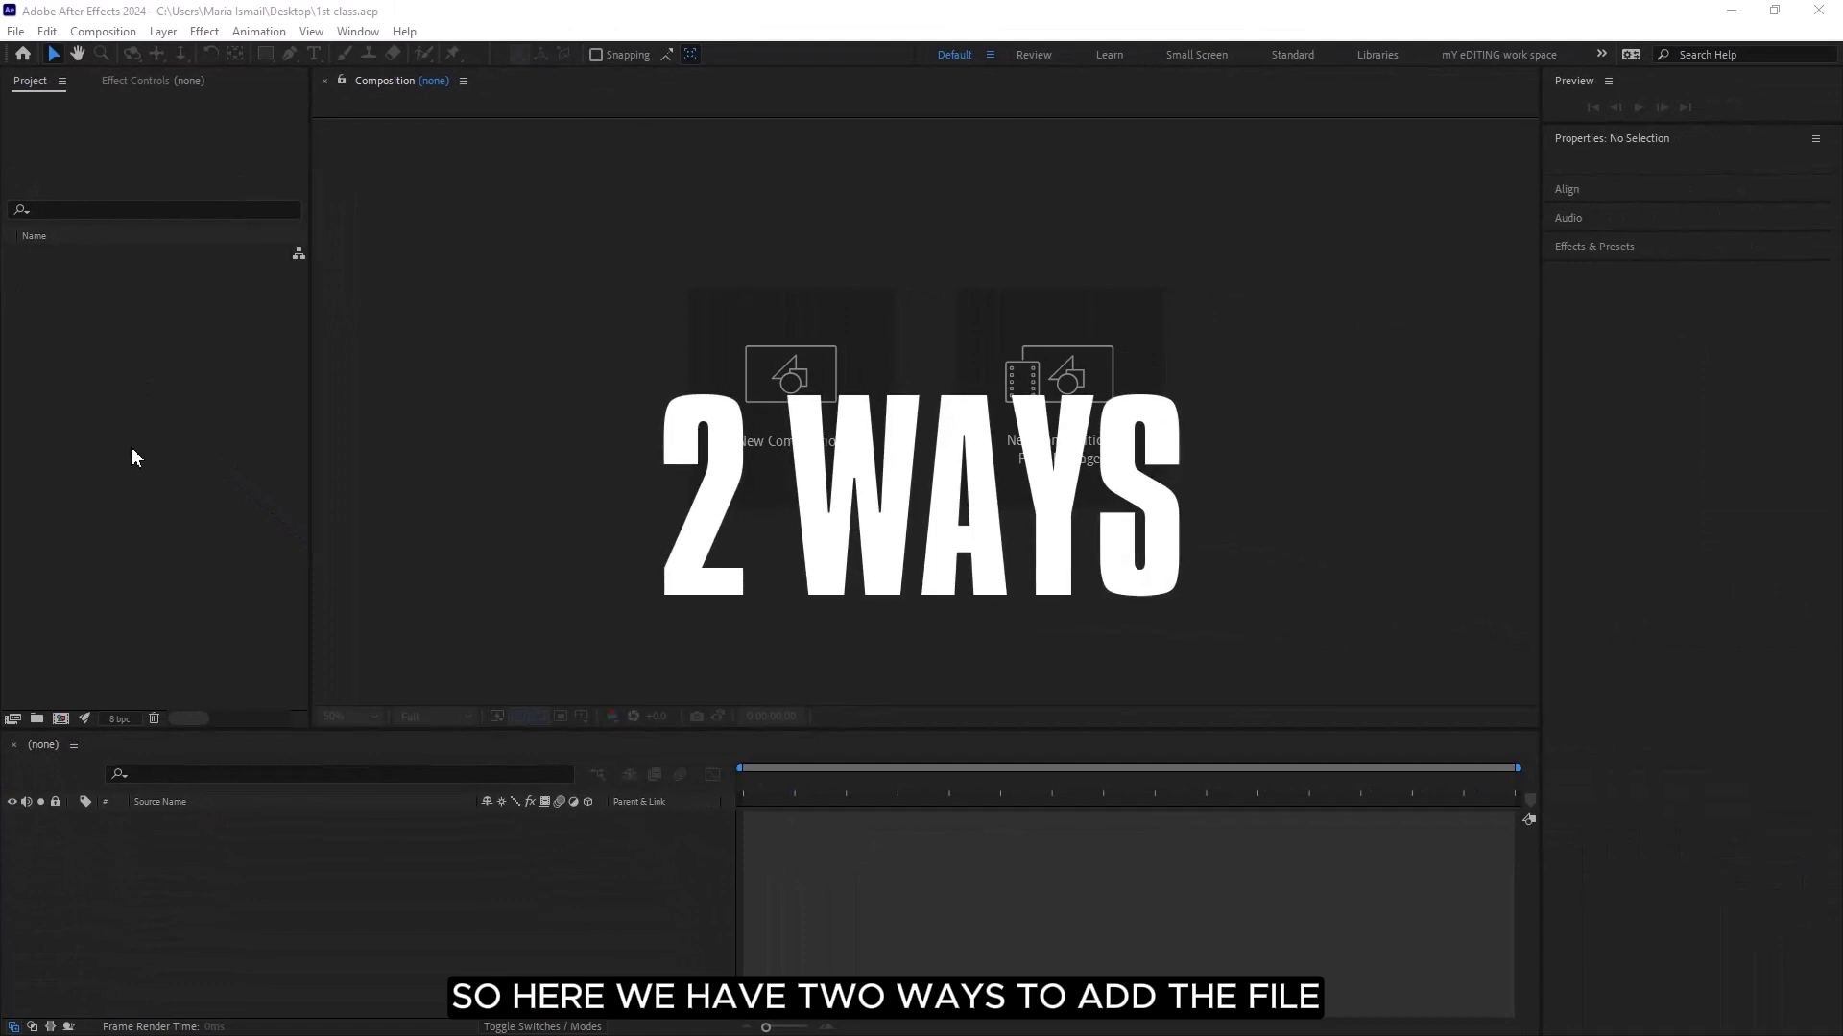
# - Import the clips Untitled design_21.mp4, Untitled design_20.mp4, Untitled design_19.mp4 and Untitled design_7.mp4 into the project
pyautogui.click(24, 50)
pyautogui.moveTo(240, 428)
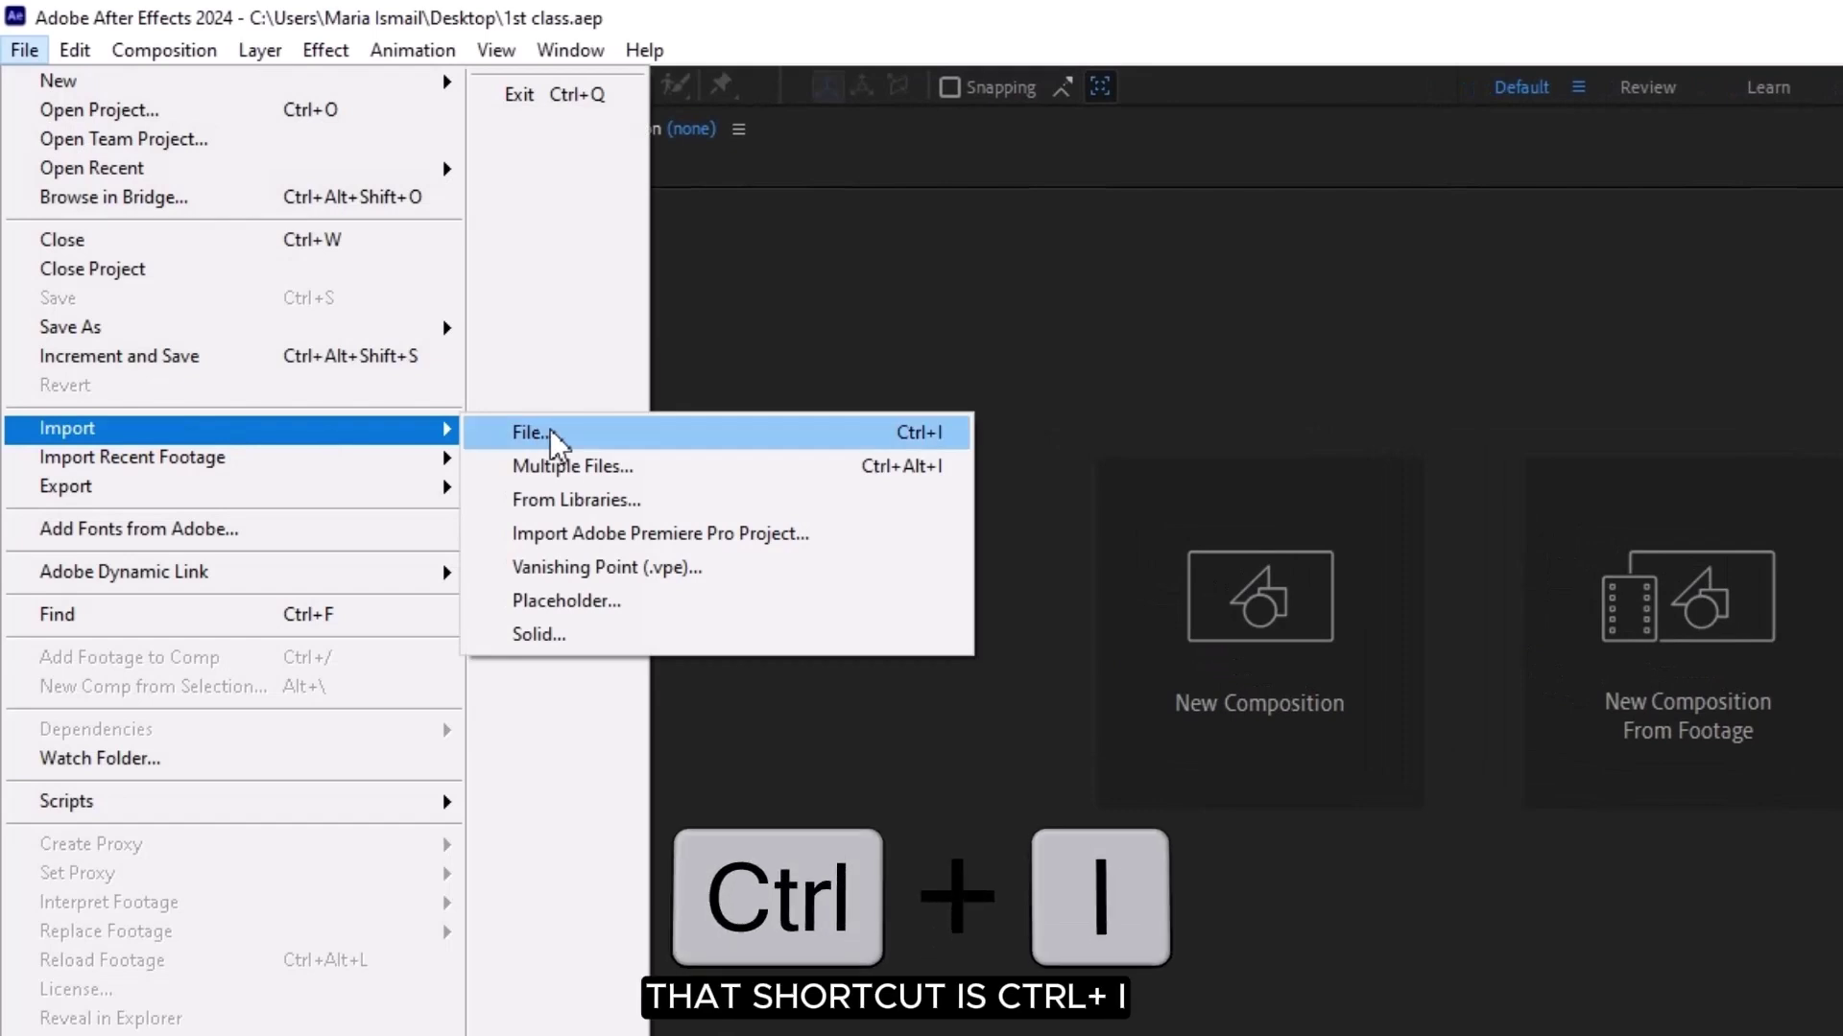
pyautogui.click(921, 739)
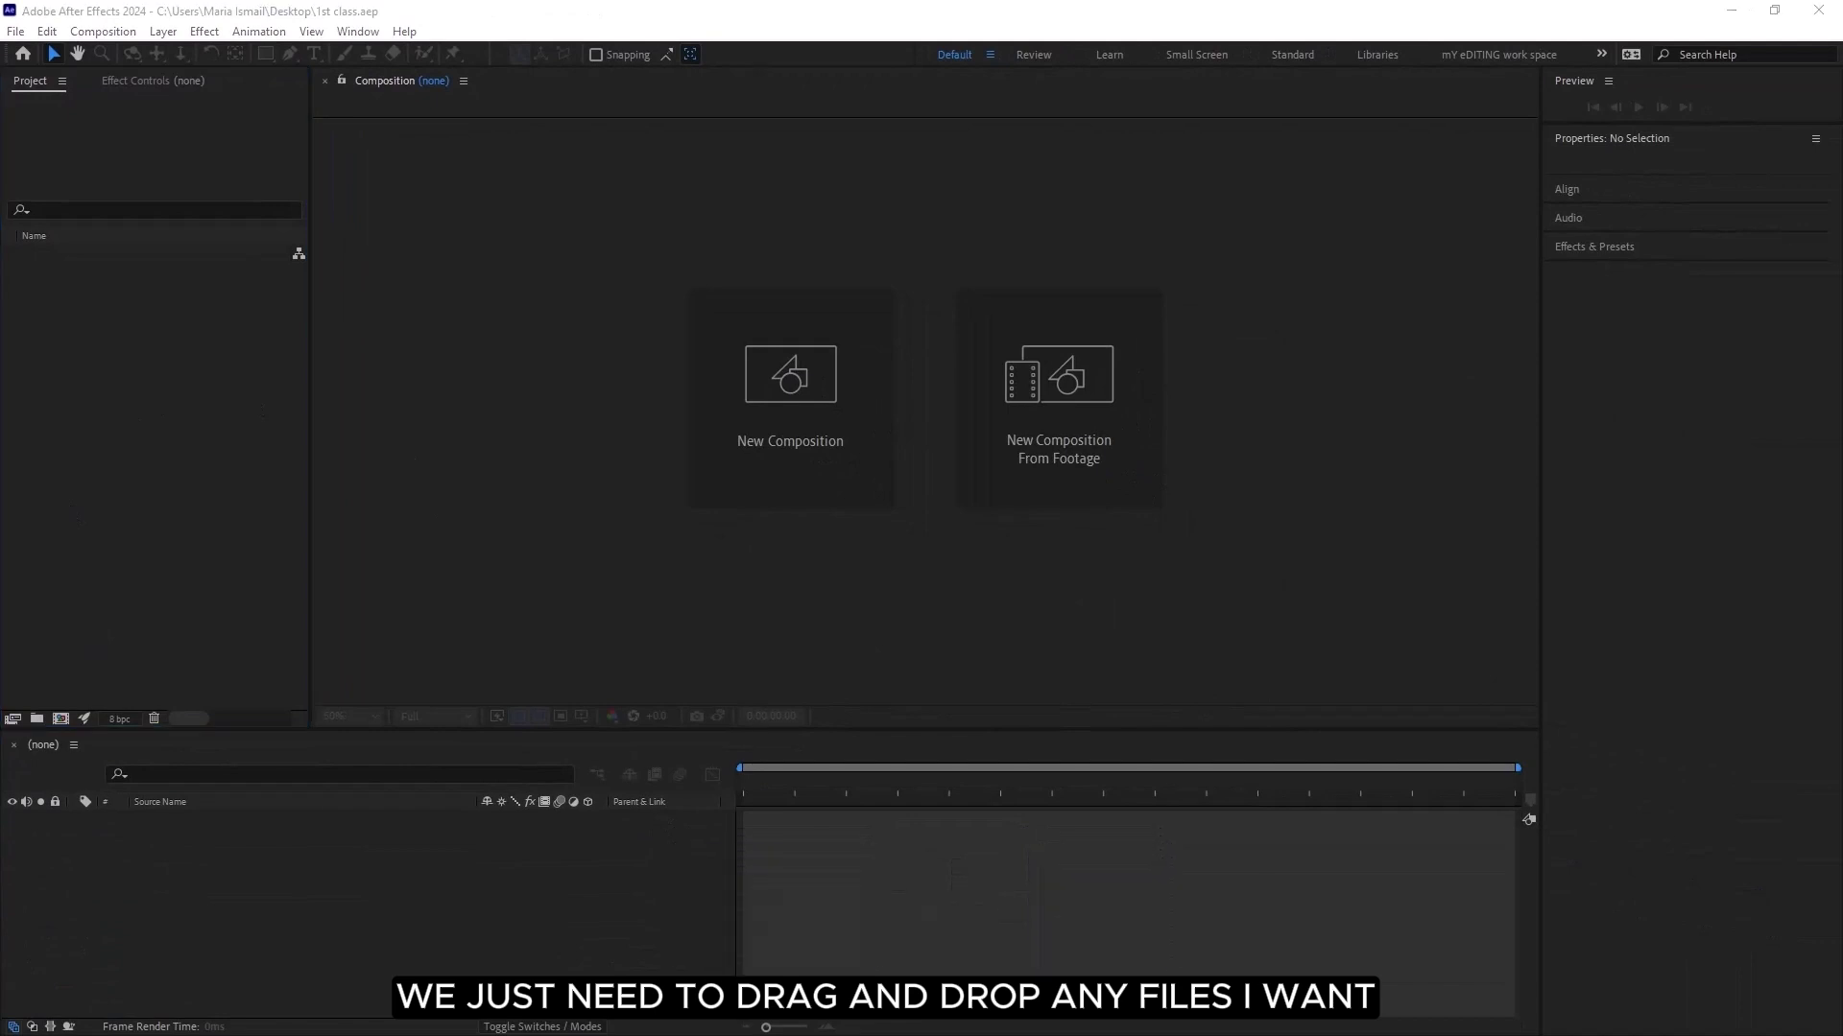
pyautogui.moveTo(400, 321); pyautogui.dragTo(206, 442)
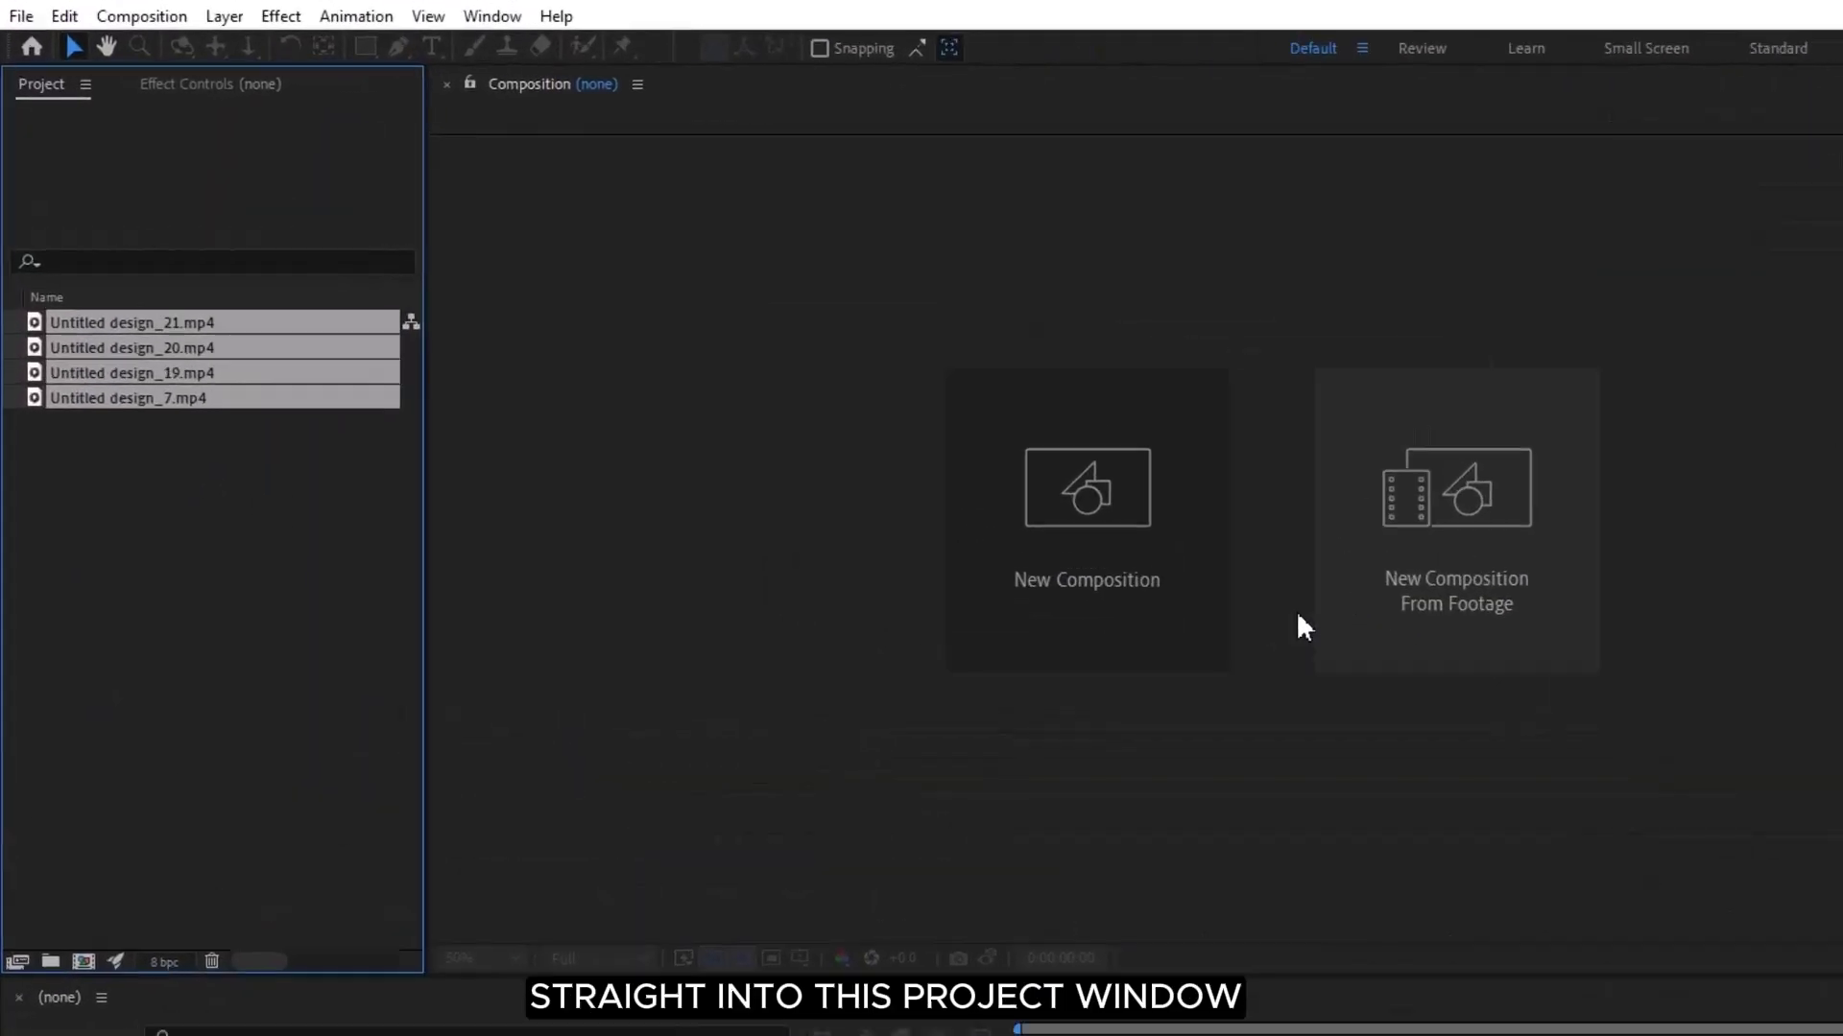
pyautogui.click(282, 649)
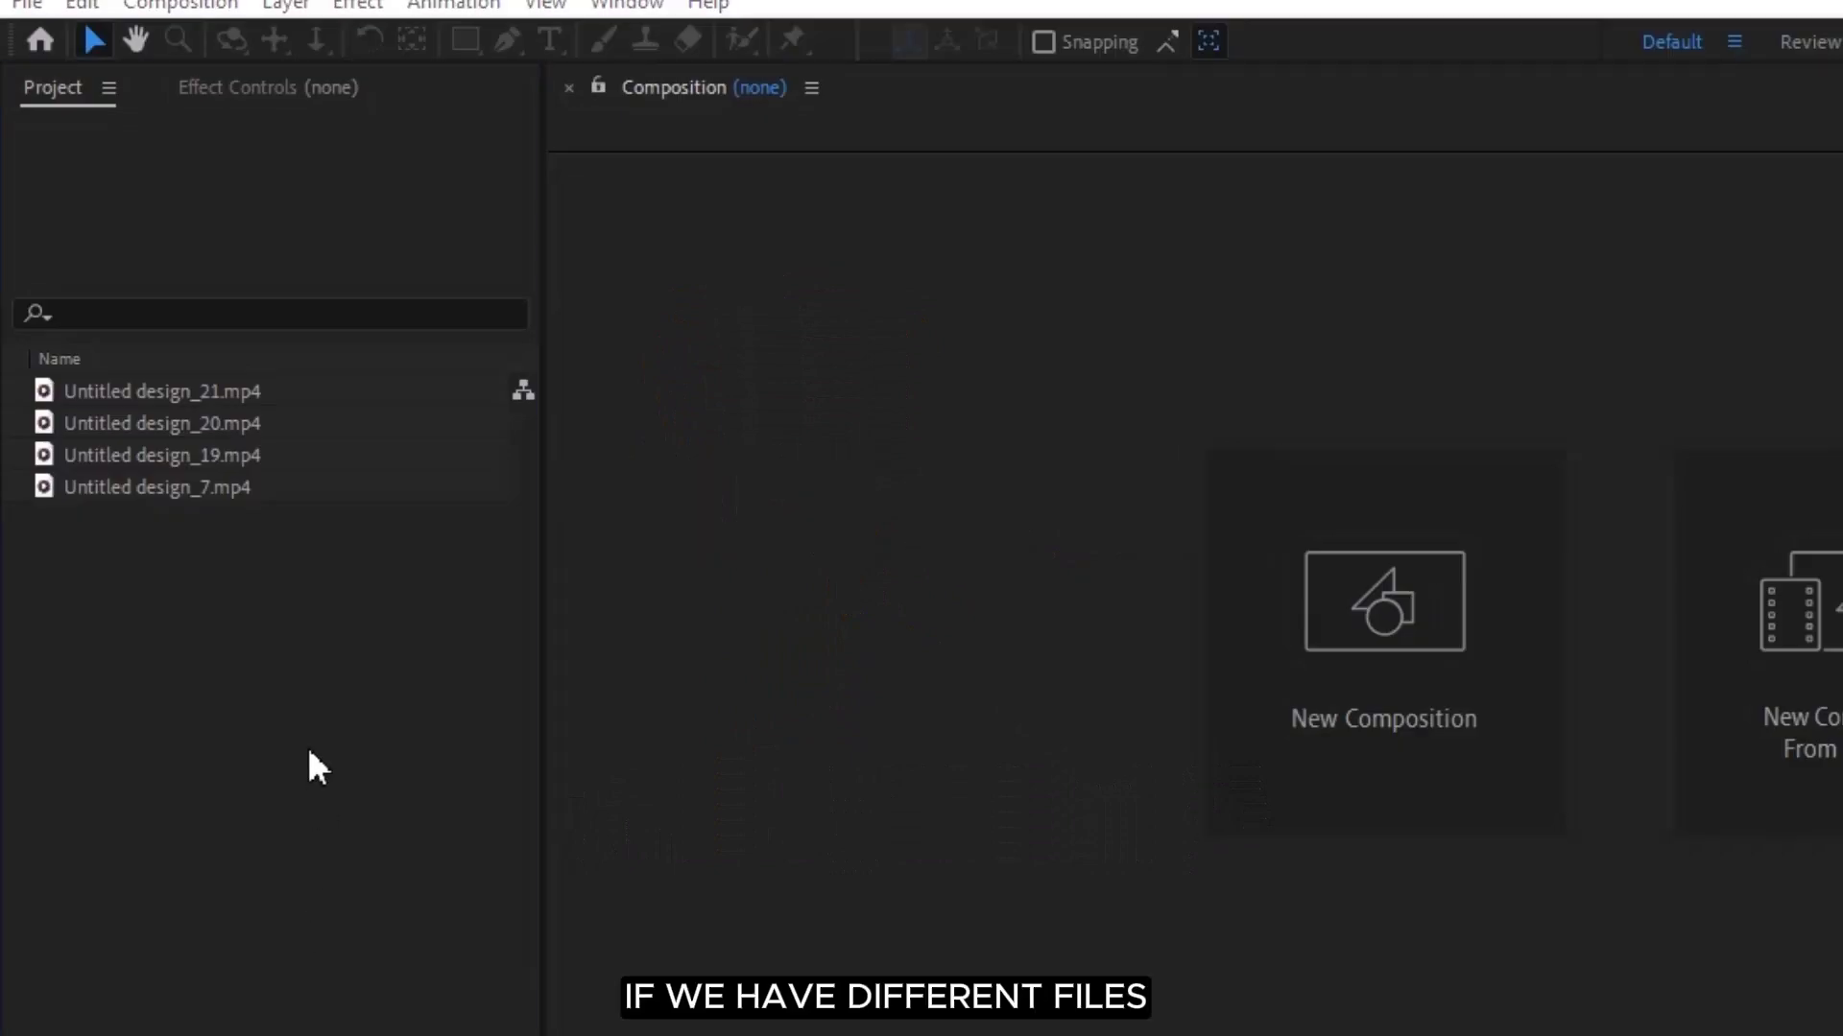
# - Group the four imported clips in a new project folder named Media
pyautogui.moveTo(180, 511); pyautogui.dragTo(209, 395)
pyautogui.click(163, 731)
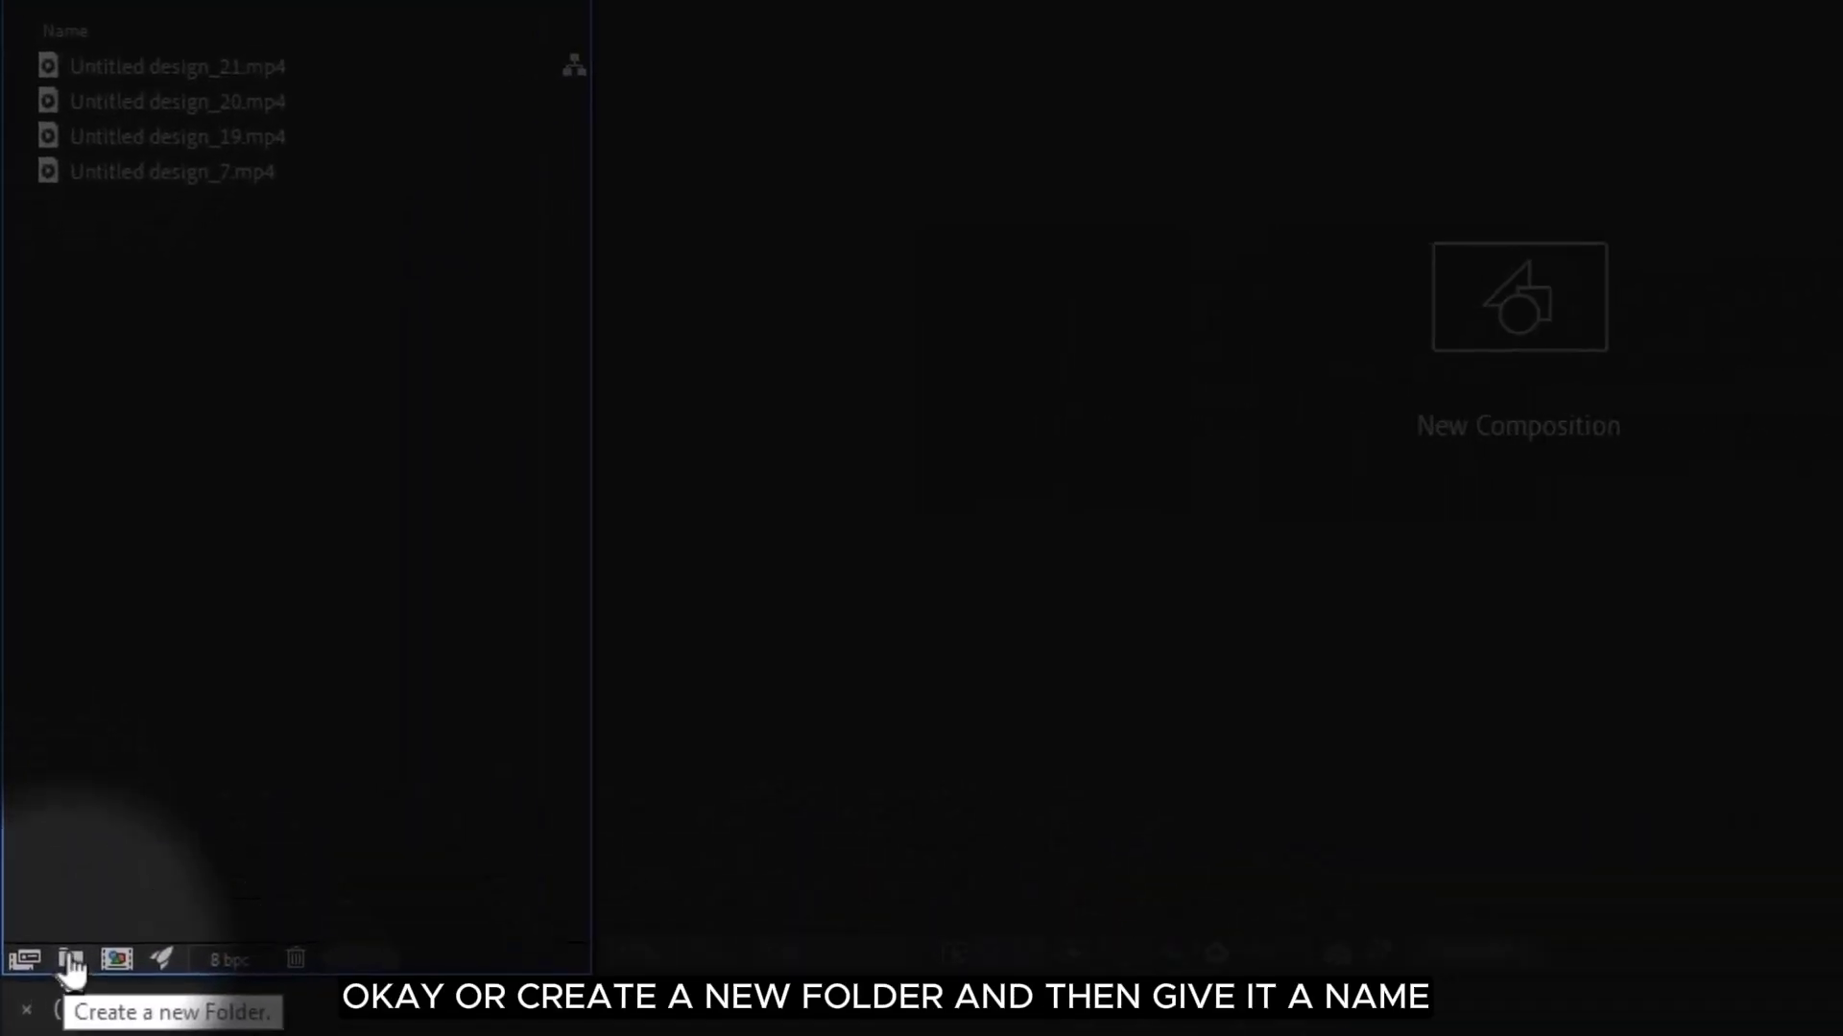
pyautogui.click(70, 960)
pyautogui.write('med8a')
pyautogui.press('BackSpace')
pyautogui.press('BackSpace')
pyautogui.write('ia')
pyautogui.press('Return')
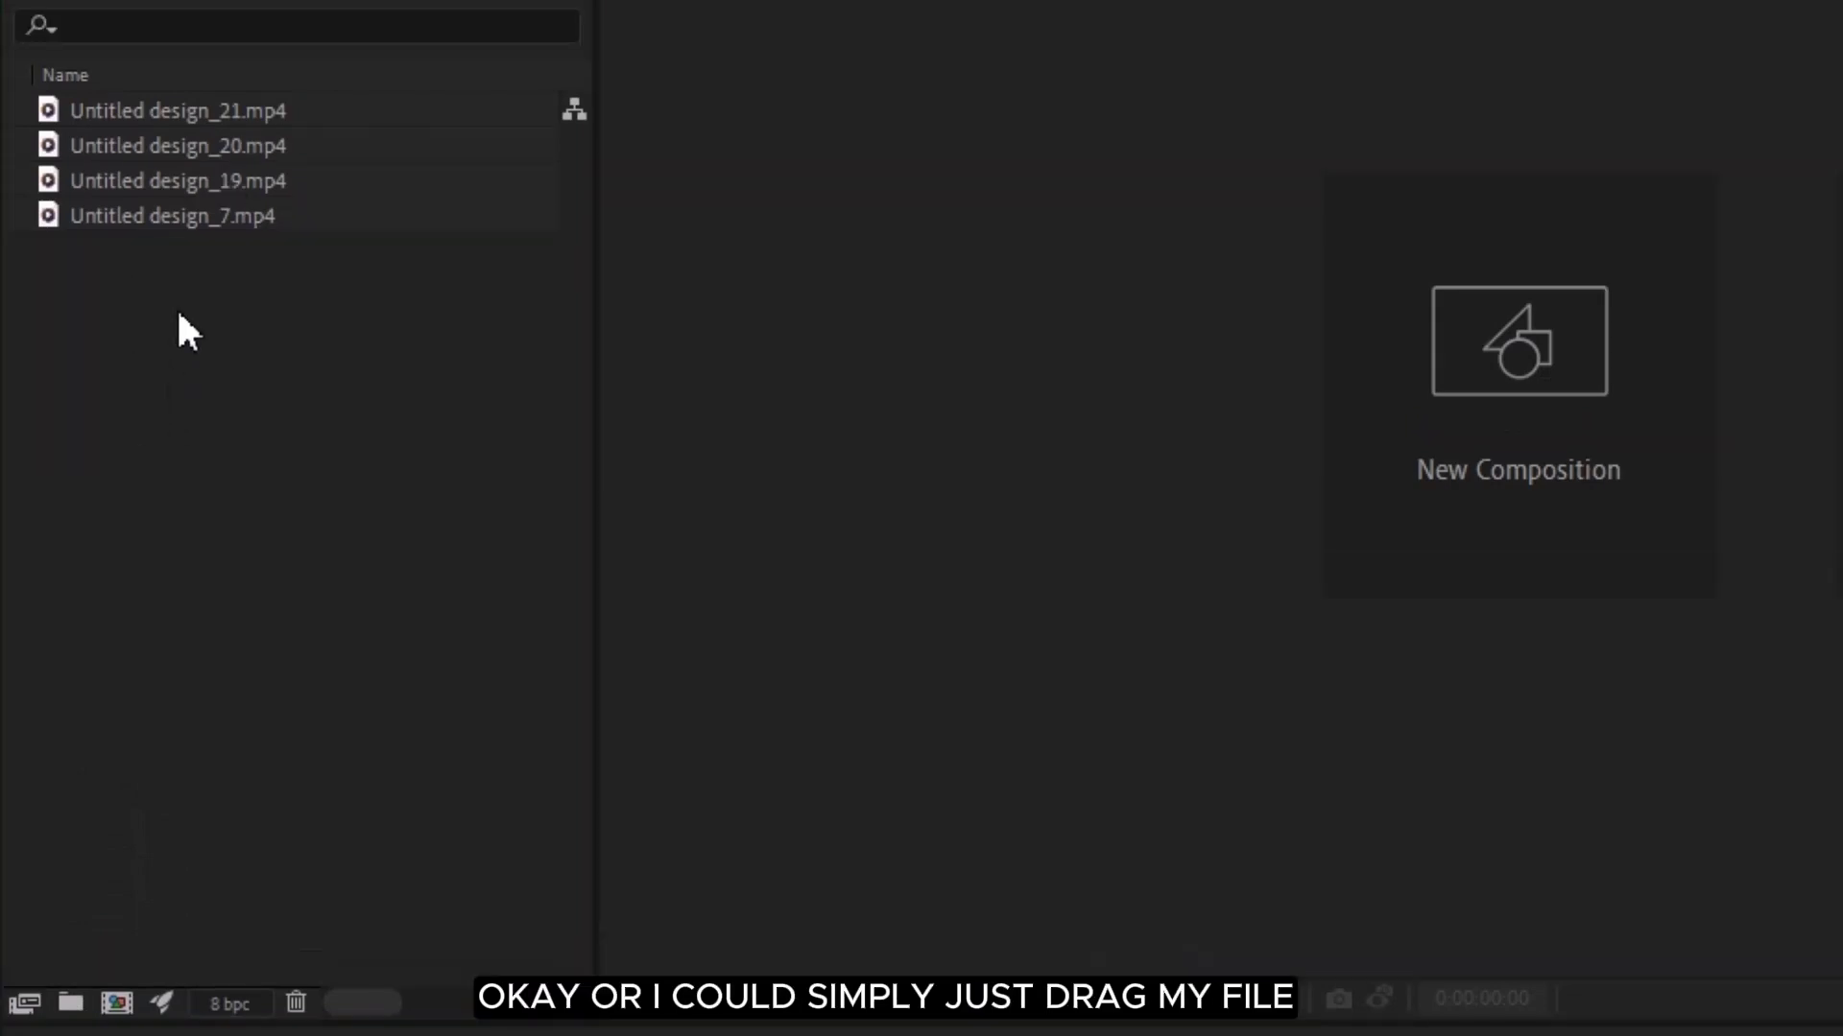
pyautogui.moveTo(179, 315); pyautogui.dragTo(74, 1004)
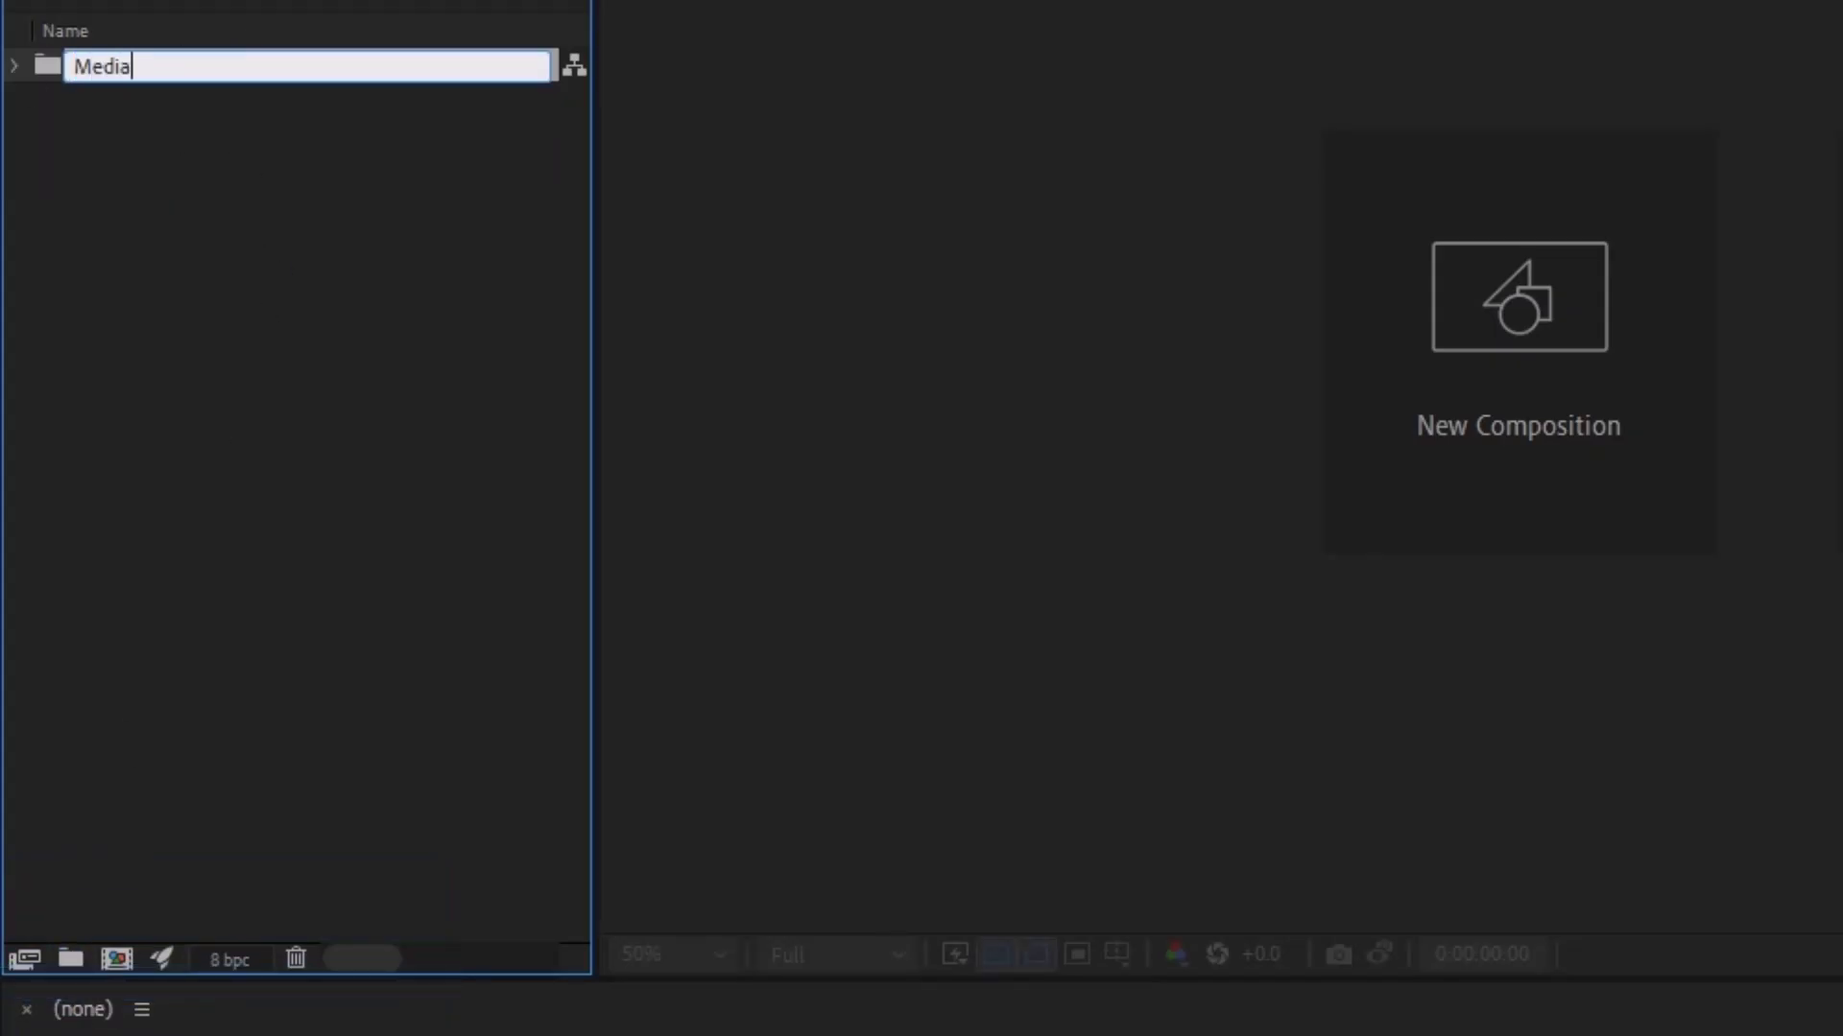
pyautogui.press('Return')
# - Create a second untitled folder in the project and delete it
pyautogui.rightClick(196, 583)
pyautogui.click(336, 642)
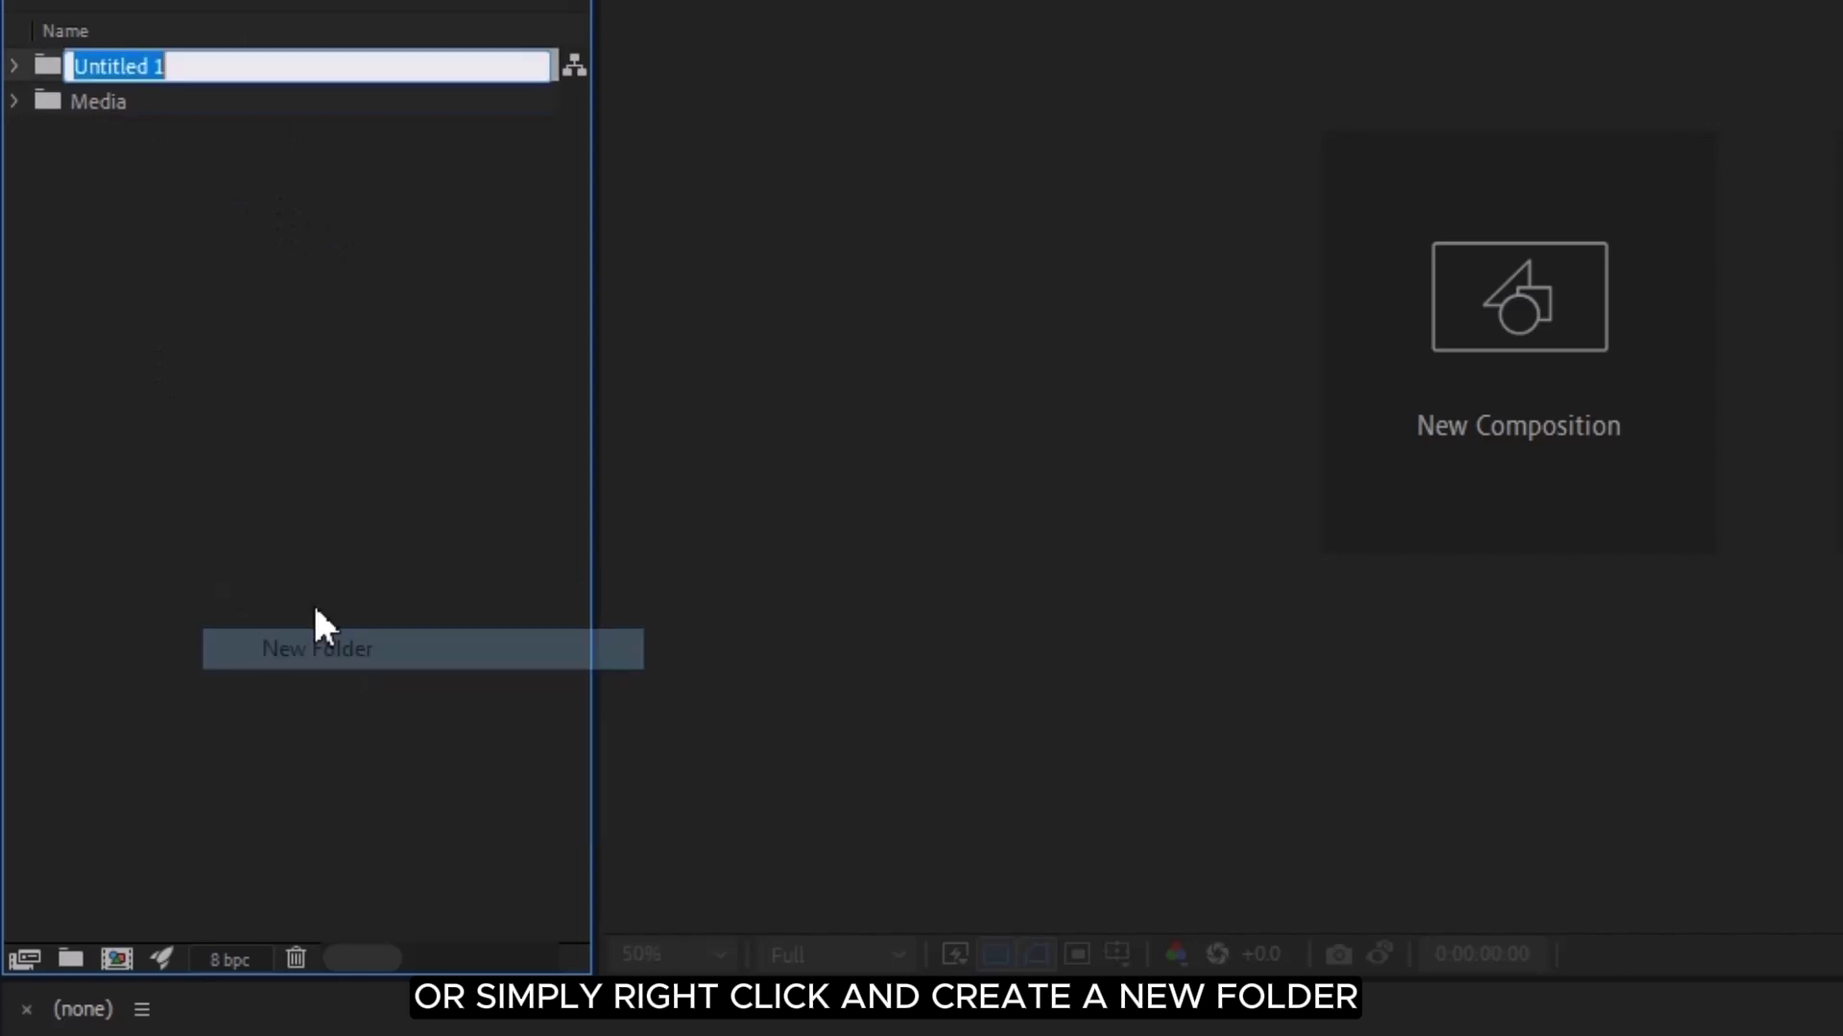
pyautogui.click(132, 116)
pyautogui.click(134, 59)
pyautogui.press('Delete')
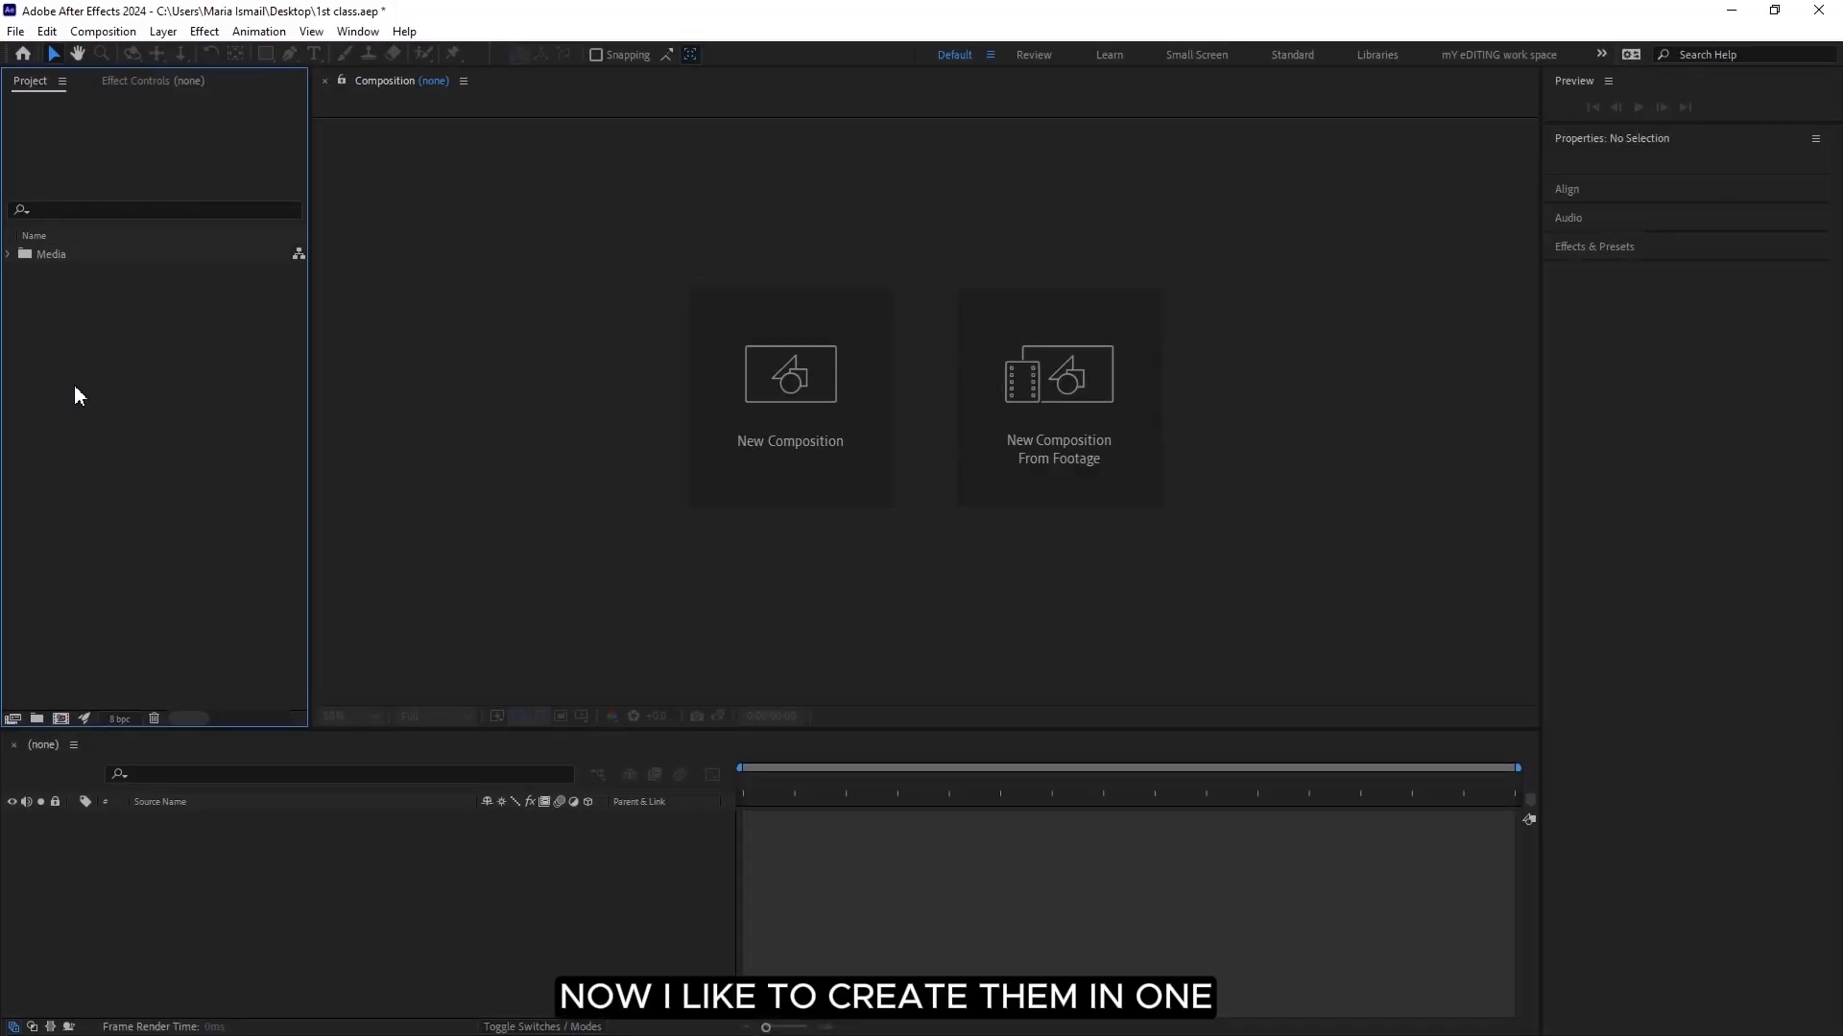
# - Start a new composition named 1st with the preset Social Media Landscape HD, 1920x1080, 30 fps
pyautogui.rightClick(79, 424)
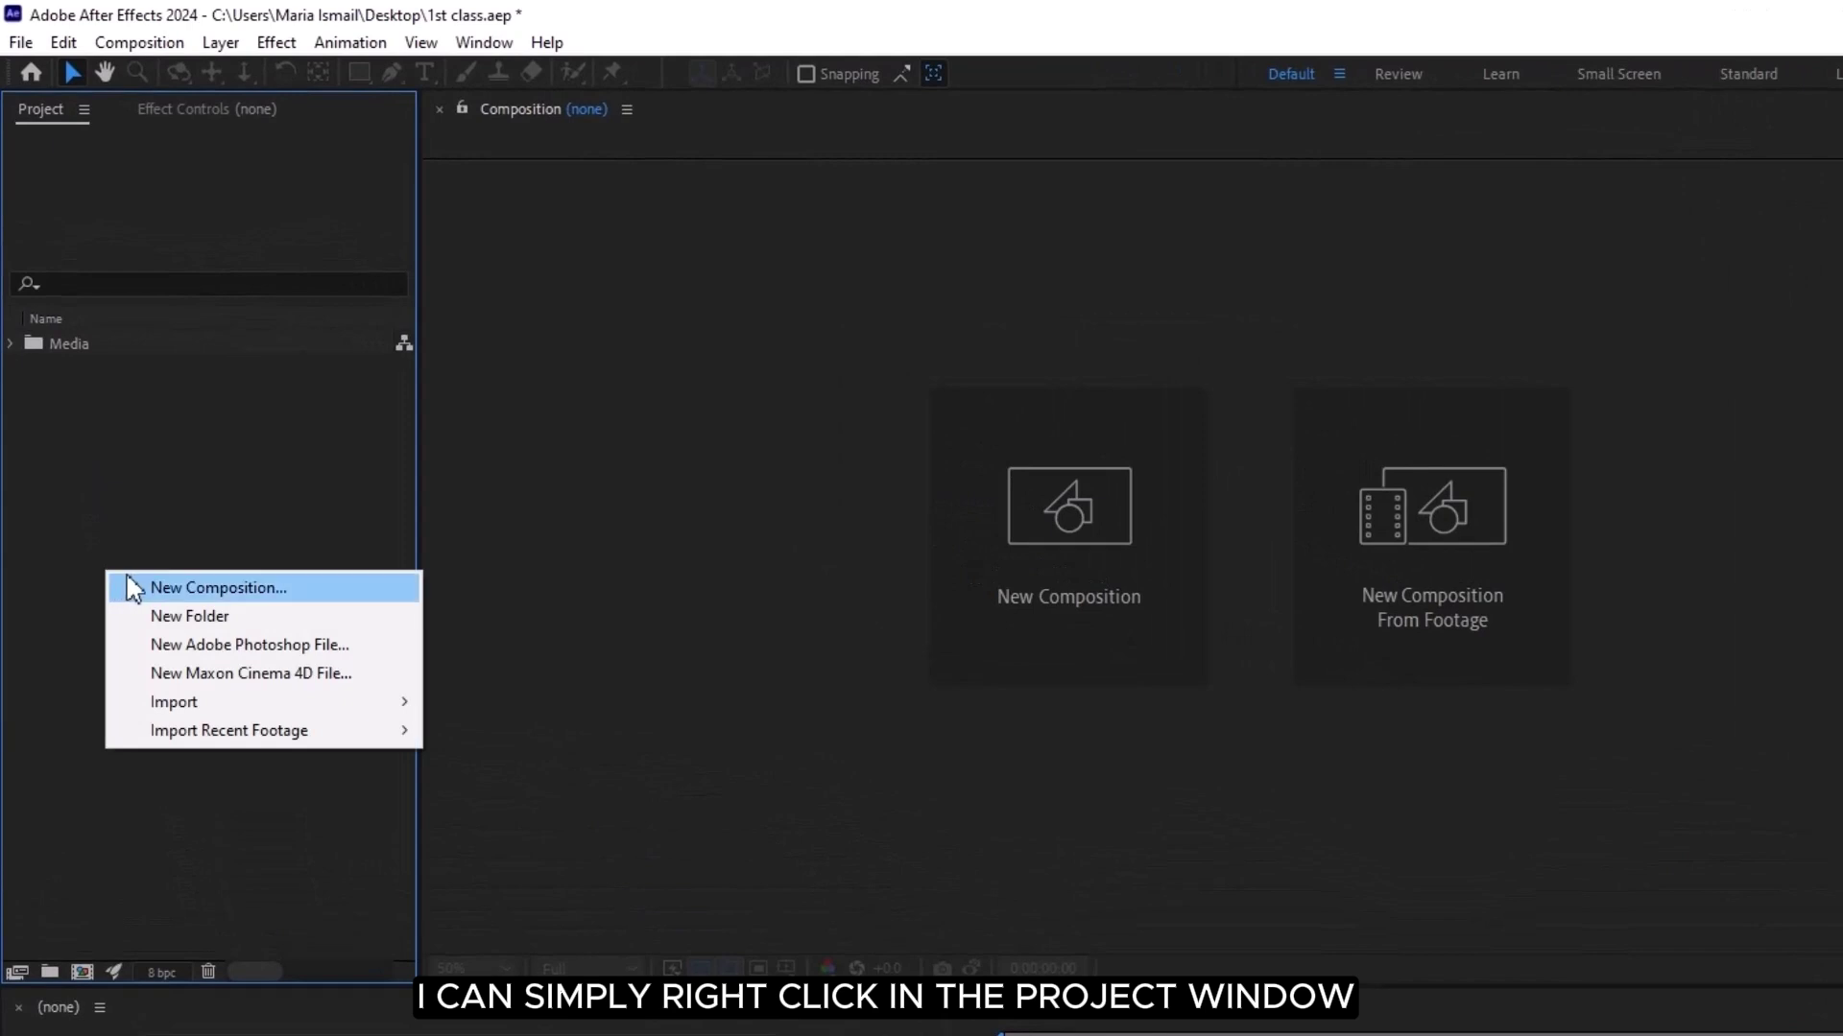
pyautogui.click(258, 593)
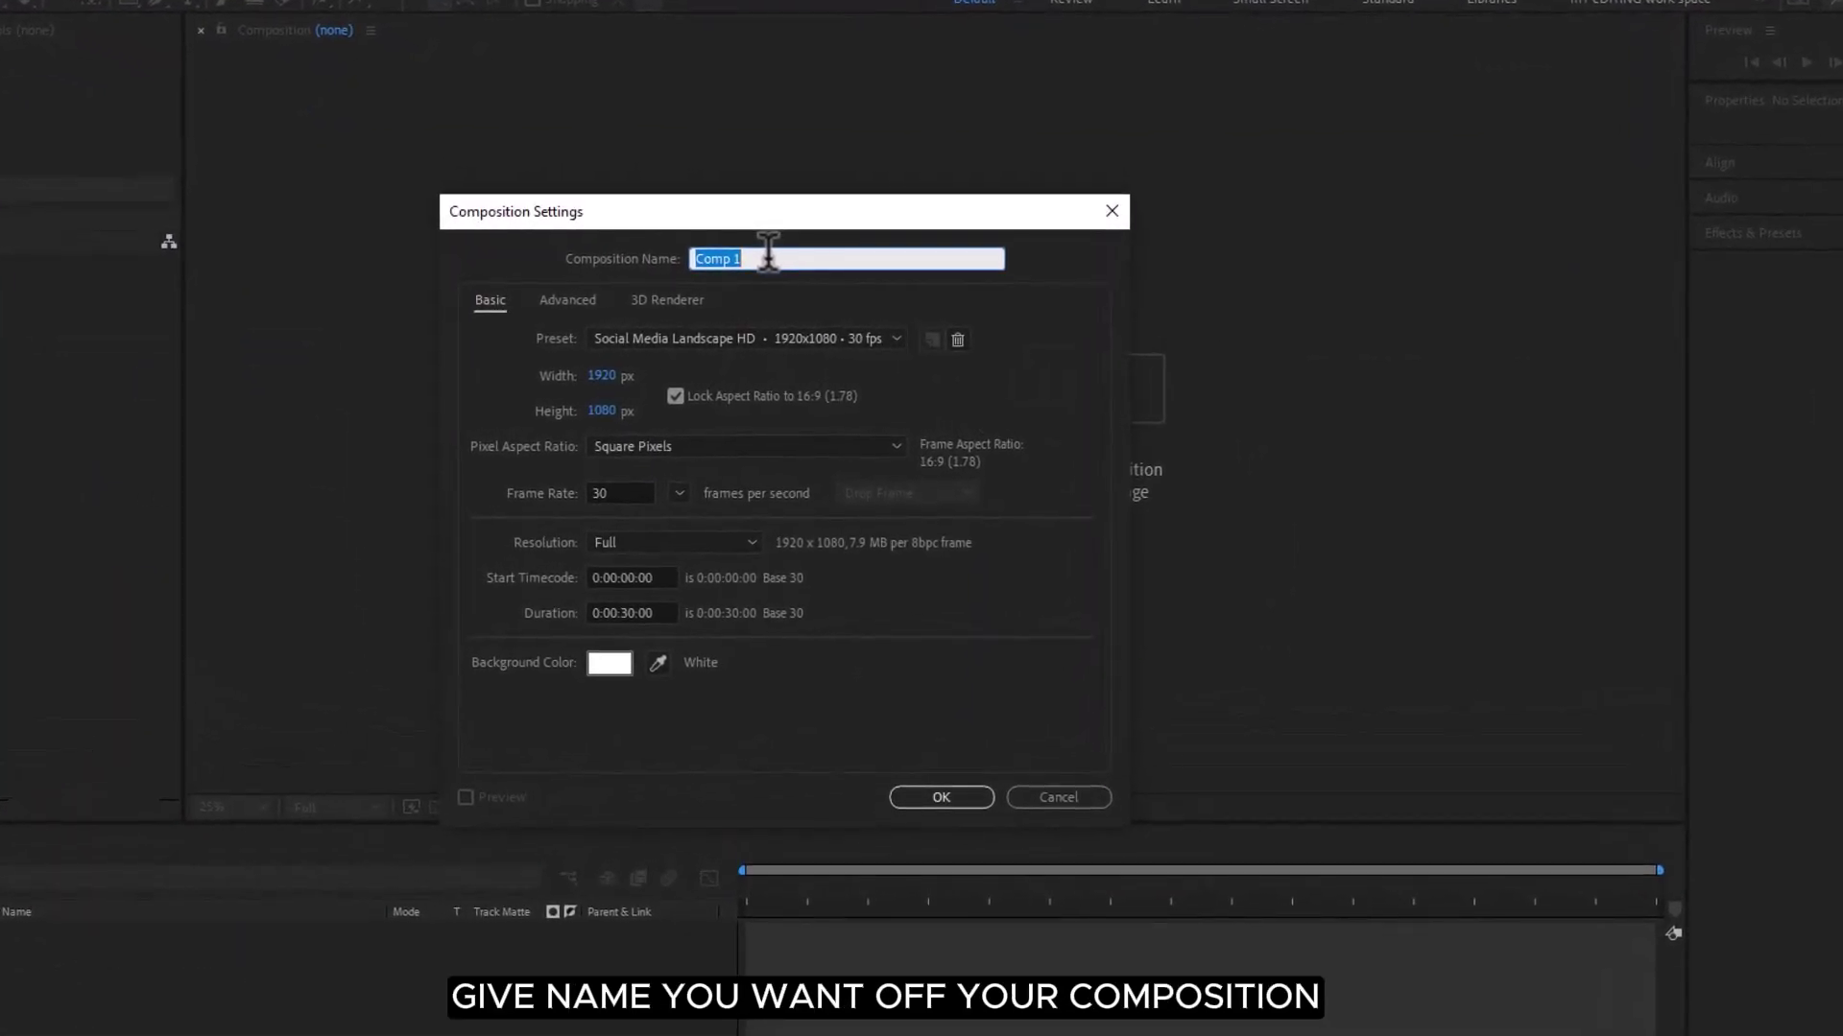
pyautogui.write('1st')
pyautogui.click(778, 329)
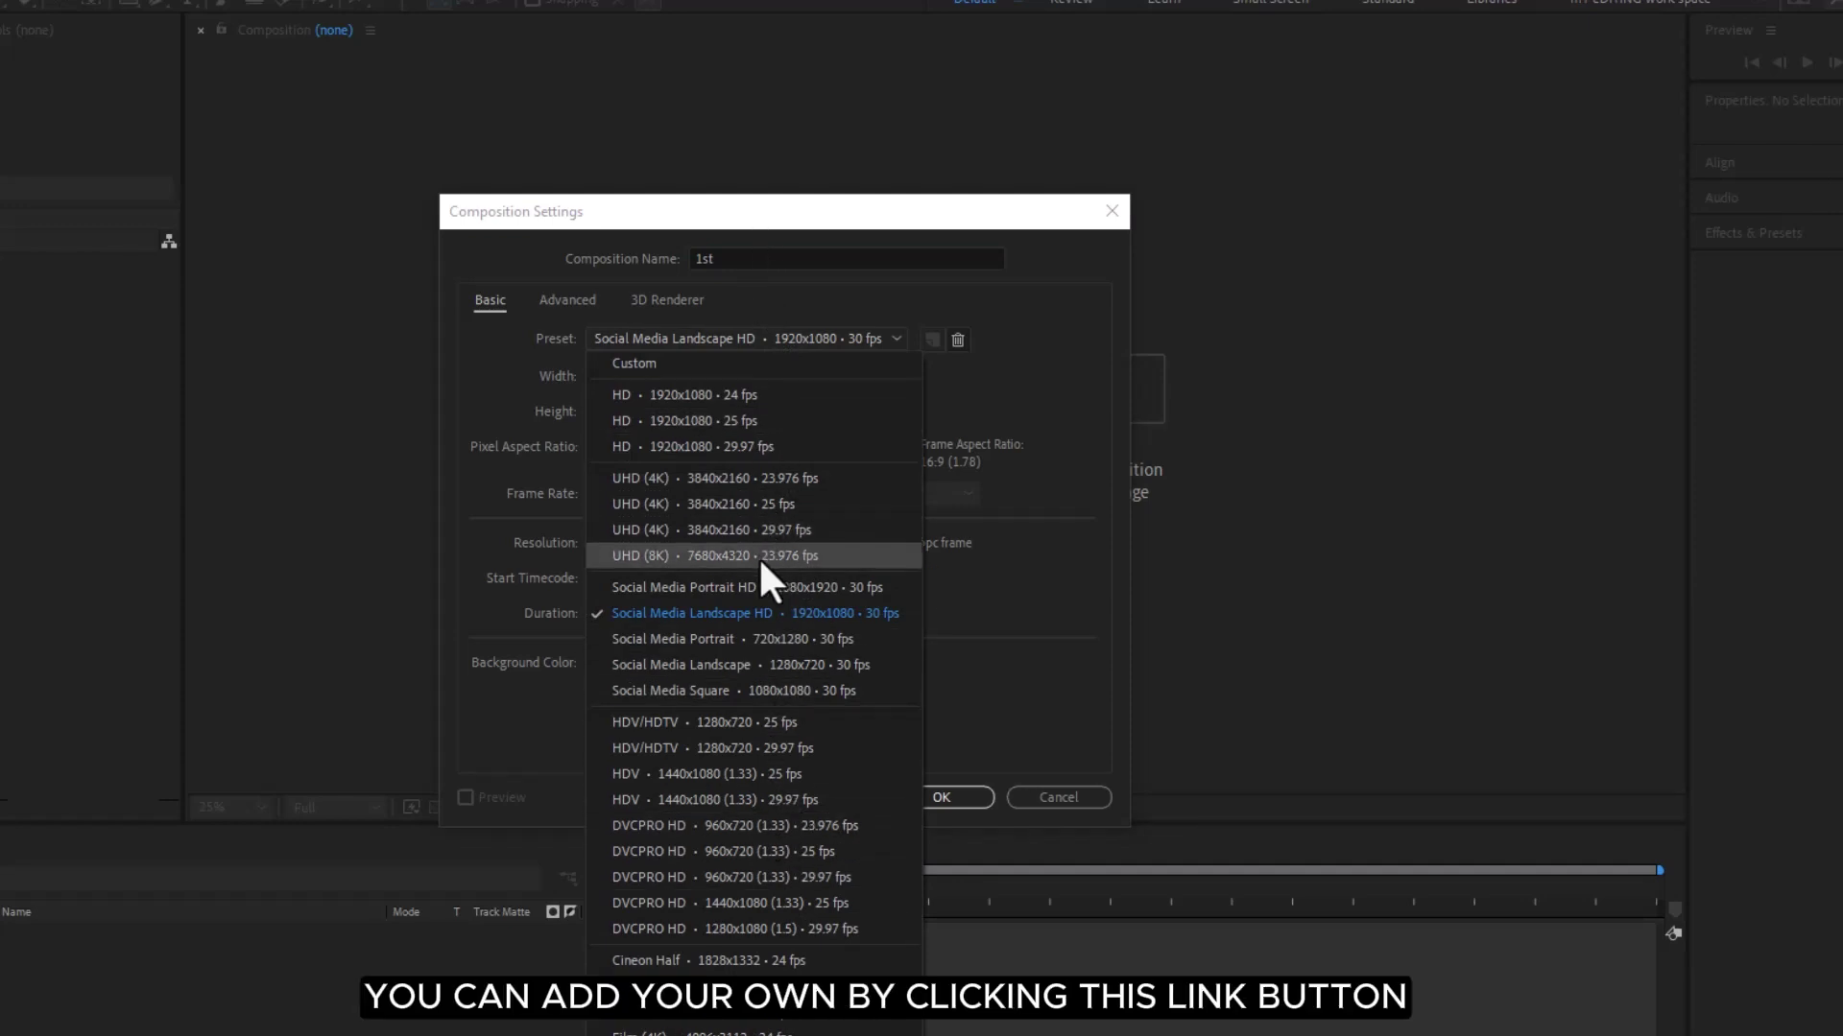
pyautogui.click(773, 613)
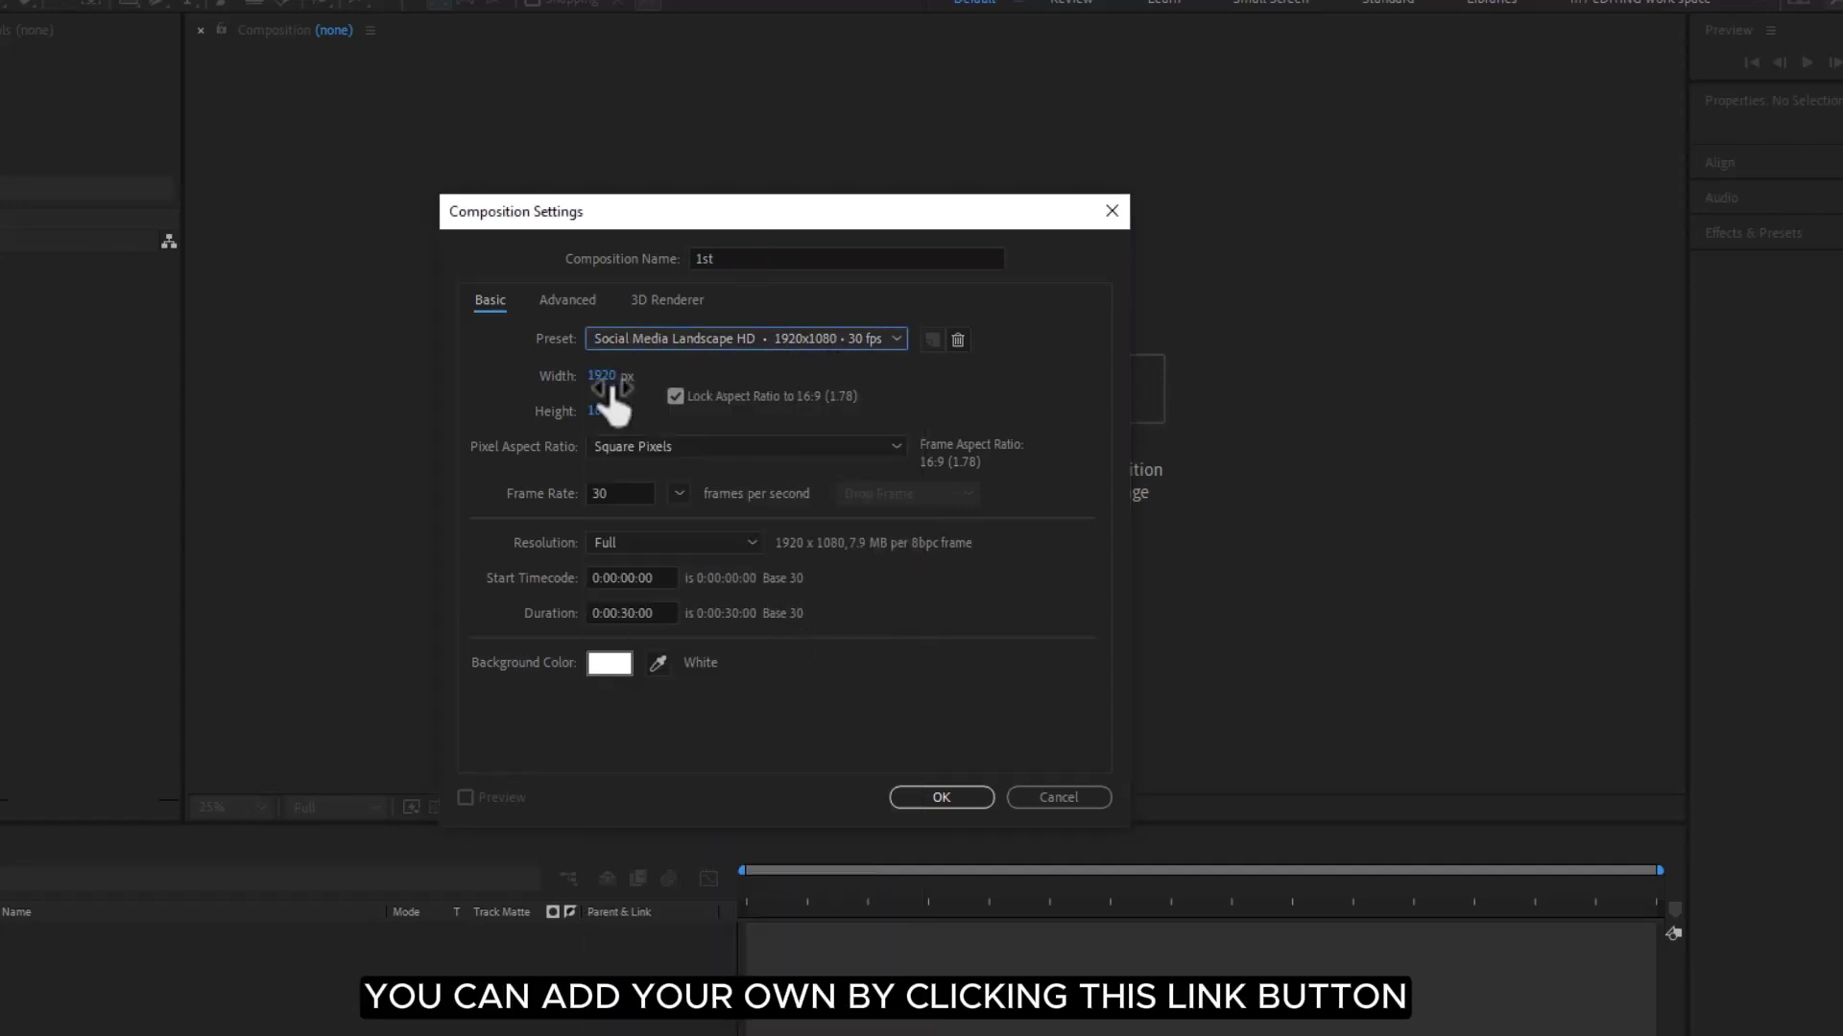
# - Try unlocking the aspect ratio and go through the width, height, frame rate and duration fields of the new composition
pyautogui.click(675, 397)
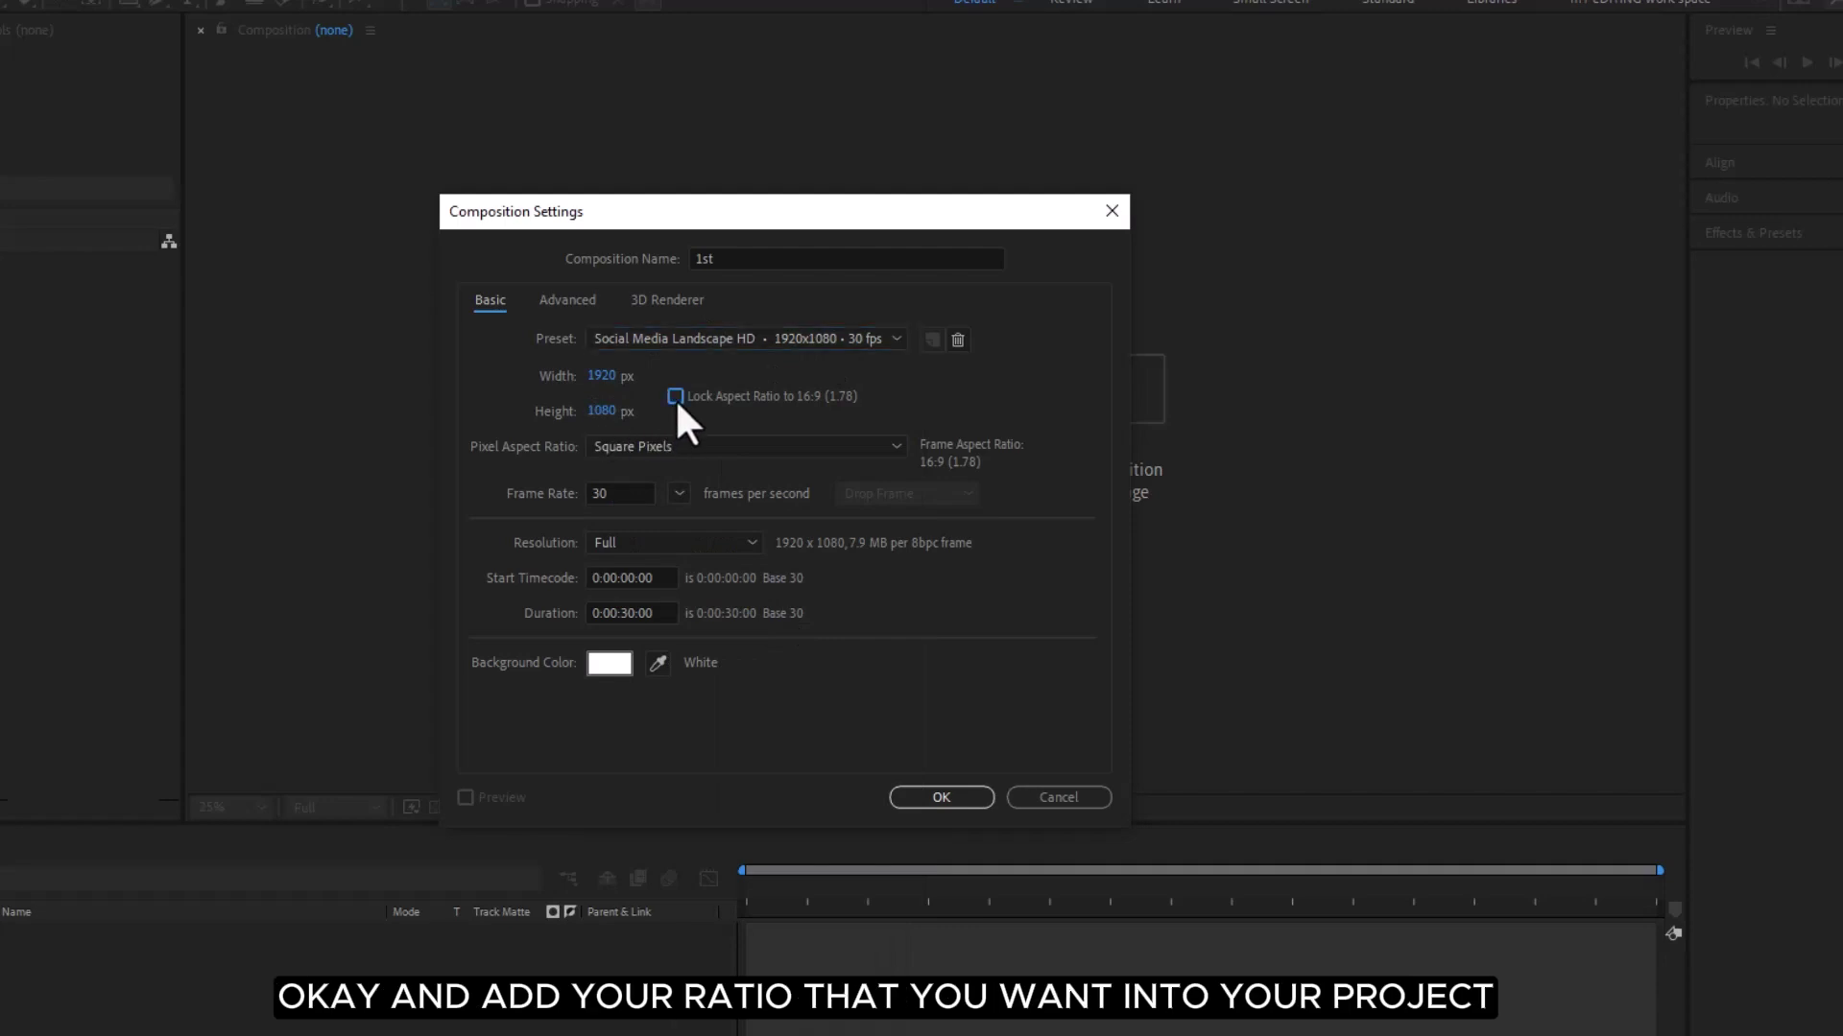
pyautogui.click(597, 376)
pyautogui.click(614, 411)
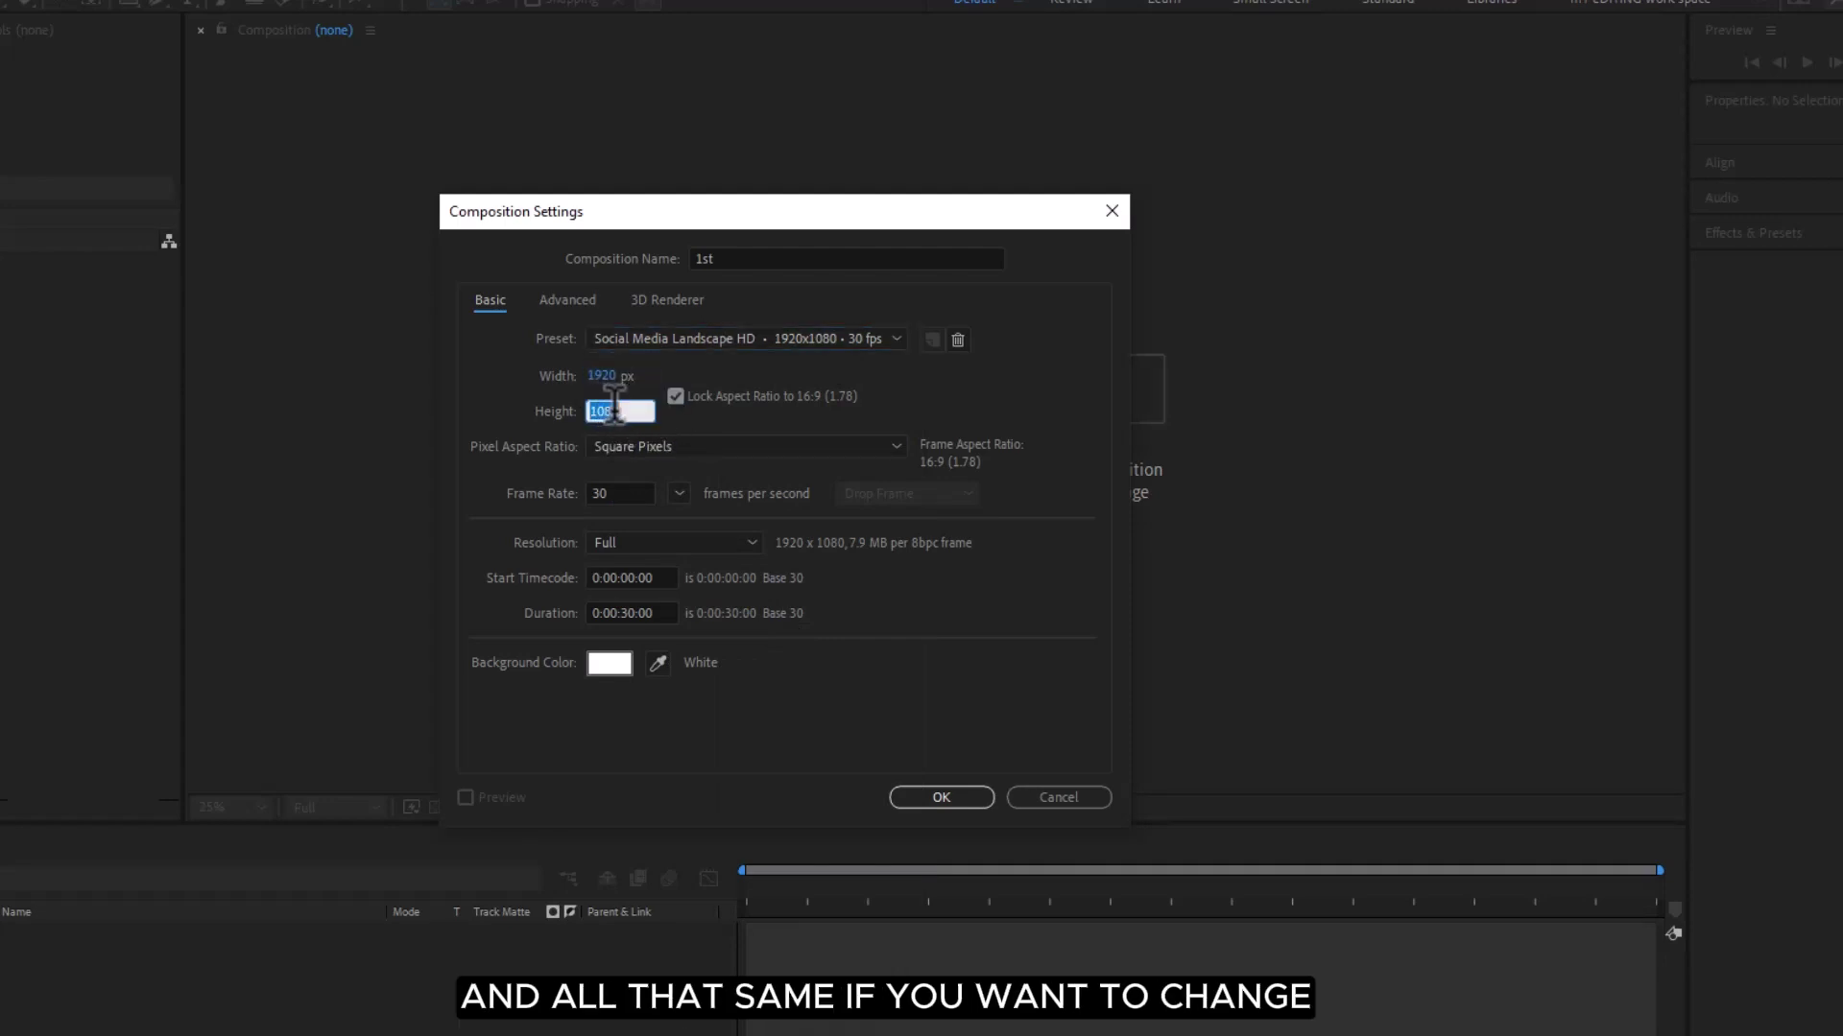
pyautogui.click(677, 411)
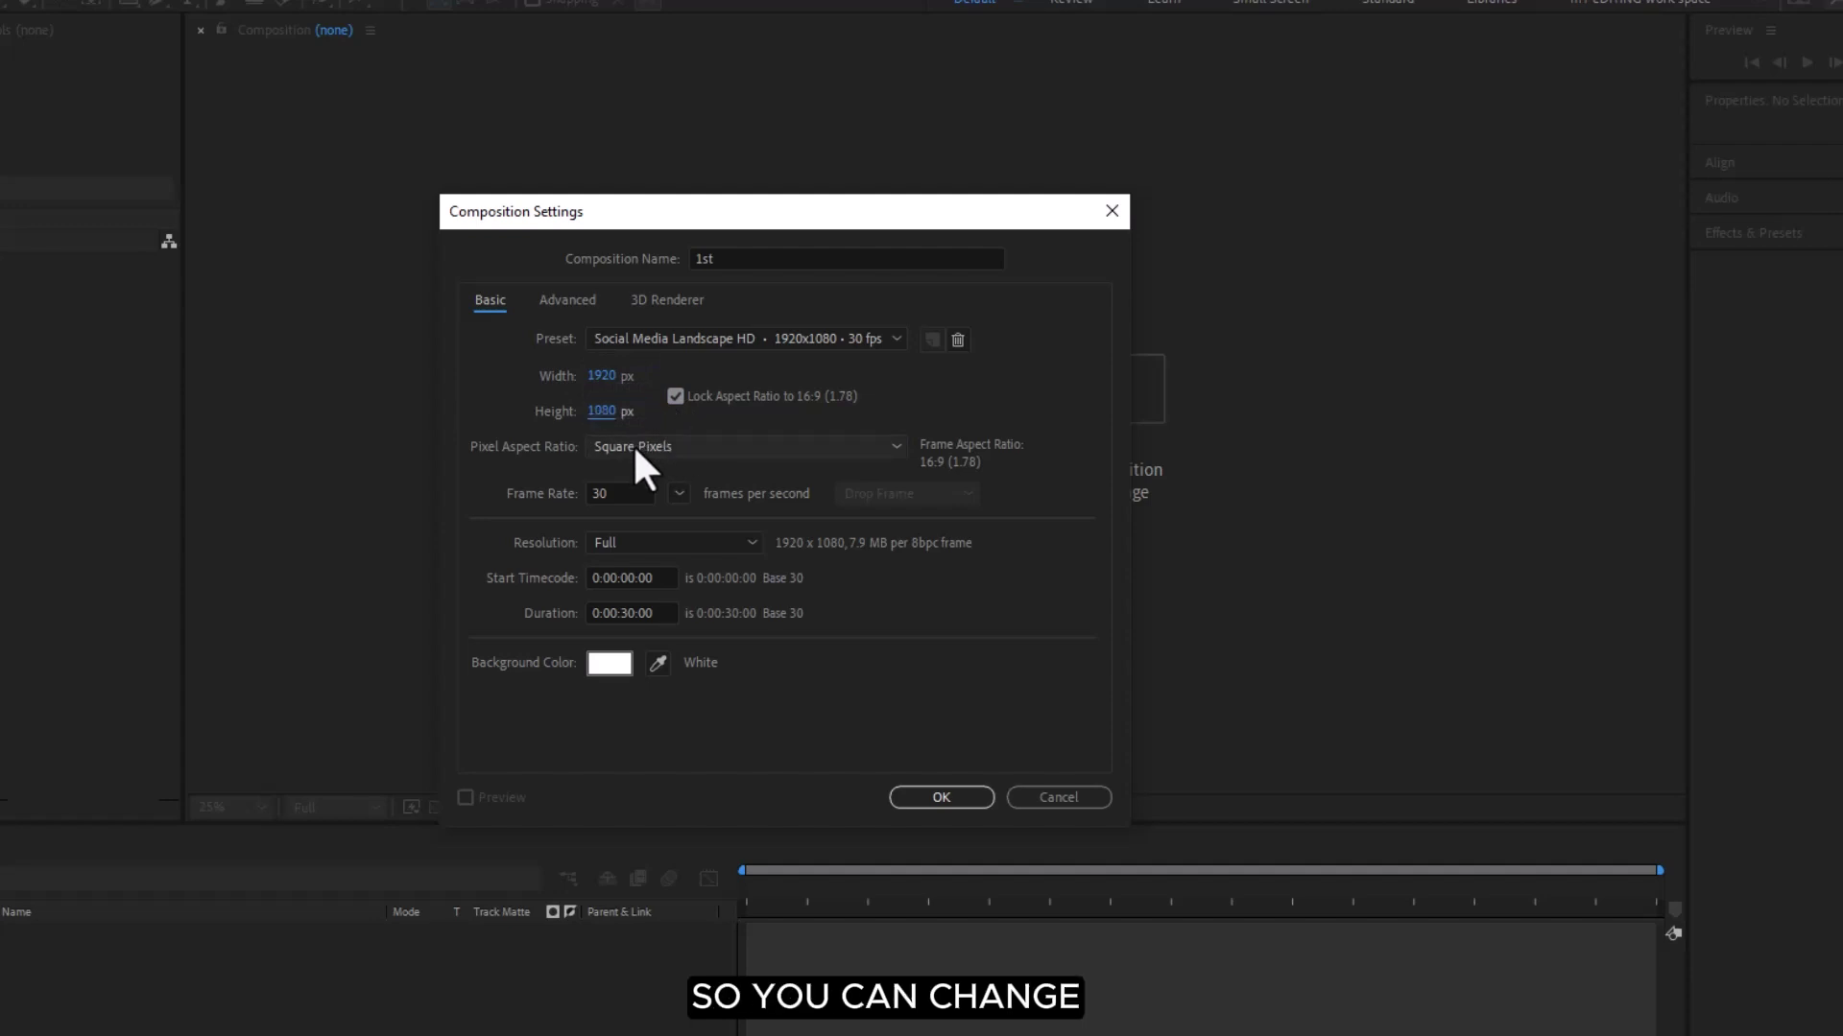
pyautogui.click(636, 488)
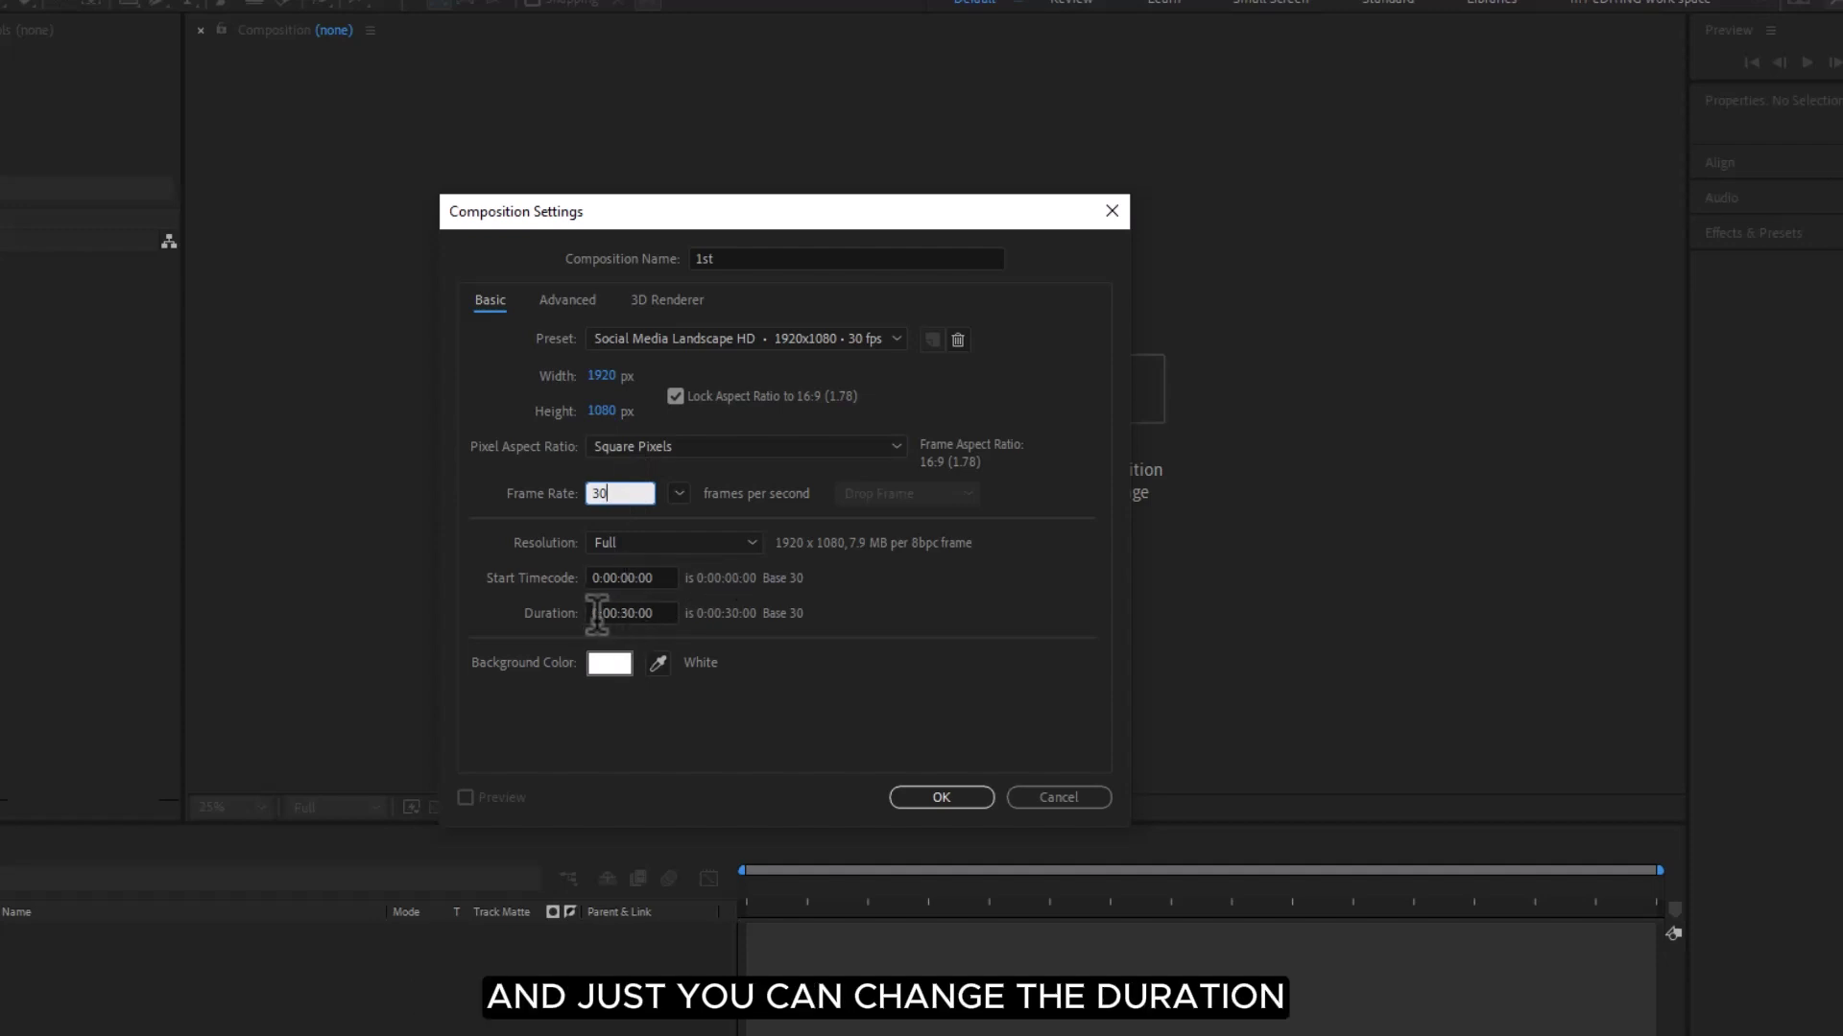
pyautogui.click(650, 613)
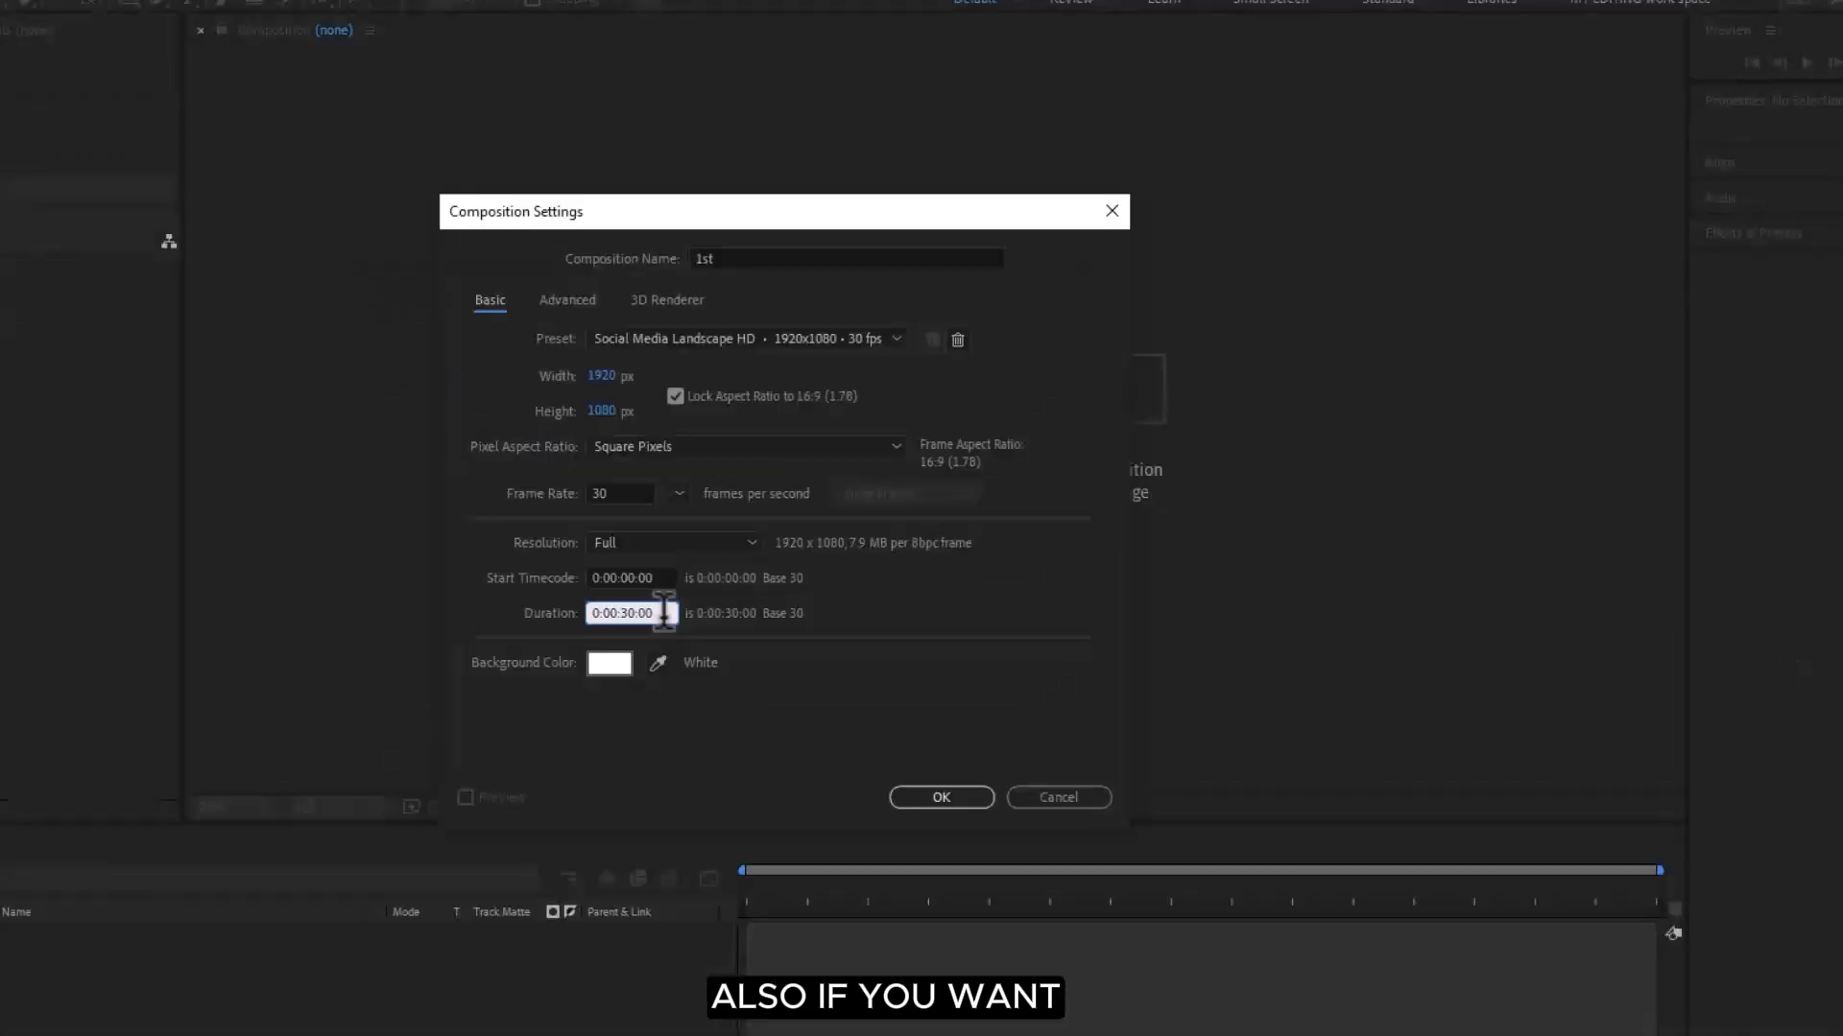
# - Keep white as the background color and create the composition
pyautogui.click(608, 662)
pyautogui.click(1, 566)
pyautogui.moveTo(119, 320); pyautogui.dragTo(5, 245)
pyautogui.click(591, 265)
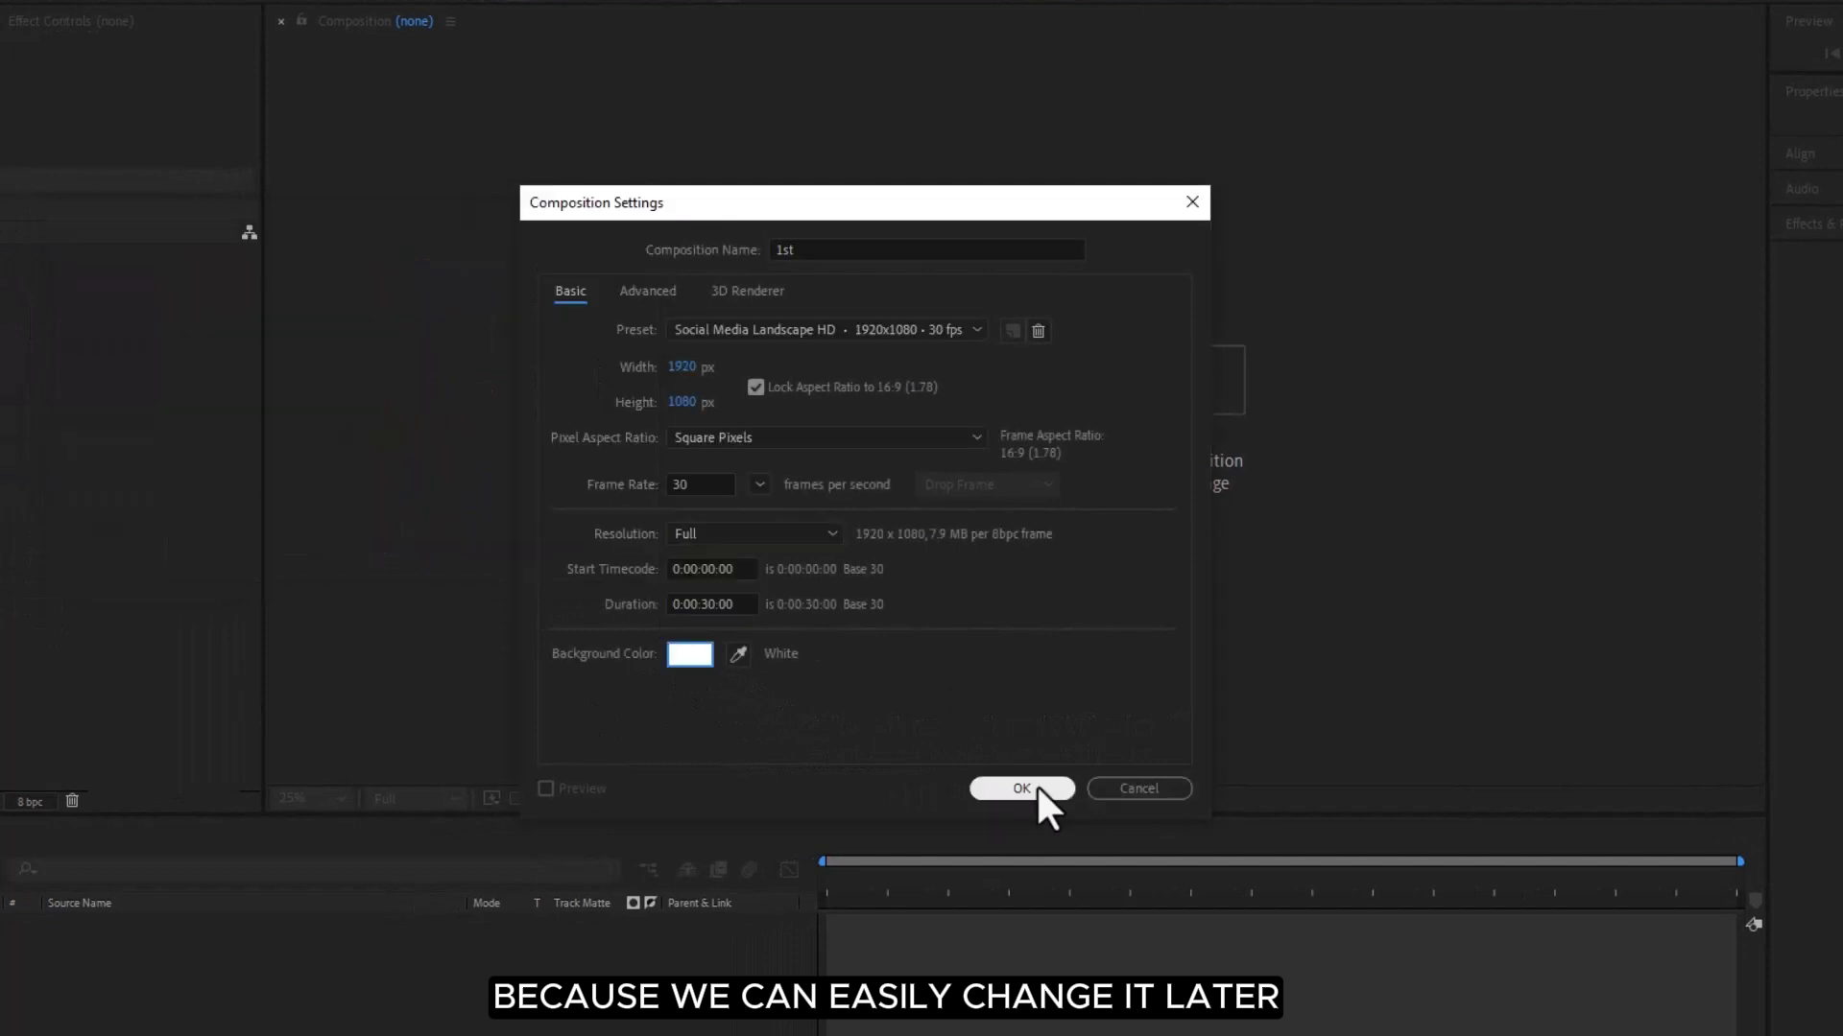
pyautogui.click(1022, 788)
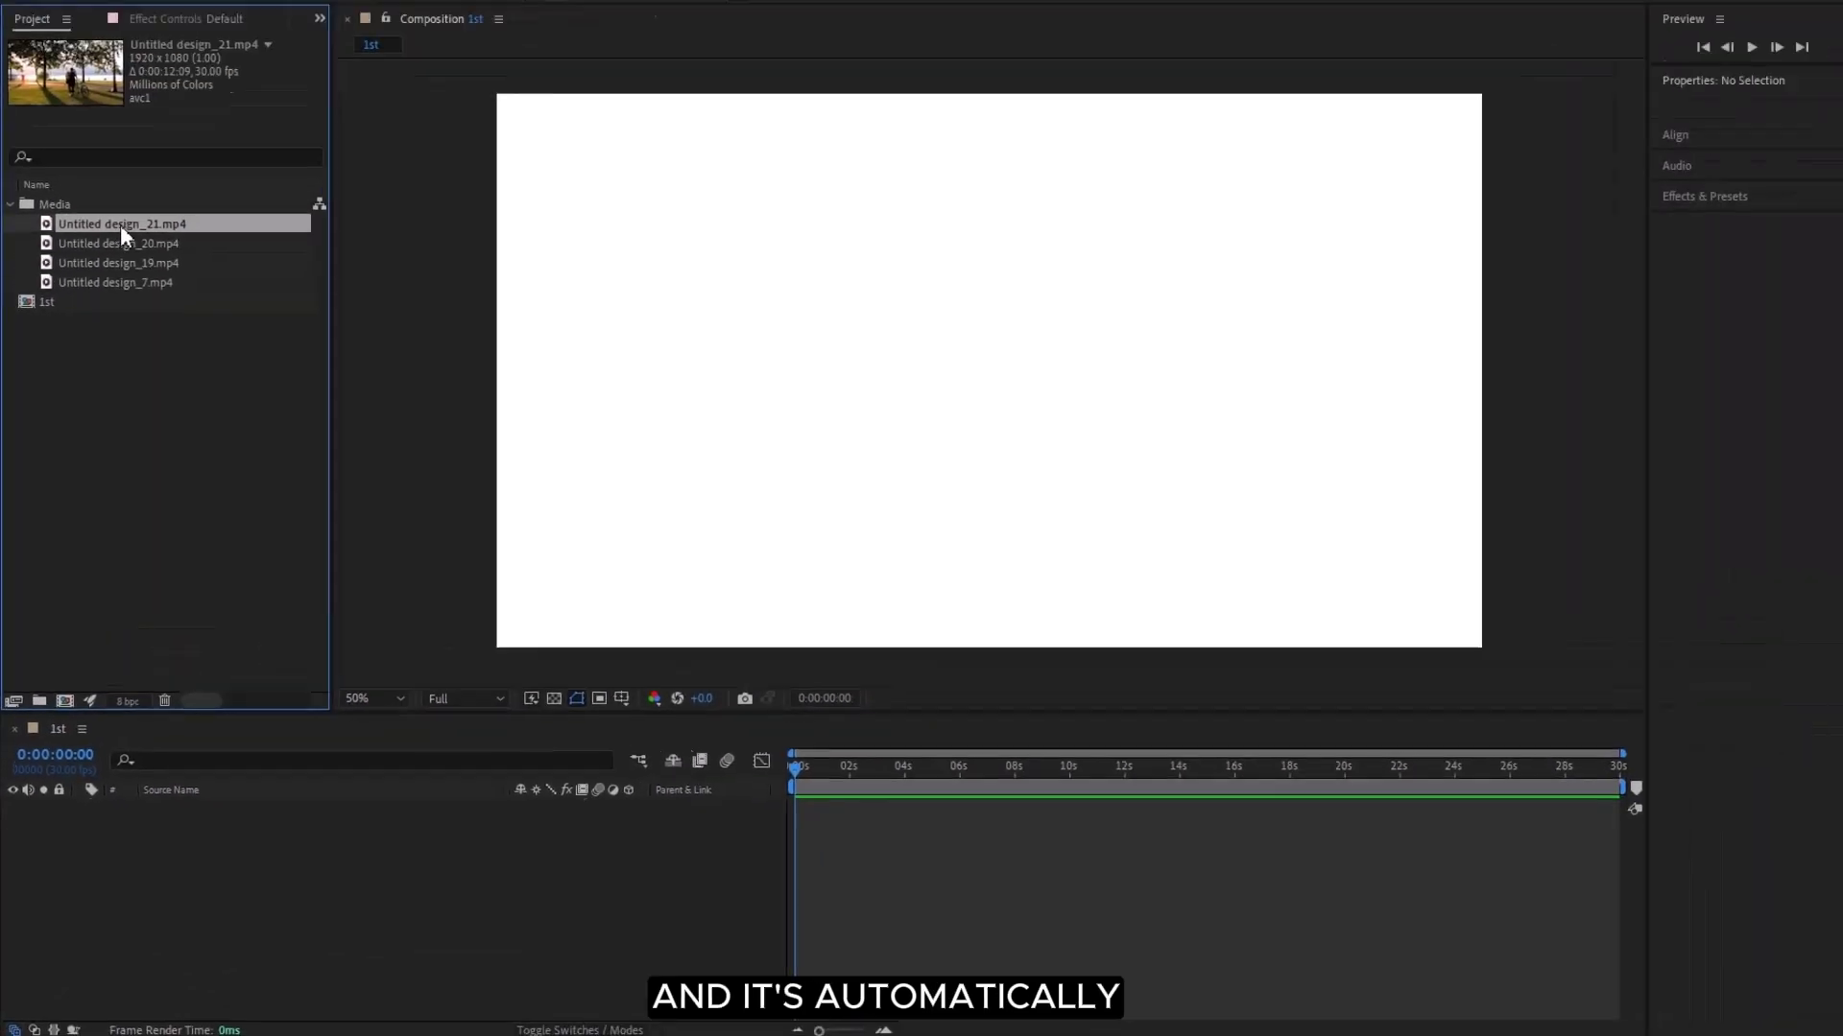
# - Create a composition from the clip Untitled design_21.mp4 and play its preview
pyautogui.moveTo(119, 226); pyautogui.dragTo(60, 716)
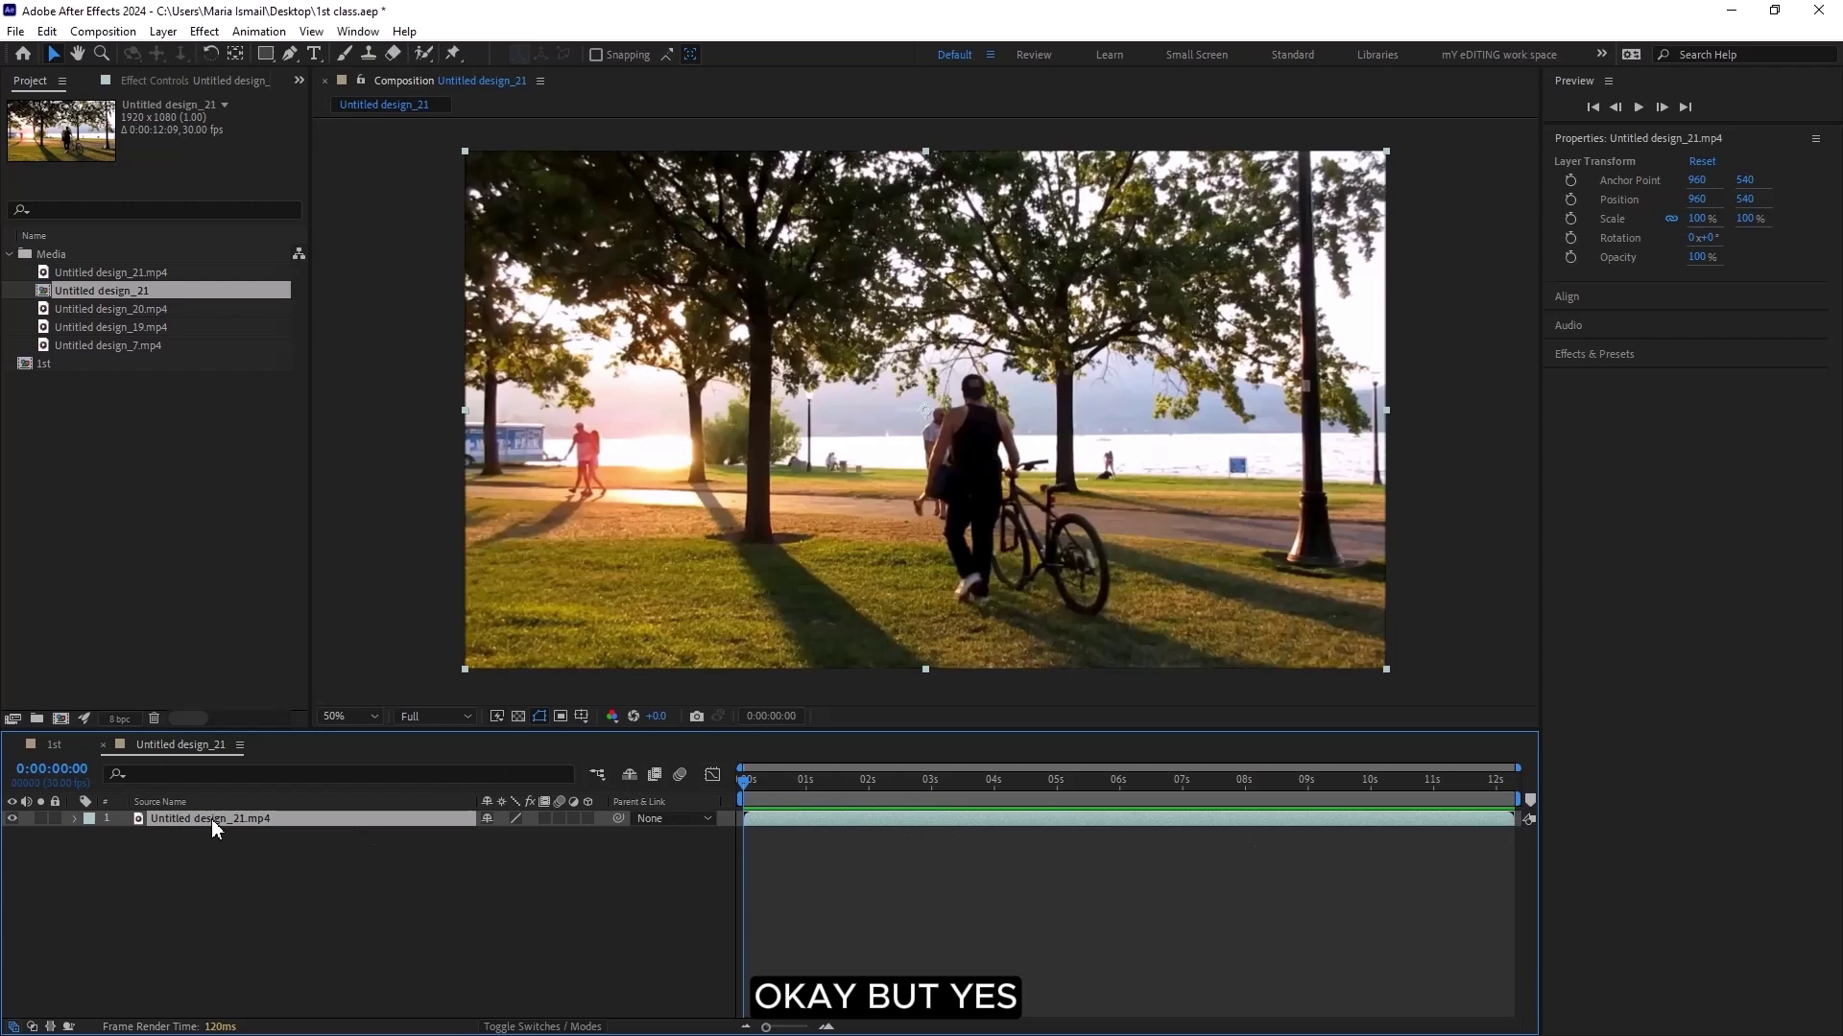
pyautogui.click(229, 866)
pyautogui.press('space')
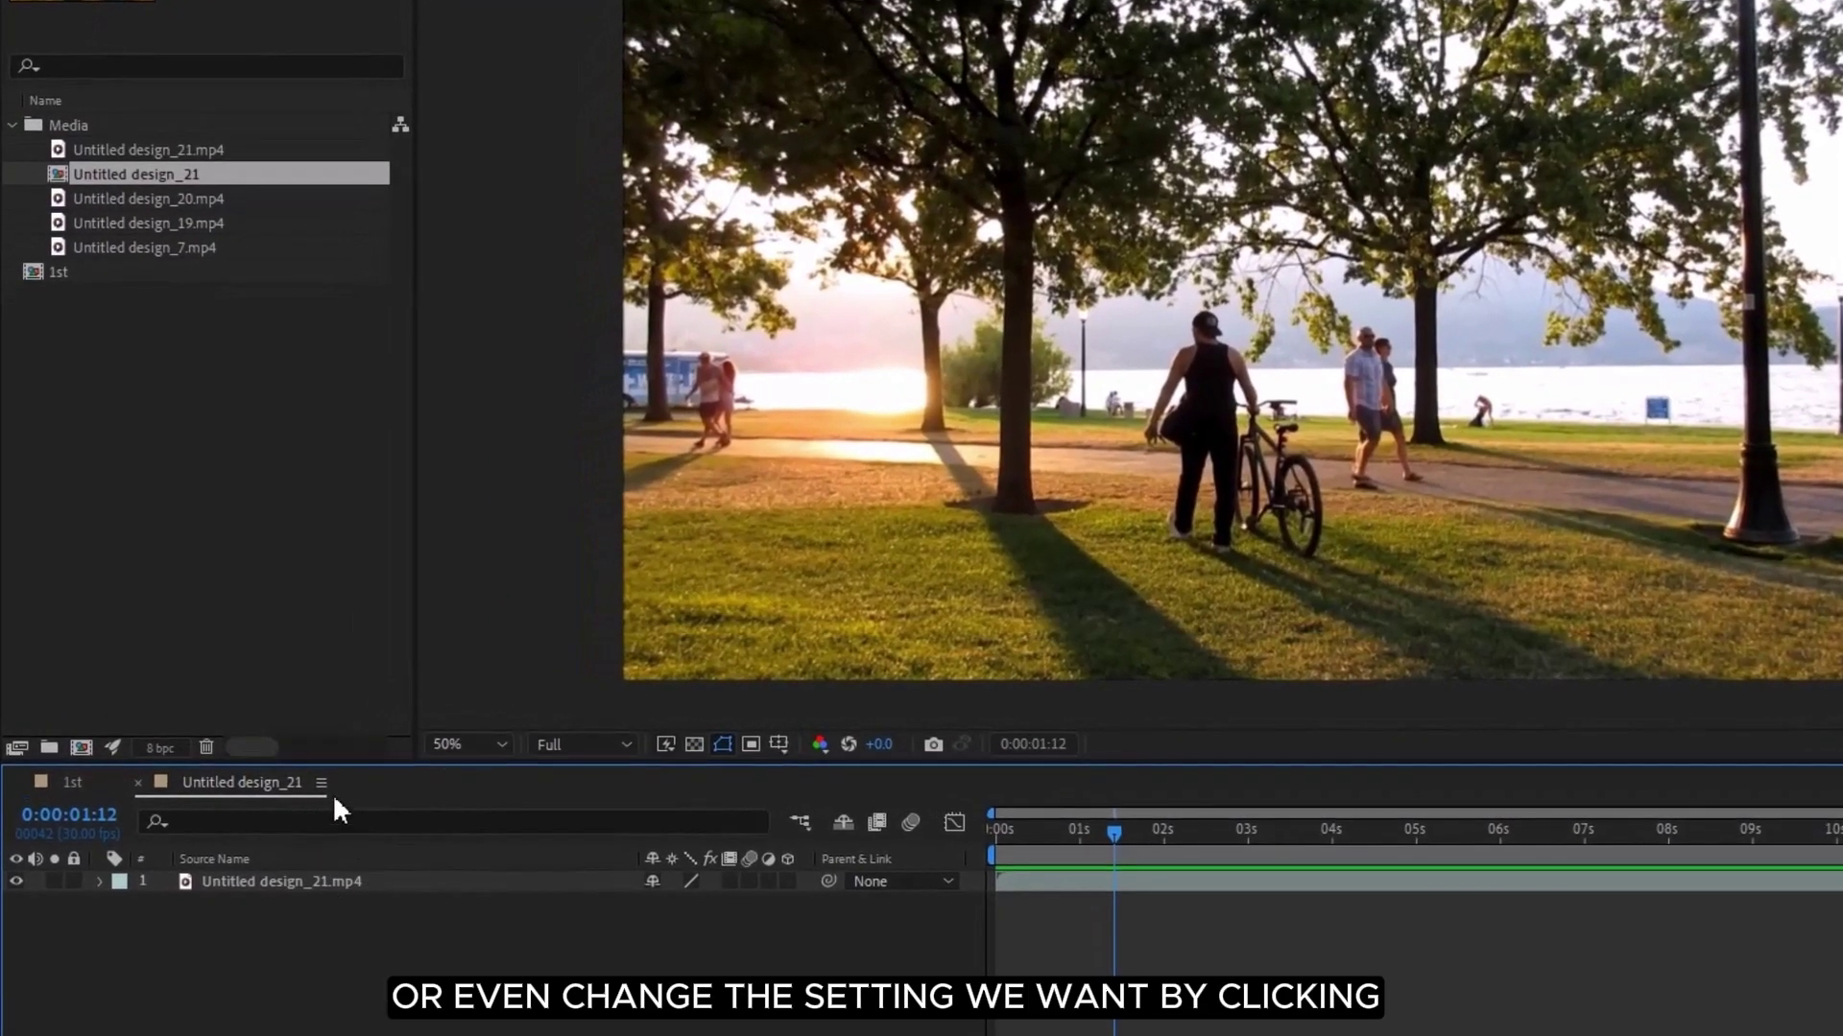
# - Rename the composition made from the clip as 1st 2 and set its duration to 0:00:13:09
pyautogui.click(325, 785)
pyautogui.click(464, 325)
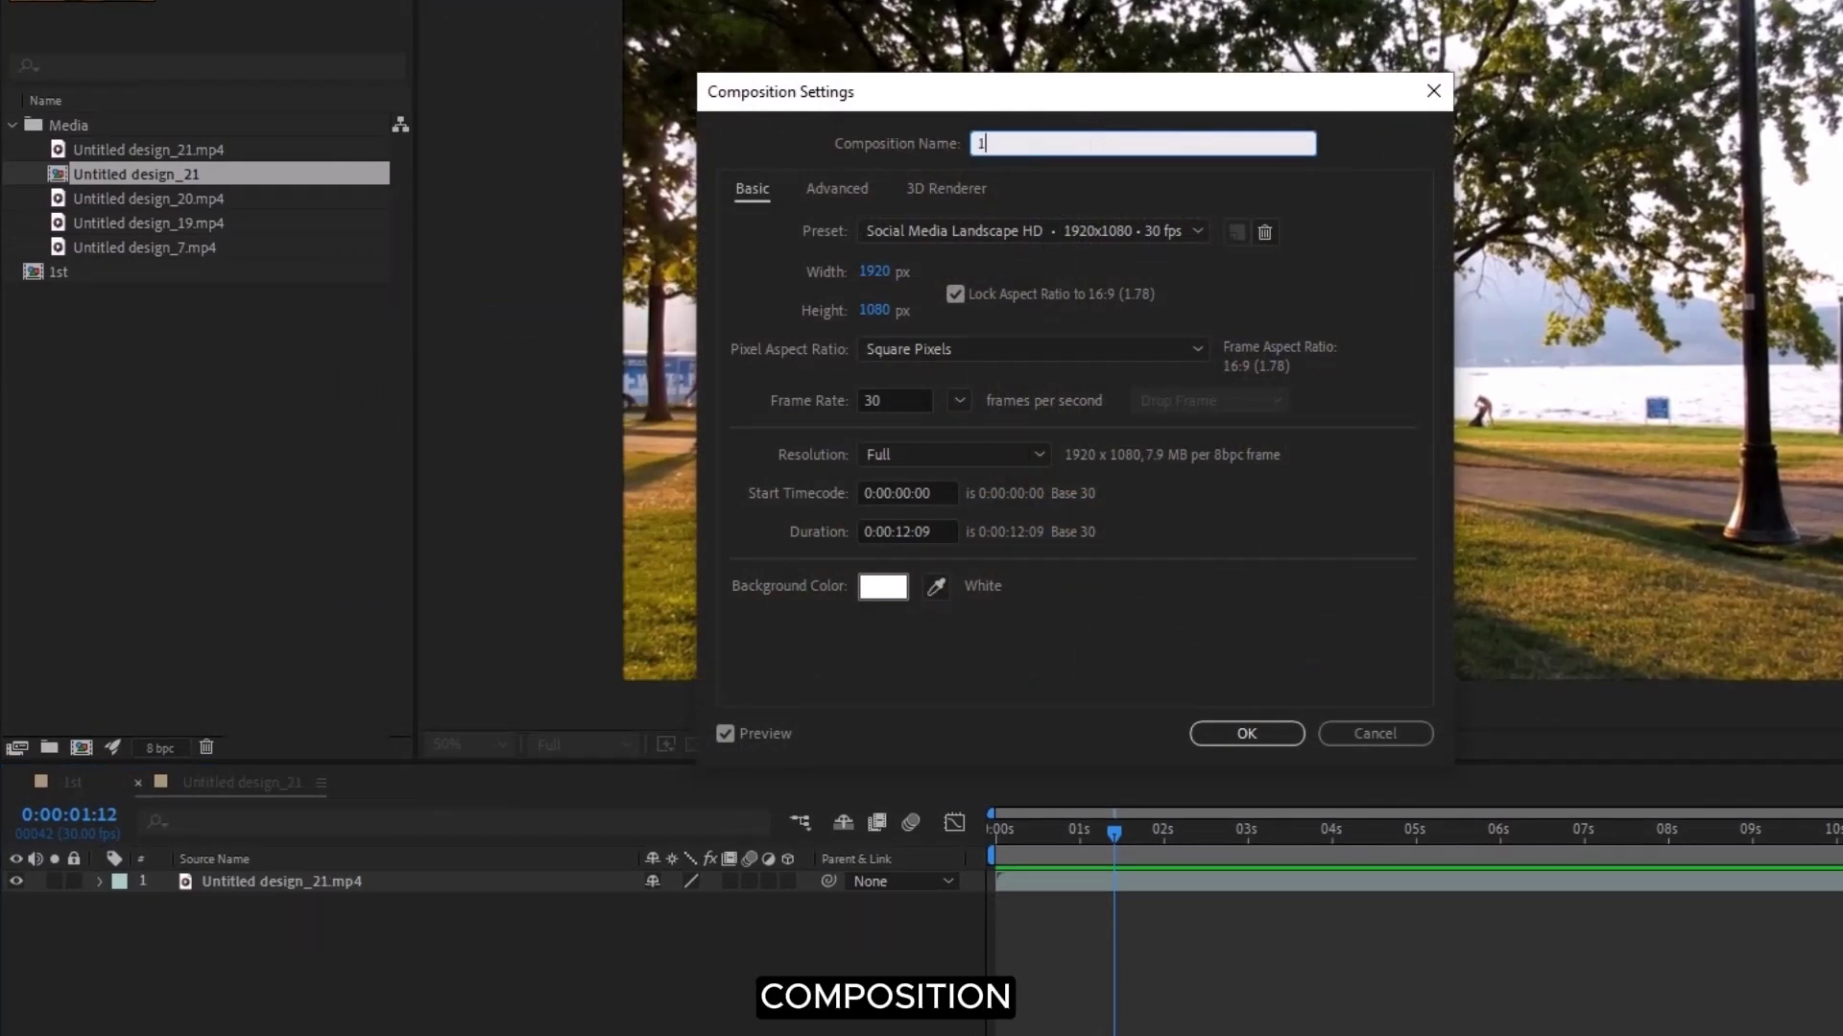
pyautogui.write('1st 2')
pyautogui.click(912, 533)
pyautogui.press('BackSpace')
pyautogui.write('3')
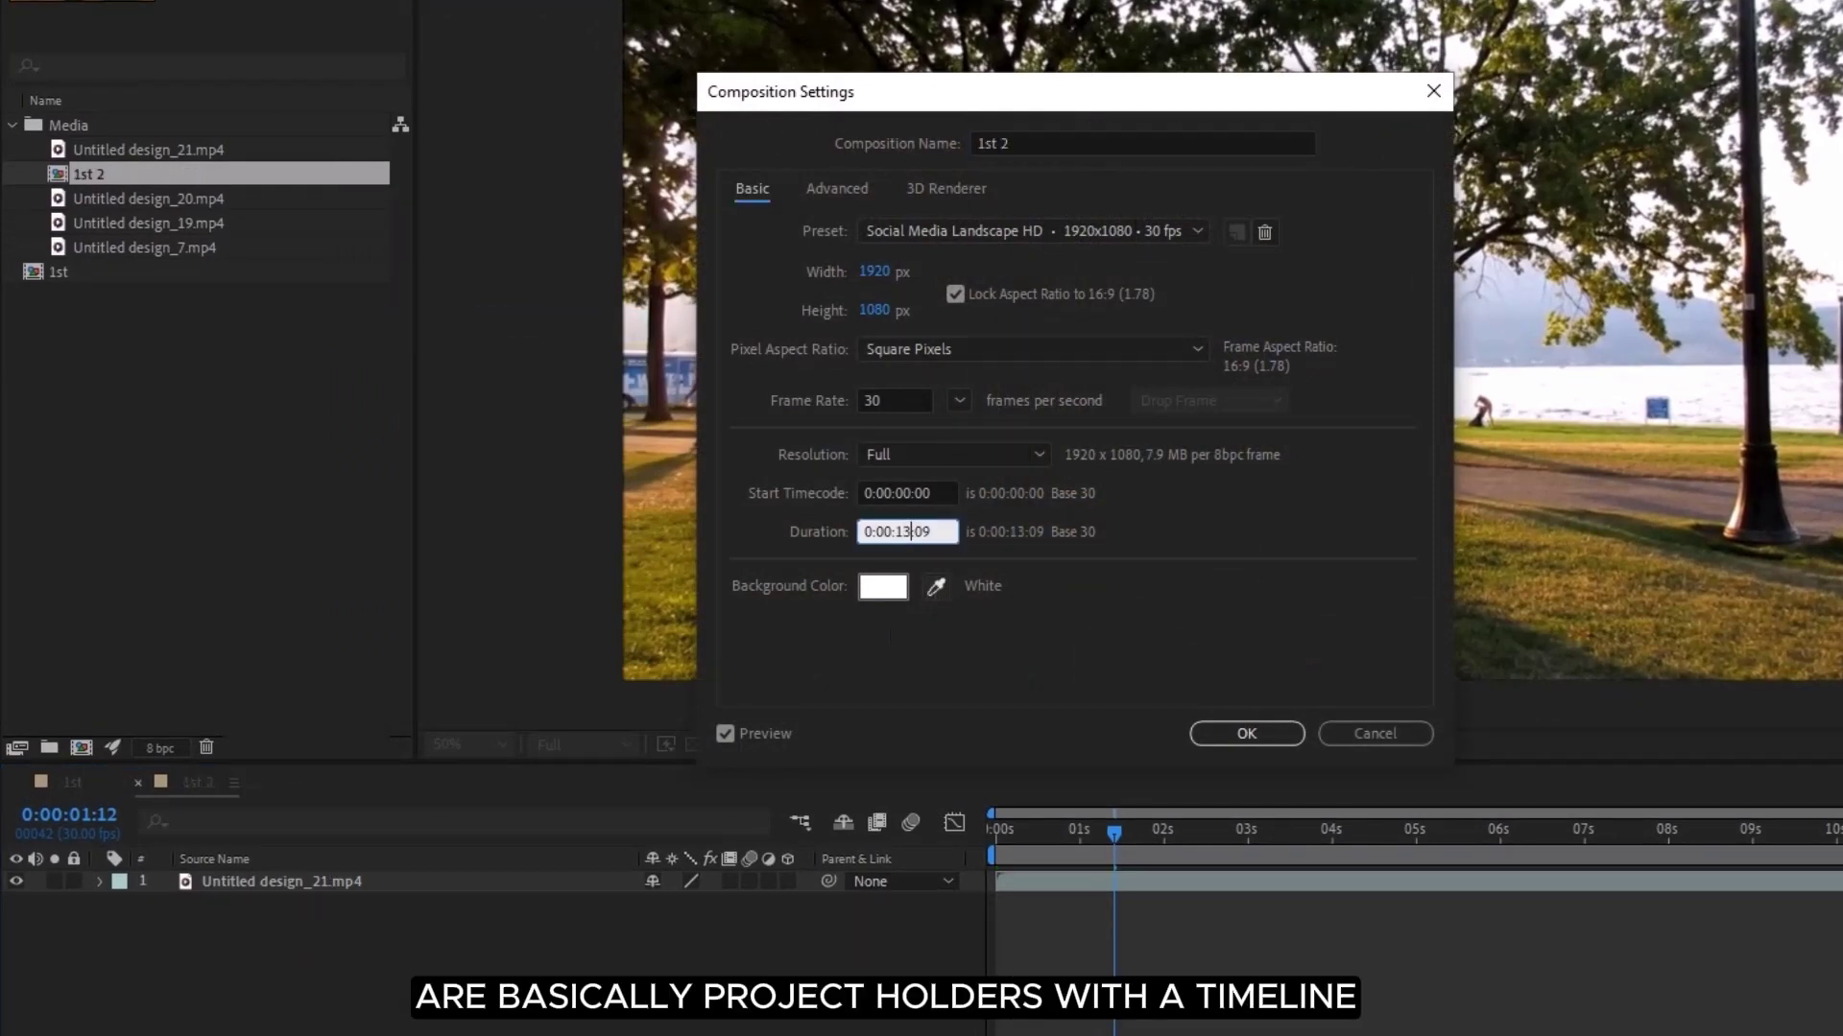
pyautogui.click(883, 586)
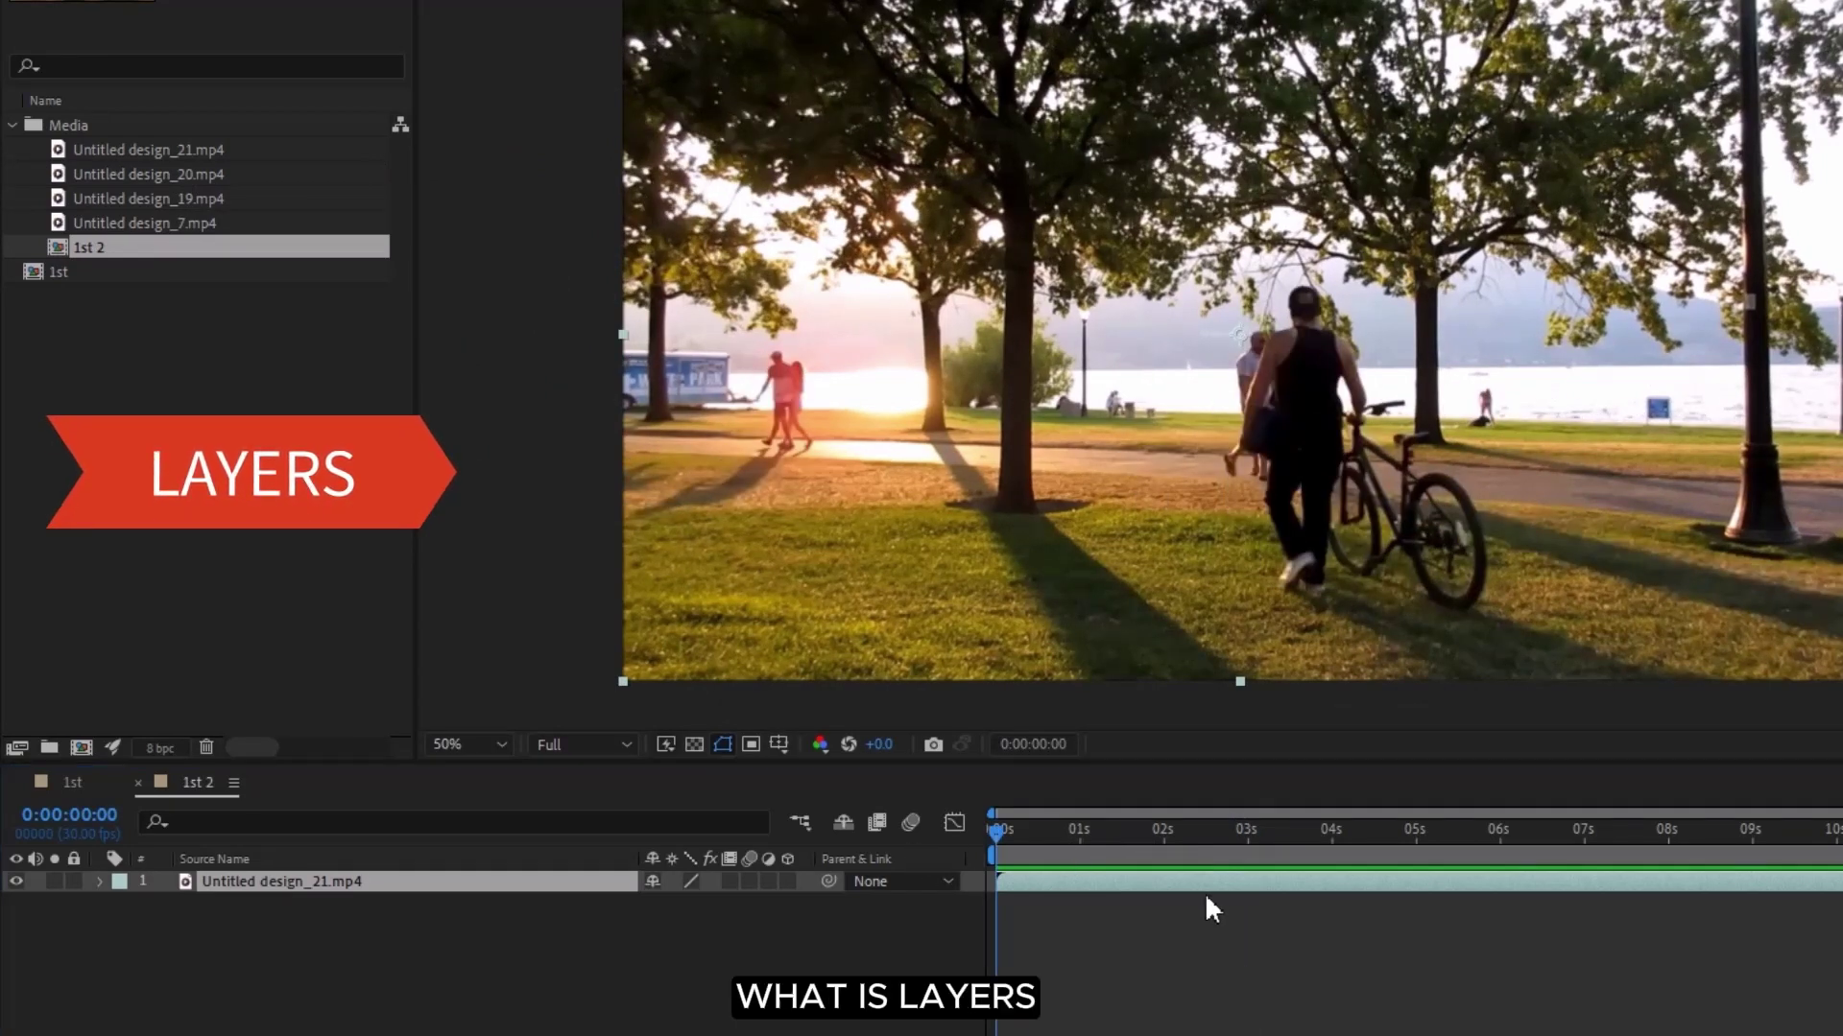
# - Add Untitled design_7.mp4 and Untitled design_19.mp4 as layers below Untitled design_21.mp4 and preview the composition
pyautogui.moveTo(158, 223); pyautogui.dragTo(336, 998)
pyautogui.moveTo(178, 198); pyautogui.dragTo(248, 1003)
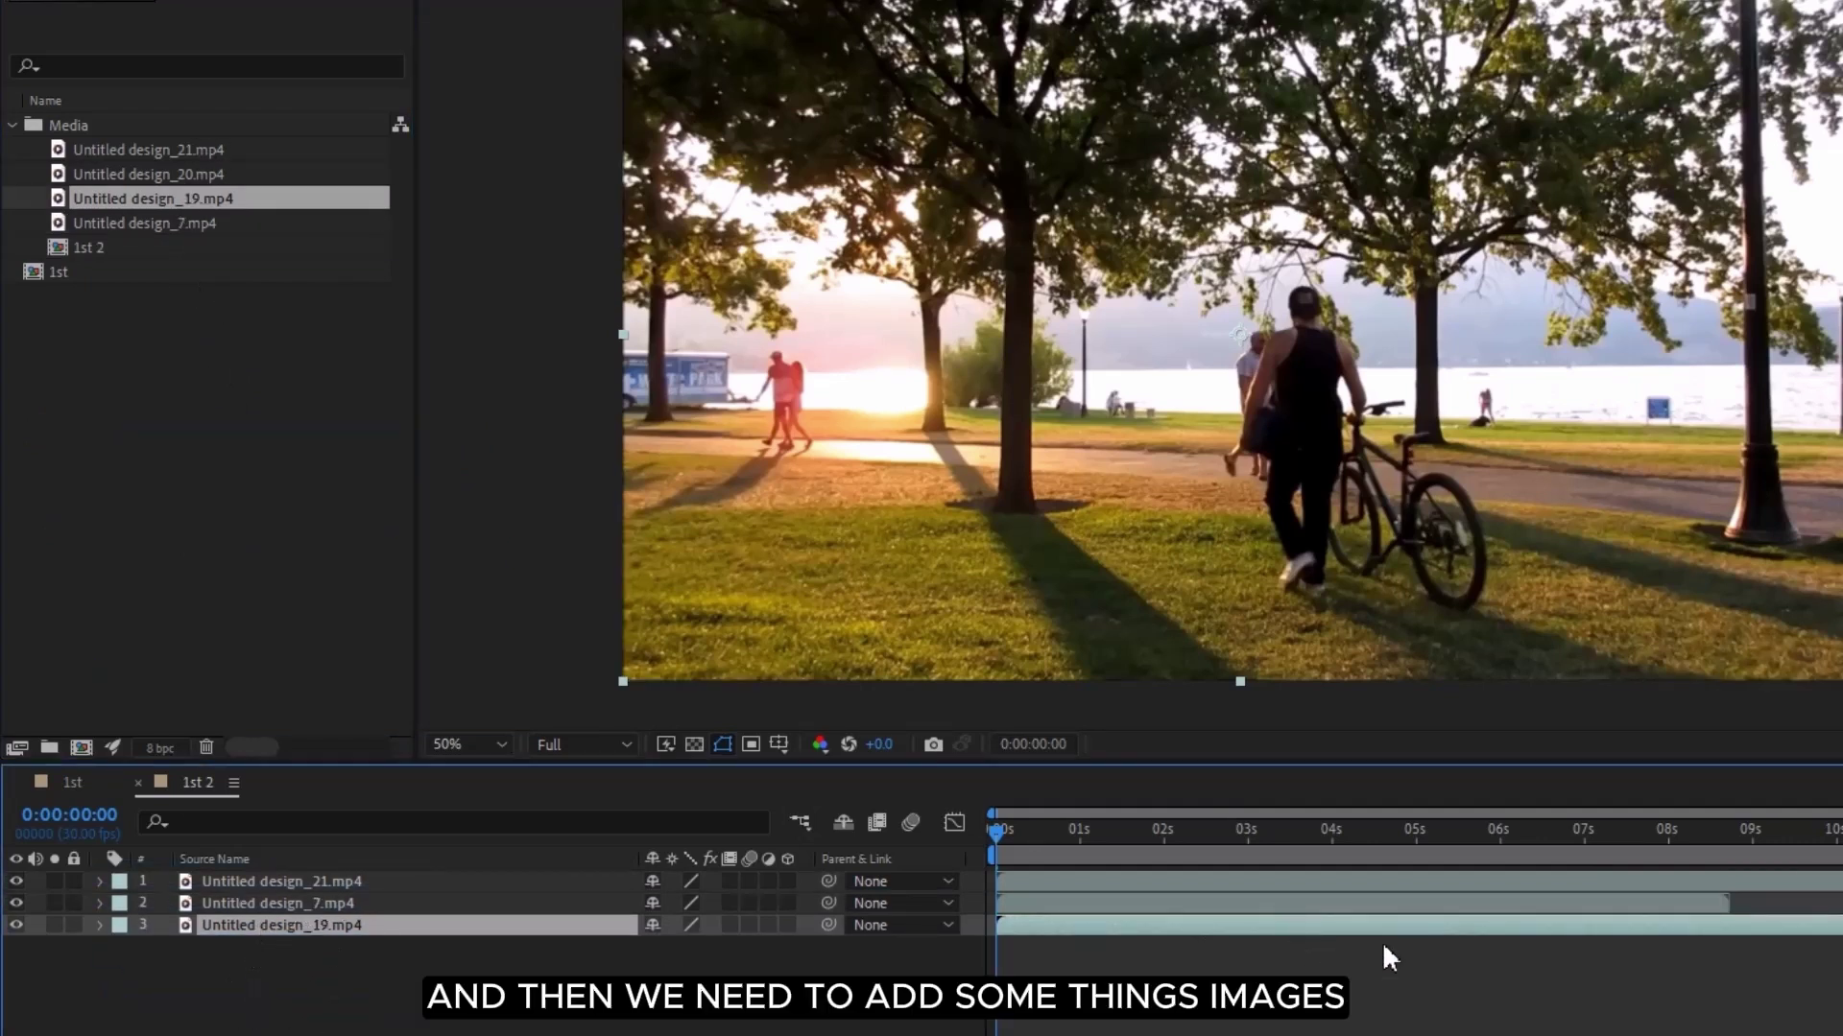
pyautogui.press('space')
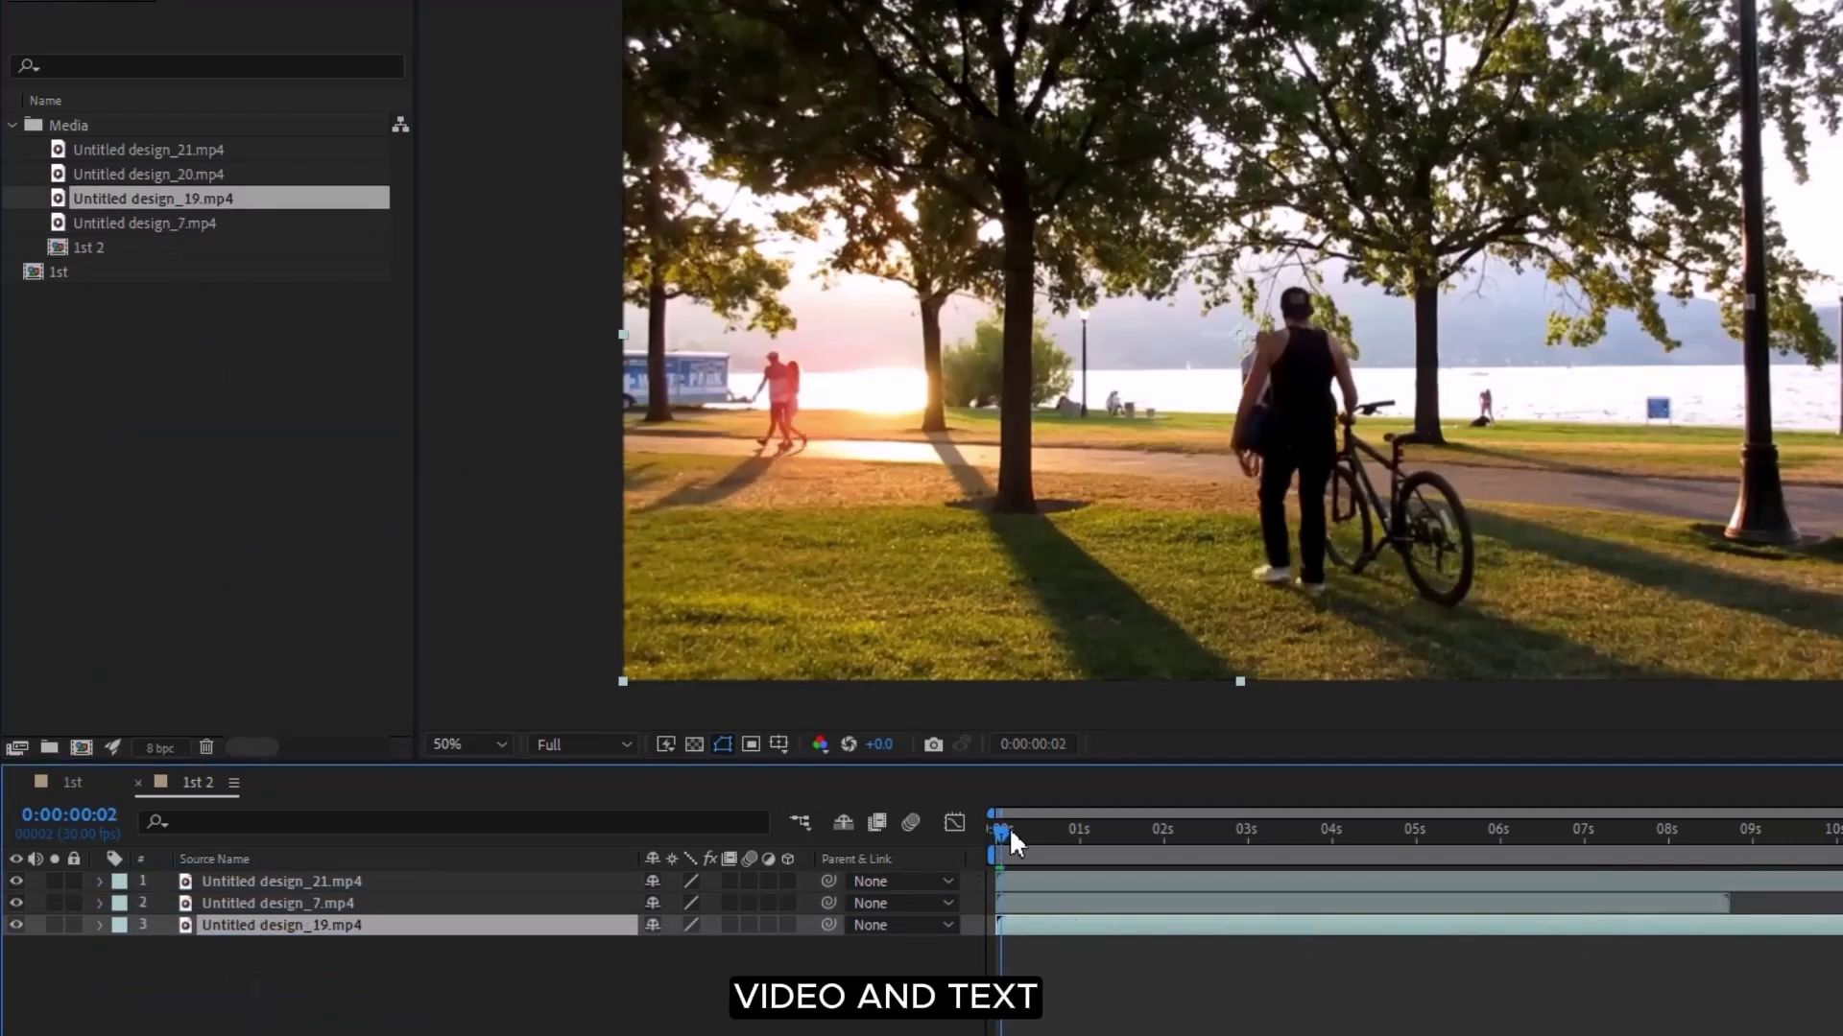
pyautogui.press('space')
pyautogui.click(1027, 879)
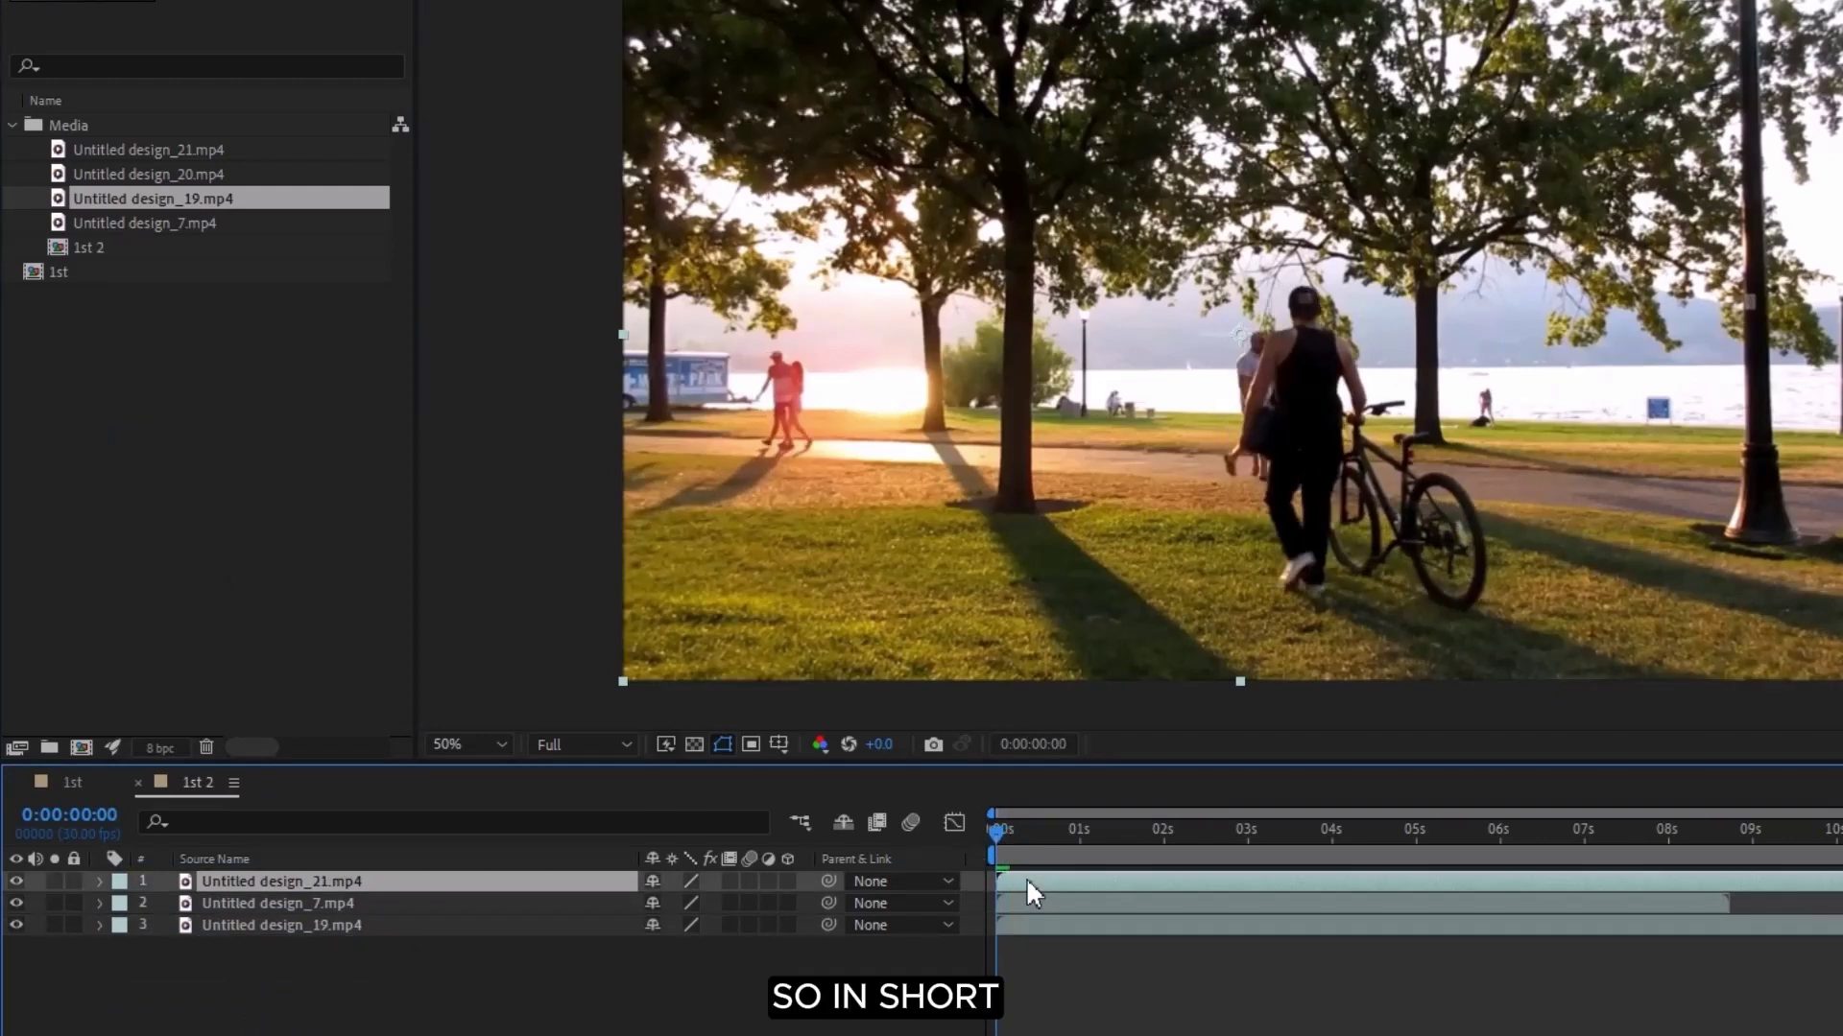
pyautogui.moveTo(1010, 839); pyautogui.dragTo(1105, 856)
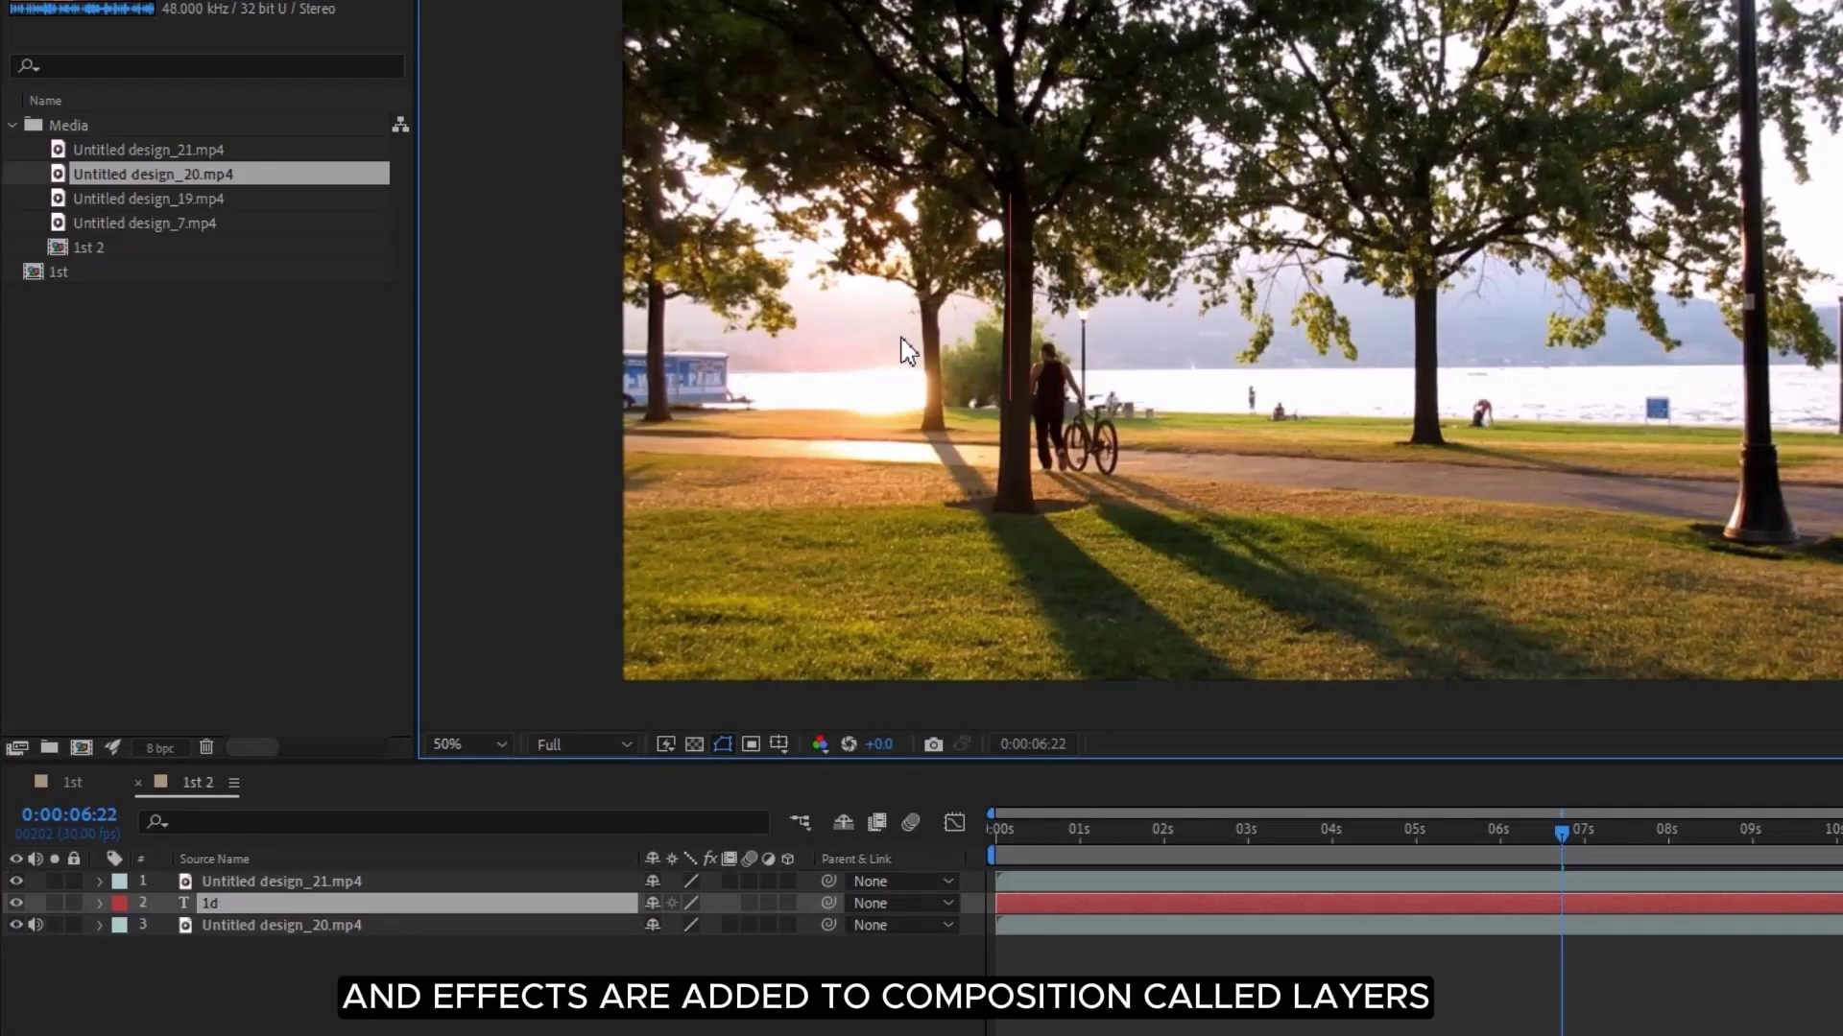
# - Correct the text layer's wording to "1st video"
pyautogui.press('BackSpace')
pyautogui.write('st video')
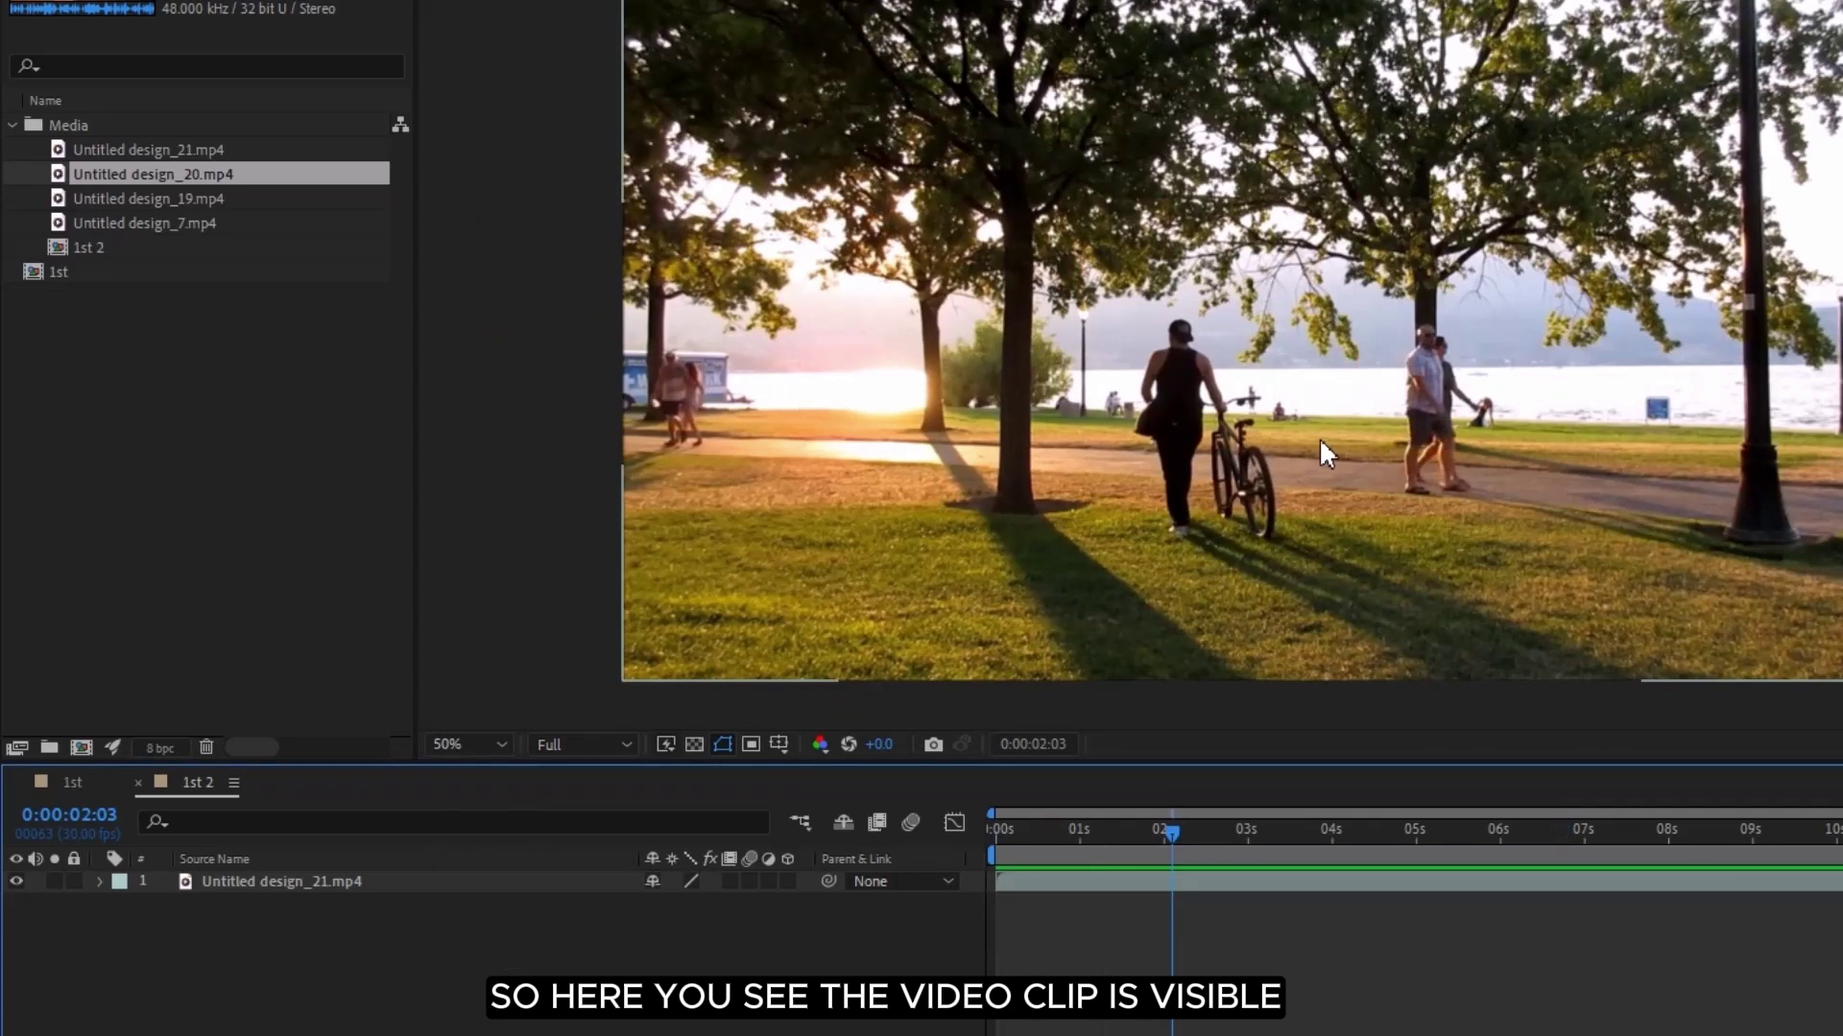
# - Scrub through the 1st 2 composition, return to its first frame and play the preview
pyautogui.moveTo(1167, 843); pyautogui.dragTo(1372, 851)
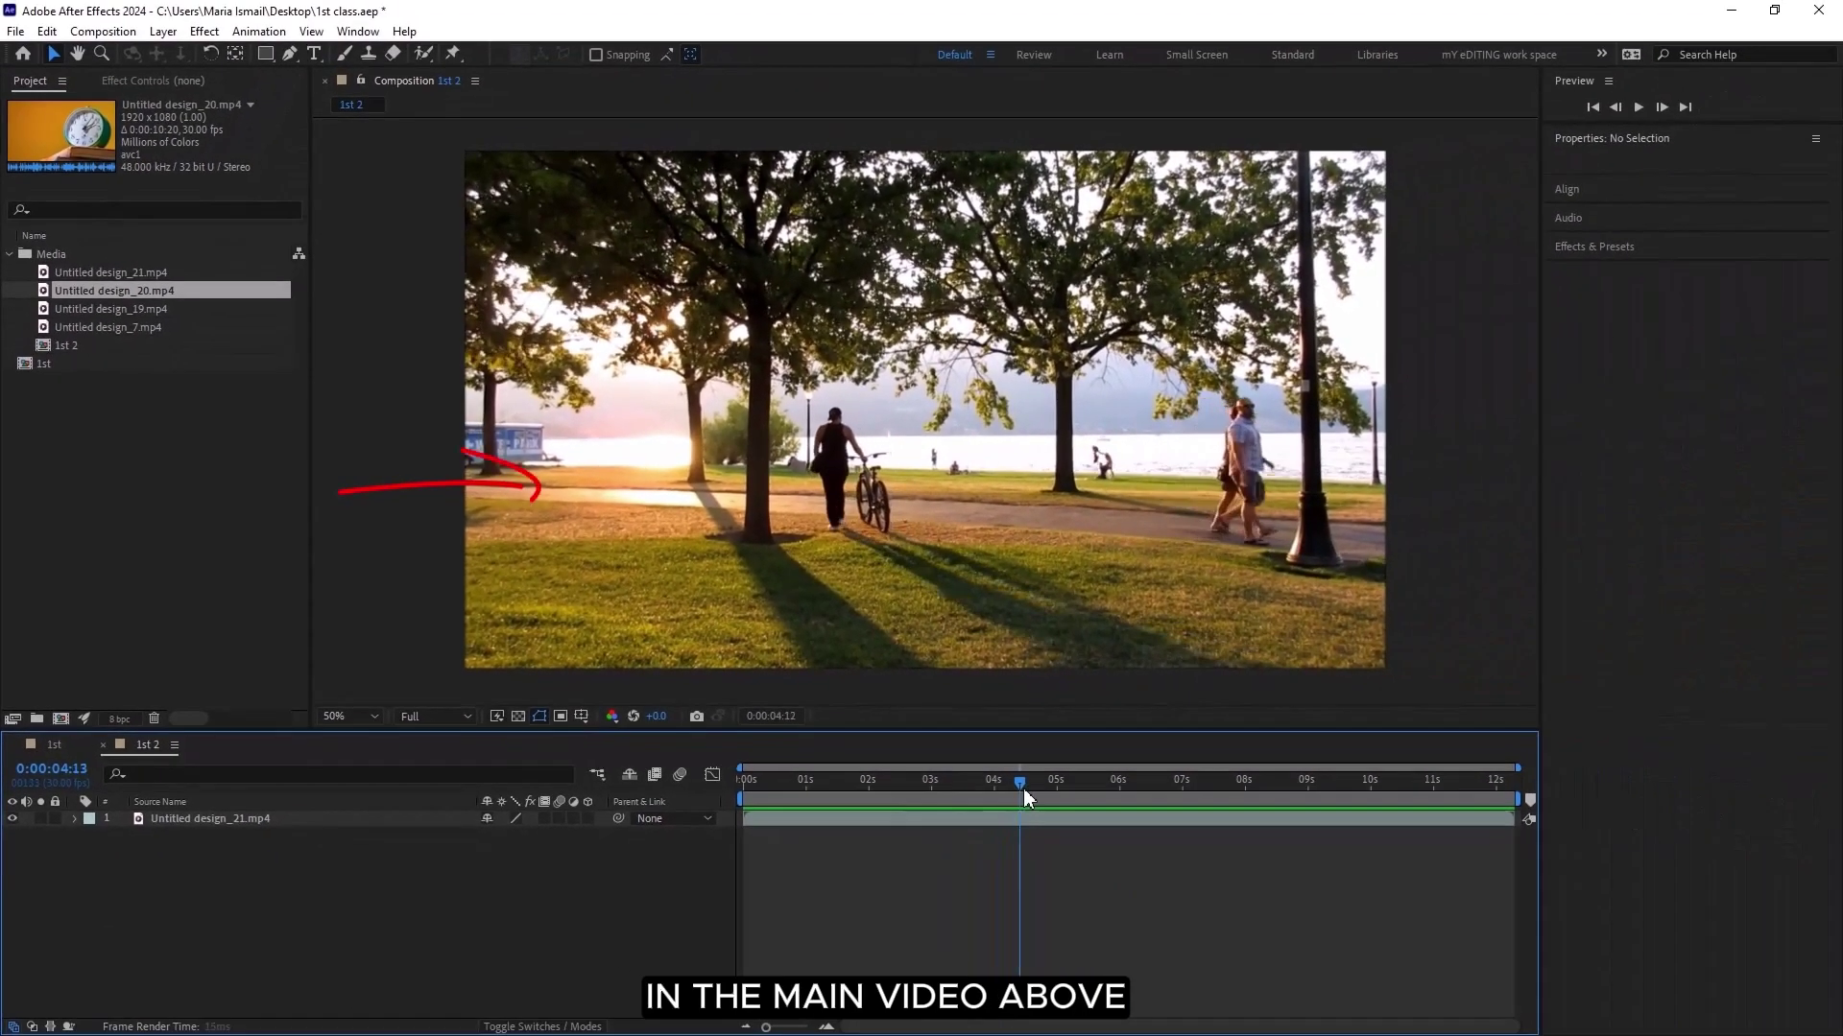
pyautogui.moveTo(1024, 790)
pyautogui.mouseDown()
pyautogui.moveTo(1398, 792)
pyautogui.moveTo(795, 796)
pyautogui.mouseUp()
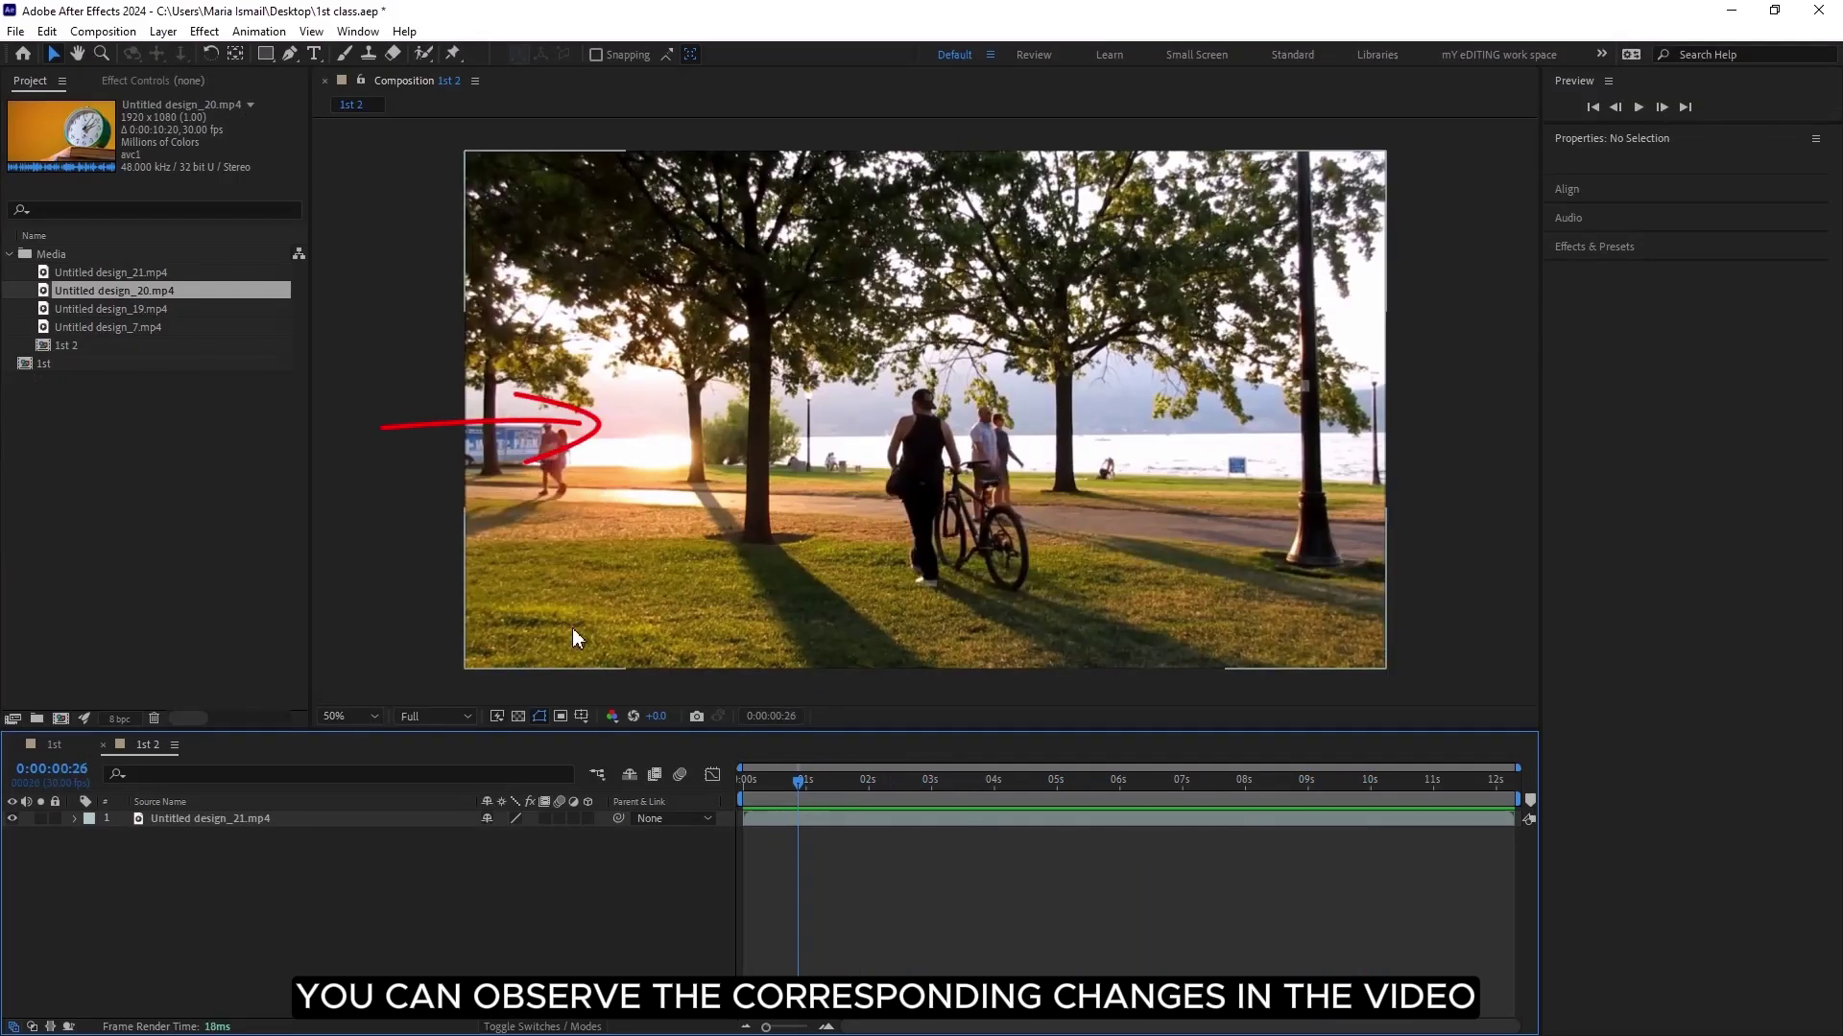
pyautogui.moveTo(796, 789); pyautogui.dragTo(658, 802)
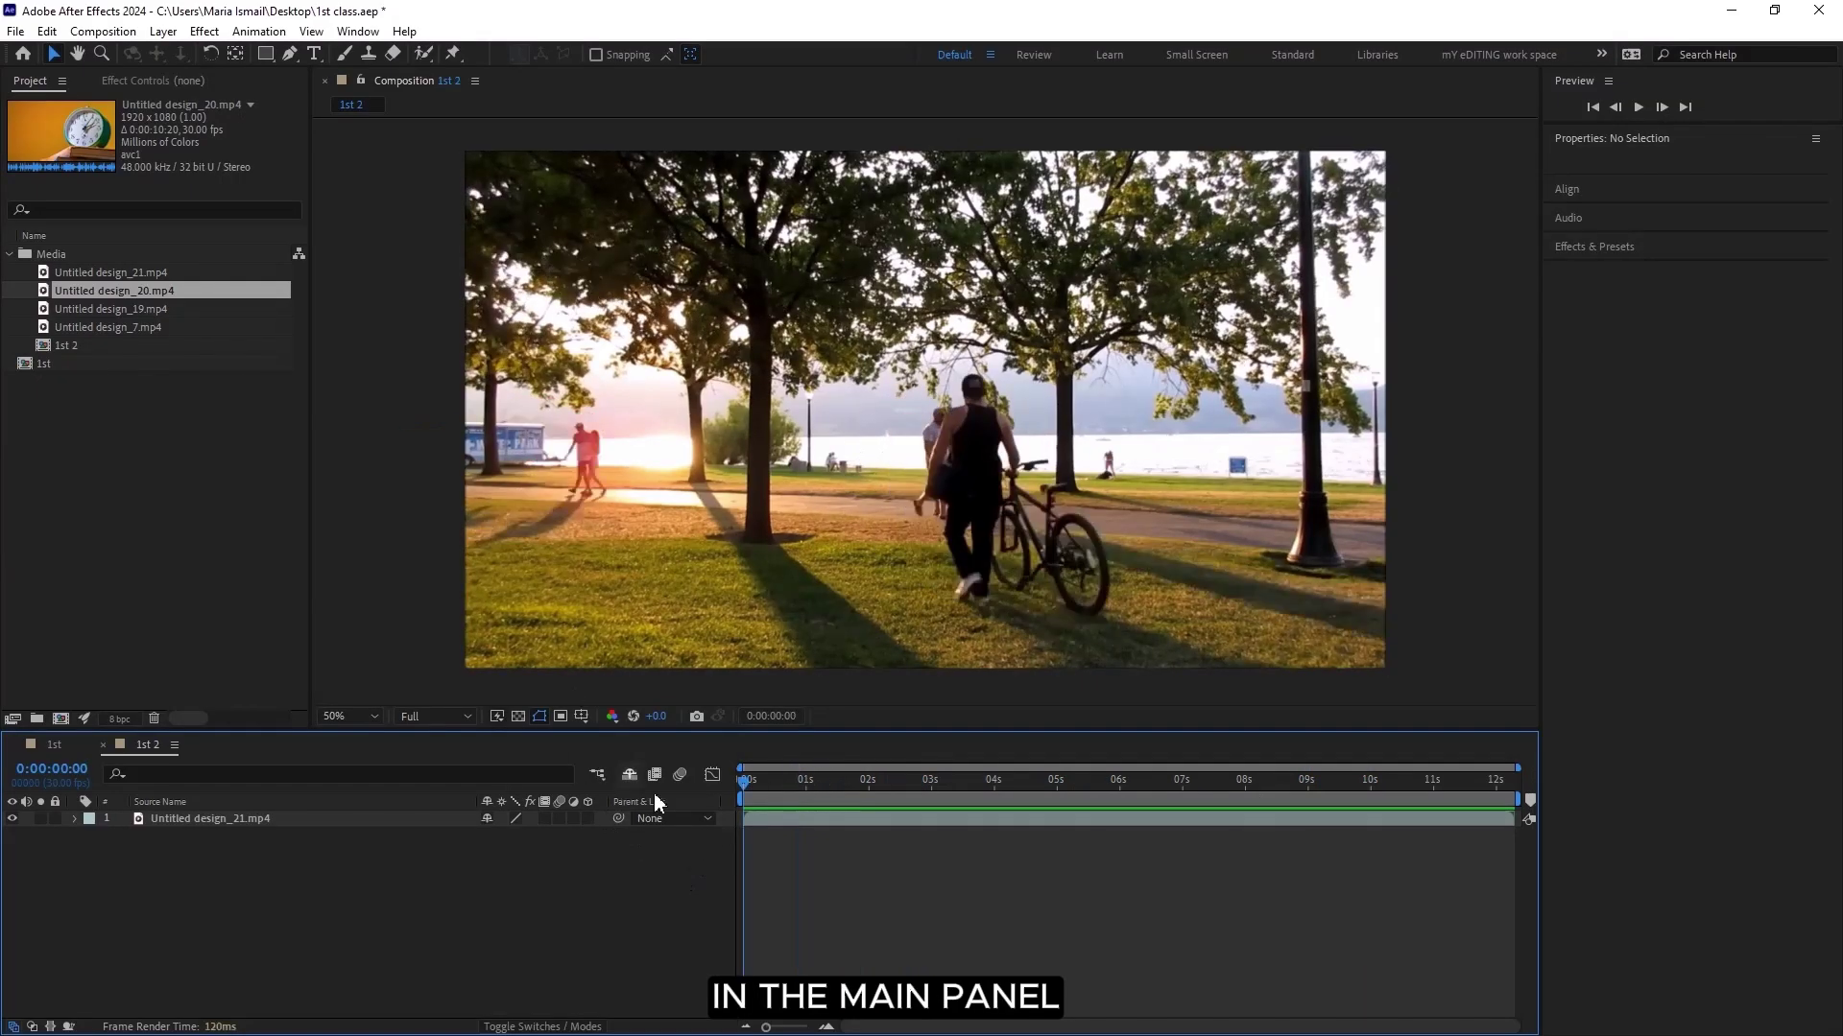
pyautogui.press('space')
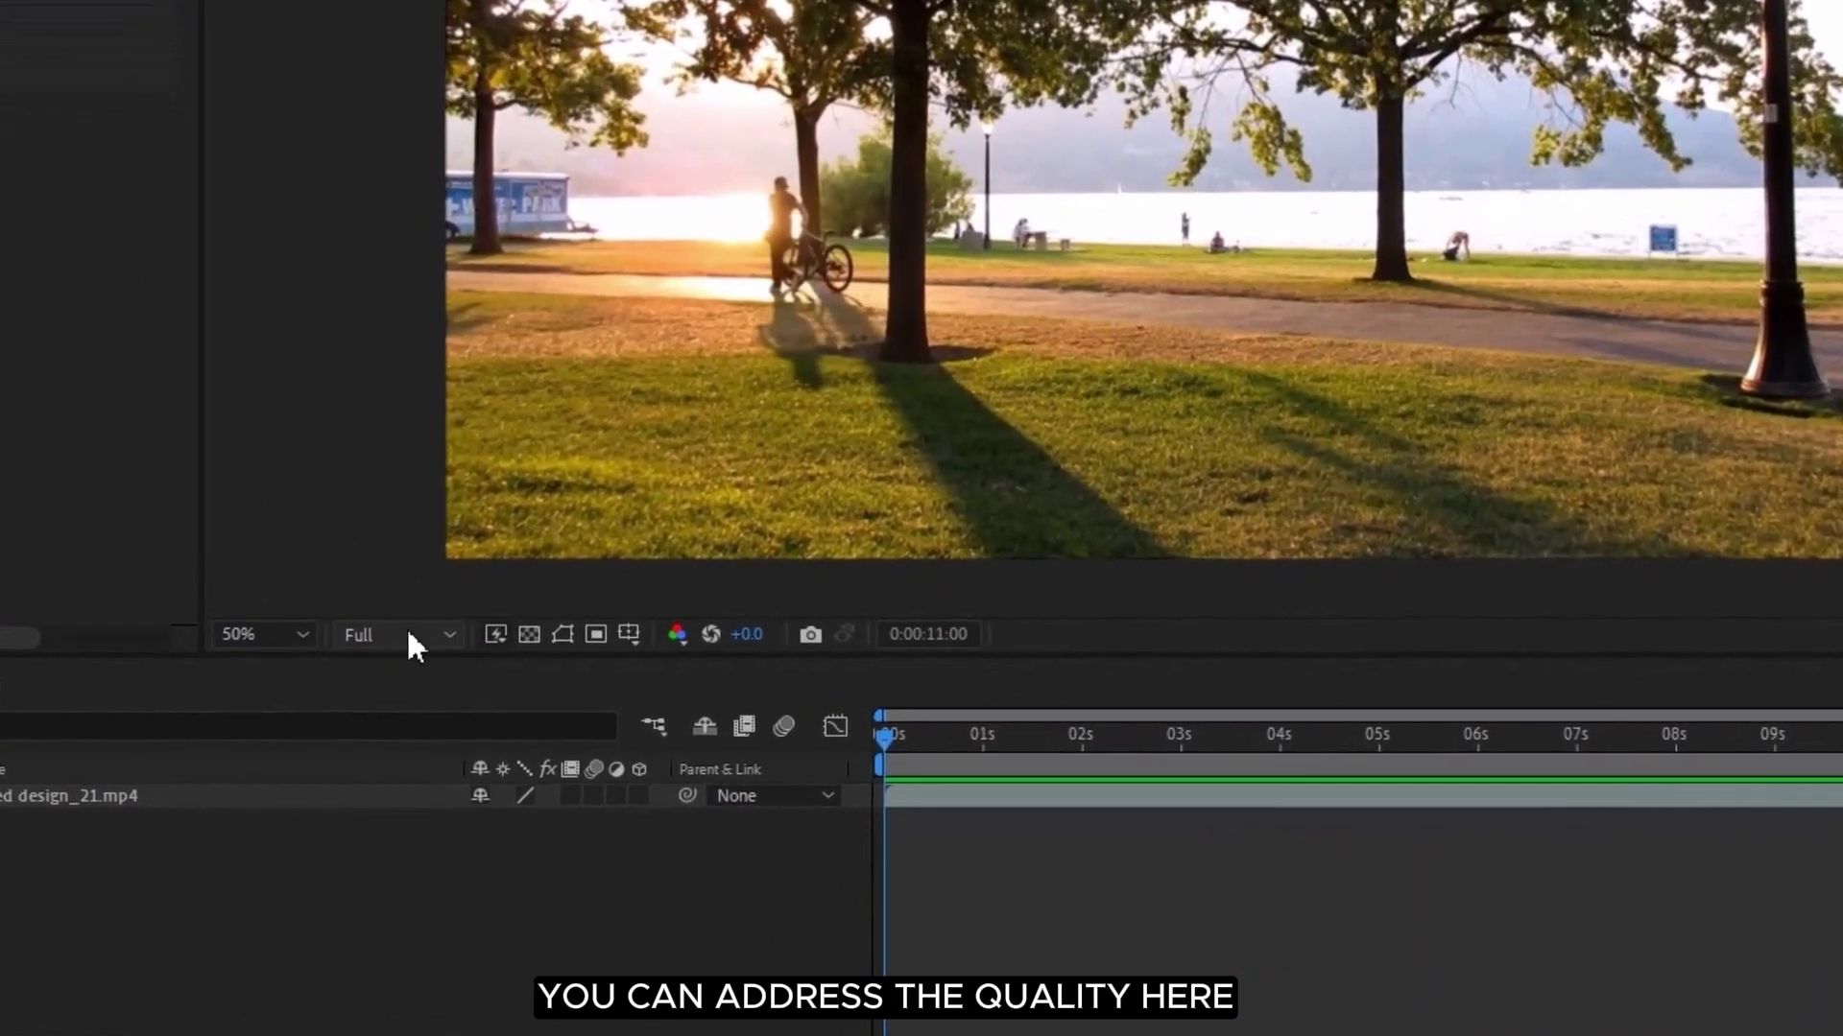
# - Look over the preview resolution options for the 1st 2 composition and stop the playback at the first frame
pyautogui.click(427, 679)
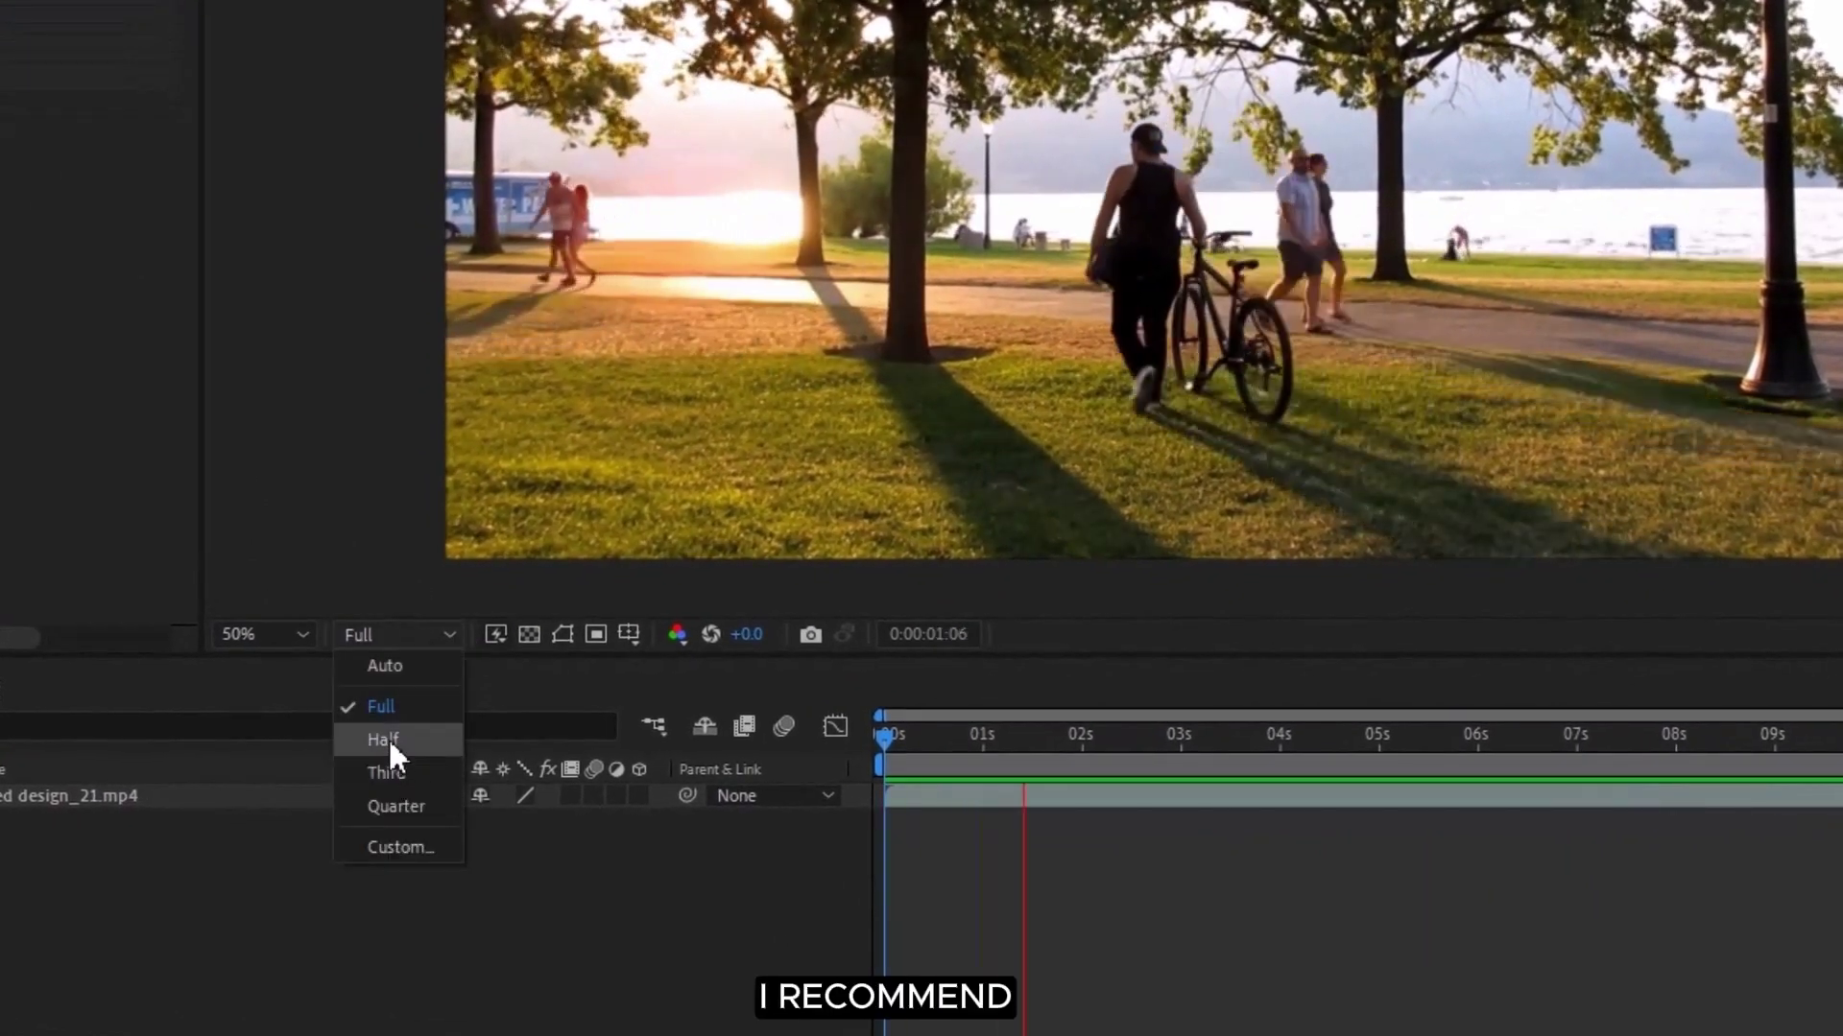
pyautogui.click(419, 633)
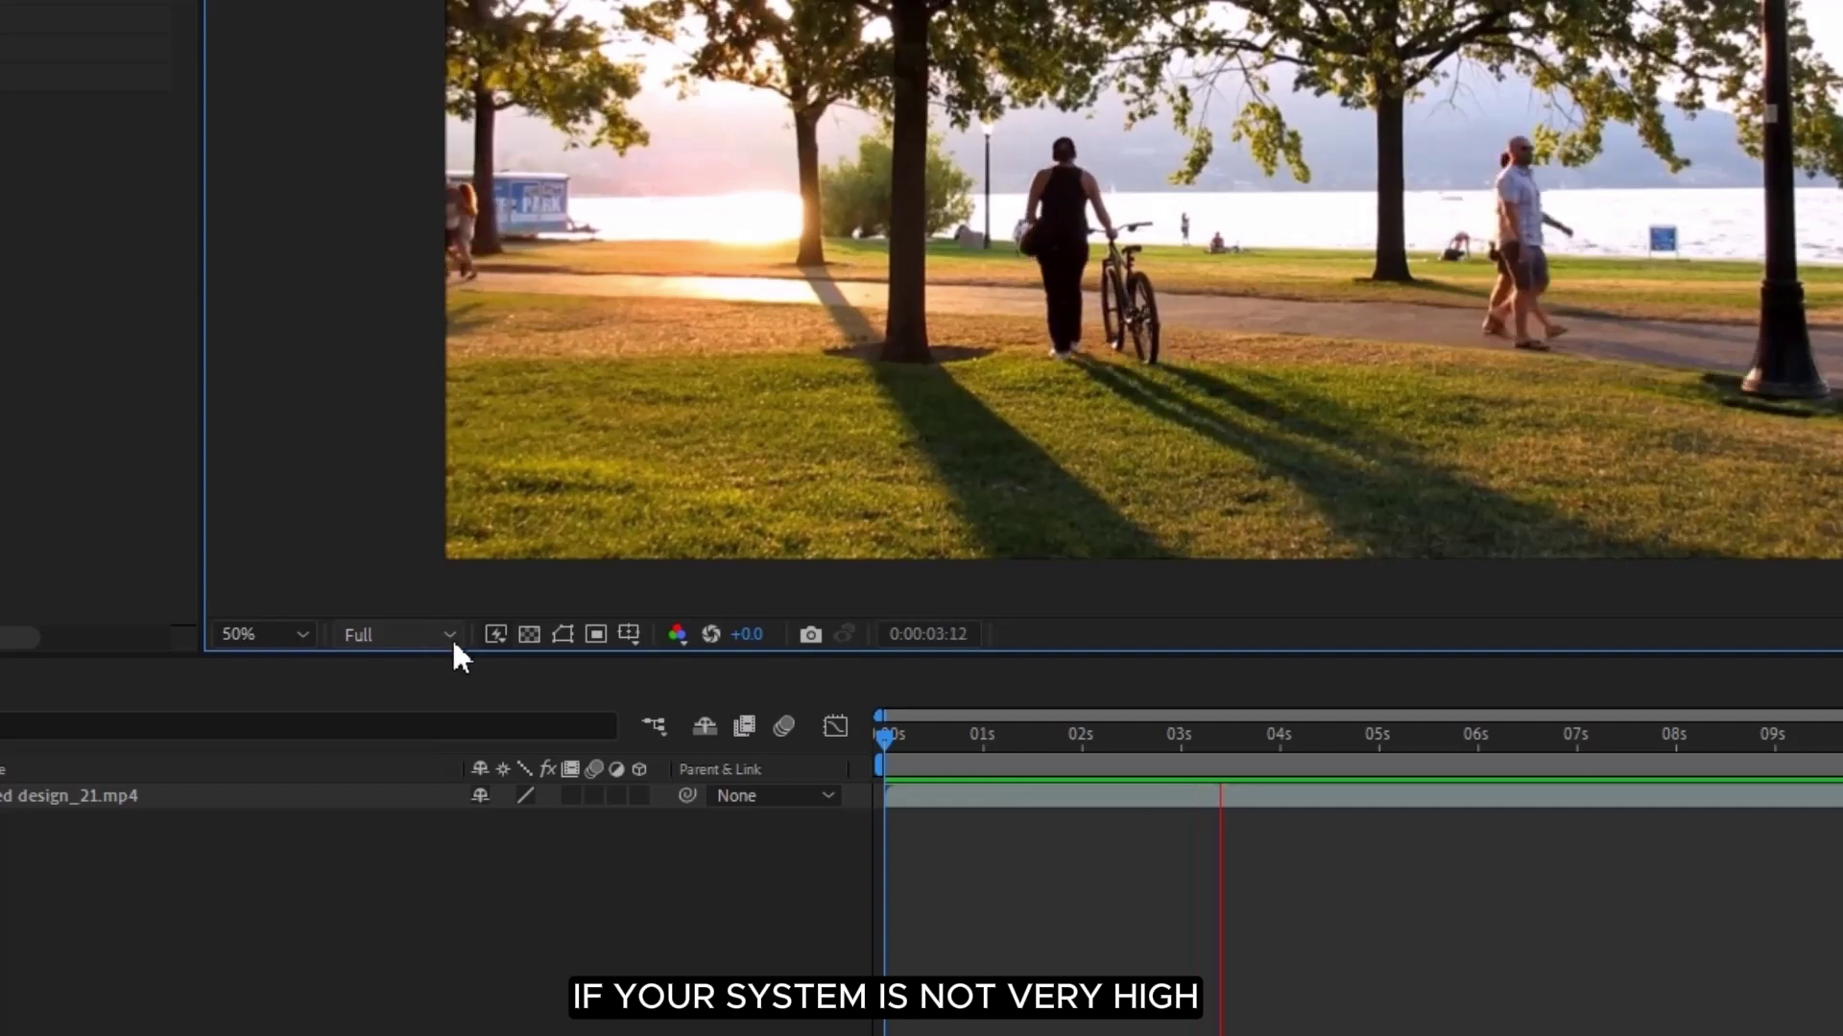
pyautogui.press('space')
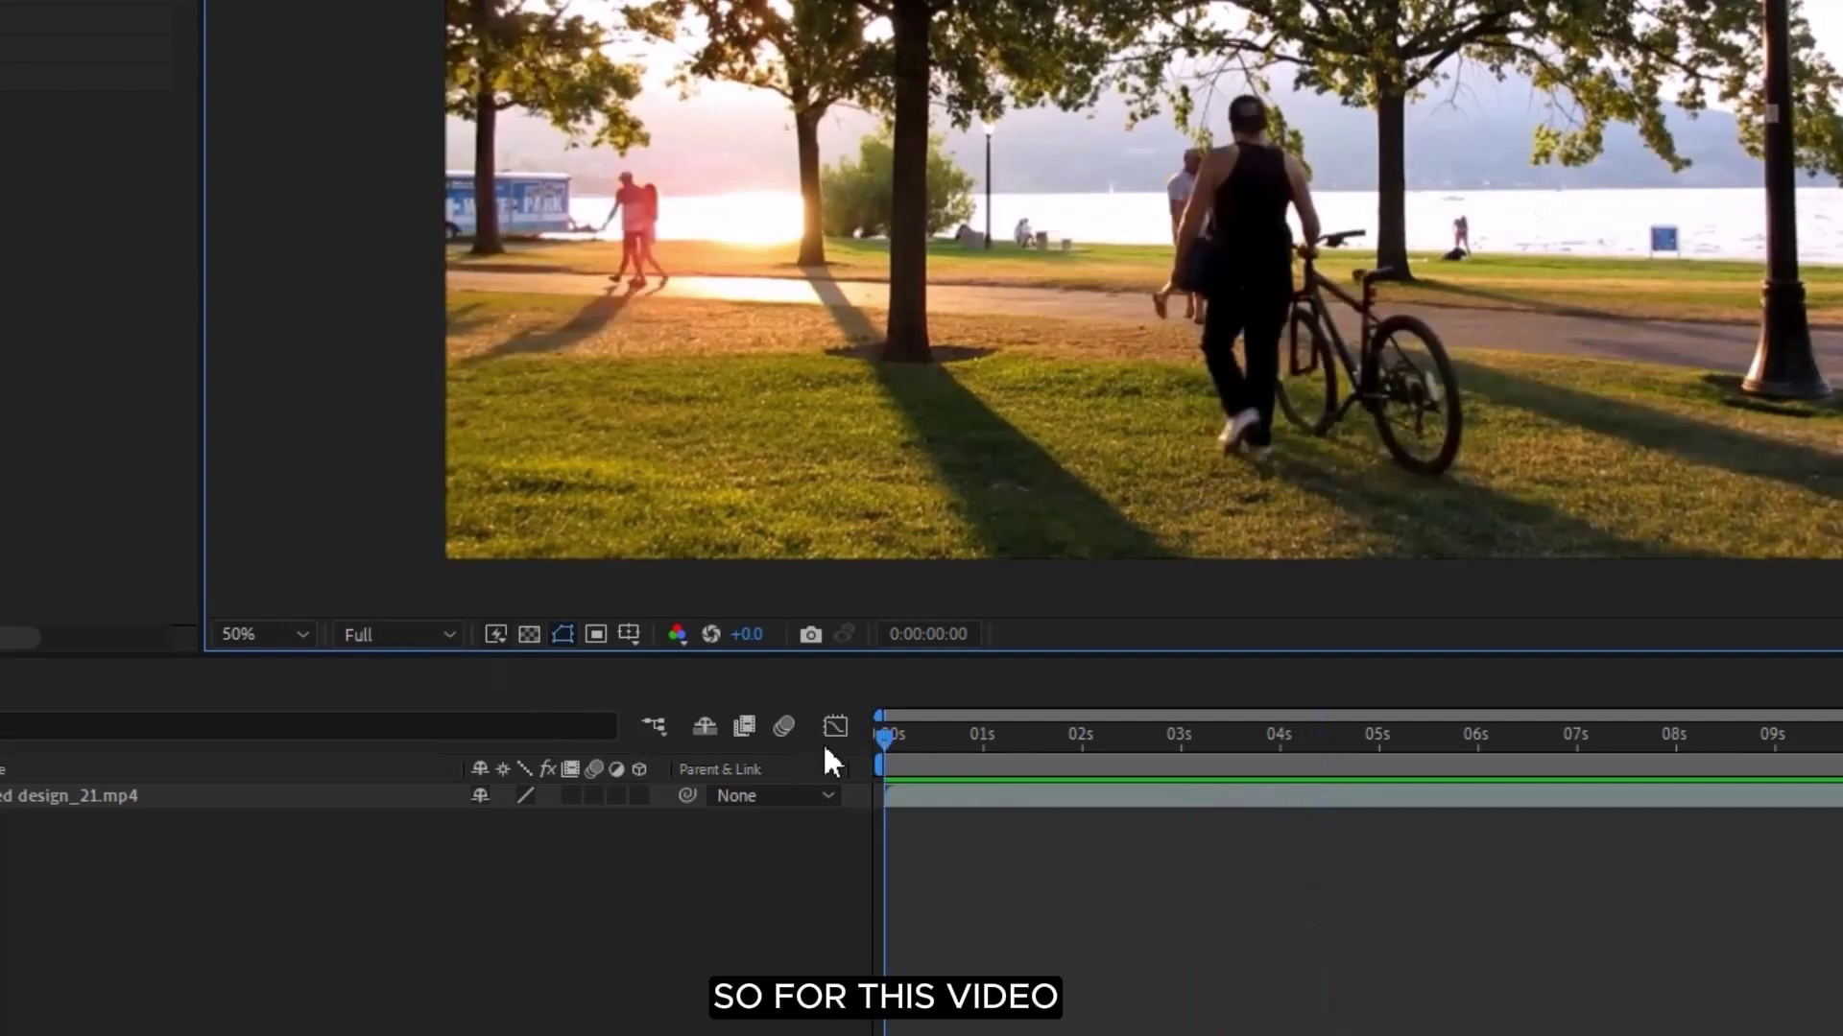
pyautogui.moveTo(881, 739); pyautogui.dragTo(879, 789)
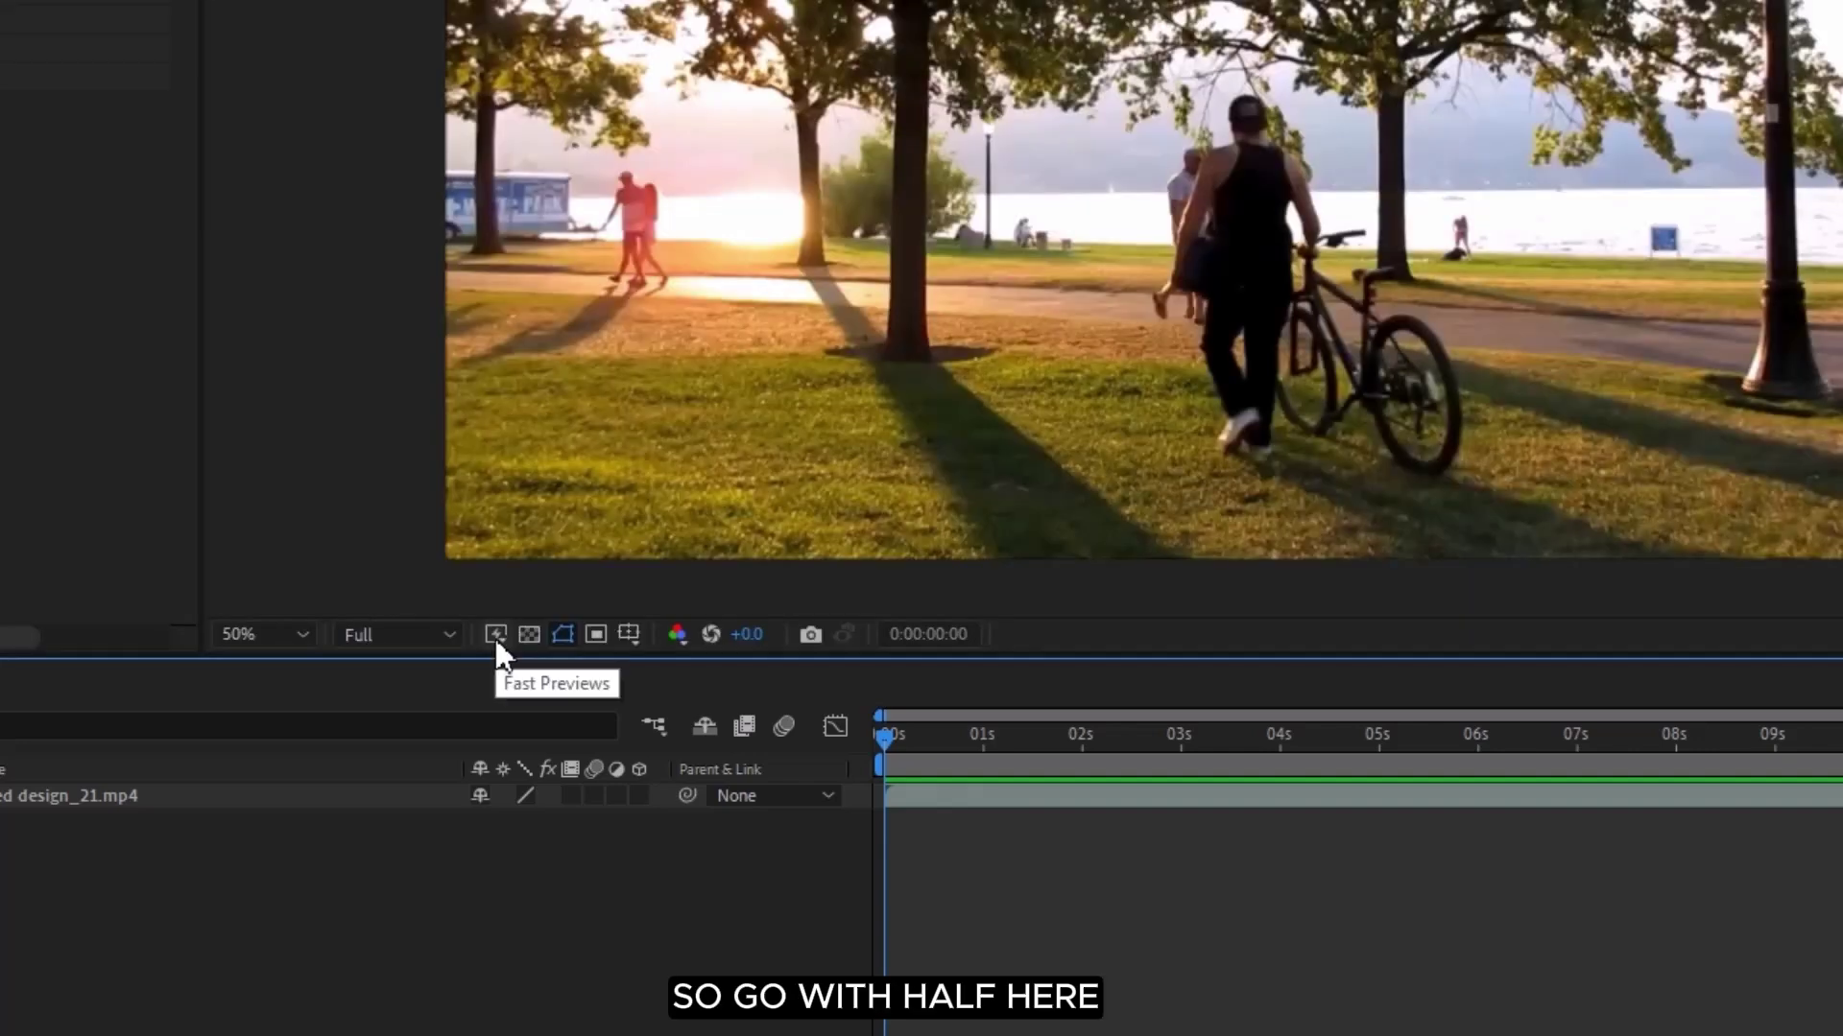
# - Set the composition's Fast Previews mode to Adaptive Resolution
pyautogui.click(495, 635)
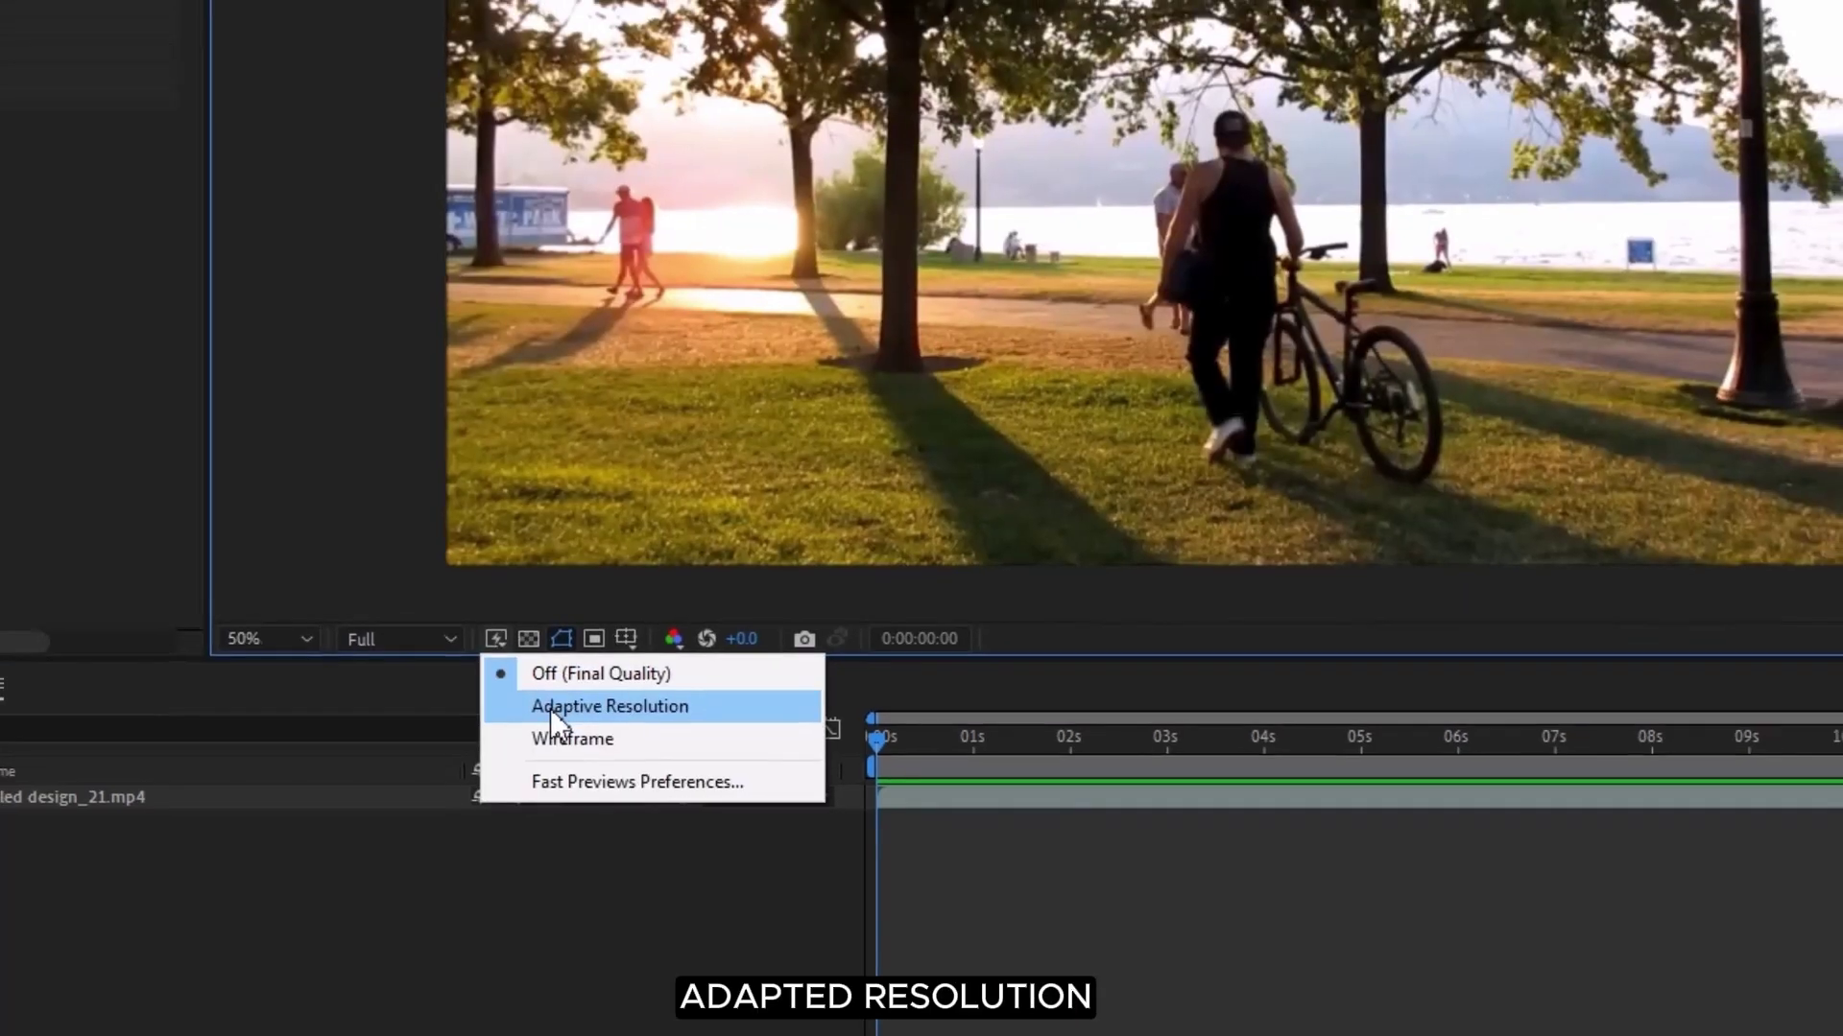
pyautogui.click(551, 705)
pyautogui.click(495, 634)
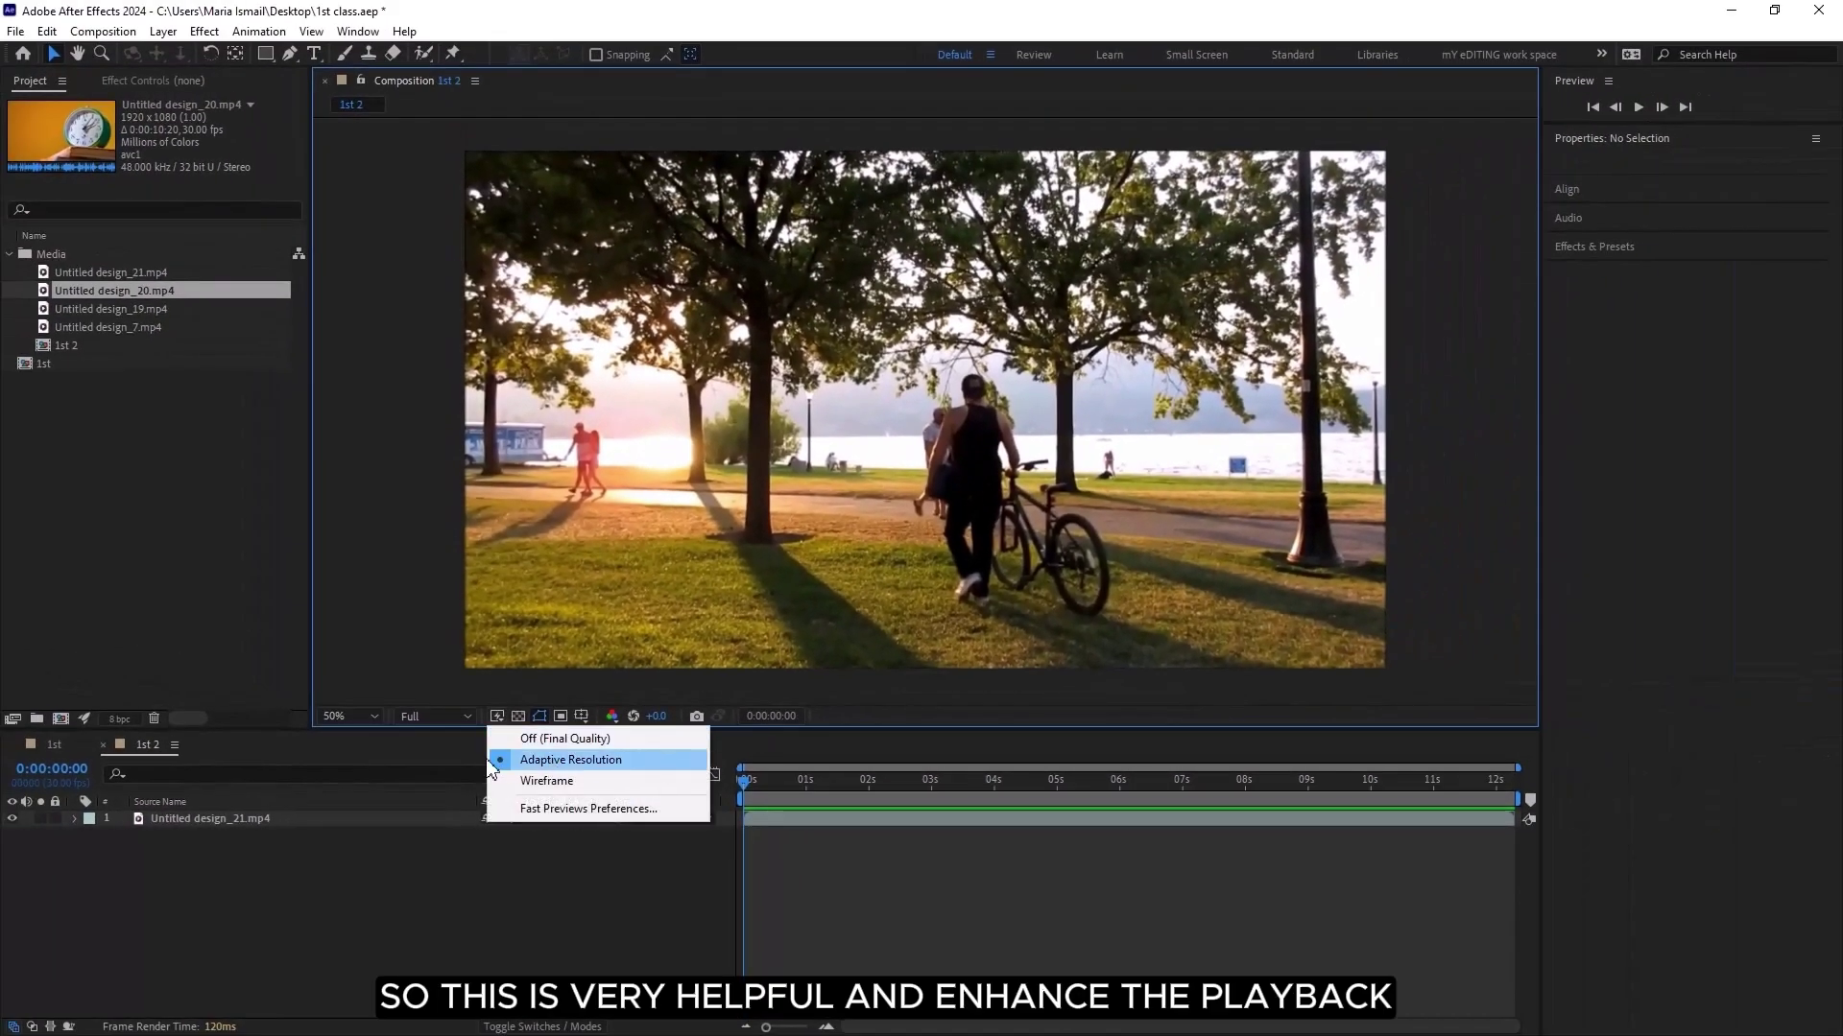
pyautogui.click(773, 869)
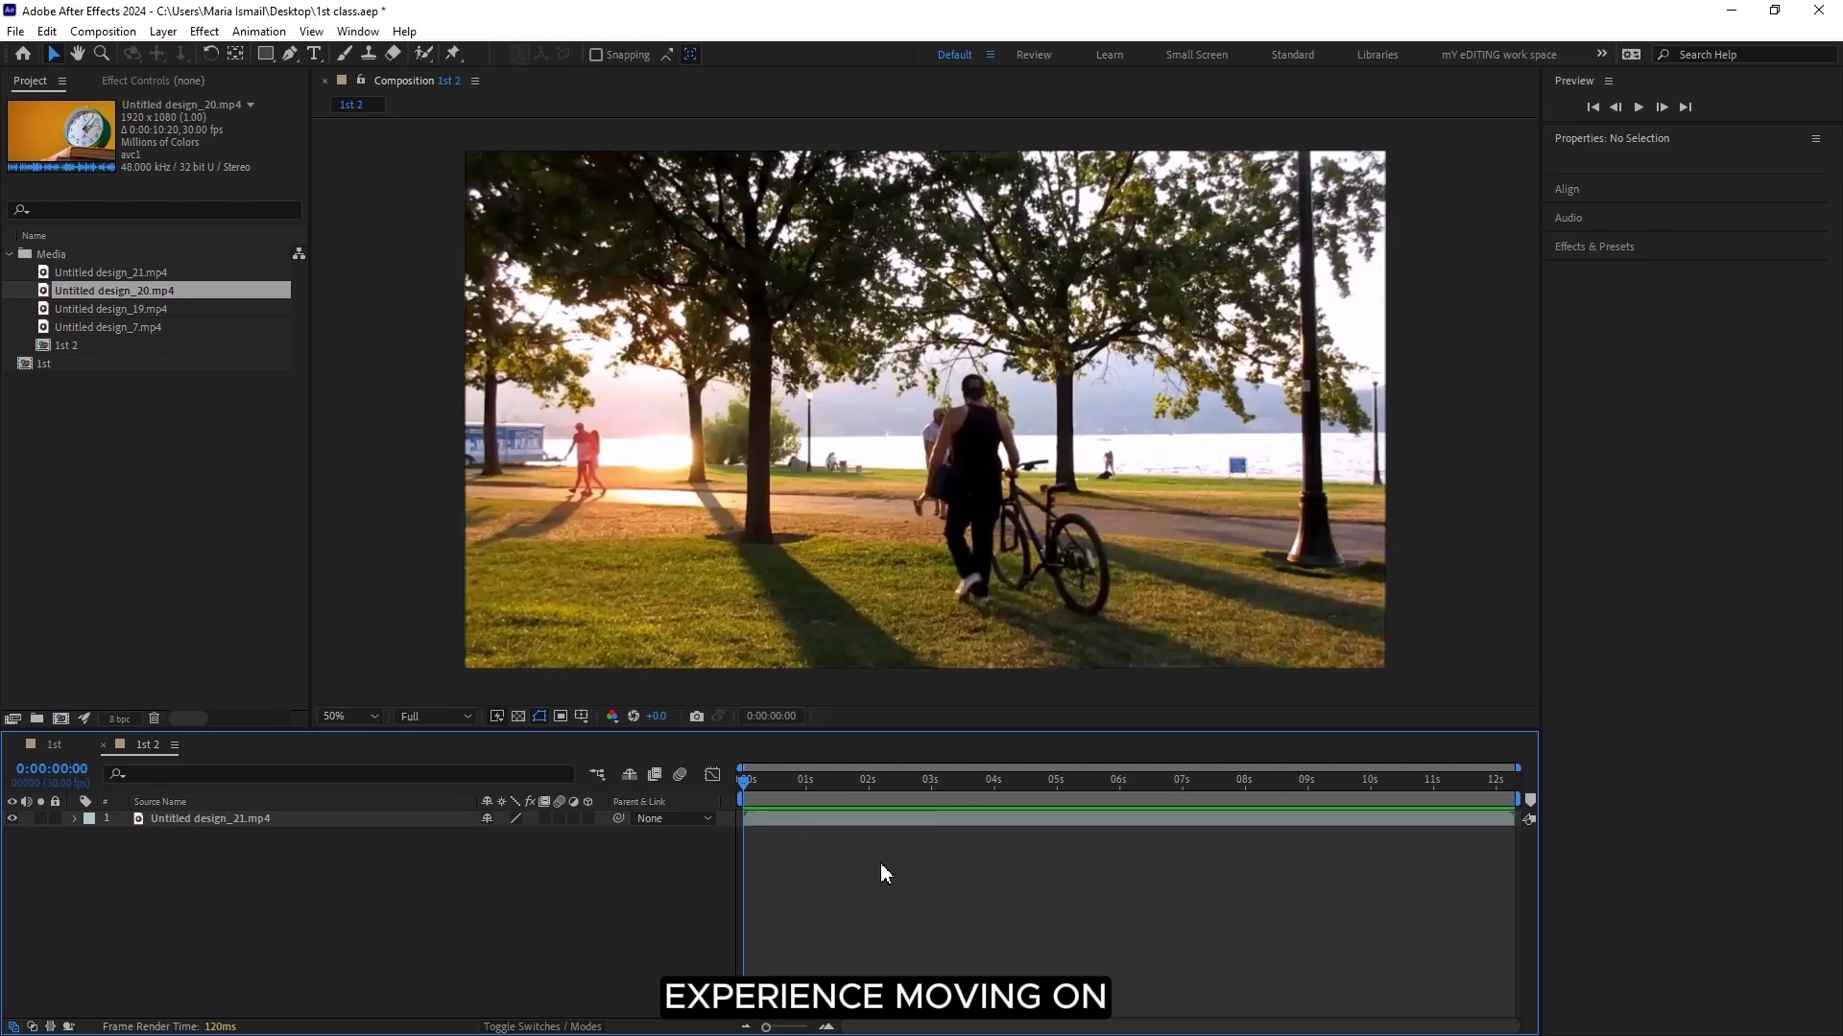
# - Play and stop the 1st 2 preview several times, and place the current-time indicator at 0:00:01:00
pyautogui.press('space')
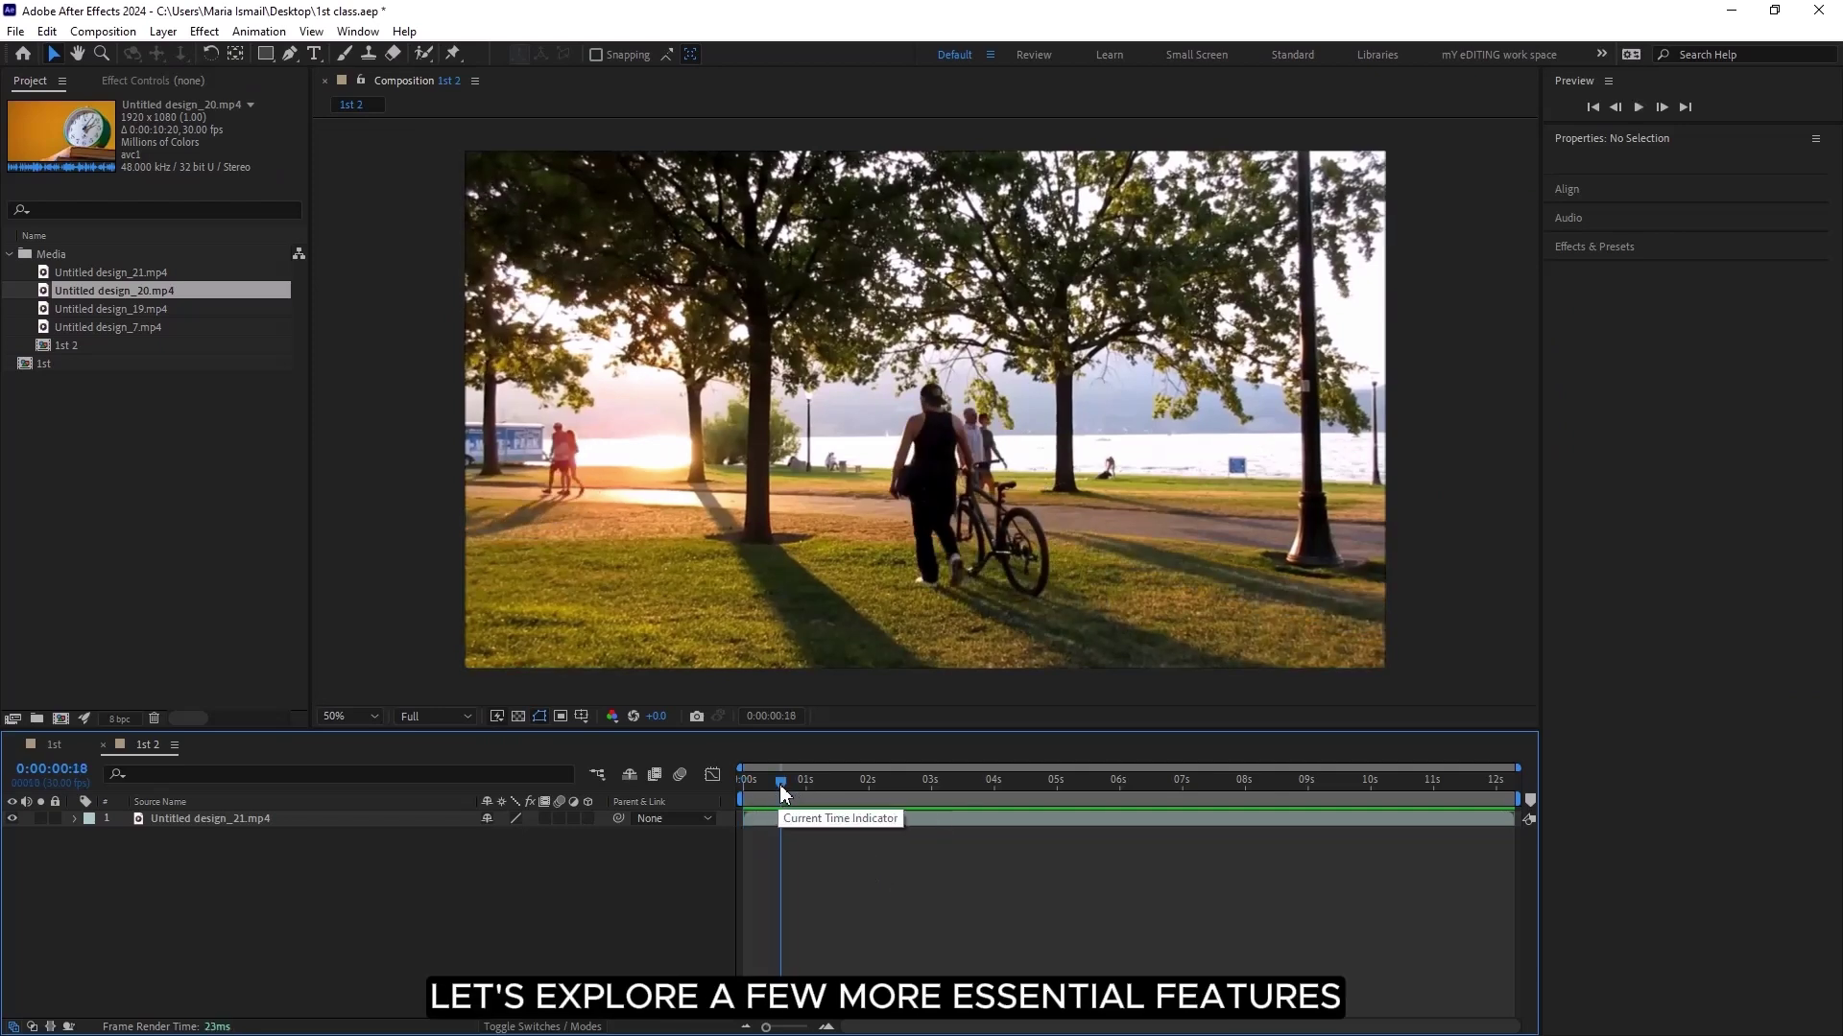
pyautogui.press('space')
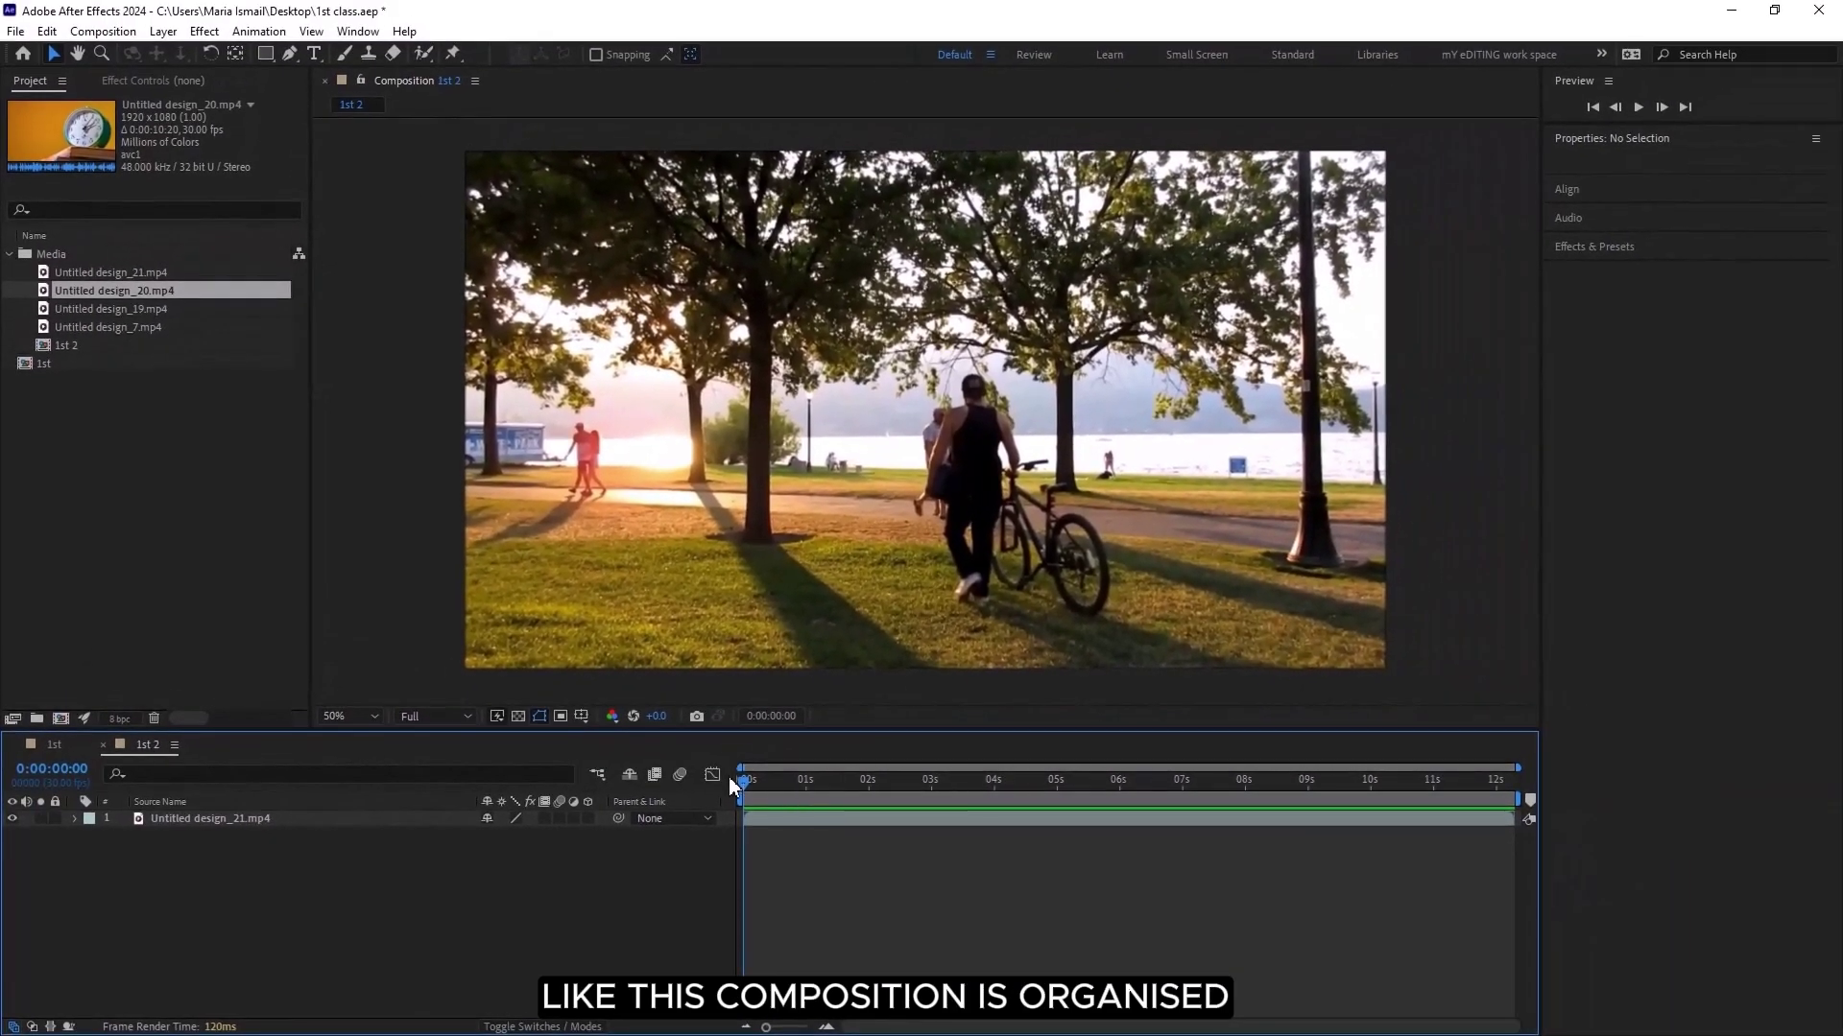
pyautogui.press('space')
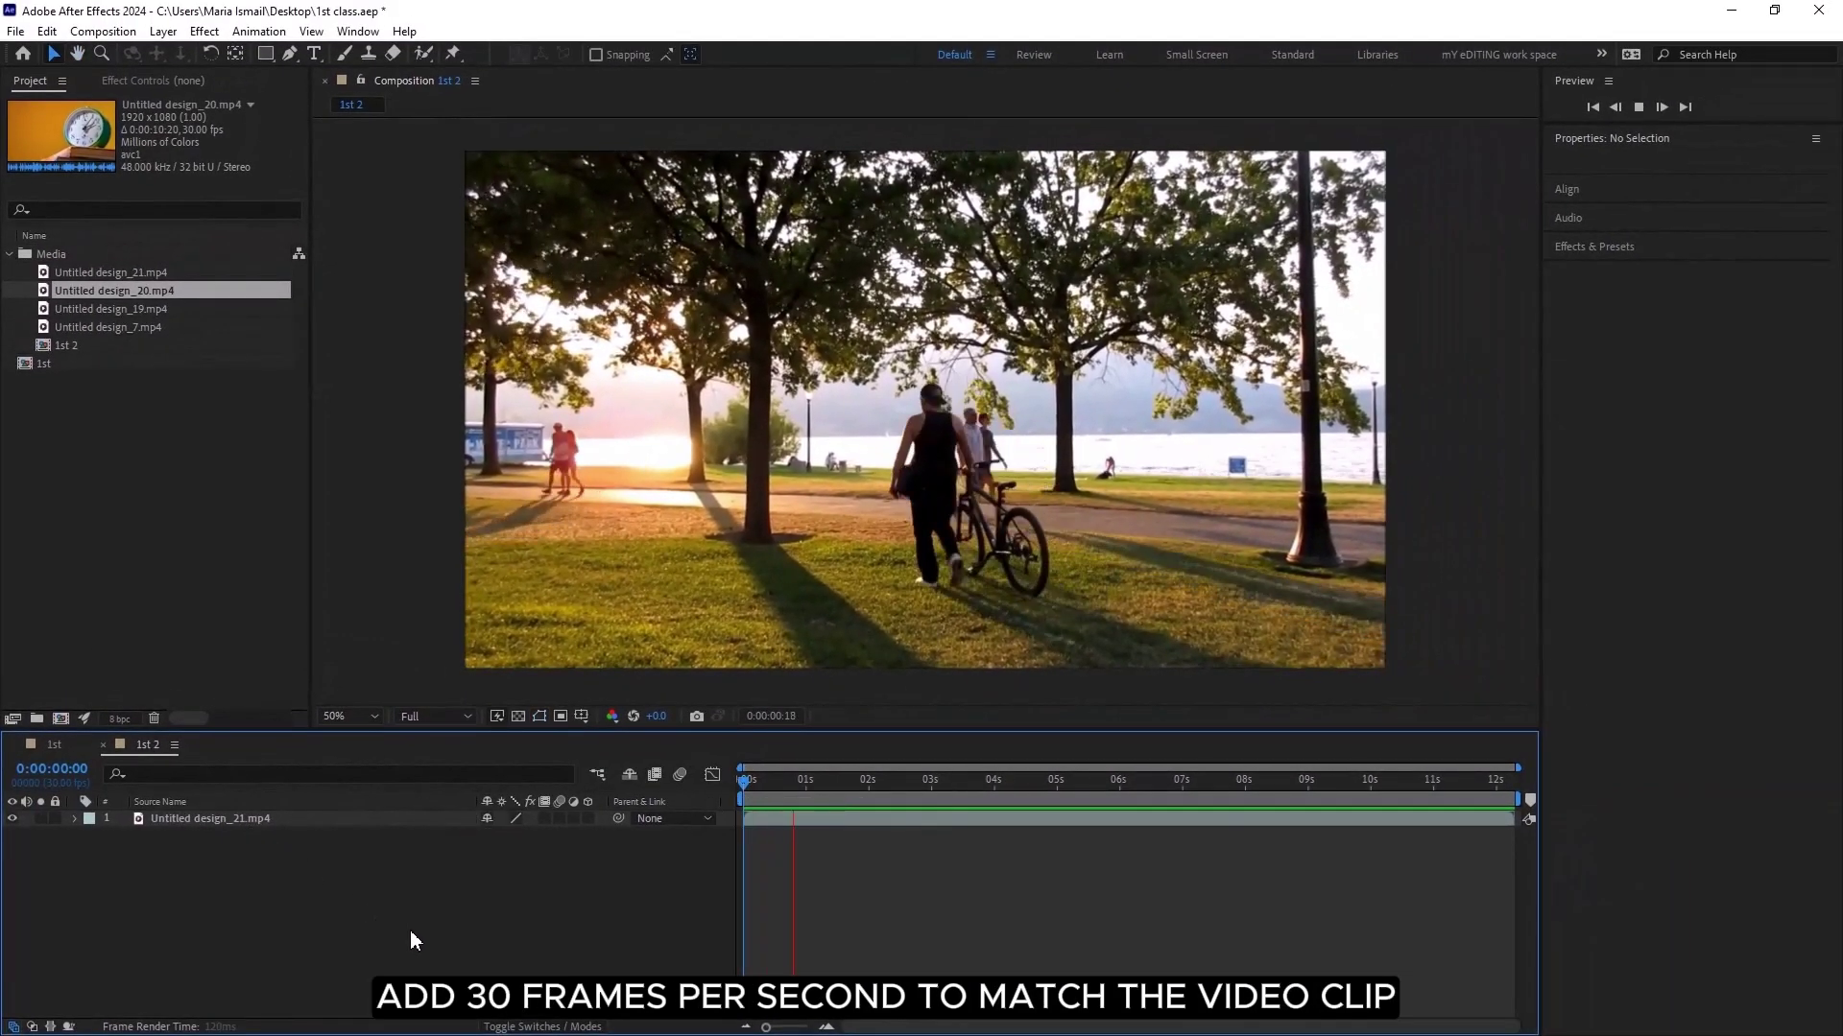
pyautogui.press('space')
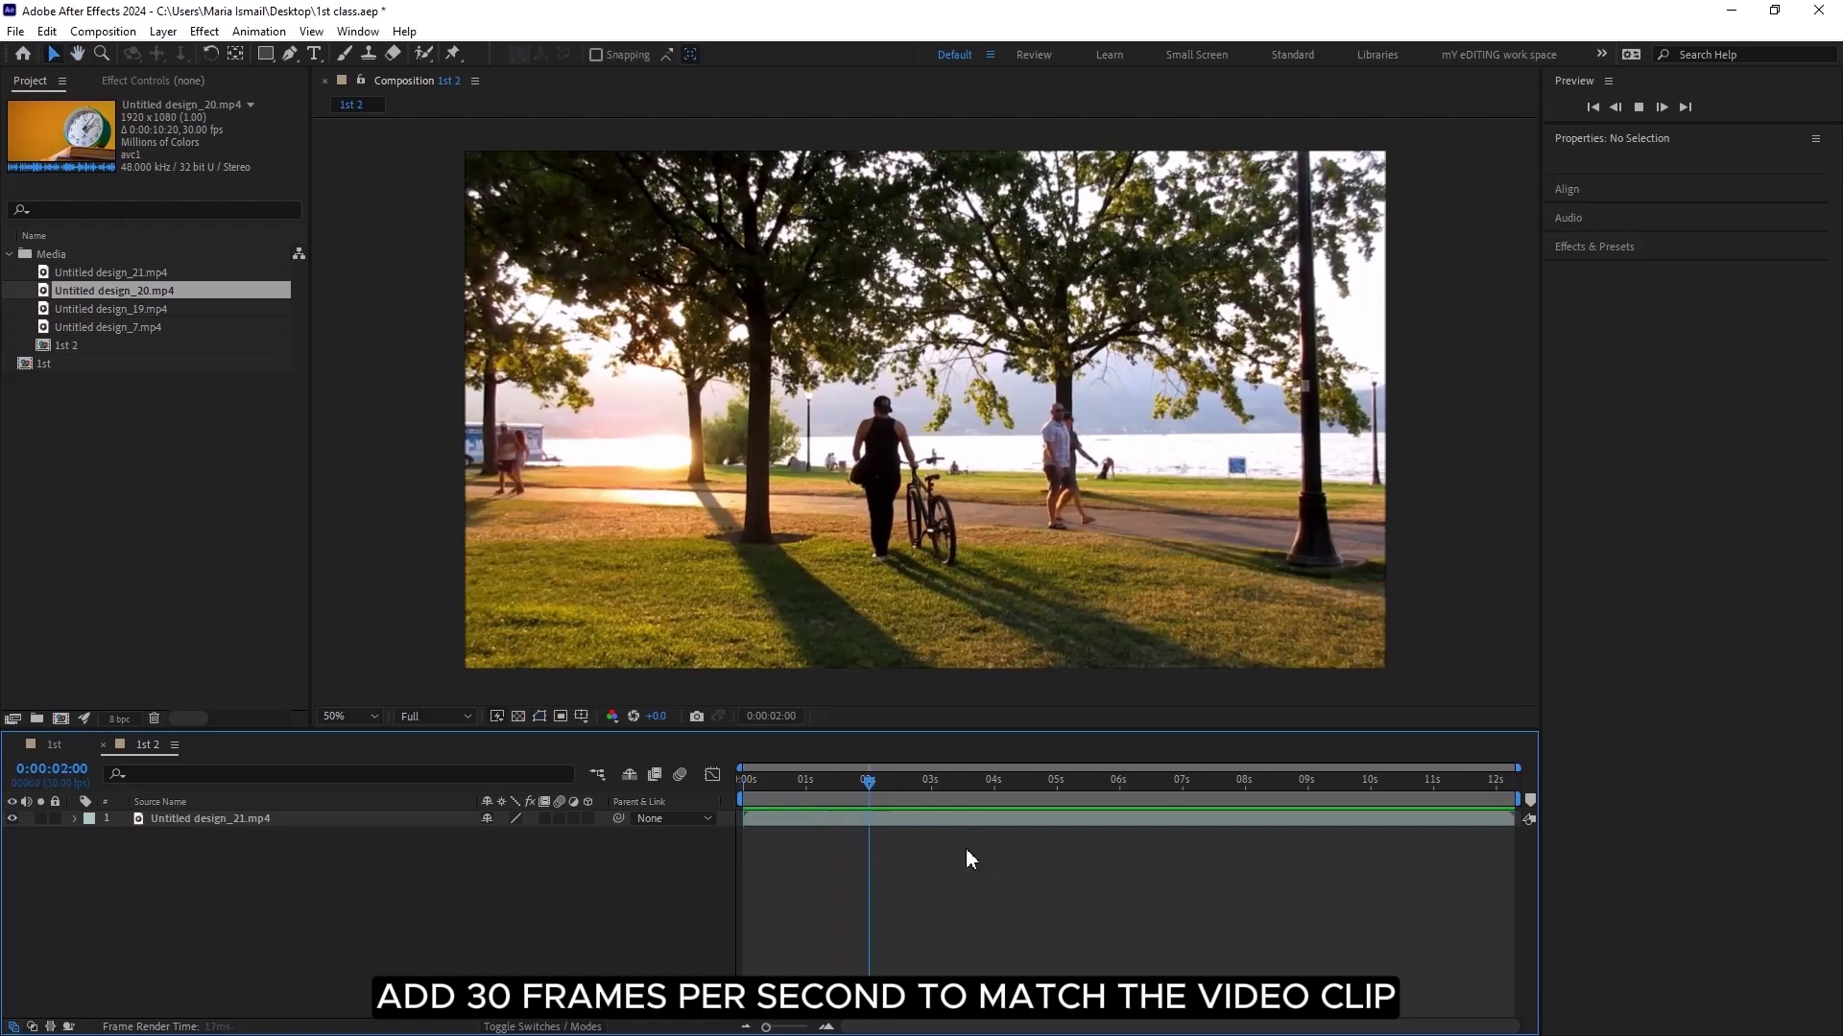
pyautogui.press('space')
pyautogui.moveTo(905, 785); pyautogui.dragTo(855, 804)
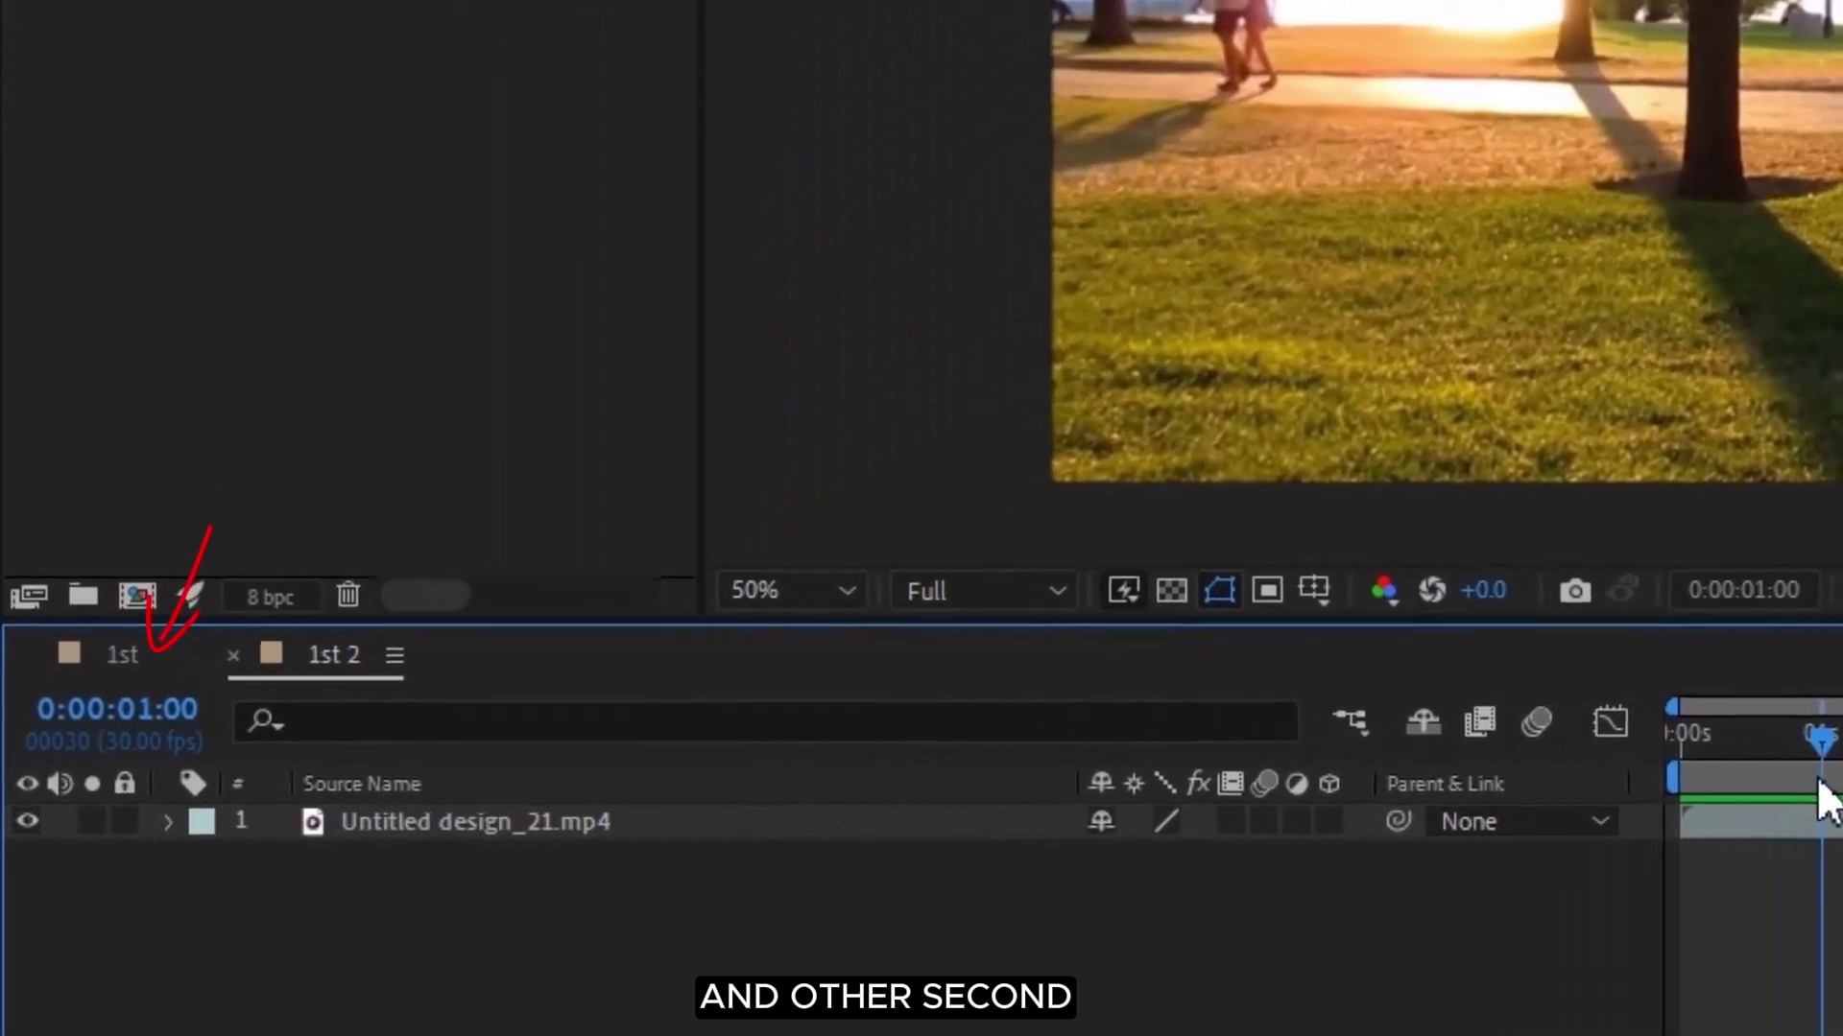
# - Scrub the current-time indicator back and forth around the one-second mark and play the composition from there
pyautogui.moveTo(1819, 779); pyautogui.dragTo(1812, 778)
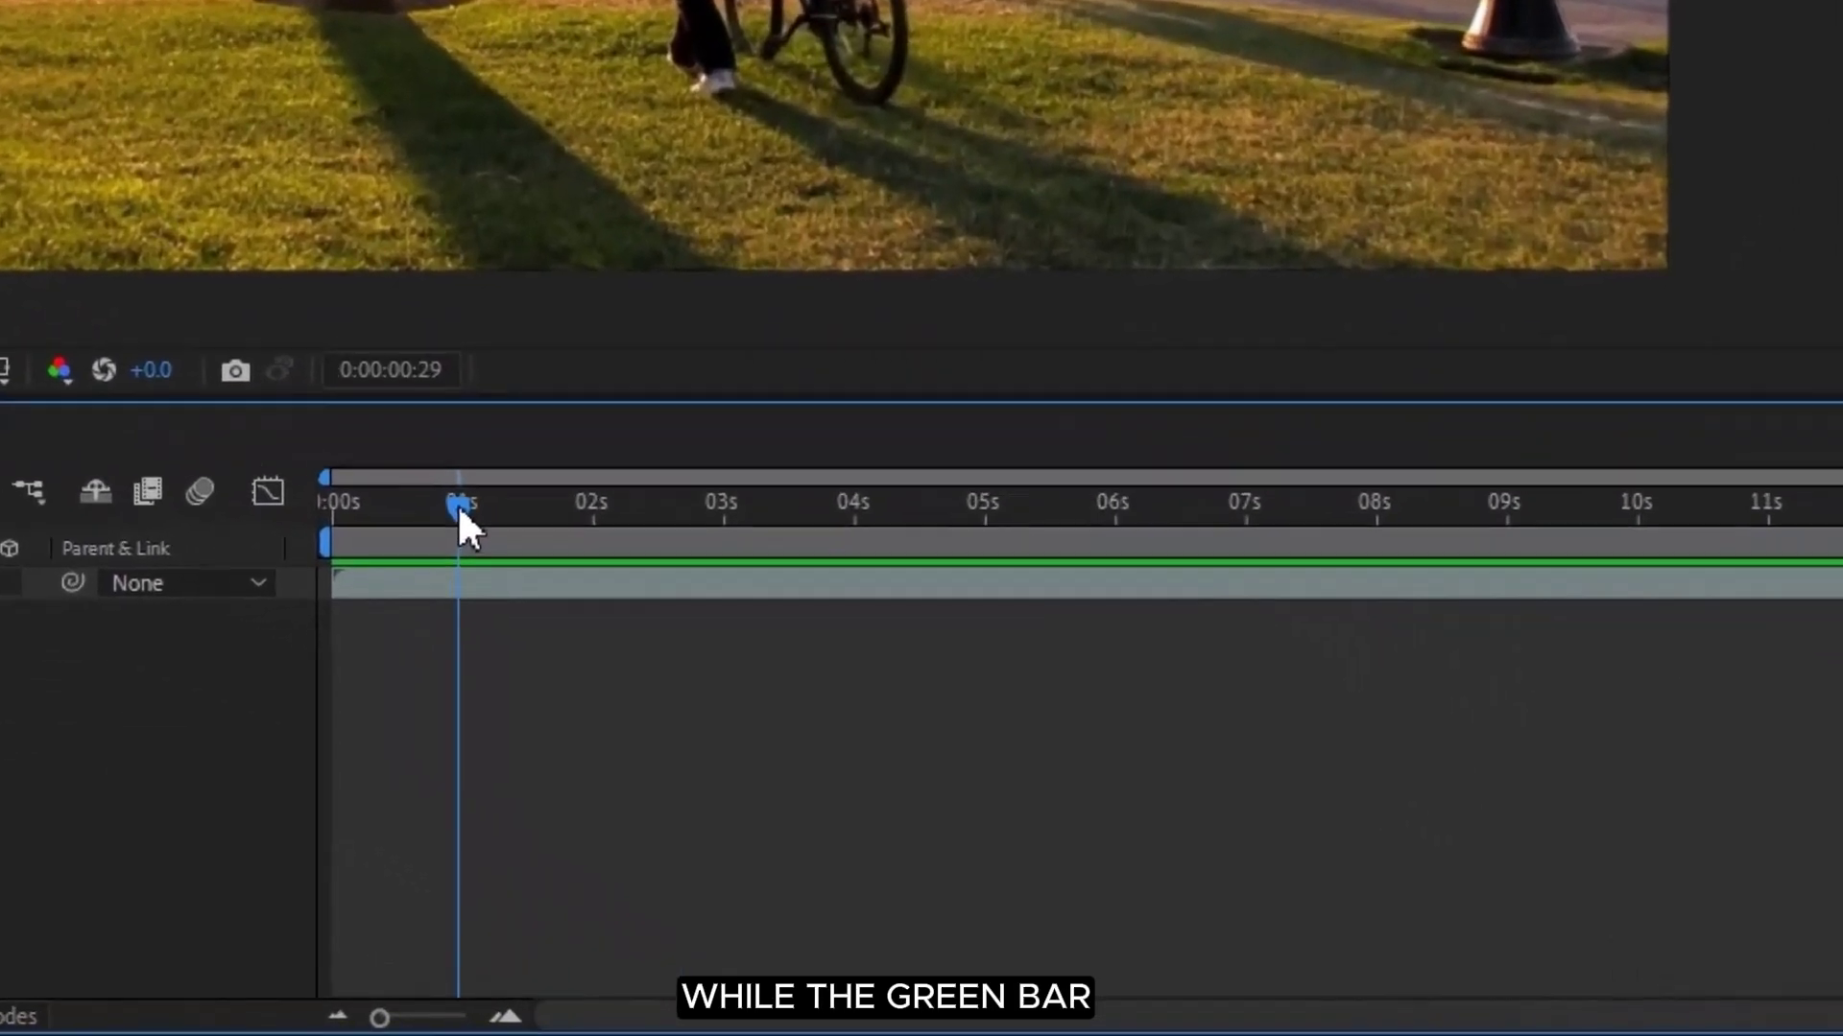
pyautogui.click(808, 781)
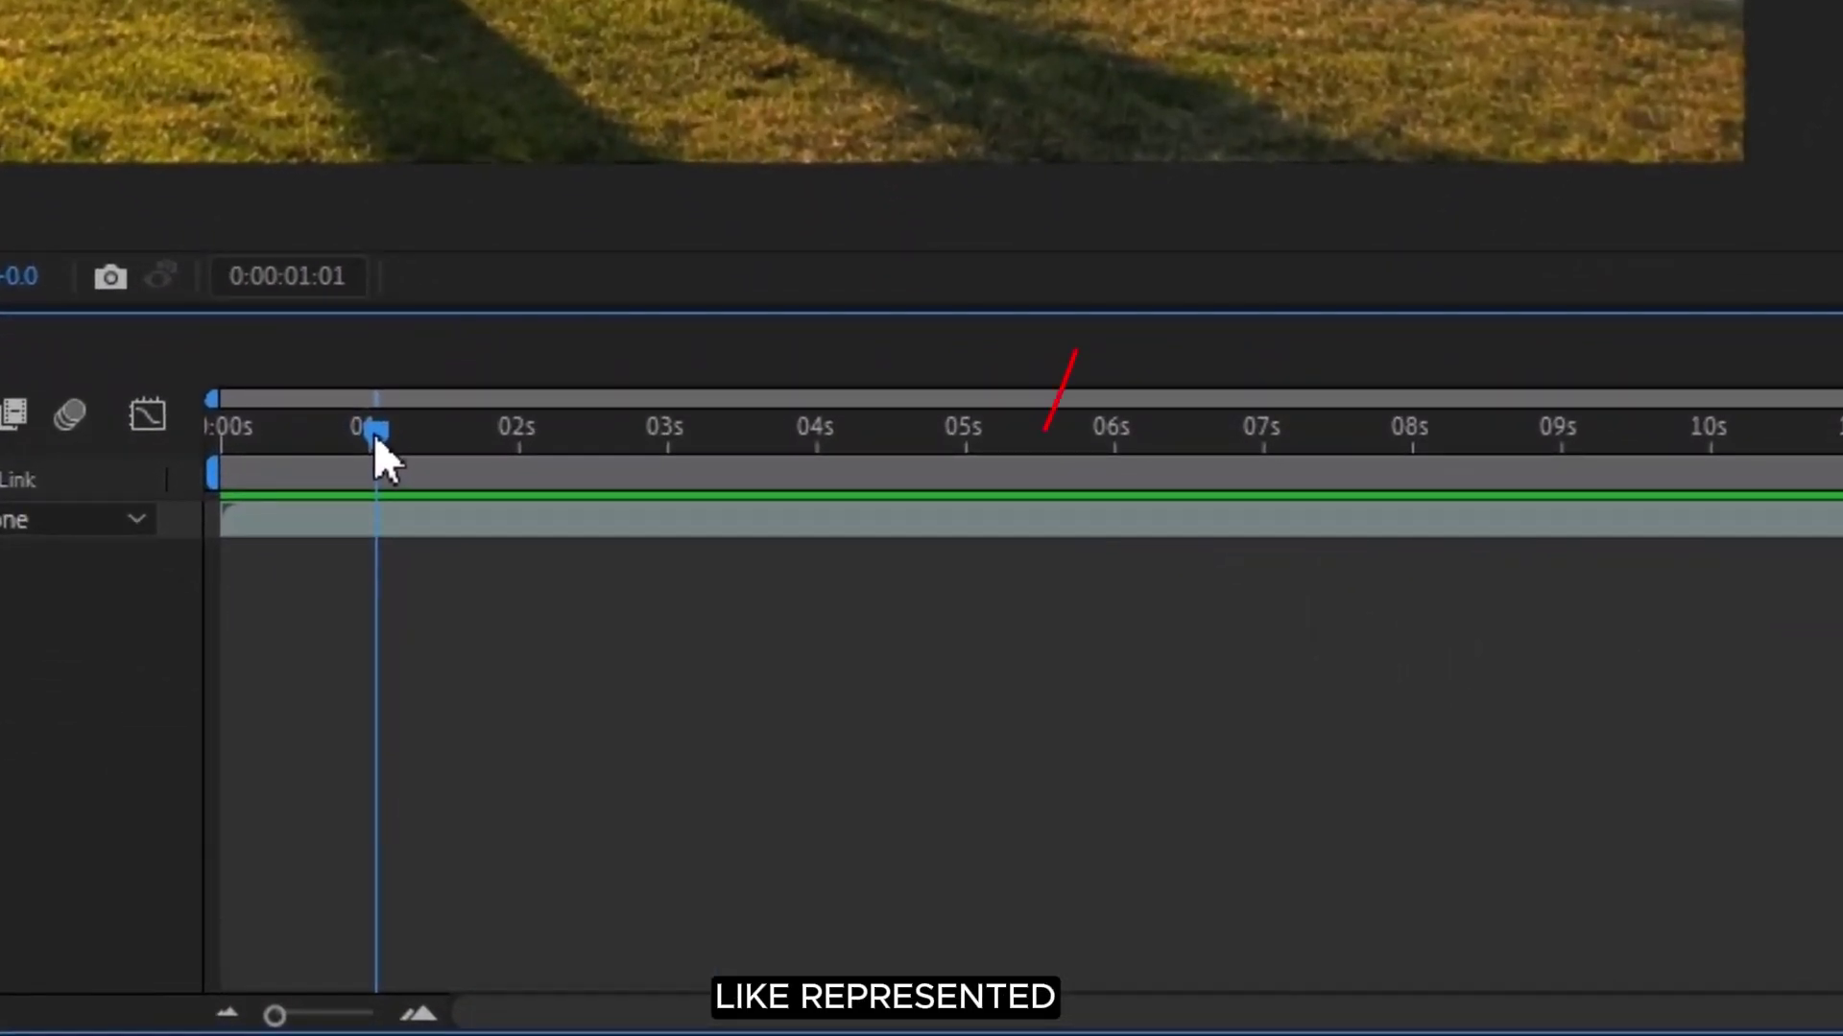
pyautogui.moveTo(373, 436); pyautogui.dragTo(368, 435)
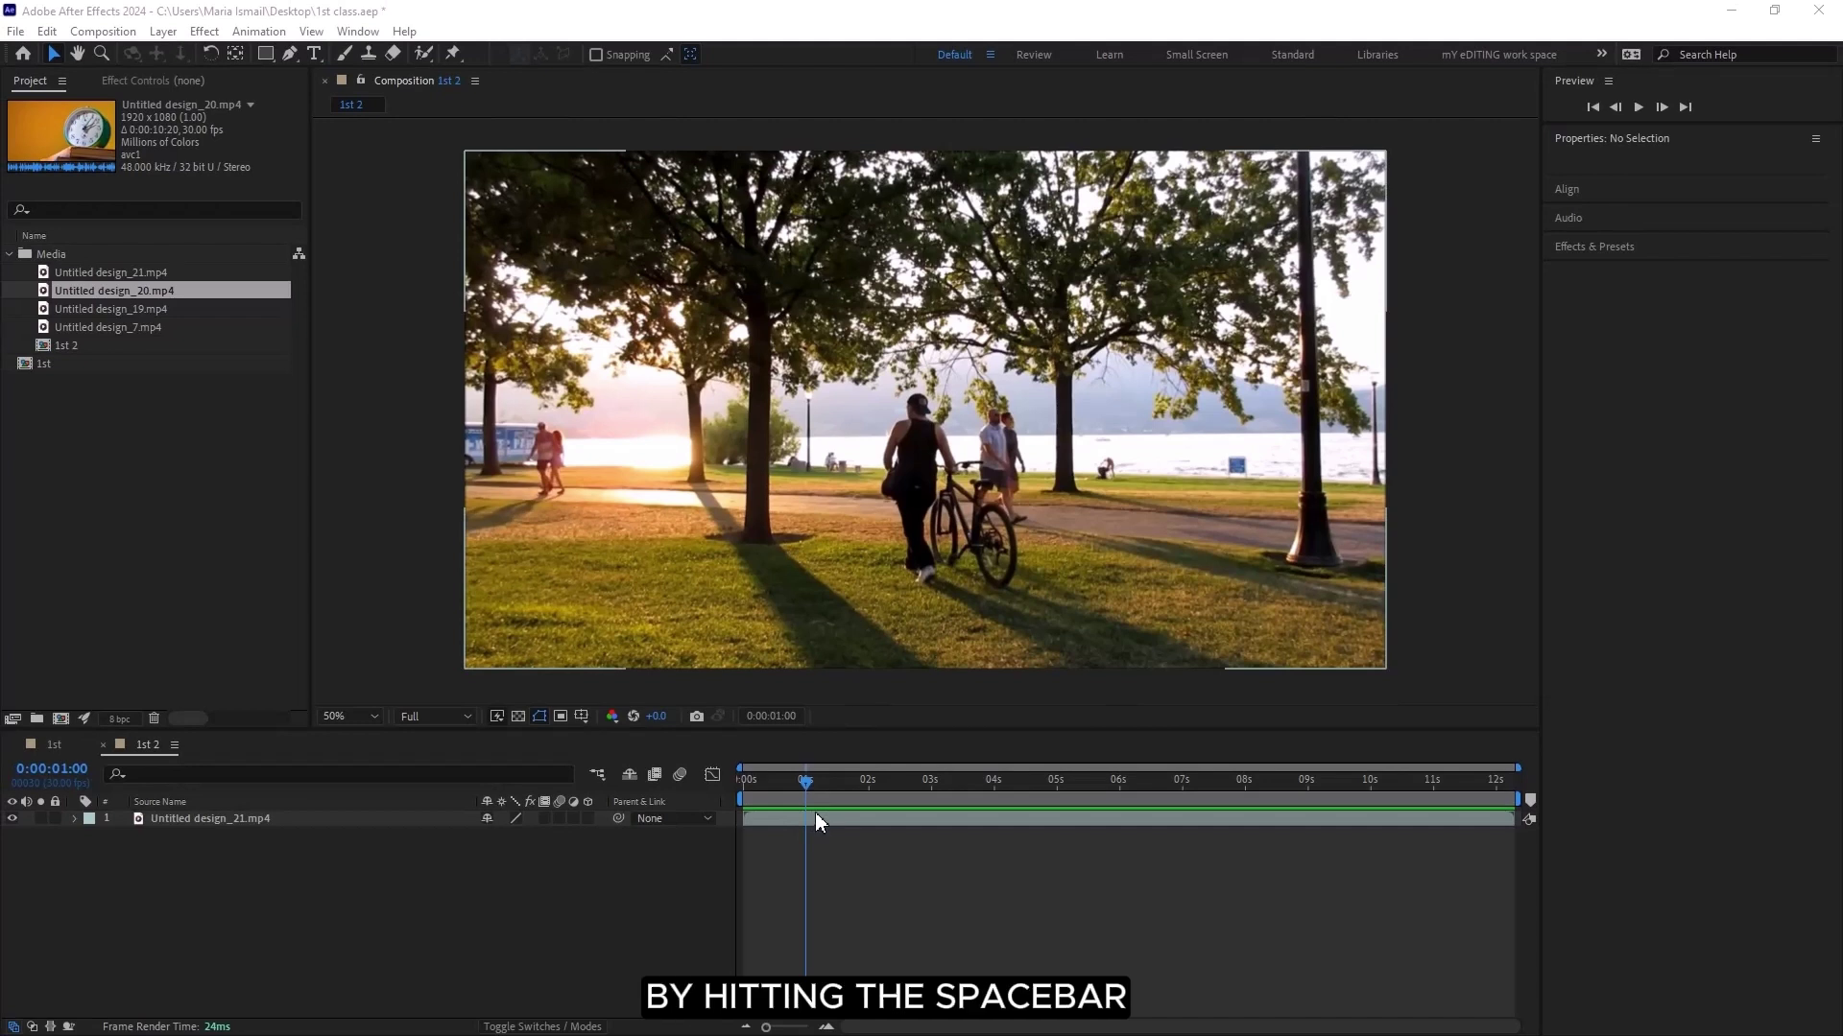
pyautogui.press('space')
pyautogui.click(804, 785)
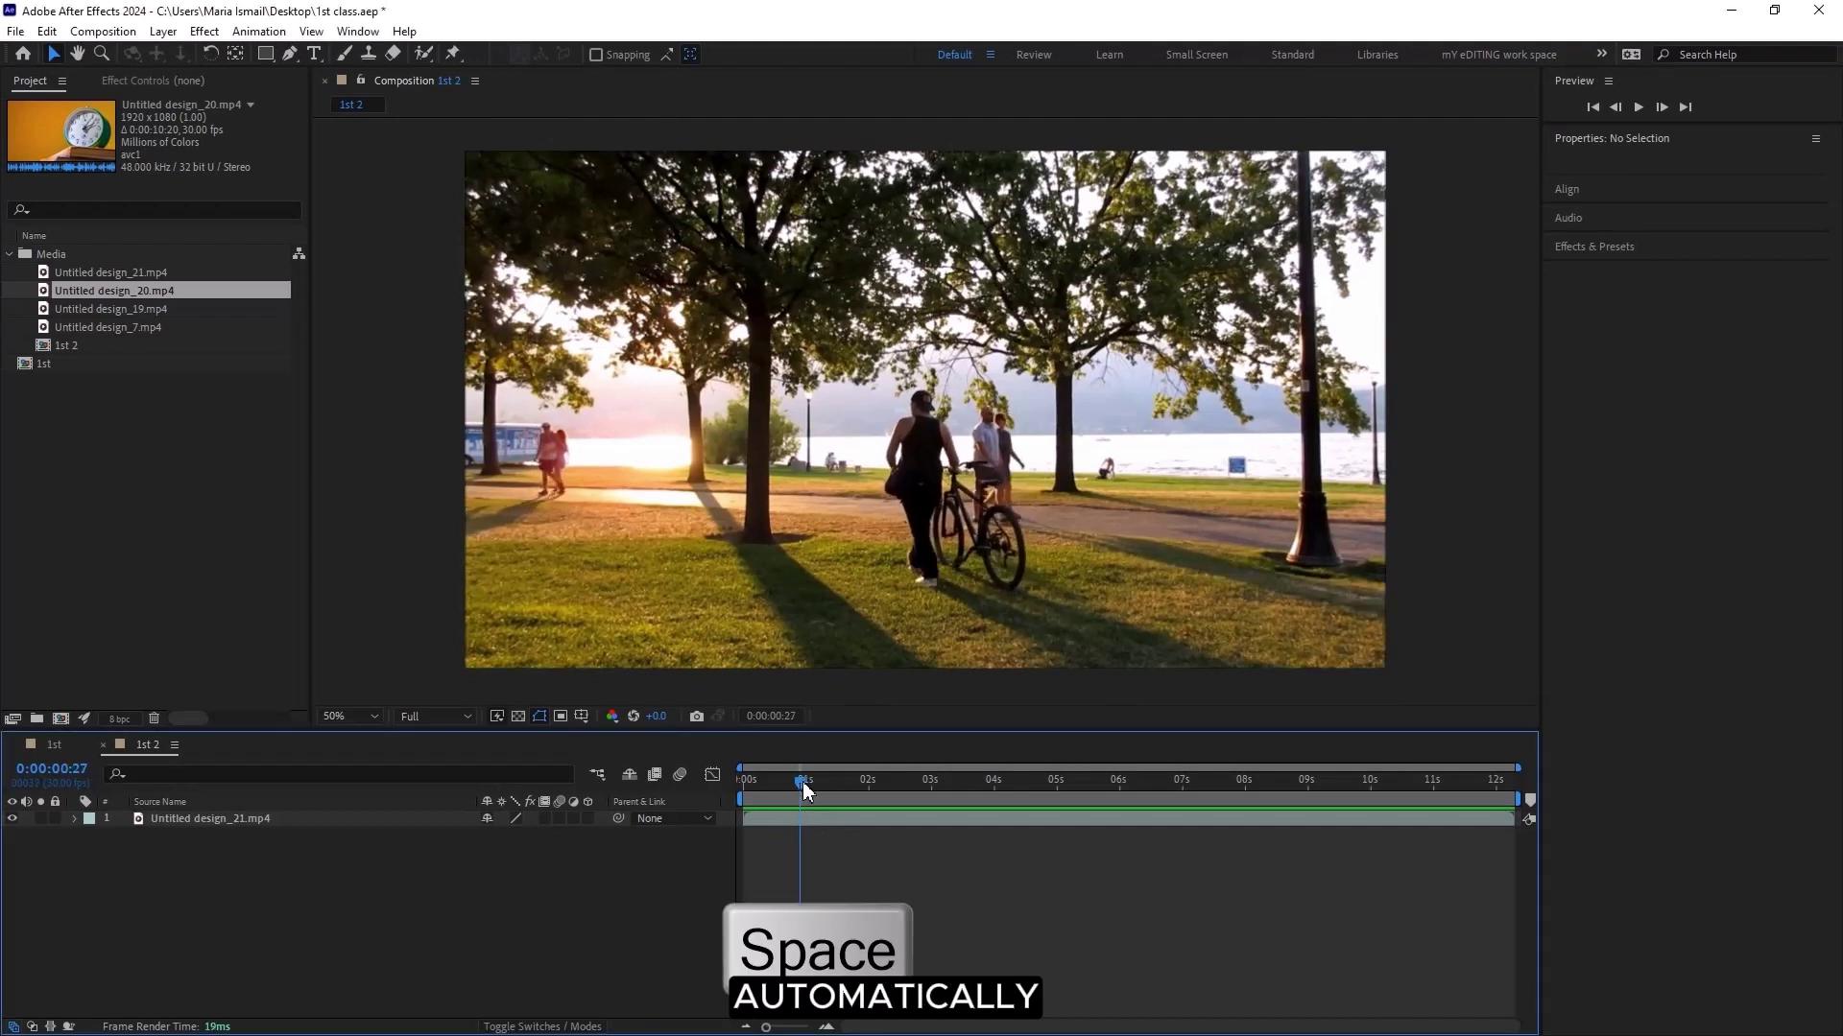
pyautogui.moveTo(803, 783); pyautogui.dragTo(804, 784)
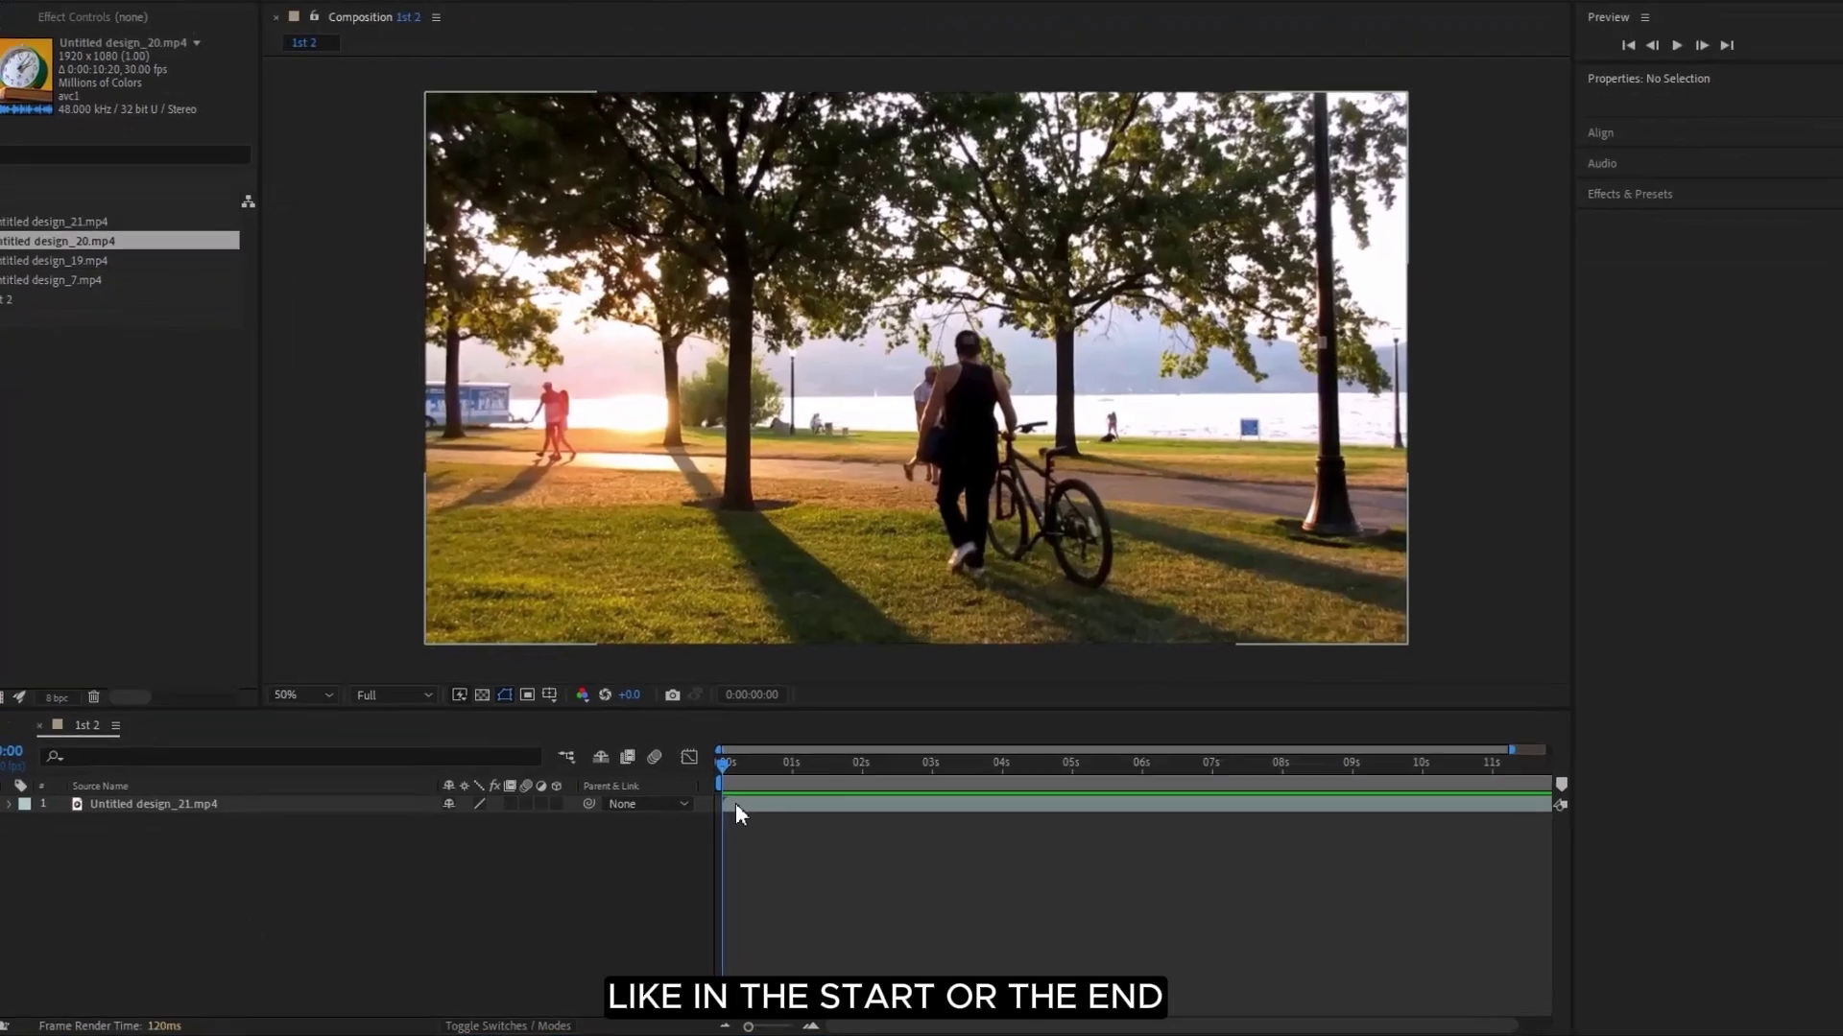
# - Trim the Untitled design_21.mp4 layer so it starts at about 1 second and ends at about 5 seconds
pyautogui.click(749, 824)
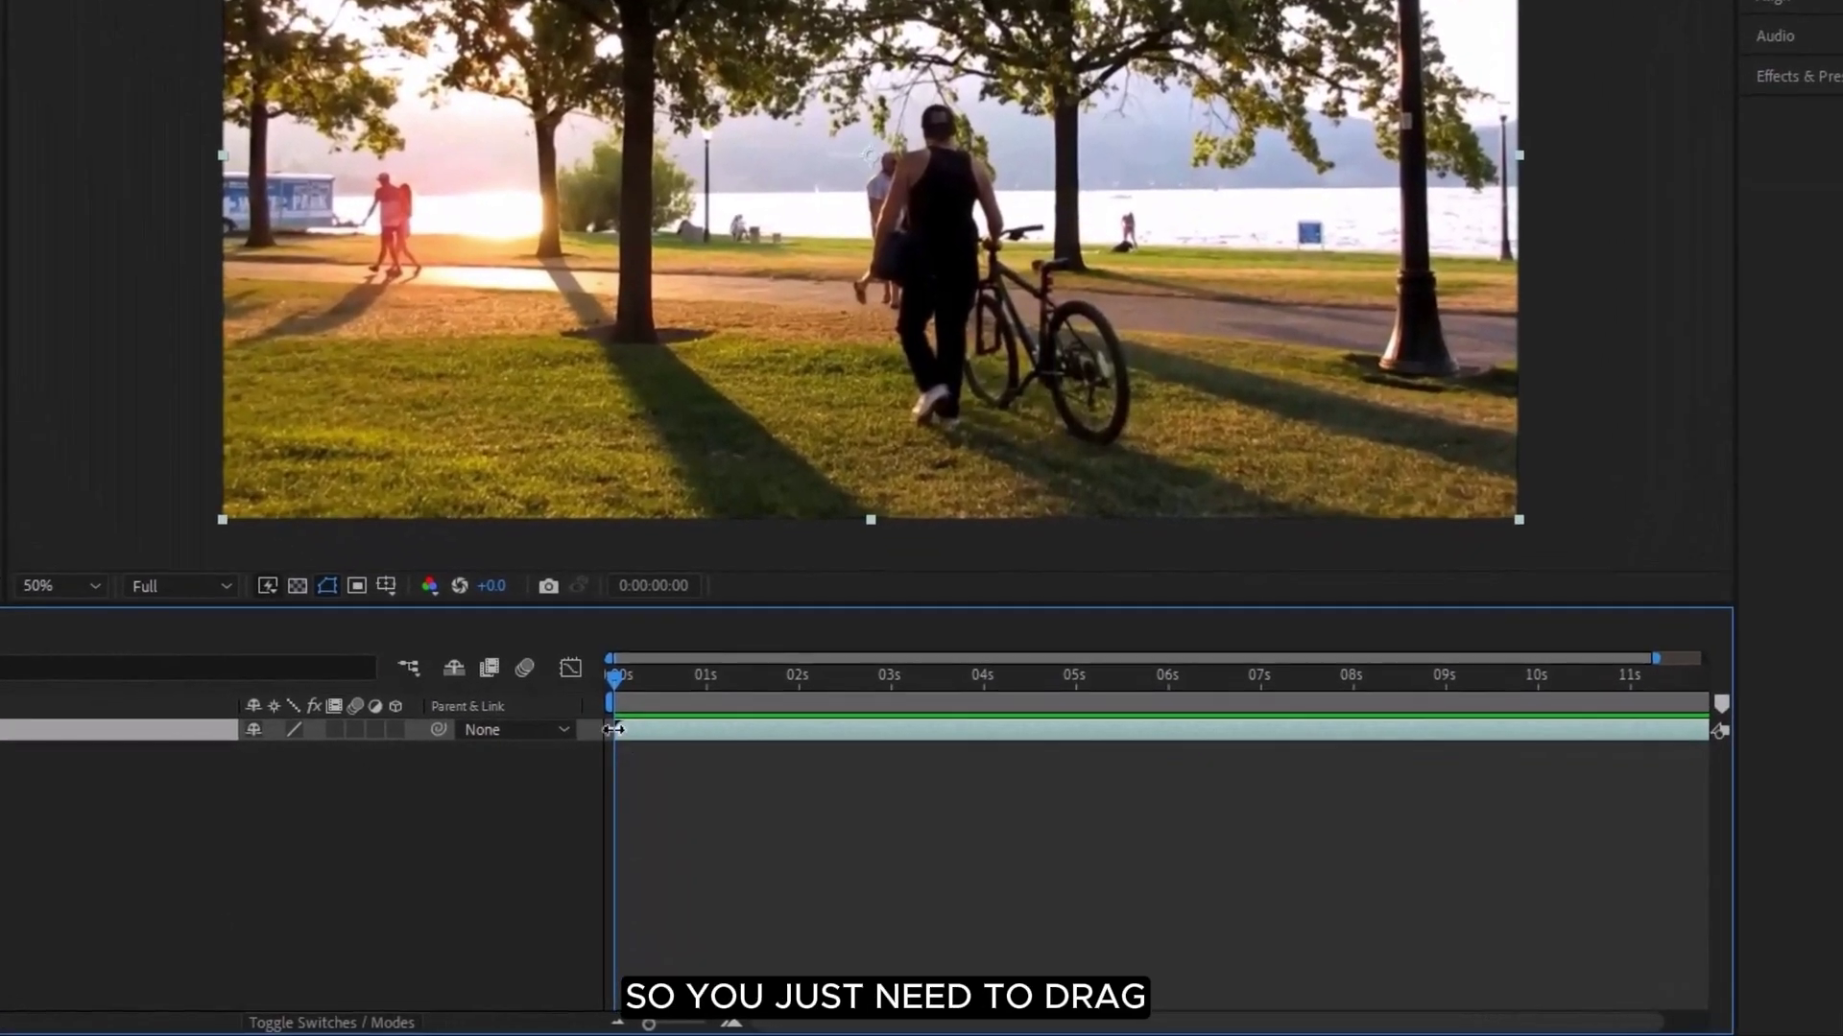
pyautogui.moveTo(630, 748); pyautogui.dragTo(753, 752)
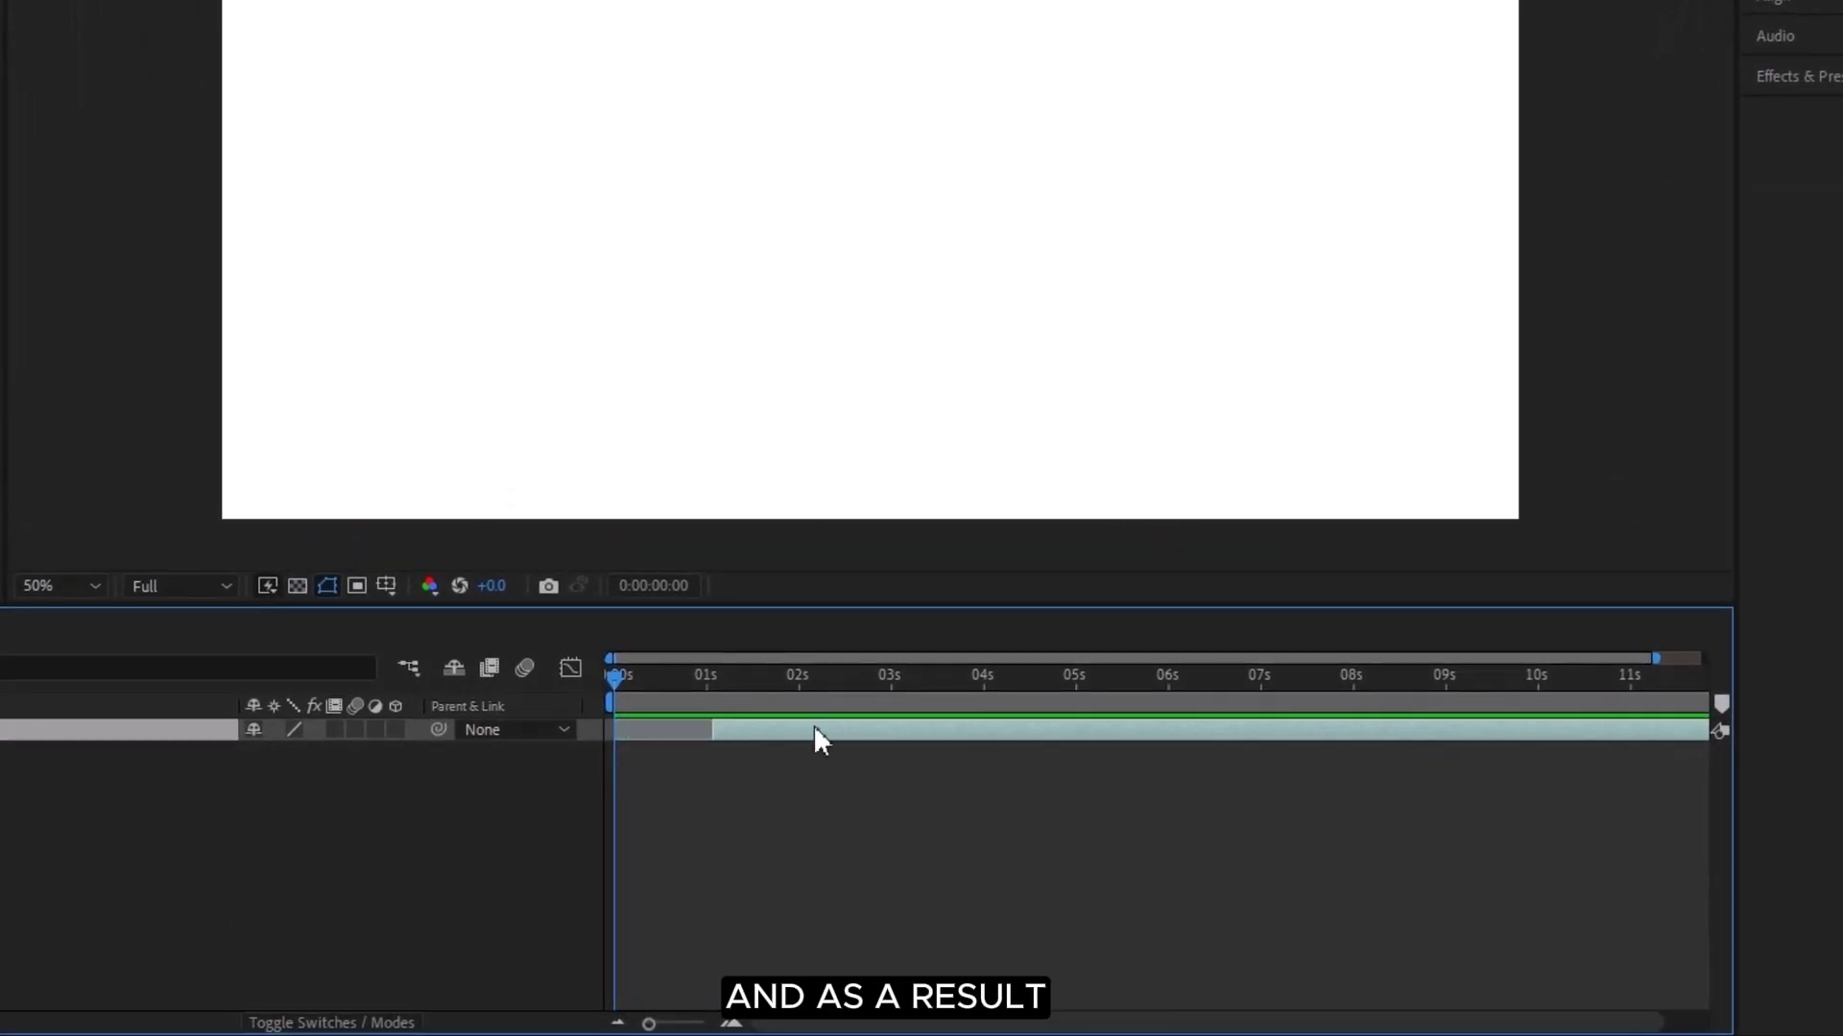
pyautogui.moveTo(1705, 730); pyautogui.dragTo(1028, 727)
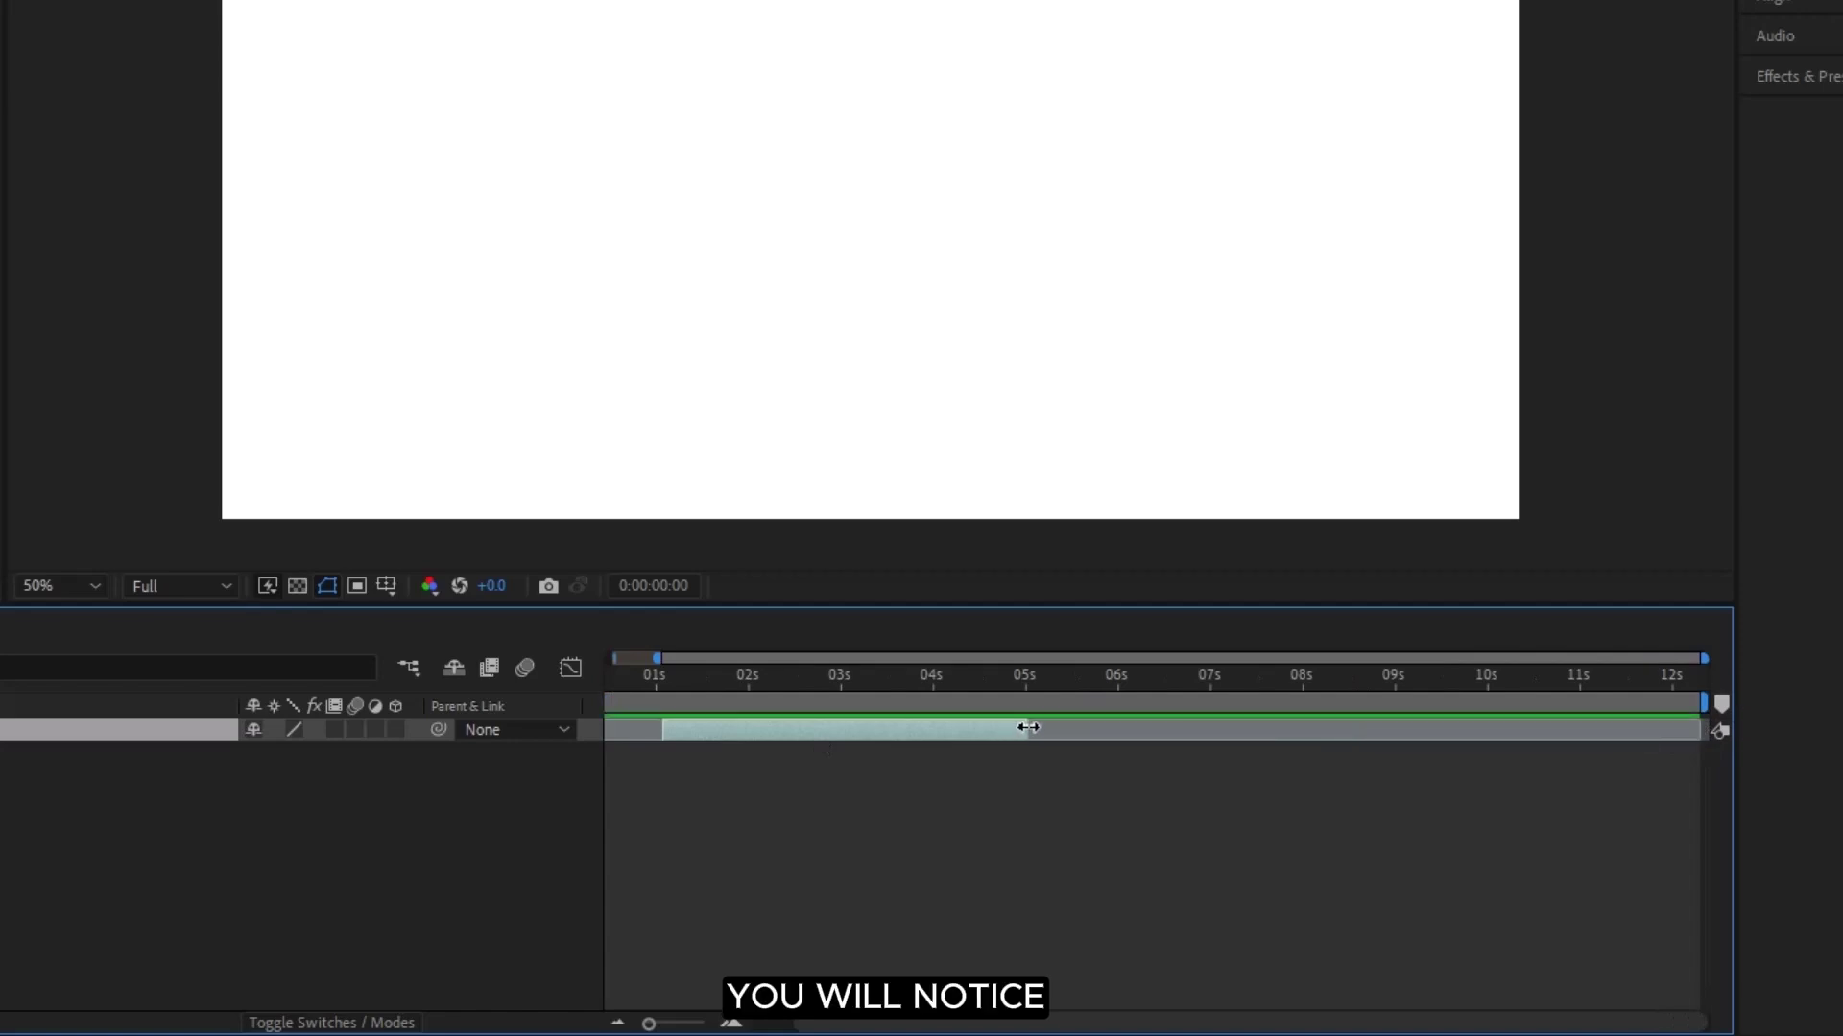
pyautogui.moveTo(665, 674); pyautogui.dragTo(574, 702)
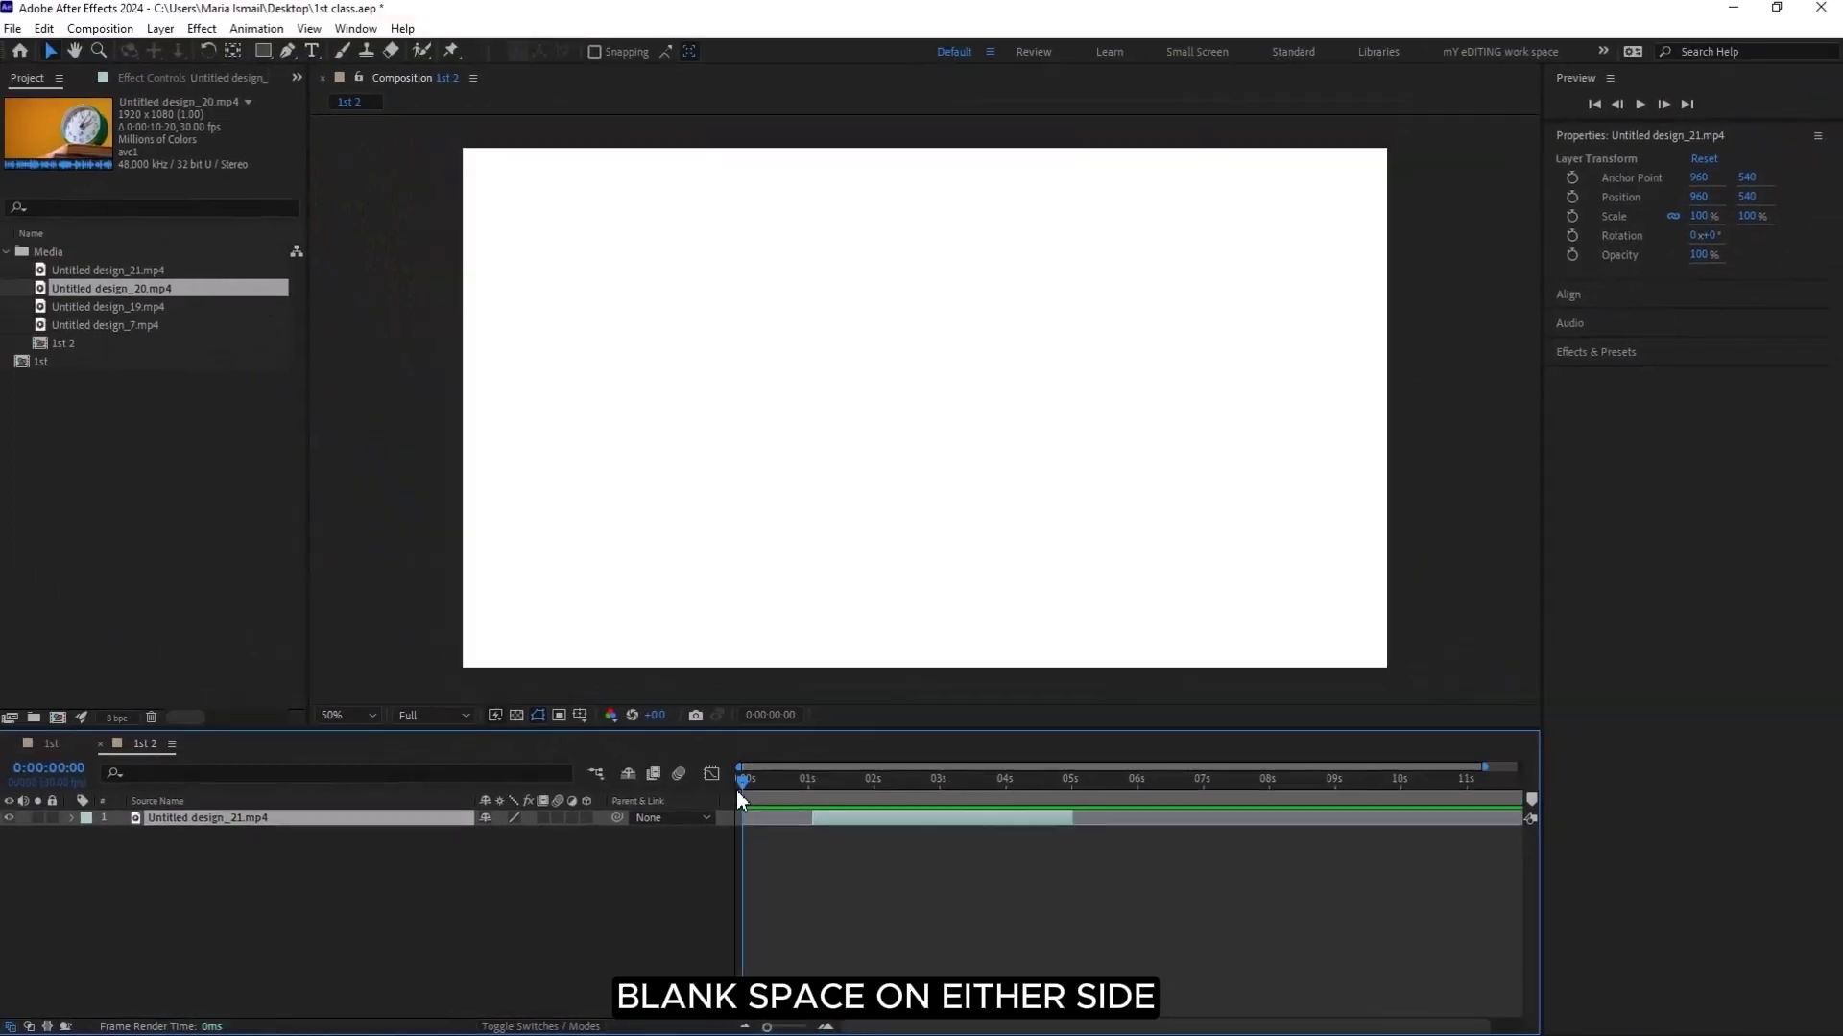
# - Preview the composition from its first frame to check the trimmed Untitled design_21.mp4 layer
pyautogui.moveTo(750, 806); pyautogui.dragTo(743, 806)
pyautogui.press('space')
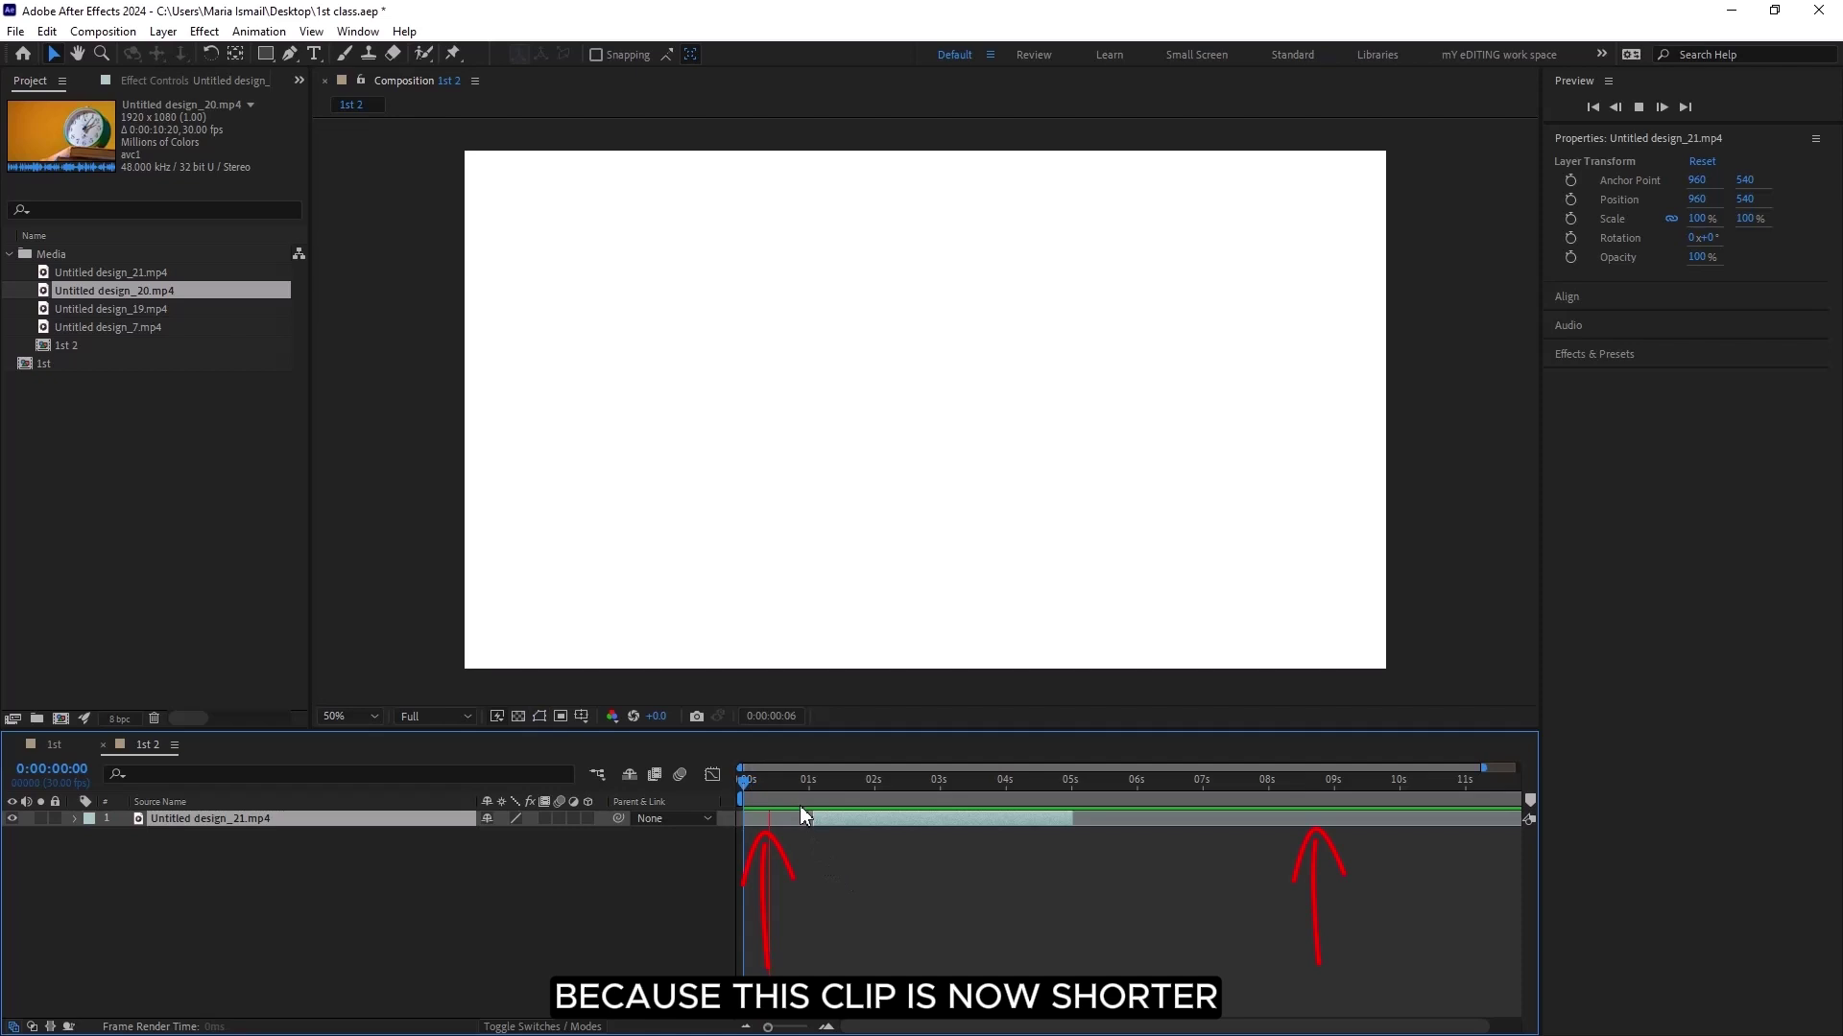
pyautogui.click(771, 802)
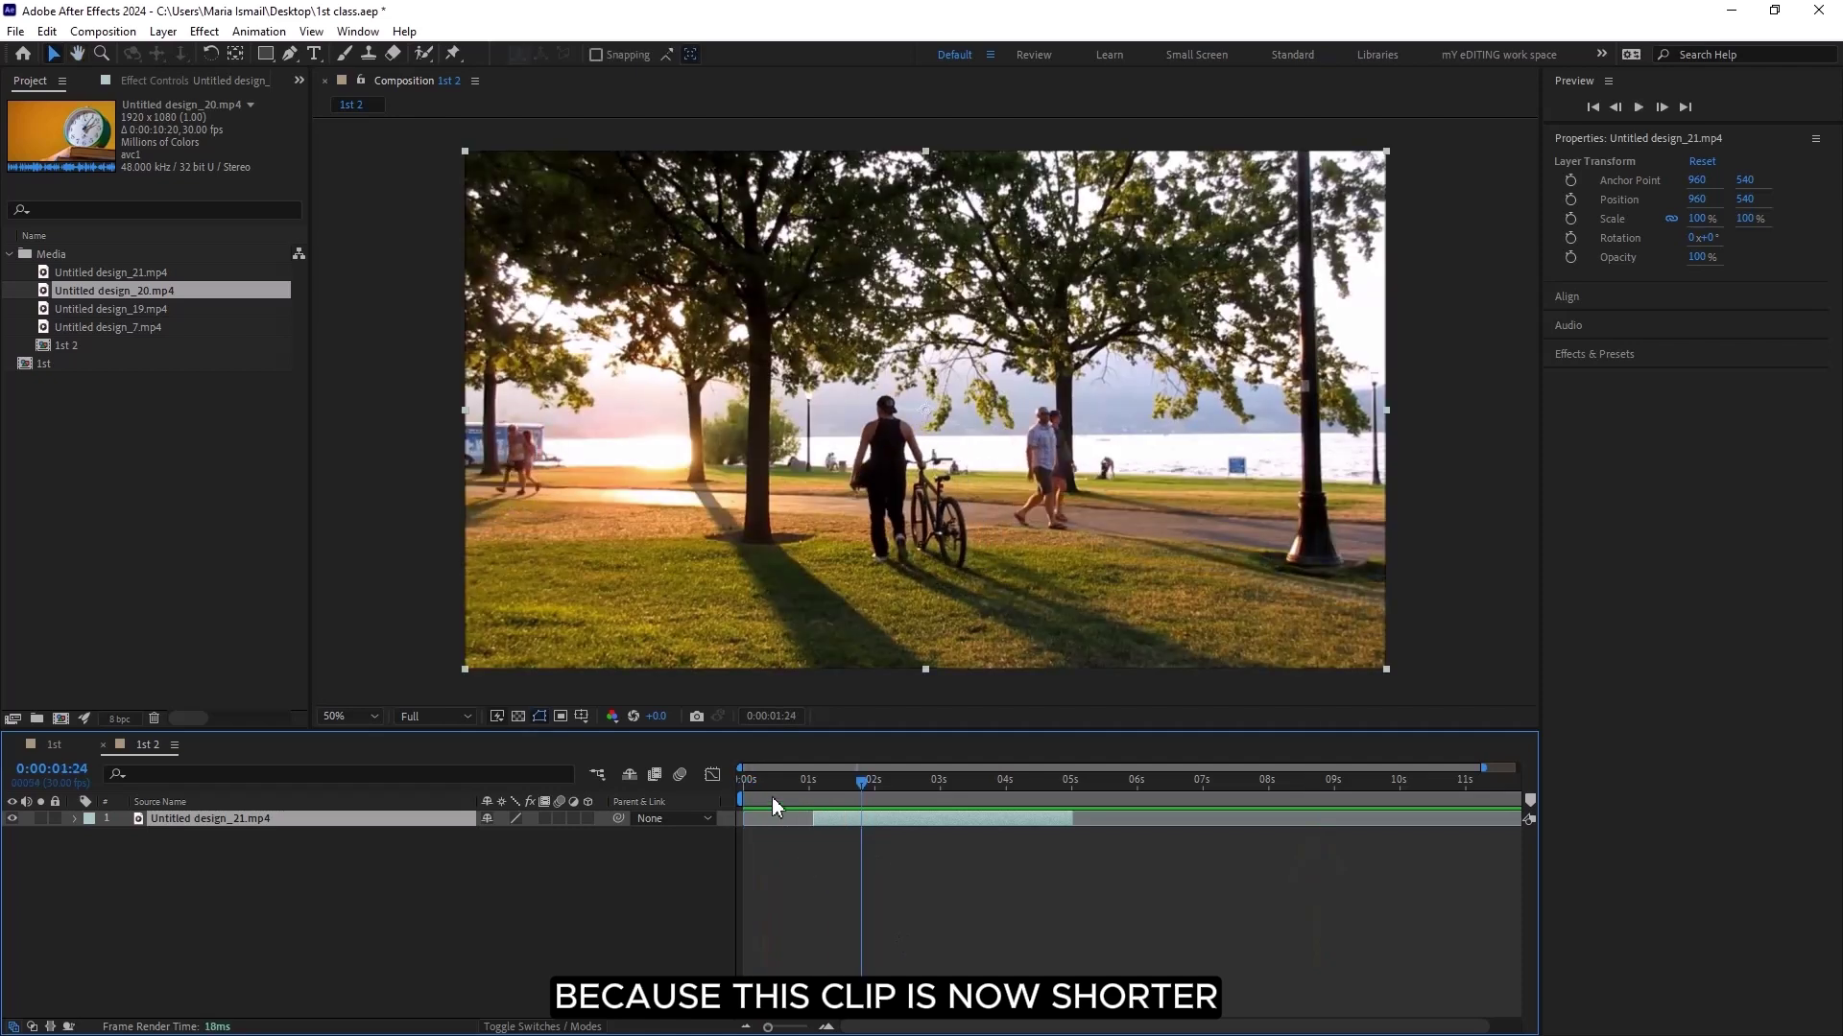
pyautogui.press('space')
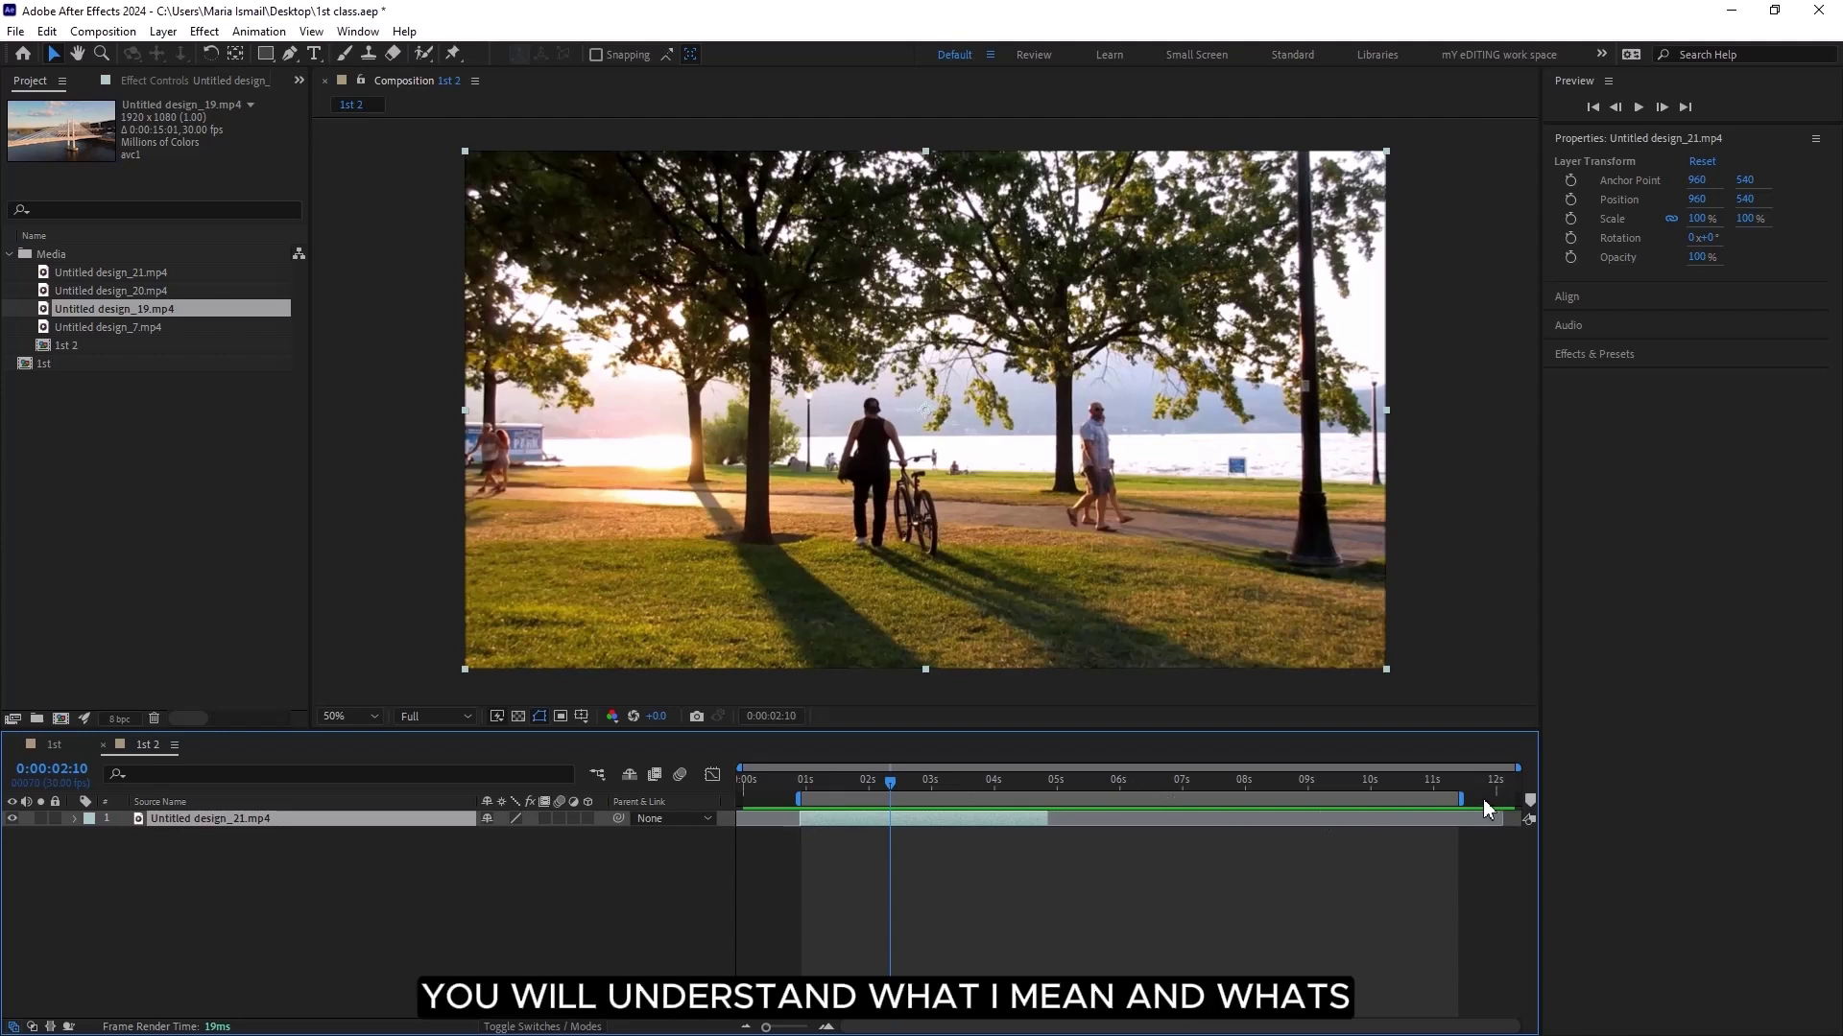
# - Shorten the work area to the end of the trimmed clip and trim the composition to the work area
pyautogui.moveTo(1469, 801)
pyautogui.mouseDown()
pyautogui.moveTo(1023, 811)
pyautogui.moveTo(1053, 817)
pyautogui.mouseUp()
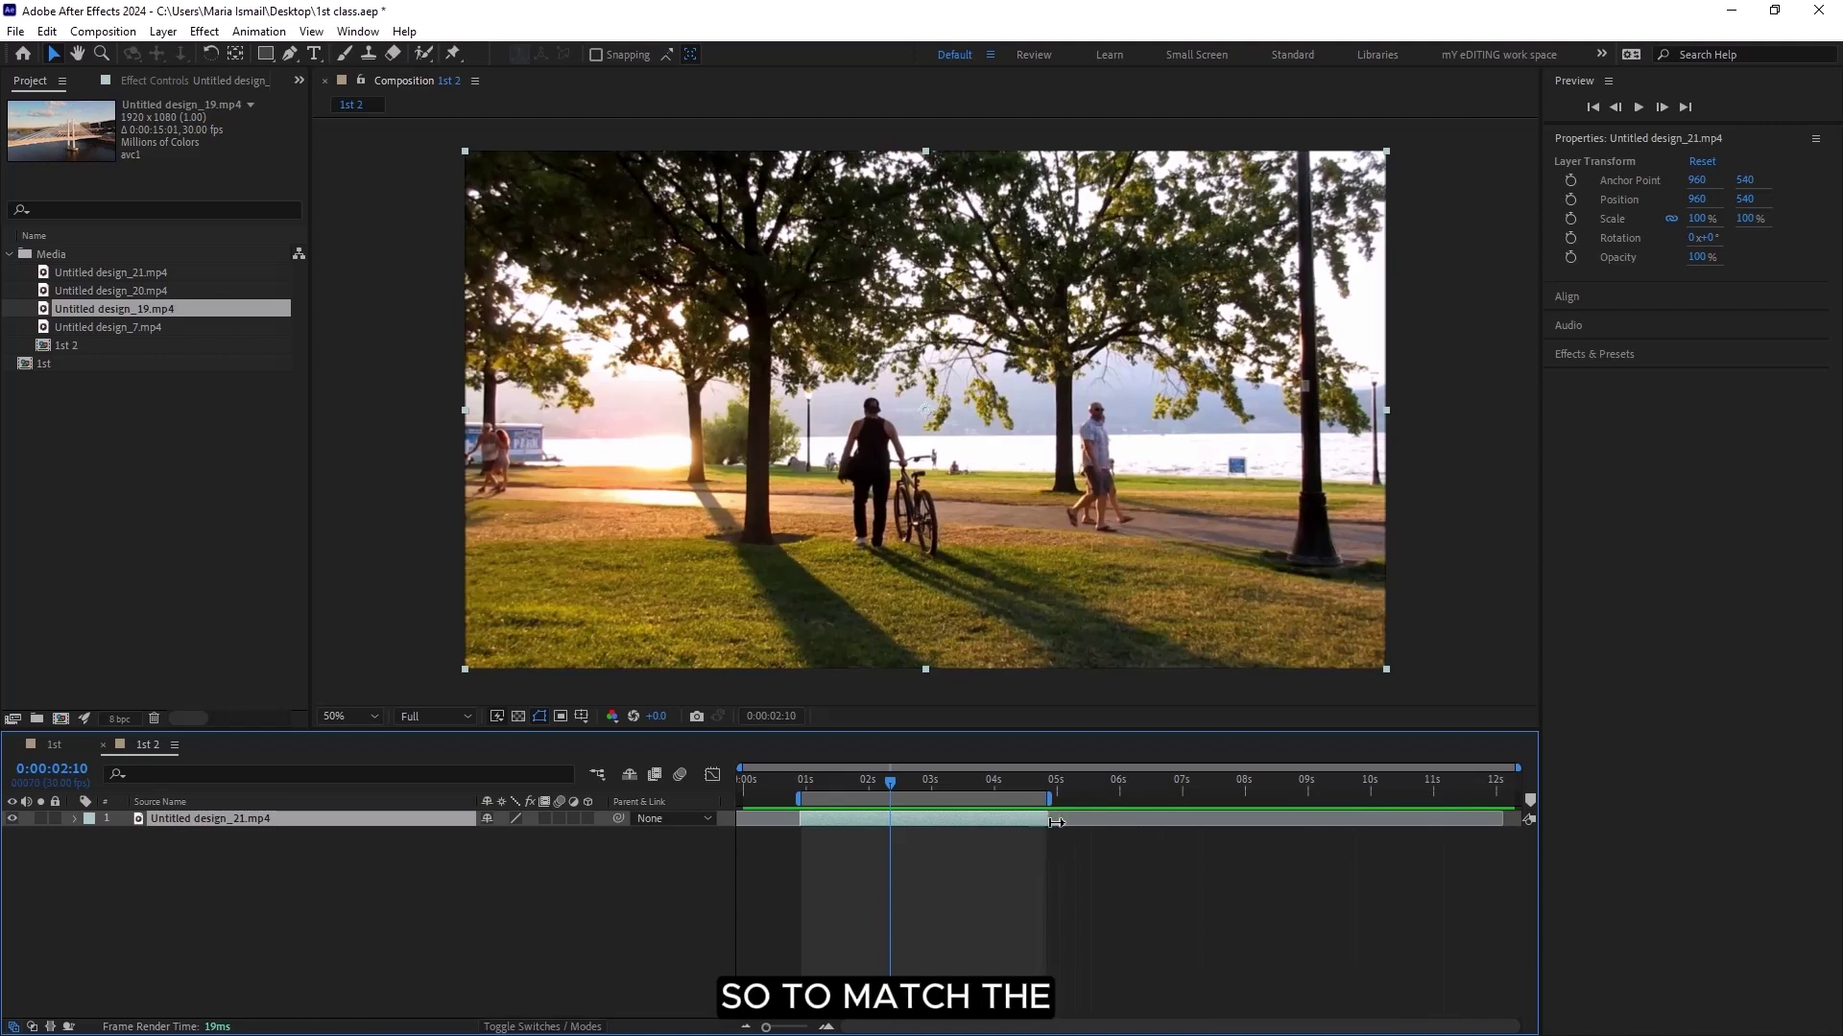
pyautogui.rightClick(924, 800)
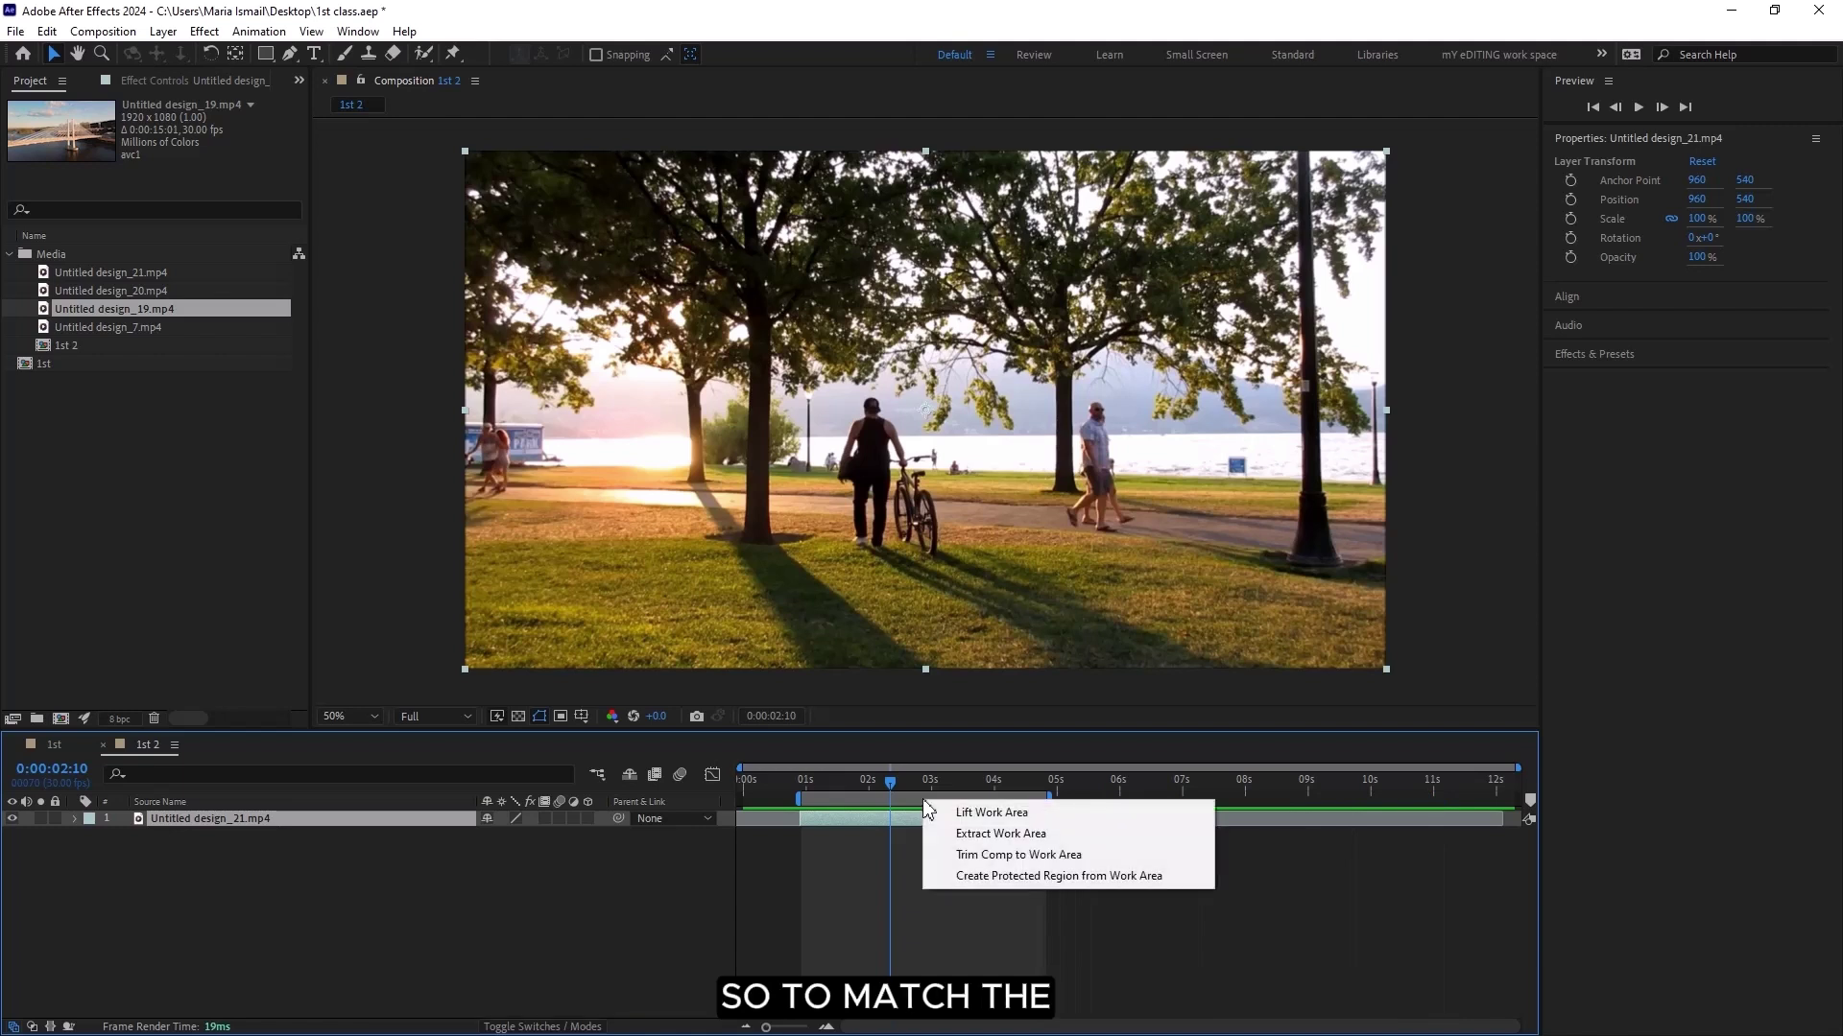
pyautogui.click(1007, 855)
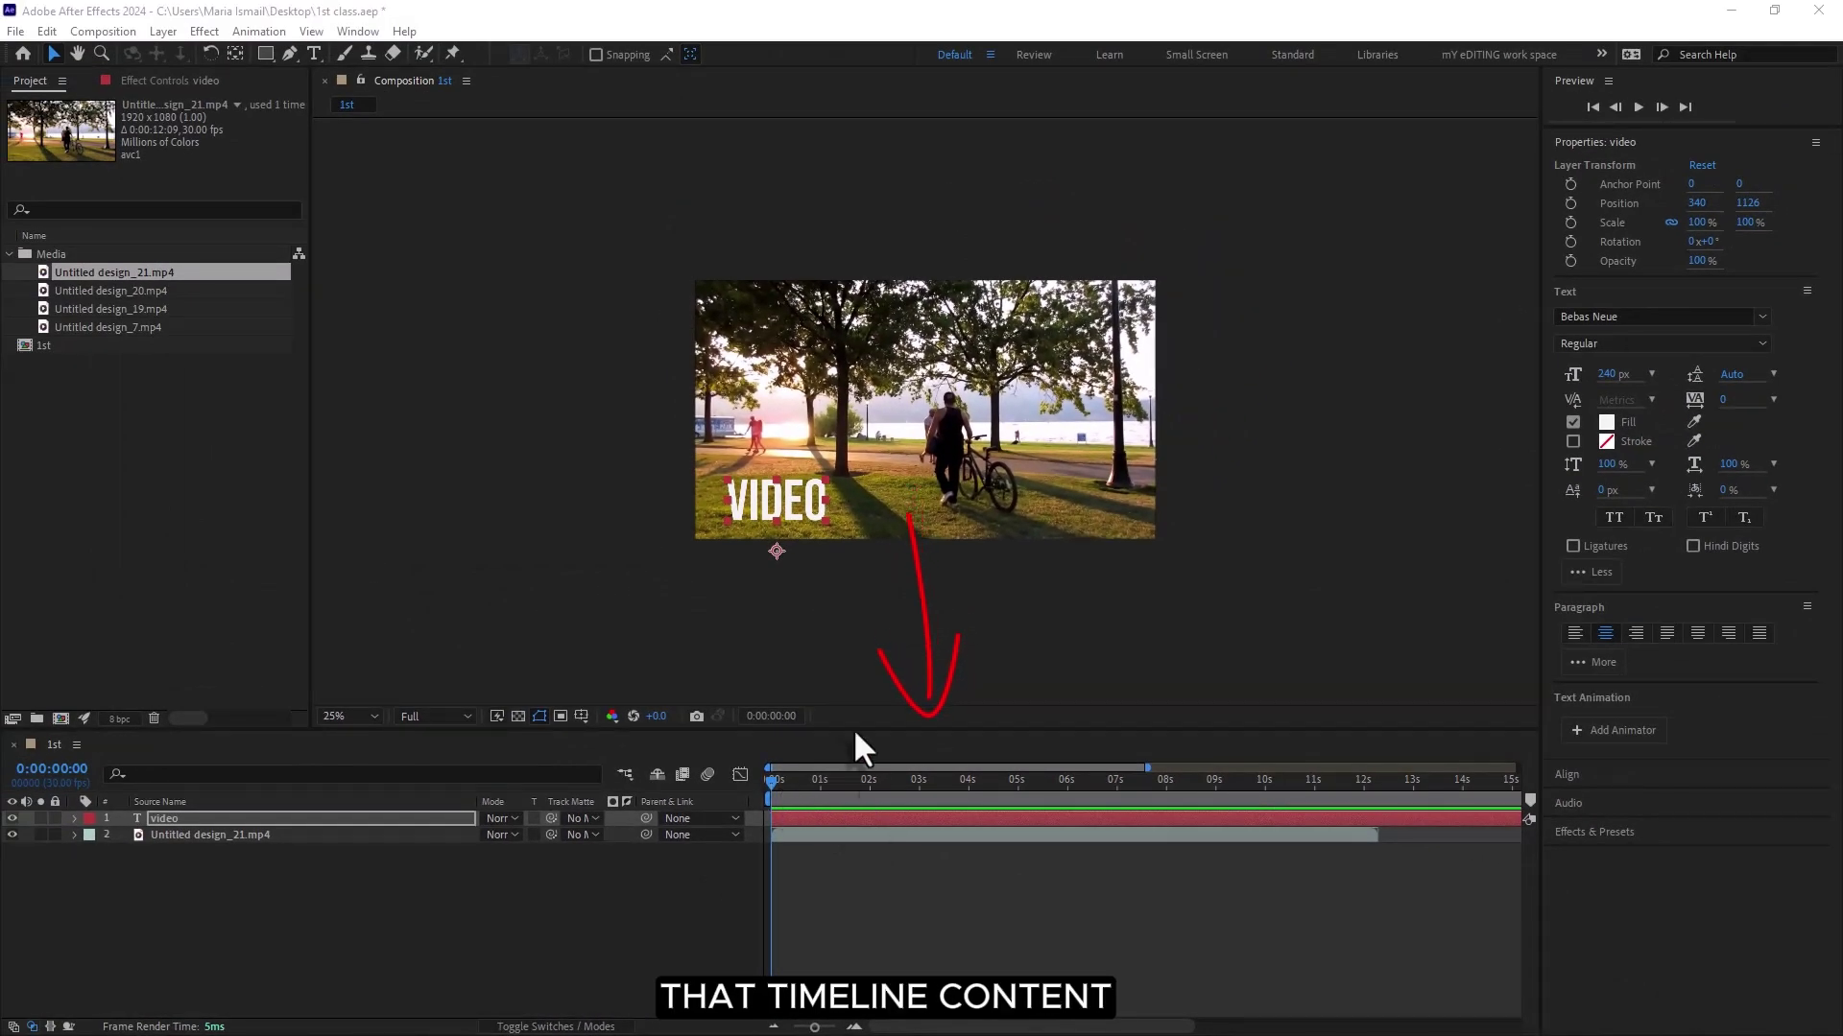
# - In the 1st composition, change the text layer to "video 1", return to the first frame and deselect all layers
pyautogui.click(866, 776)
pyautogui.write('1')
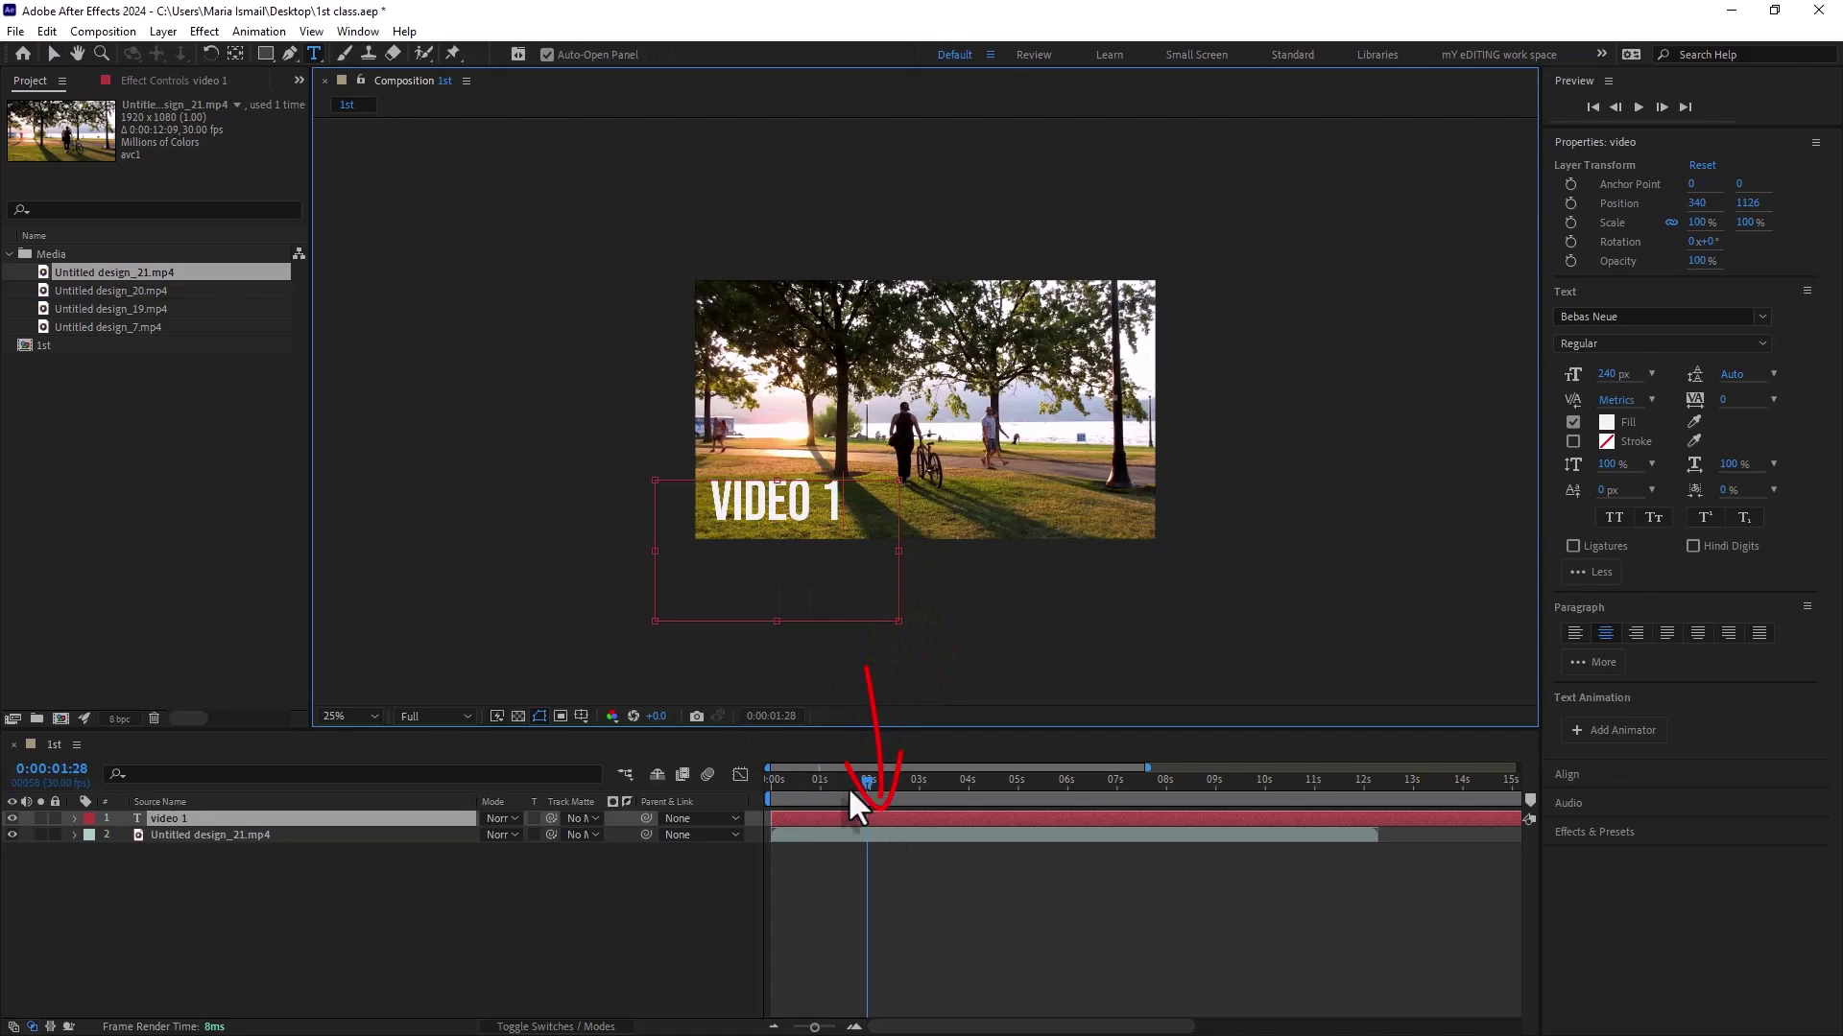
pyautogui.click(844, 843)
pyautogui.press('Home')
pyautogui.hotkey('ctrl', 'shift', 'a')
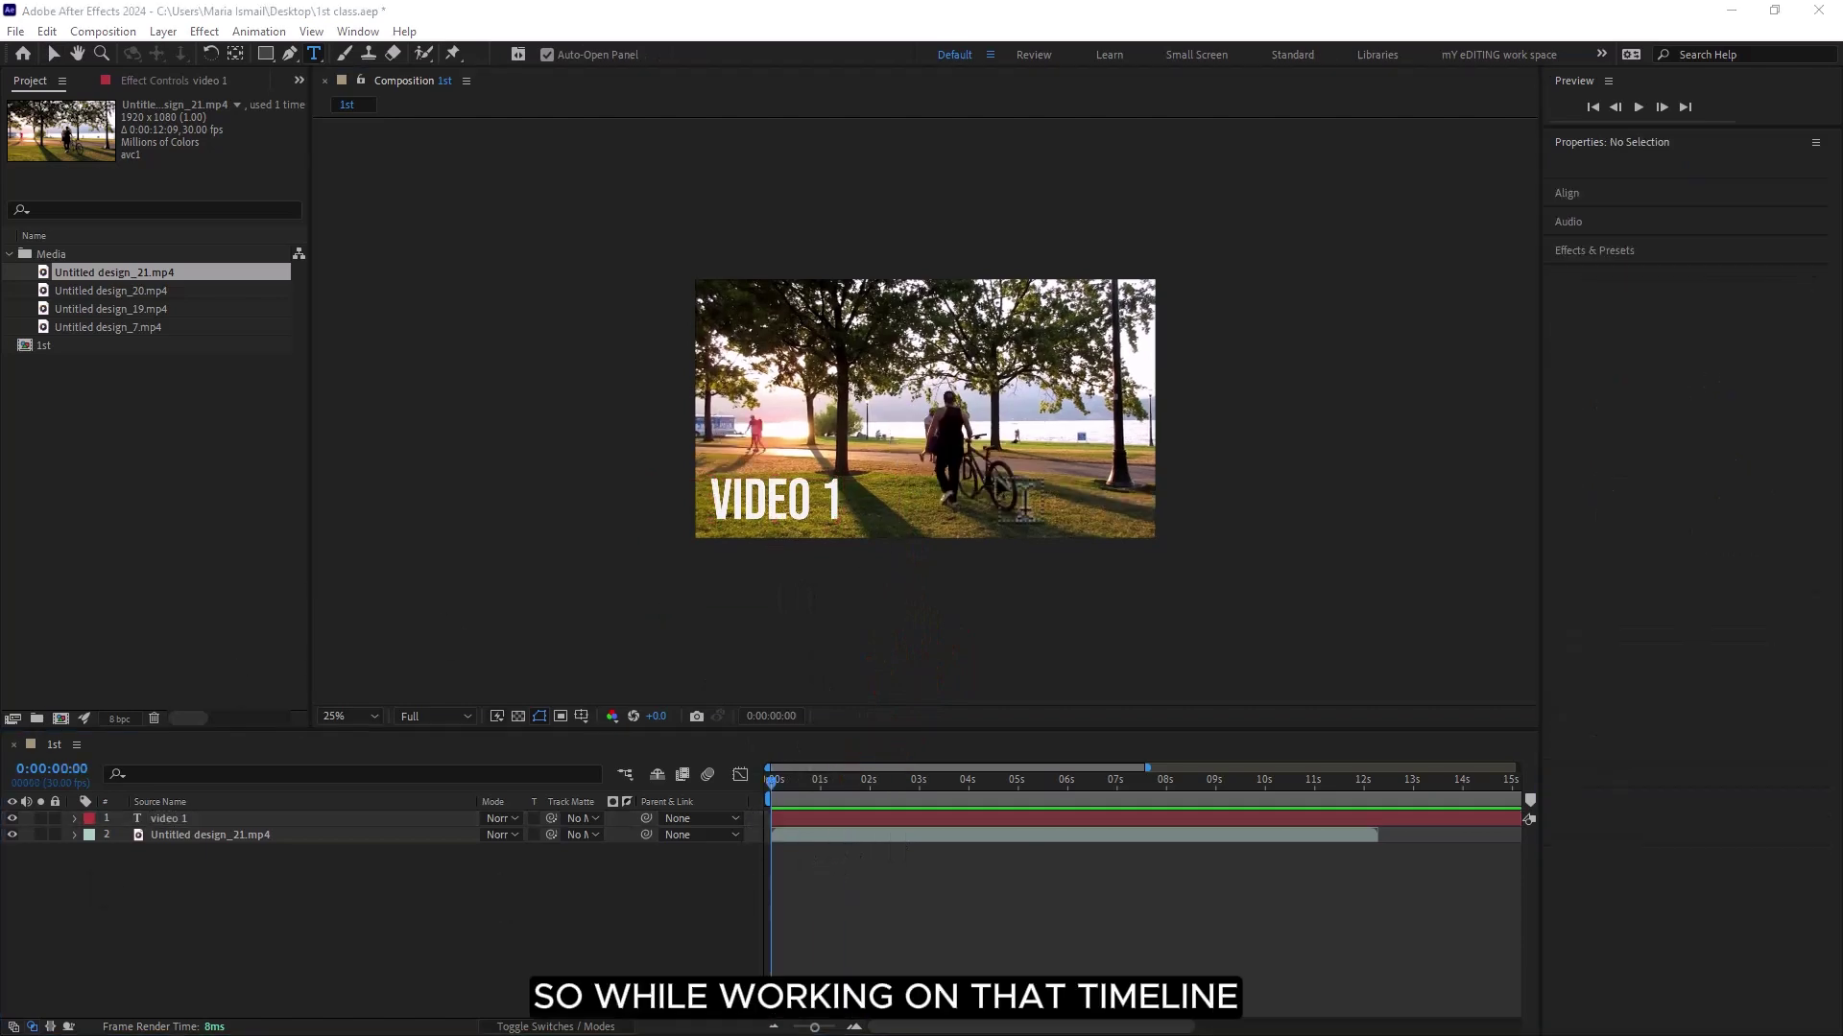
# - Zoom the composition view in and out, scroll along the timeline and enlarge the timeline's time scale slightly
pyautogui.scroll(2, 975, 507)
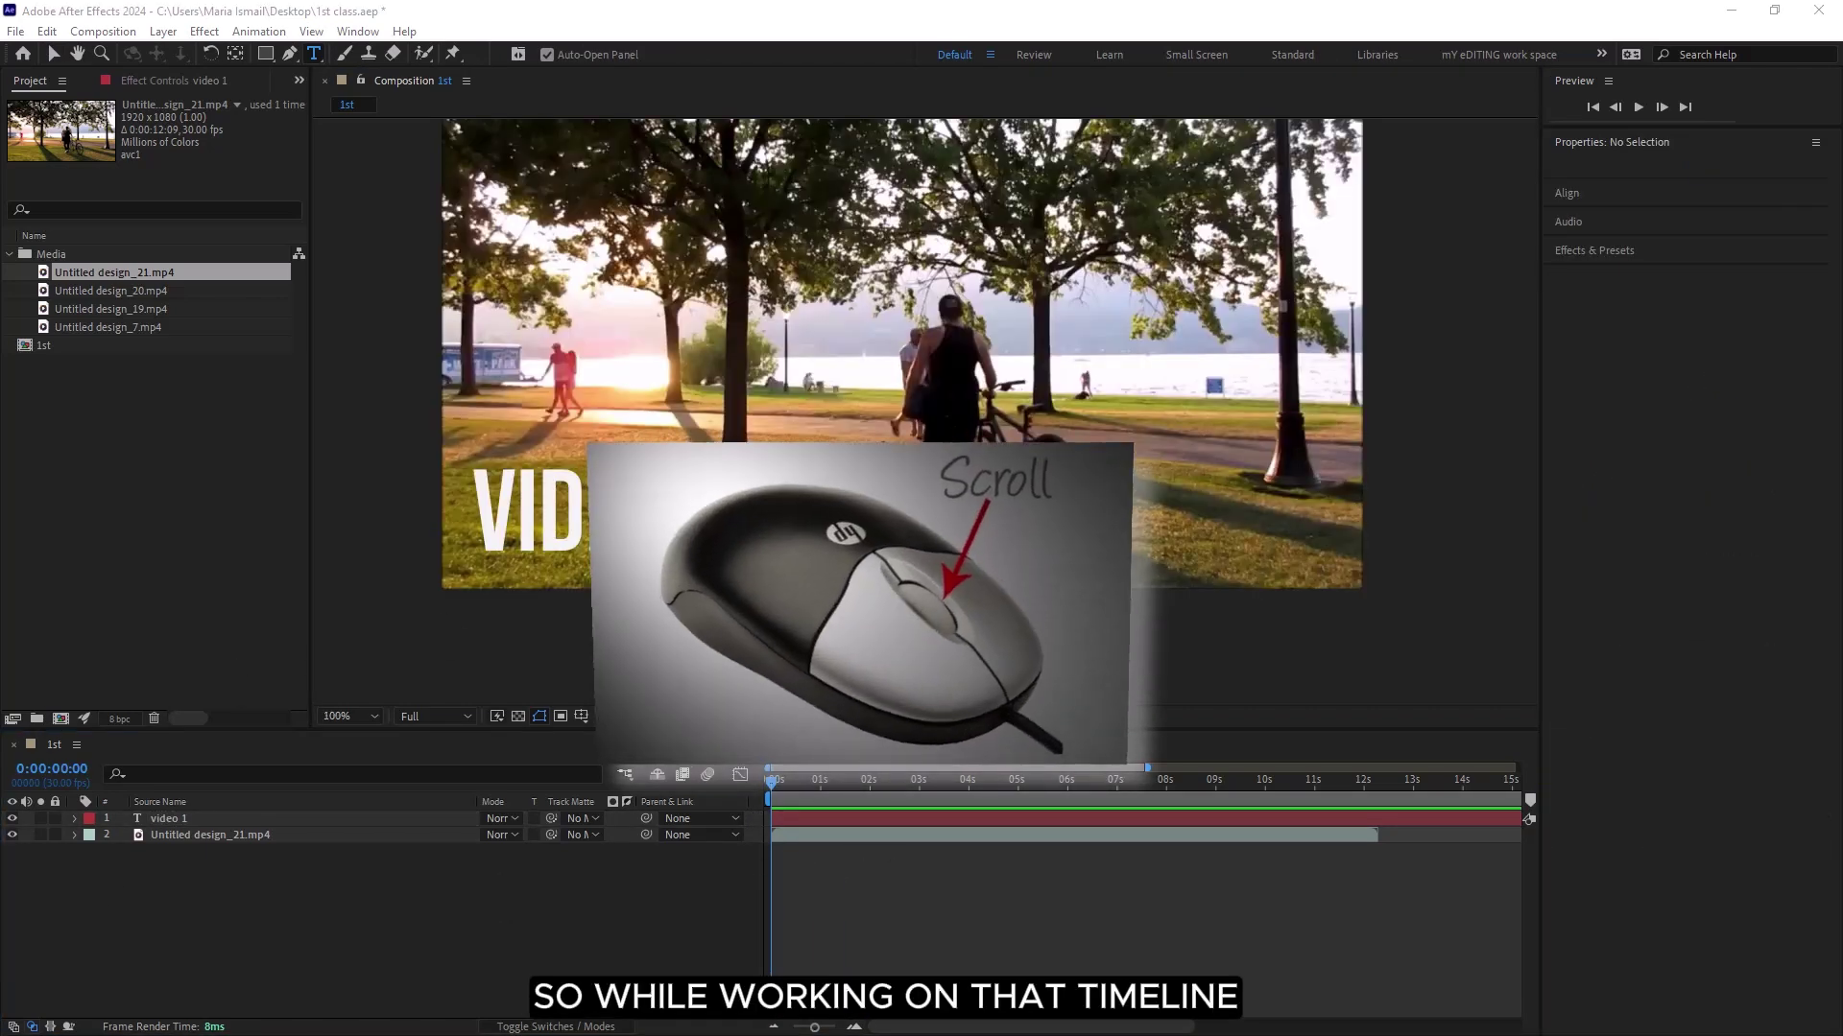
pyautogui.scroll(2, 976, 507)
pyautogui.scroll(-4, 975, 506)
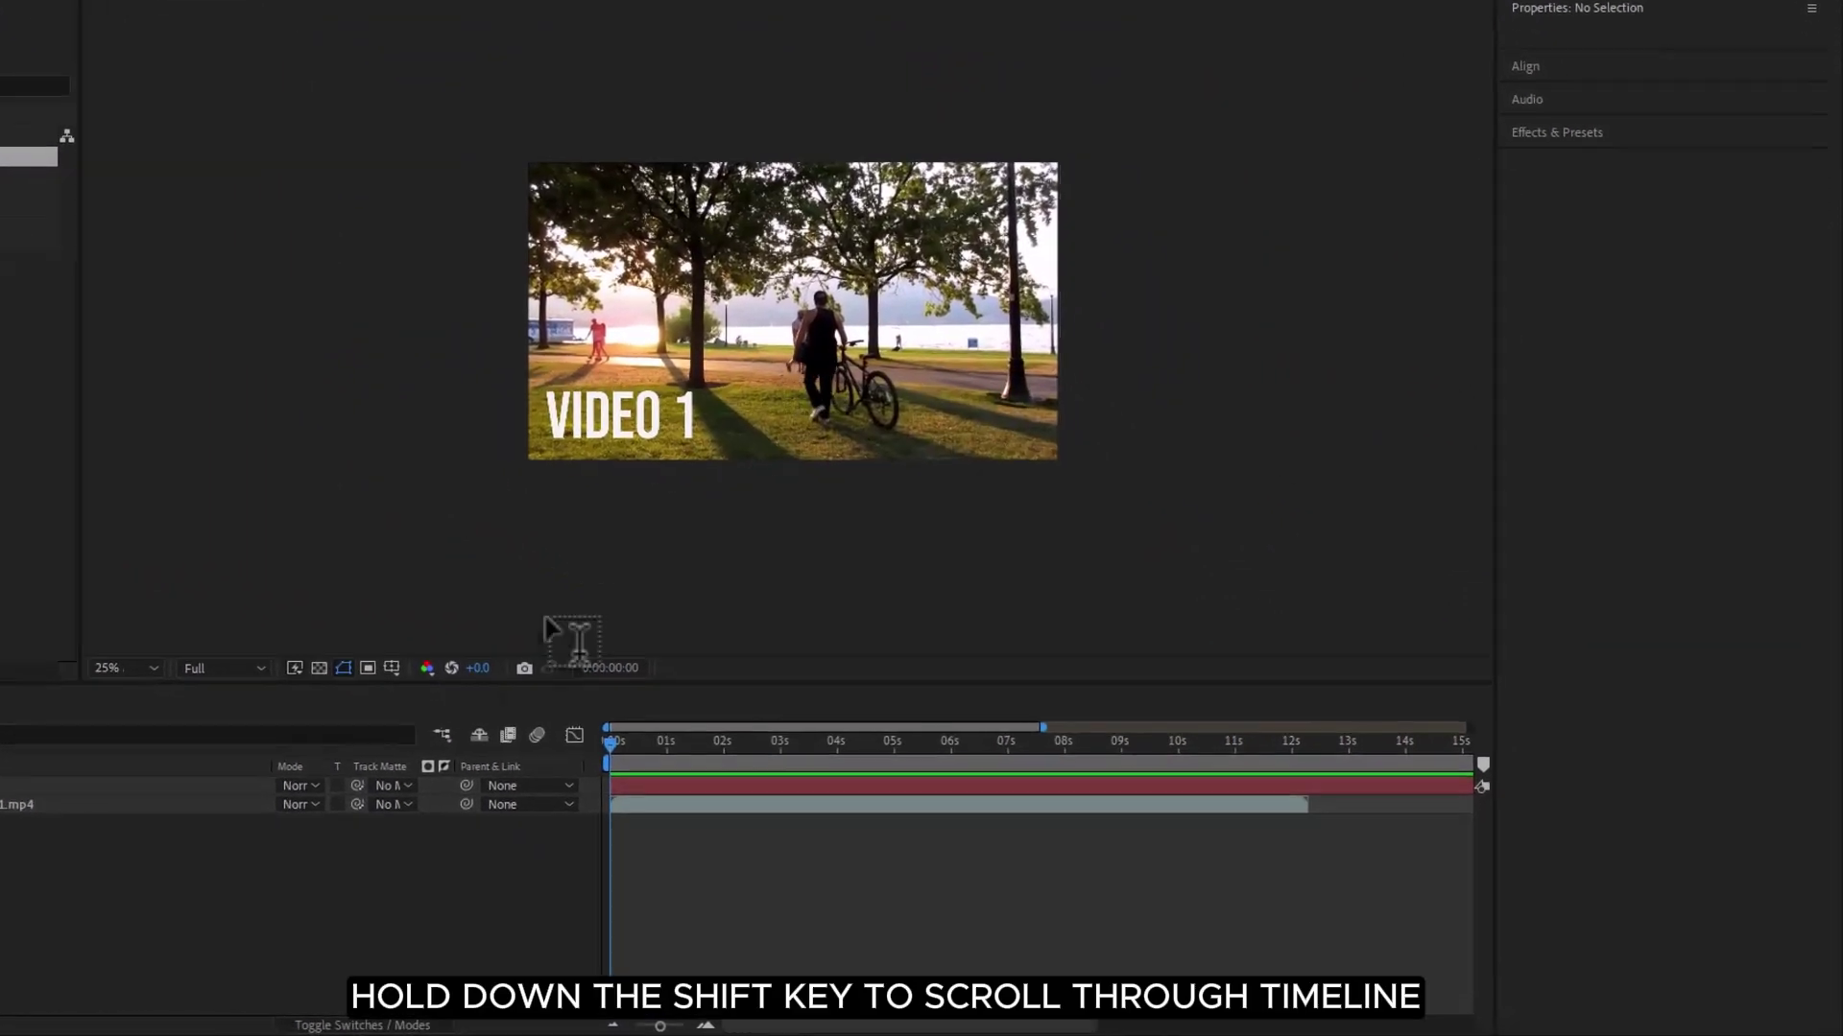
pyautogui.hscroll(3, 893, 849)
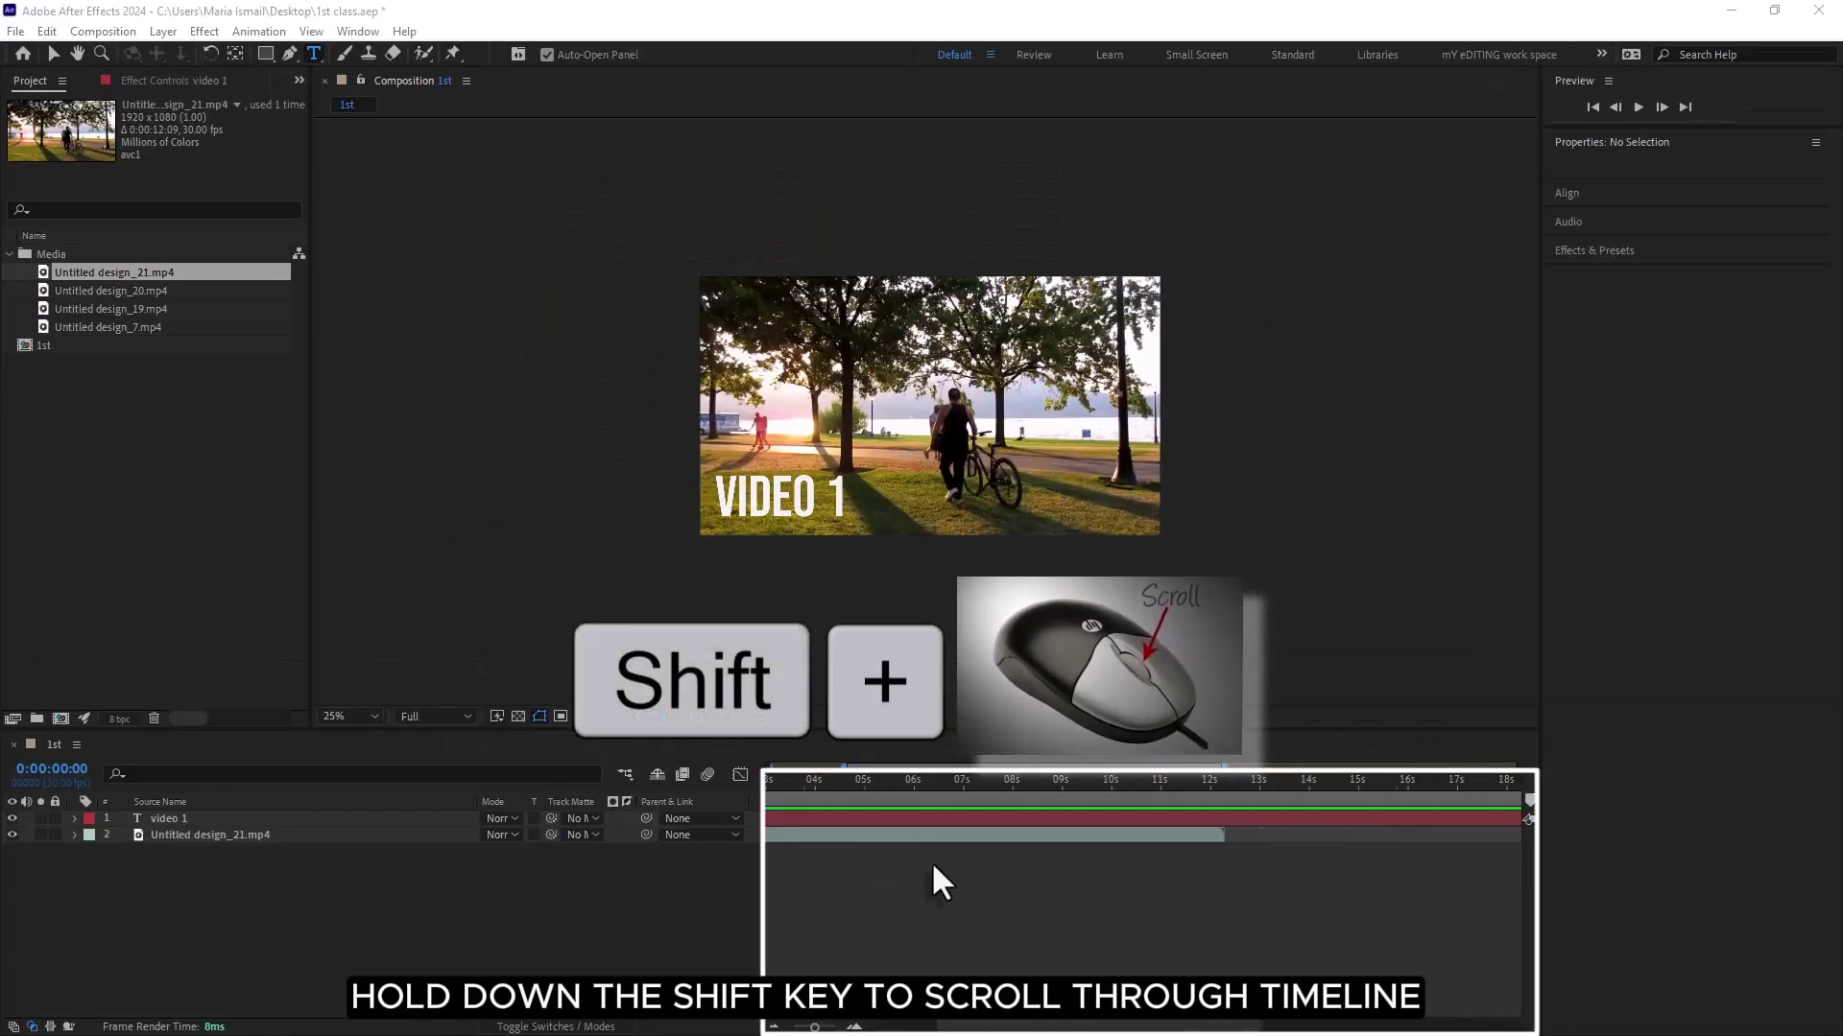
pyautogui.hscroll(-2, 934, 858)
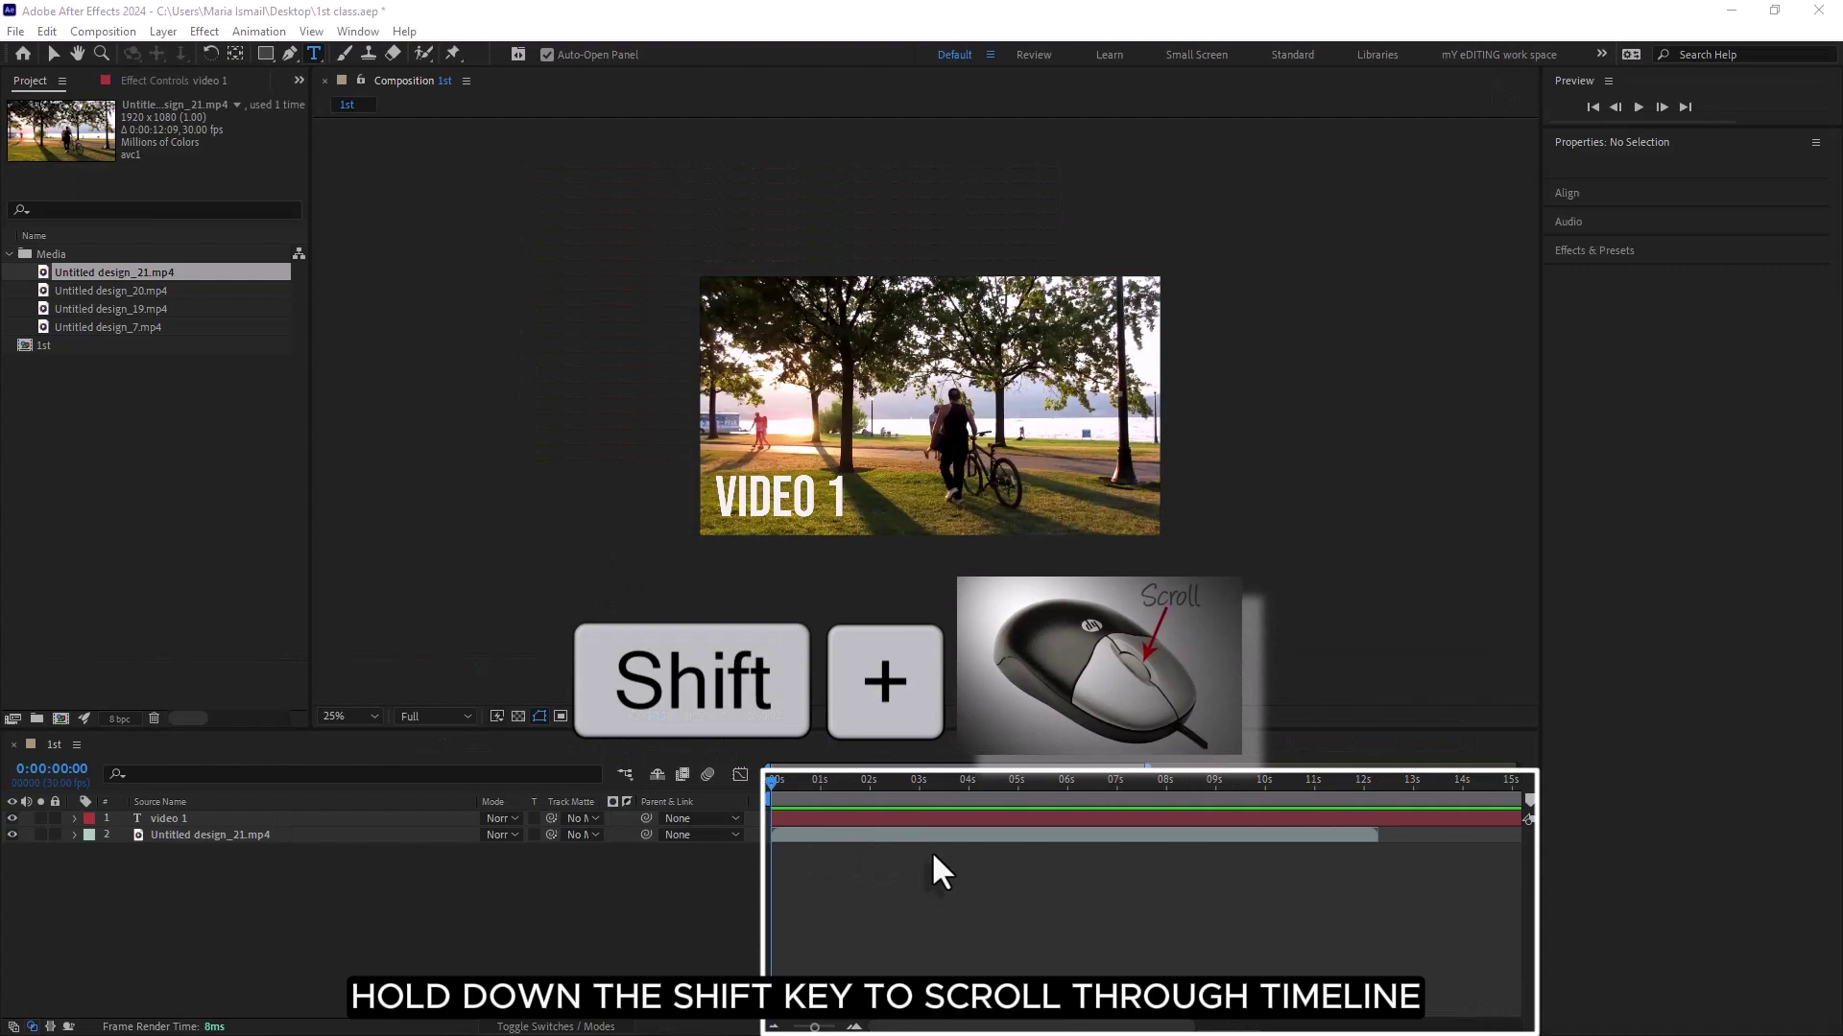
pyautogui.hscroll(8, 931, 854)
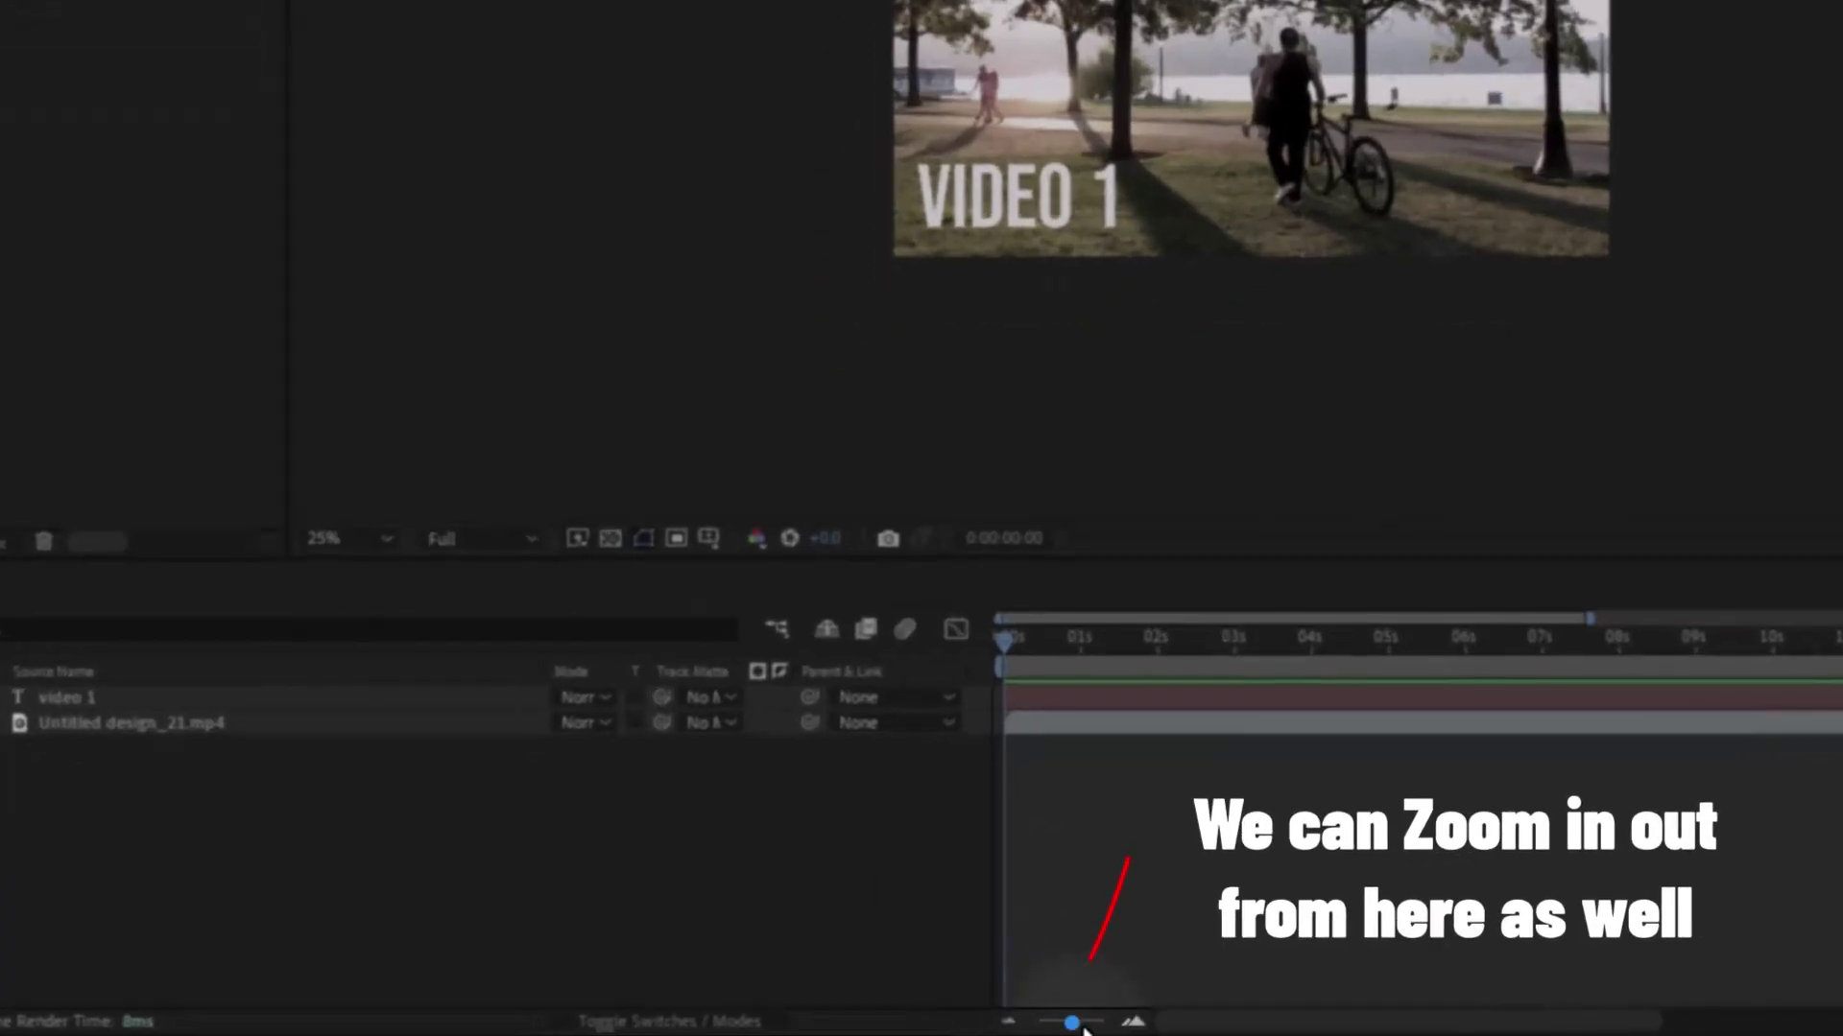
pyautogui.moveTo(814, 1027); pyautogui.dragTo(818, 1029)
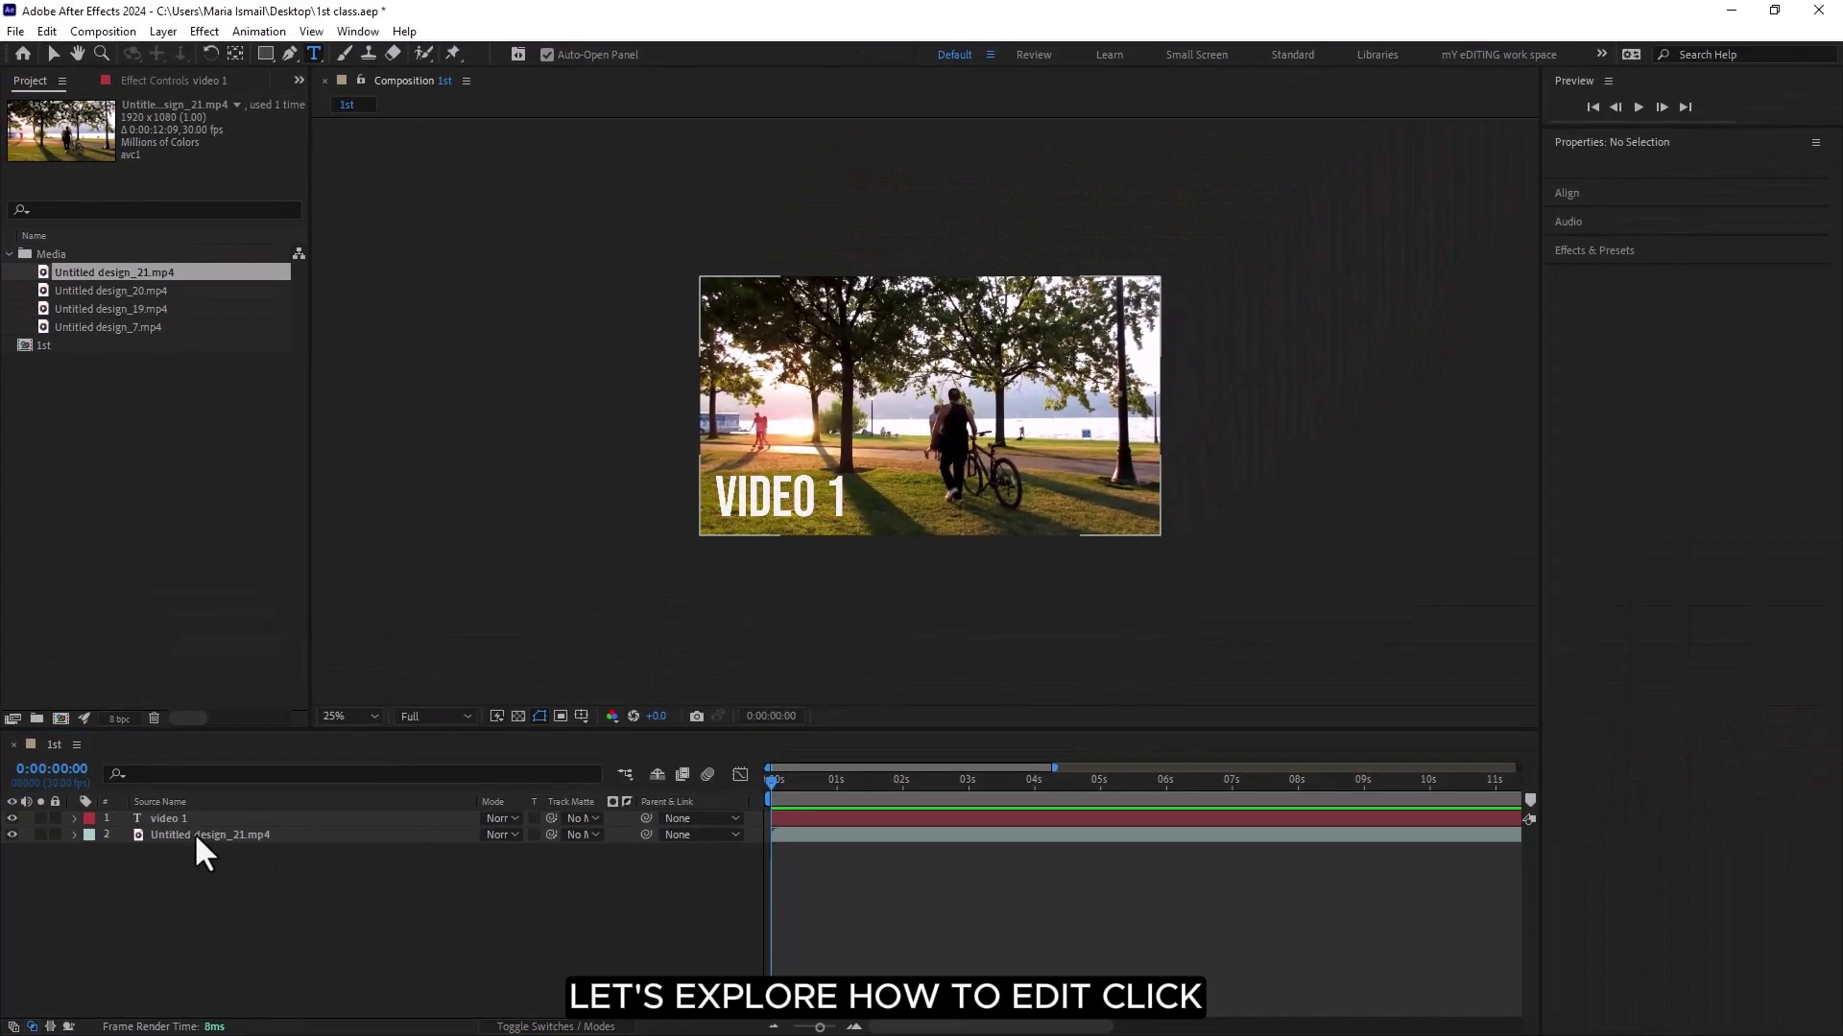
# - Add Untitled design_20.mp4 and Untitled design_19.mp4 as new layers below Untitled design_21.mp4 in the 1st composition
pyautogui.click(193, 832)
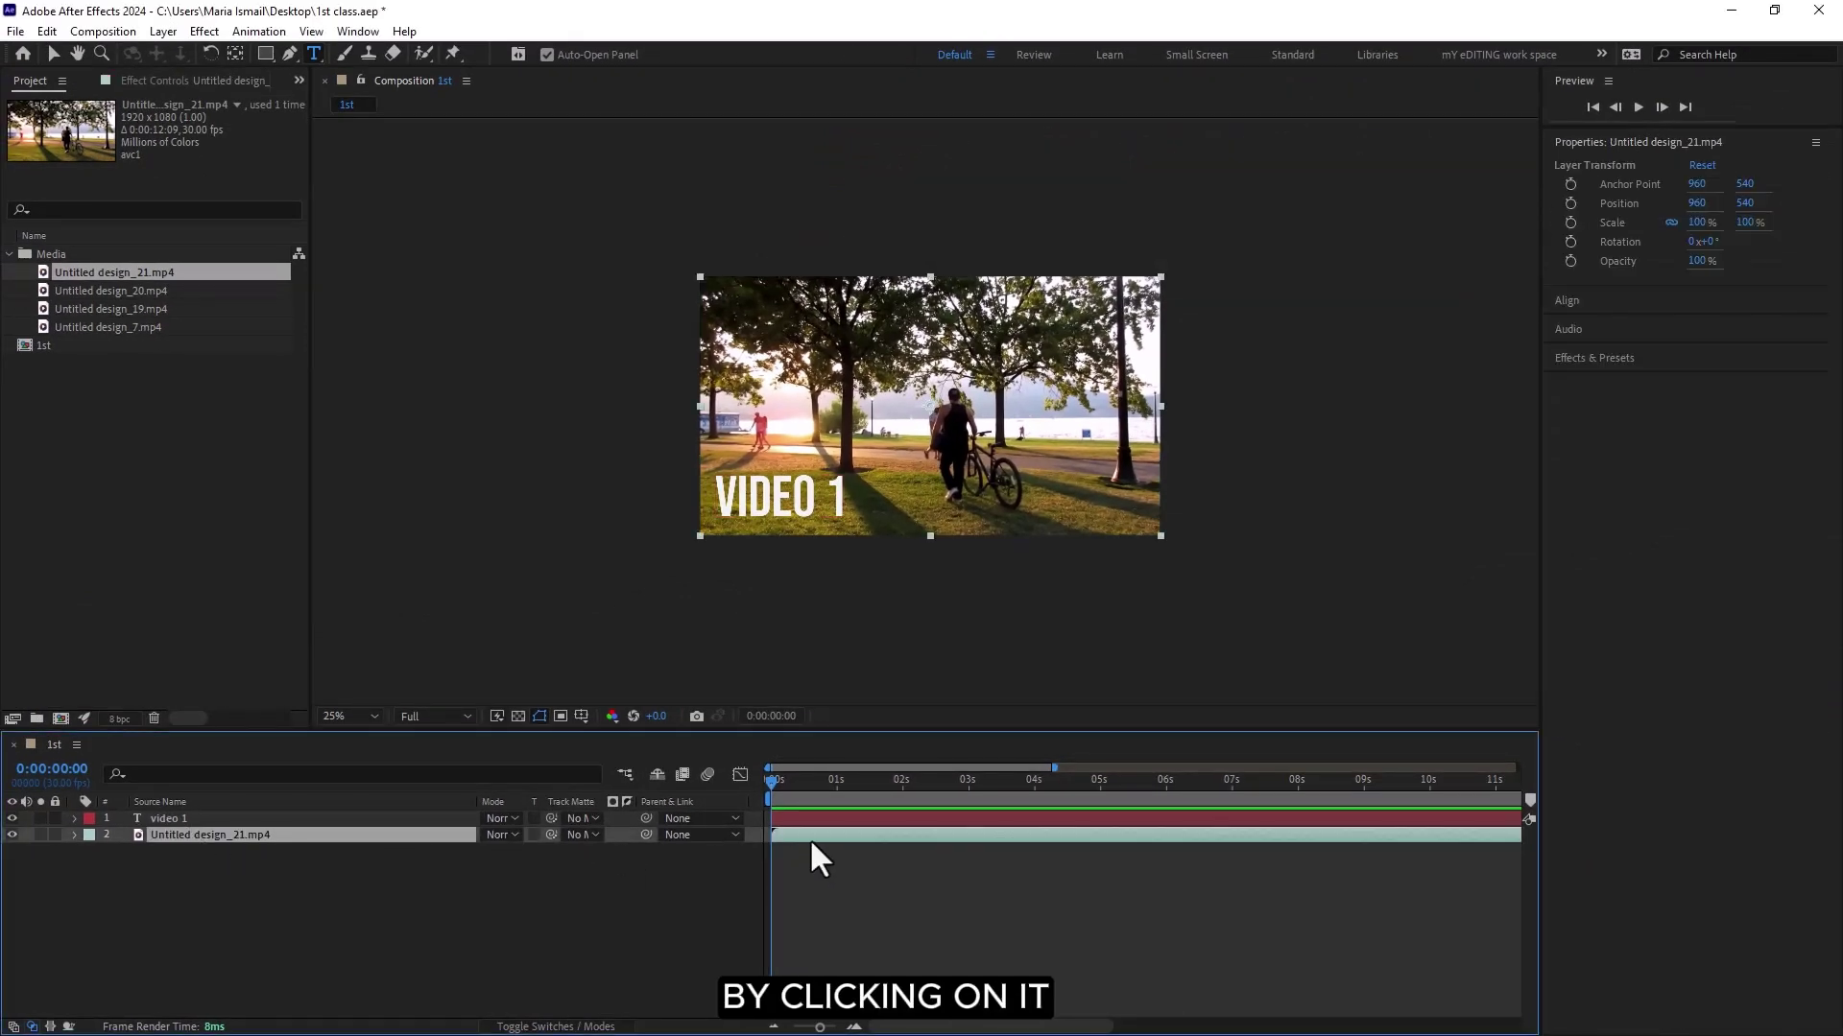
pyautogui.moveTo(115, 290); pyautogui.dragTo(211, 859)
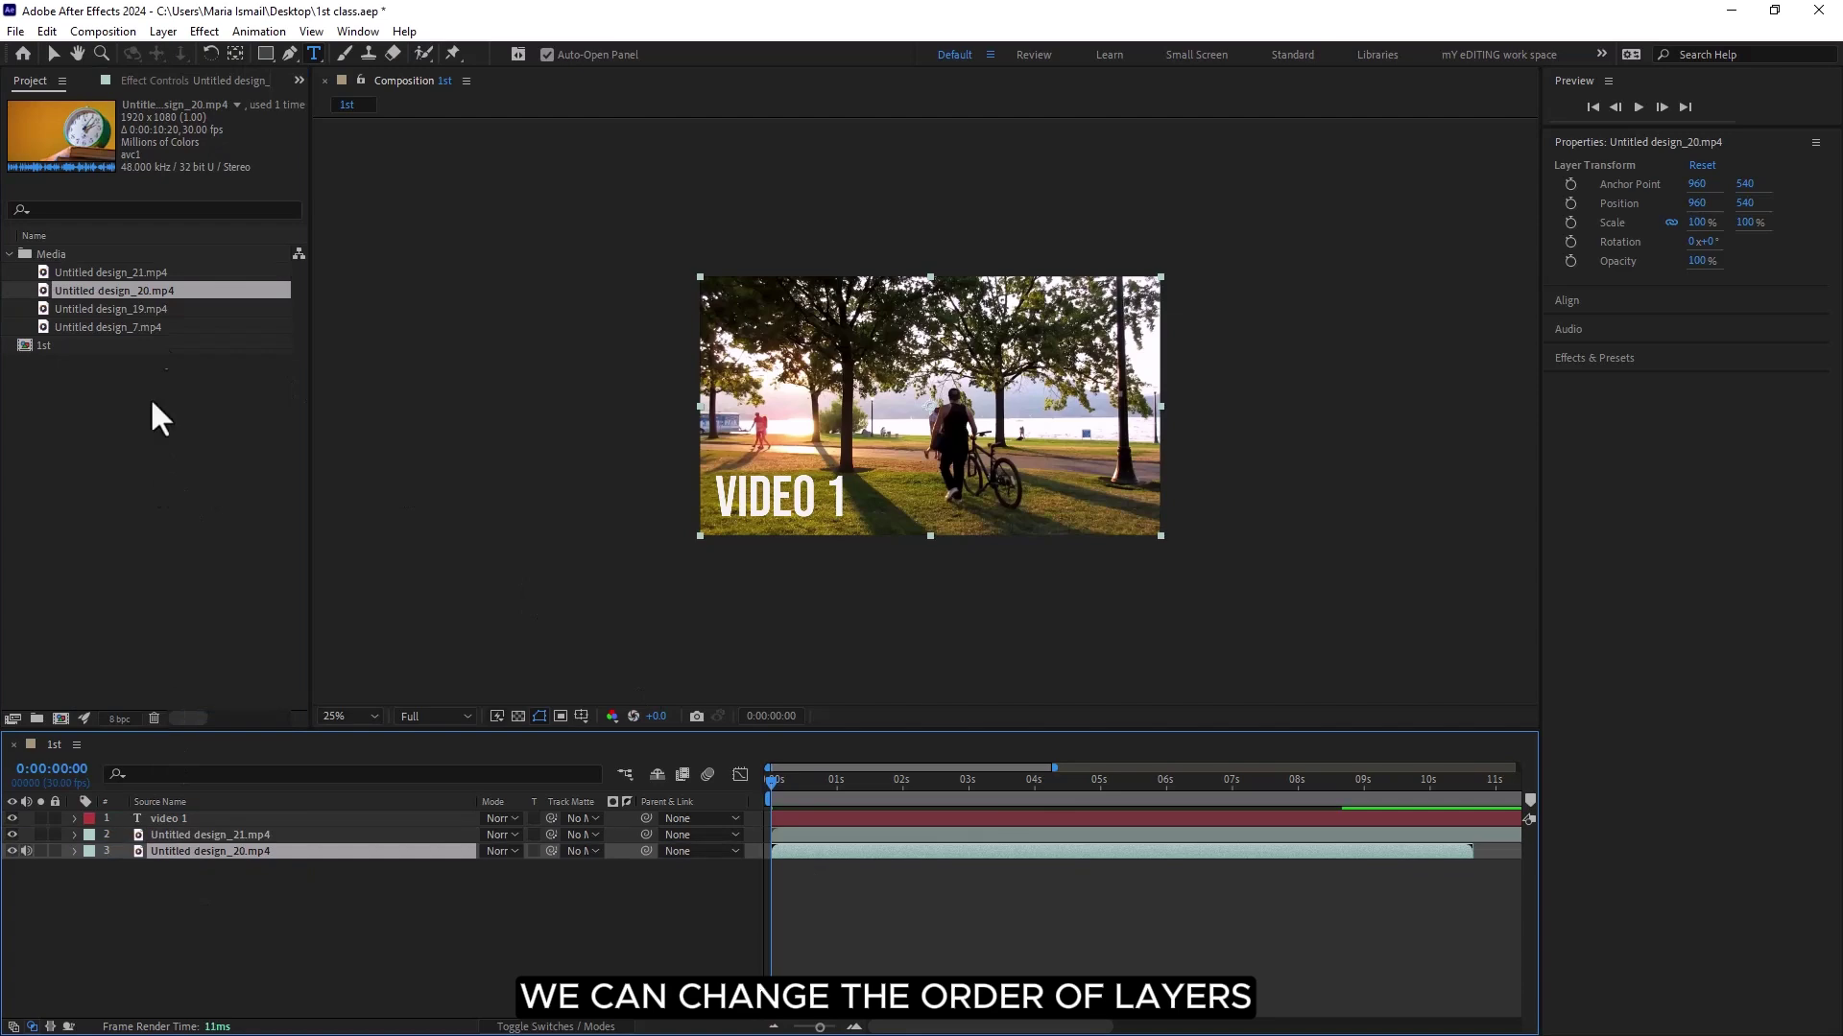
pyautogui.moveTo(108, 312); pyautogui.dragTo(190, 838)
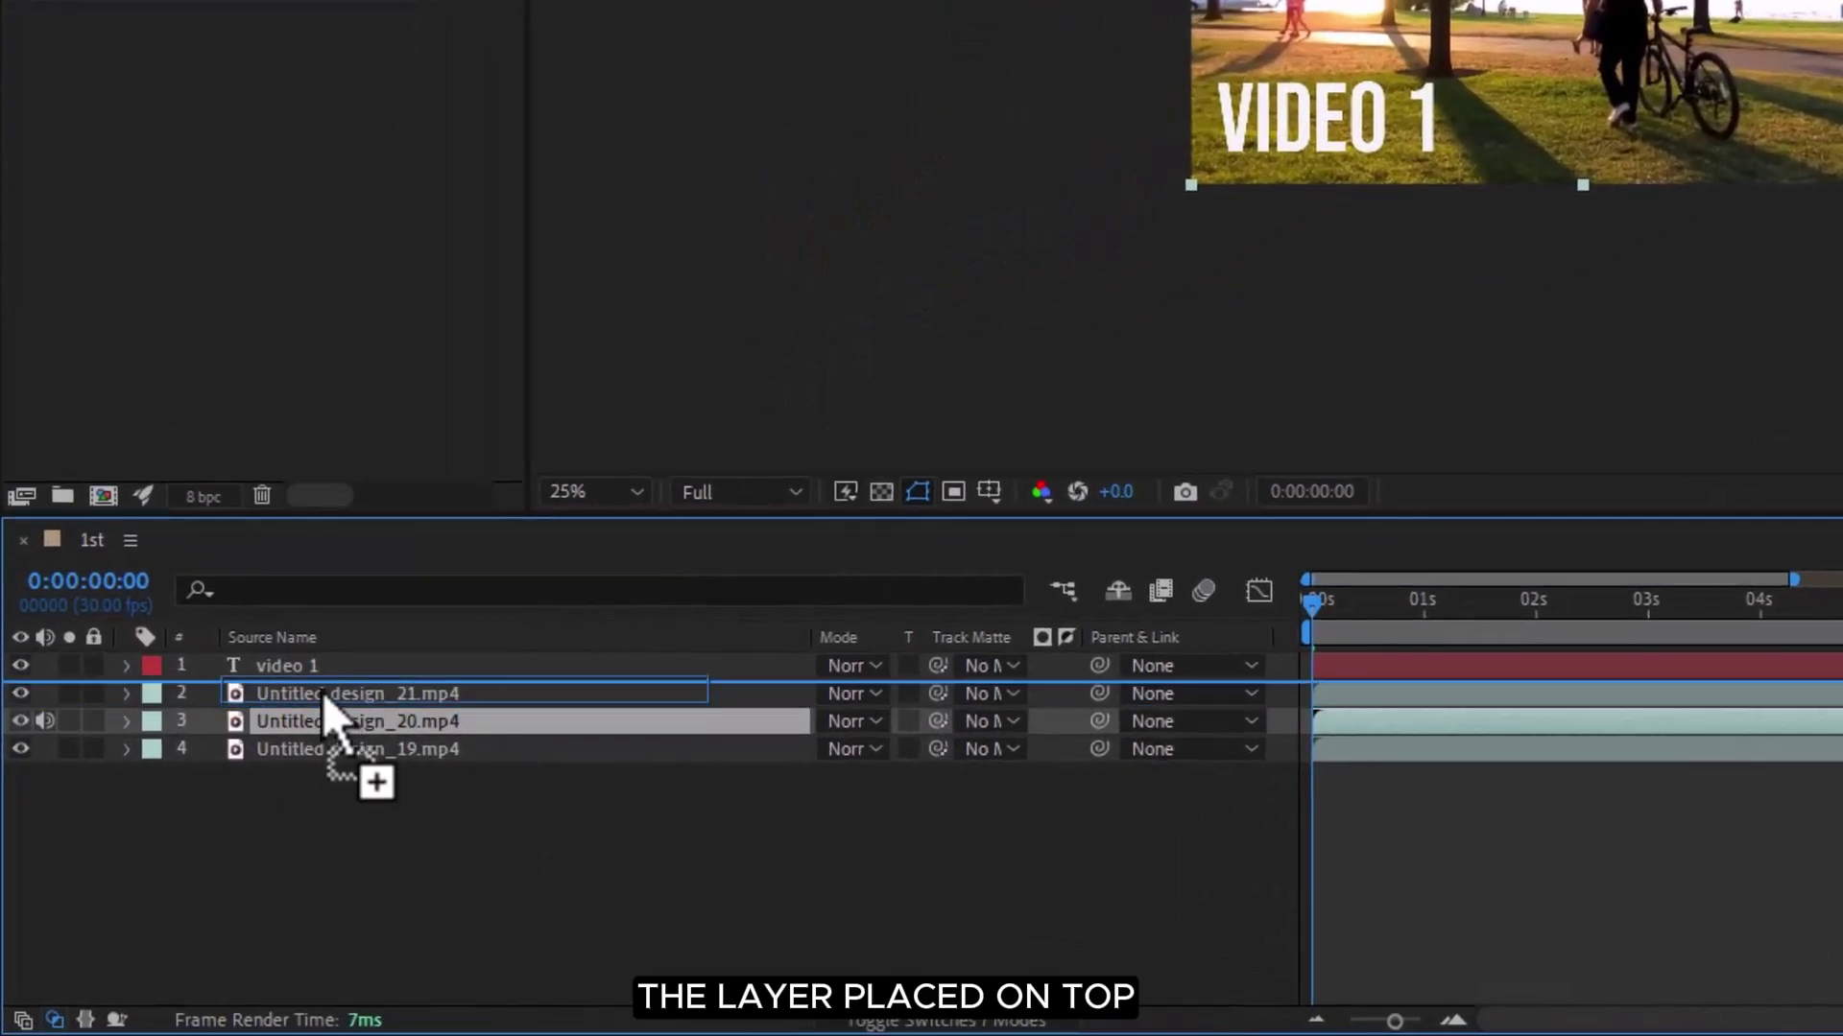
# - Reorder the video layers so Untitled design_19.mp4 is directly below the text, followed by Untitled design_20.mp4 and Untitled design_21.mp4
pyautogui.moveTo(322, 698); pyautogui.dragTo(330, 706)
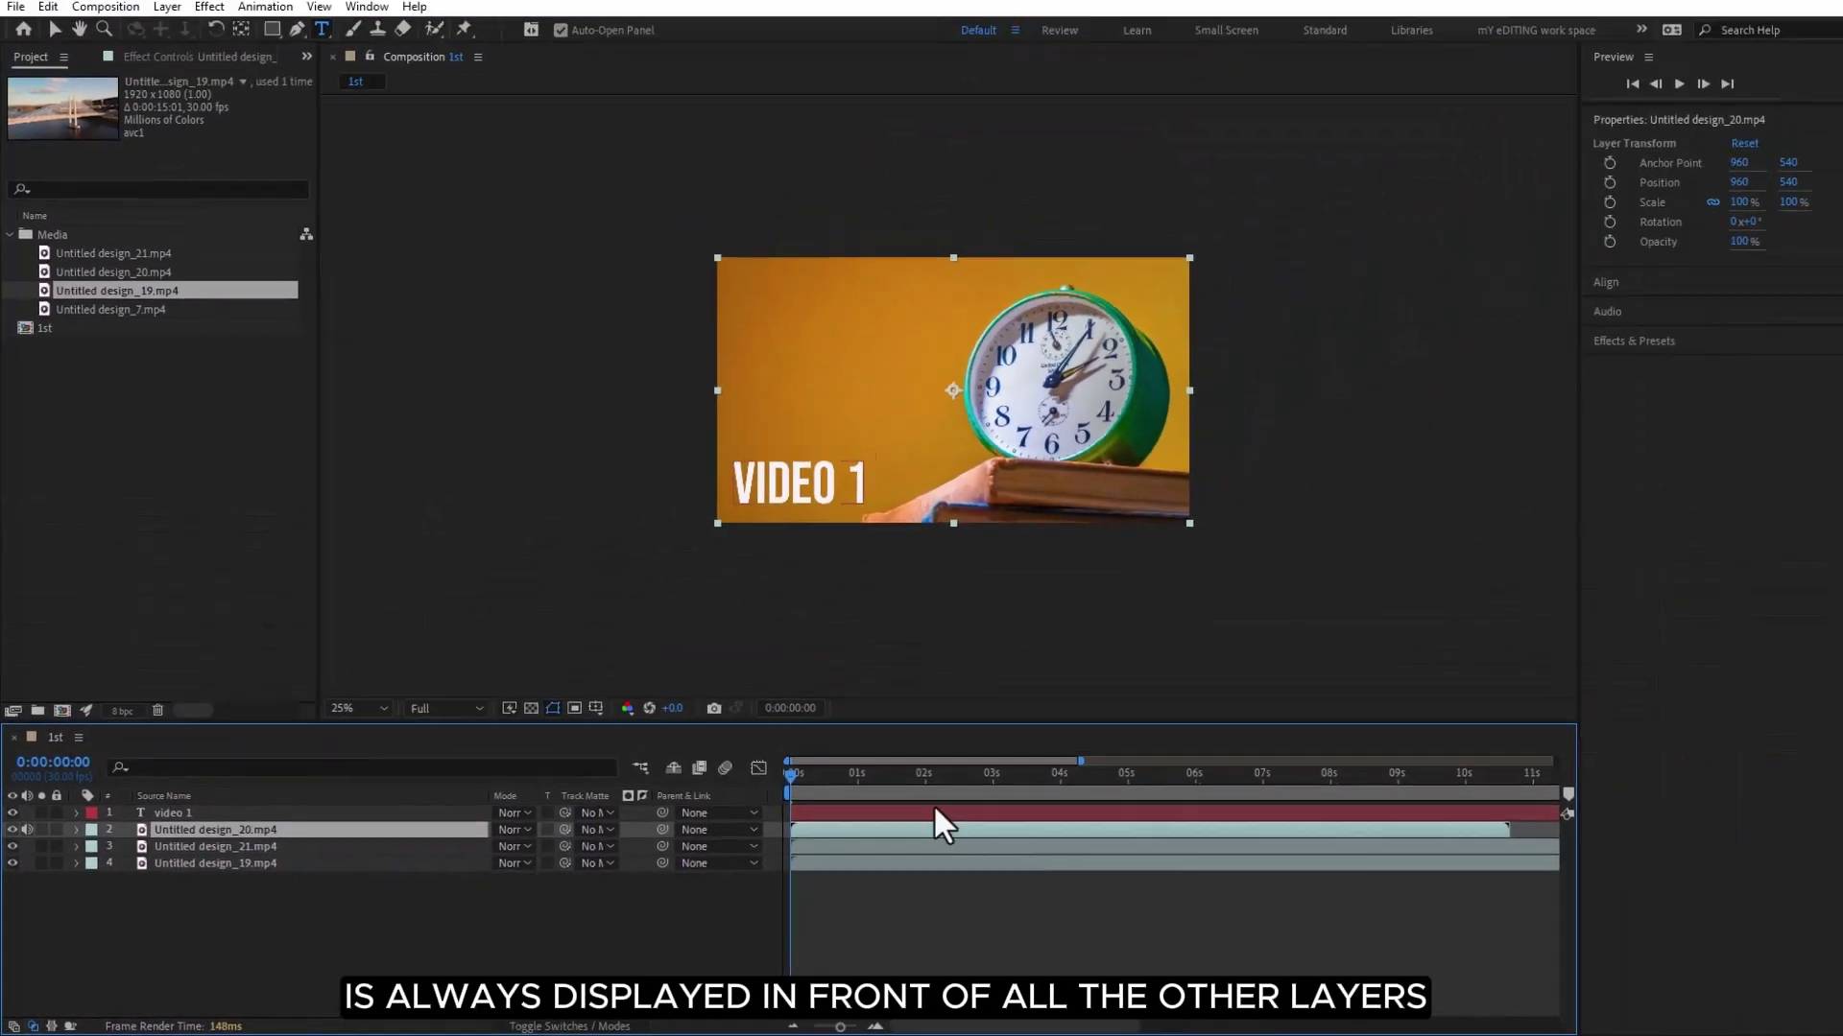
pyautogui.moveTo(768, 780)
pyautogui.mouseDown()
pyautogui.moveTo(804, 791)
pyautogui.moveTo(775, 804)
pyautogui.mouseUp()
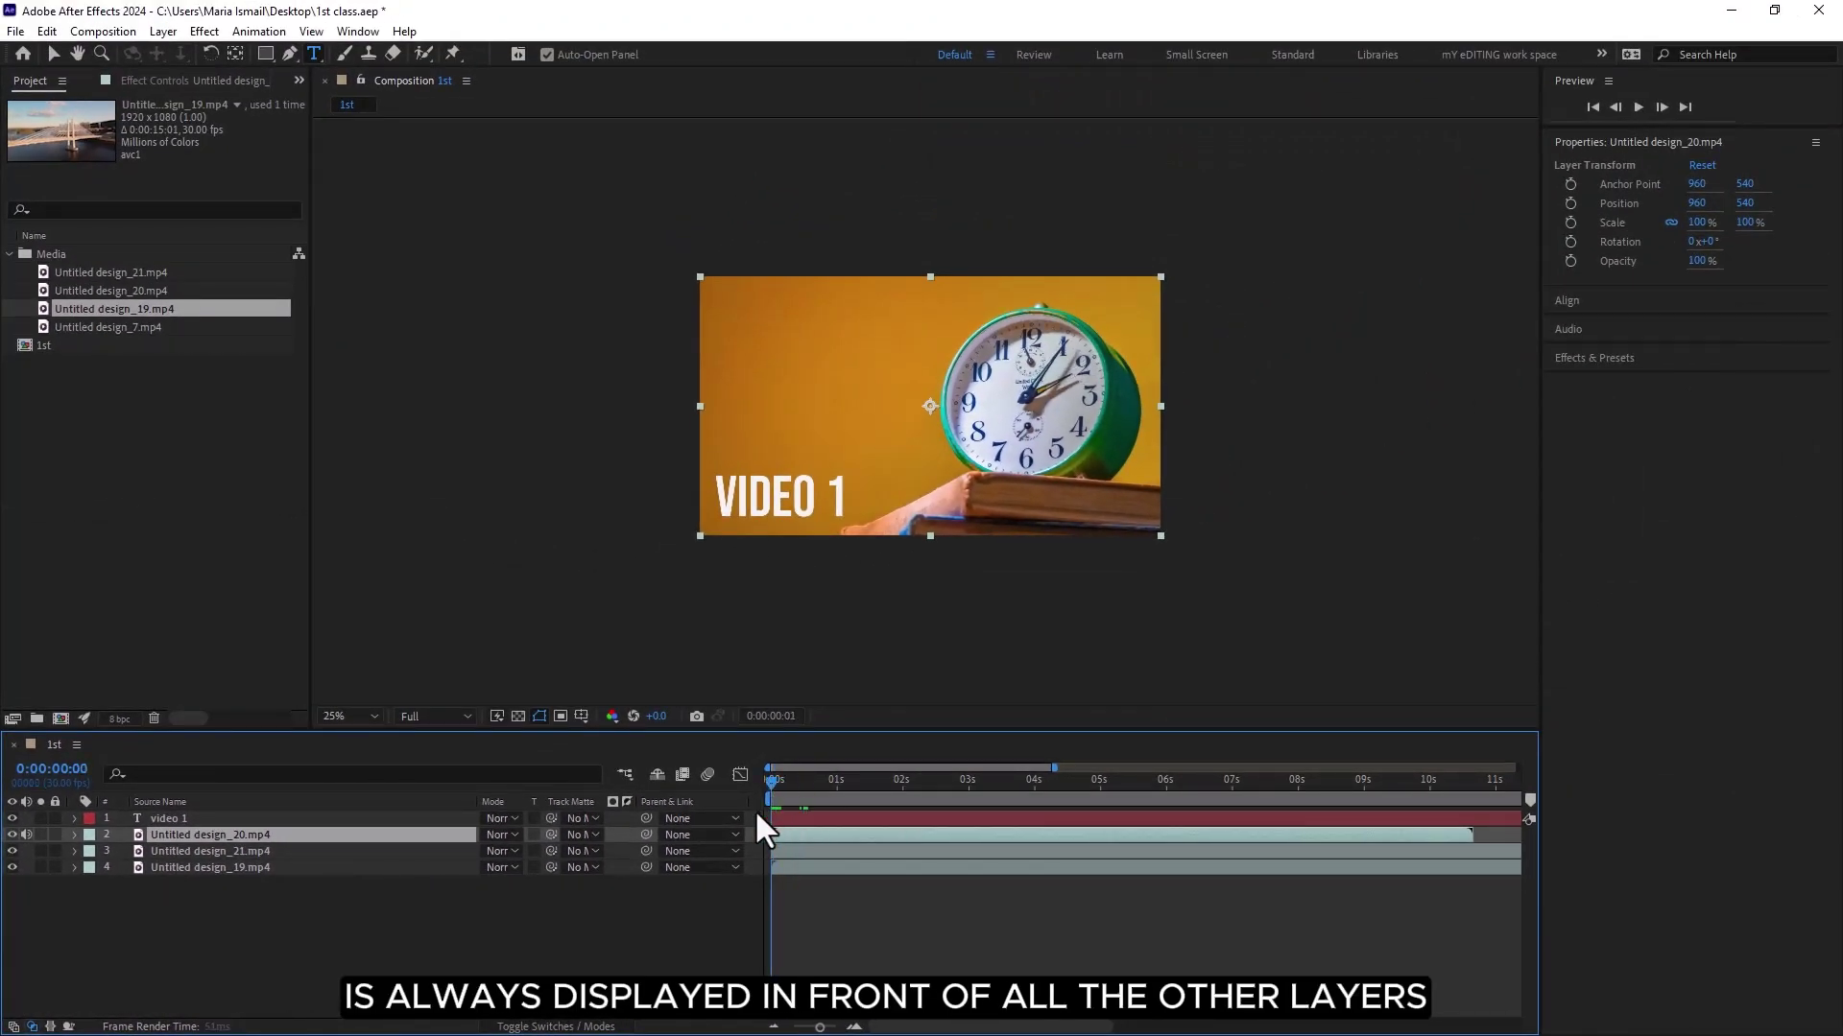
pyautogui.click(205, 836)
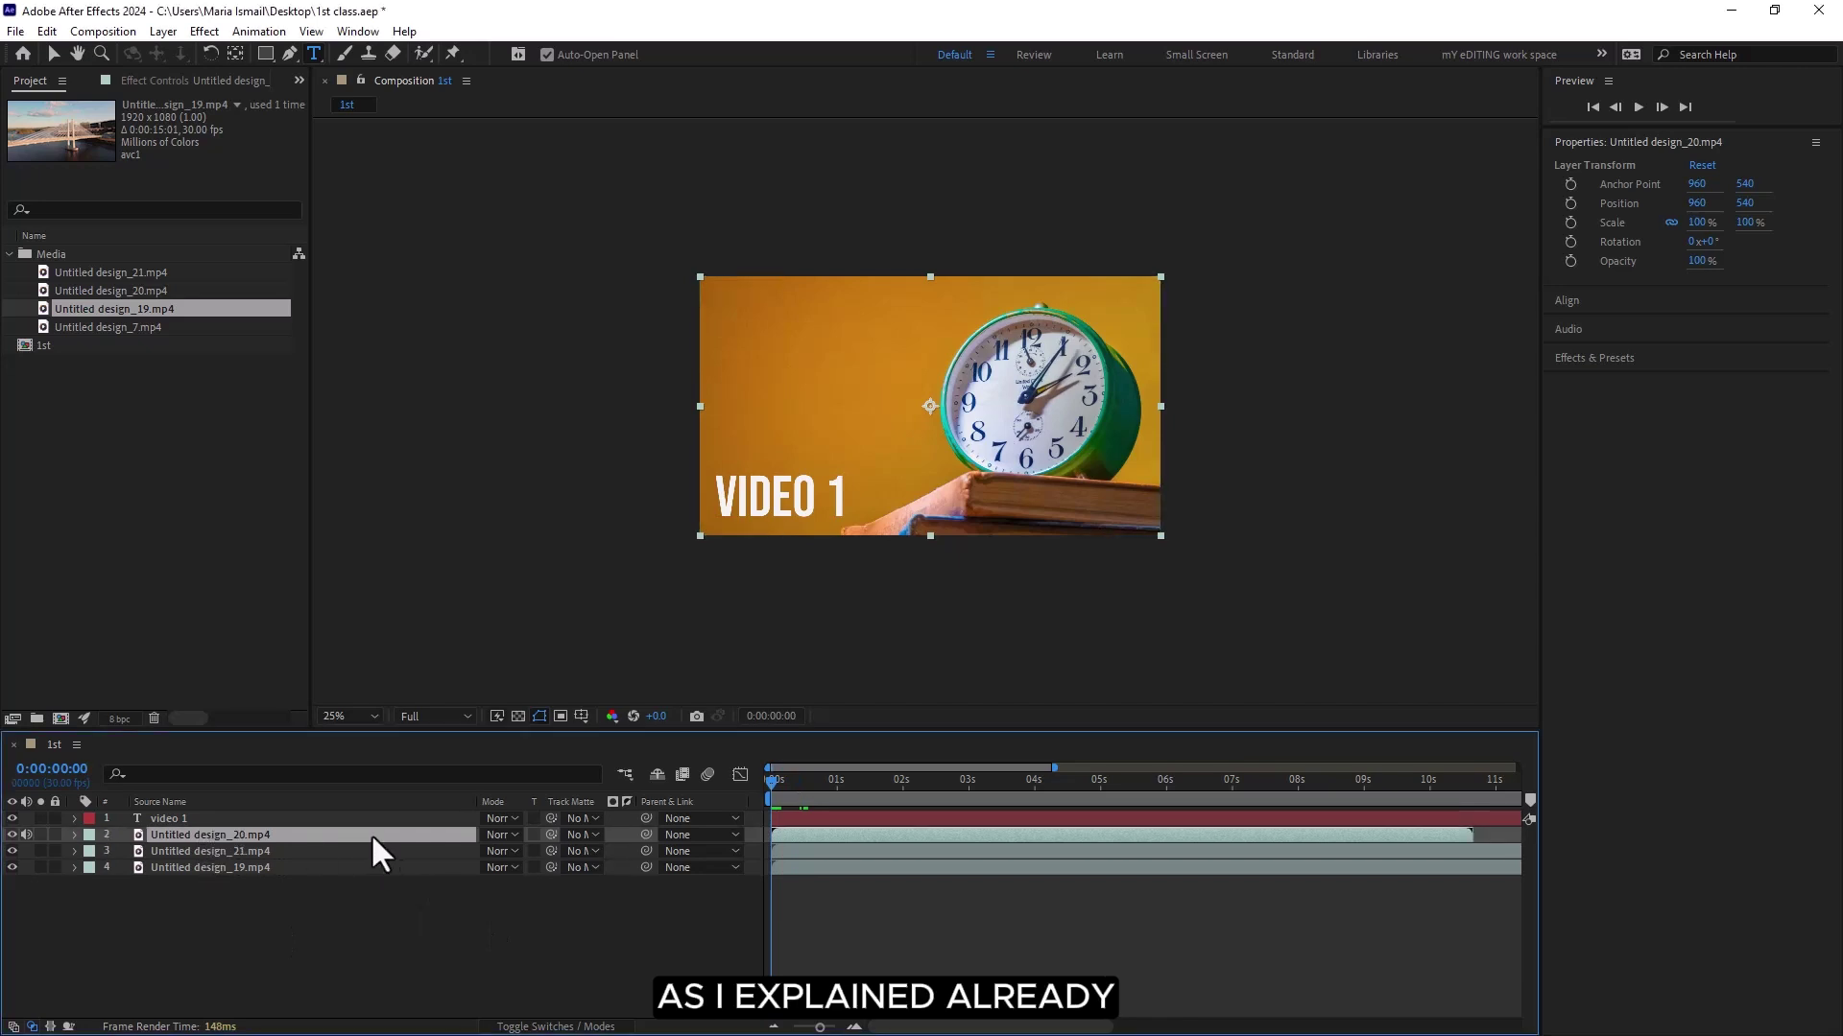
pyautogui.moveTo(439, 868); pyautogui.dragTo(432, 833)
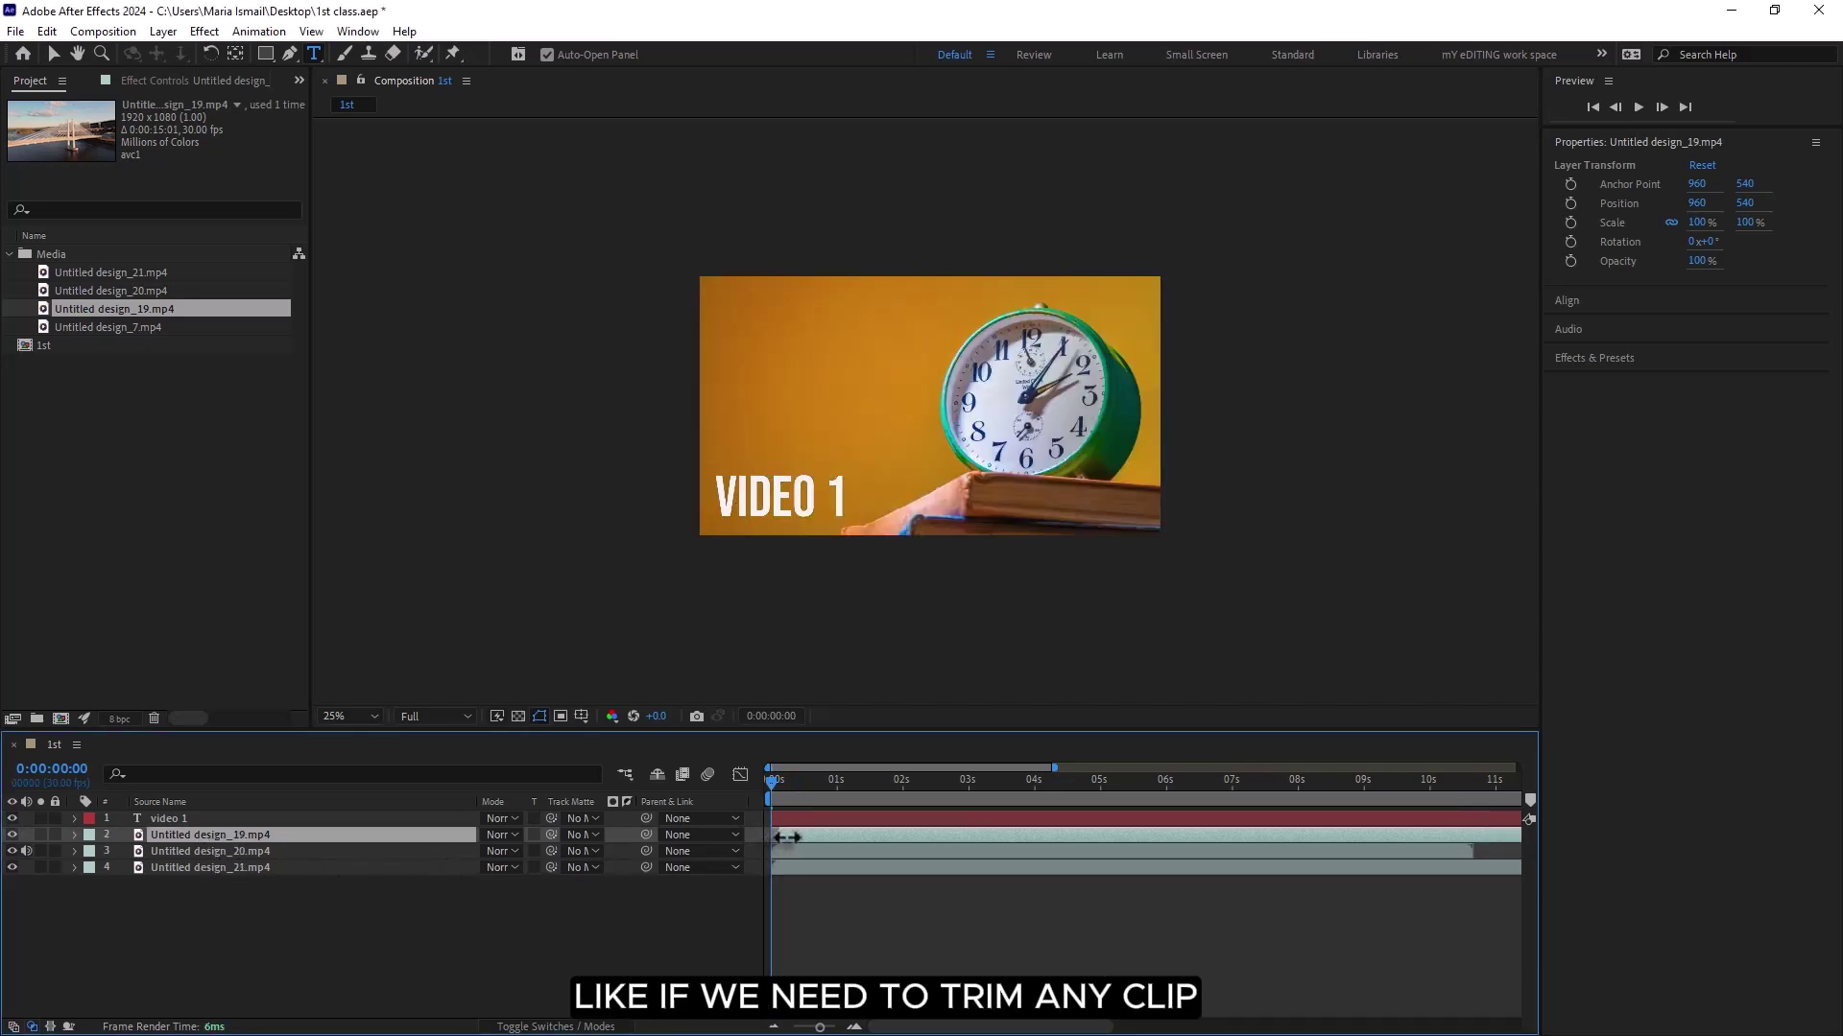
# - Trim the end of the Untitled design_19.mp4 layer to about 3 s and move Untitled design_20.mp4 to start right after it
pyautogui.moveTo(1075, 1027); pyautogui.dragTo(1144, 1027)
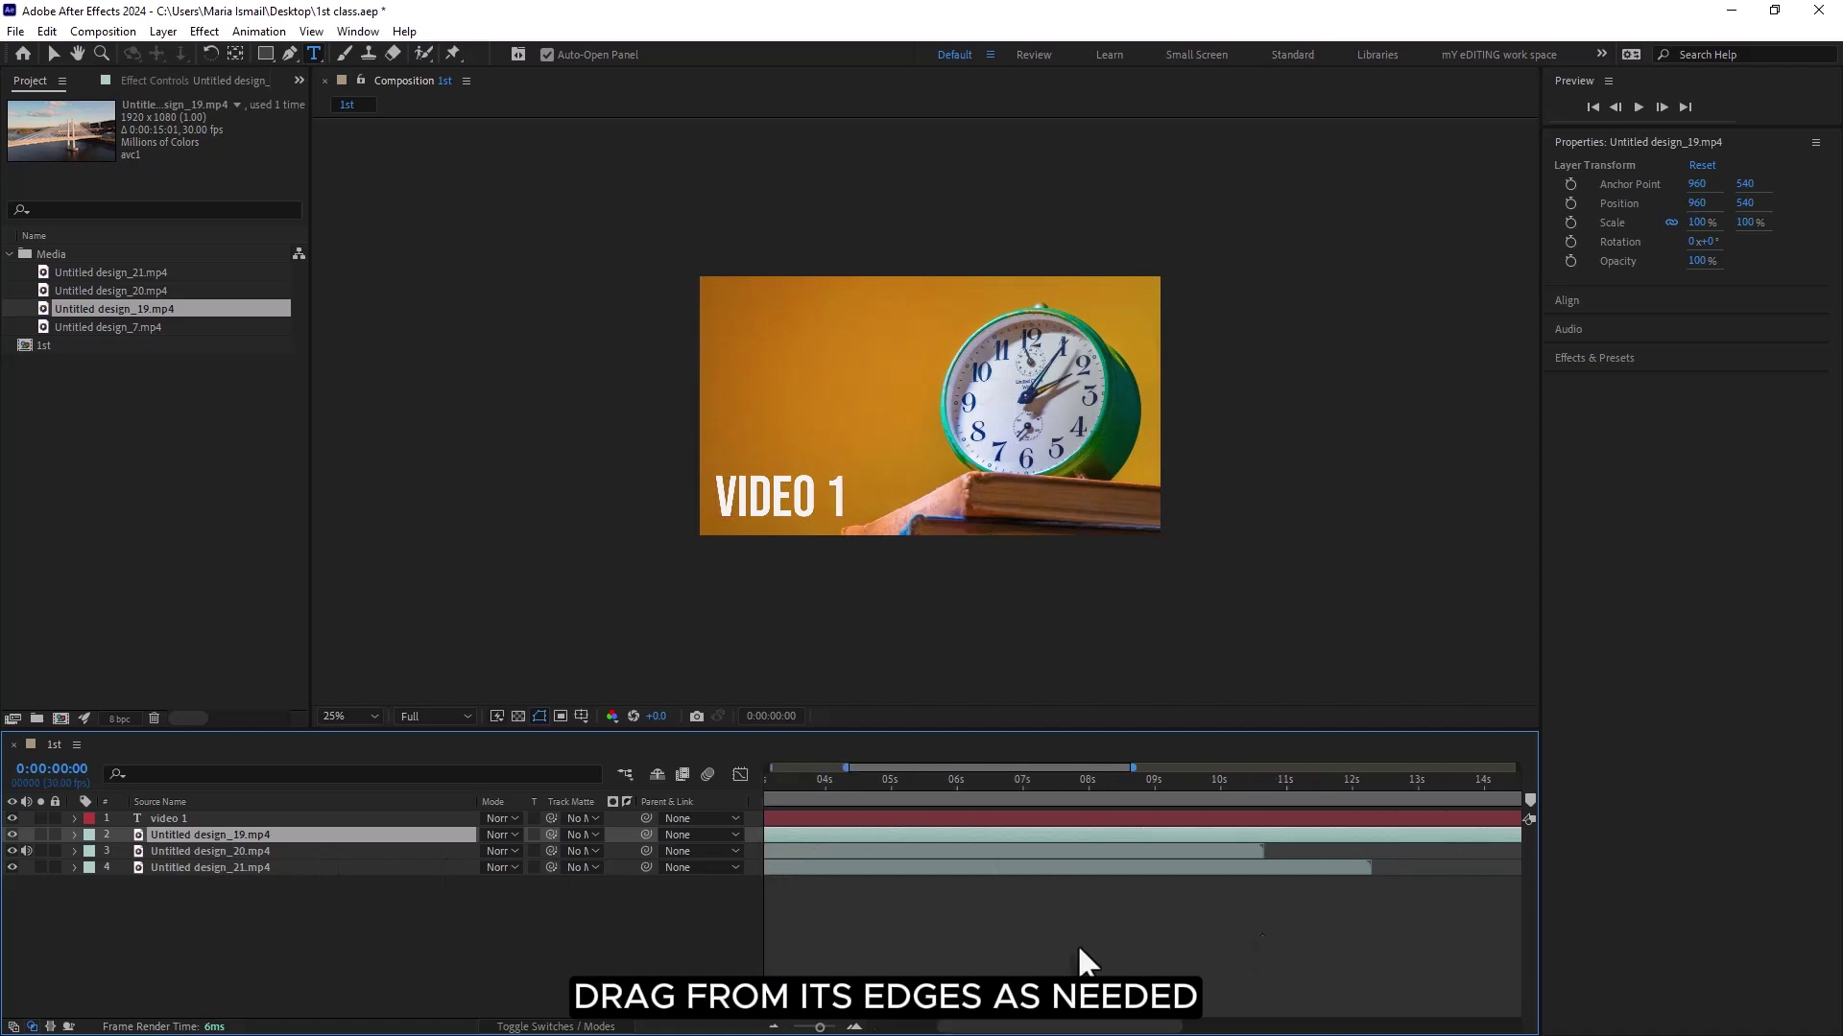
pyautogui.moveTo(1161, 835); pyautogui.dragTo(768, 852)
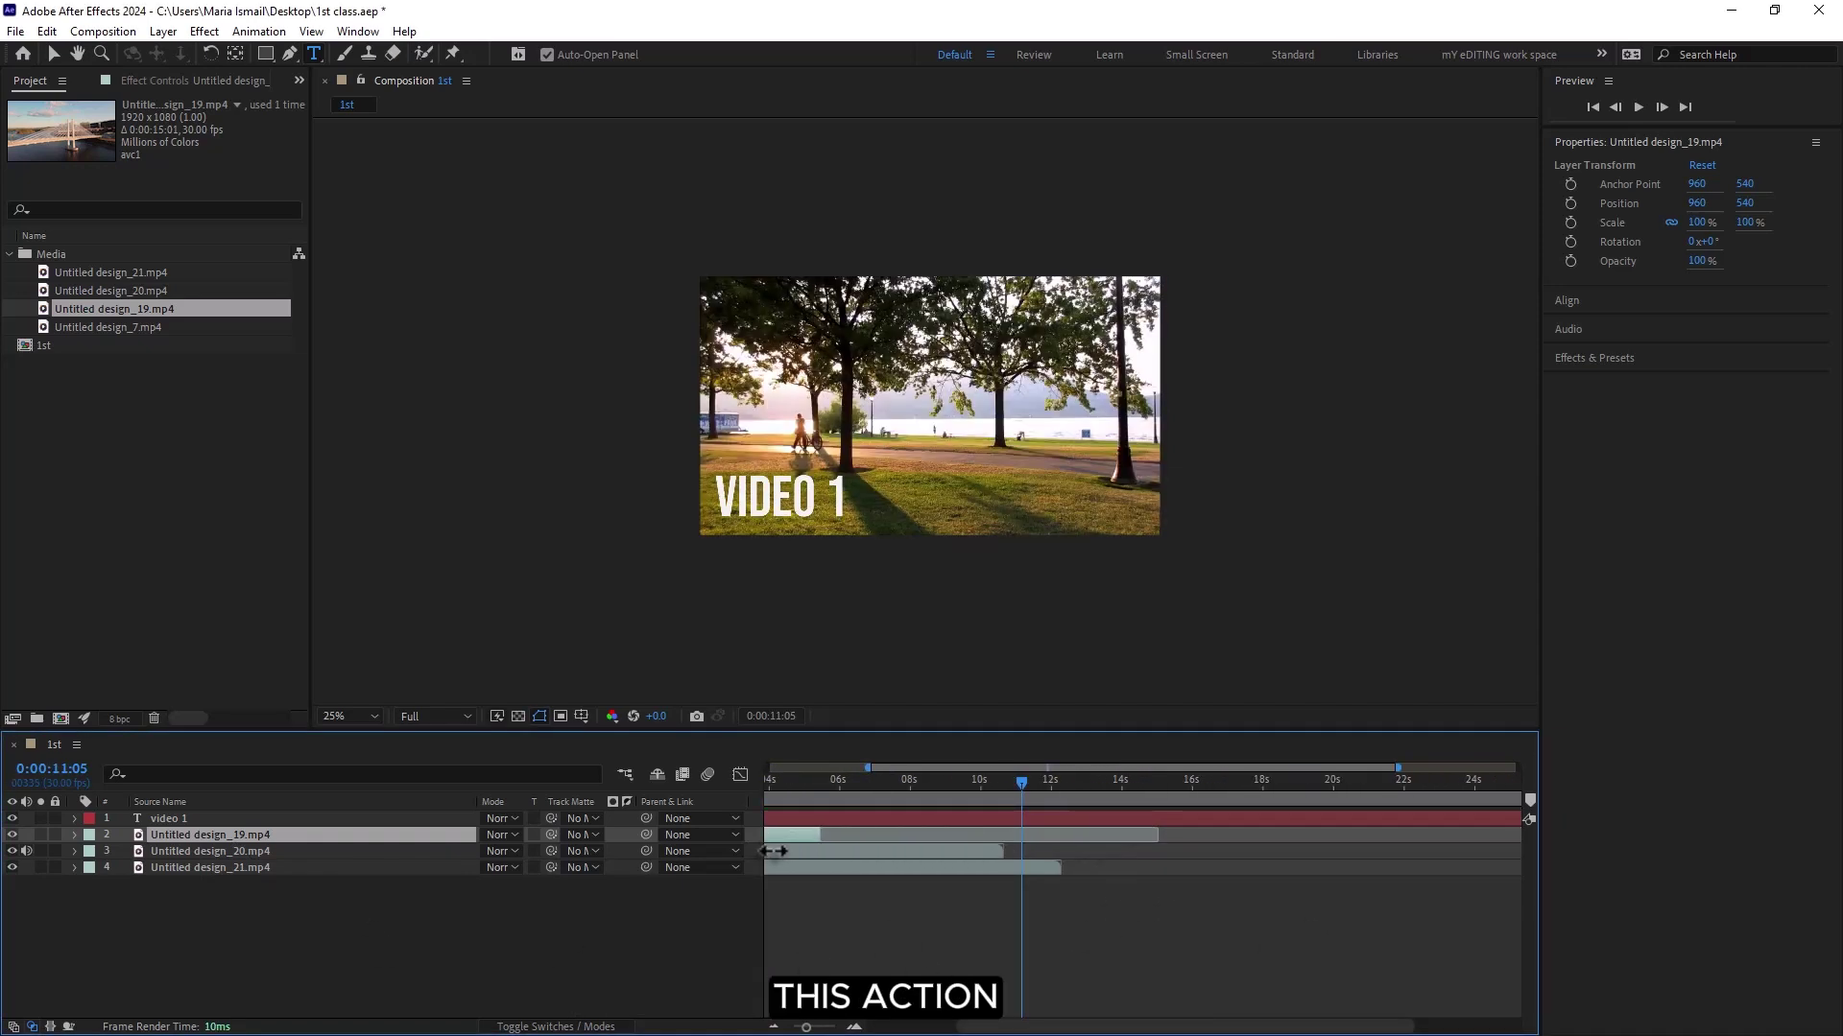
pyautogui.moveTo(1012, 1027); pyautogui.dragTo(939, 1024)
pyautogui.click(770, 783)
pyautogui.moveTo(860, 837); pyautogui.dragTo(893, 854)
# - Trim the end of the Untitled design_20.mp4 layer at about 6 s and move Untitled design_21.mp4 to start there
pyautogui.moveTo(771, 783); pyautogui.dragTo(888, 787)
pyautogui.moveTo(777, 867); pyautogui.dragTo(1017, 862)
pyautogui.click(982, 852)
pyautogui.hotkey('alt', ']')
pyautogui.moveTo(977, 780); pyautogui.dragTo(1048, 826)
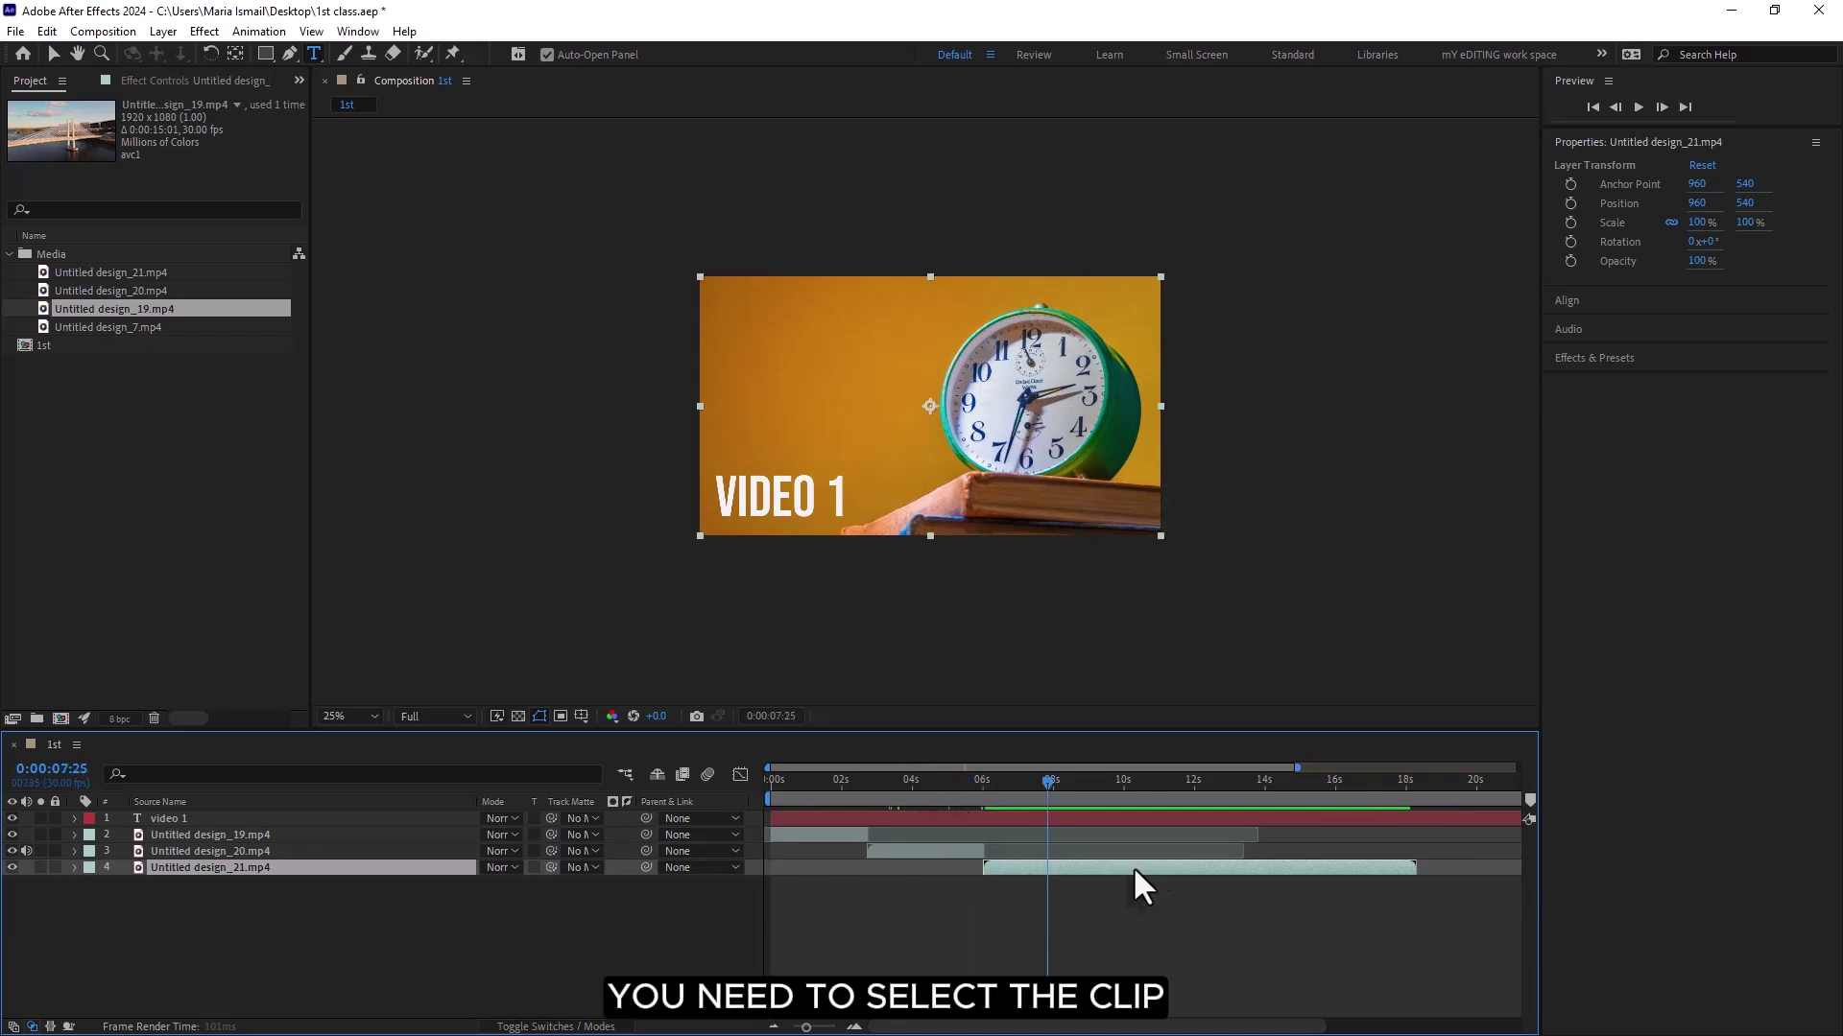
# - Try time-stretching the Untitled design_21.mp4 layer with a stretch factor of 140%
pyautogui.rightClick(1137, 861)
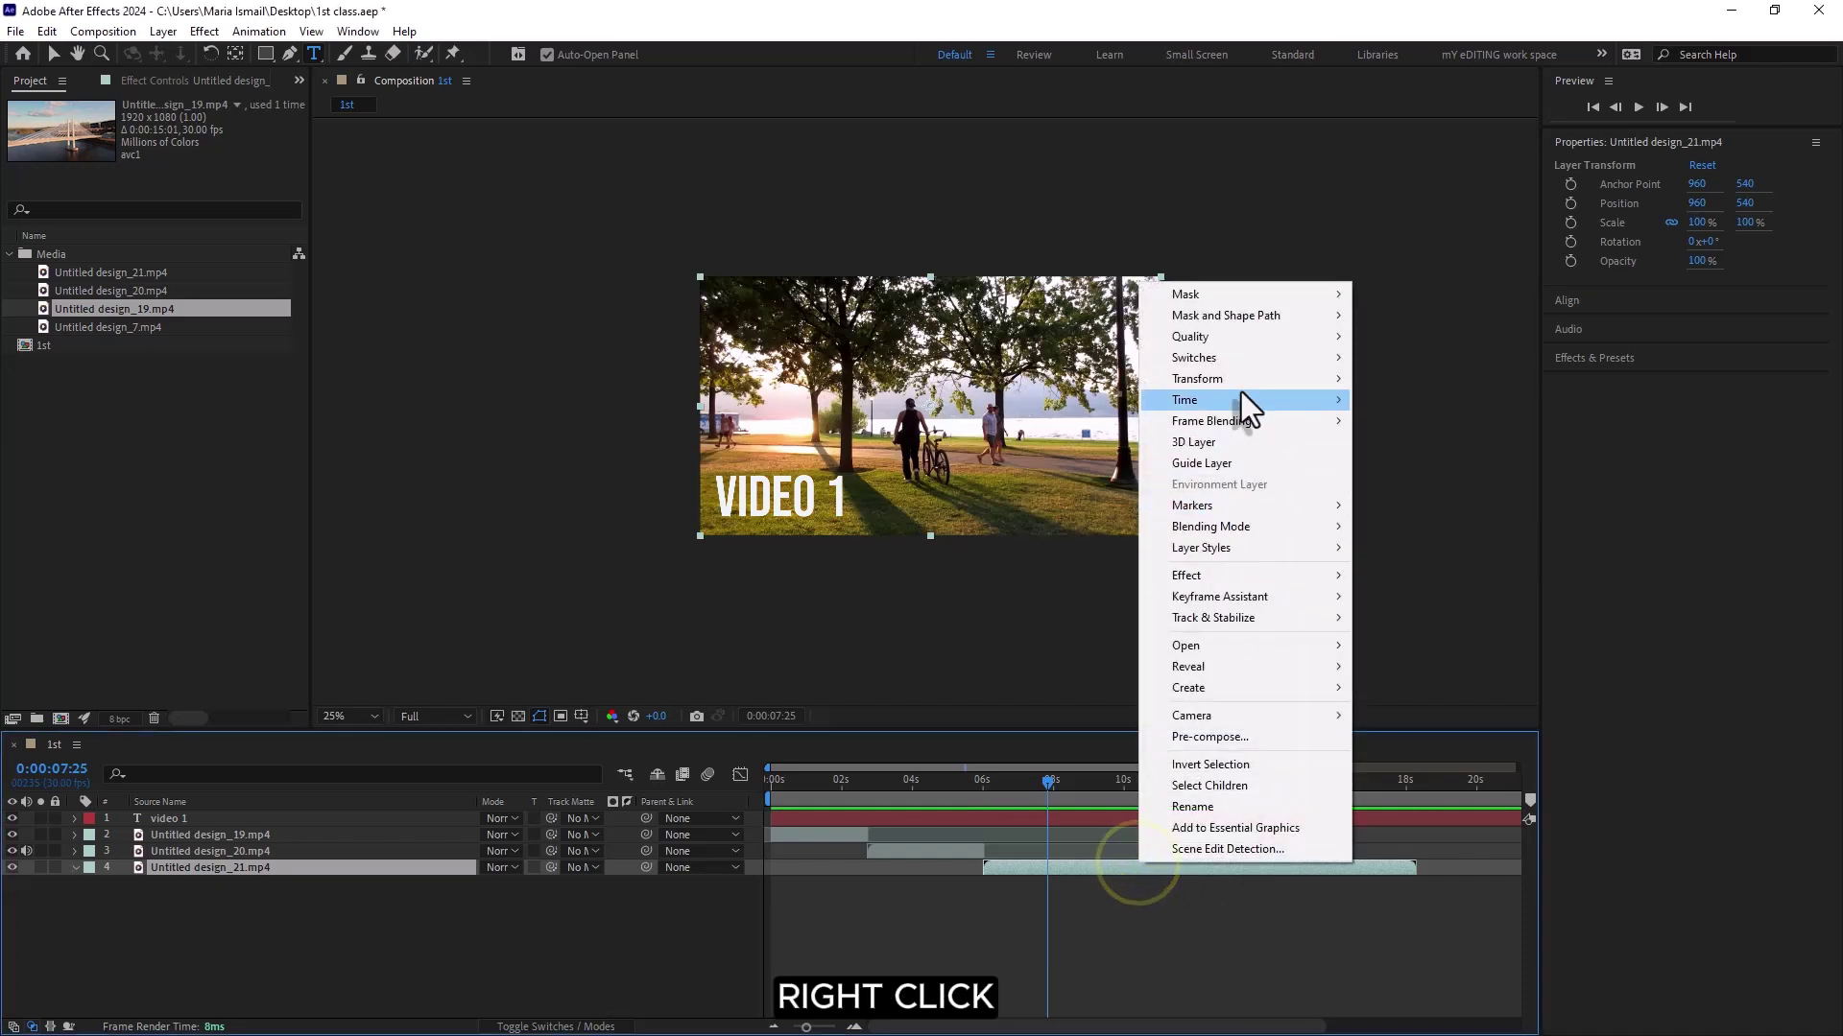
pyautogui.moveTo(1240, 397)
pyautogui.click(1443, 441)
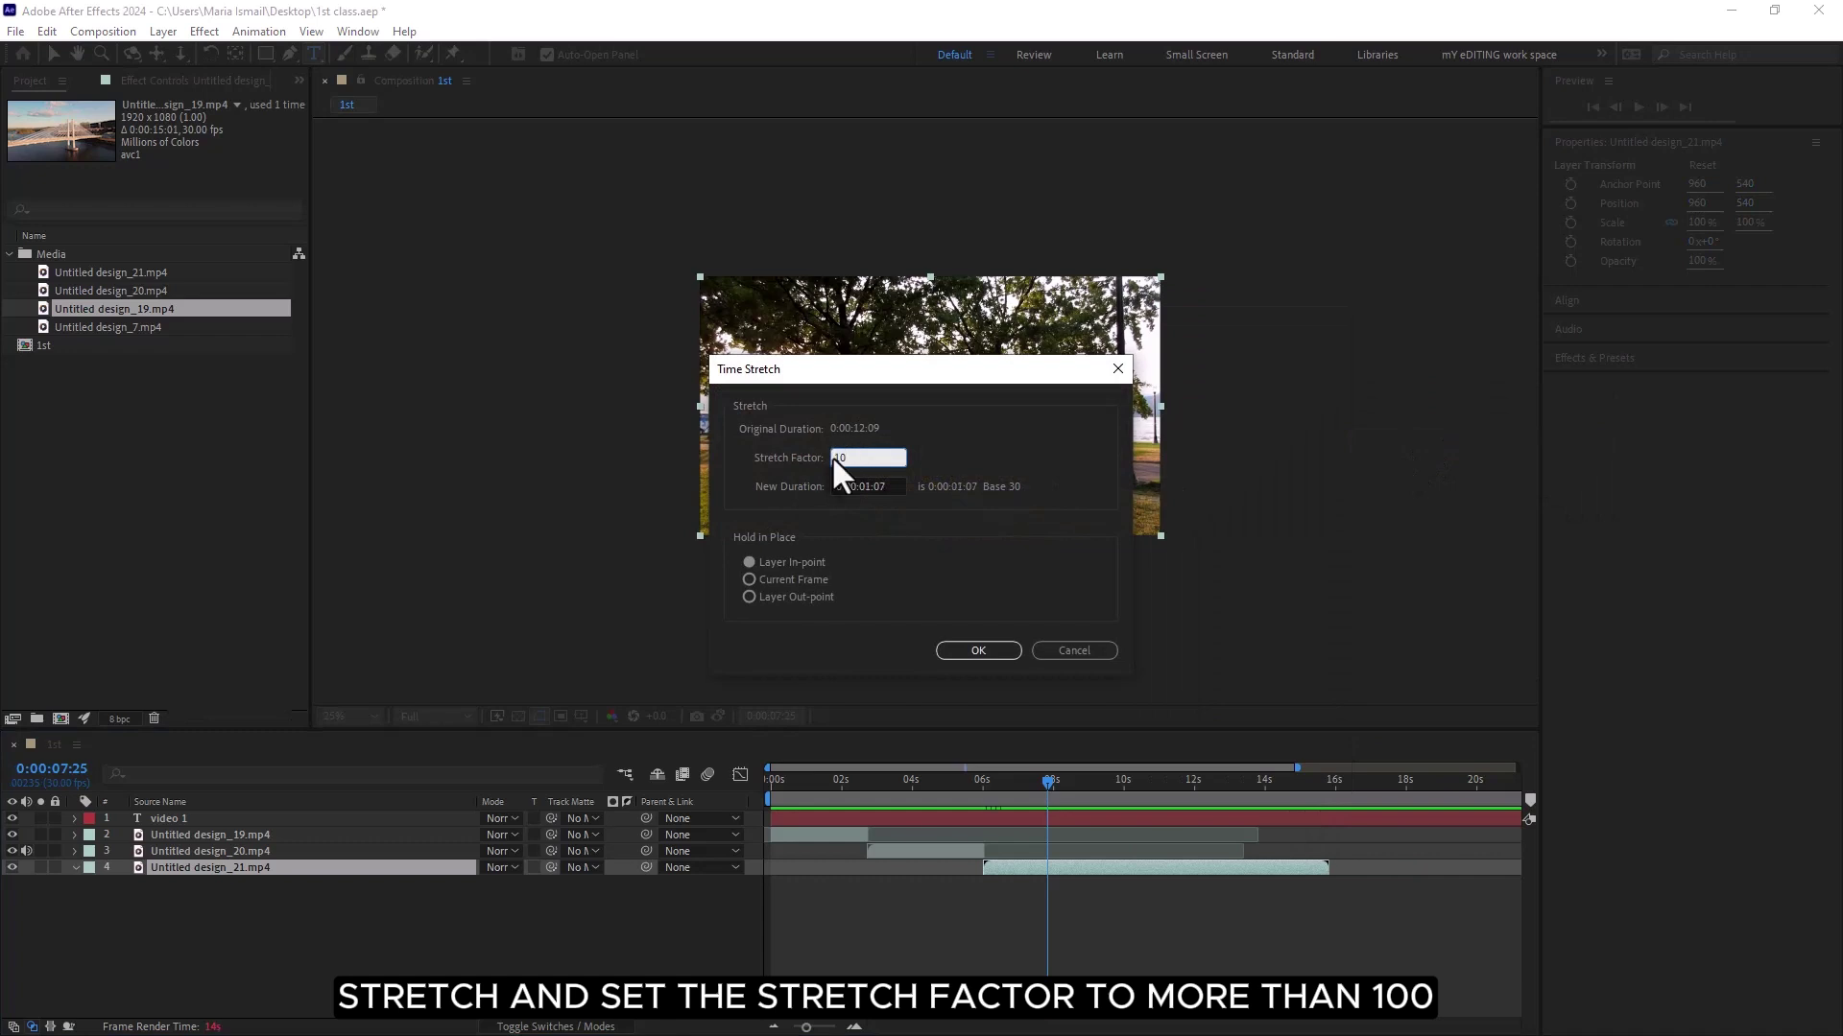
pyautogui.write('140')
pyautogui.press('Return')
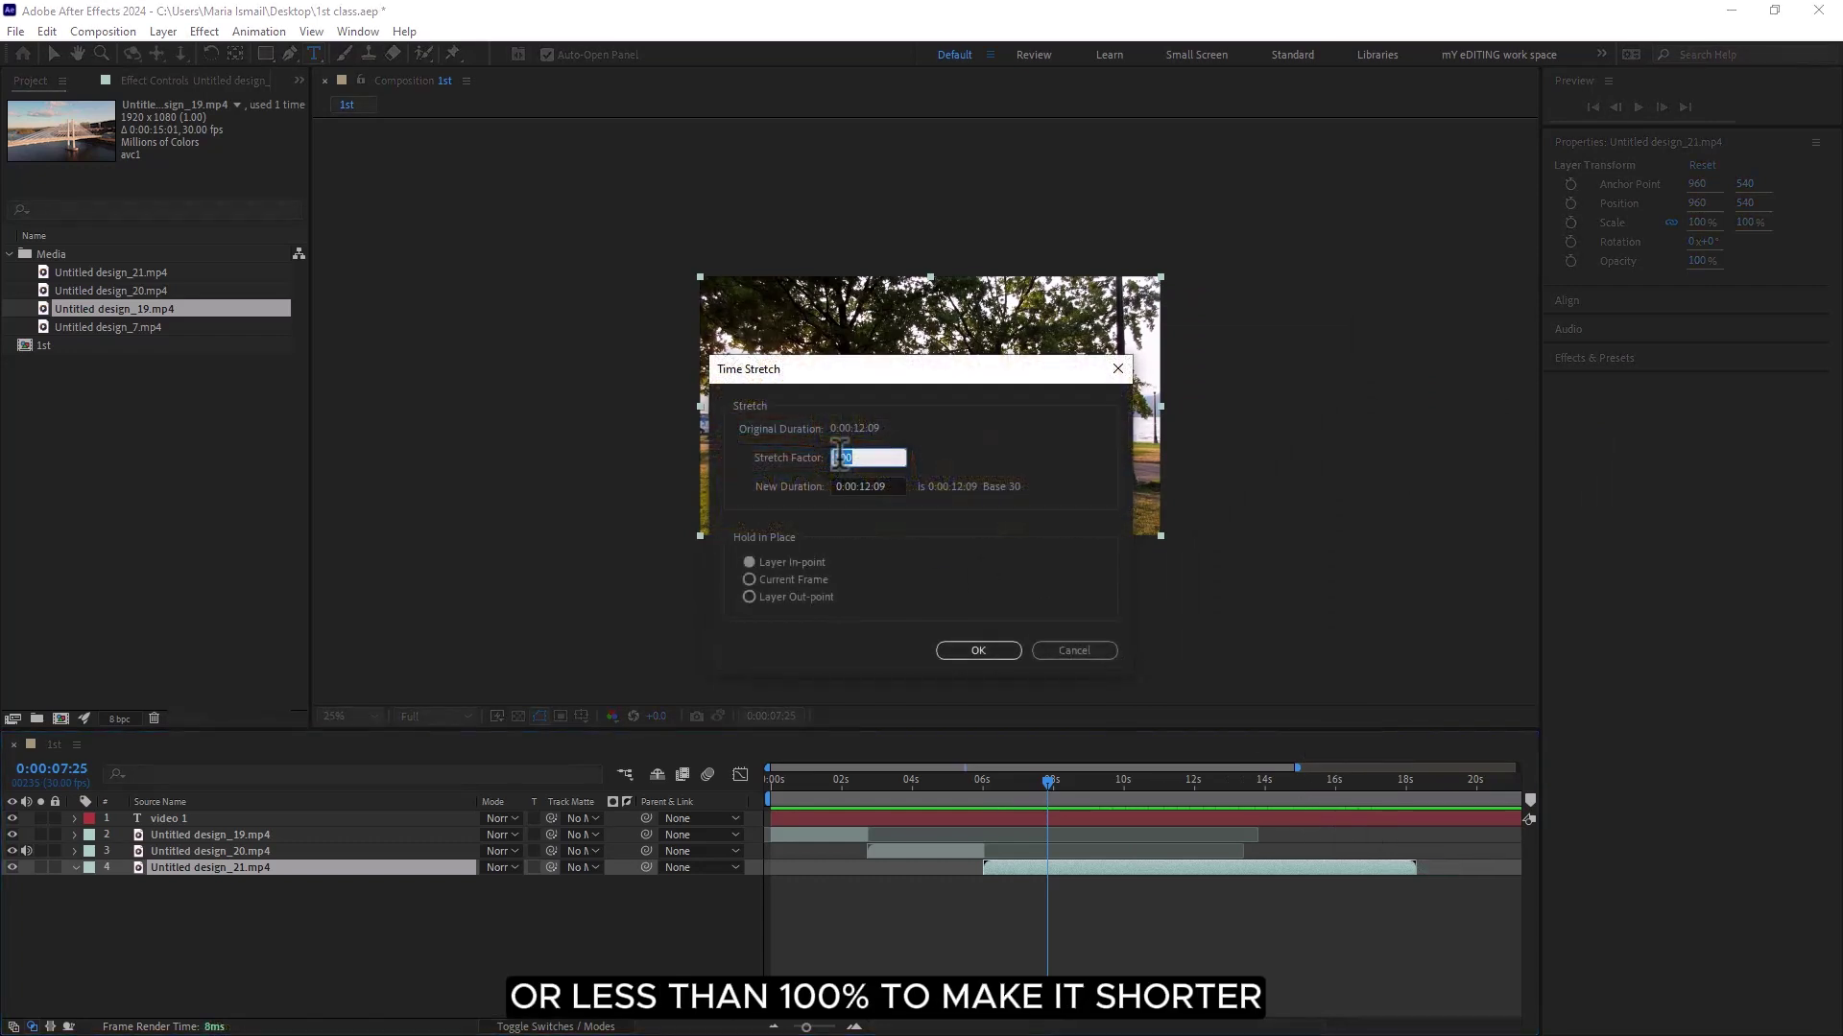
pyautogui.press('Return')
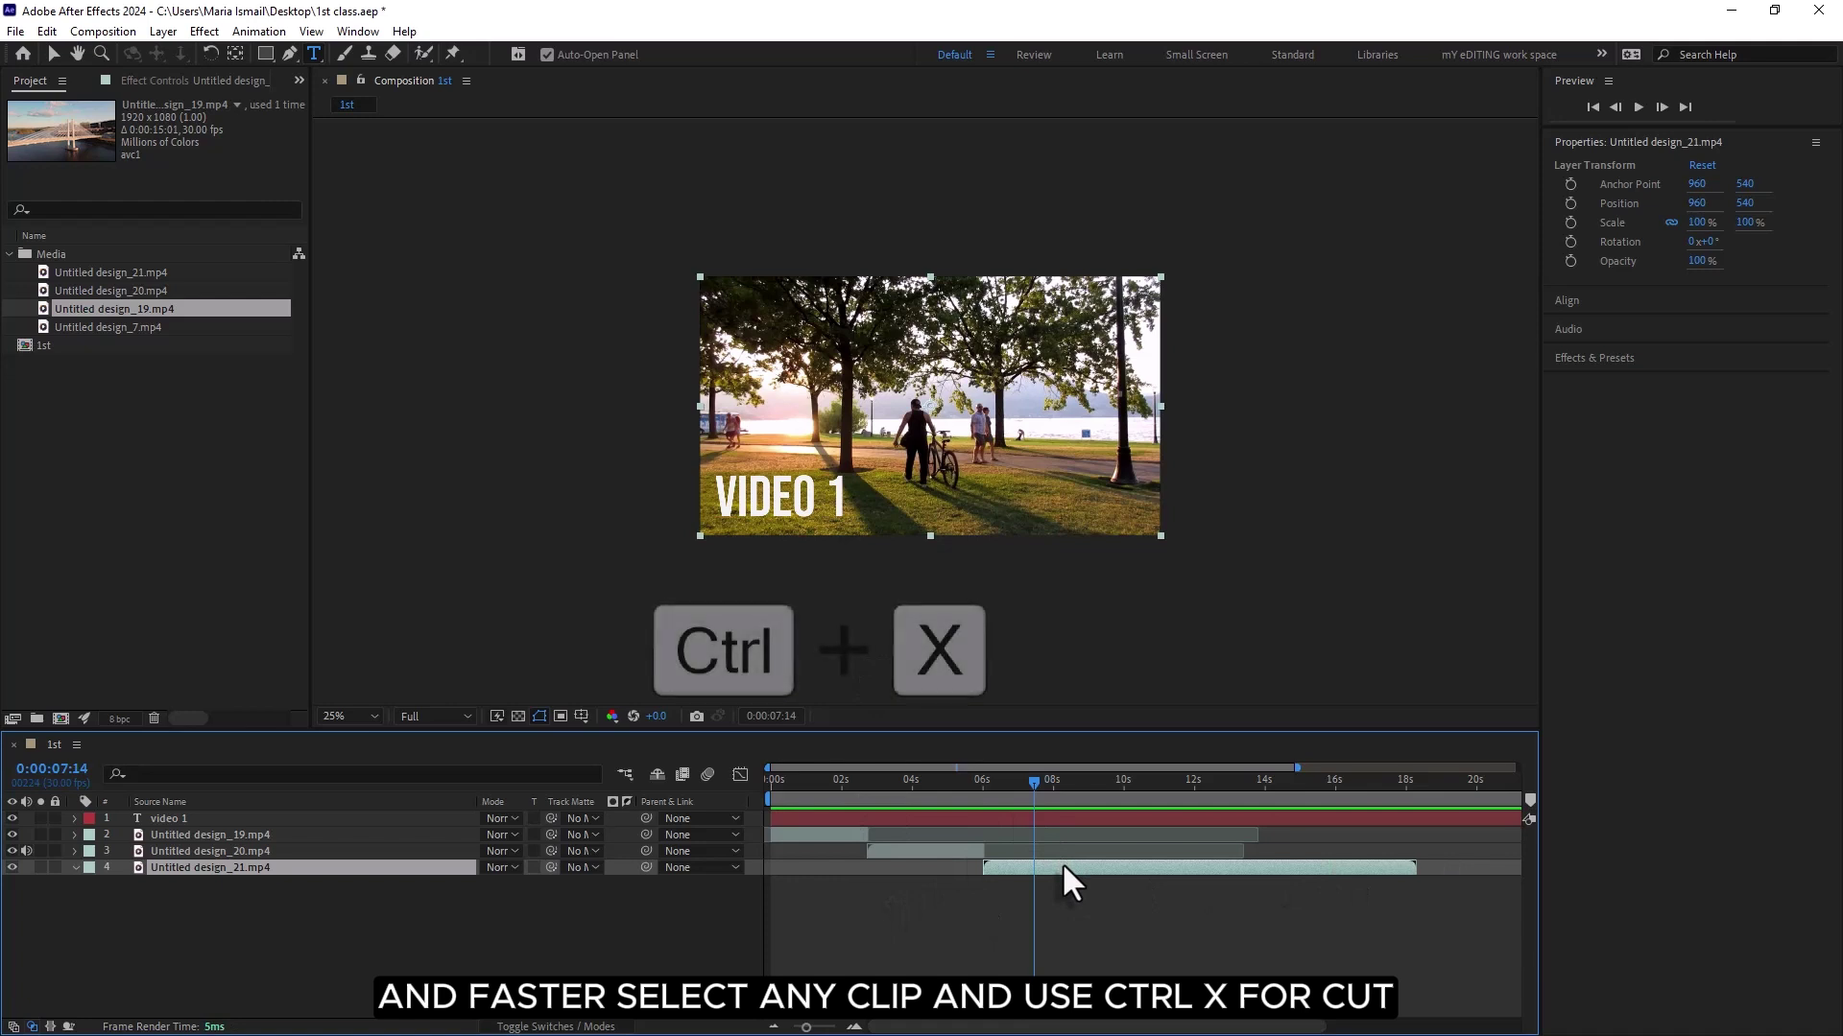
# - Try cutting and pasting clips in the timeline, and delete the extra Untitled design_20.mp4 layer
pyautogui.hotkey('ctrl', 'x')
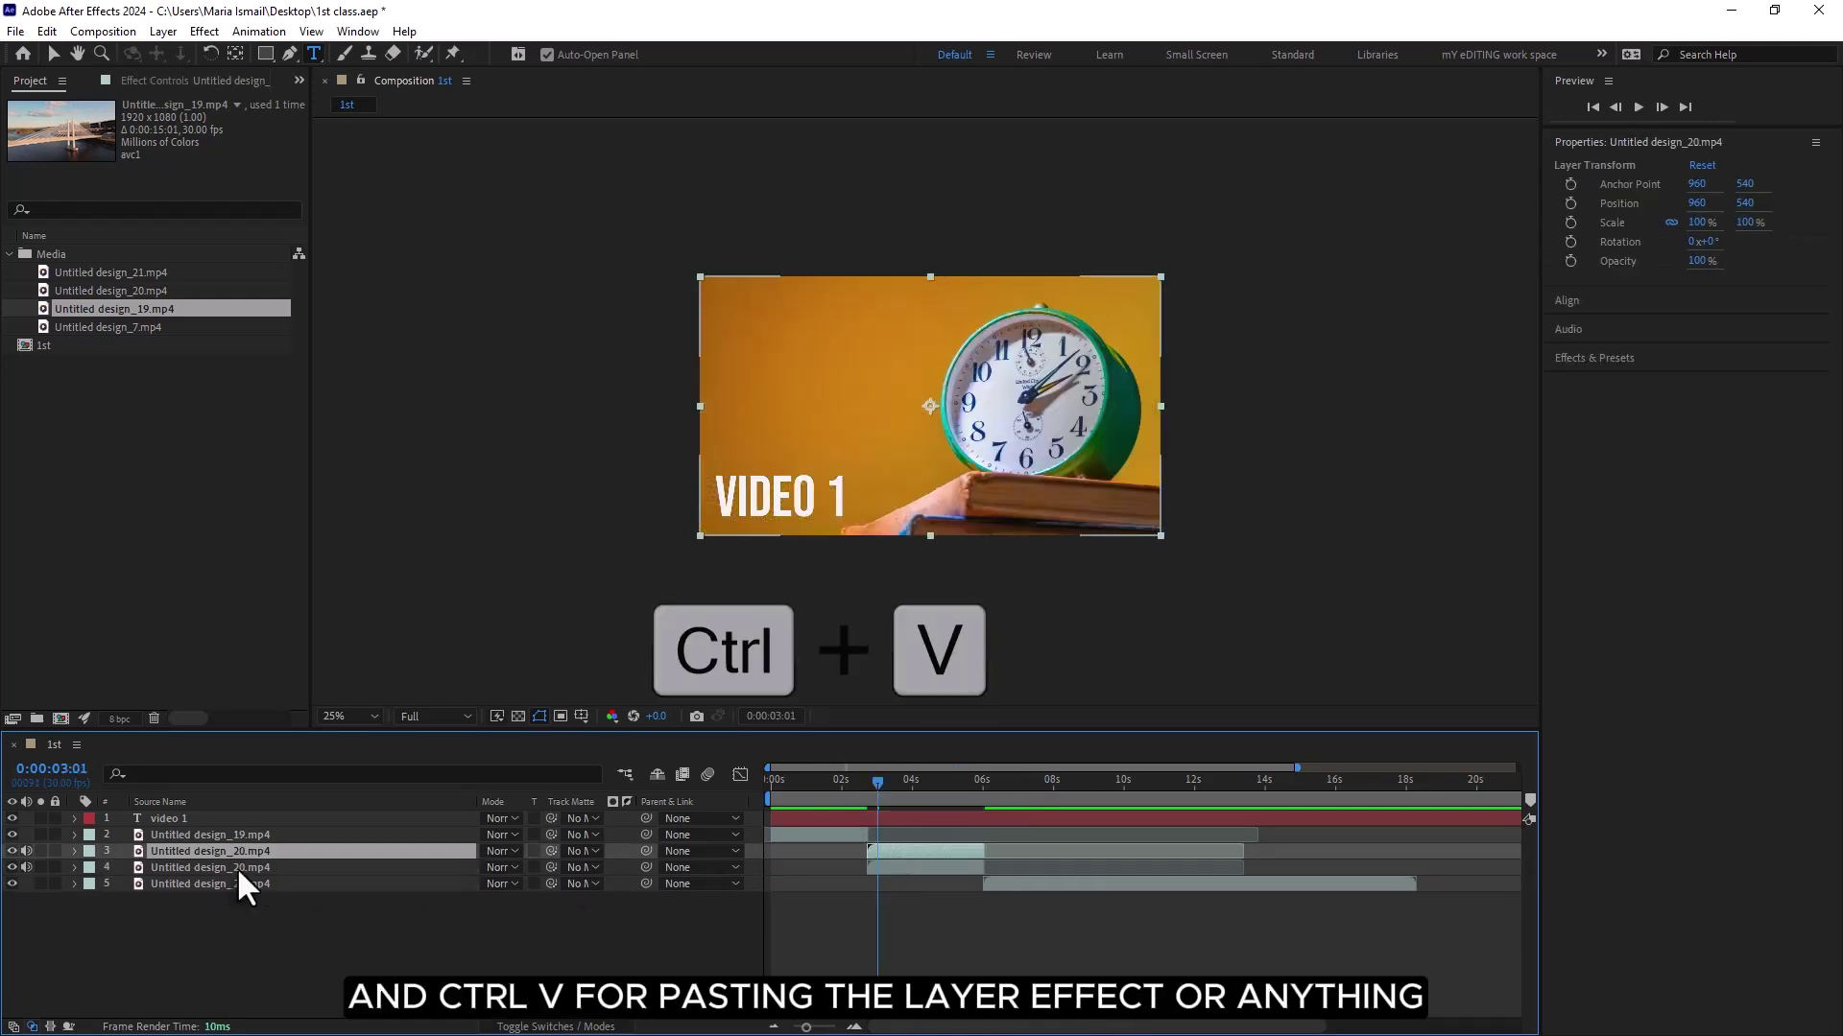
pyautogui.click(242, 867)
pyautogui.click(233, 852)
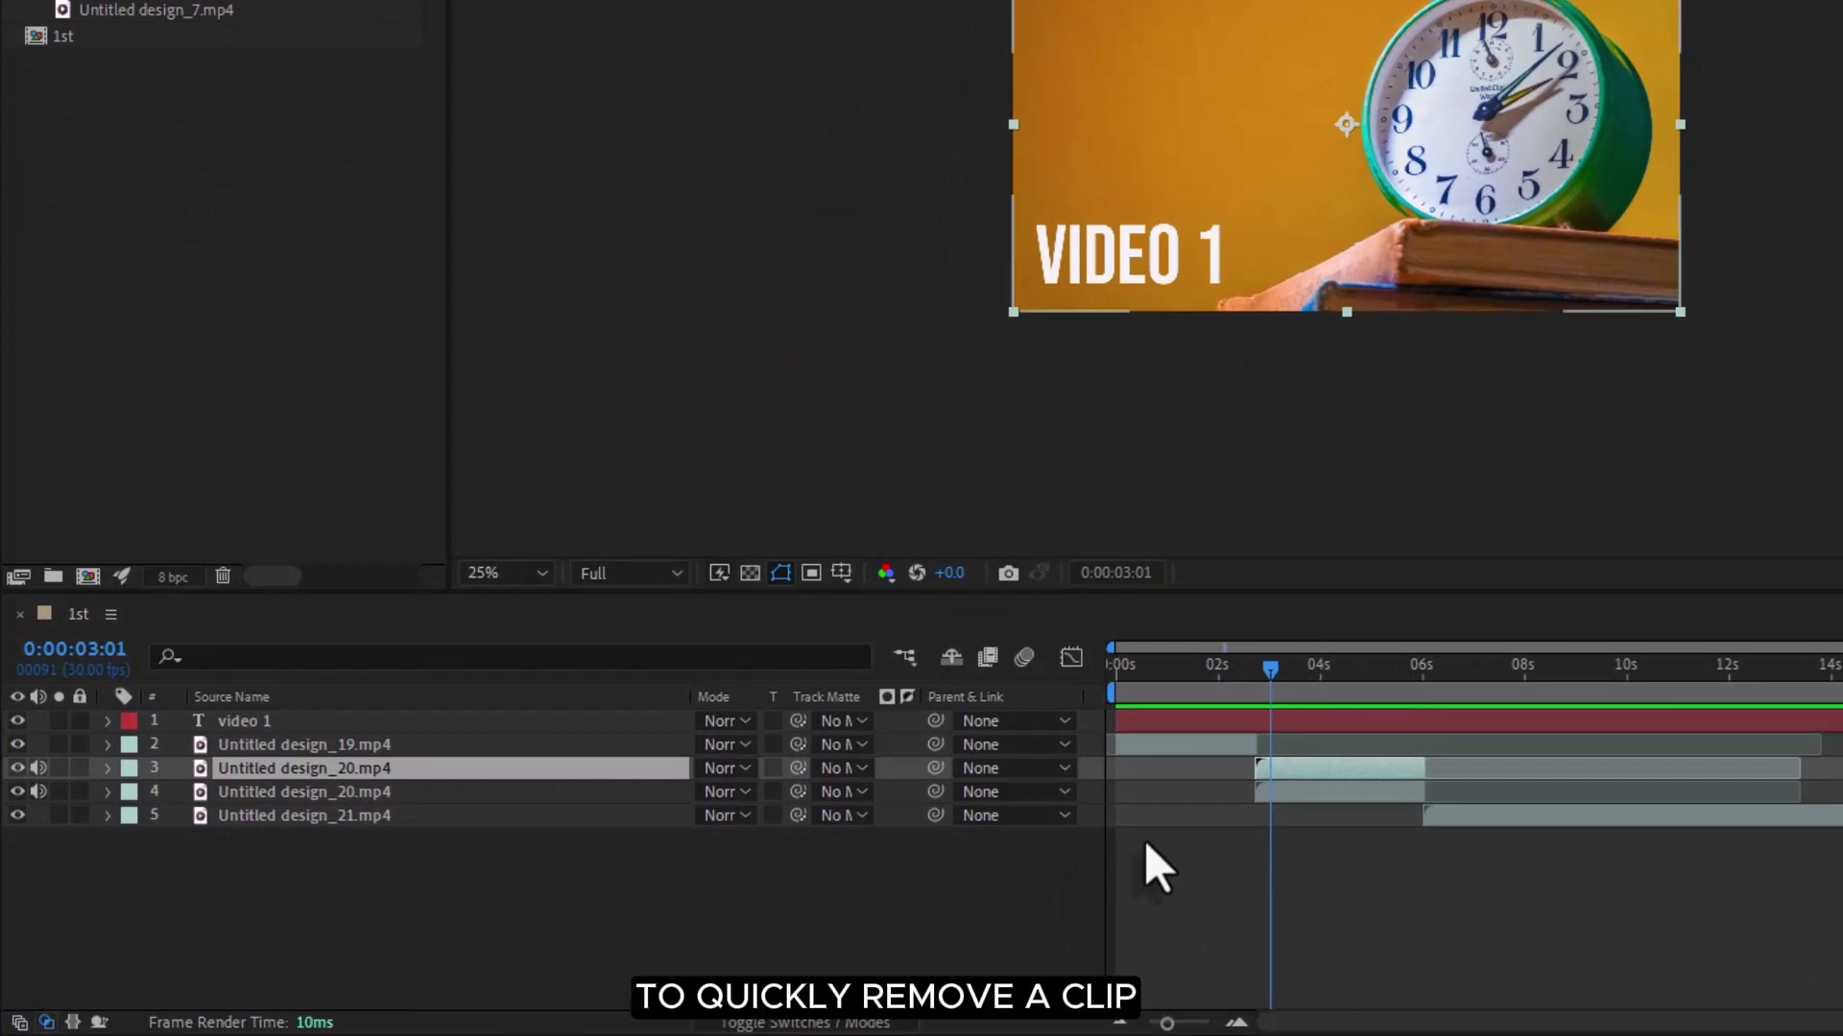
pyautogui.click(1351, 775)
pyautogui.press('Delete')
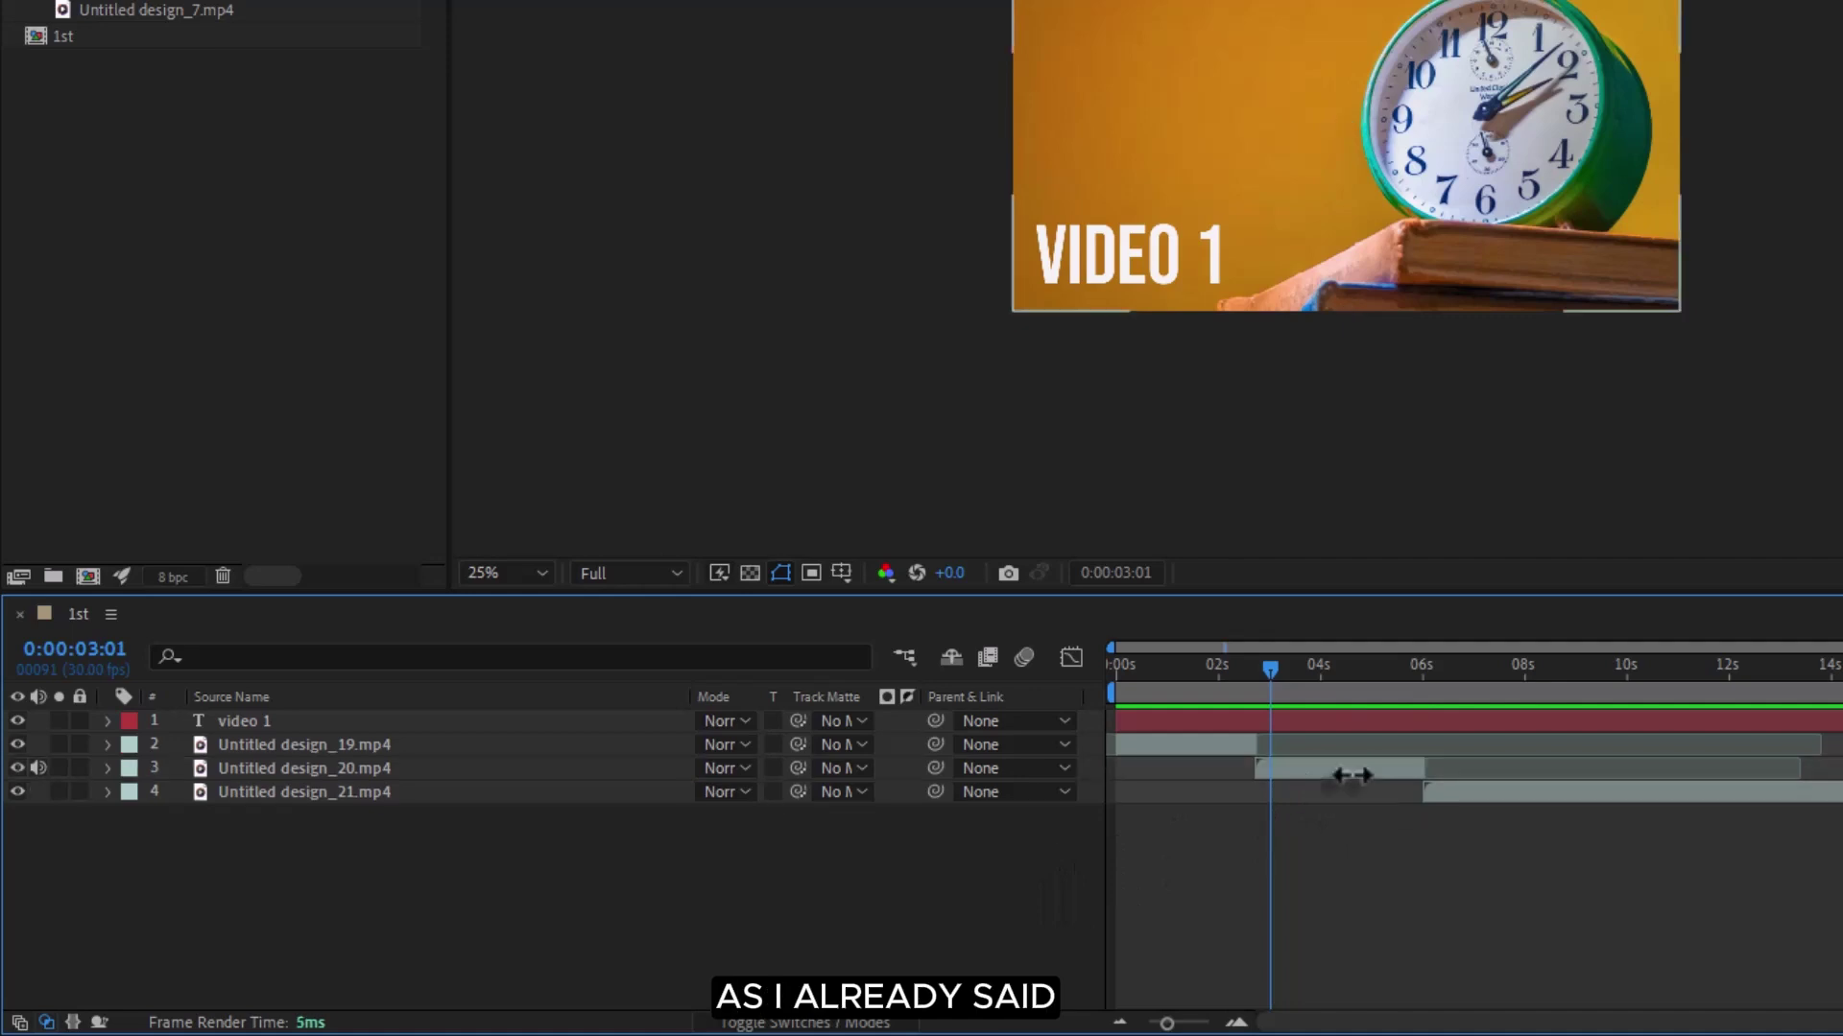
pyautogui.click(1351, 776)
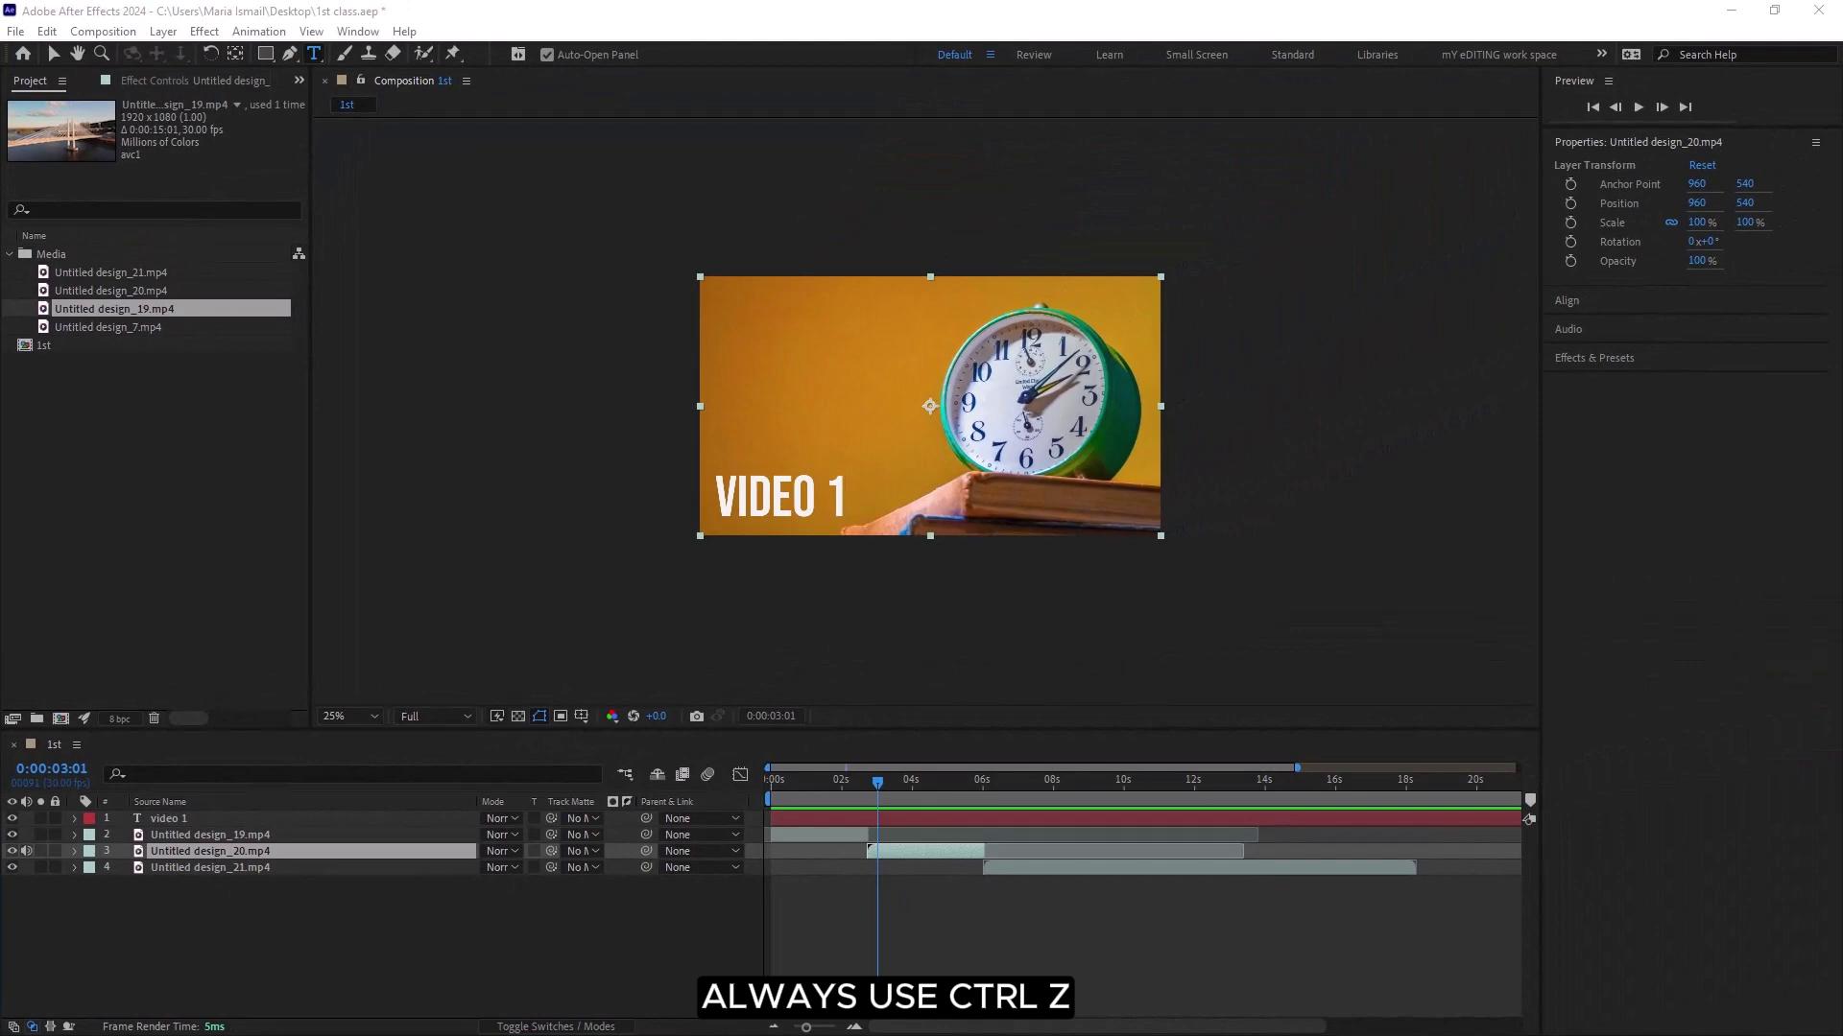
pyautogui.click(1042, 866)
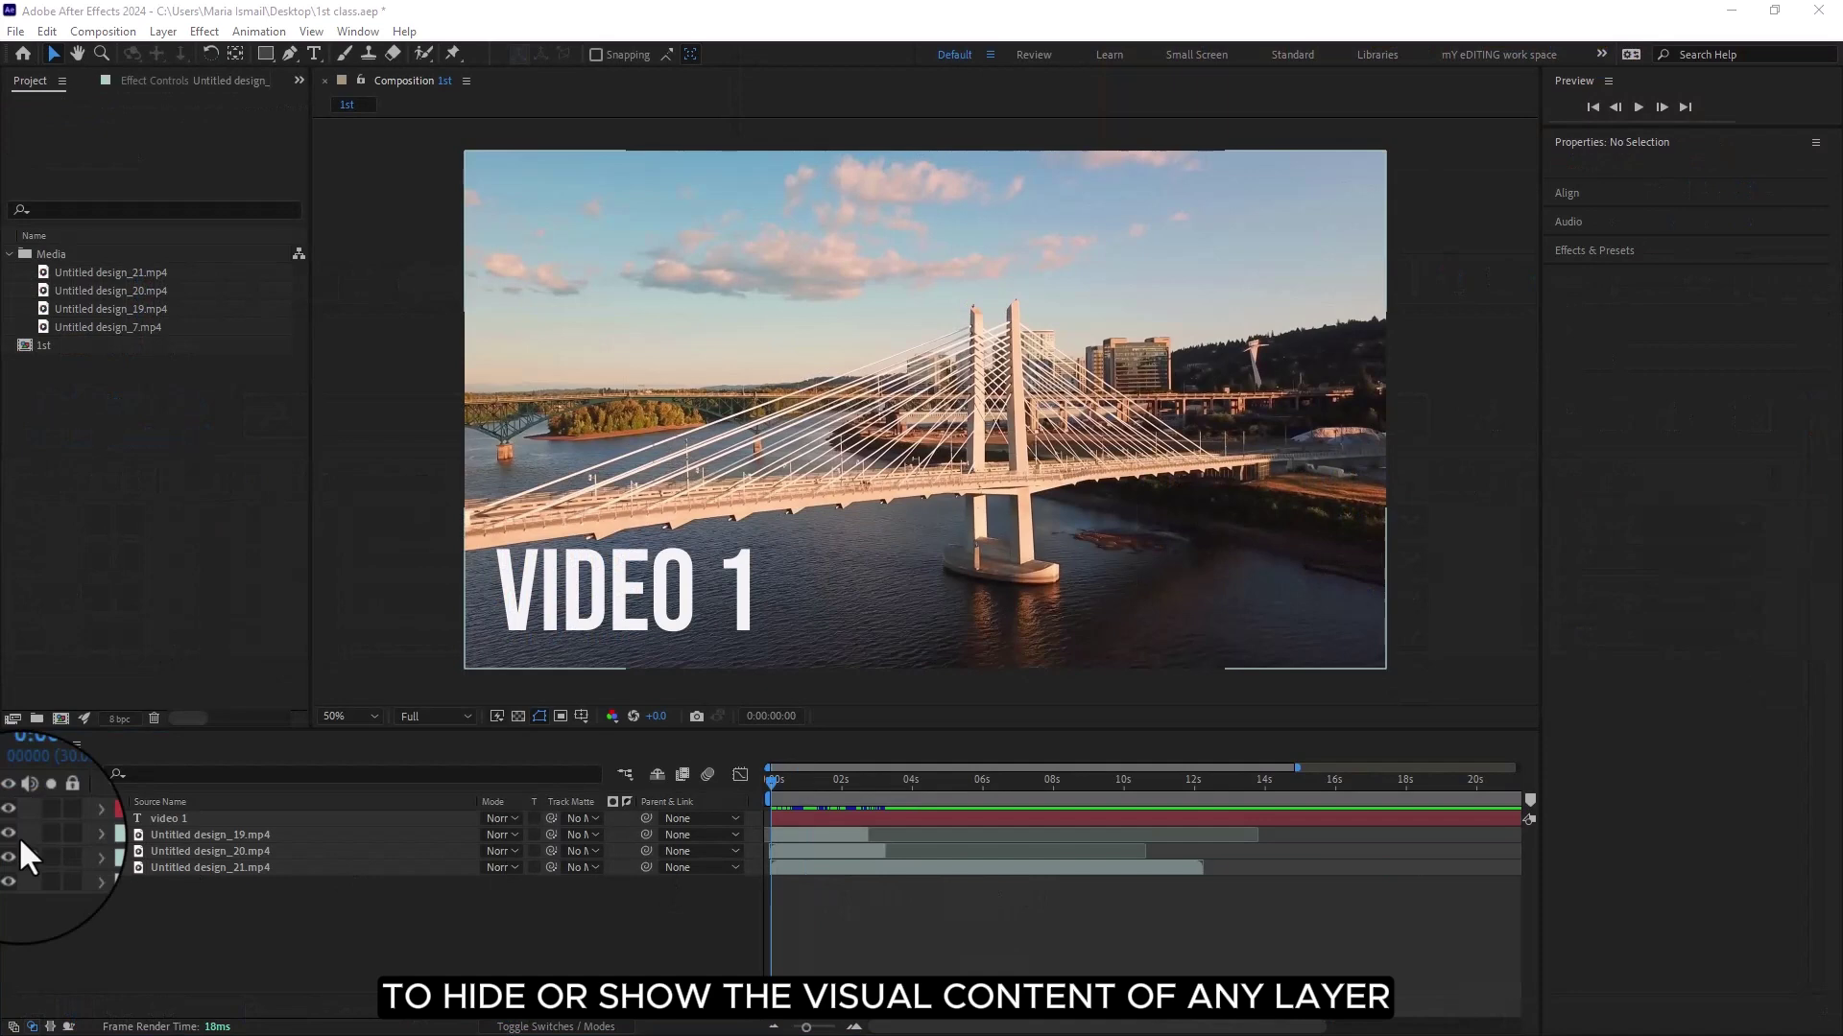
# - Try the visibility switch on the Untitled design_19.mp4 layer and the audio and solo switches on the Untitled design_20.mp4 layer
pyautogui.click(10, 834)
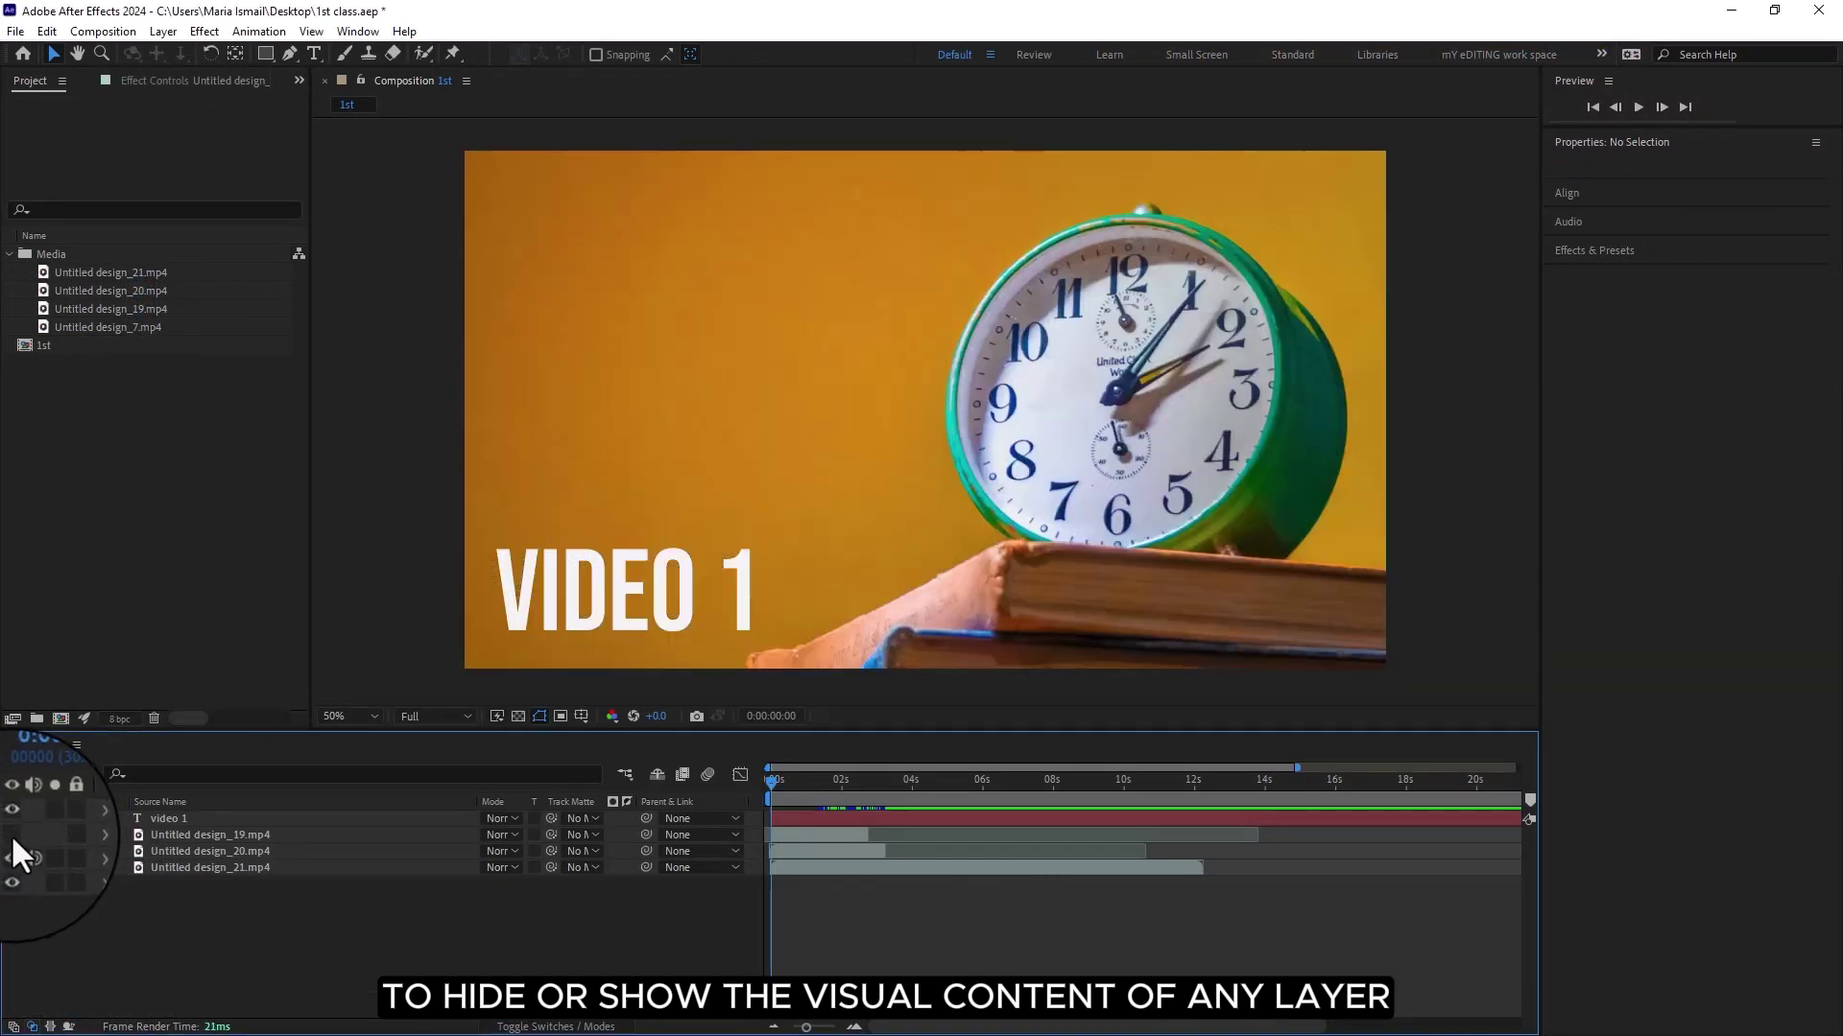
pyautogui.click(11, 834)
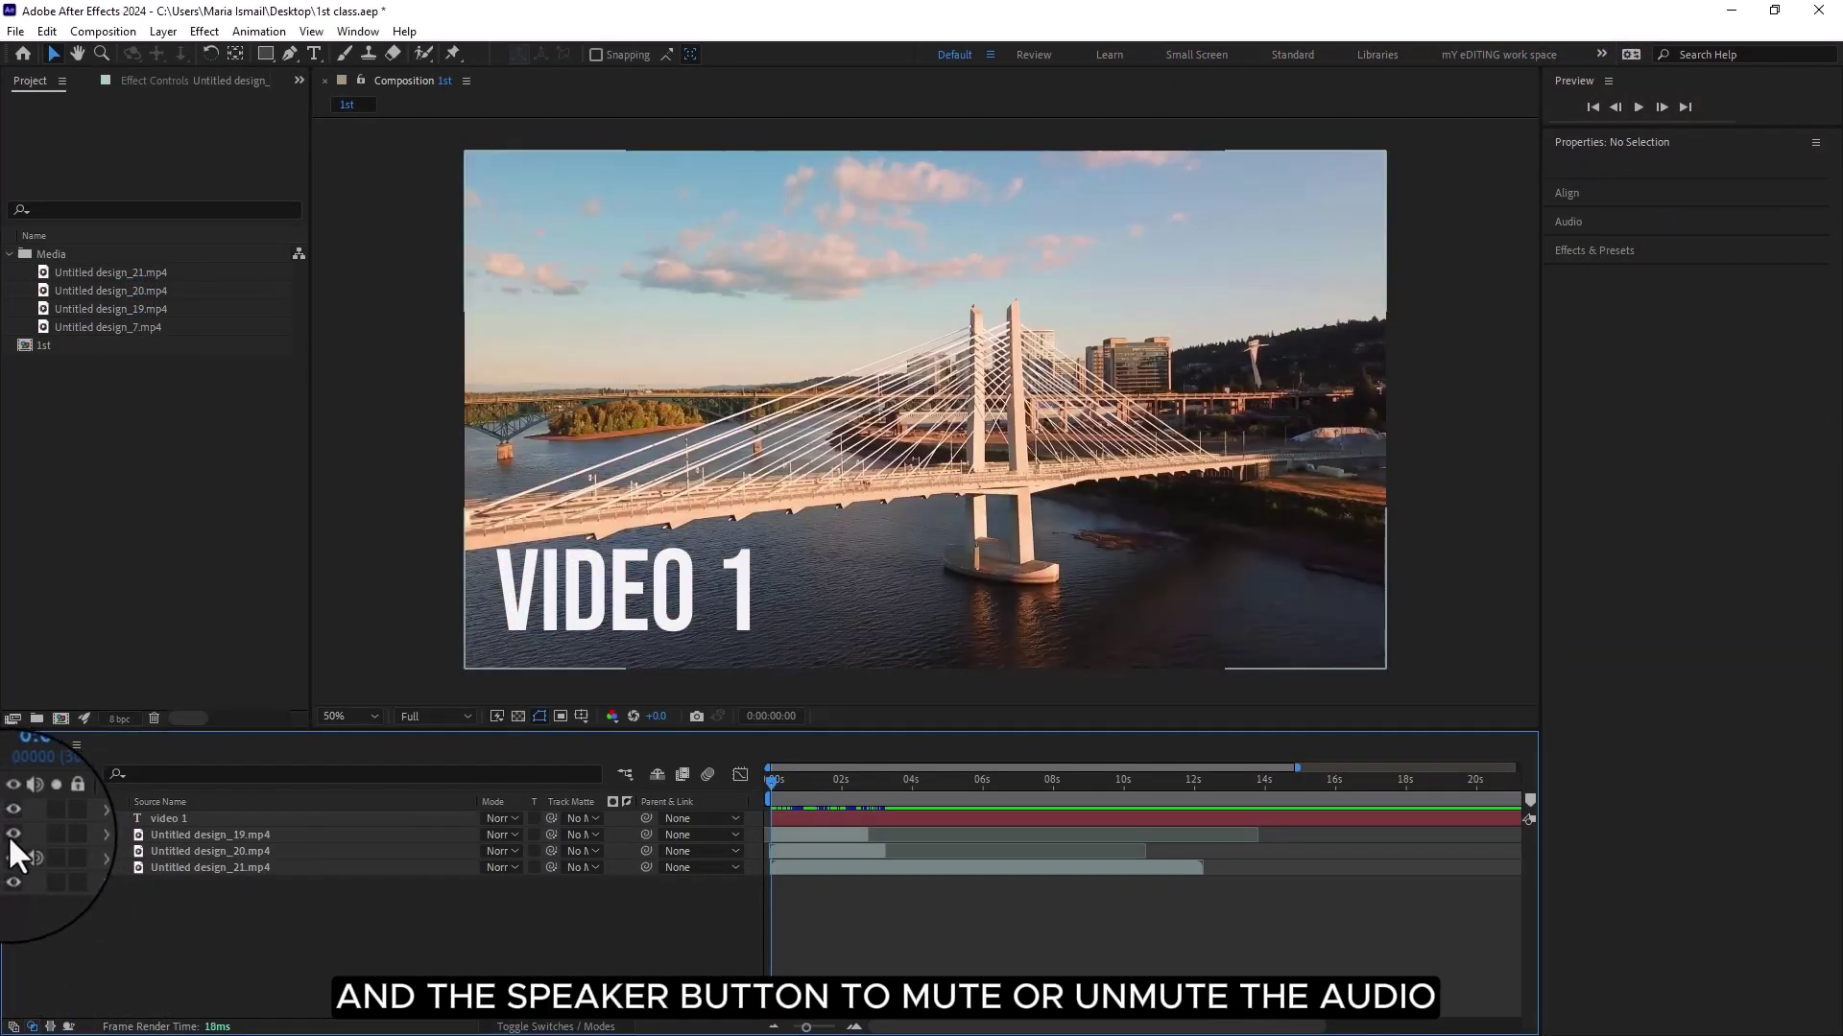
pyautogui.click(26, 850)
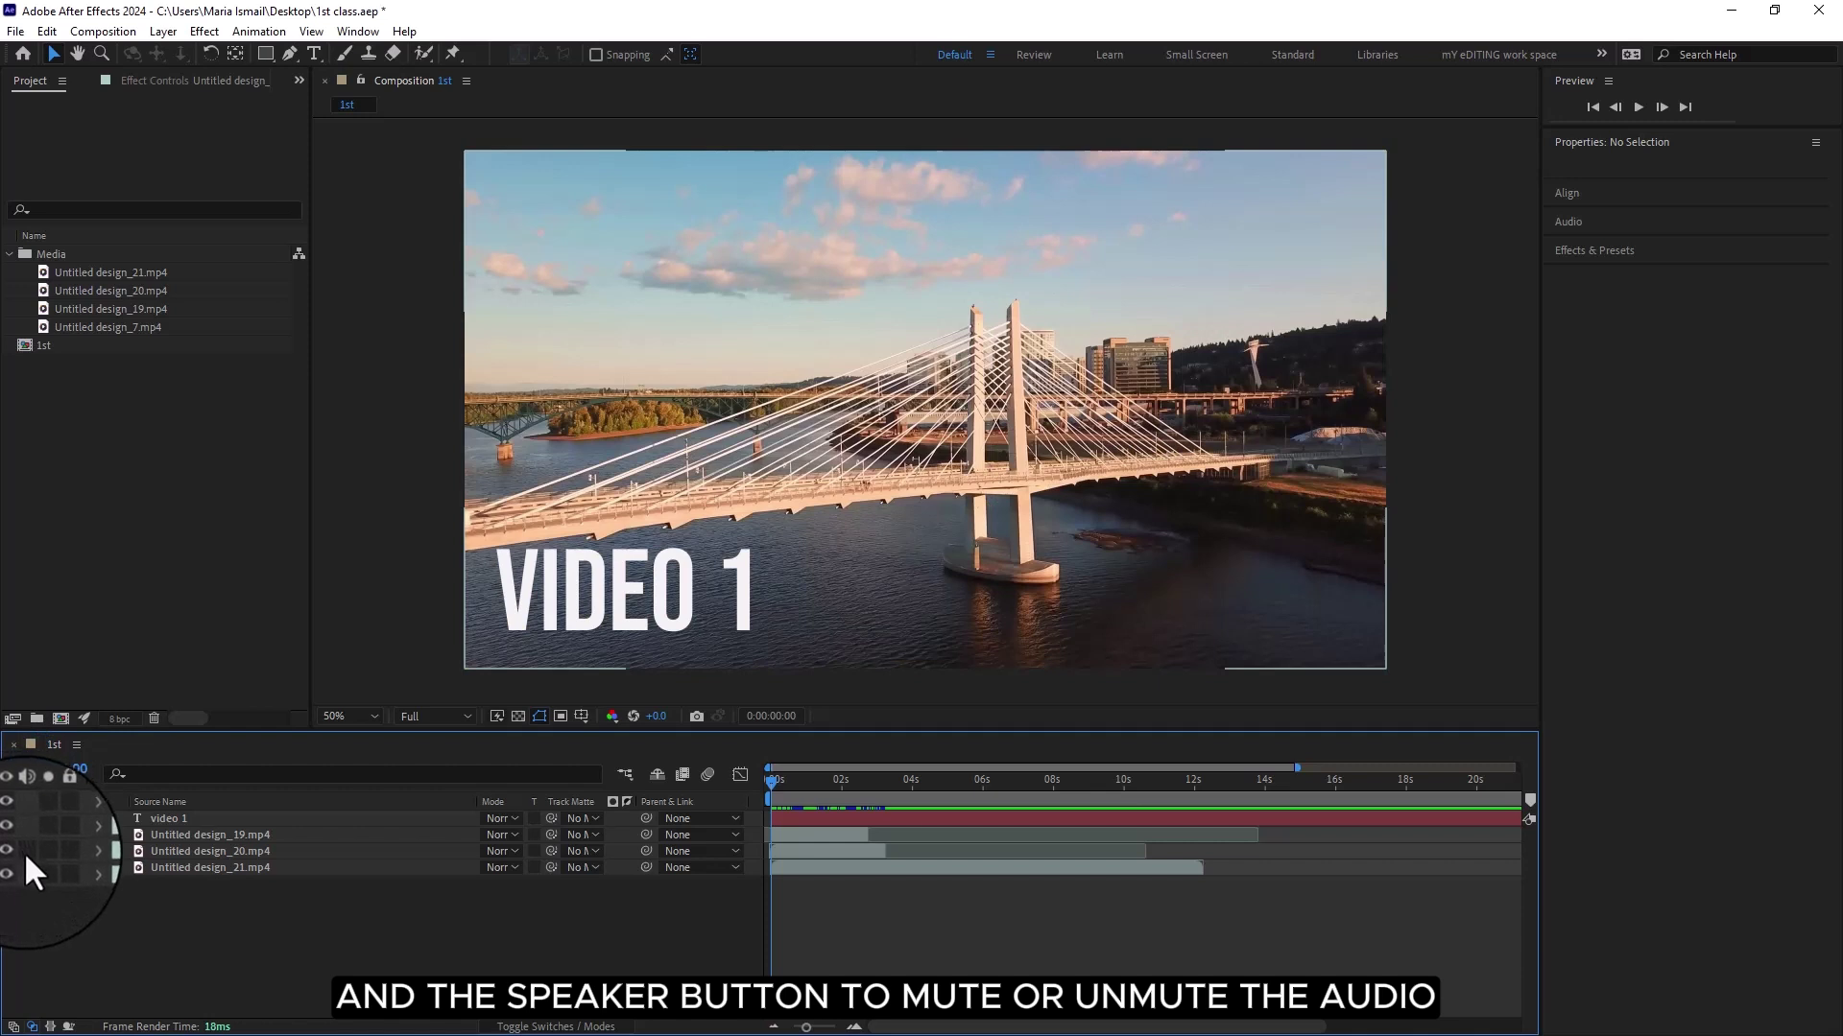
pyautogui.click(40, 851)
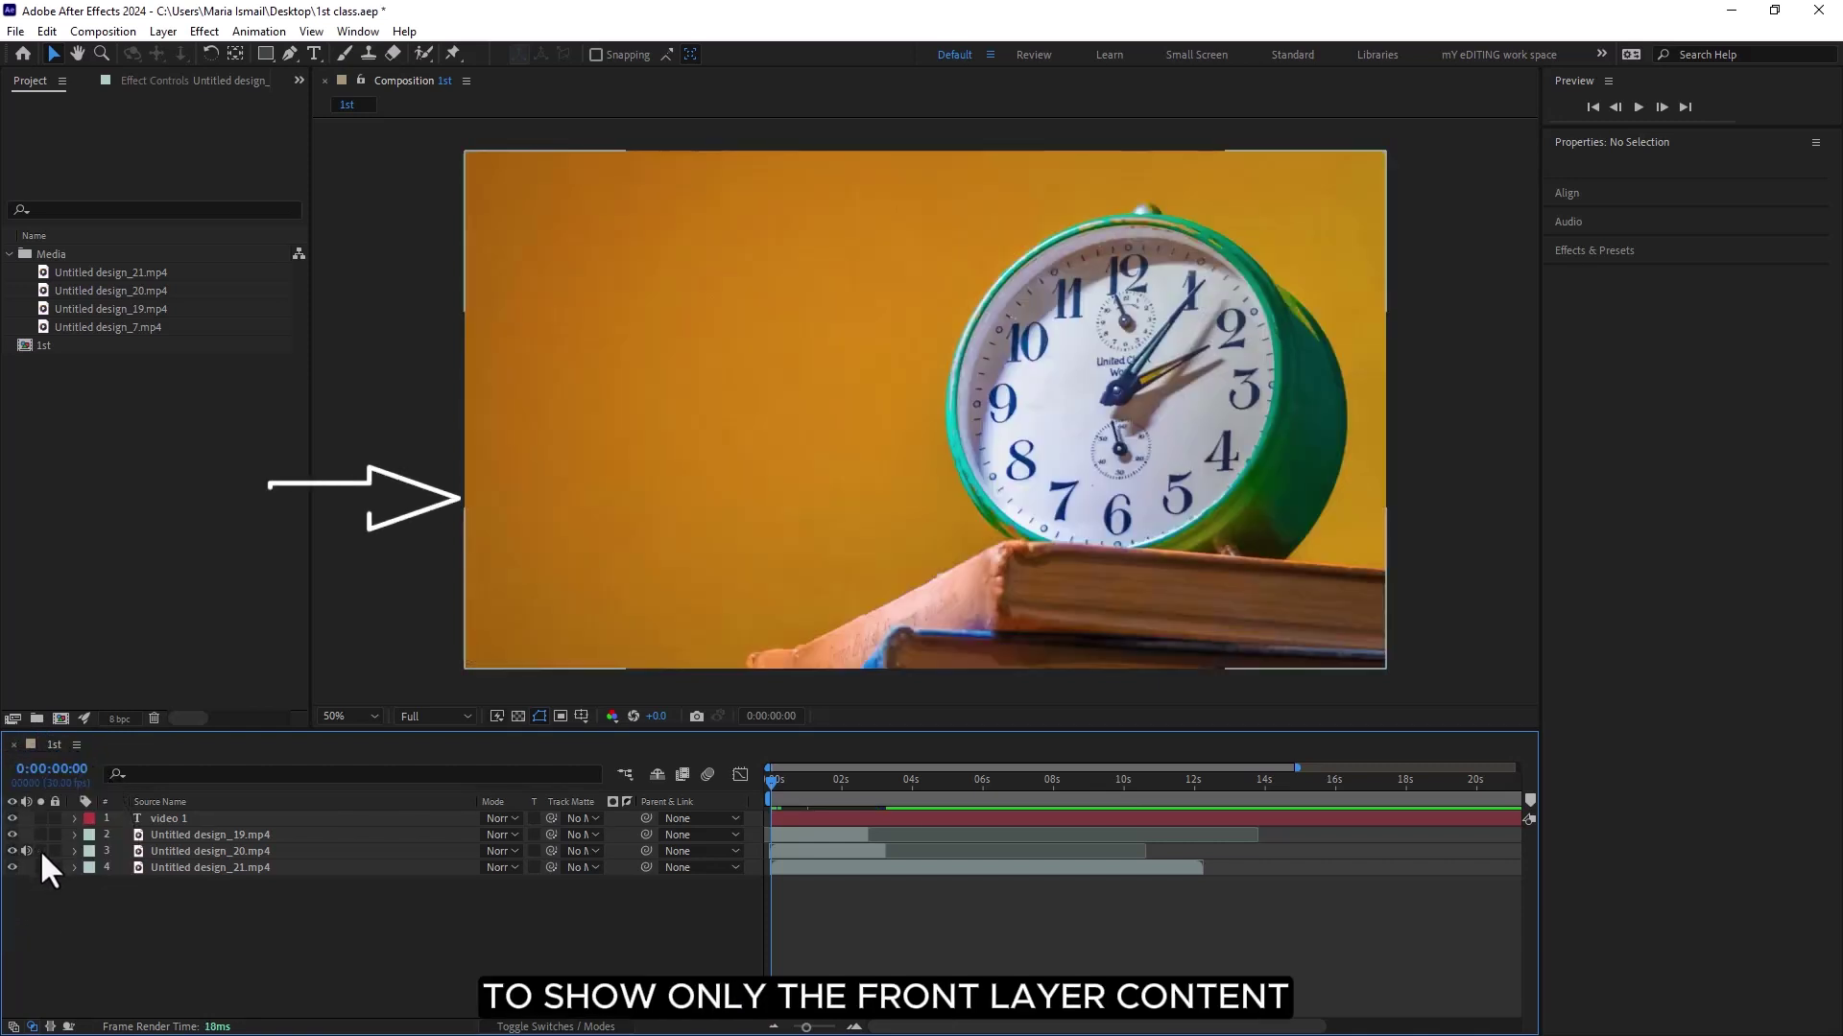
pyautogui.click(40, 850)
# - Lock the Untitled design_21.mp4 layer, try to select its clip and unlock the layer
pyautogui.click(54, 867)
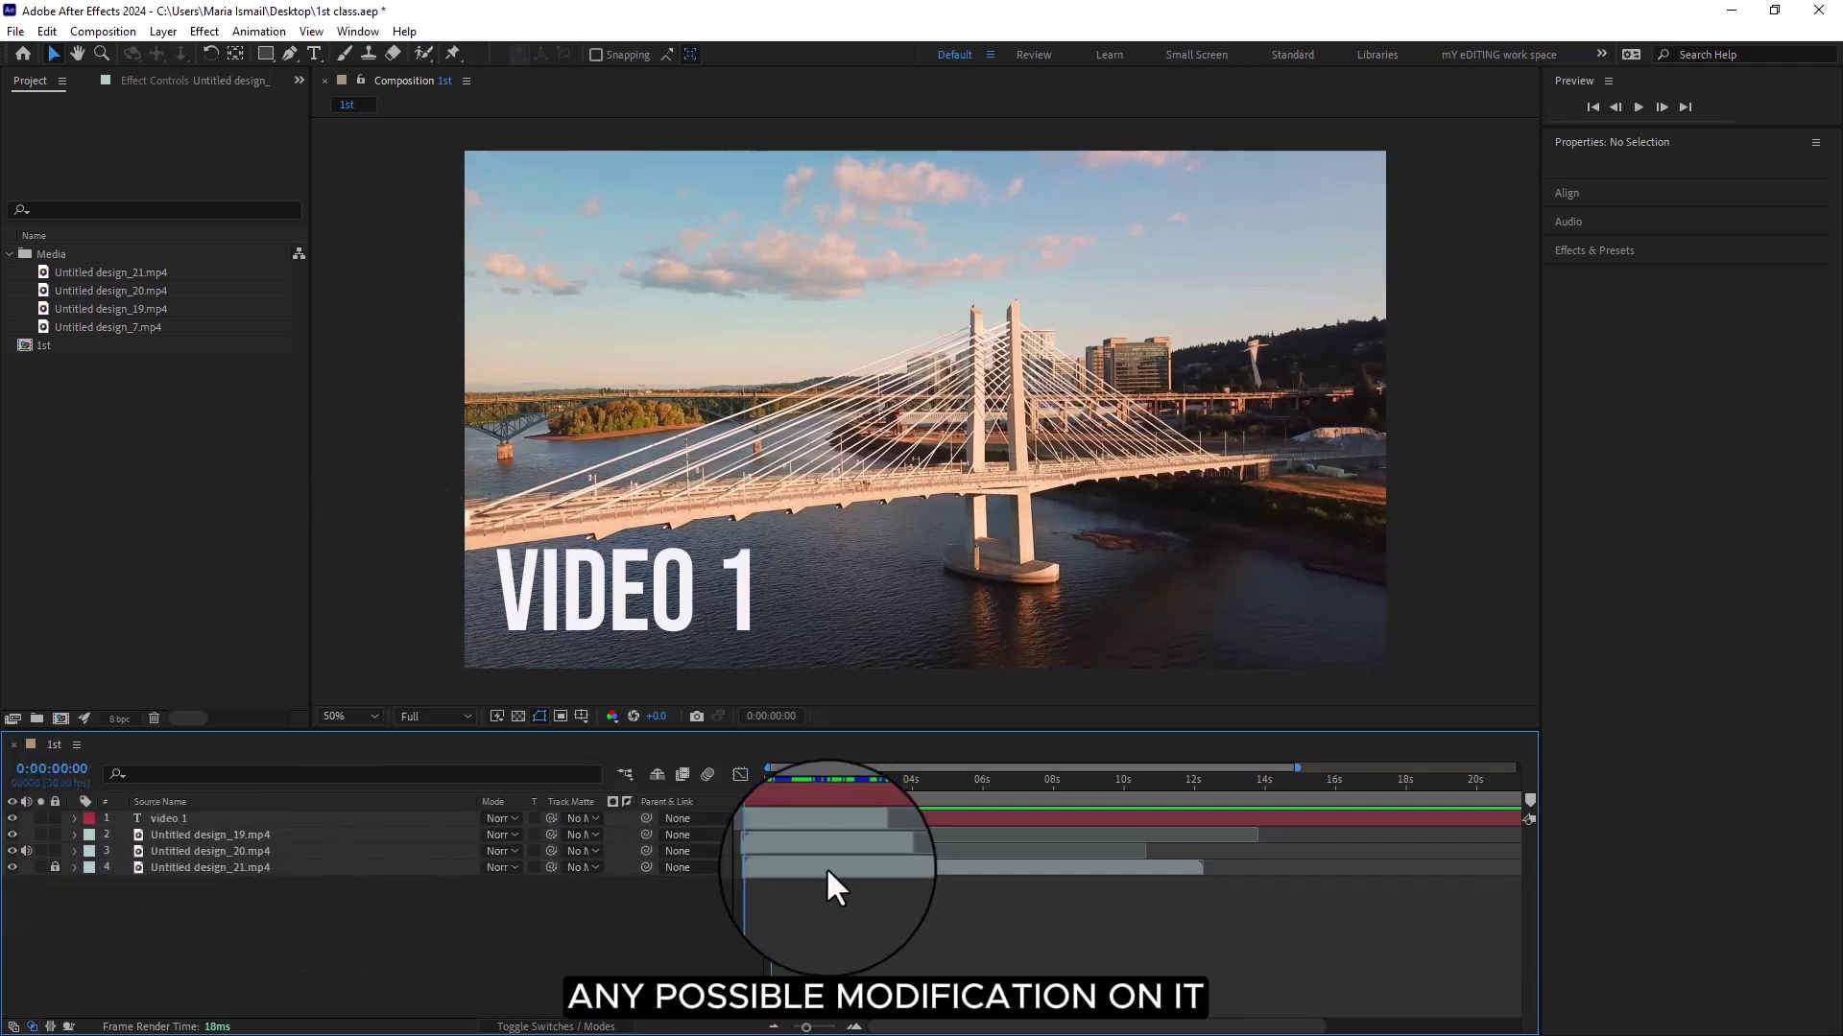
pyautogui.click(1082, 873)
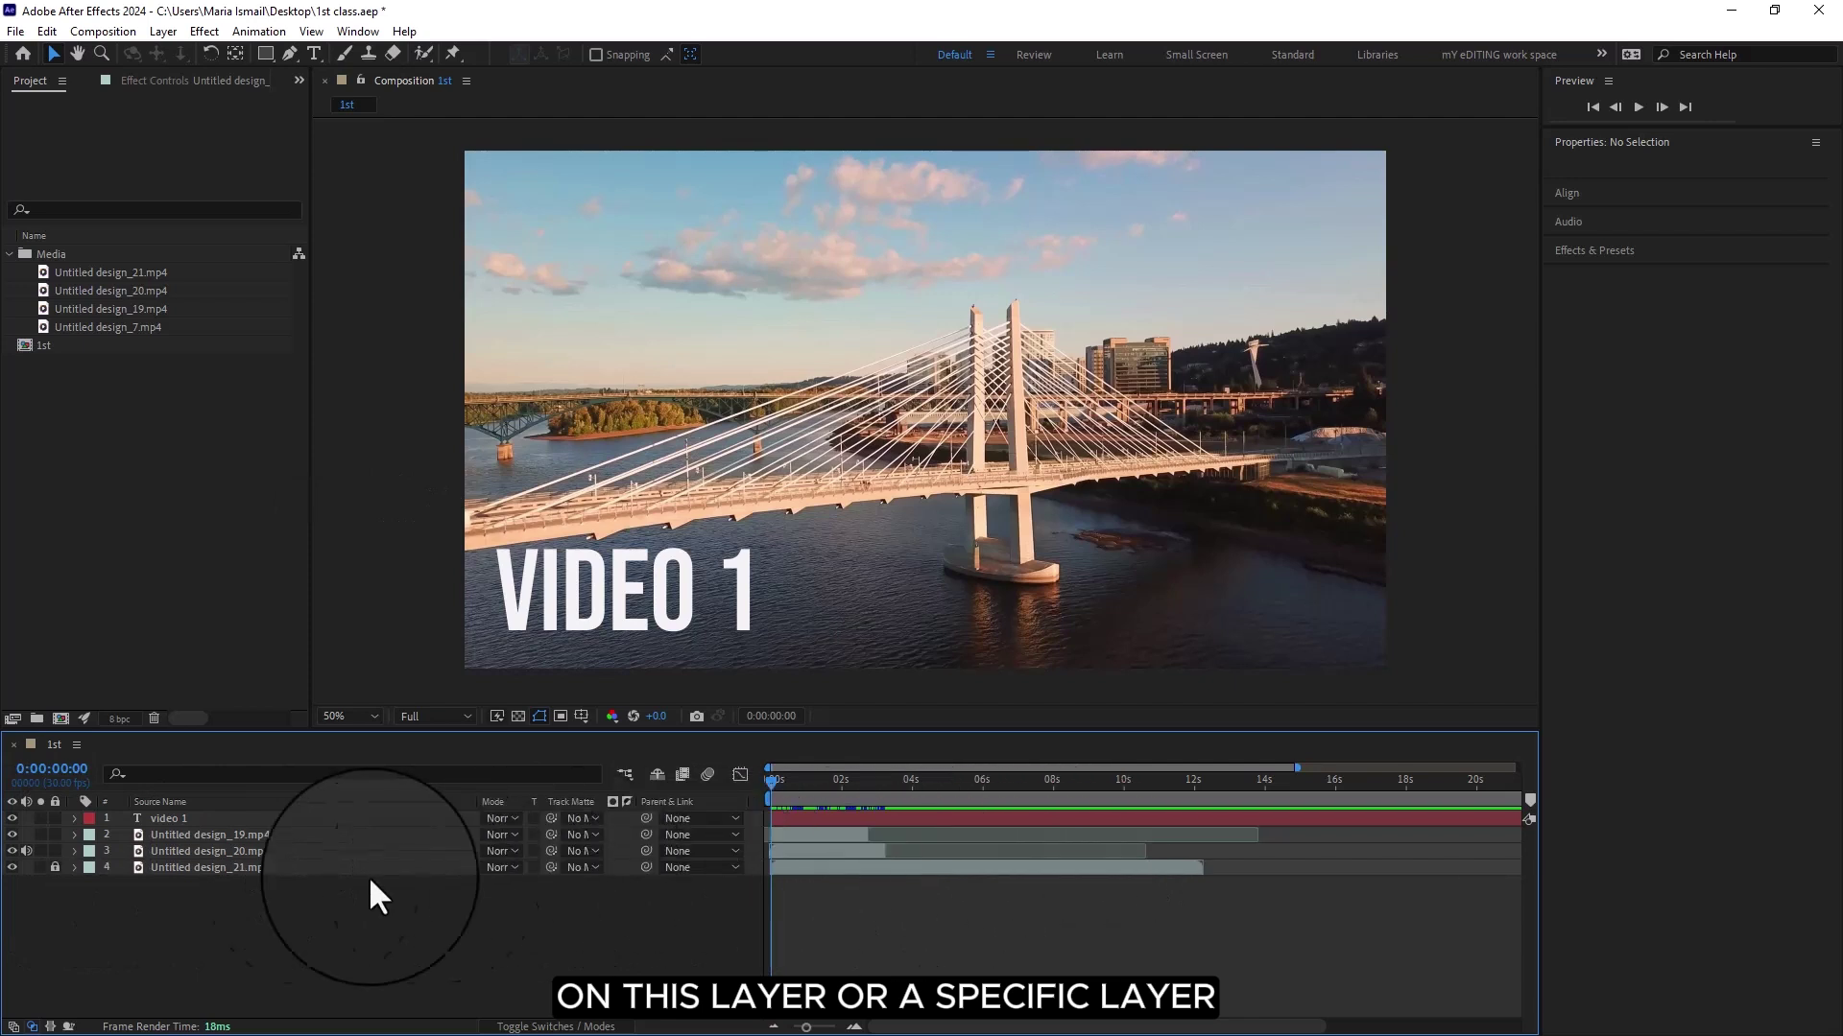
pyautogui.click(55, 866)
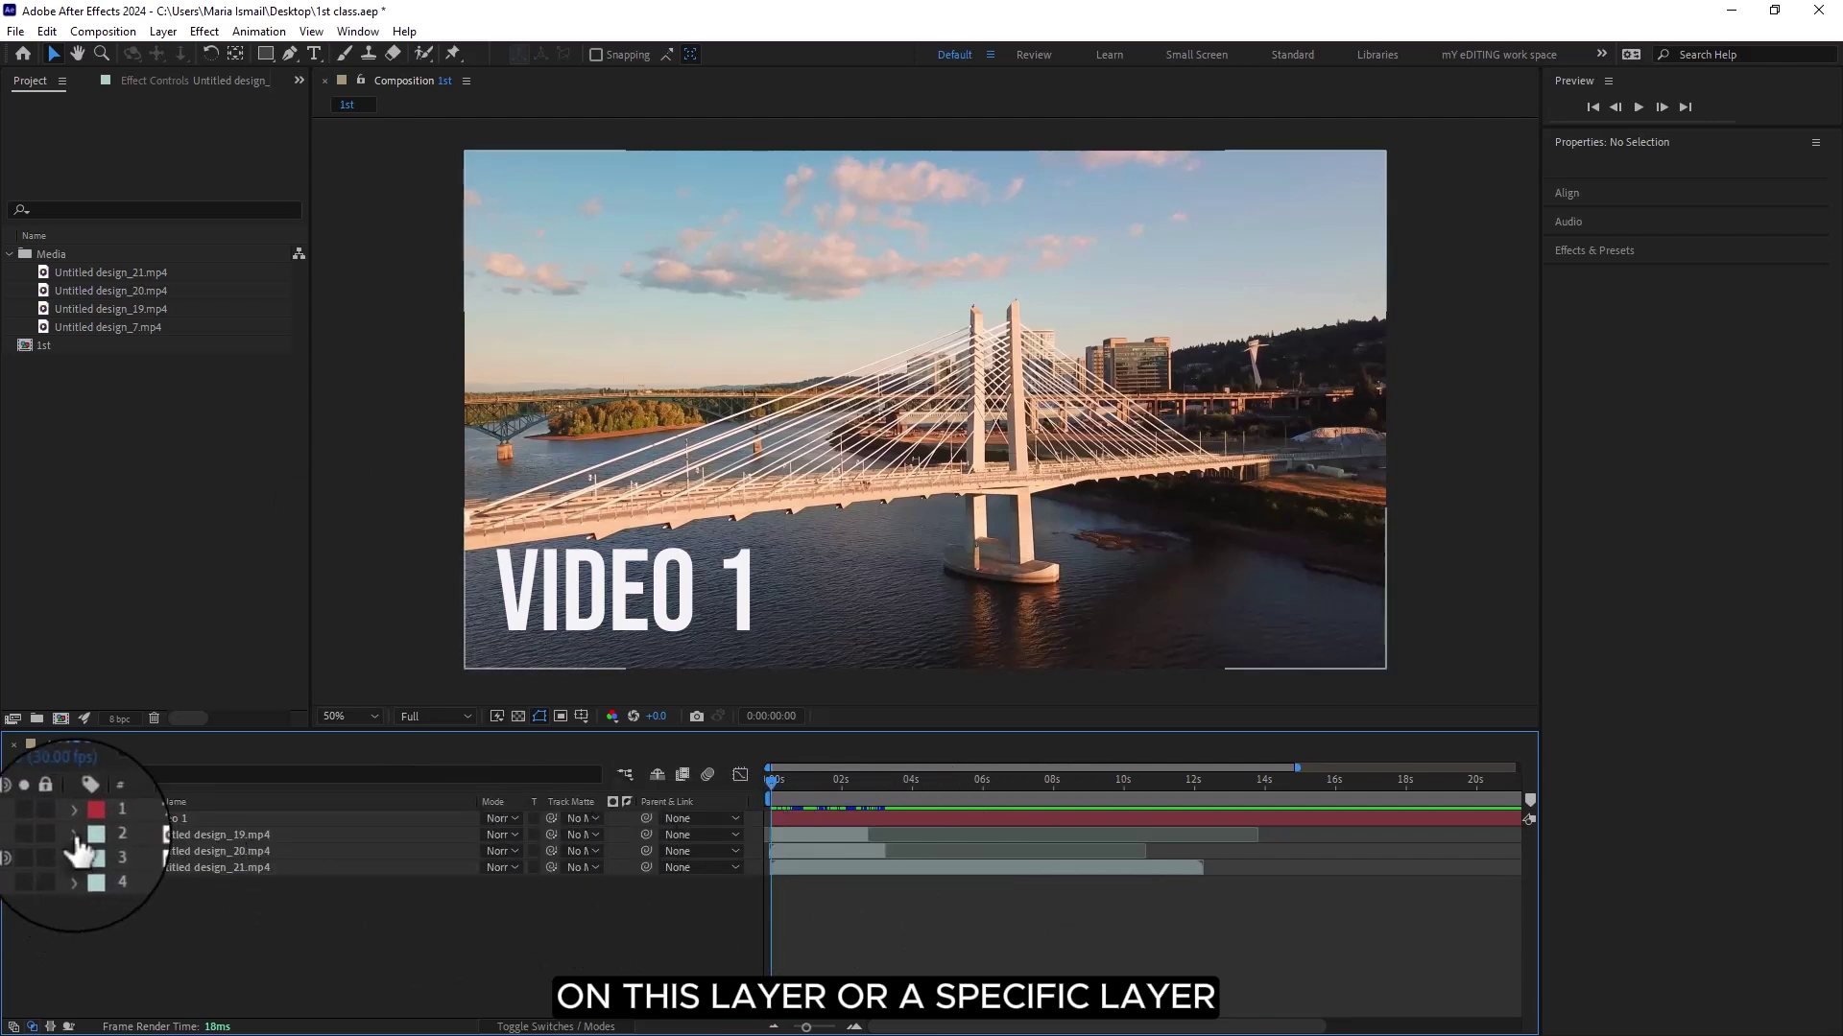
# - Expand the Transform properties of the Untitled design_19.mp4 layer and try unlinked horizontal scale values of 10% and 50%
pyautogui.click(74, 834)
pyautogui.click(93, 852)
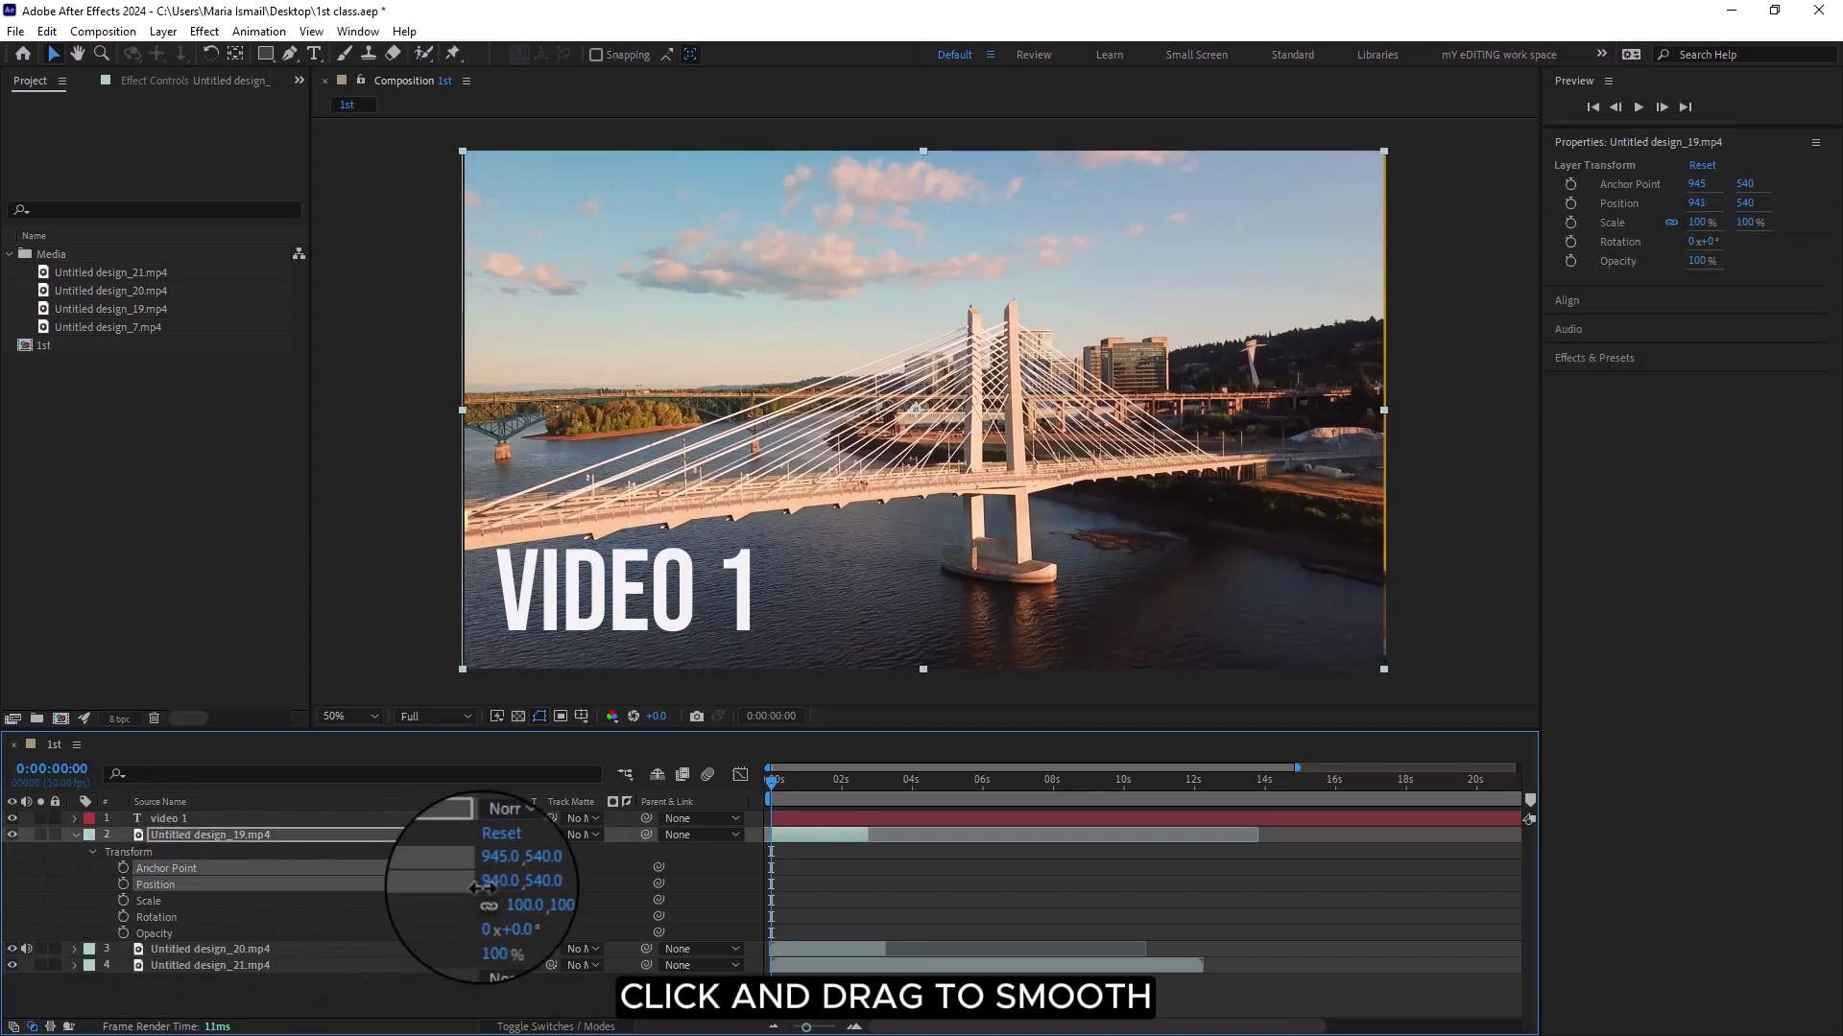
pyautogui.moveTo(508, 900)
pyautogui.mouseDown()
pyautogui.moveTo(552, 900)
pyautogui.moveTo(506, 902)
pyautogui.mouseUp()
pyautogui.click(506, 899)
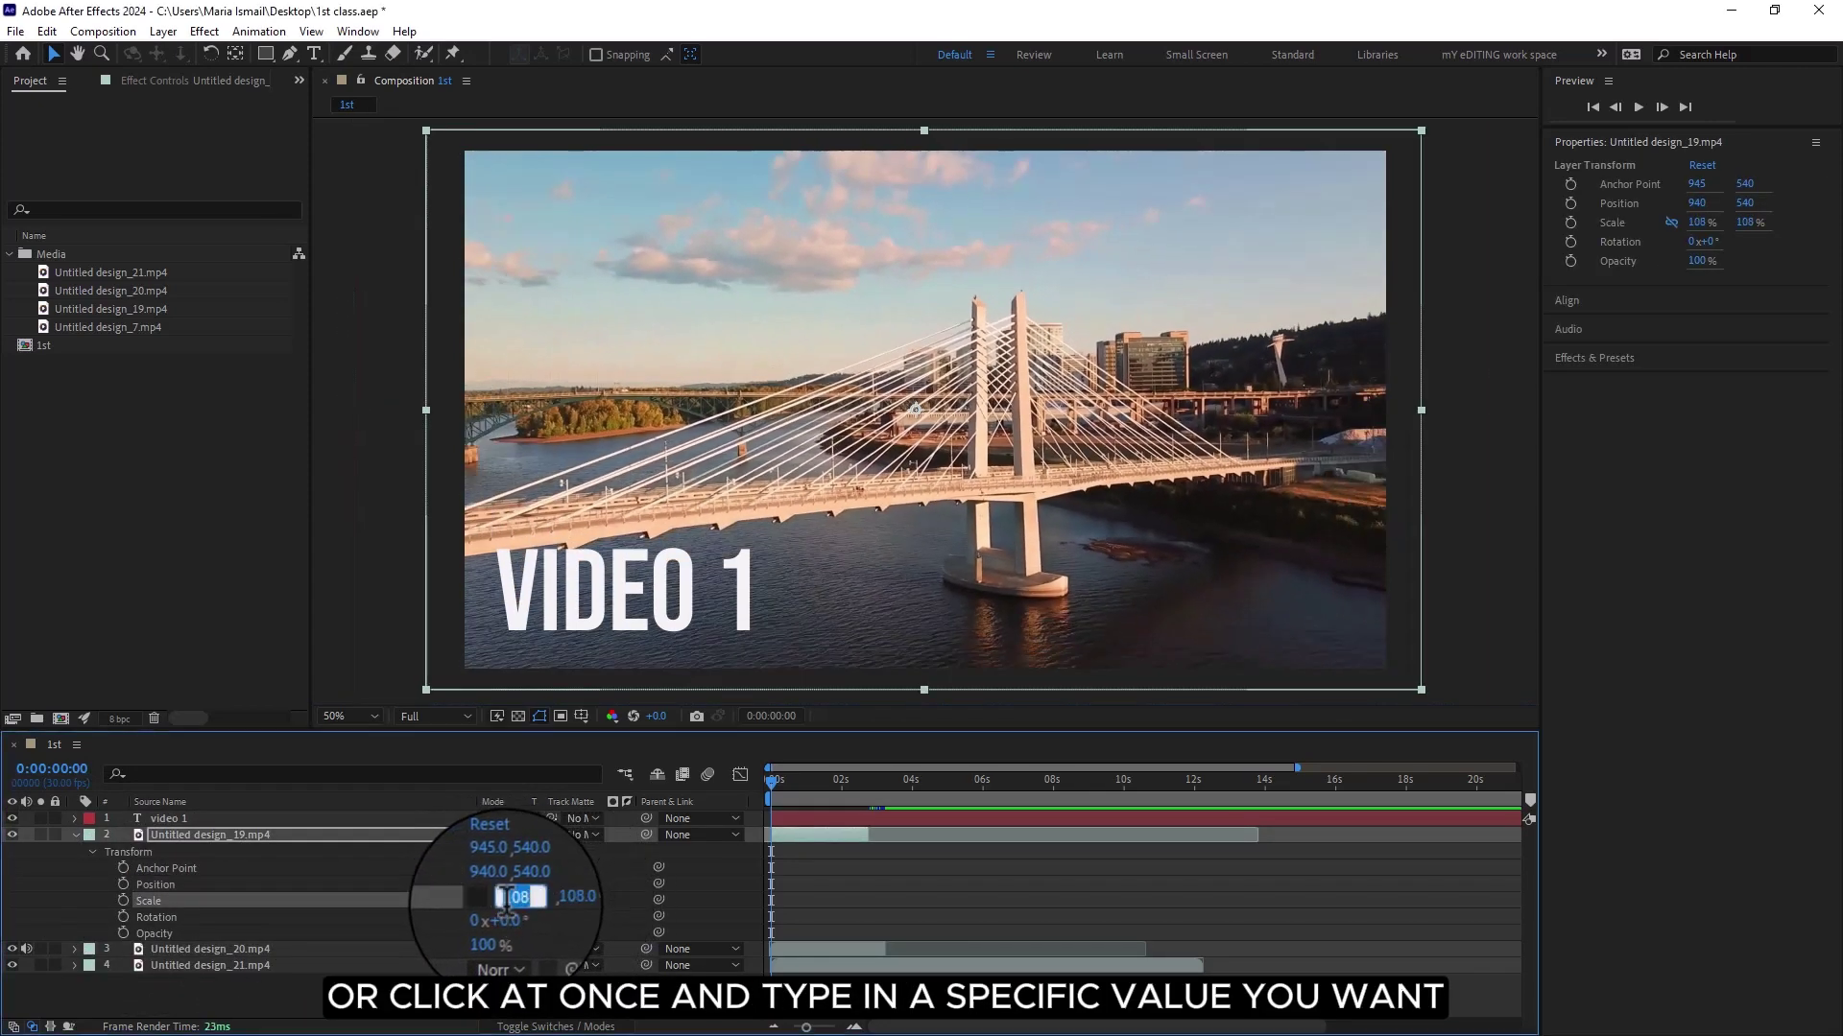
pyautogui.write('10')
pyautogui.press('Return')
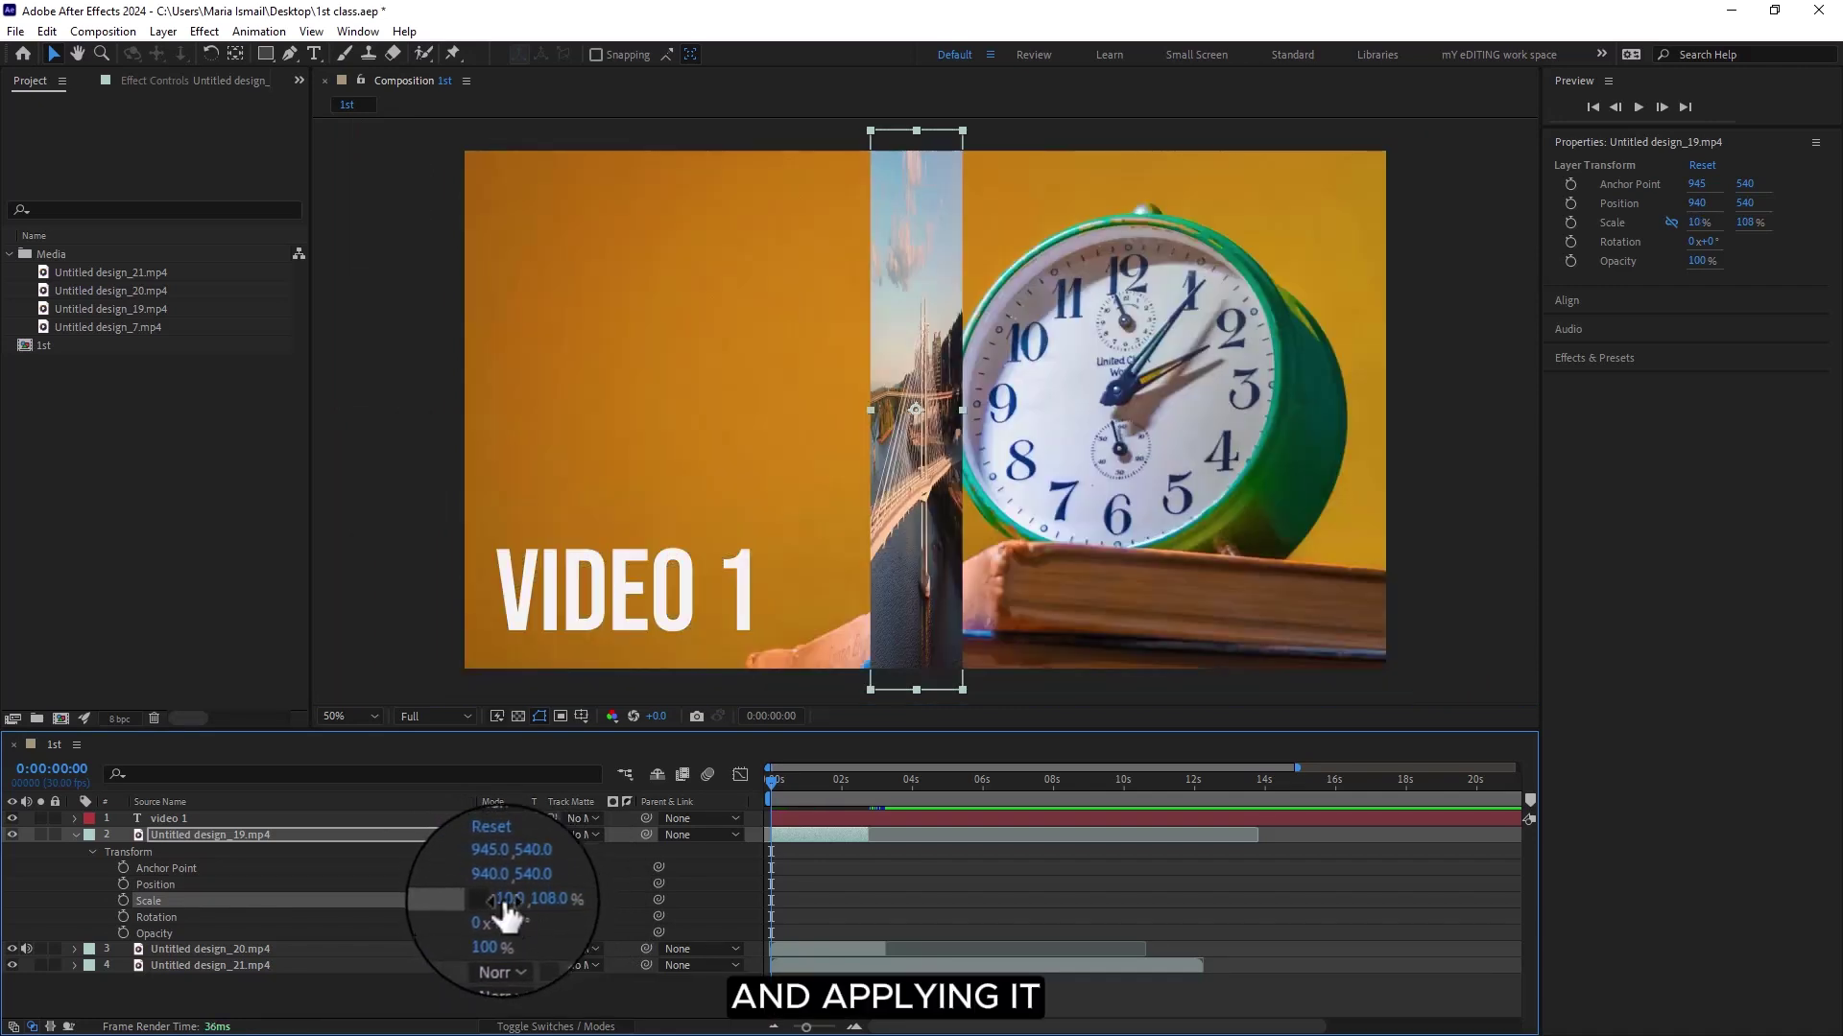
pyautogui.click(509, 900)
pyautogui.write('50')
pyautogui.press('Return')
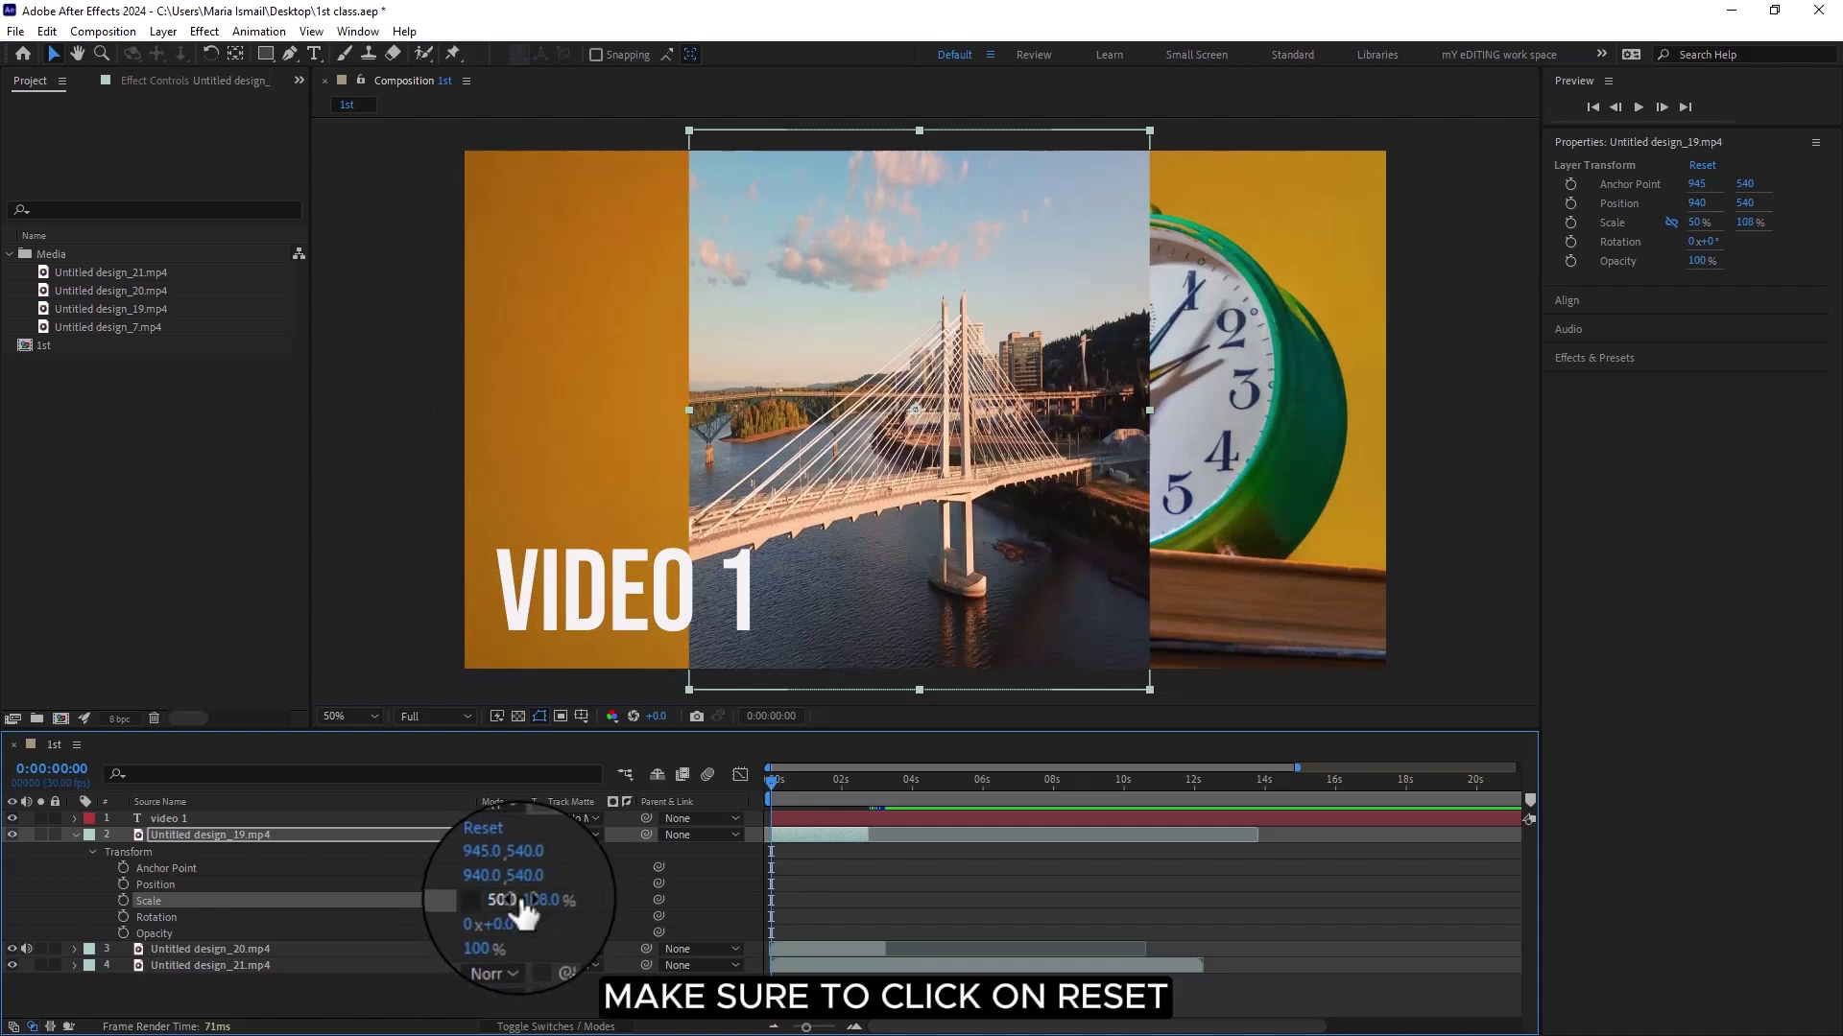
# - Reset the Untitled design_19.mp4 layer's transform to its default values and relink its scale proportions
pyautogui.rightClick(509, 899)
pyautogui.click(493, 851)
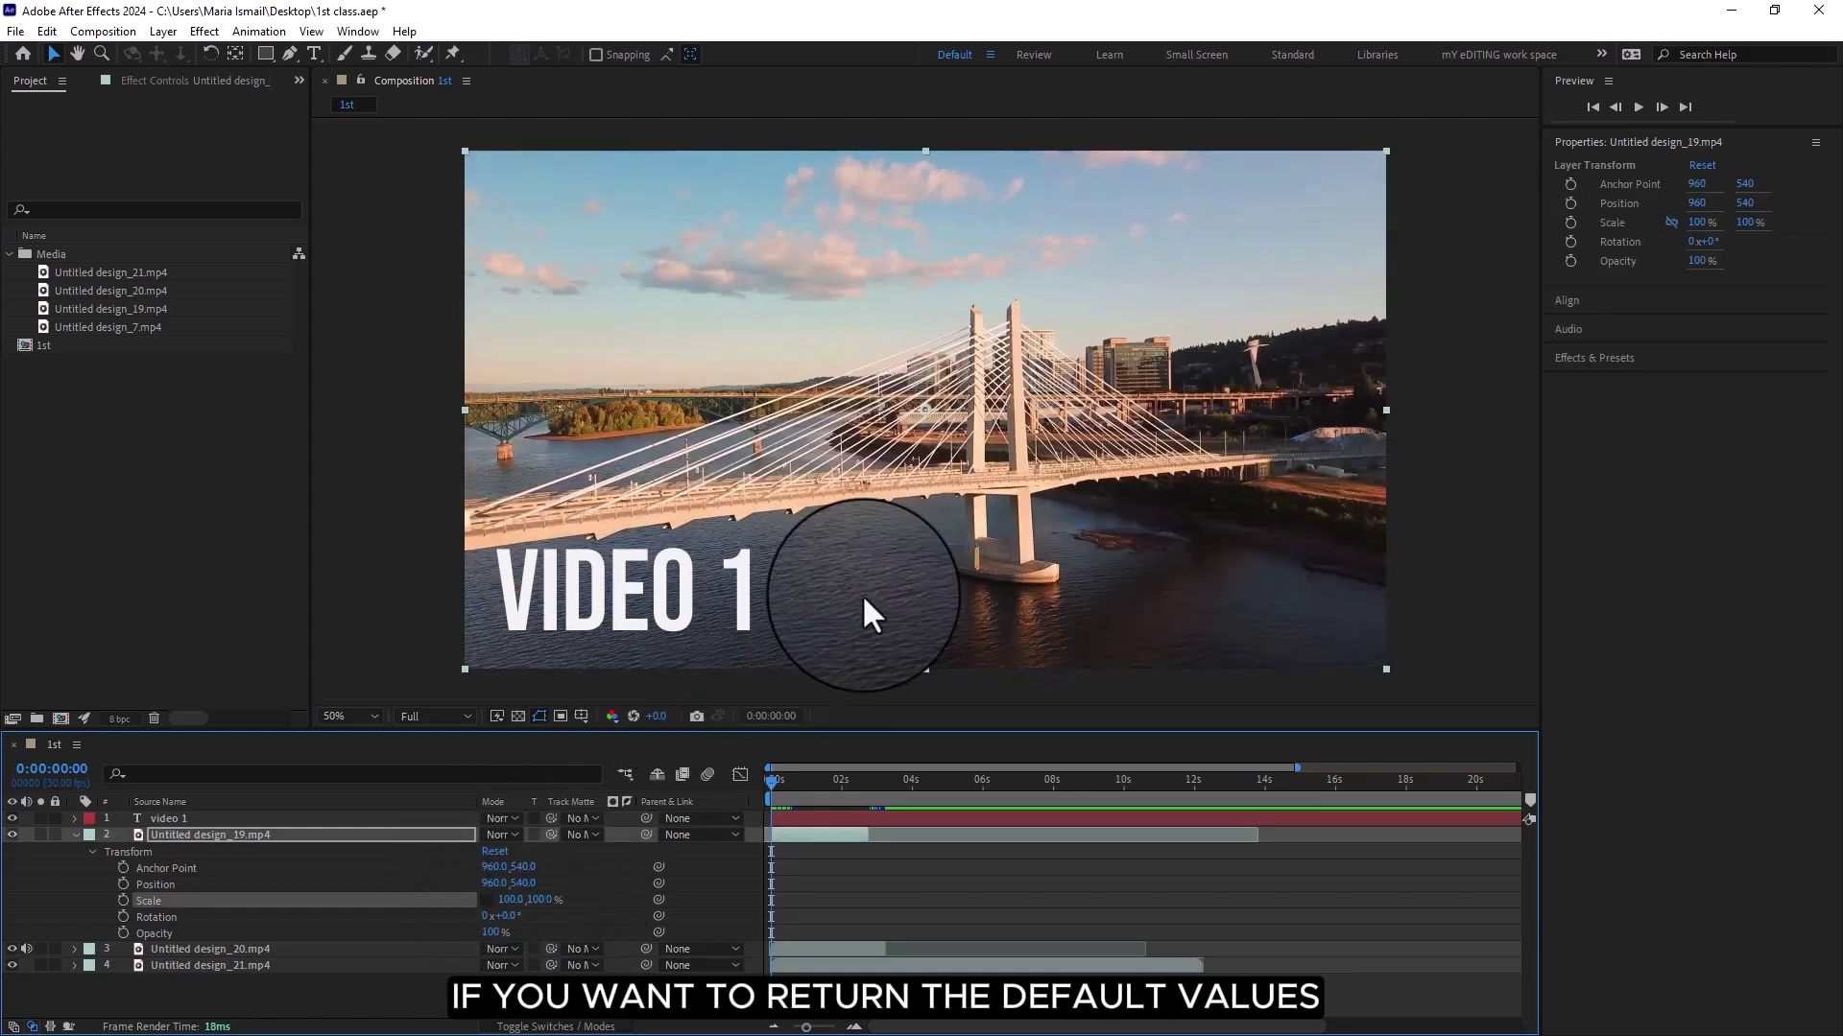
pyautogui.moveTo(515, 901)
pyautogui.mouseDown()
pyautogui.moveTo(550, 901)
pyautogui.moveTo(525, 896)
pyautogui.mouseUp()
pyautogui.click(487, 900)
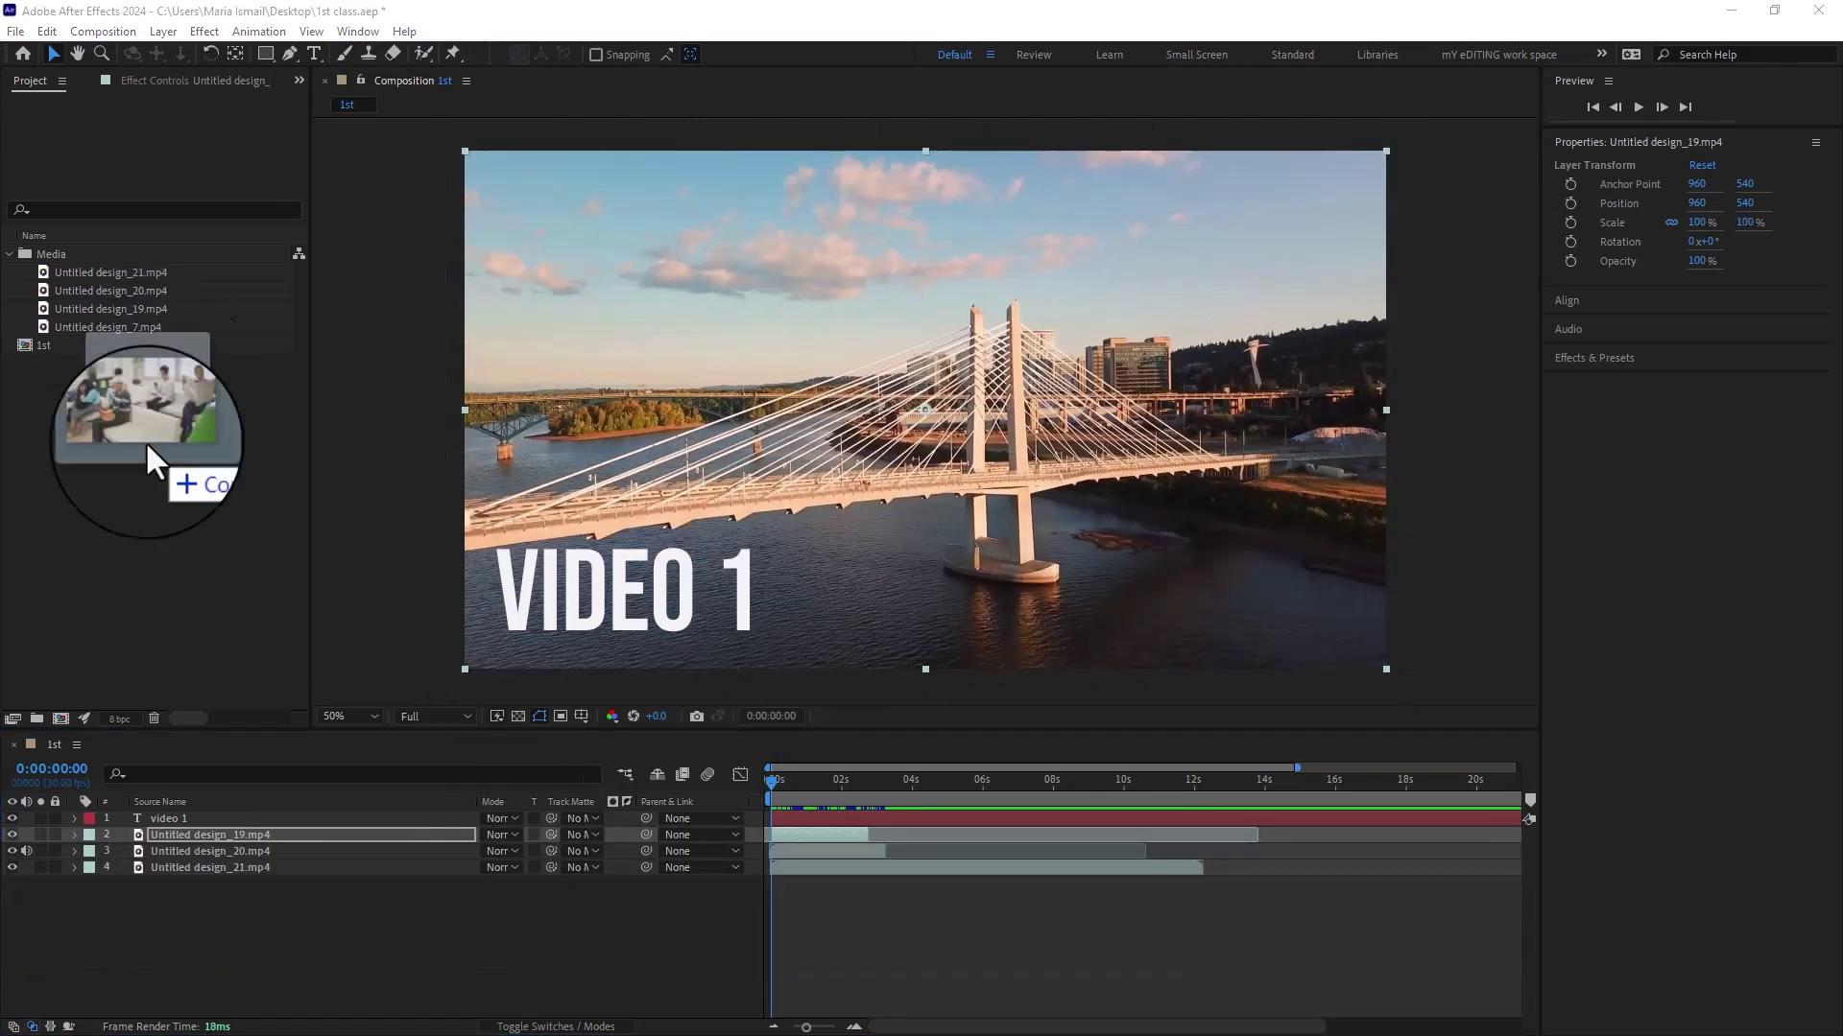
# - Import Untitled design (5).png and High Noon - TrackTribe.mp3, and add the audio file as the lowest layer of the 1st composition
pyautogui.moveTo(148, 432); pyautogui.dragTo(124, 434)
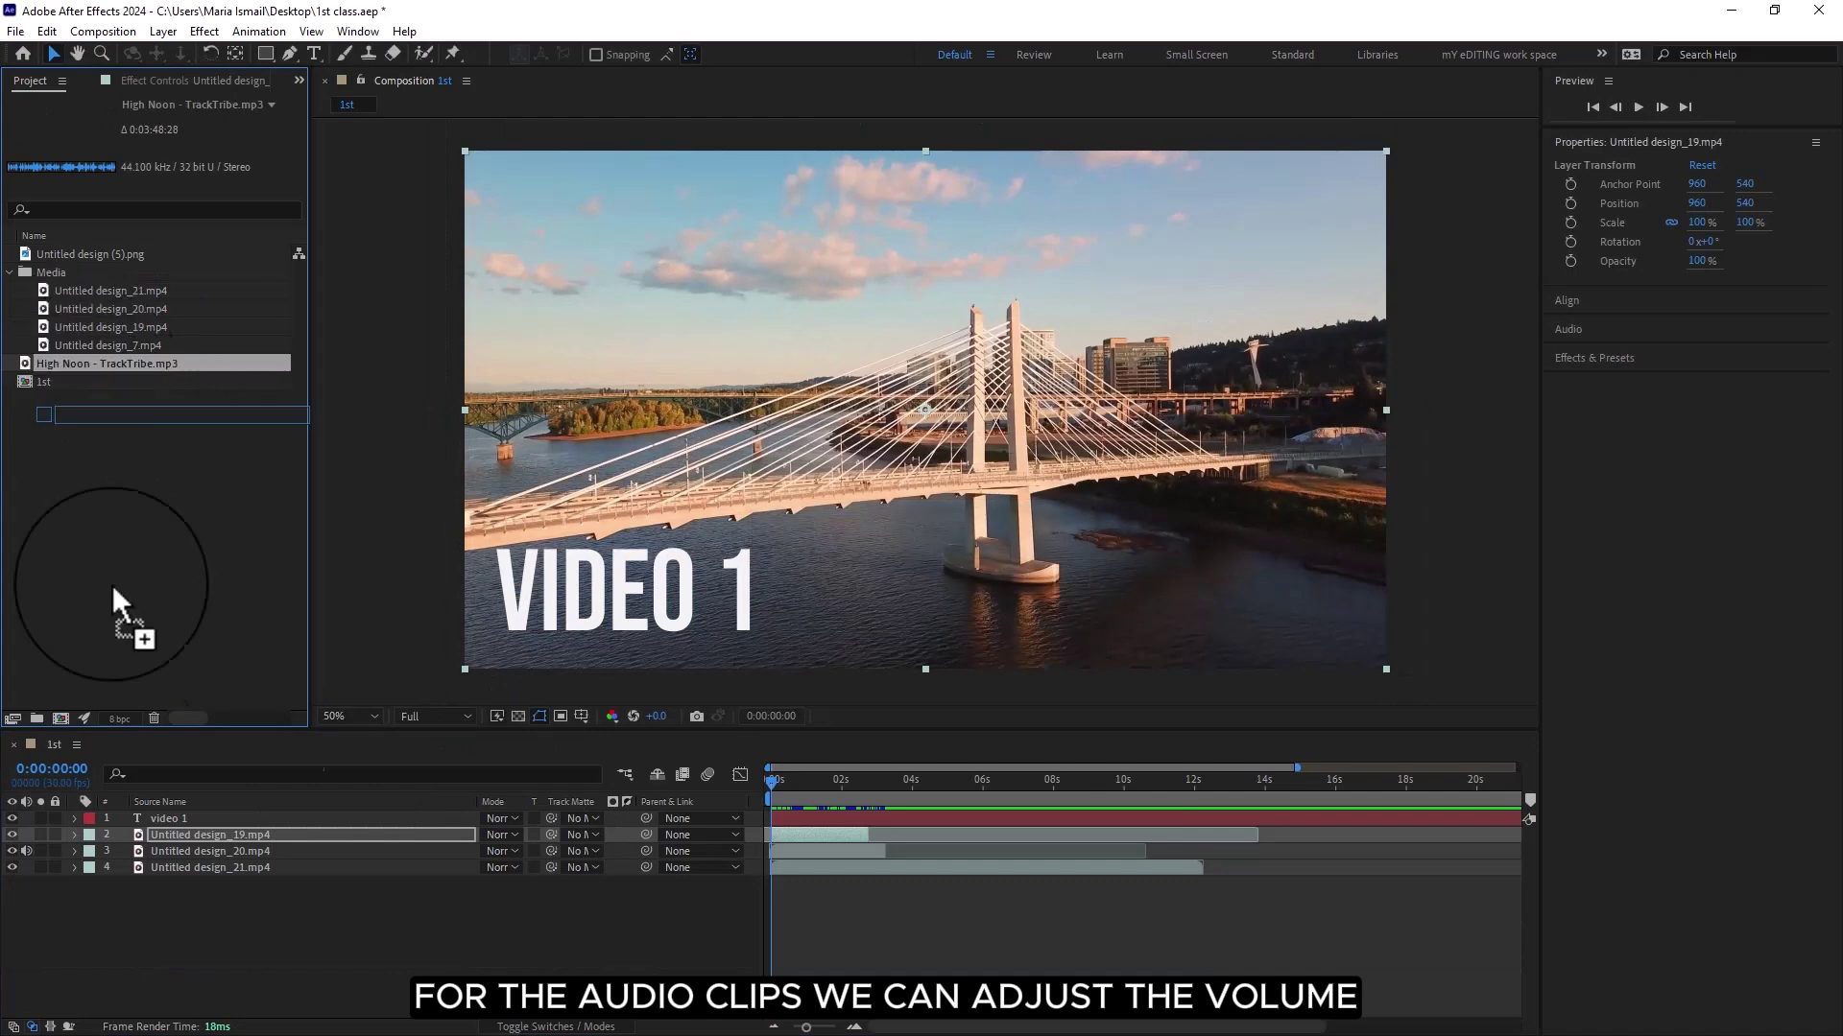
pyautogui.moveTo(96, 364); pyautogui.dragTo(170, 884)
# - Expand the audio properties of the High Noon - TrackTribe.mp3 layer, lower its Audio Levels to -35 dB and expand the Waveform
pyautogui.click(76, 883)
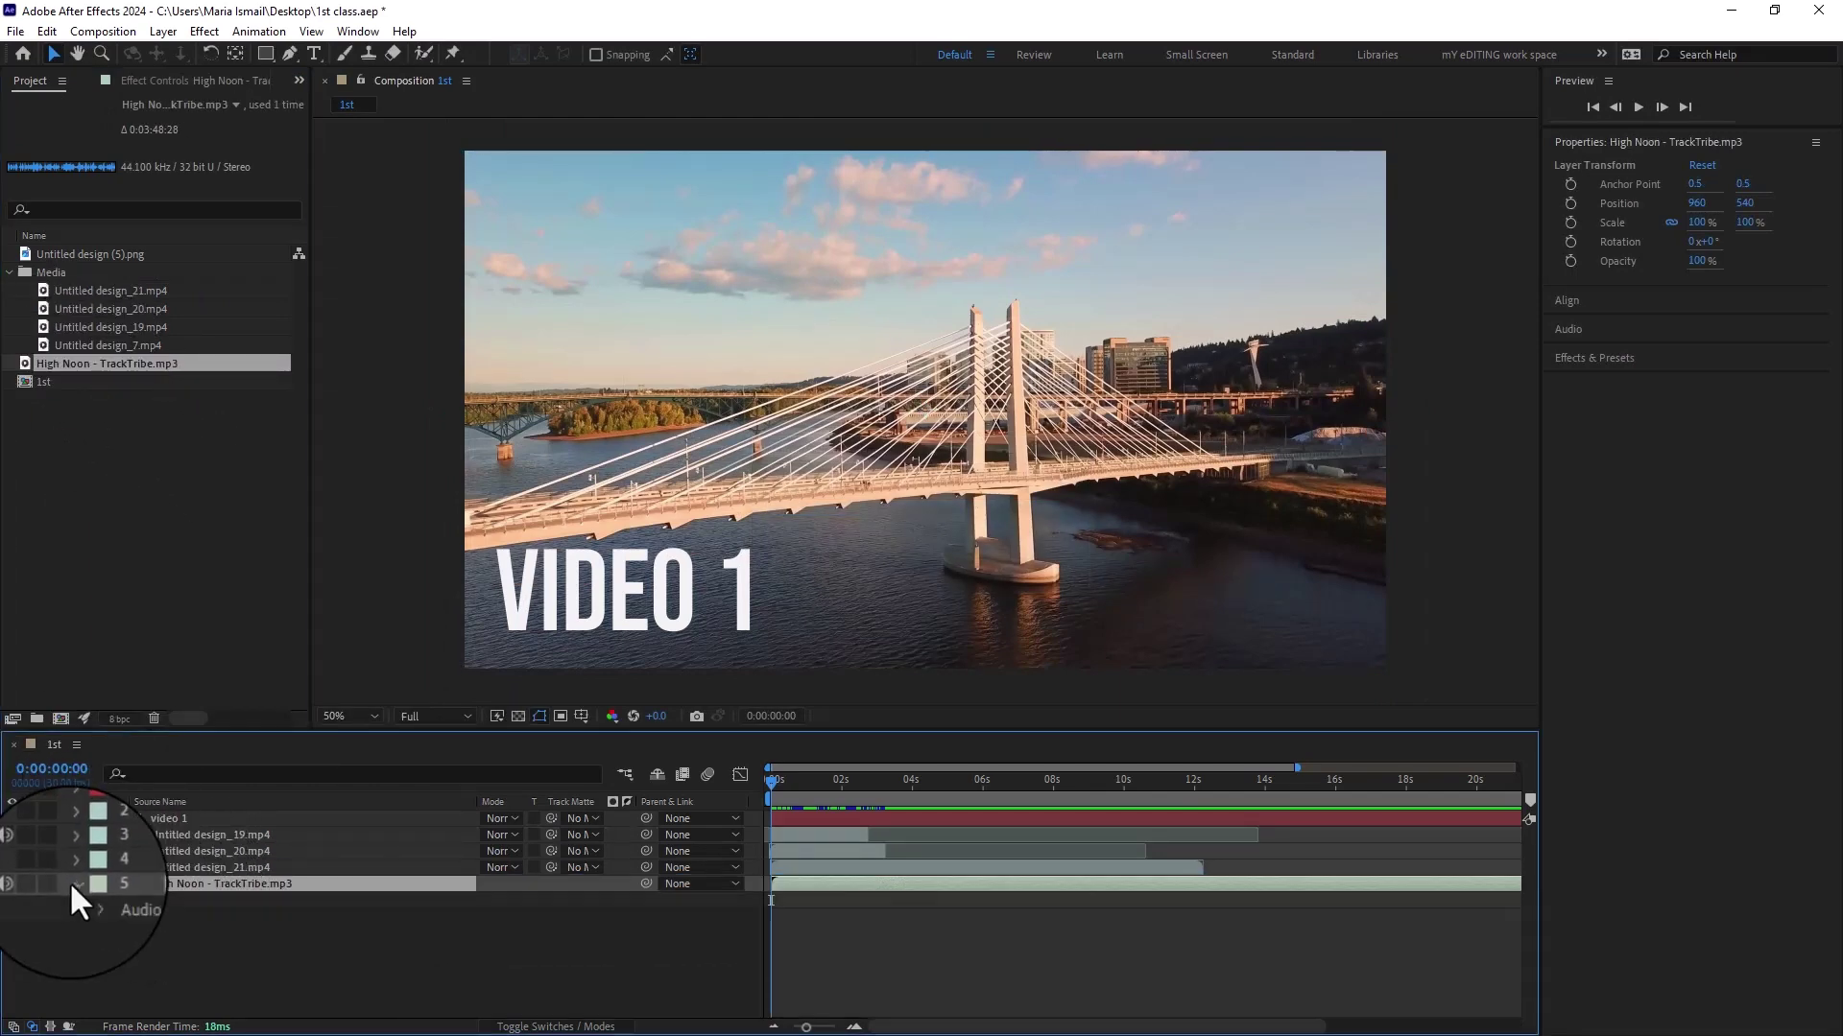
pyautogui.click(96, 906)
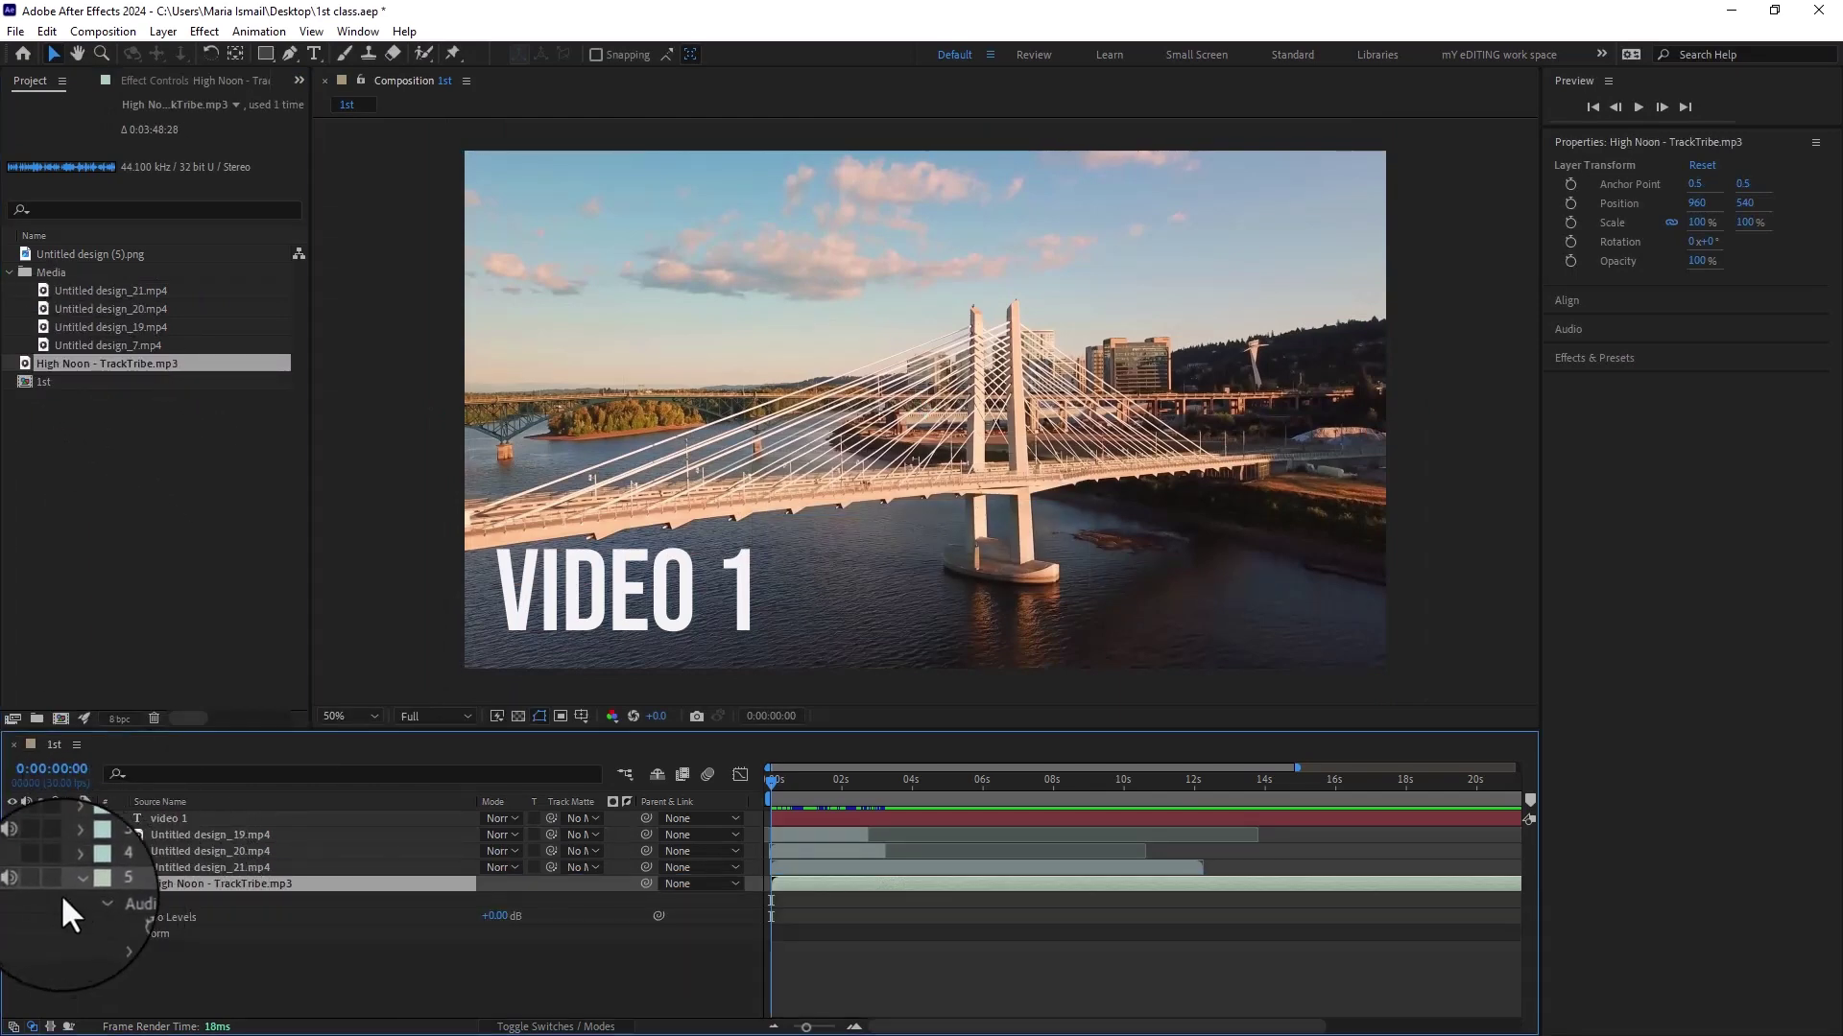
pyautogui.press('space')
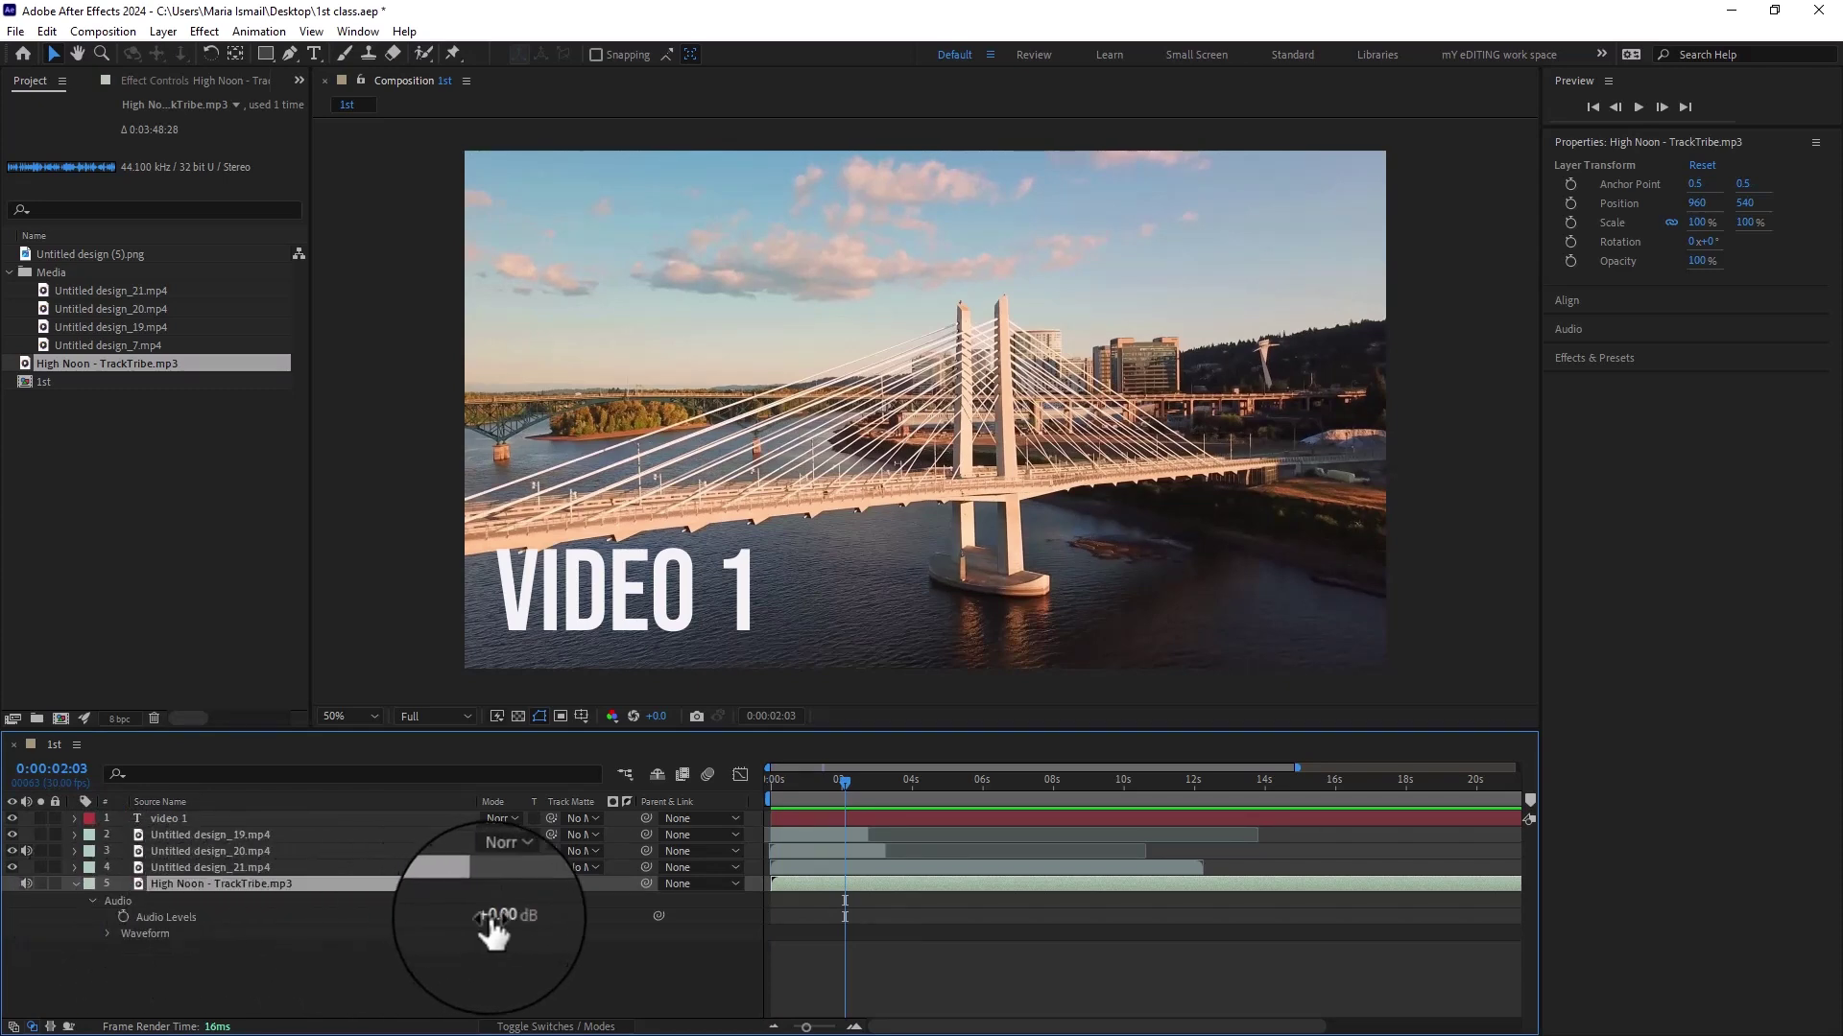
pyautogui.moveTo(494, 917); pyautogui.dragTo(458, 919)
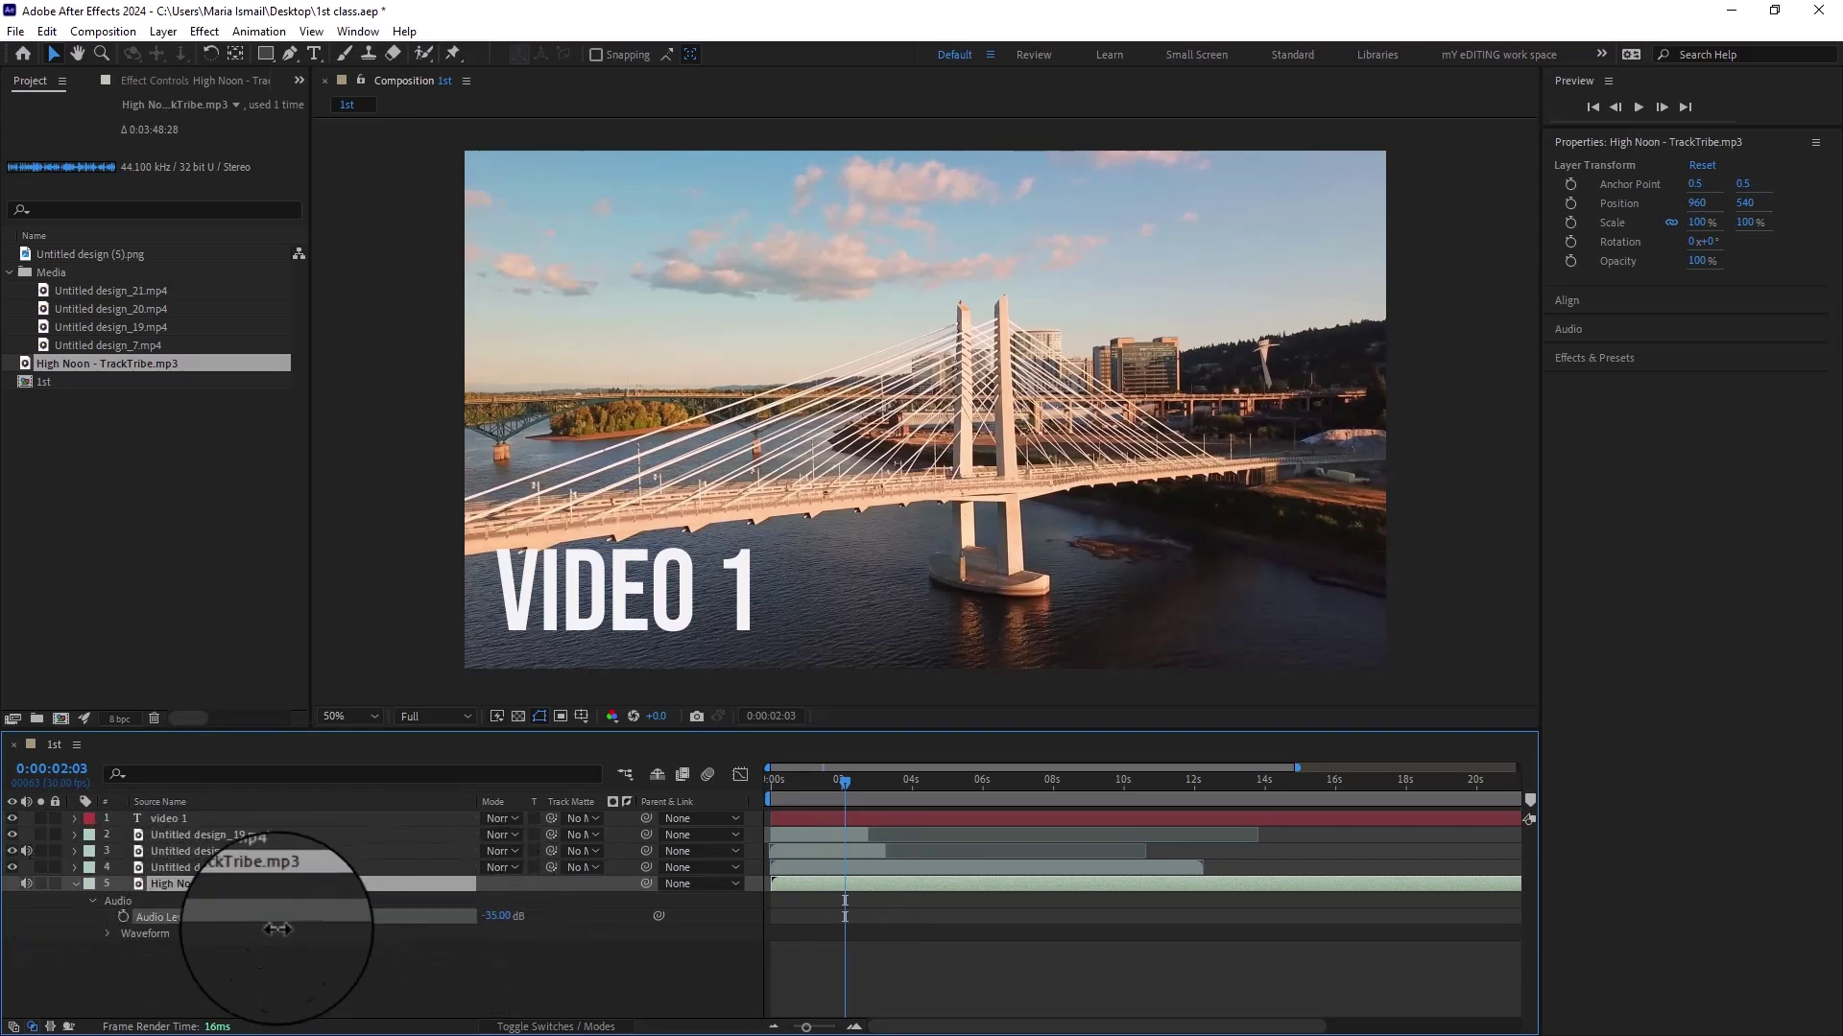
pyautogui.click(107, 933)
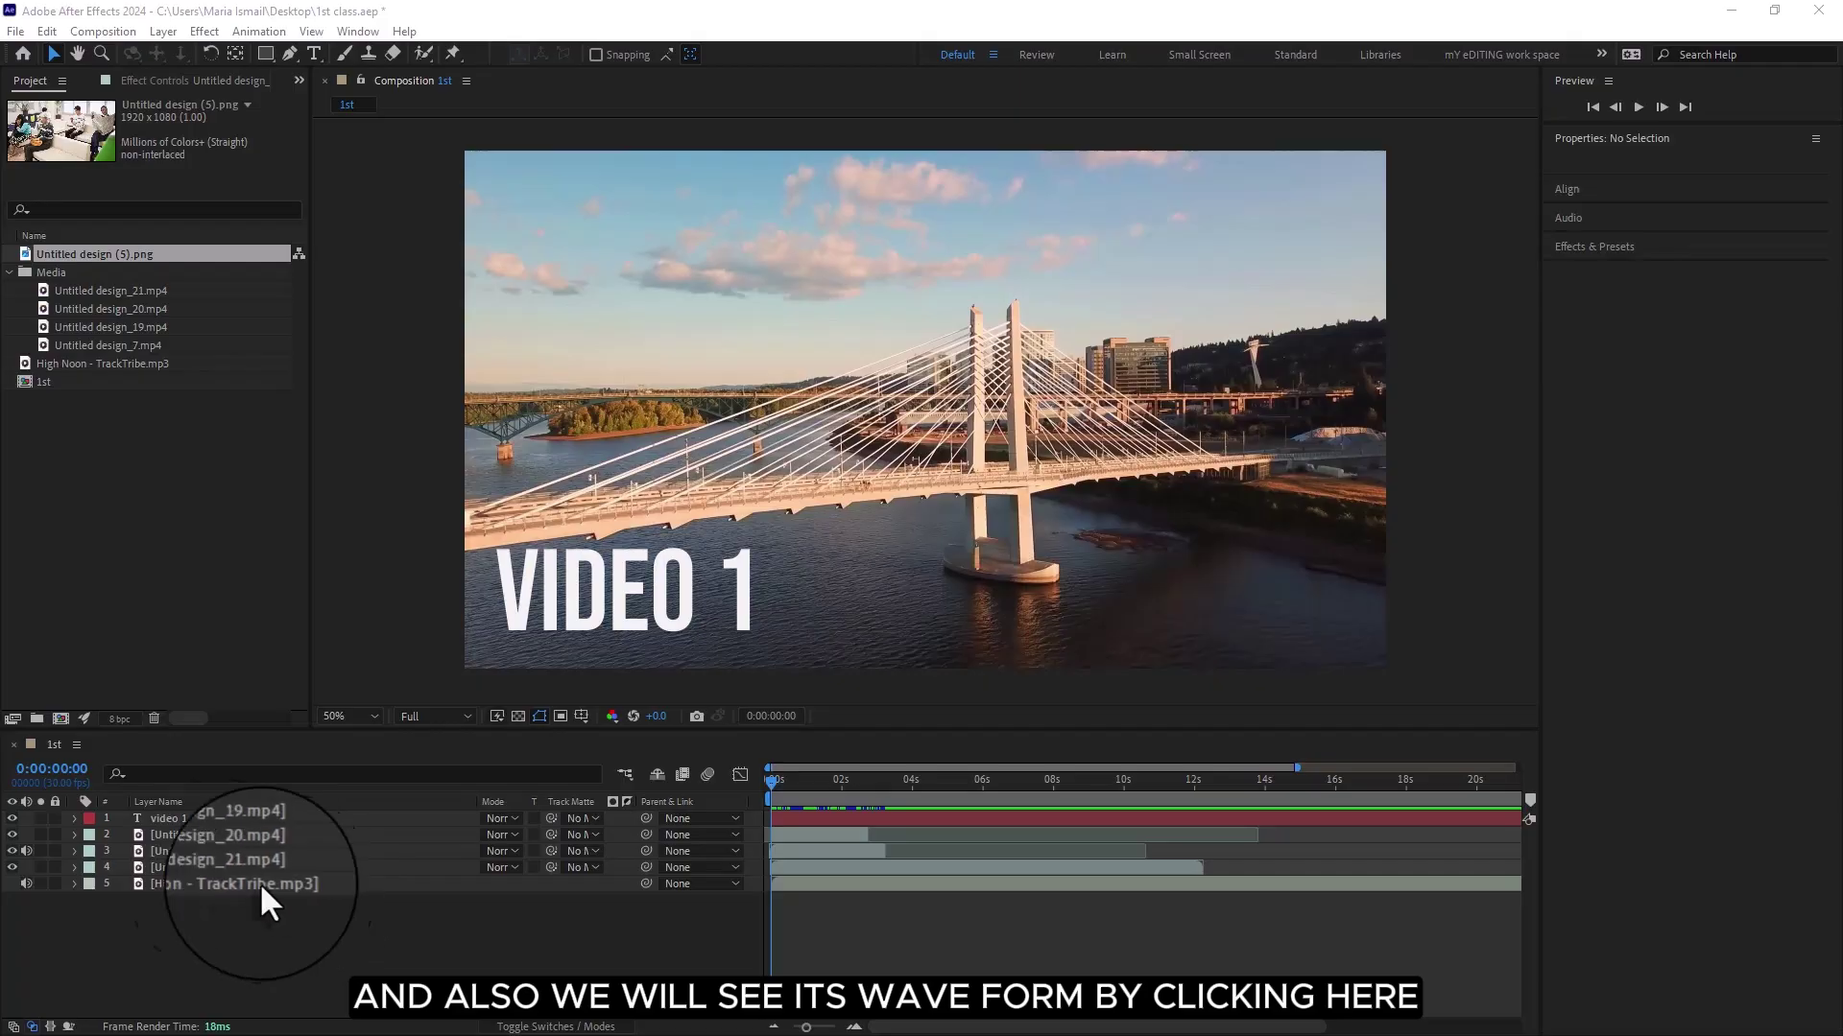
# - Expand the Transform properties of the Untitled design_19.mp4 layer and set position 956, 542 and linked scale 108%
pyautogui.click(74, 834)
pyautogui.click(92, 850)
pyautogui.moveTo(491, 884); pyautogui.dragTo(373, 884)
pyautogui.moveTo(527, 884); pyautogui.dragTo(606, 884)
pyautogui.click(183, 902)
pyautogui.moveTo(525, 884); pyautogui.dragTo(482, 900)
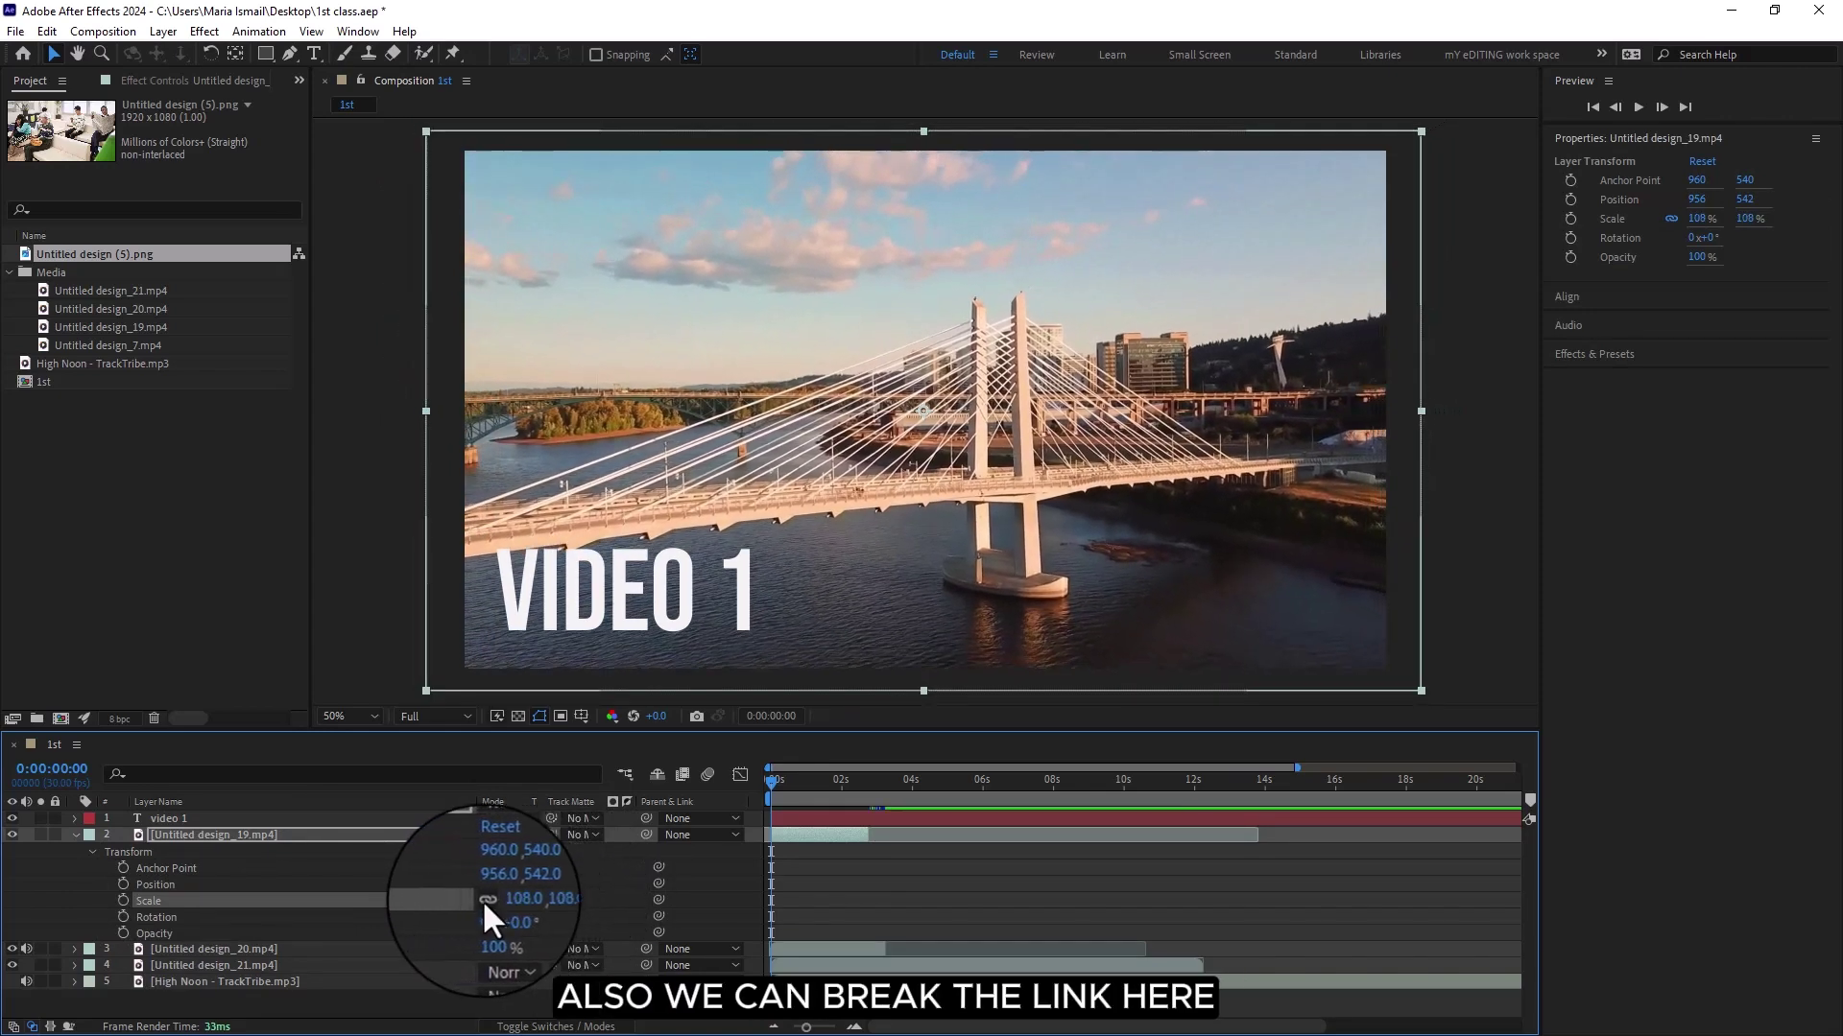
# - Unlink the scale proportions of the Untitled design_19.mp4 layer and set its scale to 111% by 116%
pyautogui.click(488, 900)
pyautogui.moveTo(509, 899)
pyautogui.mouseDown()
pyautogui.moveTo(538, 900)
pyautogui.moveTo(521, 915)
pyautogui.moveTo(516, 899)
pyautogui.mouseUp()
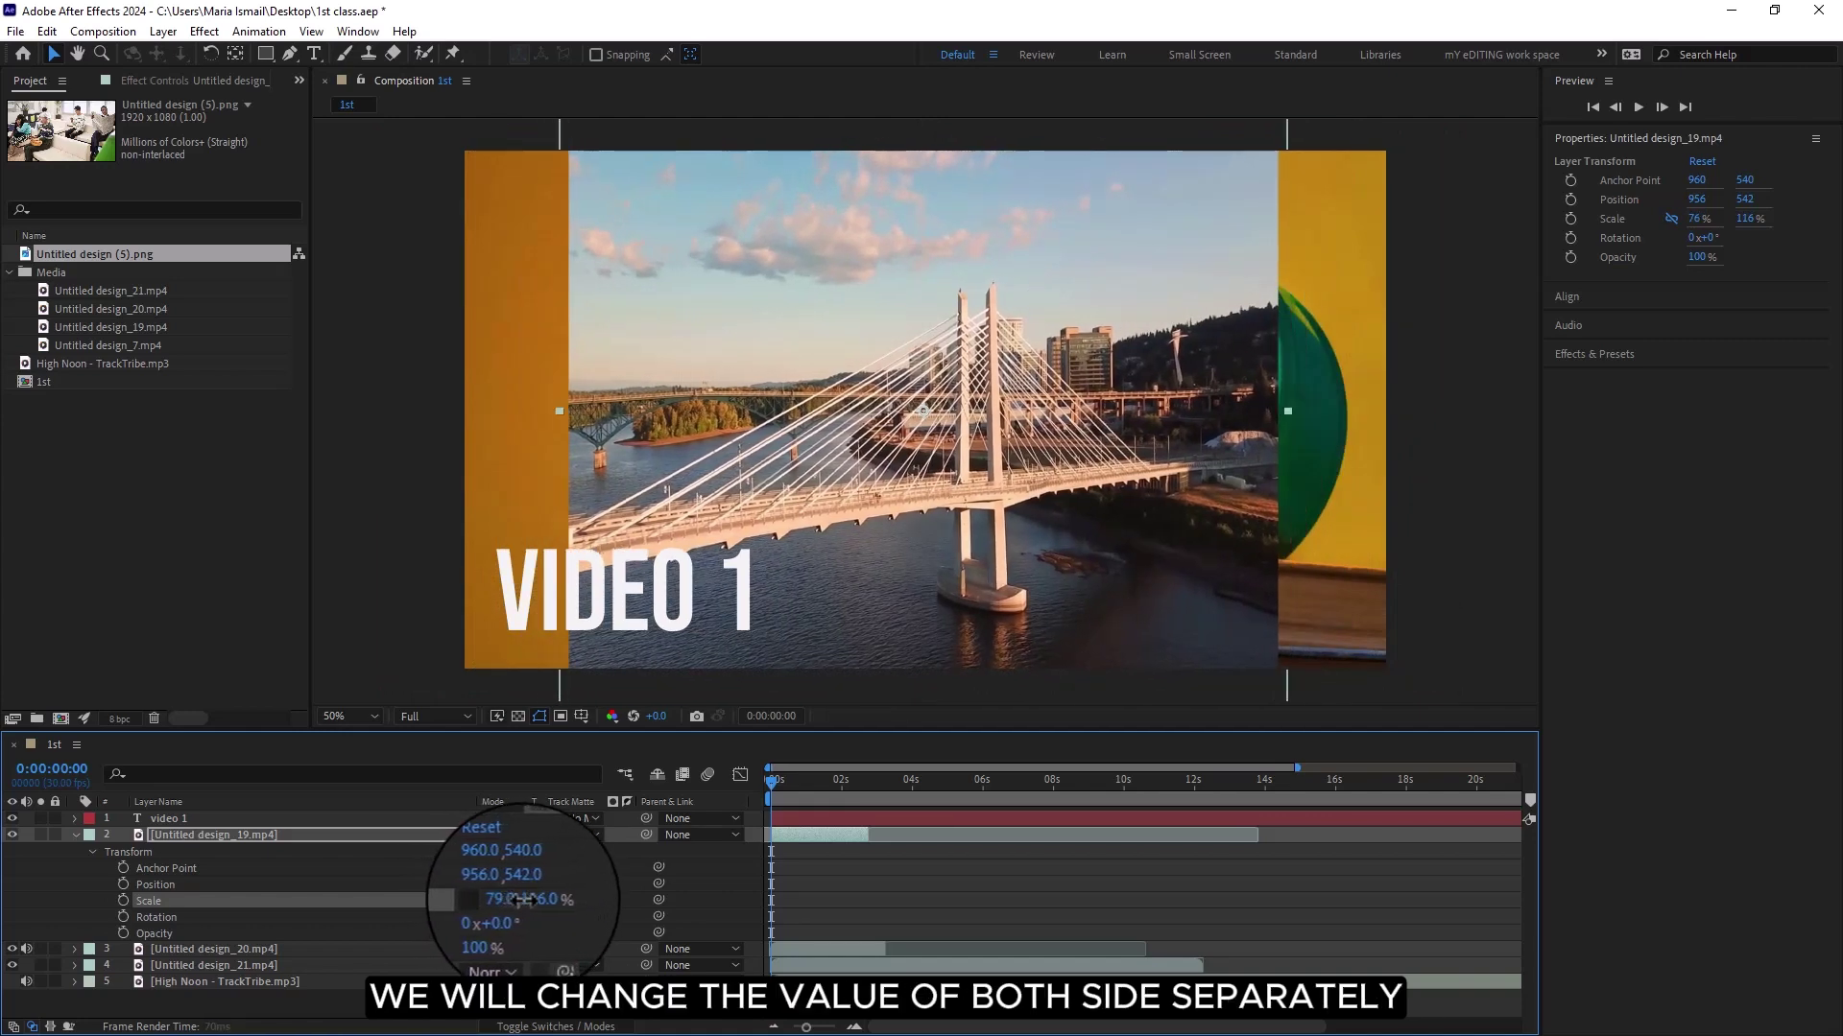
pyautogui.click(502, 900)
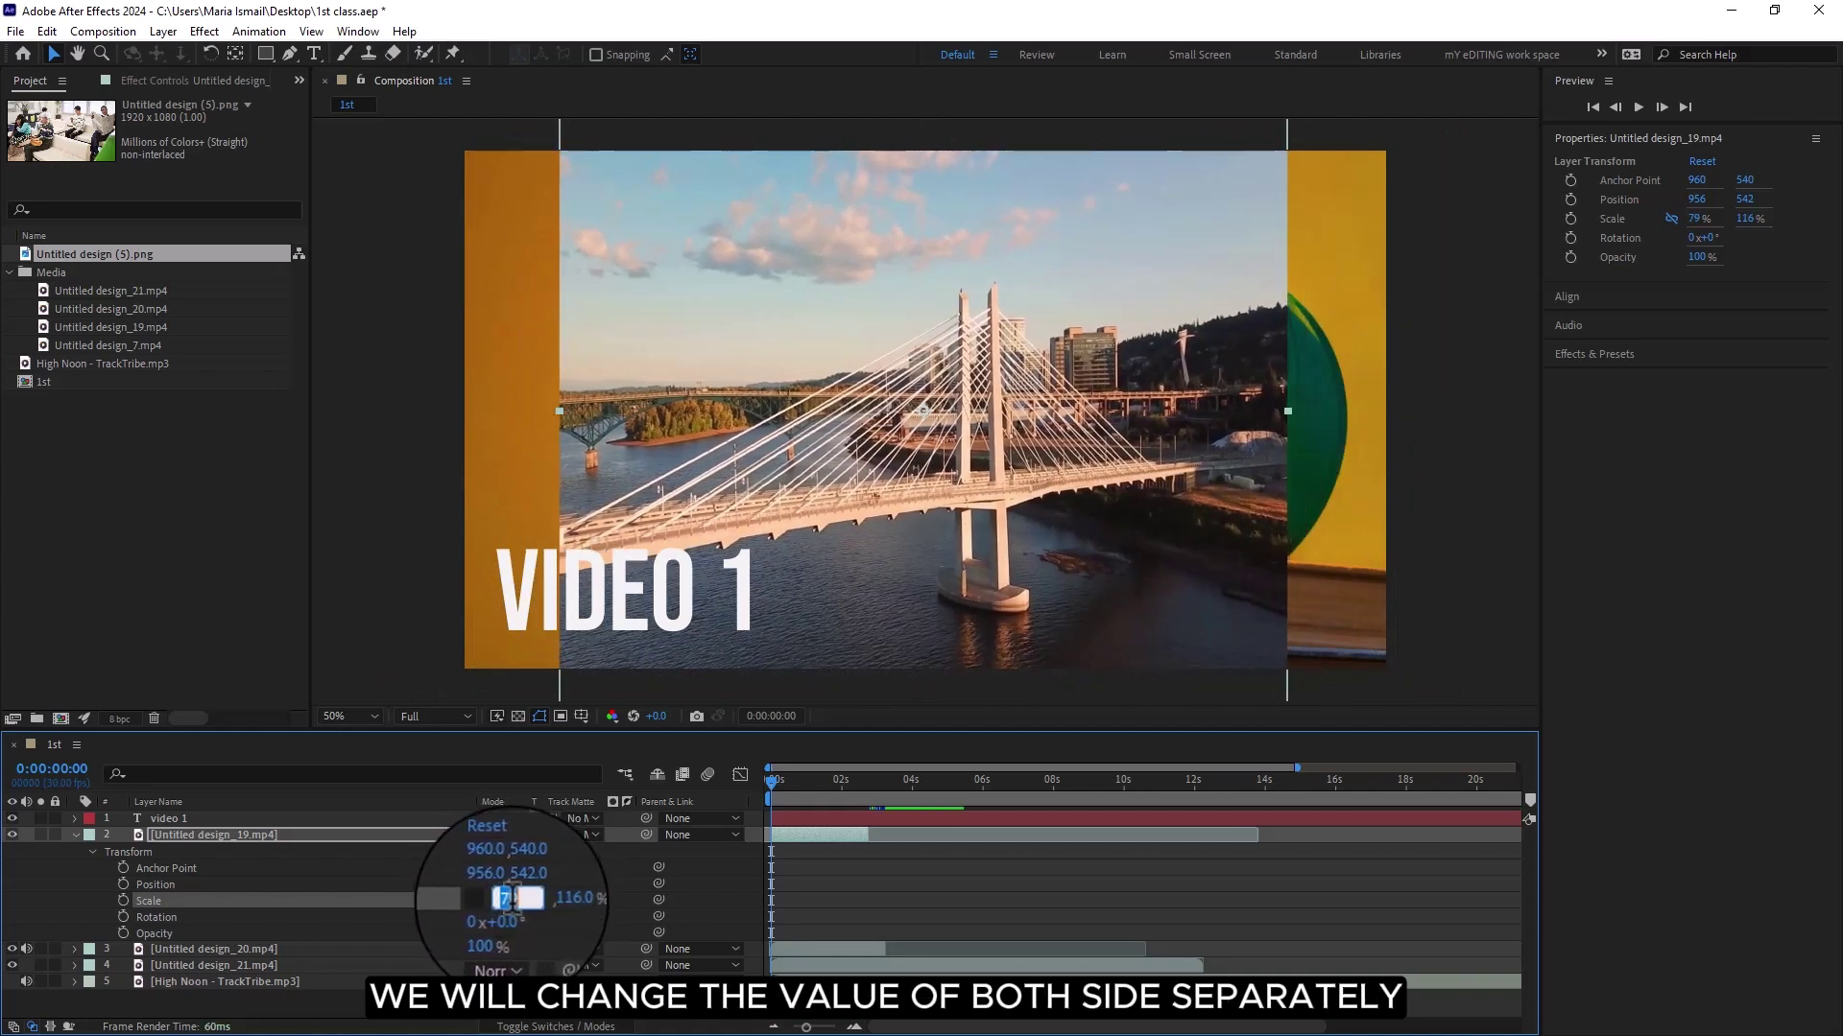
pyautogui.moveTo(510, 919); pyautogui.dragTo(453, 937)
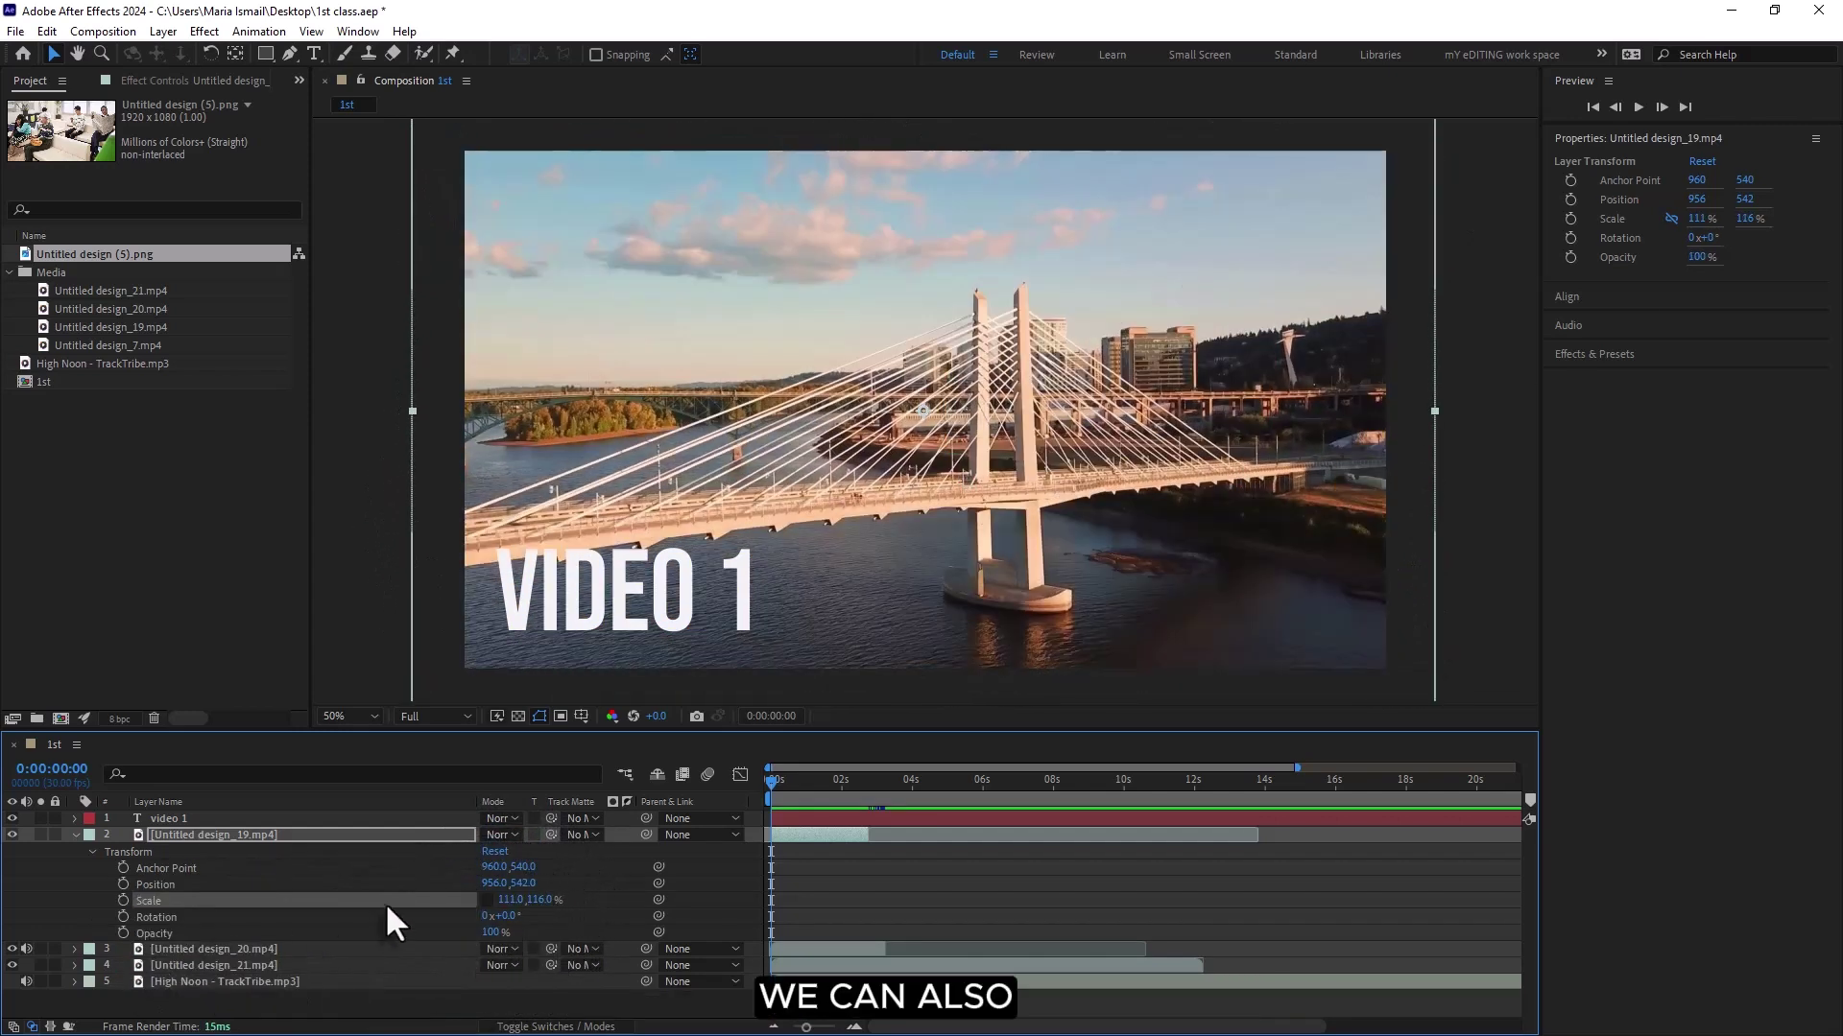
# - Collapse the Untitled design_19.mp4 properties and shrink the clip in the frame to about 51.6% by 55.6%
pyautogui.click(75, 835)
pyautogui.moveTo(579, 313); pyautogui.dragTo(588, 350)
pyautogui.moveTo(1444, 148); pyautogui.dragTo(1062, 314)
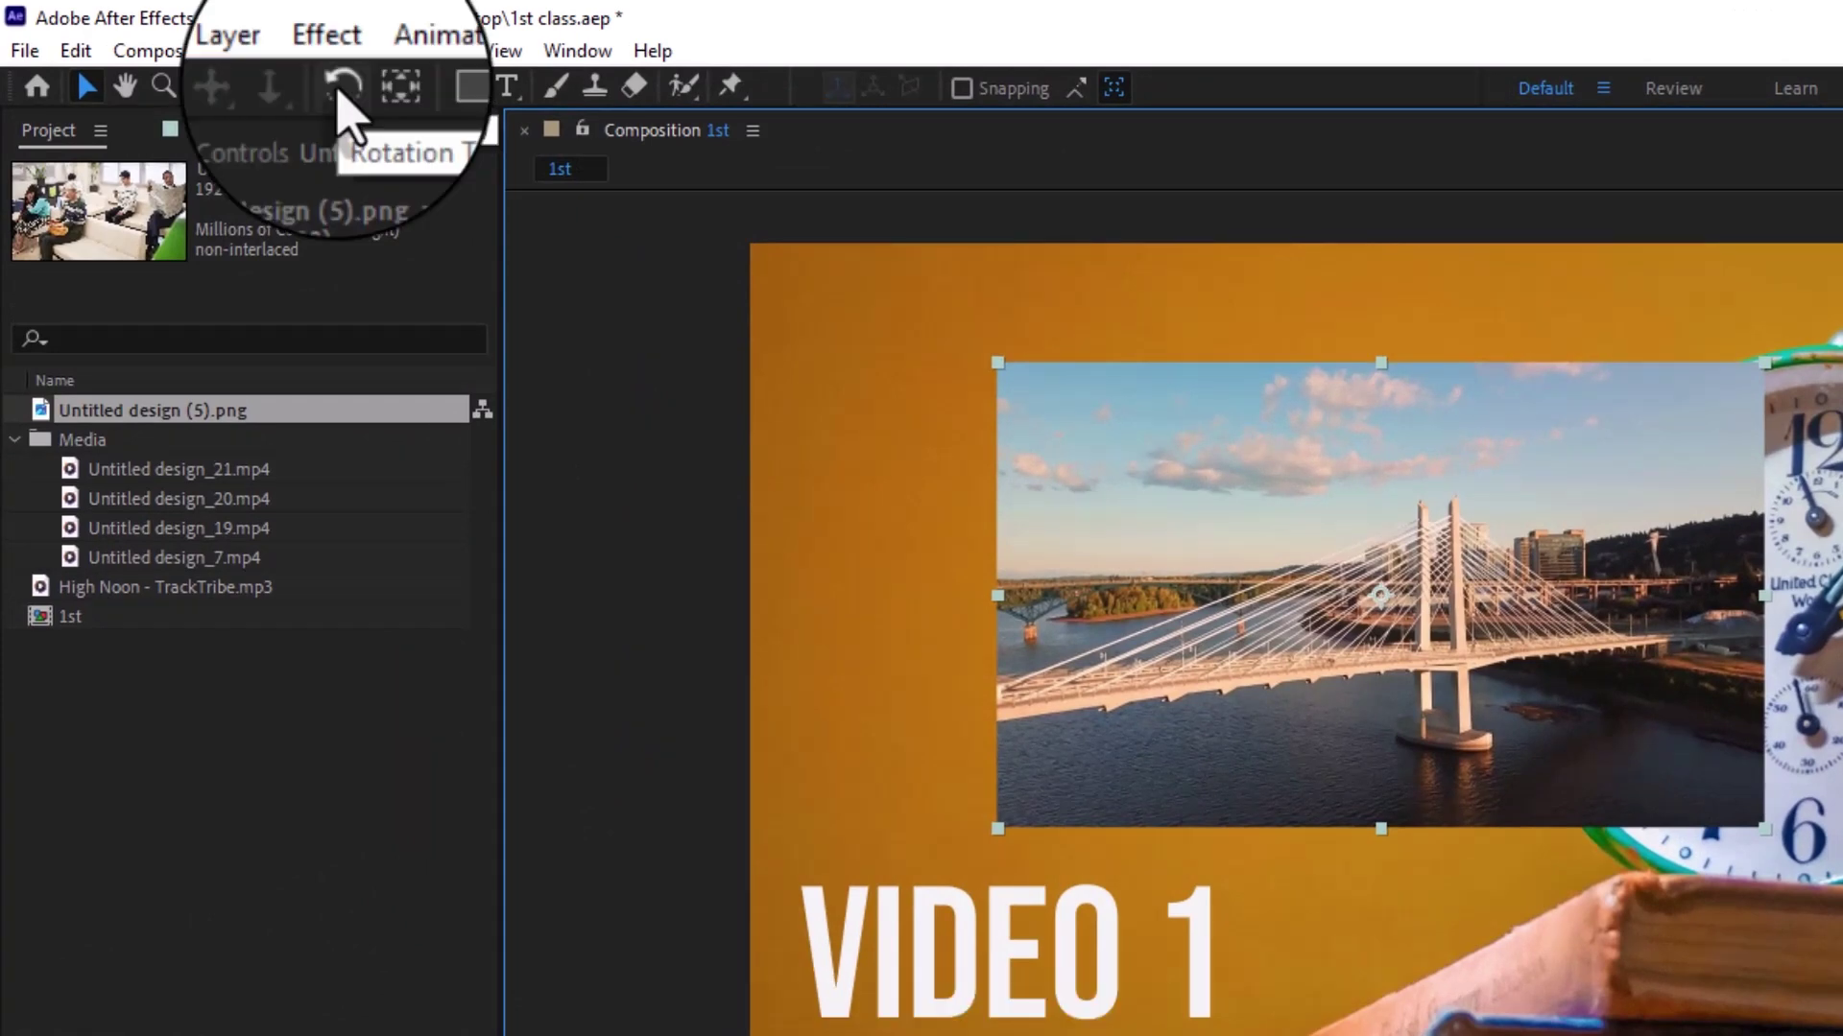
# - Rotate the Untitled design_20.mp4 clip to about -15°, and move the bridge clip to about 546, 350 and the clock clip near the lower-right corner
pyautogui.click(341, 86)
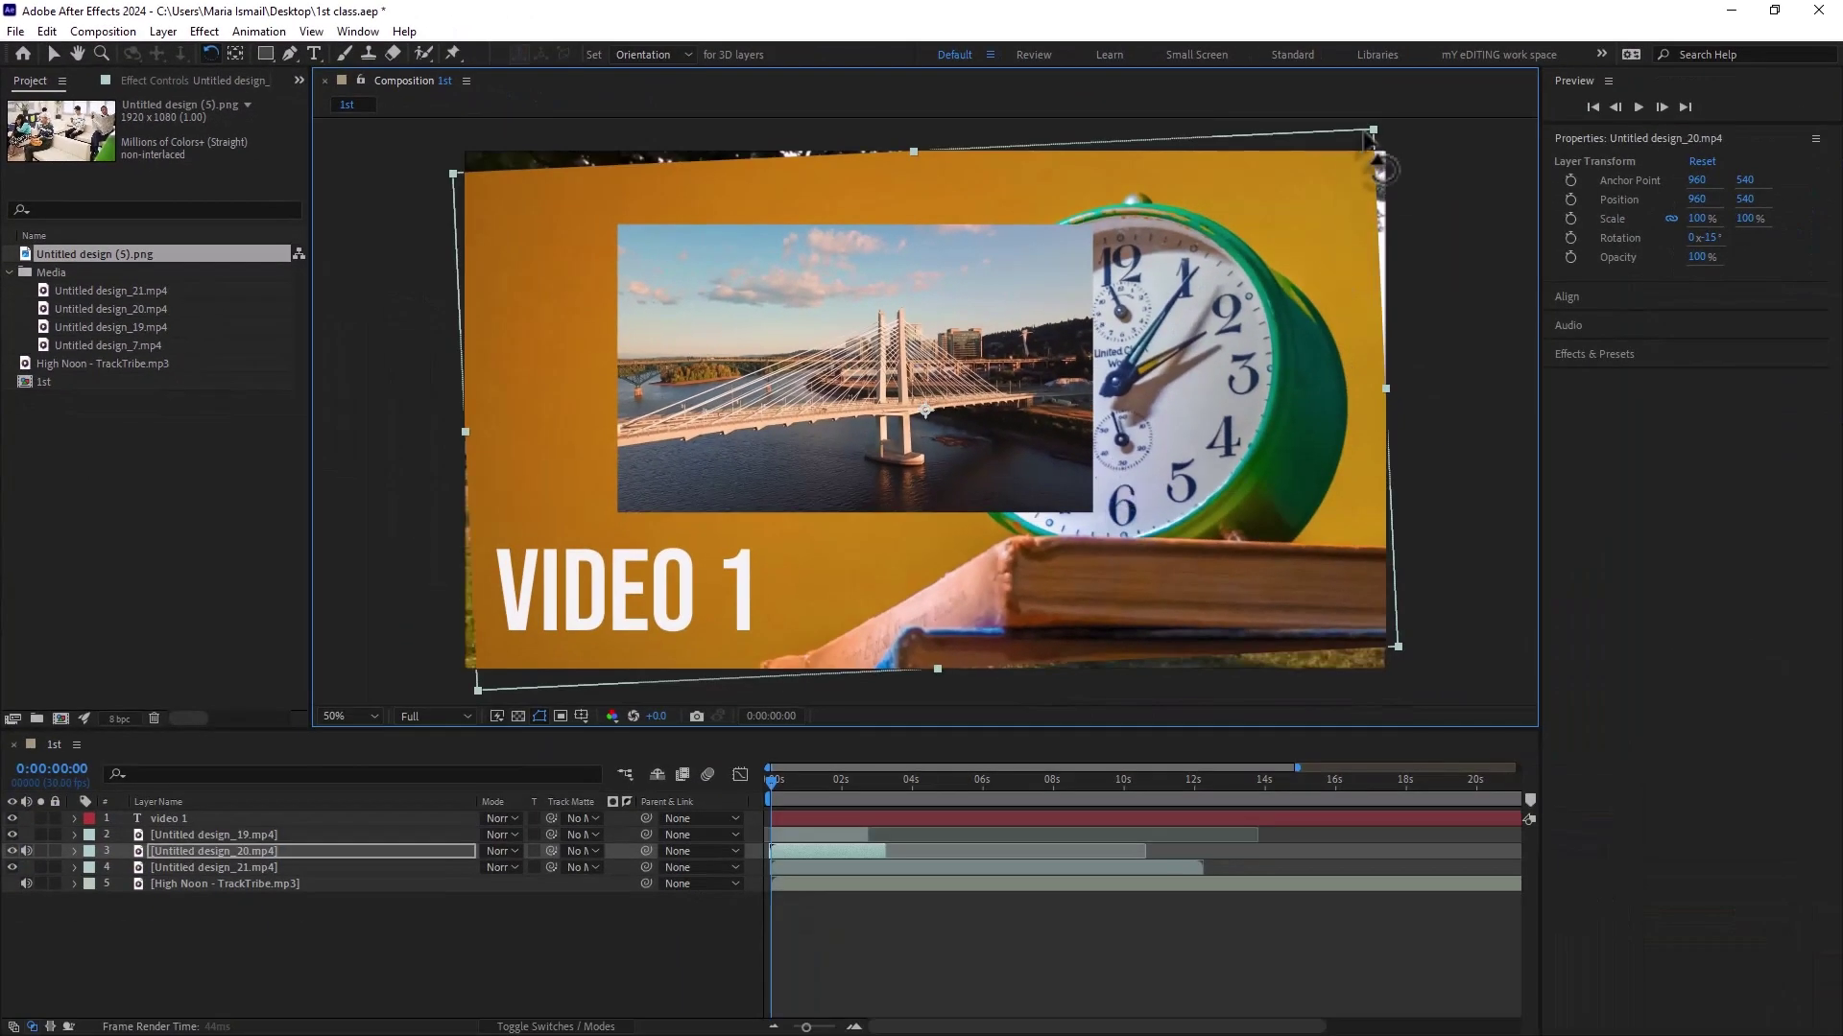
pyautogui.moveTo(1370, 139); pyautogui.dragTo(1420, 576)
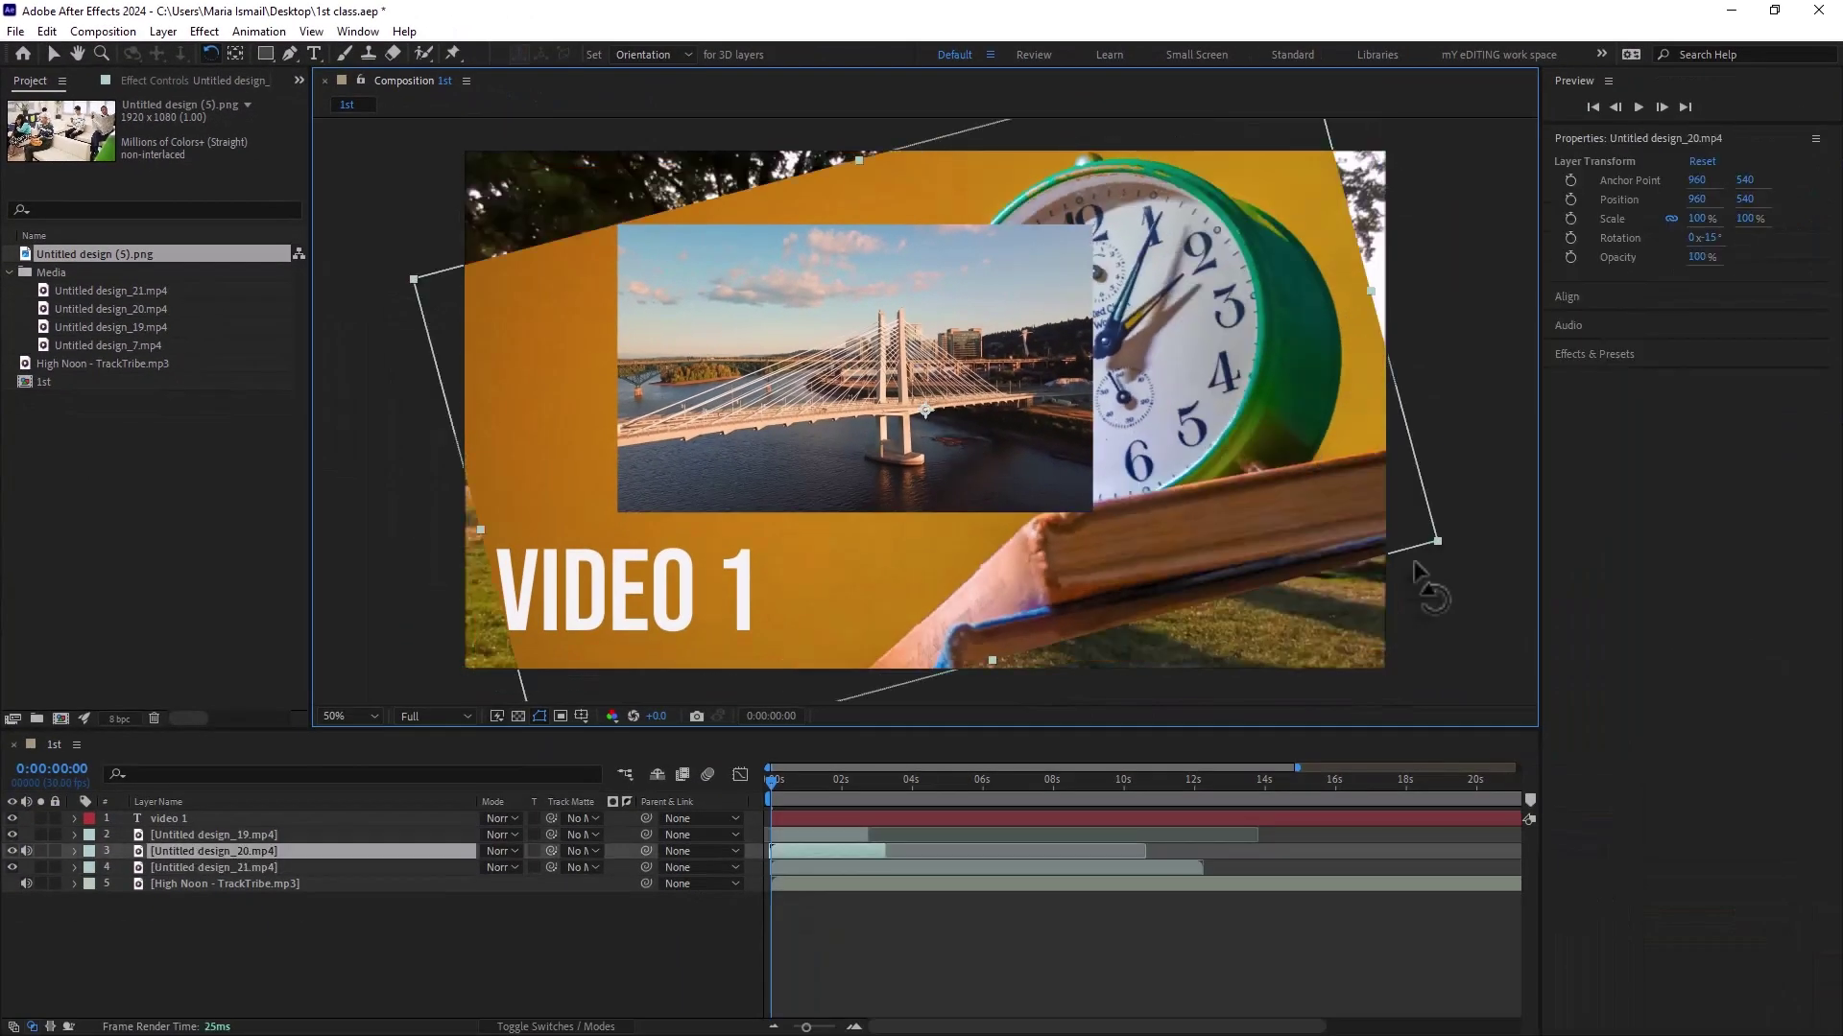
pyautogui.press('v')
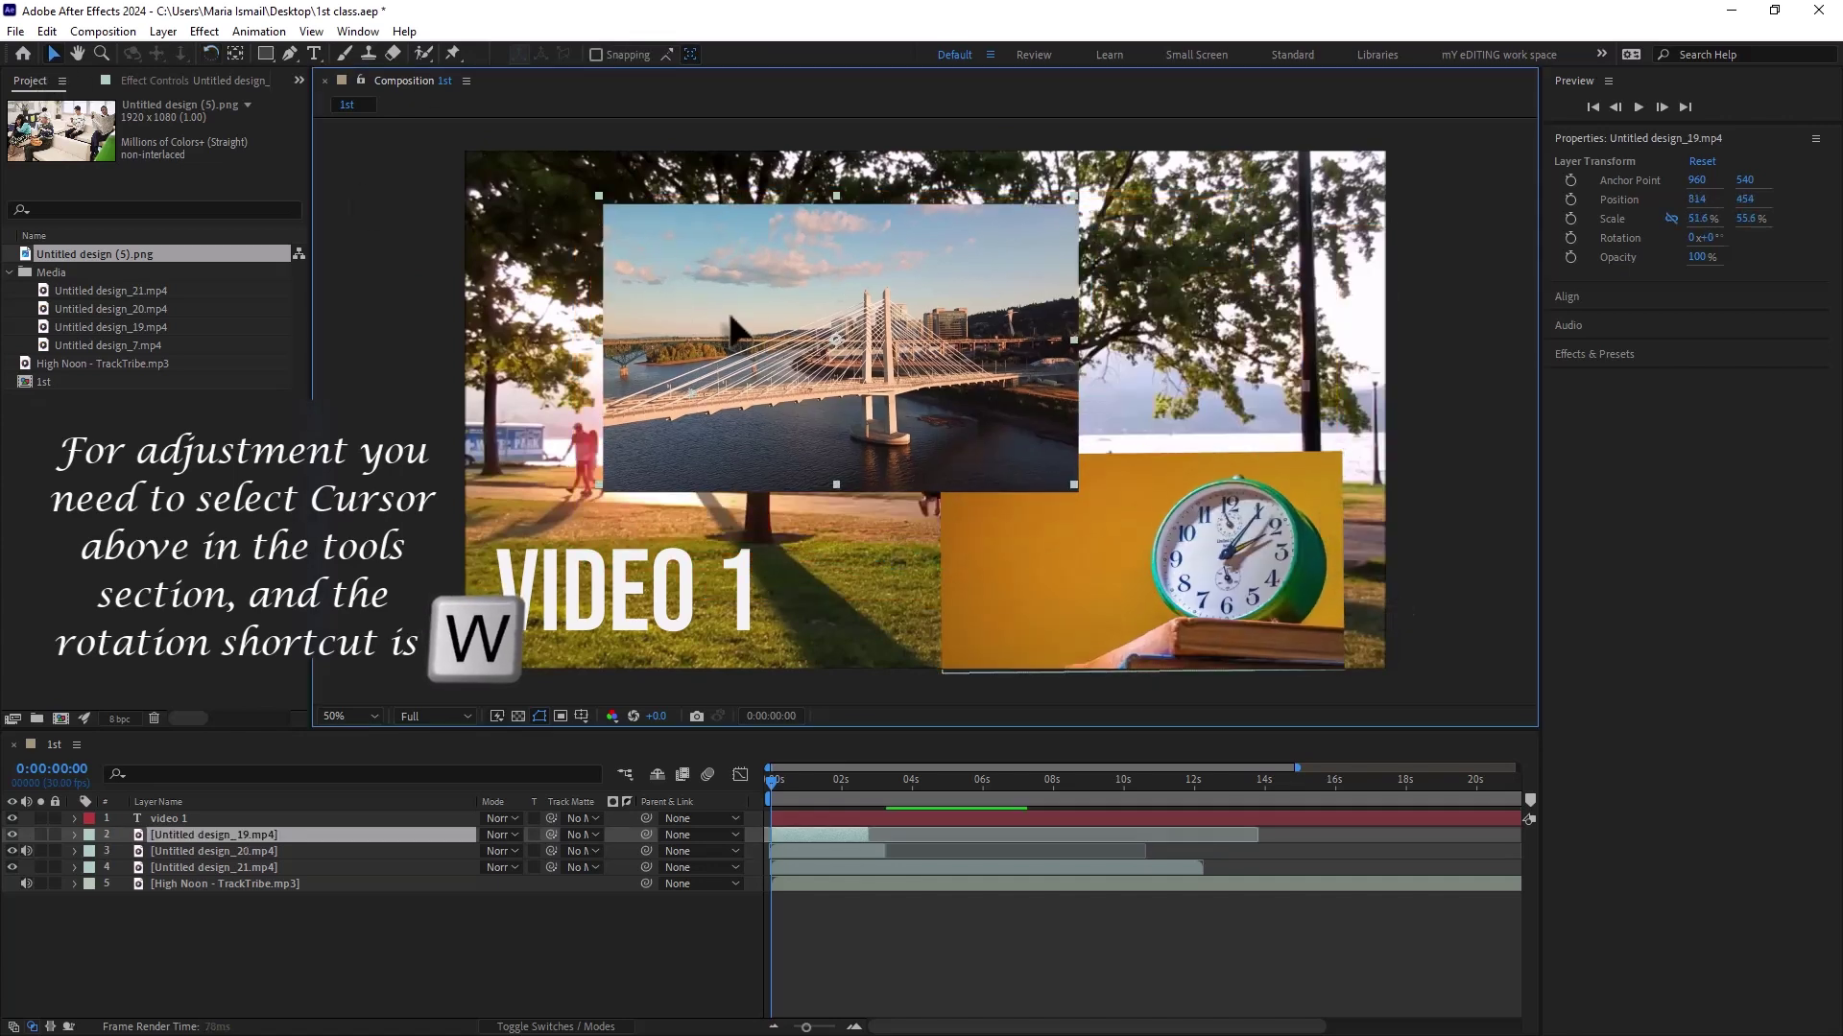
pyautogui.moveTo(734, 331); pyautogui.dragTo(619, 300)
pyautogui.moveTo(1142, 560)
pyautogui.mouseDown()
pyautogui.moveTo(1171, 512)
pyautogui.moveTo(1168, 538)
pyautogui.mouseUp()
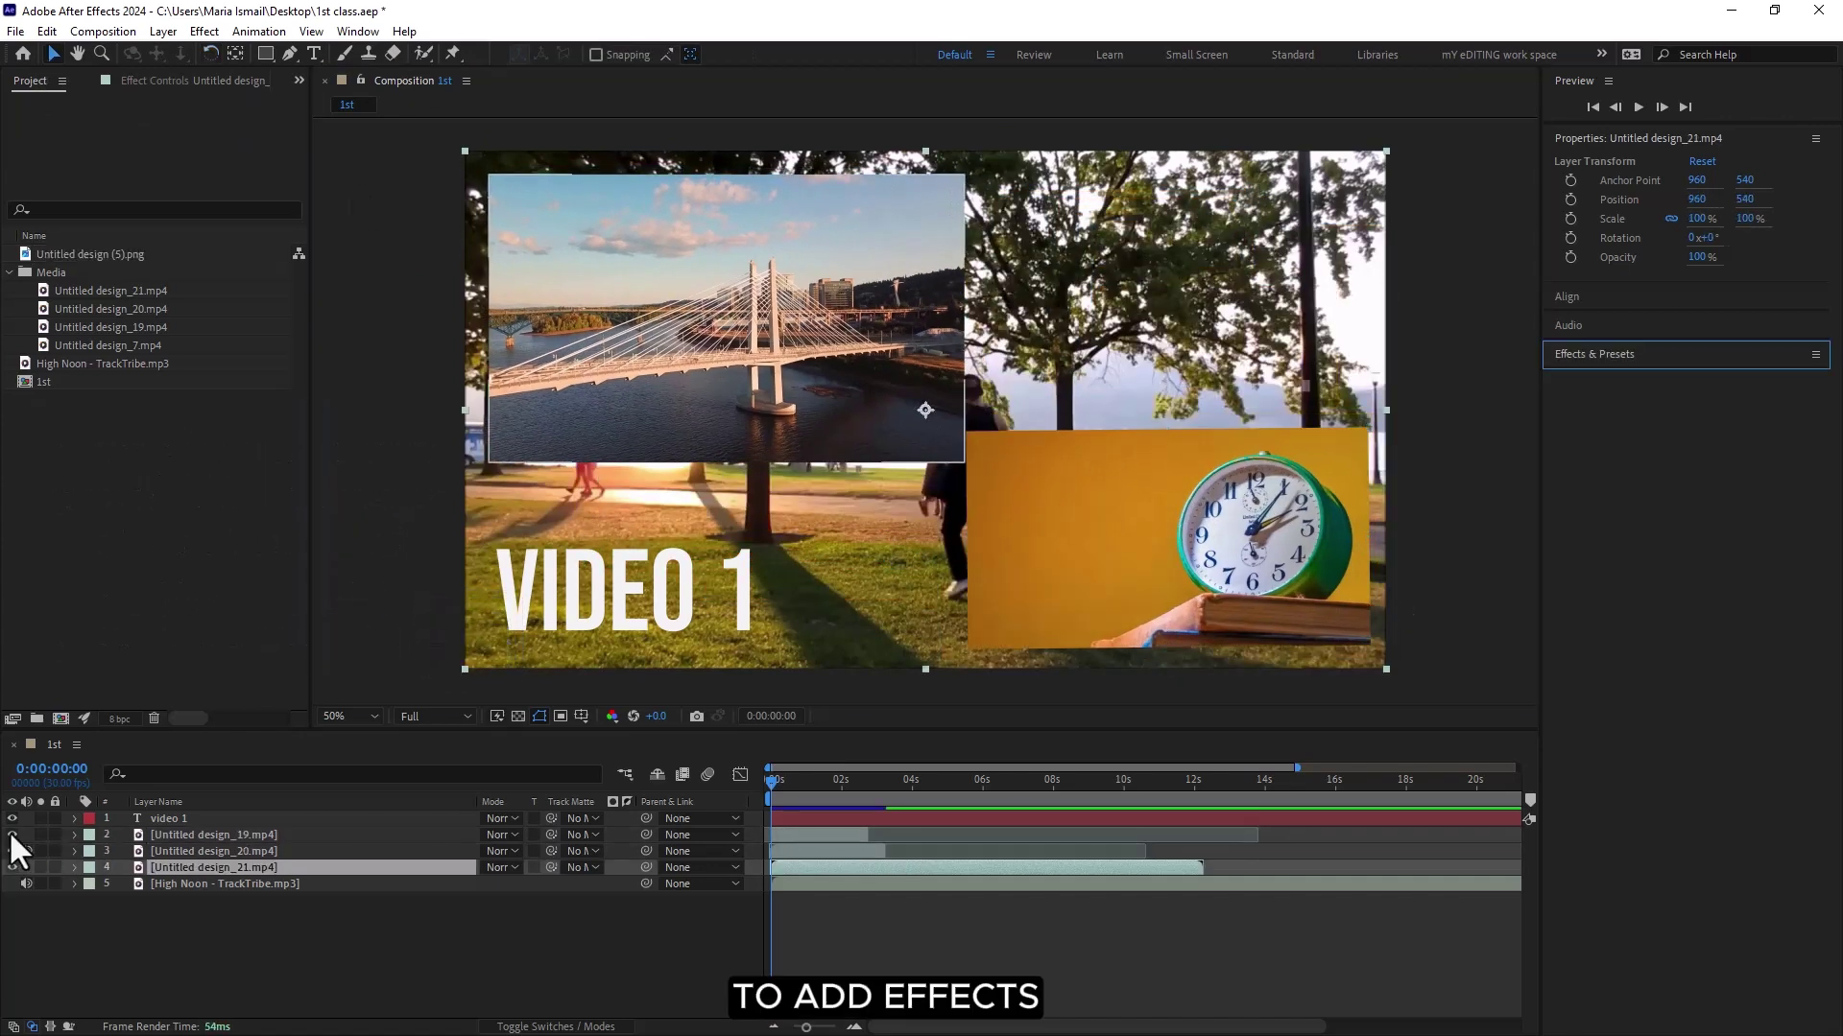
# - Hide the Untitled design_19.mp4 and Untitled design_20.mp4 layers and apply the Sharpen effect to the Untitled design_21.mp4 layer
pyautogui.click(12, 835)
pyautogui.click(12, 851)
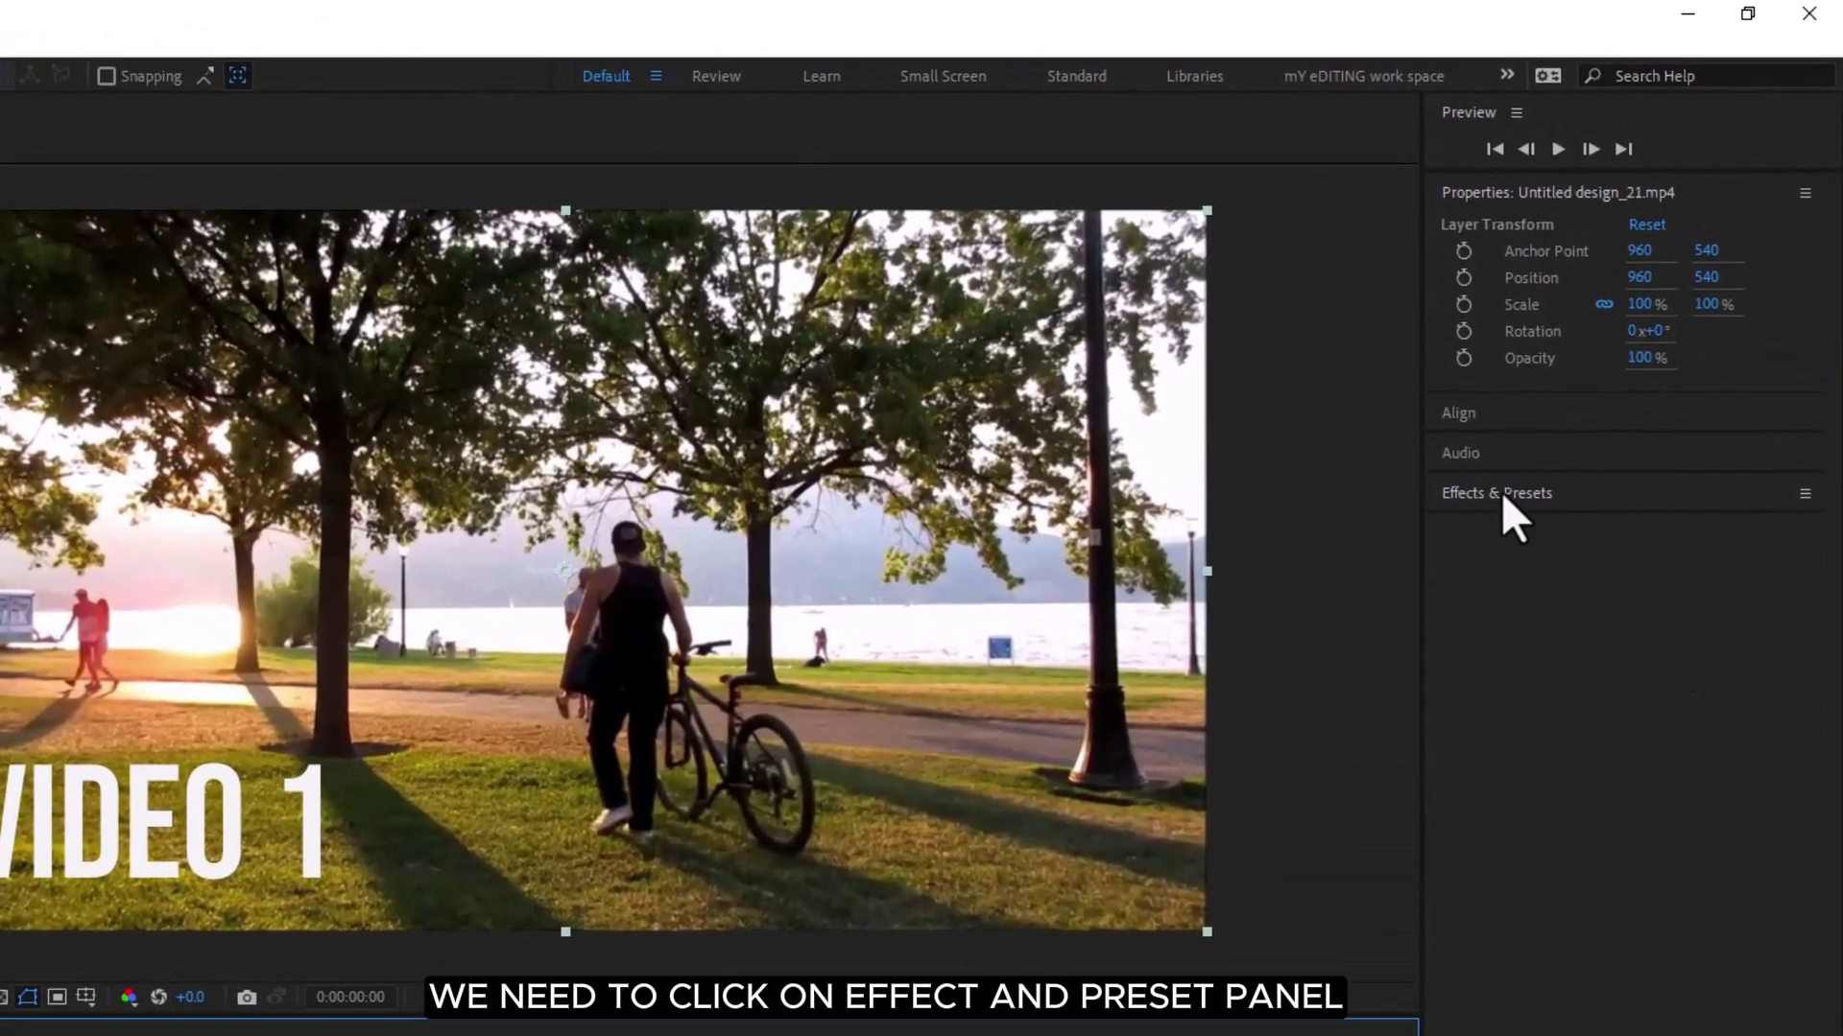
pyautogui.click(1527, 456)
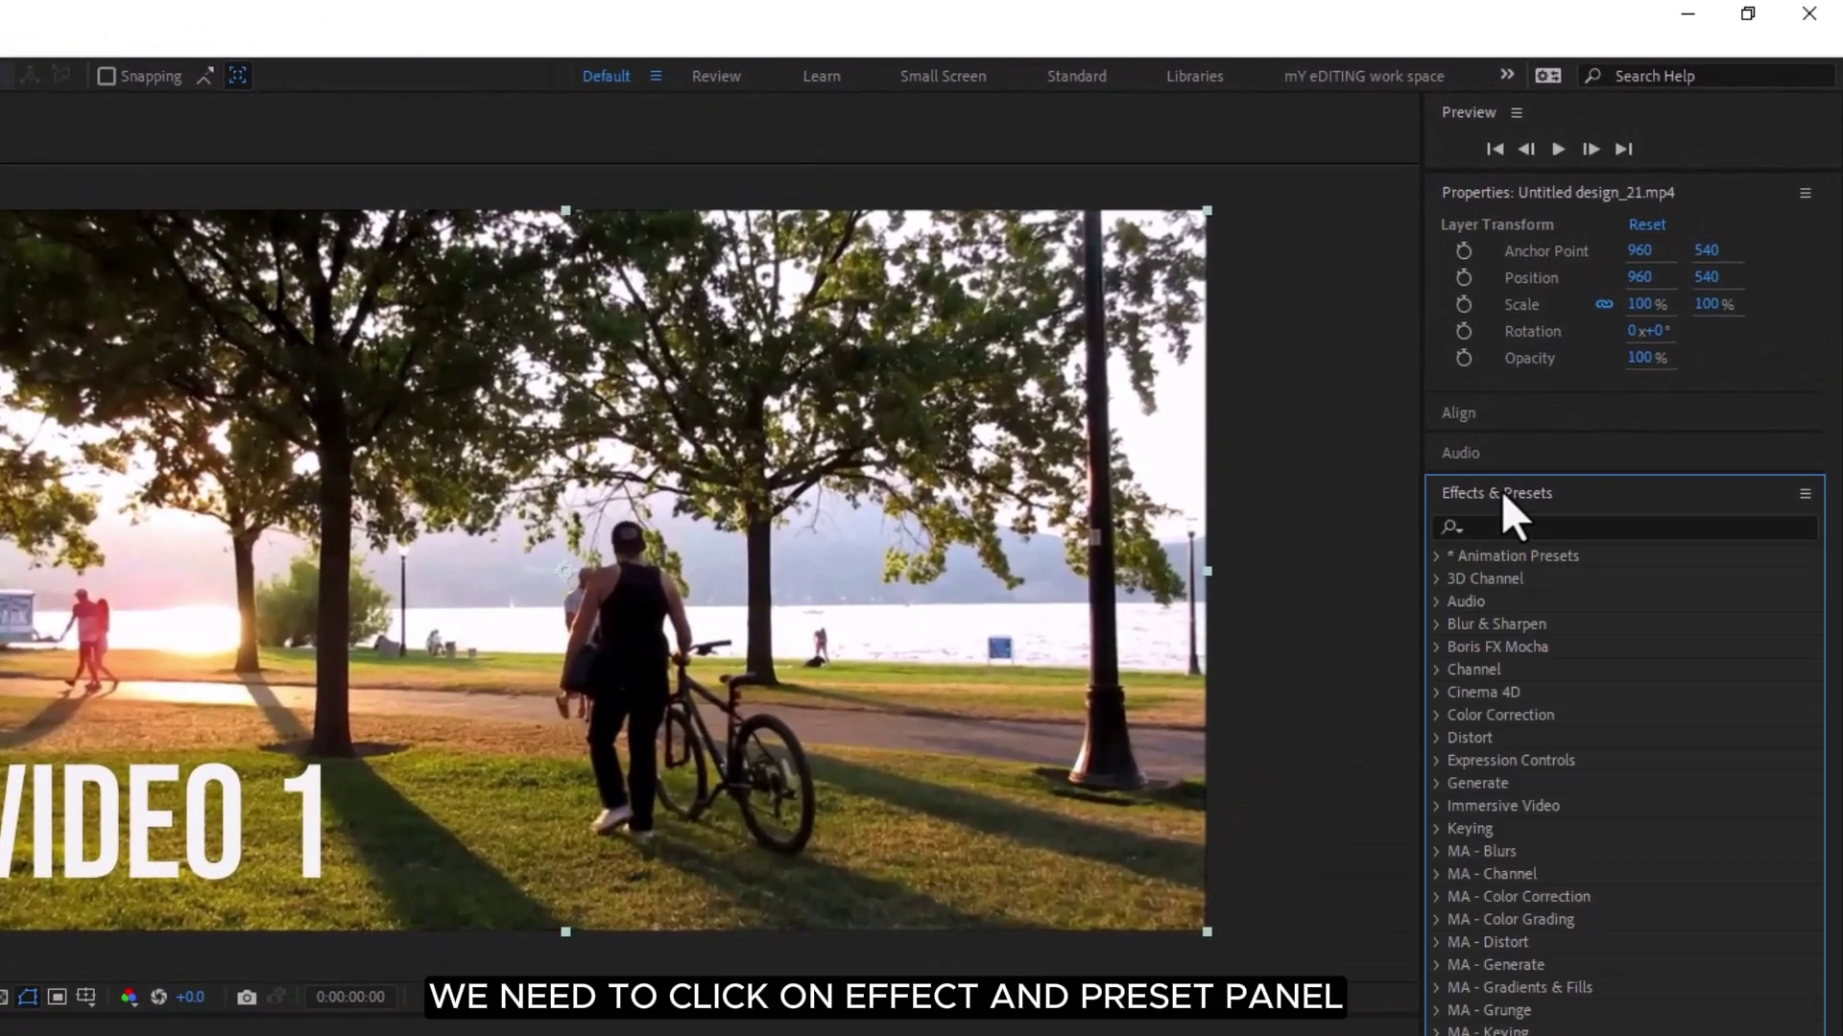
pyautogui.click(1439, 624)
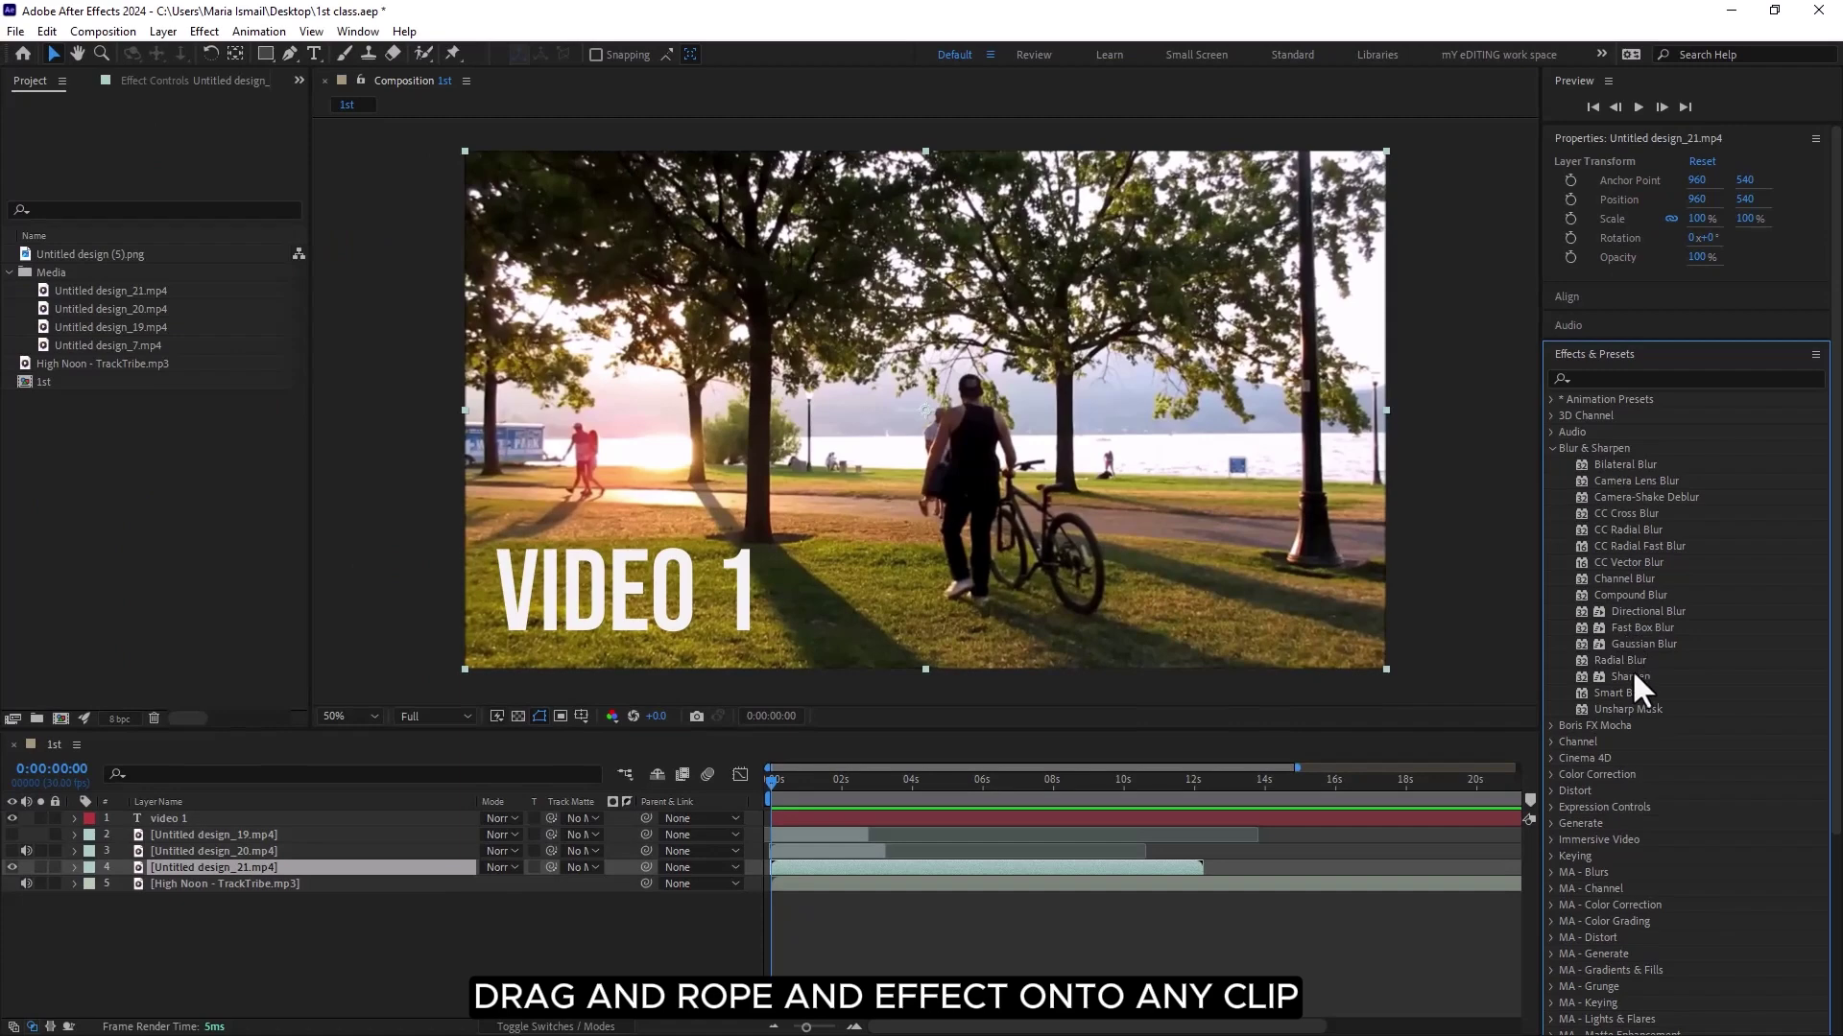
pyautogui.moveTo(983, 866); pyautogui.dragTo(988, 867)
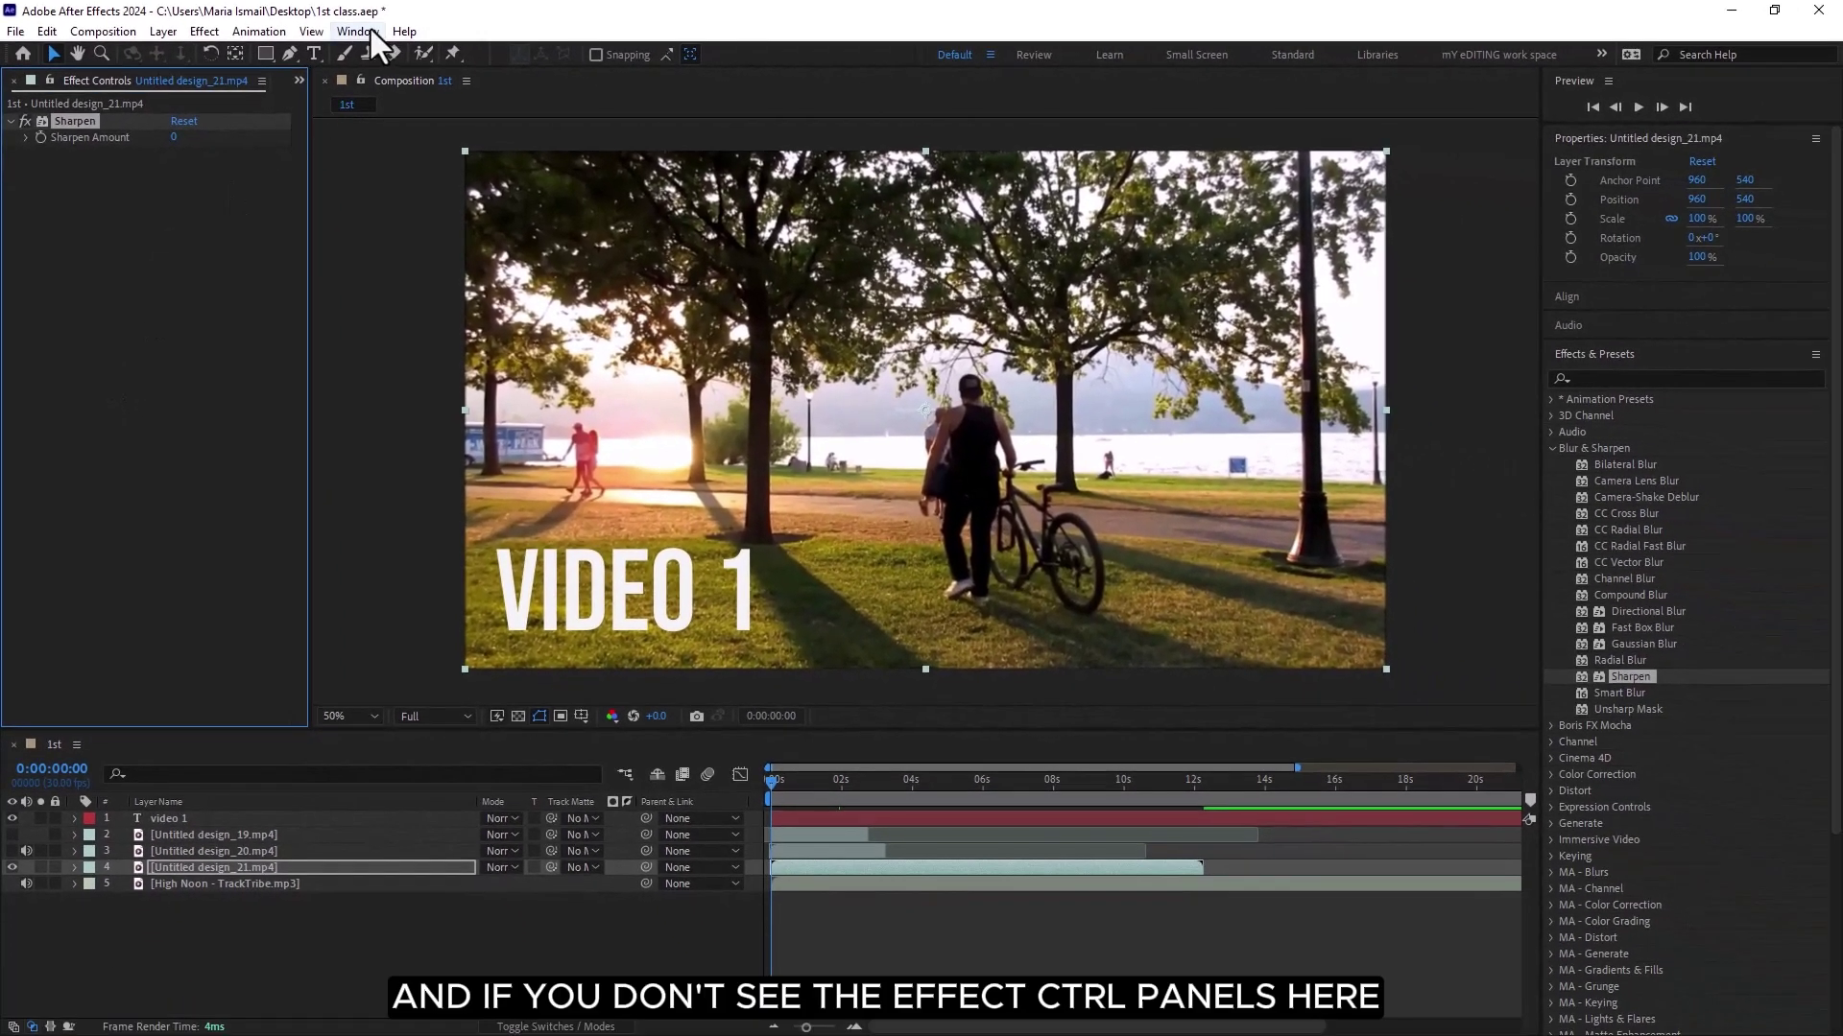
# - Show the Effect Controls of Untitled design_21.mp4 and set the Sharpen Amount to 0
pyautogui.click(355, 32)
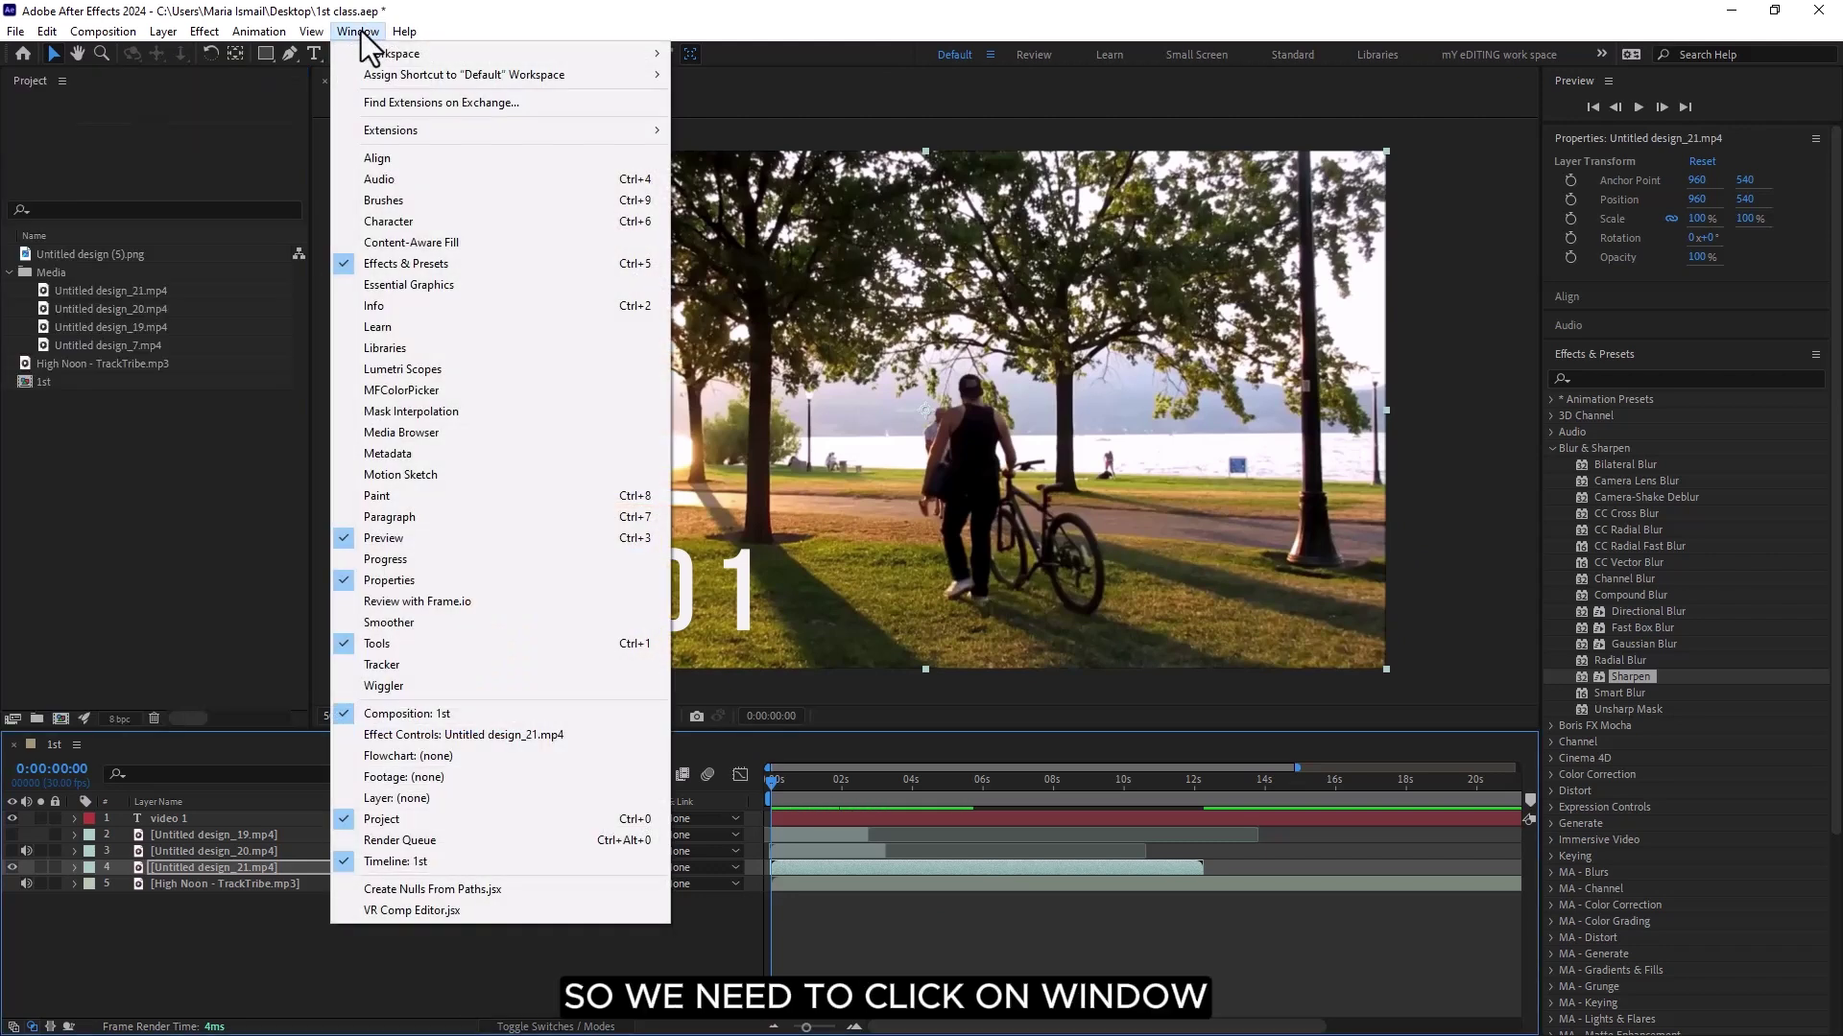
pyautogui.click(382, 735)
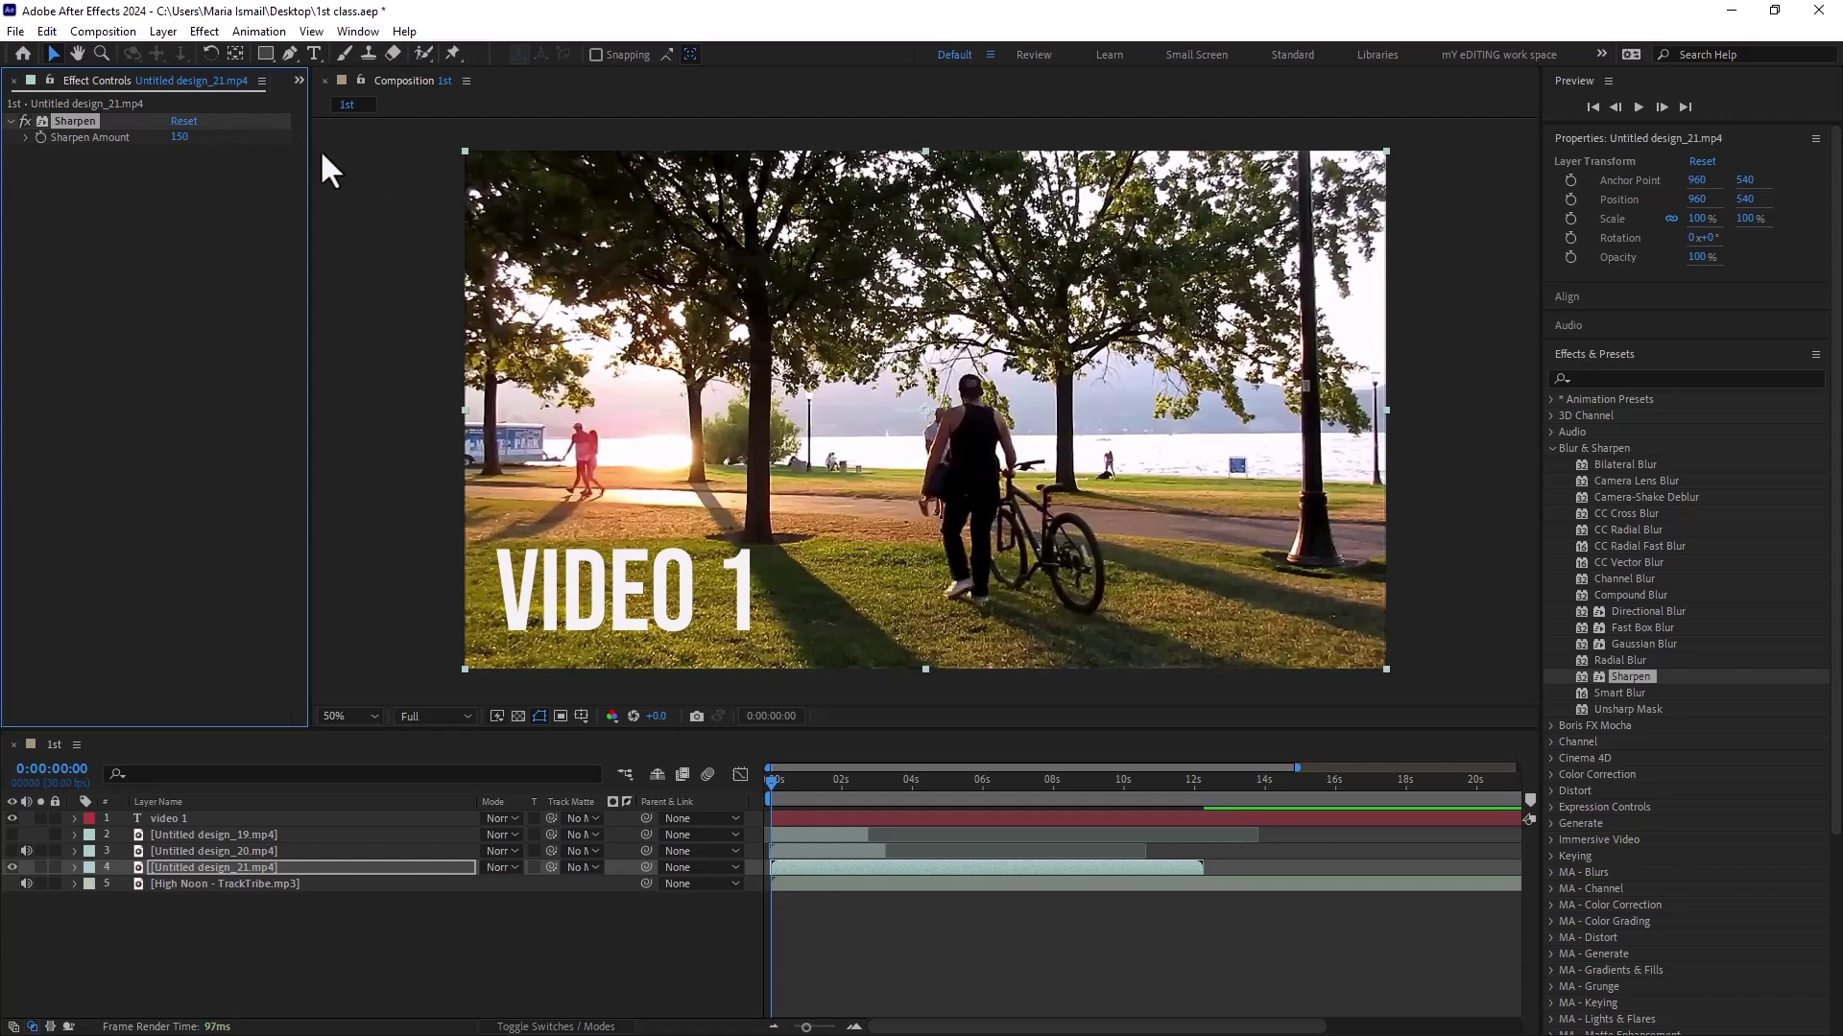
pyautogui.click(178, 137)
pyautogui.write('0')
pyautogui.press('Return')
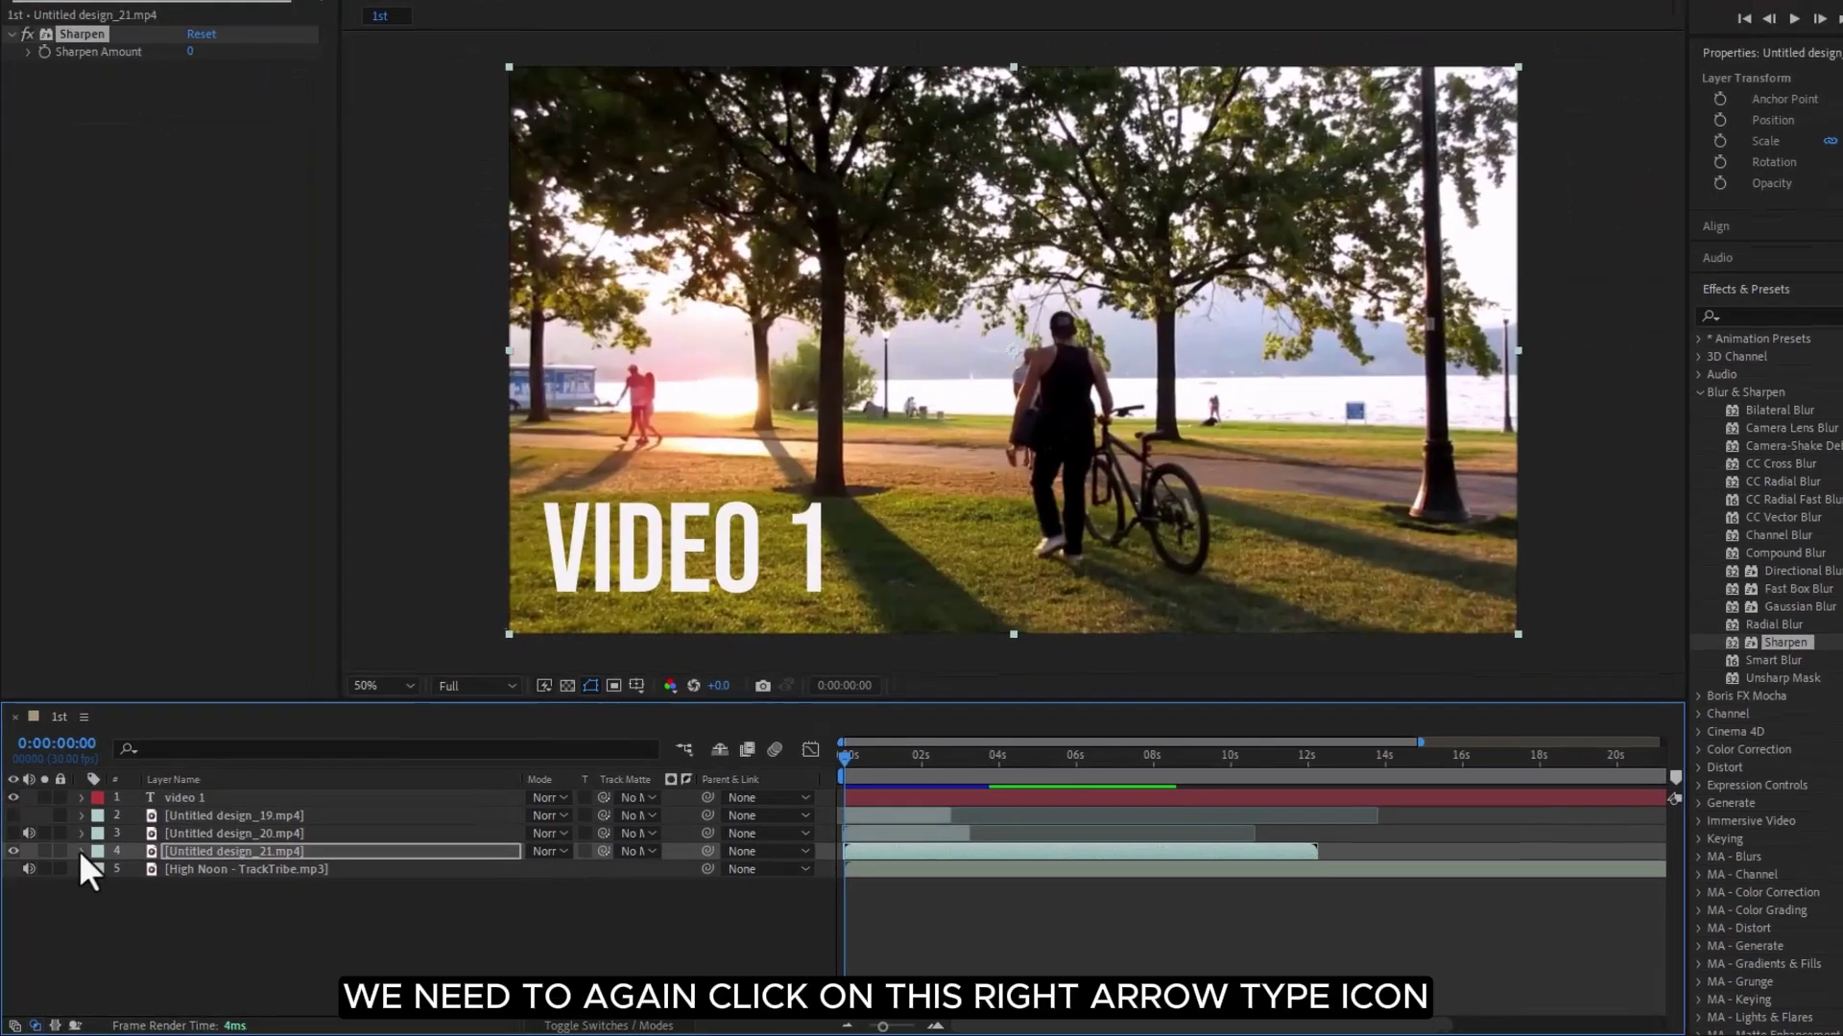
# - Expand the Sharpen properties under the Untitled design_21.mp4 layer's Effects and toggle the effect off and on
pyautogui.click(81, 852)
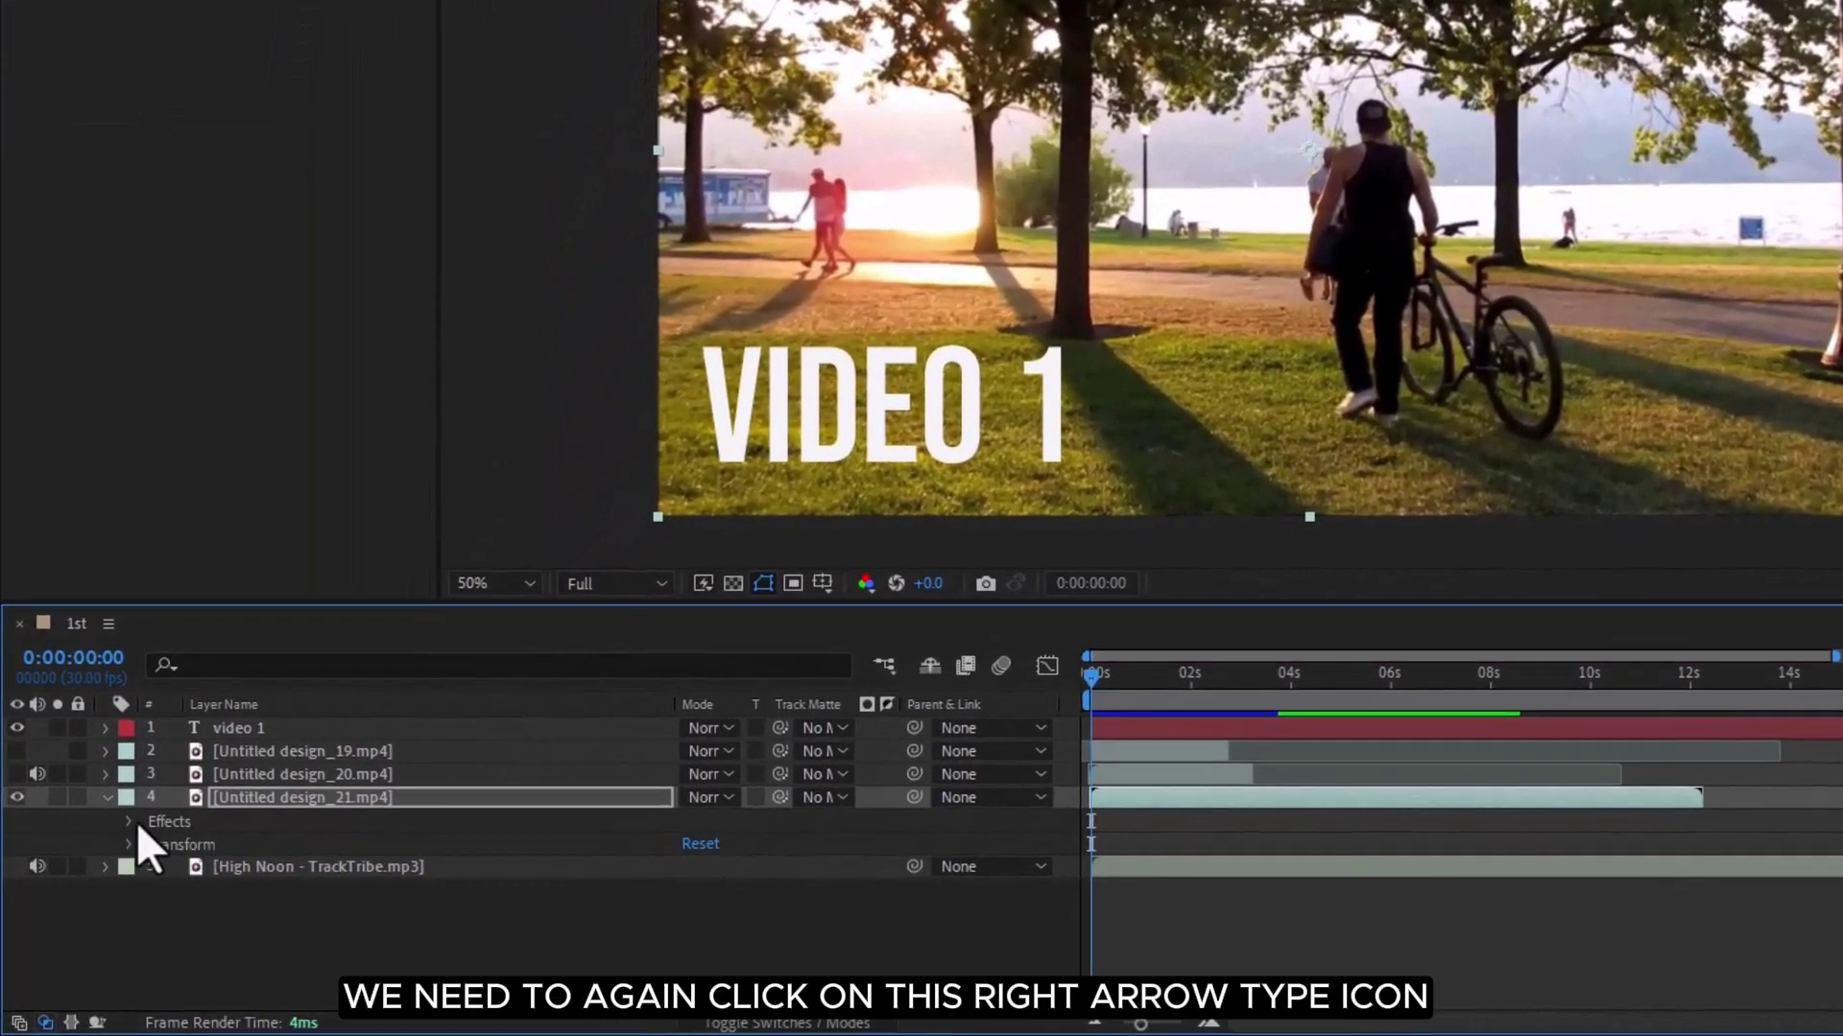
pyautogui.click(127, 822)
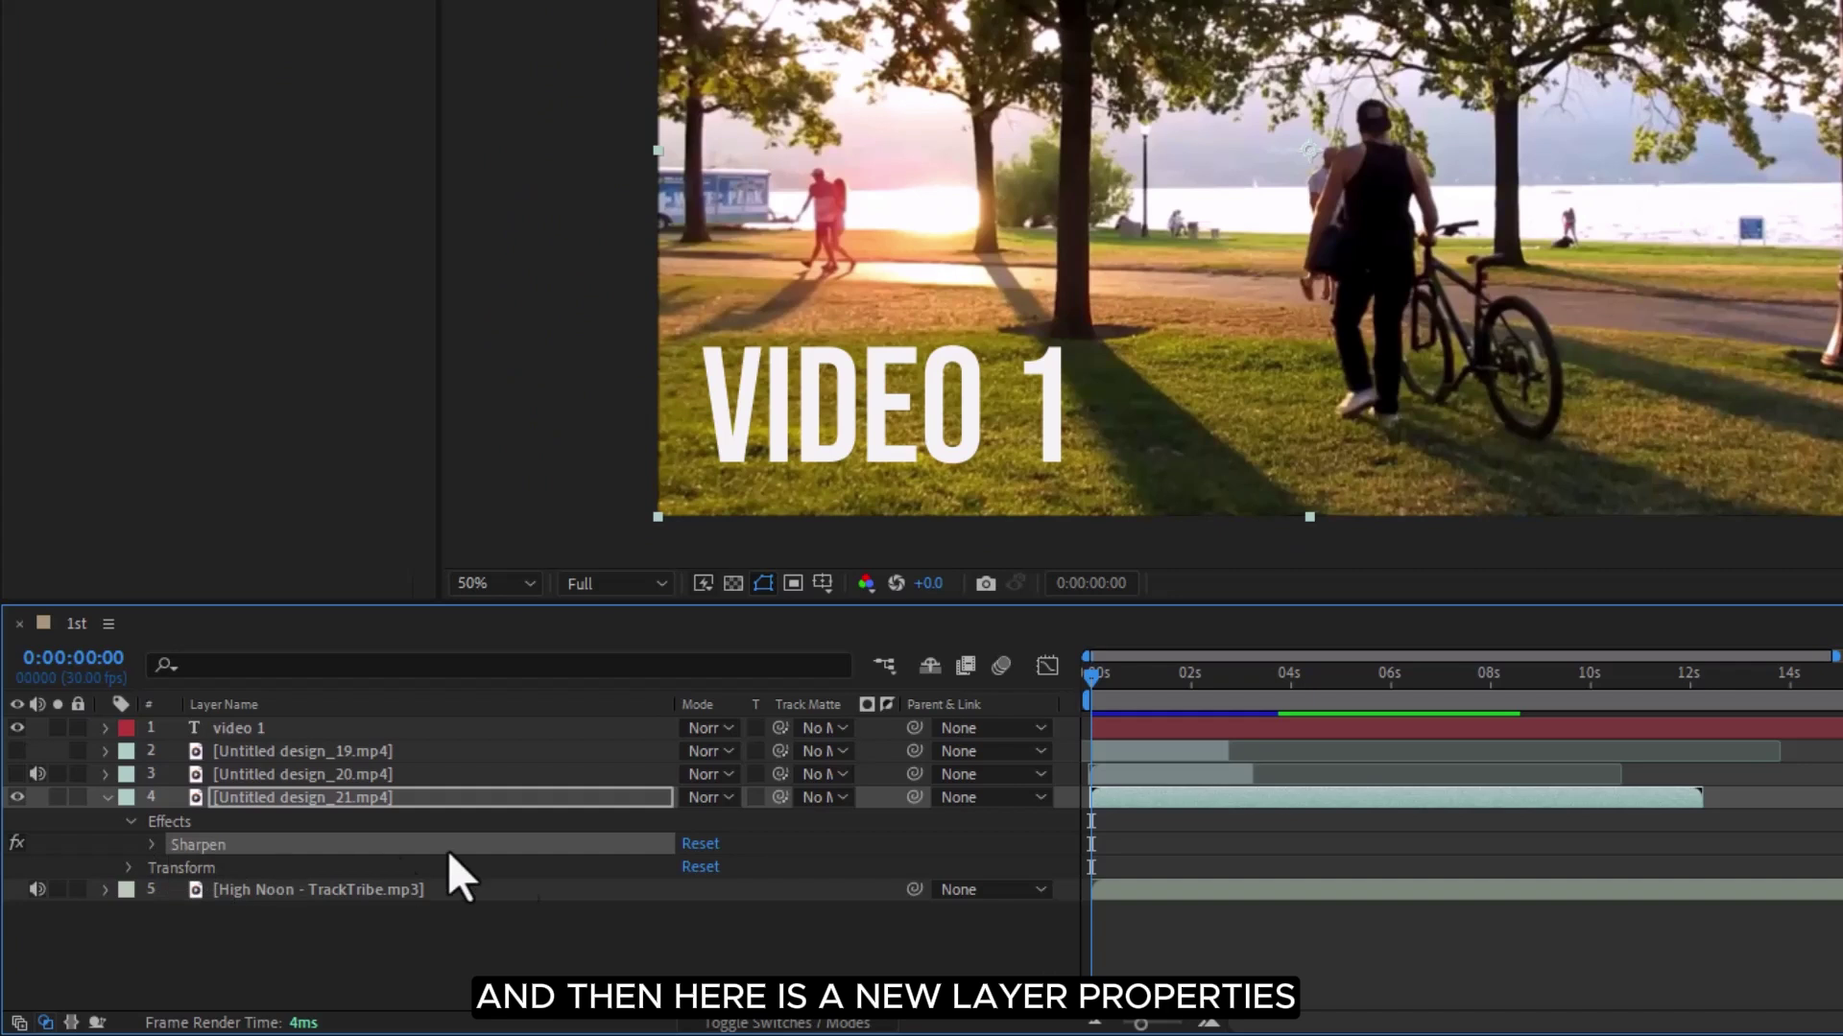
pyautogui.click(152, 845)
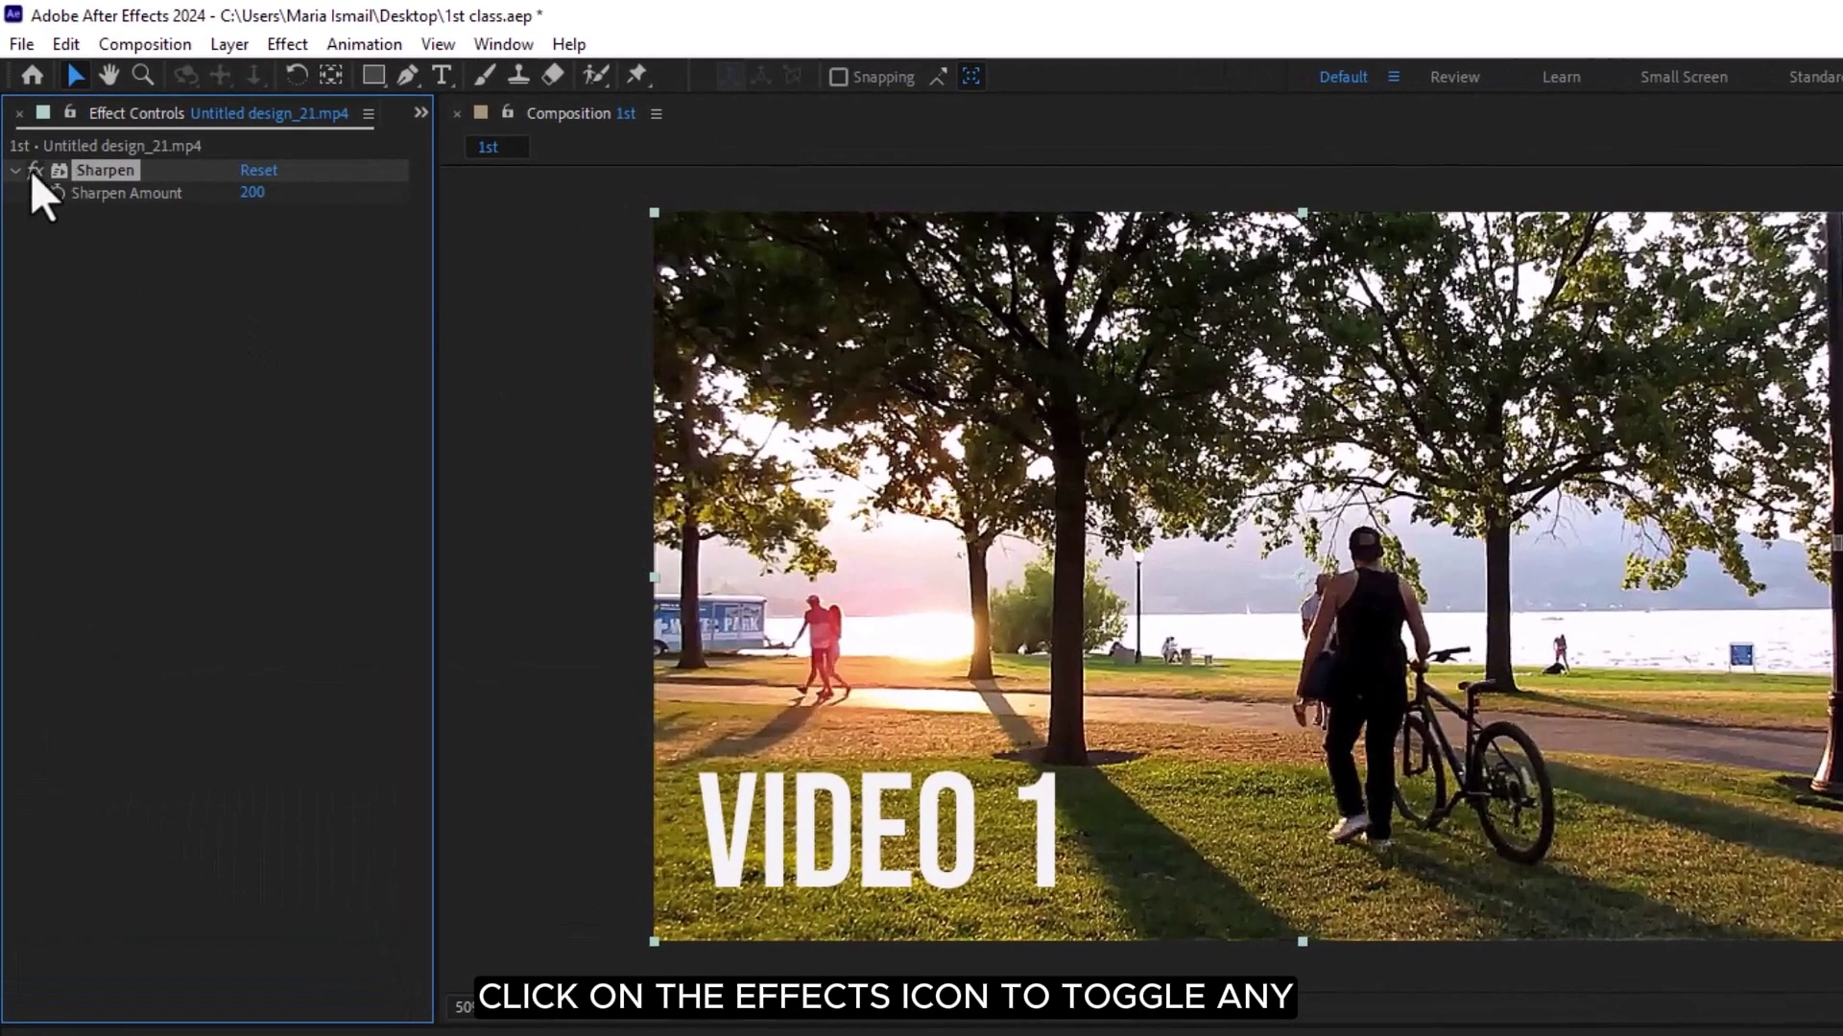
pyautogui.click(35, 170)
pyautogui.click(35, 169)
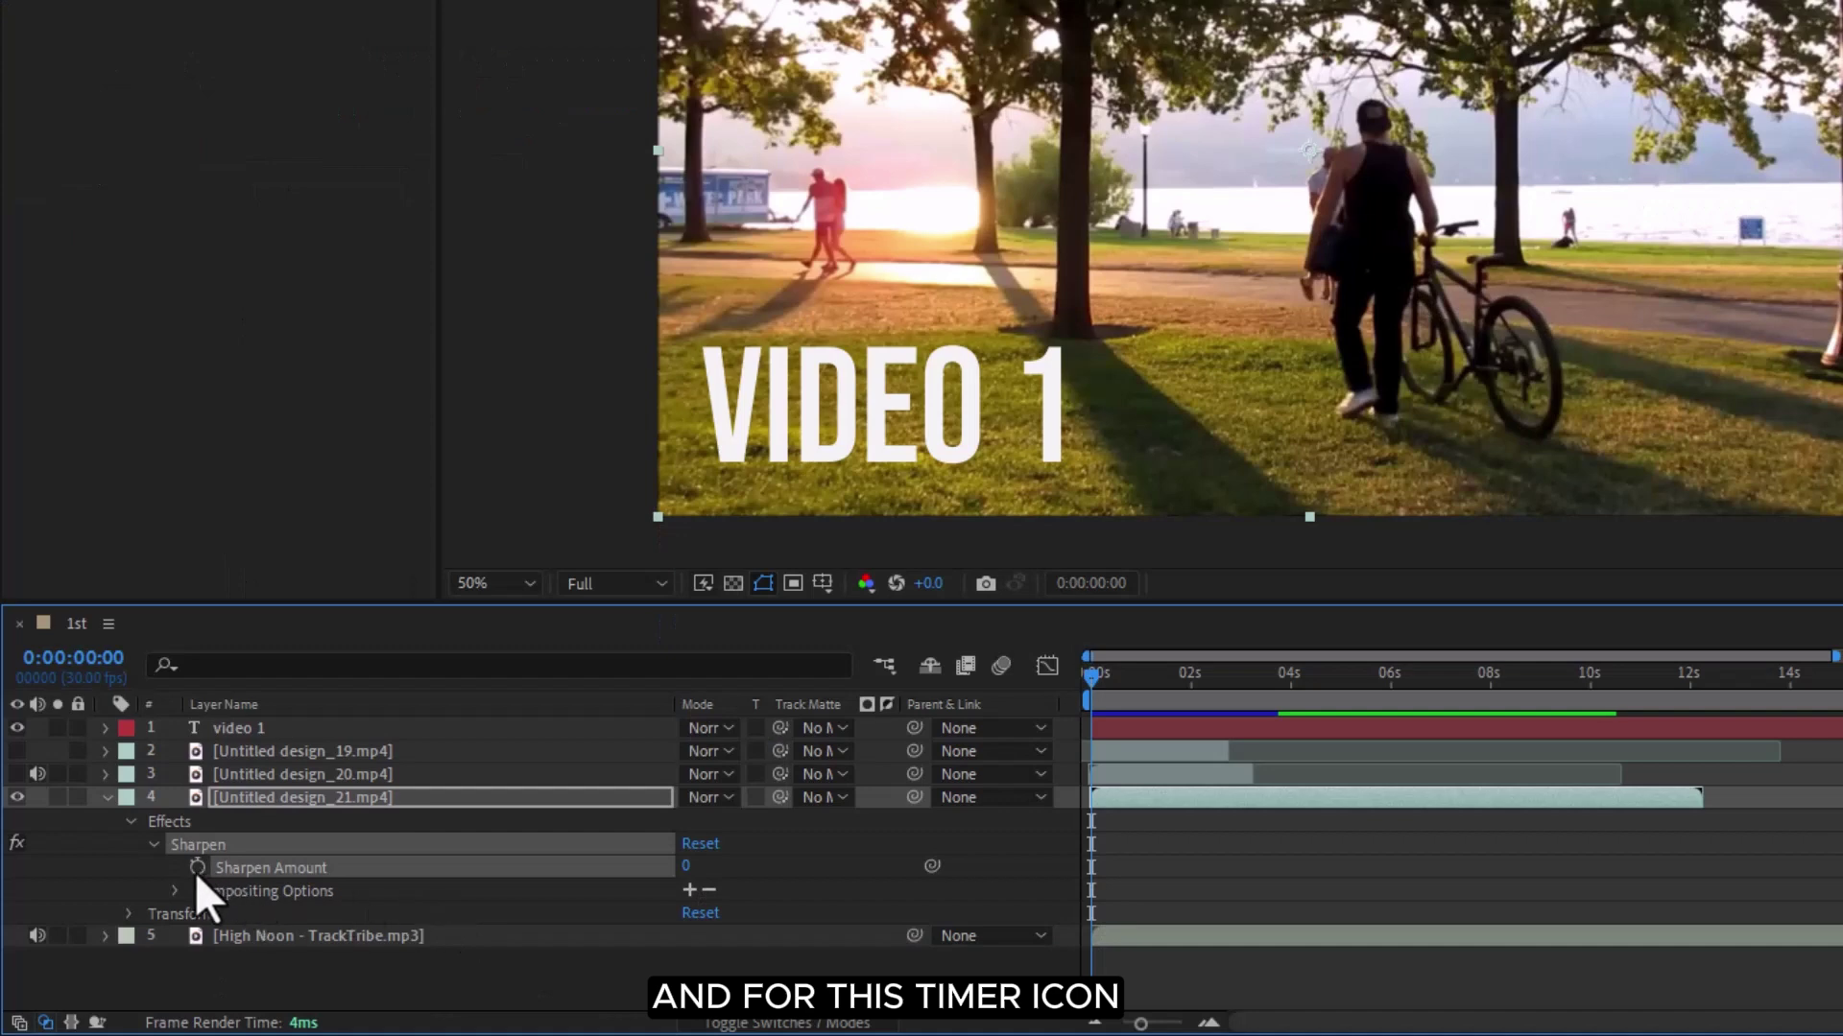
# - Keyframe the Sharpen Amount of Untitled design_21.mp4 at 0 at the start and 166 at 0:00:02:05
pyautogui.click(197, 866)
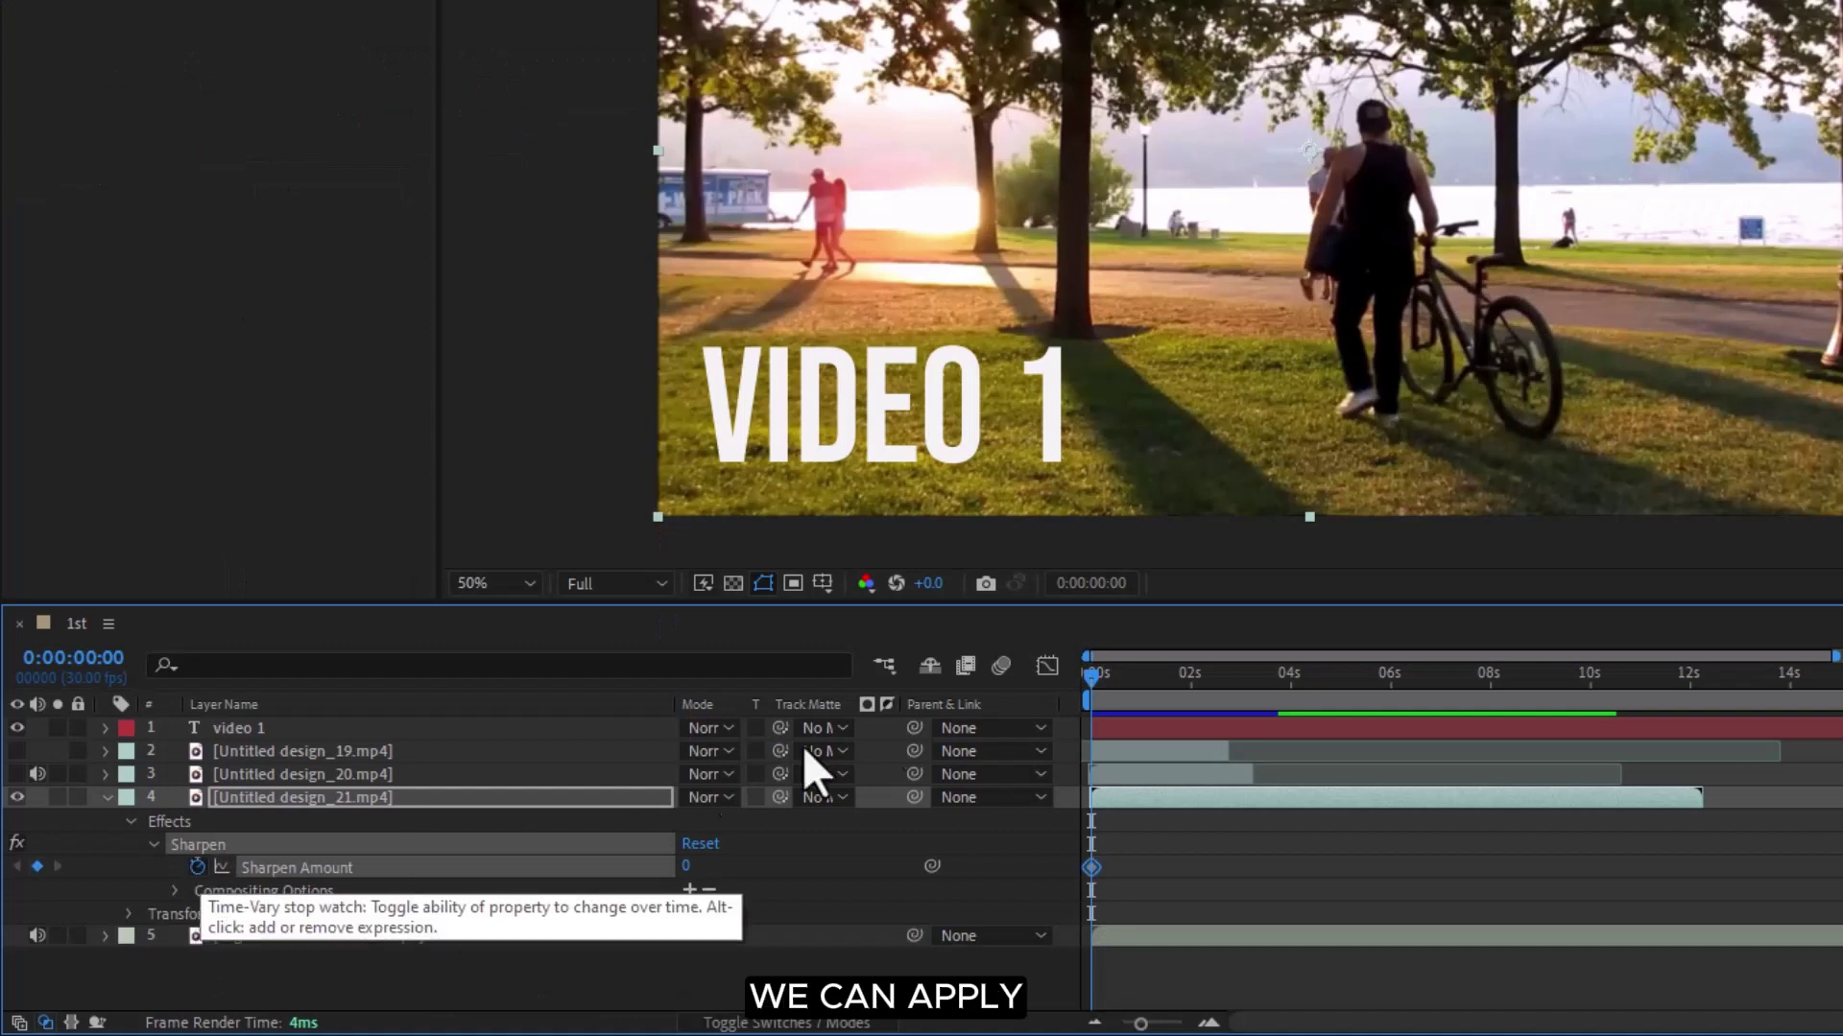
pyautogui.moveTo(1213, 683); pyautogui.dragTo(1199, 678)
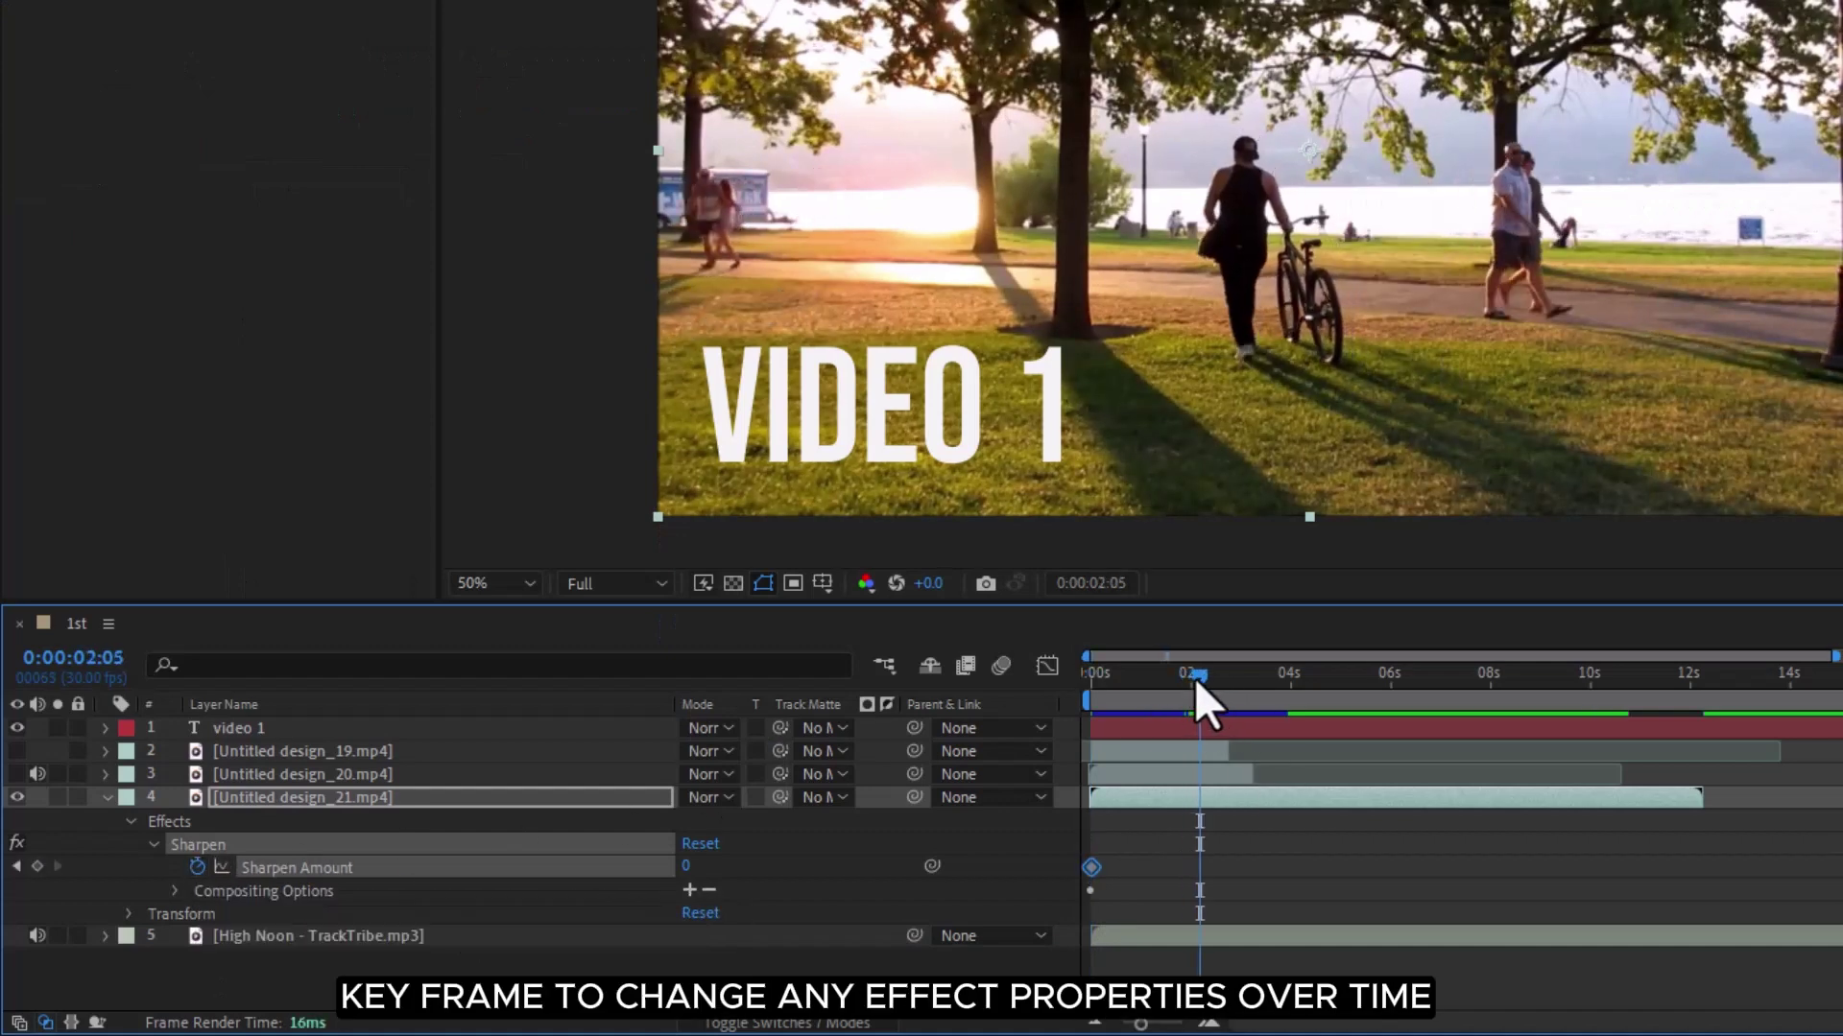
pyautogui.moveTo(686, 866); pyautogui.dragTo(888, 864)
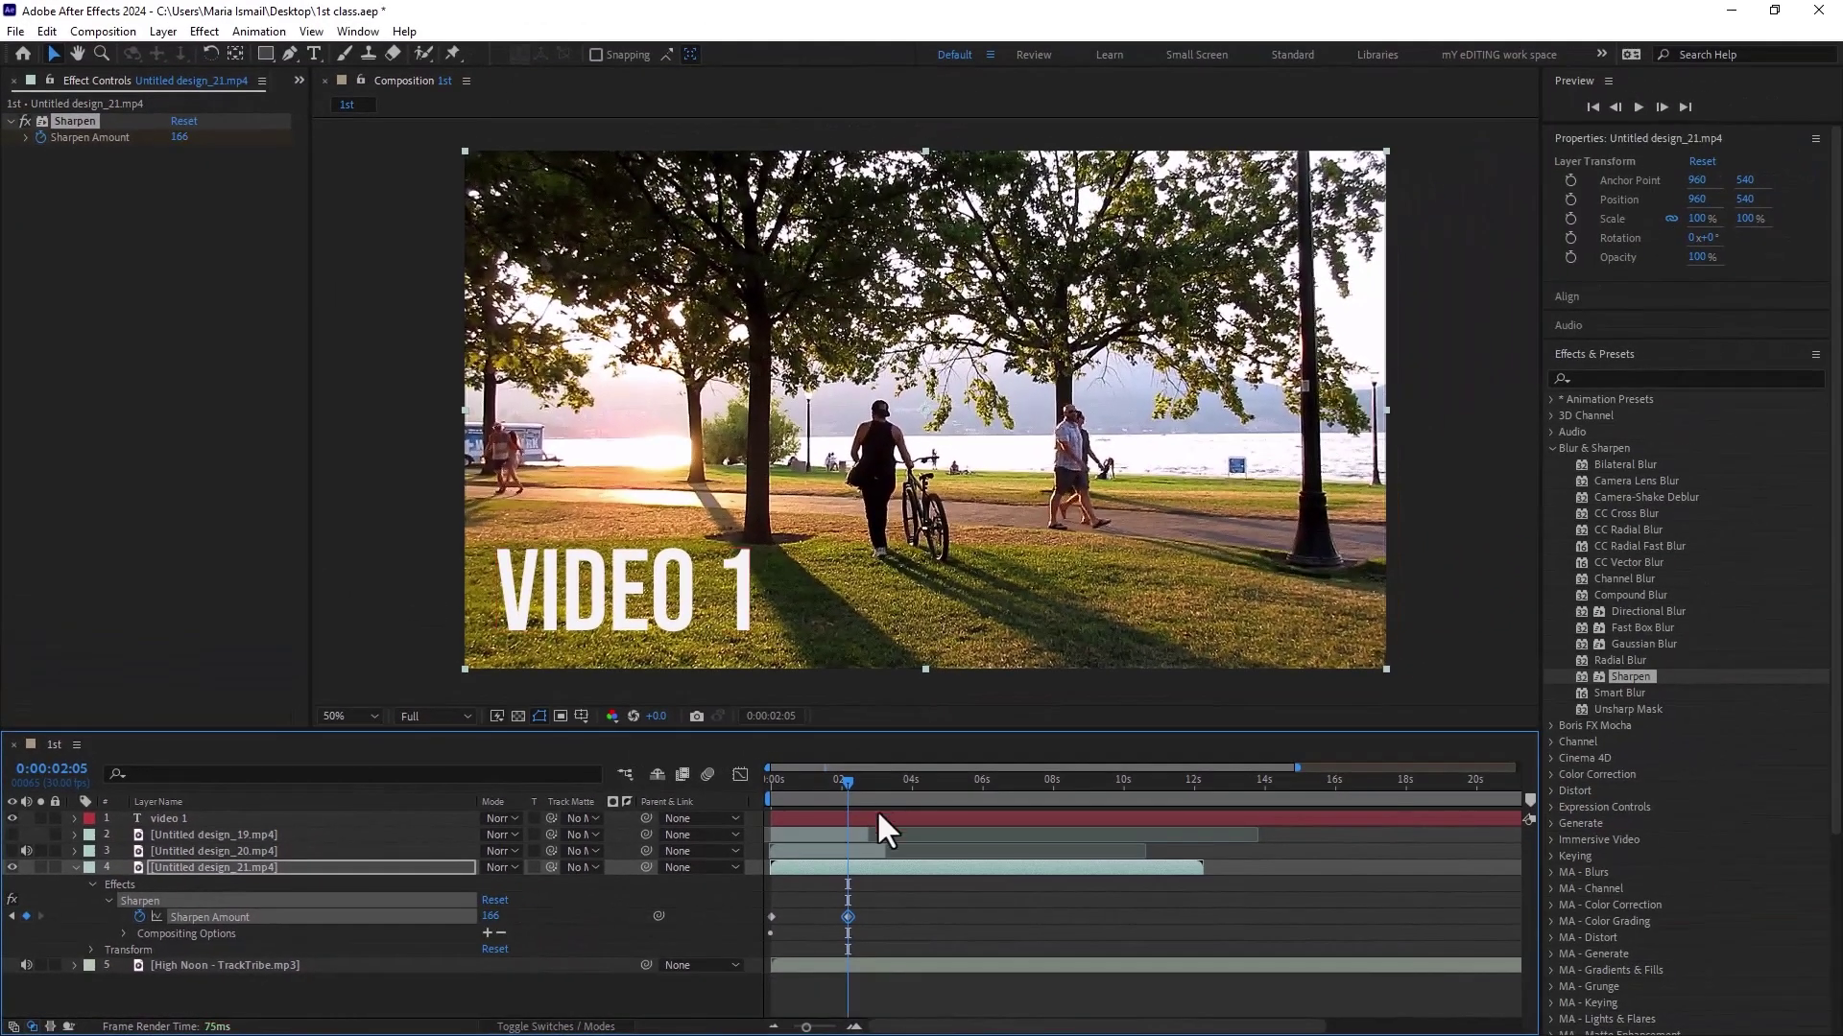
# - Preview the Sharpen animation from the start of the composition and return to the first frame
pyautogui.moveTo(816, 787); pyautogui.dragTo(773, 832)
pyautogui.press('space')
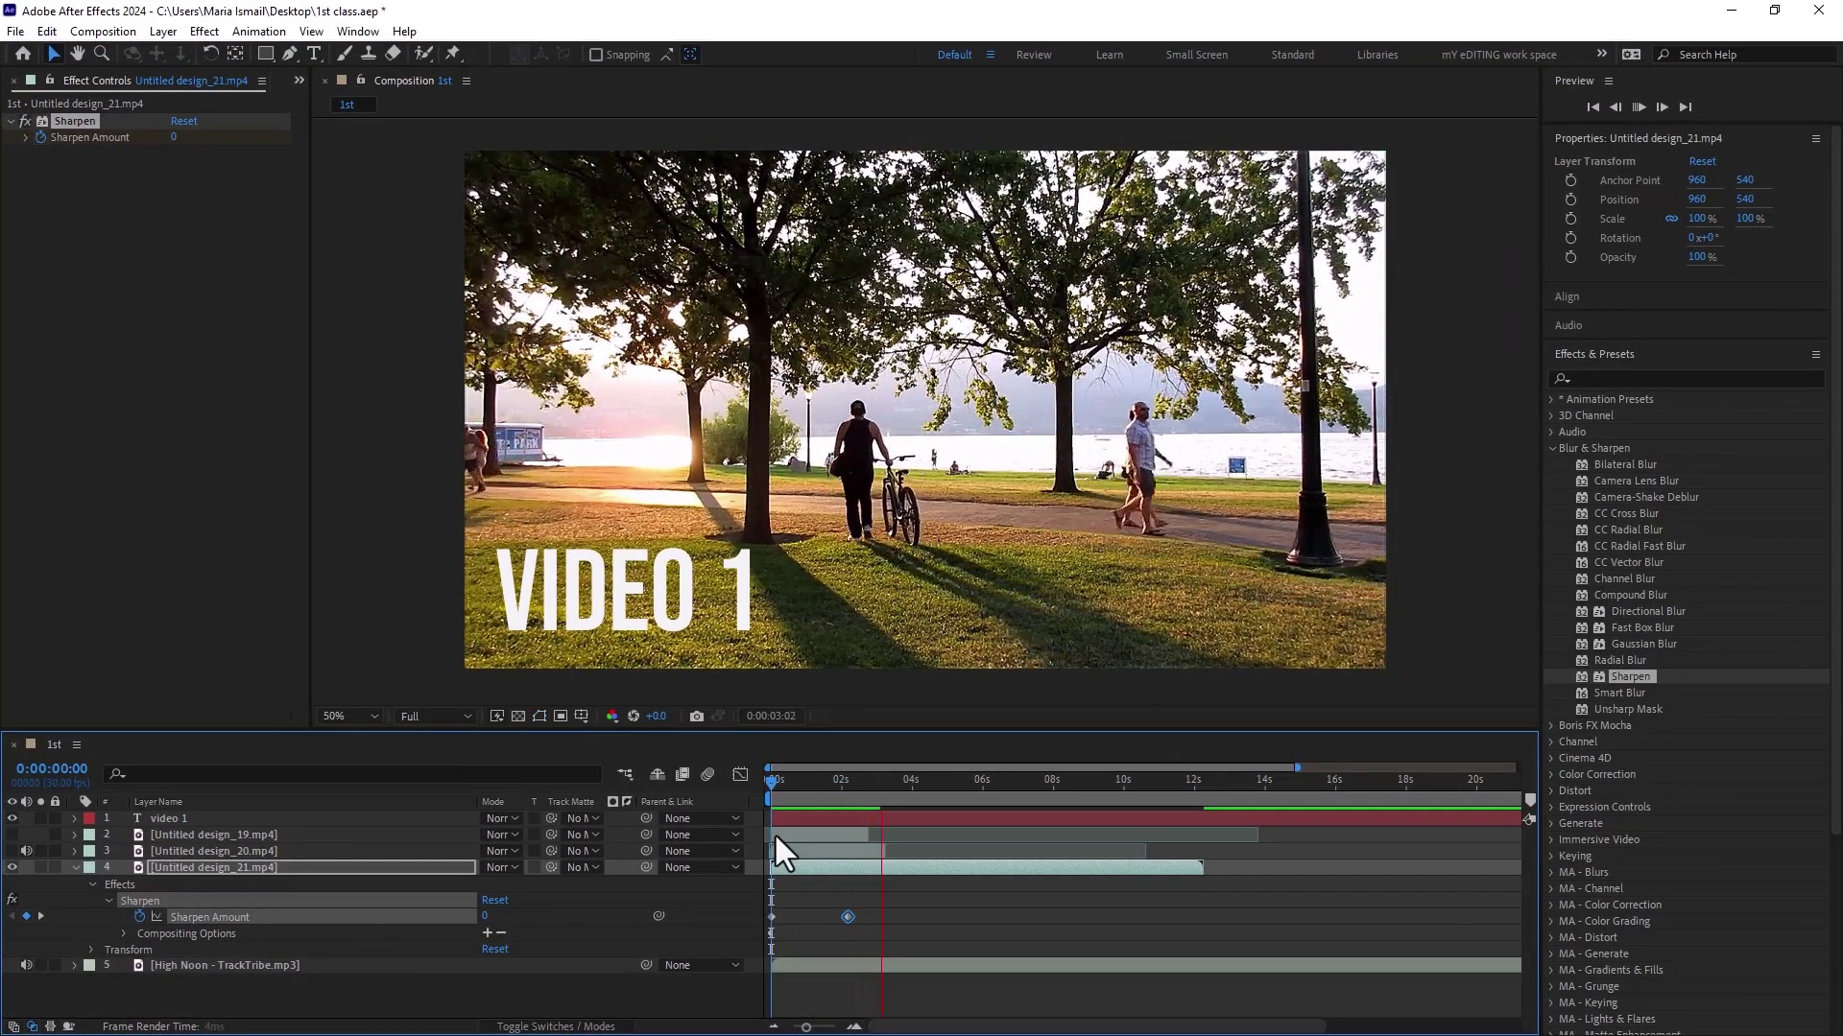
pyautogui.press('space')
pyautogui.press('Home')
# - Delete the Sharpen effect from Untitled design_21.mp4 and show the Untitled design_19.mp4 and Untitled design_20.mp4 layers again
pyautogui.click(68, 121)
pyautogui.press('Delete')
pyautogui.click(299, 80)
pyautogui.click(336, 102)
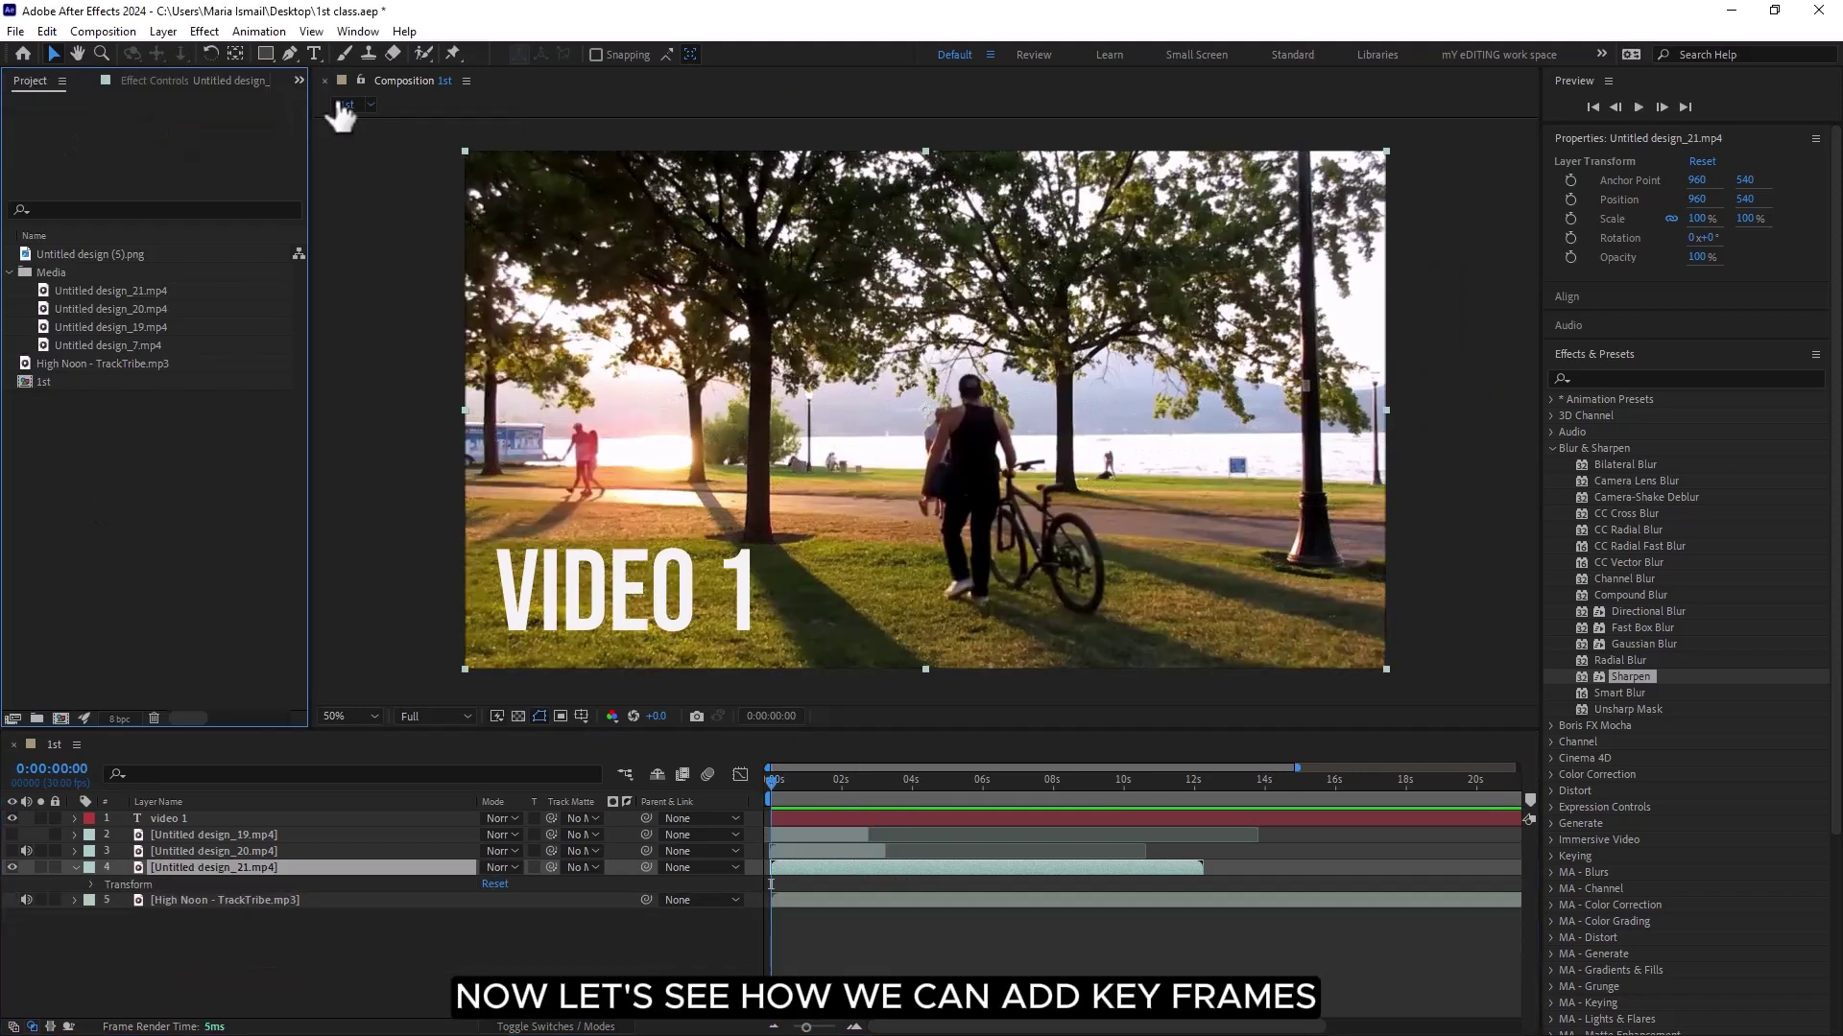
pyautogui.click(74, 868)
pyautogui.click(12, 851)
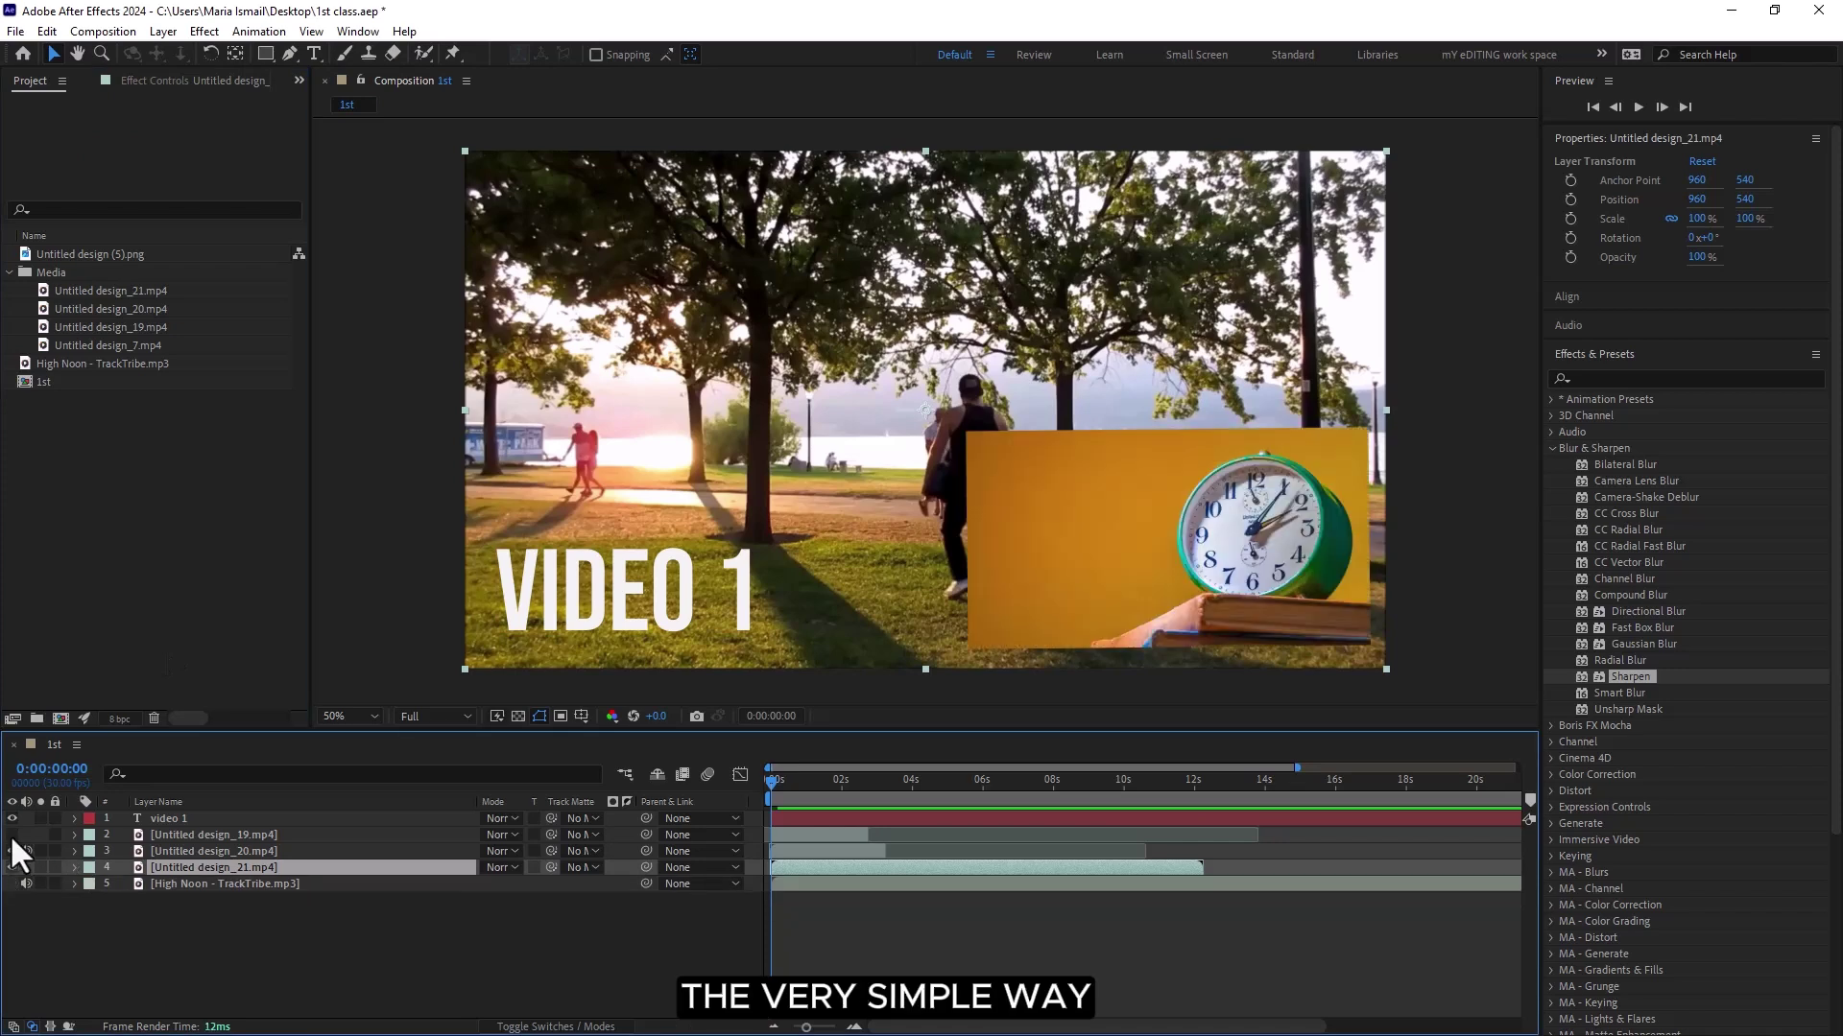
pyautogui.click(12, 835)
# - Animate the Untitled design_19.mp4 layer's position with a keyframe at 0:00:00:05 and another at 0:00:01:12 set to 642, 350
pyautogui.click(175, 832)
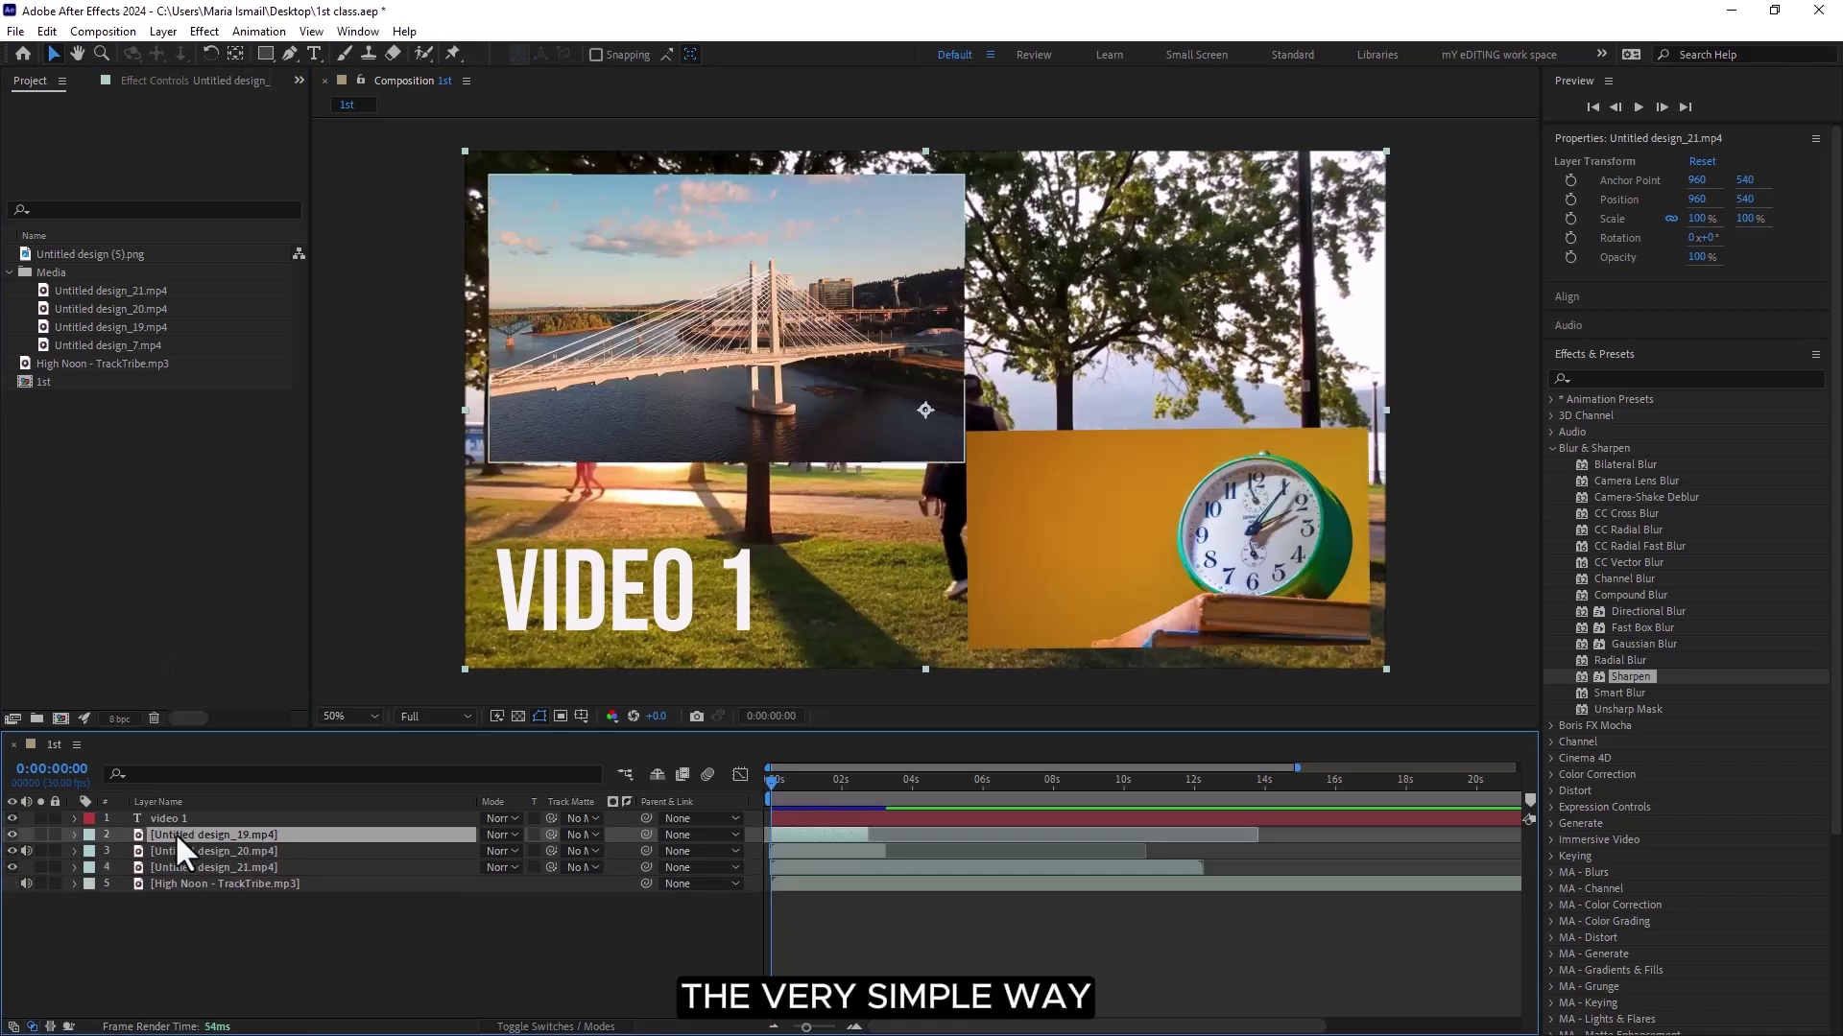
pyautogui.click(775, 780)
pyautogui.click(75, 835)
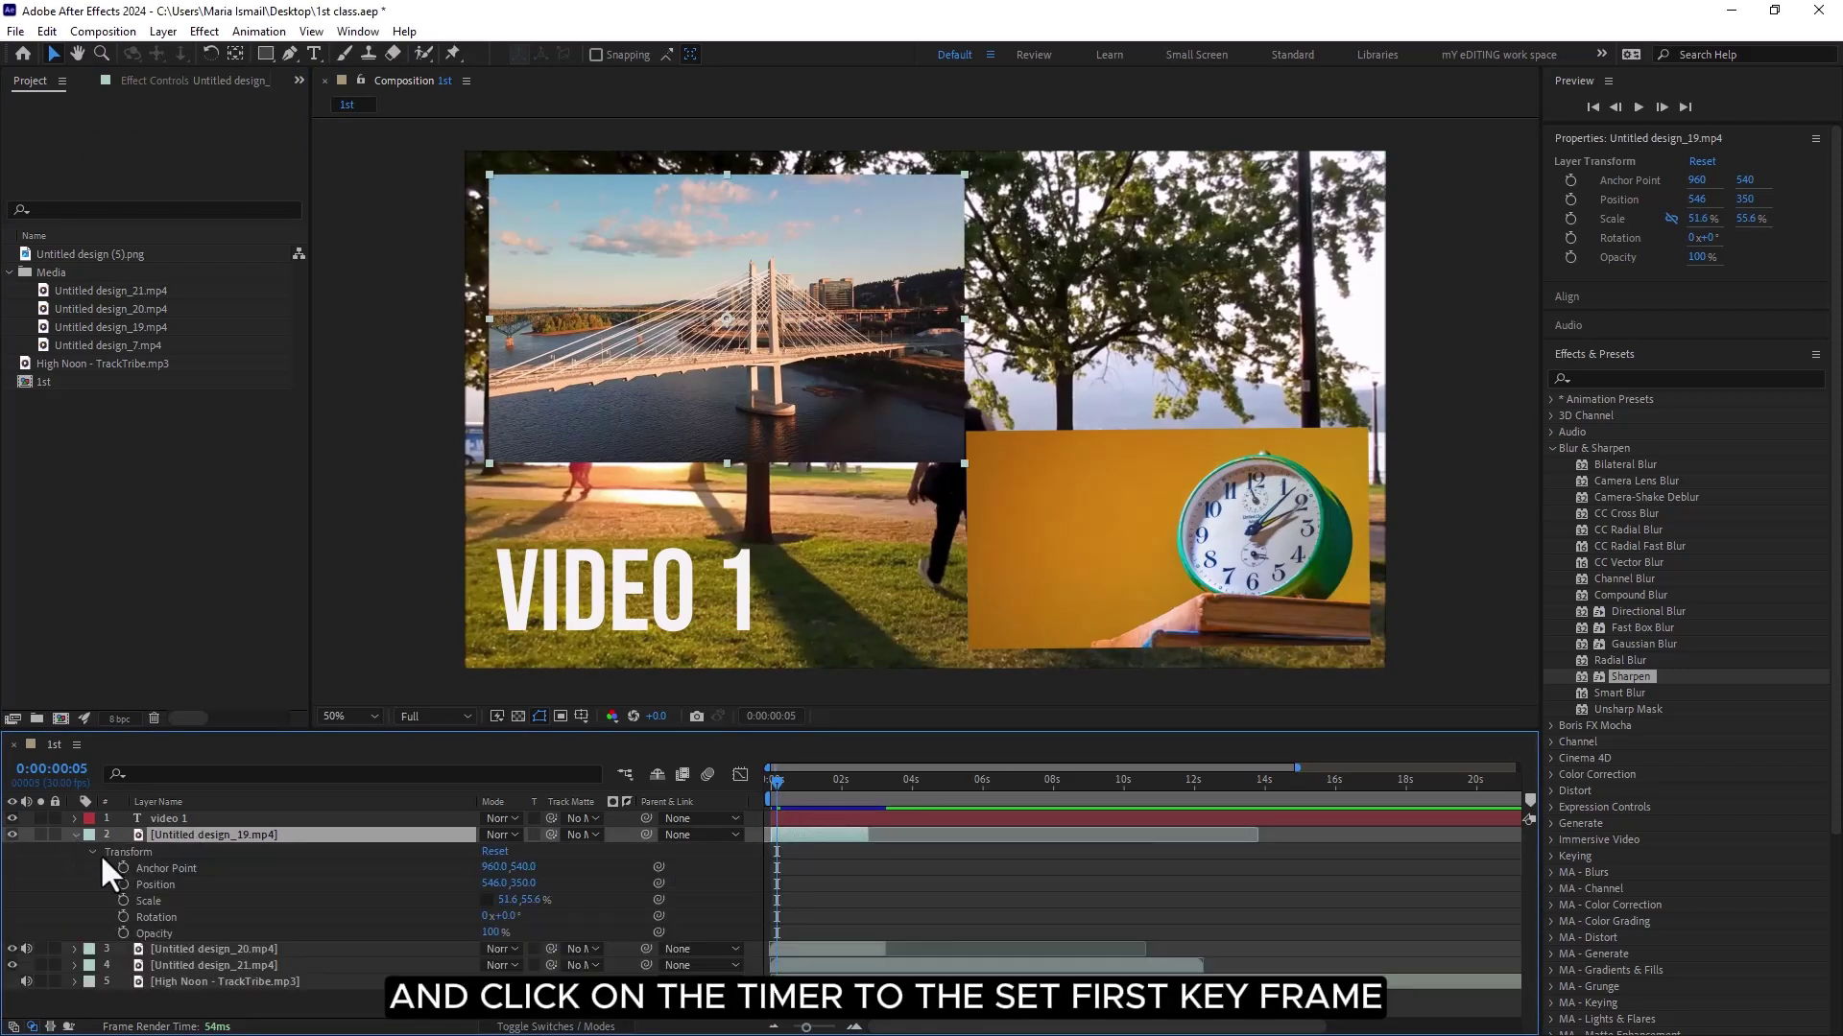
pyautogui.click(123, 884)
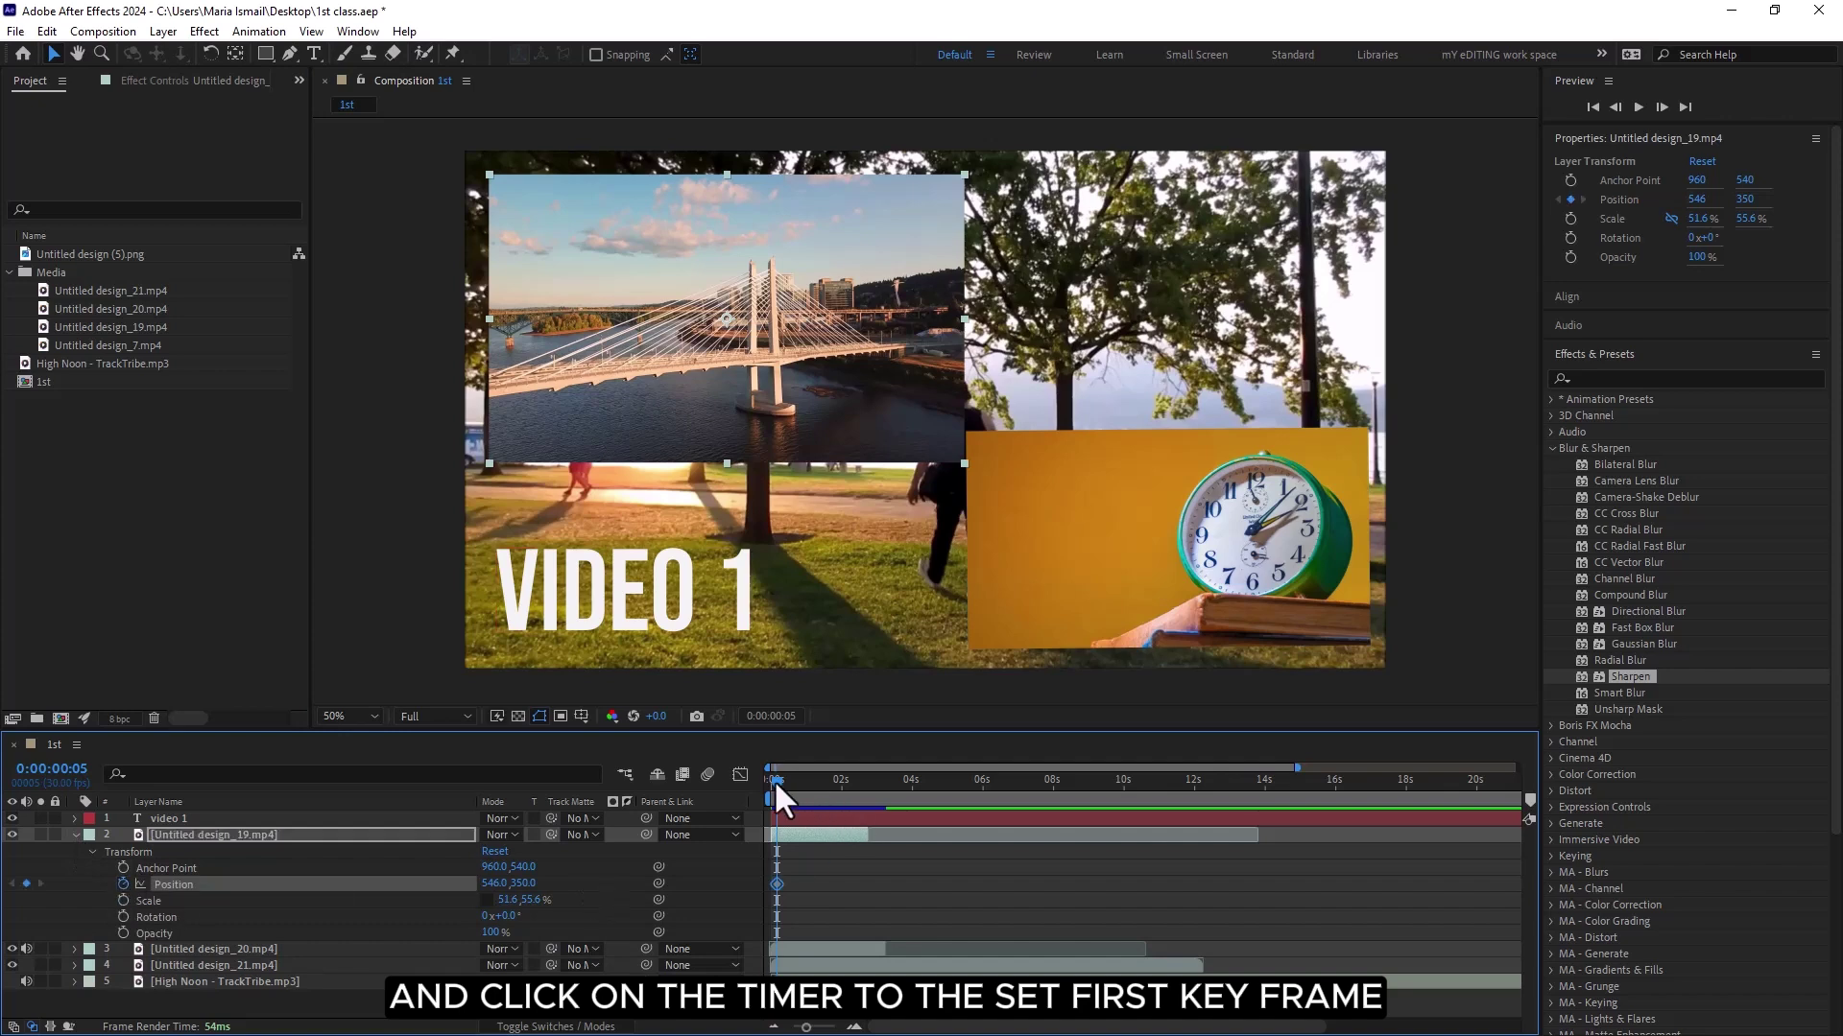
pyautogui.moveTo(771, 776); pyautogui.dragTo(818, 779)
pyautogui.moveTo(493, 883); pyautogui.dragTo(583, 884)
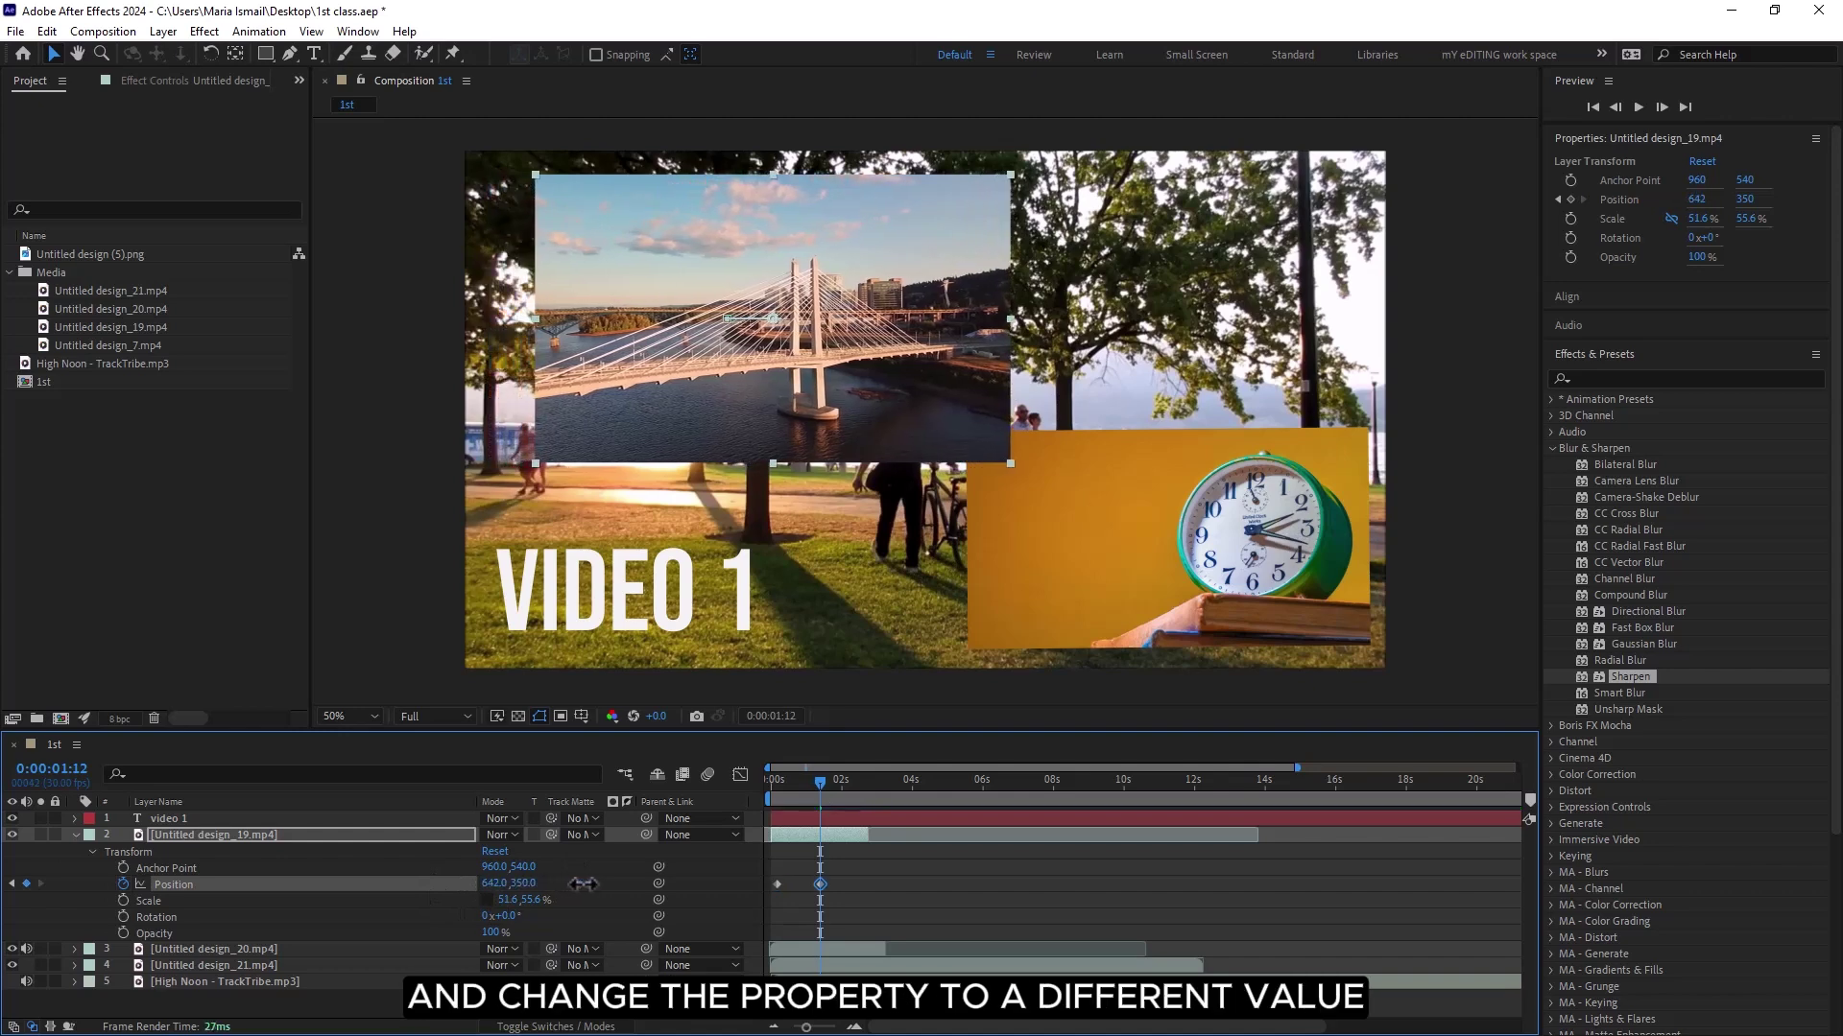
# - Preview the position animation of Untitled design_19.mp4 from the start of the composition
pyautogui.moveTo(818, 779); pyautogui.dragTo(768, 781)
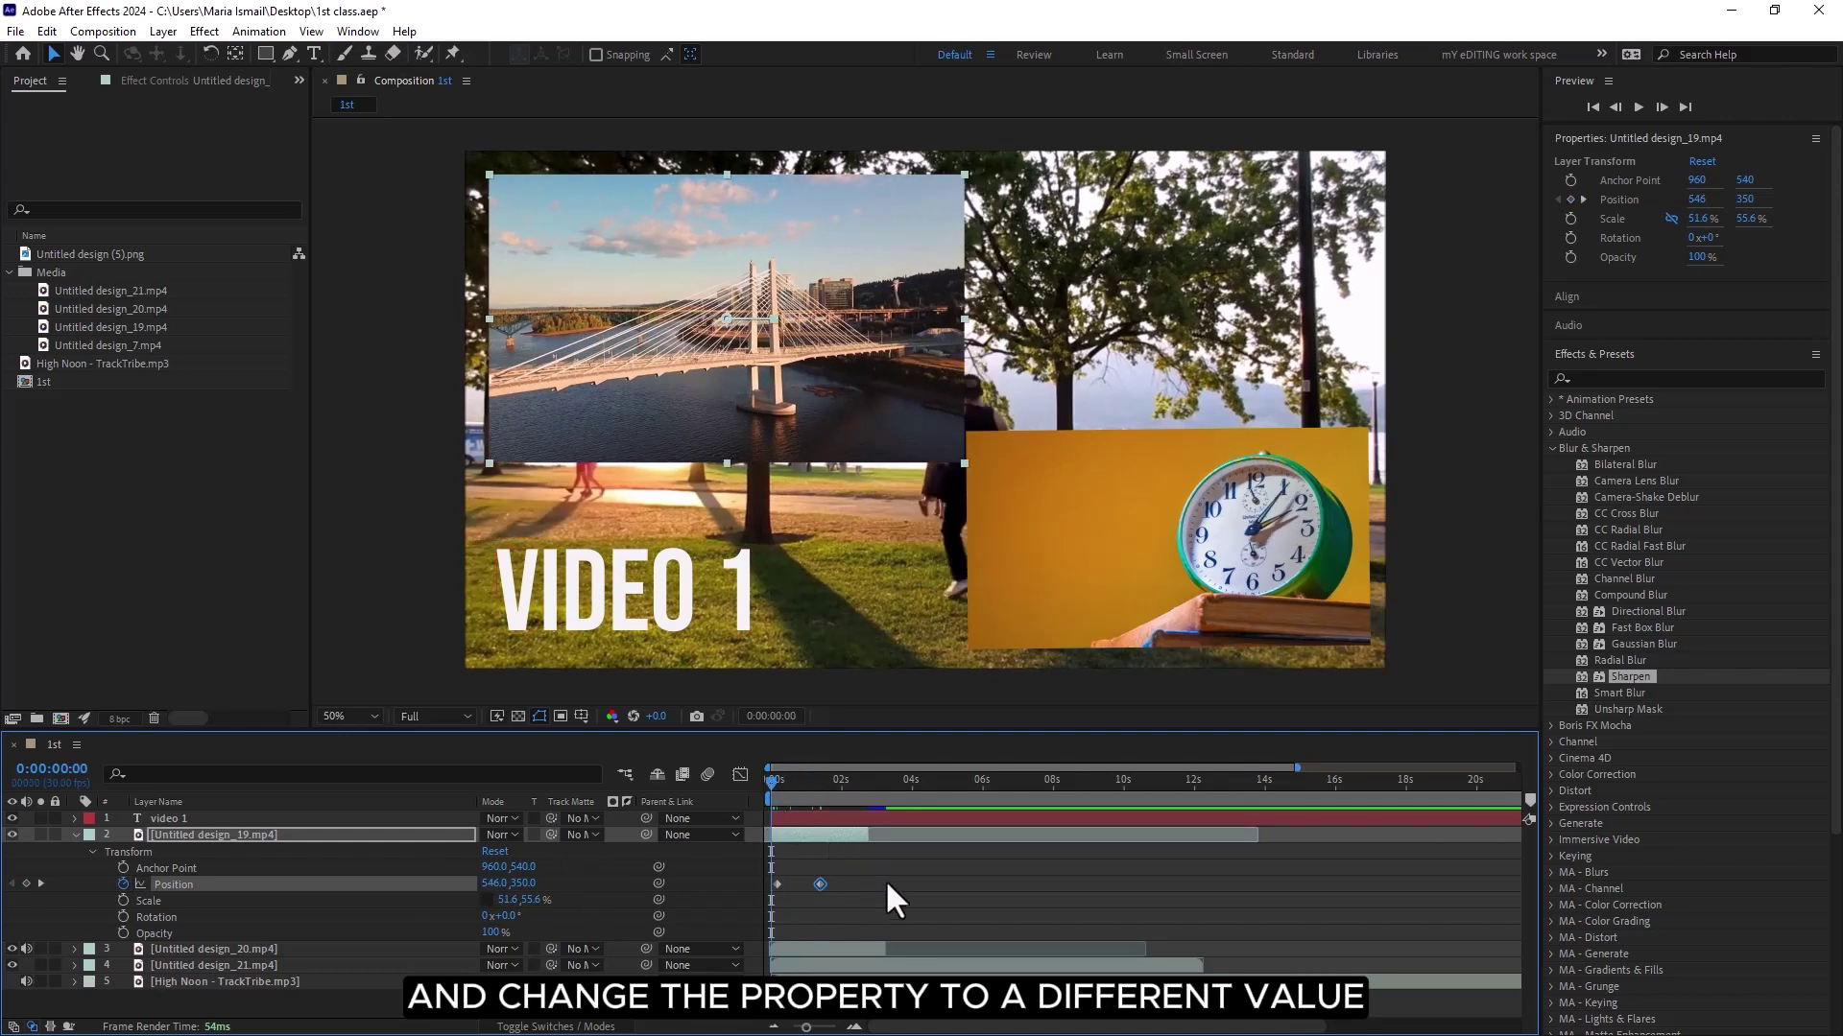
pyautogui.press('space')
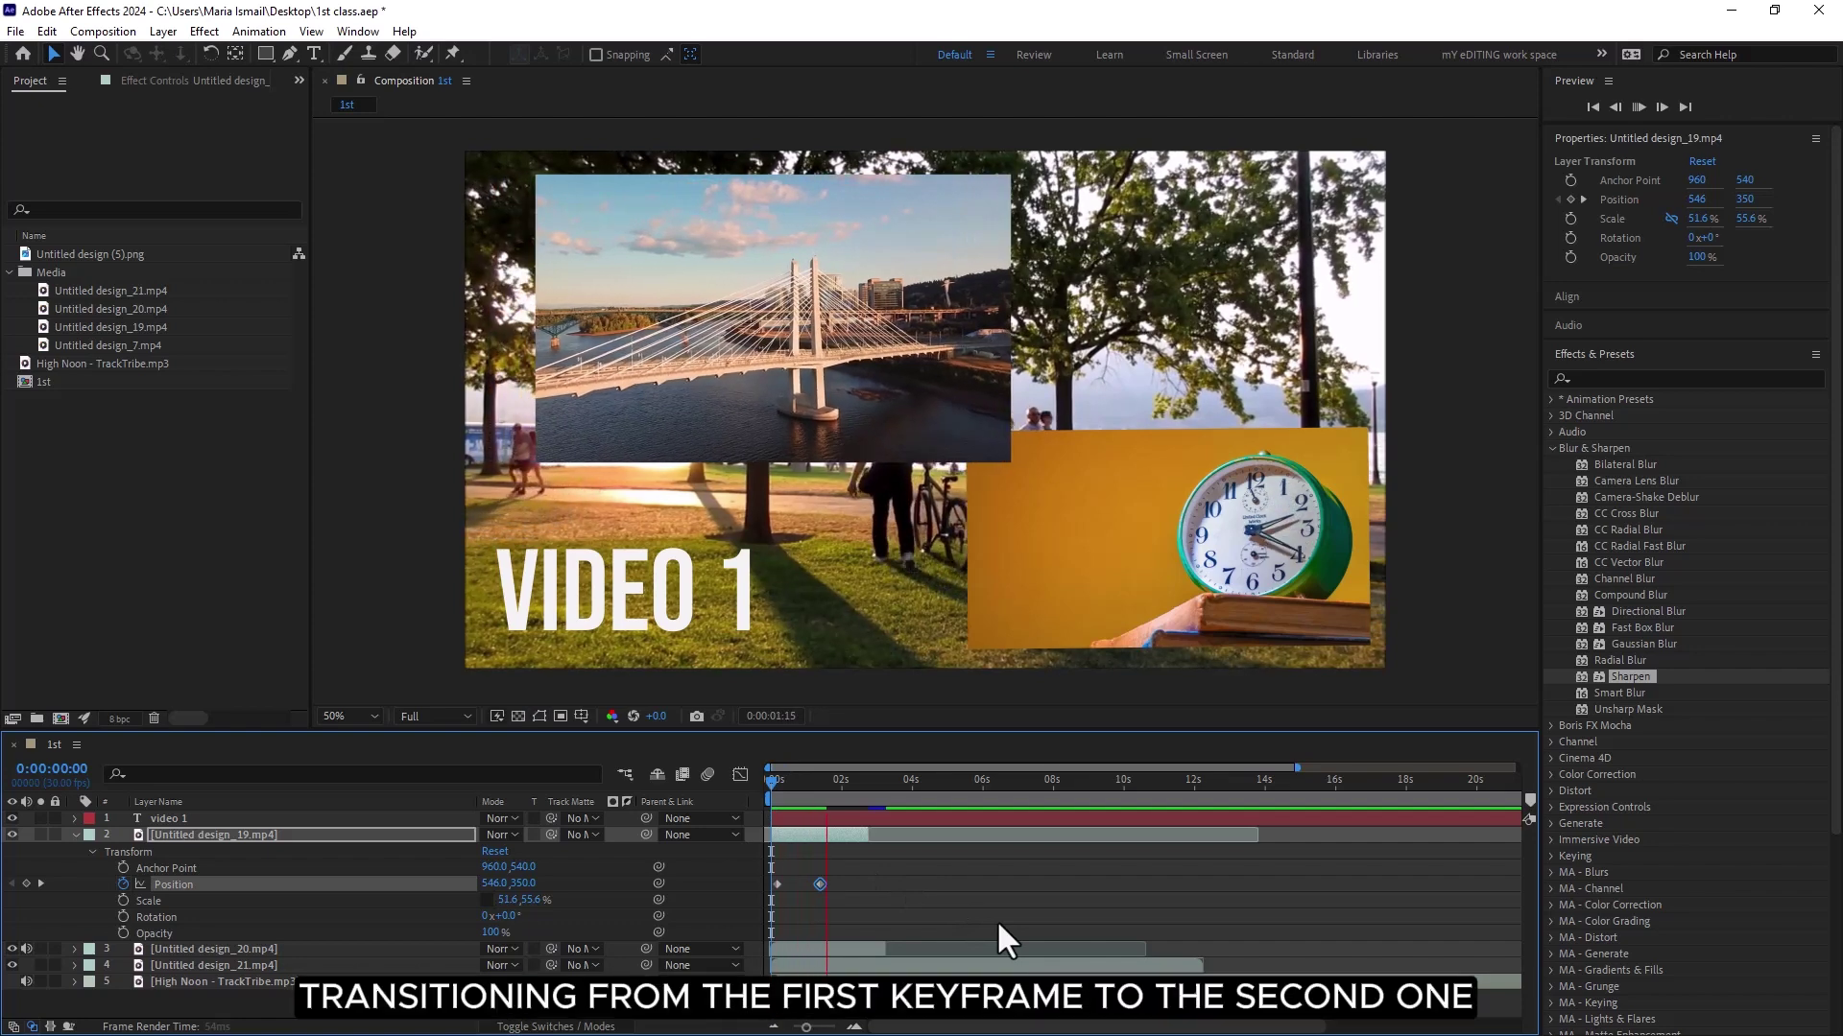
pyautogui.press('space')
# - Keyframe the scale of Untitled design_19.mp4 at 0:00:00:05 and again at 0:00:01:12 with about 59.6%, 64.3%
pyautogui.moveTo(851, 781); pyautogui.dragTo(774, 831)
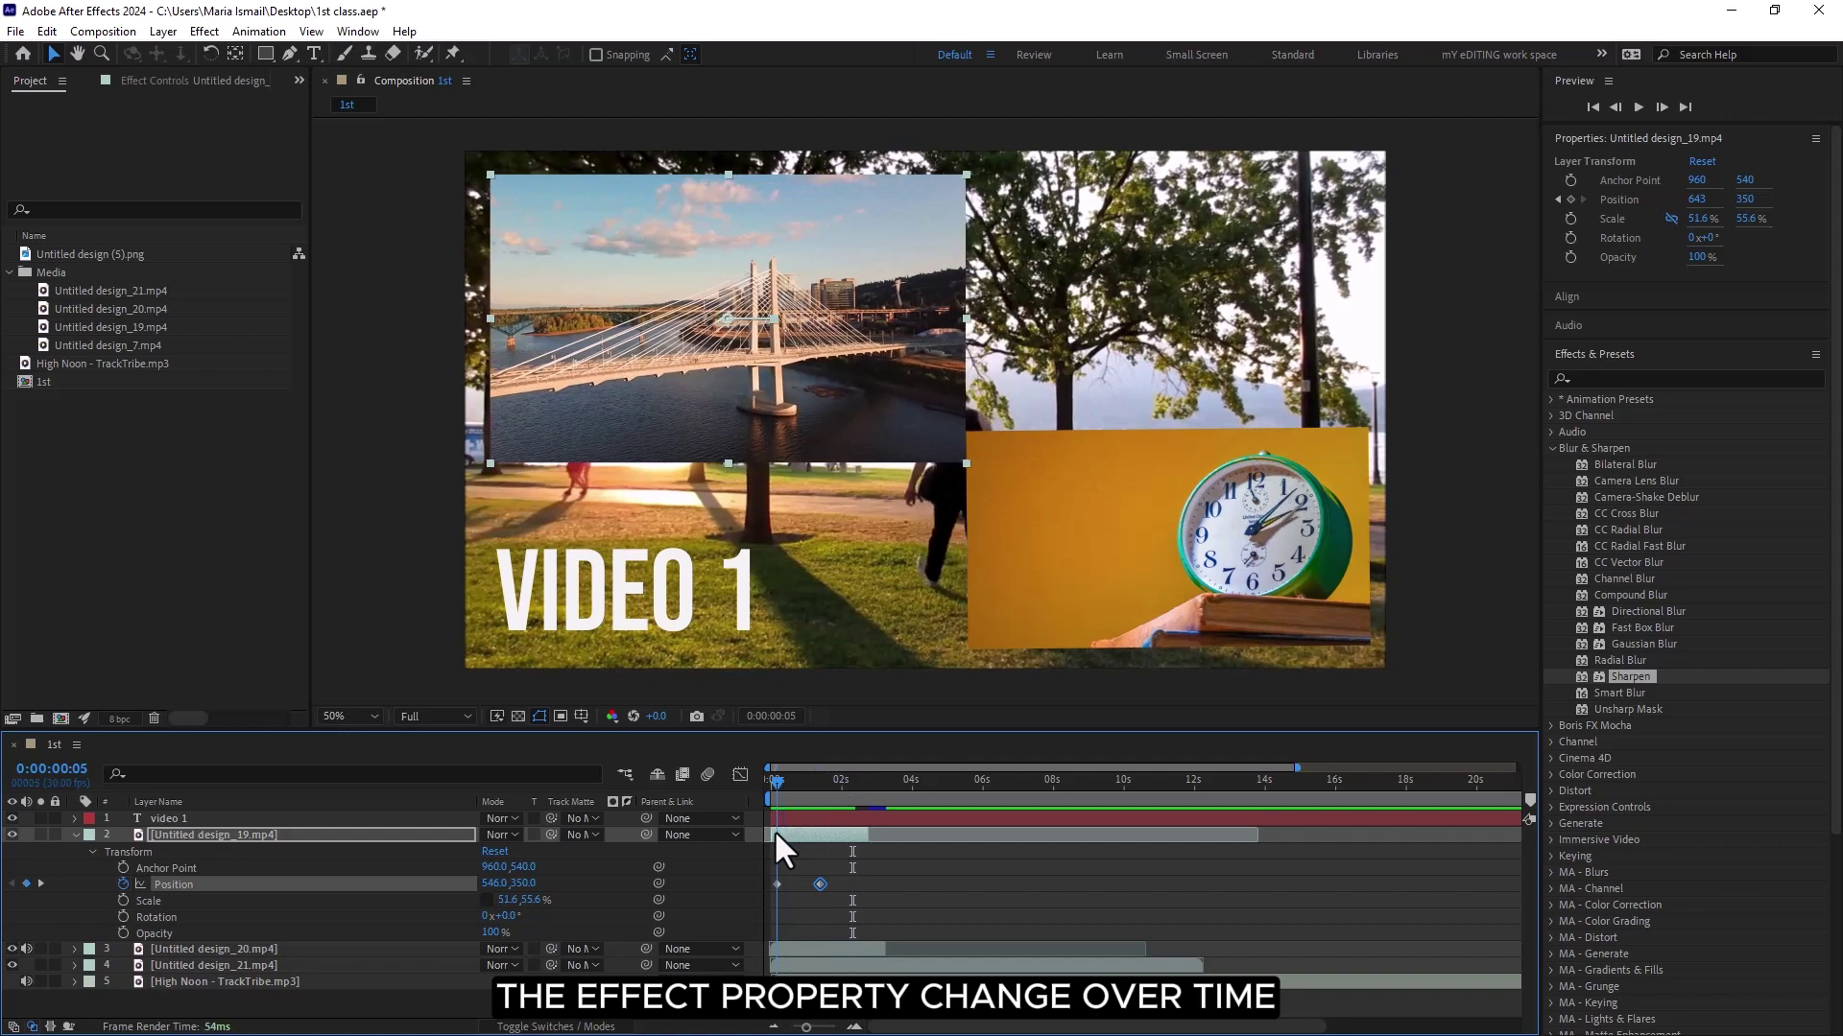
pyautogui.click(123, 900)
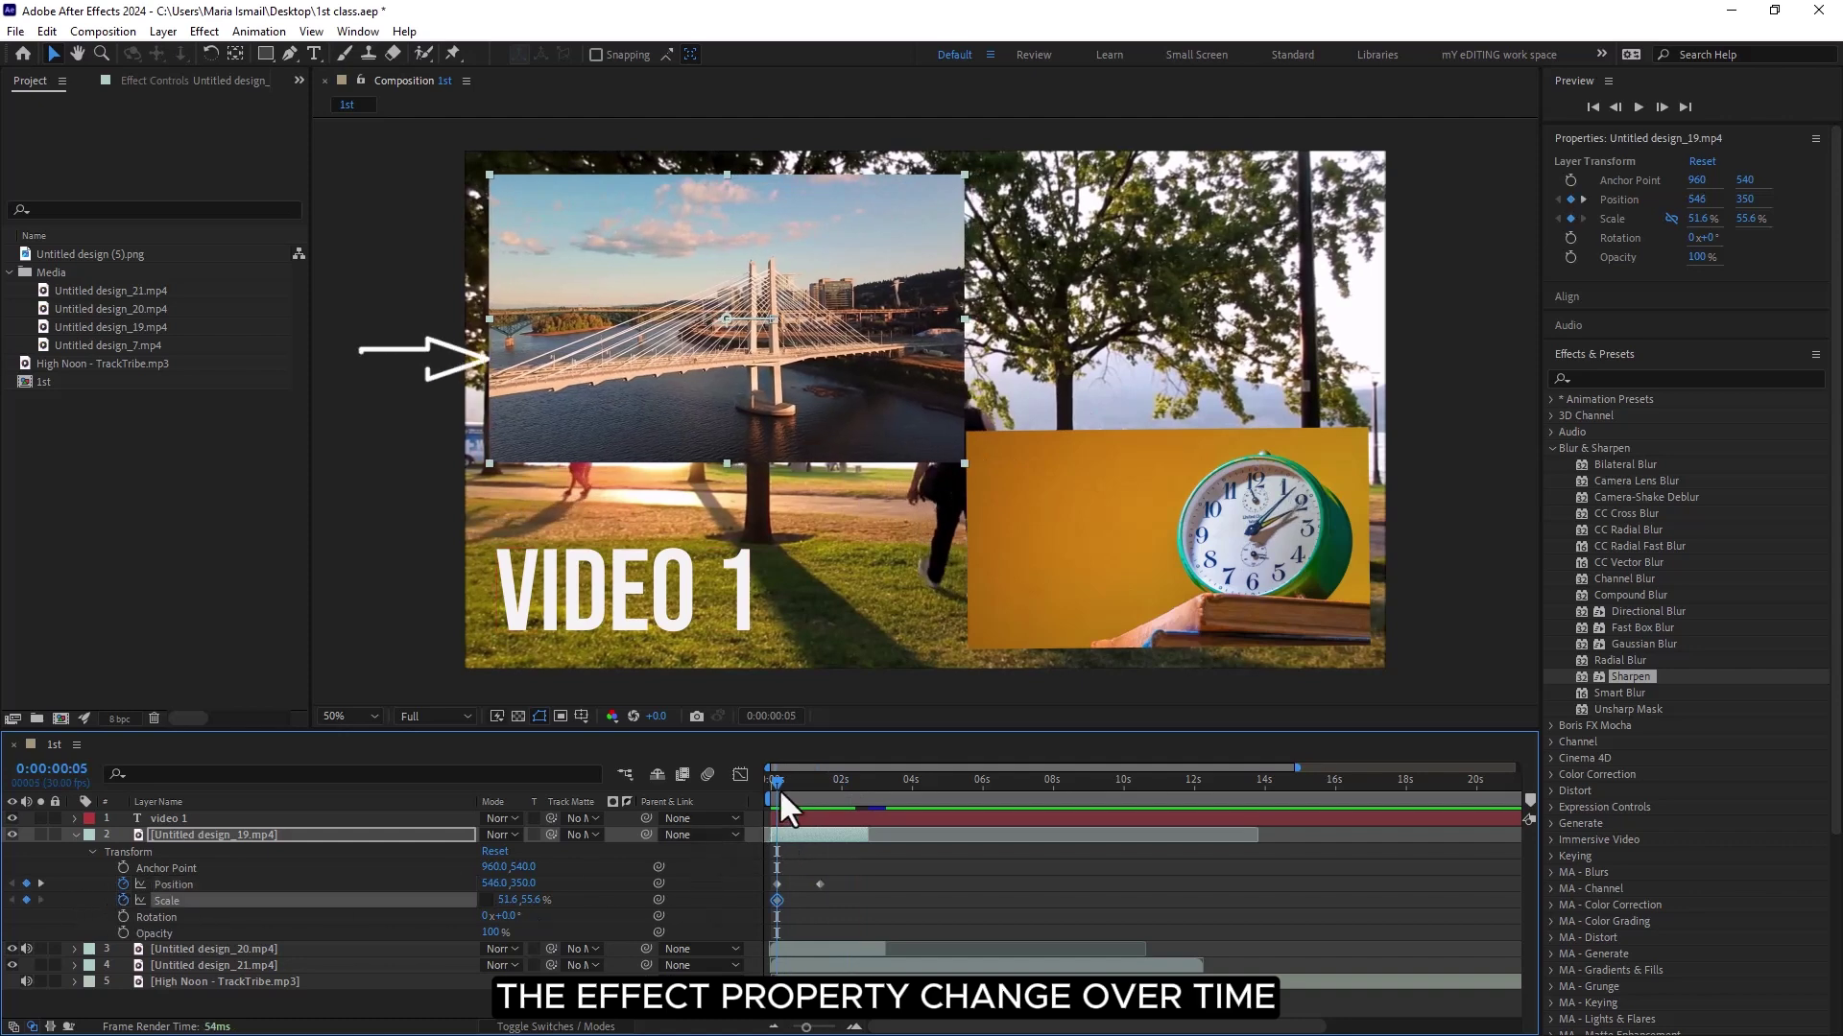
pyautogui.moveTo(783, 787); pyautogui.dragTo(818, 810)
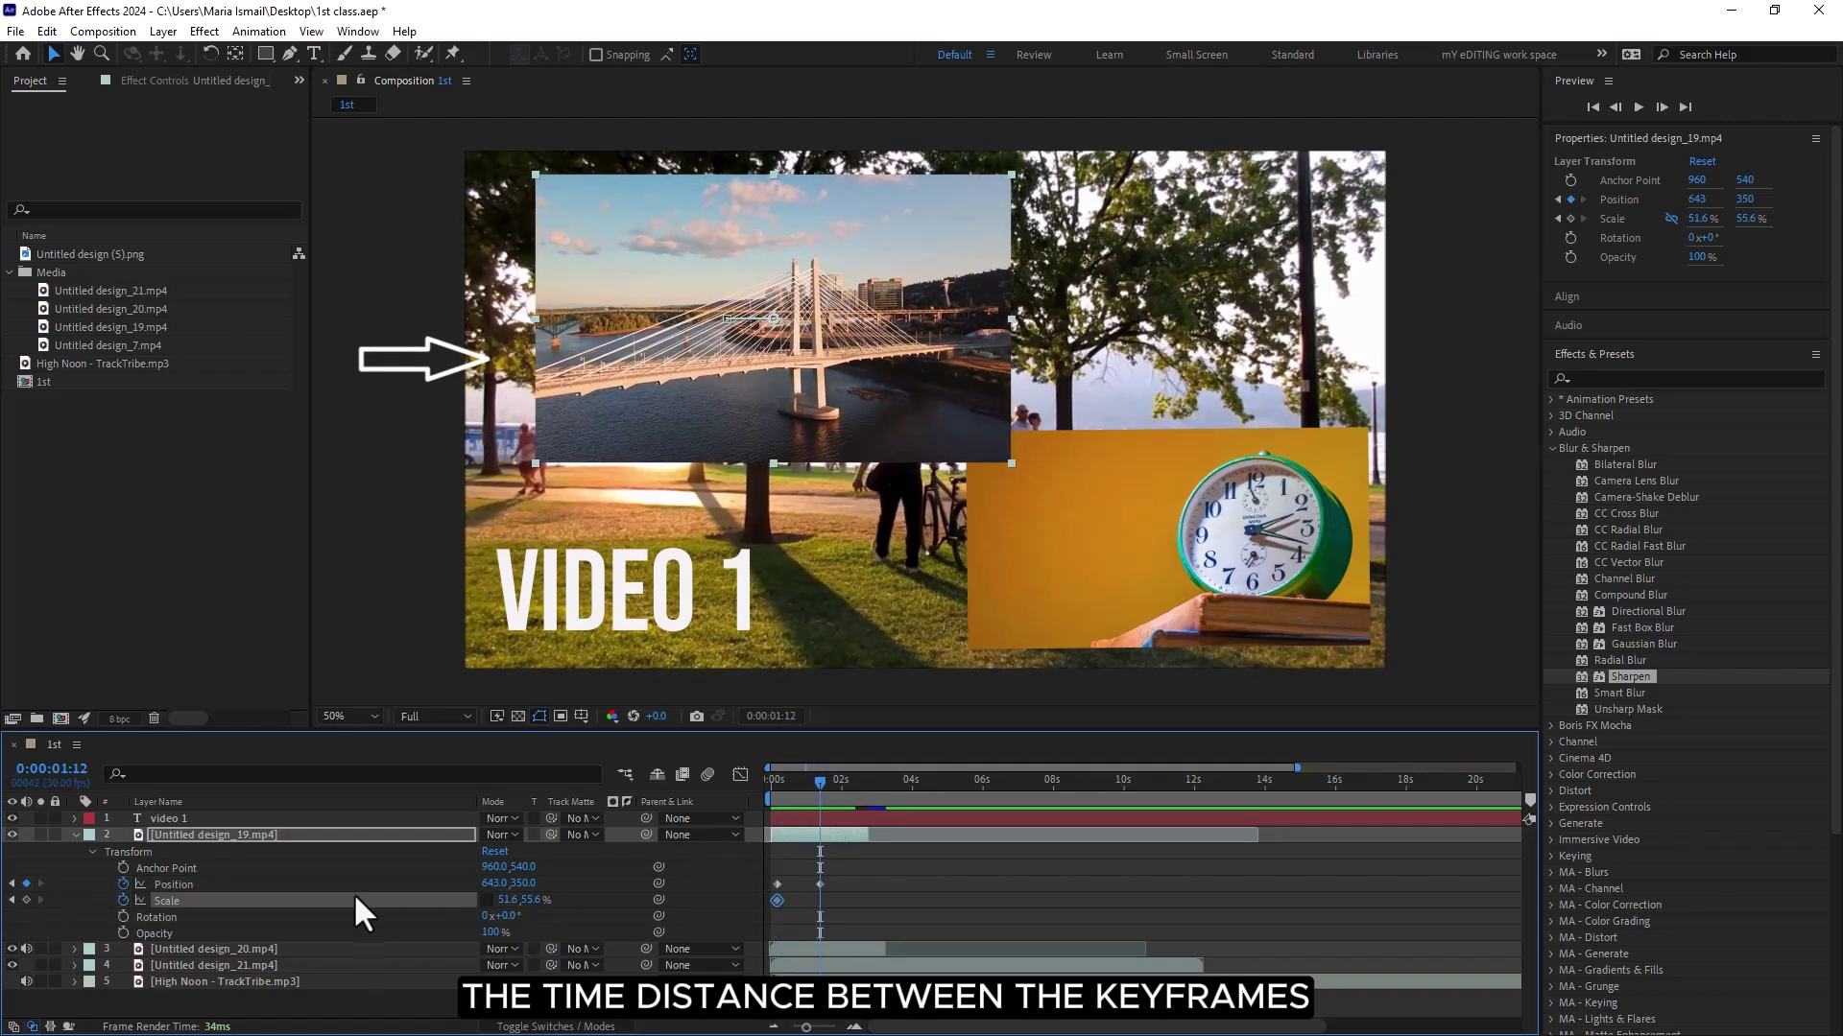
pyautogui.click(485, 901)
pyautogui.moveTo(511, 900); pyautogui.dragTo(624, 736)
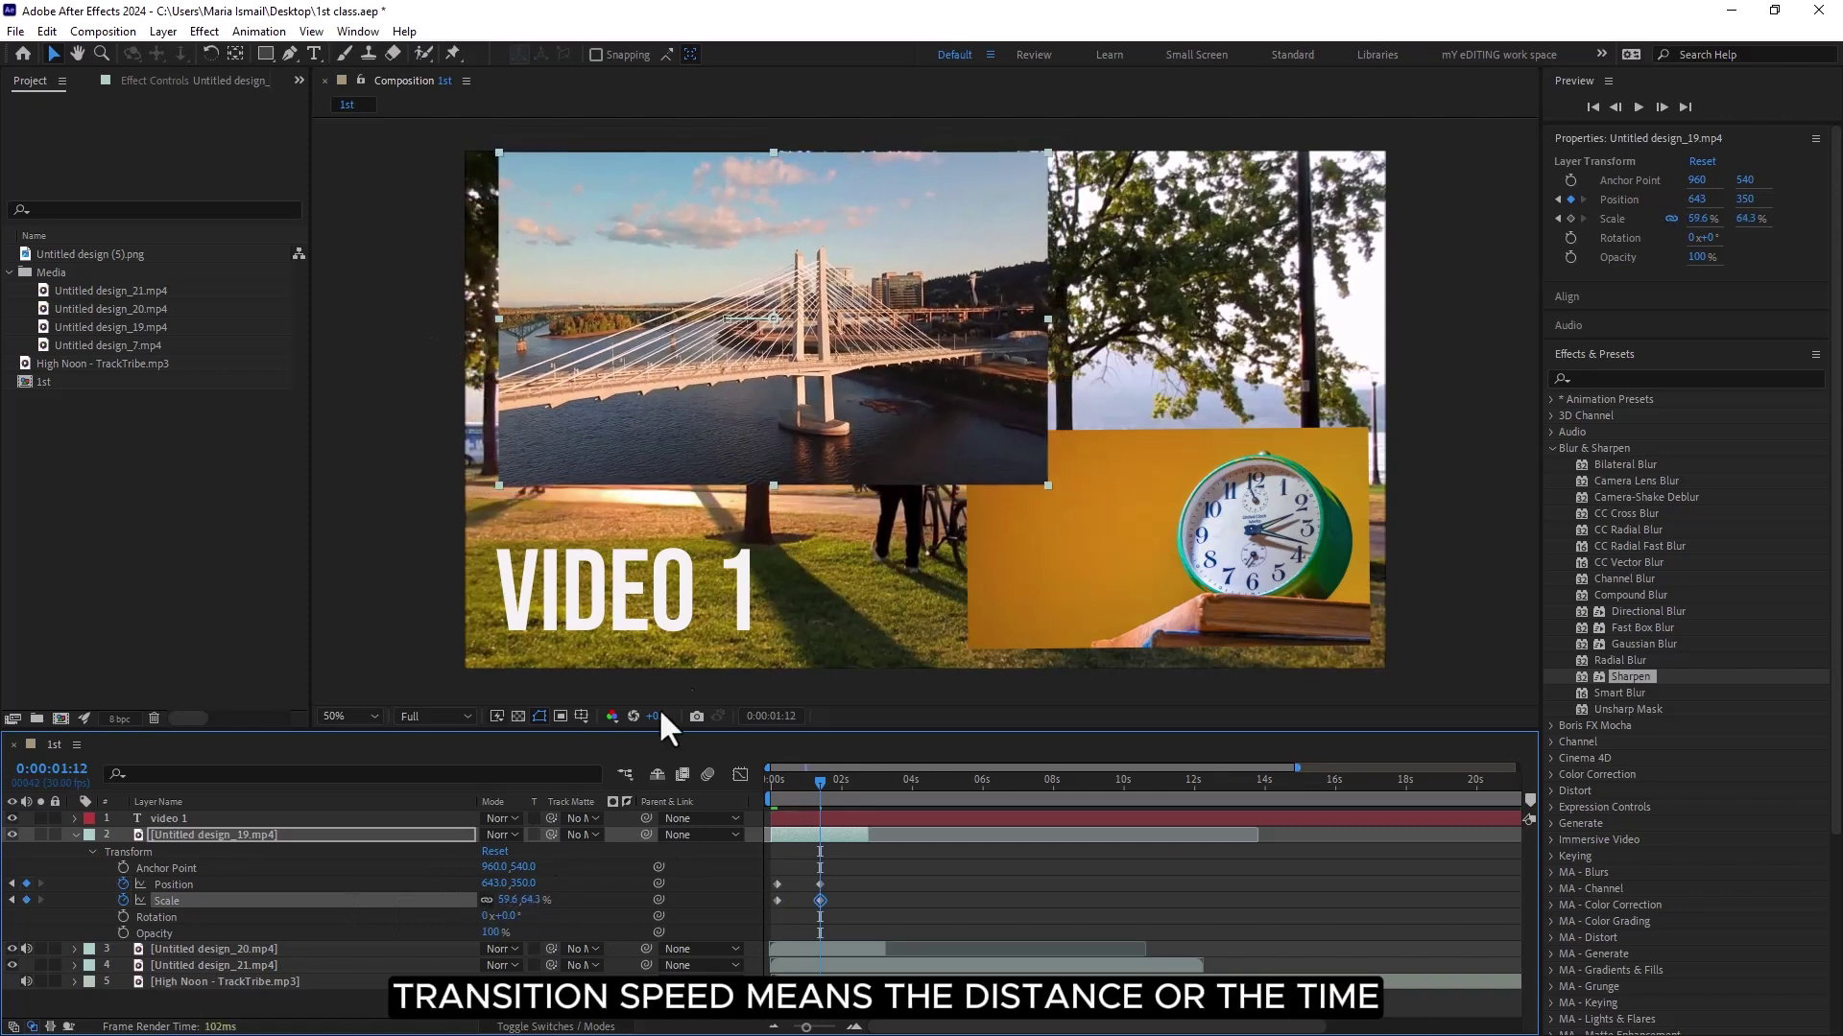
# - Play the combined position and scale animation from near the beginning of the timeline
pyautogui.click(767, 780)
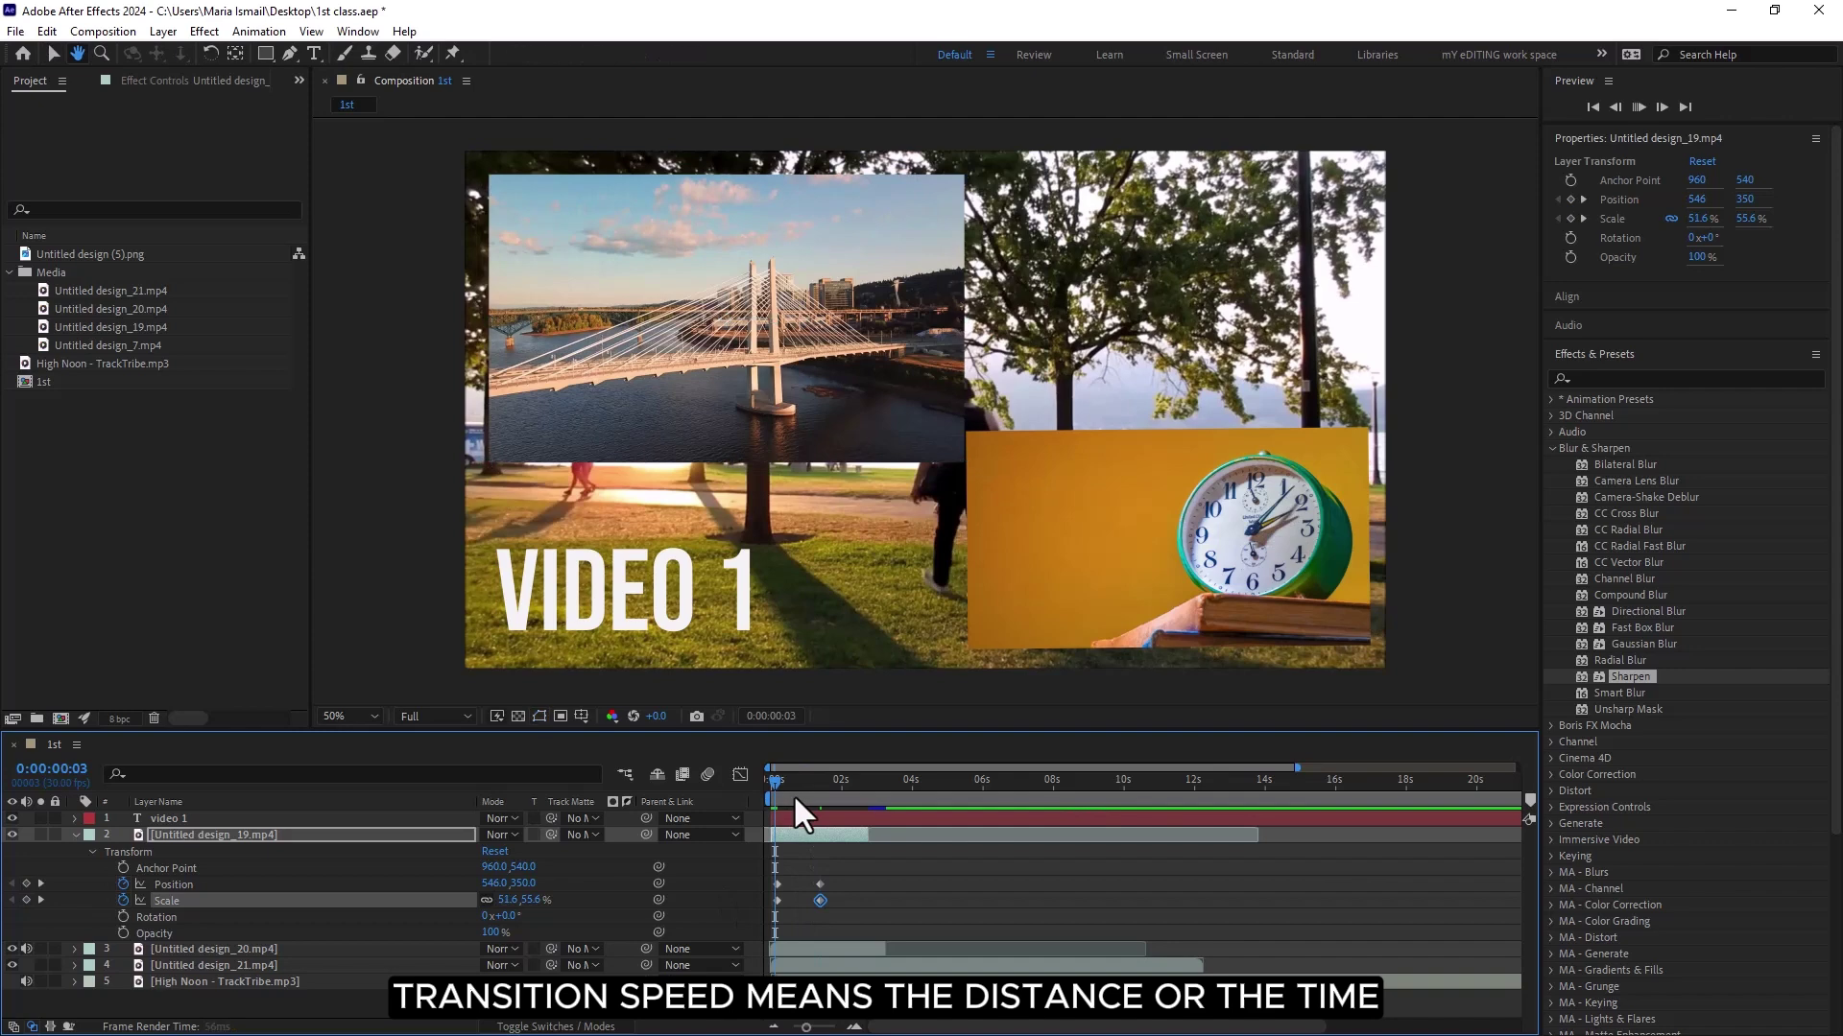
pyautogui.press('space')
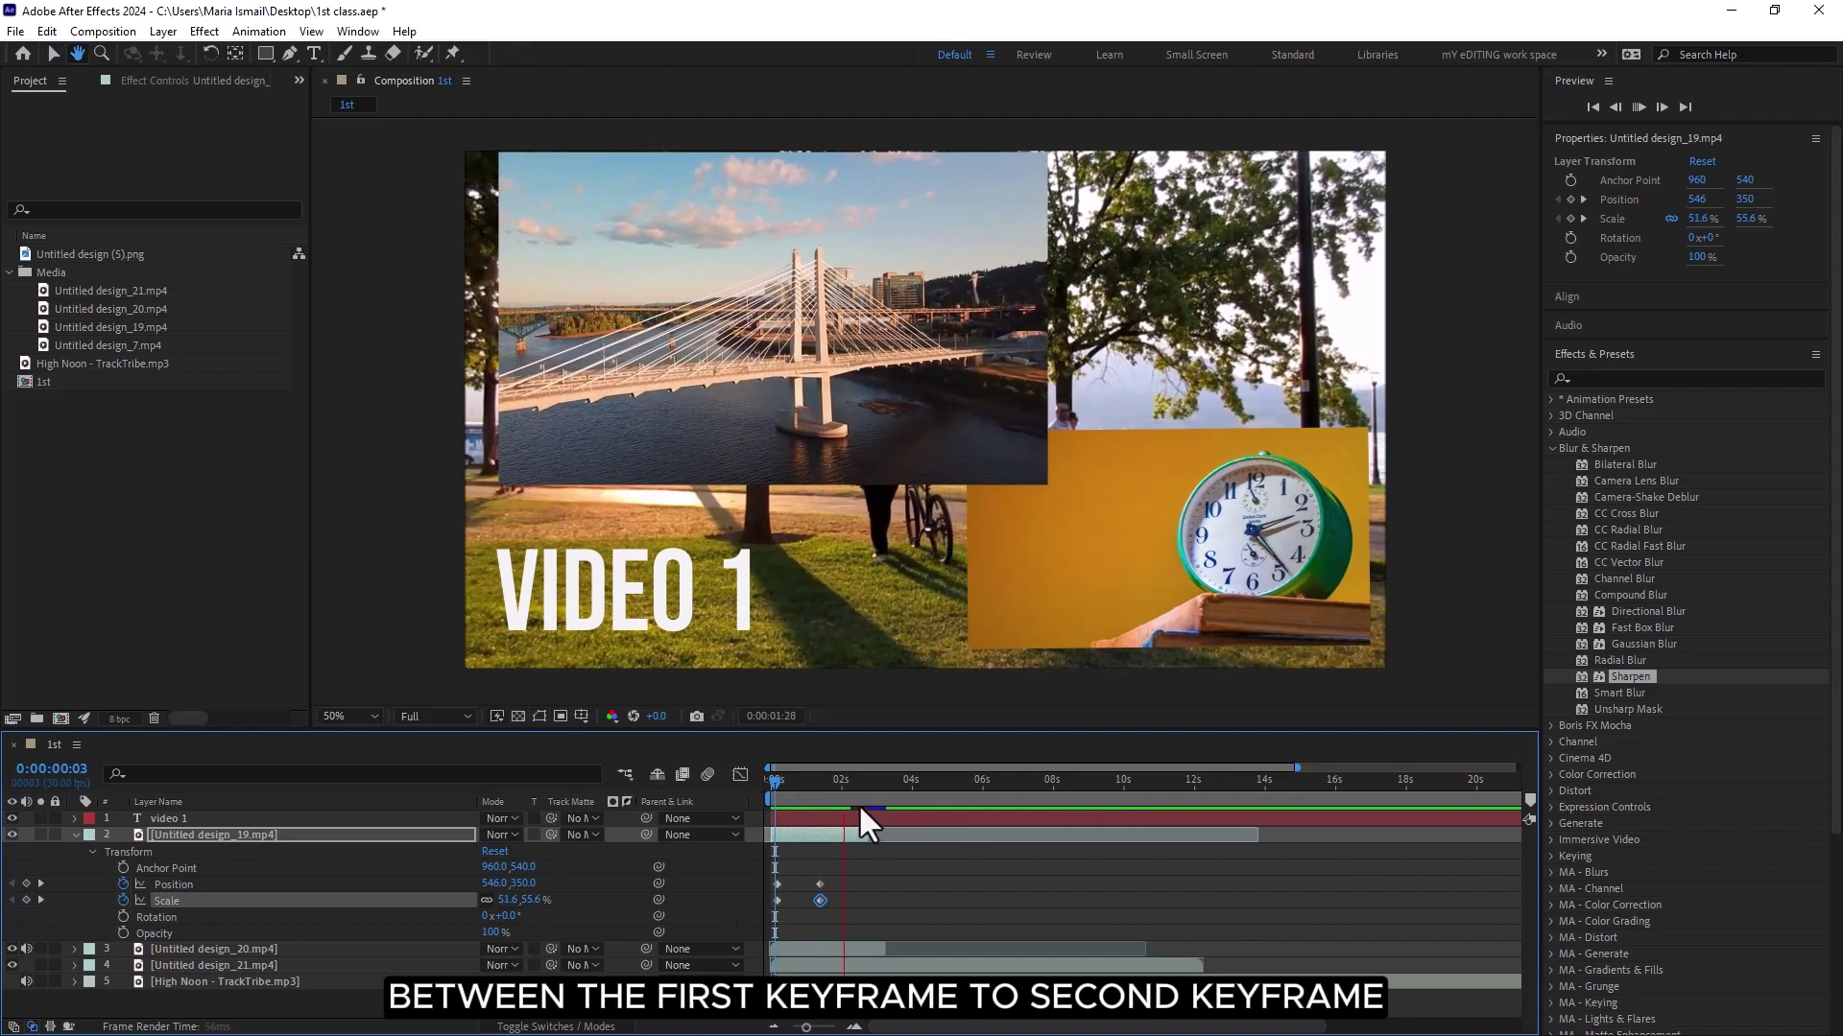
pyautogui.press('space')
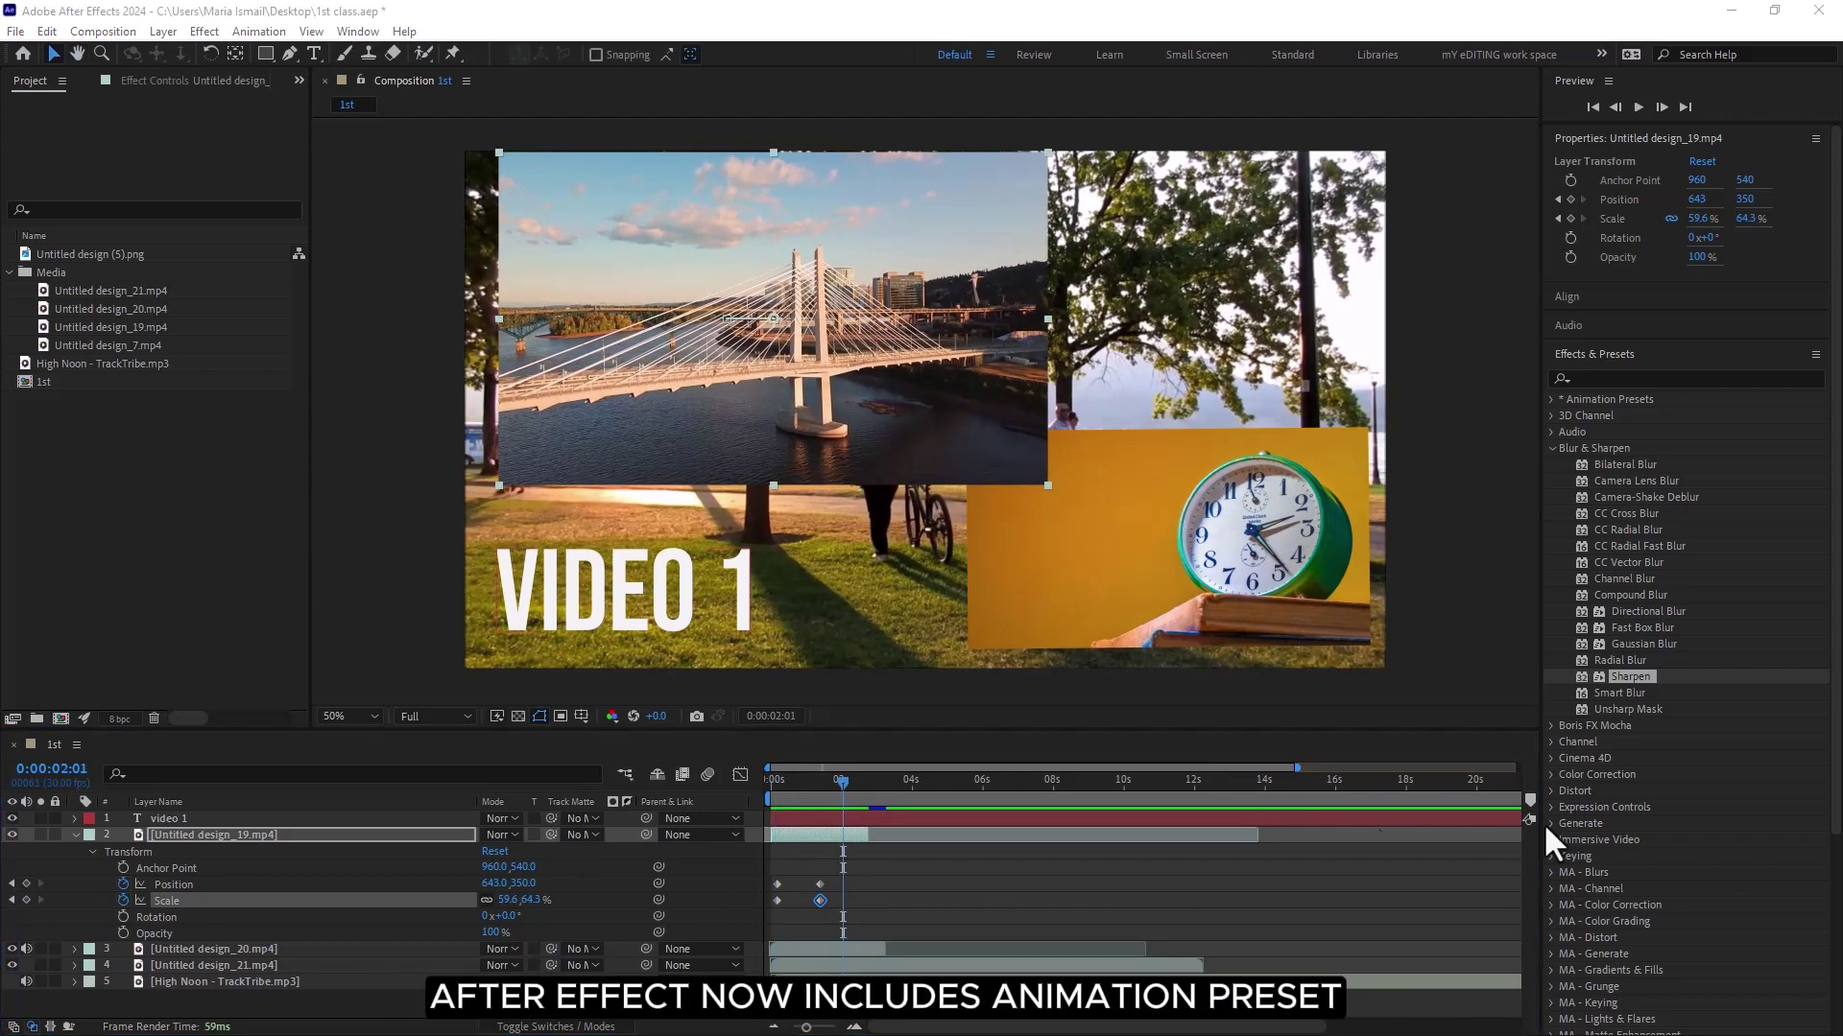
# - Apply the Wiggle - position preset from the Behaviors animation presets to the Untitled design_20.mp4 layer
pyautogui.click(1553, 449)
pyautogui.click(1550, 399)
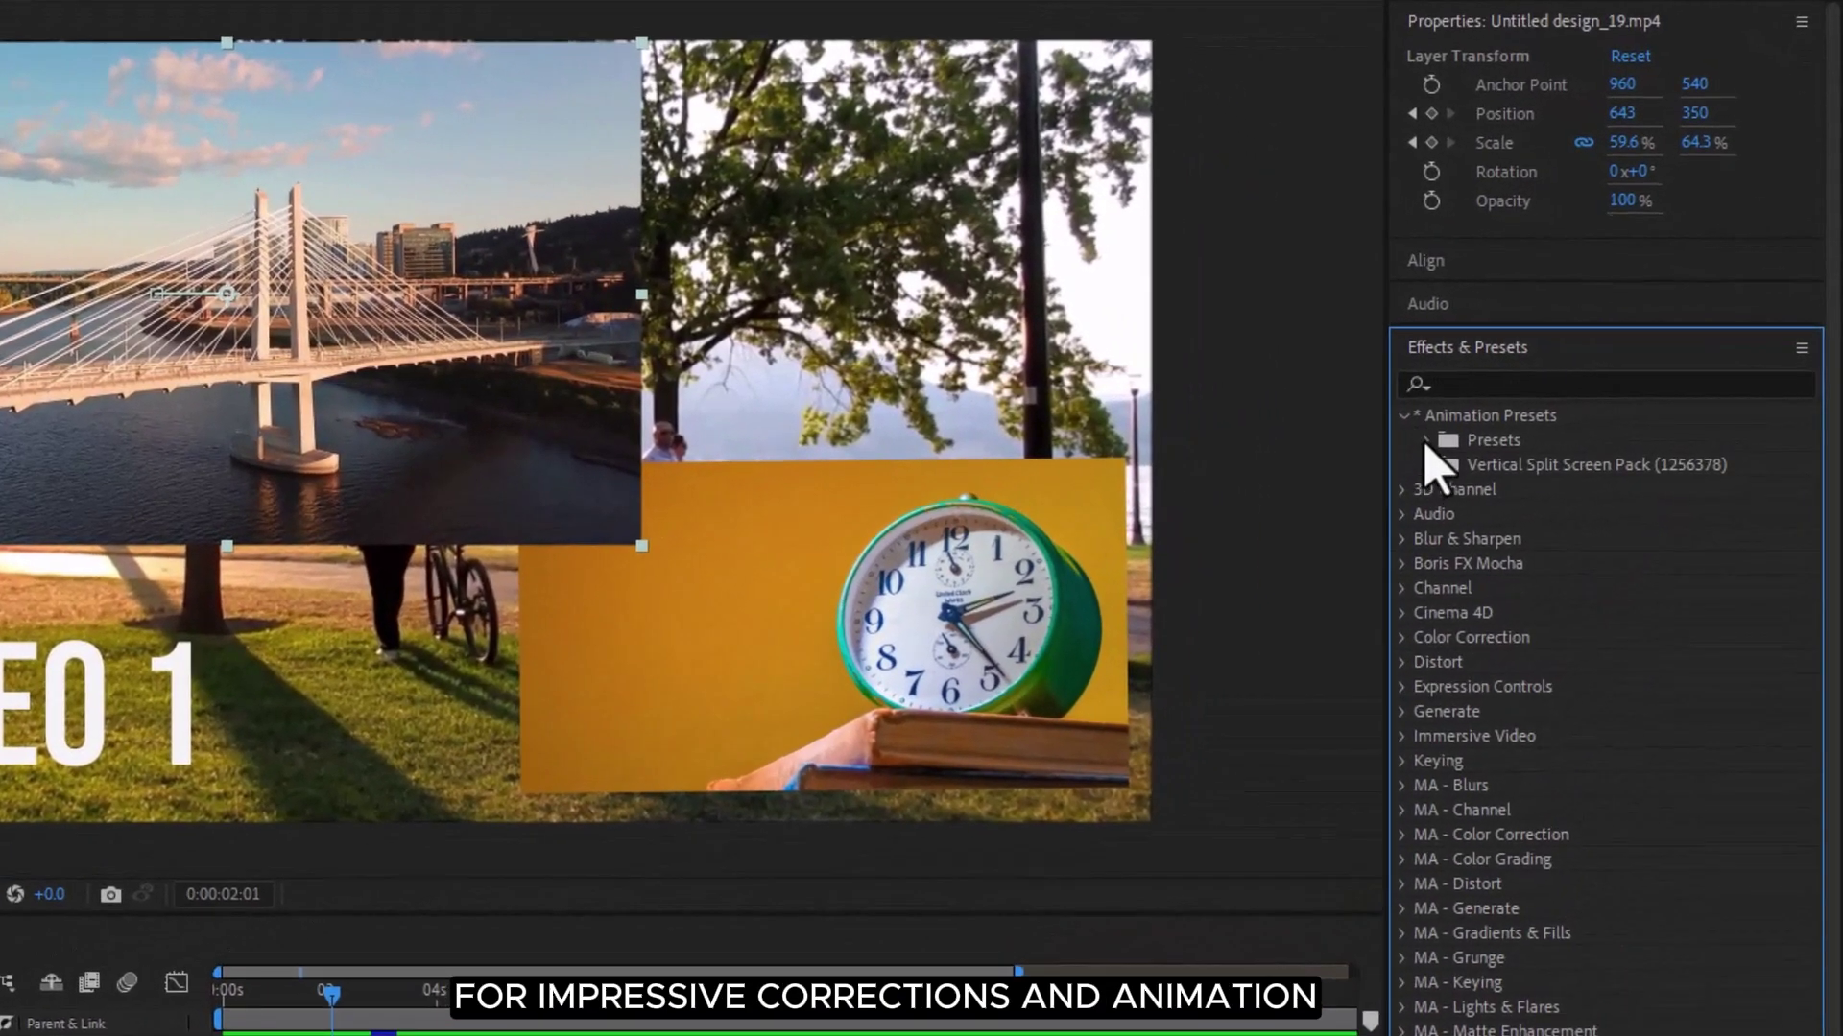
pyautogui.click(1426, 441)
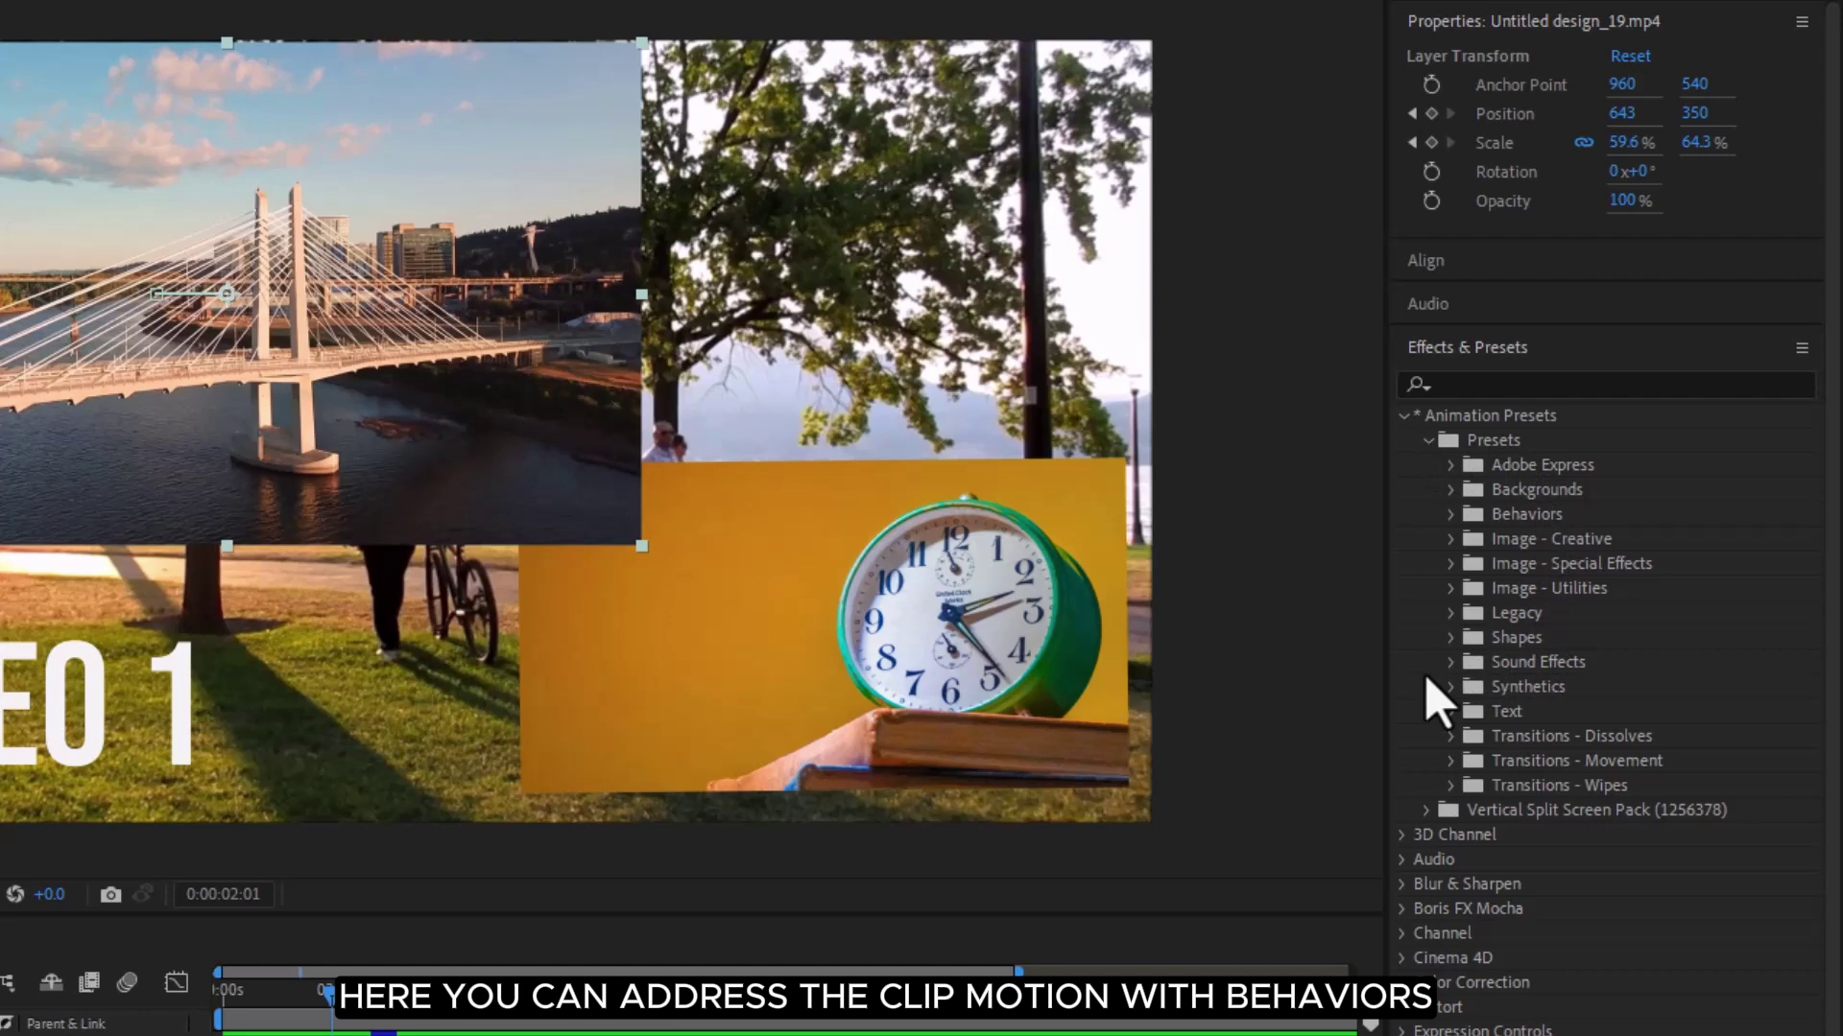
pyautogui.click(1458, 519)
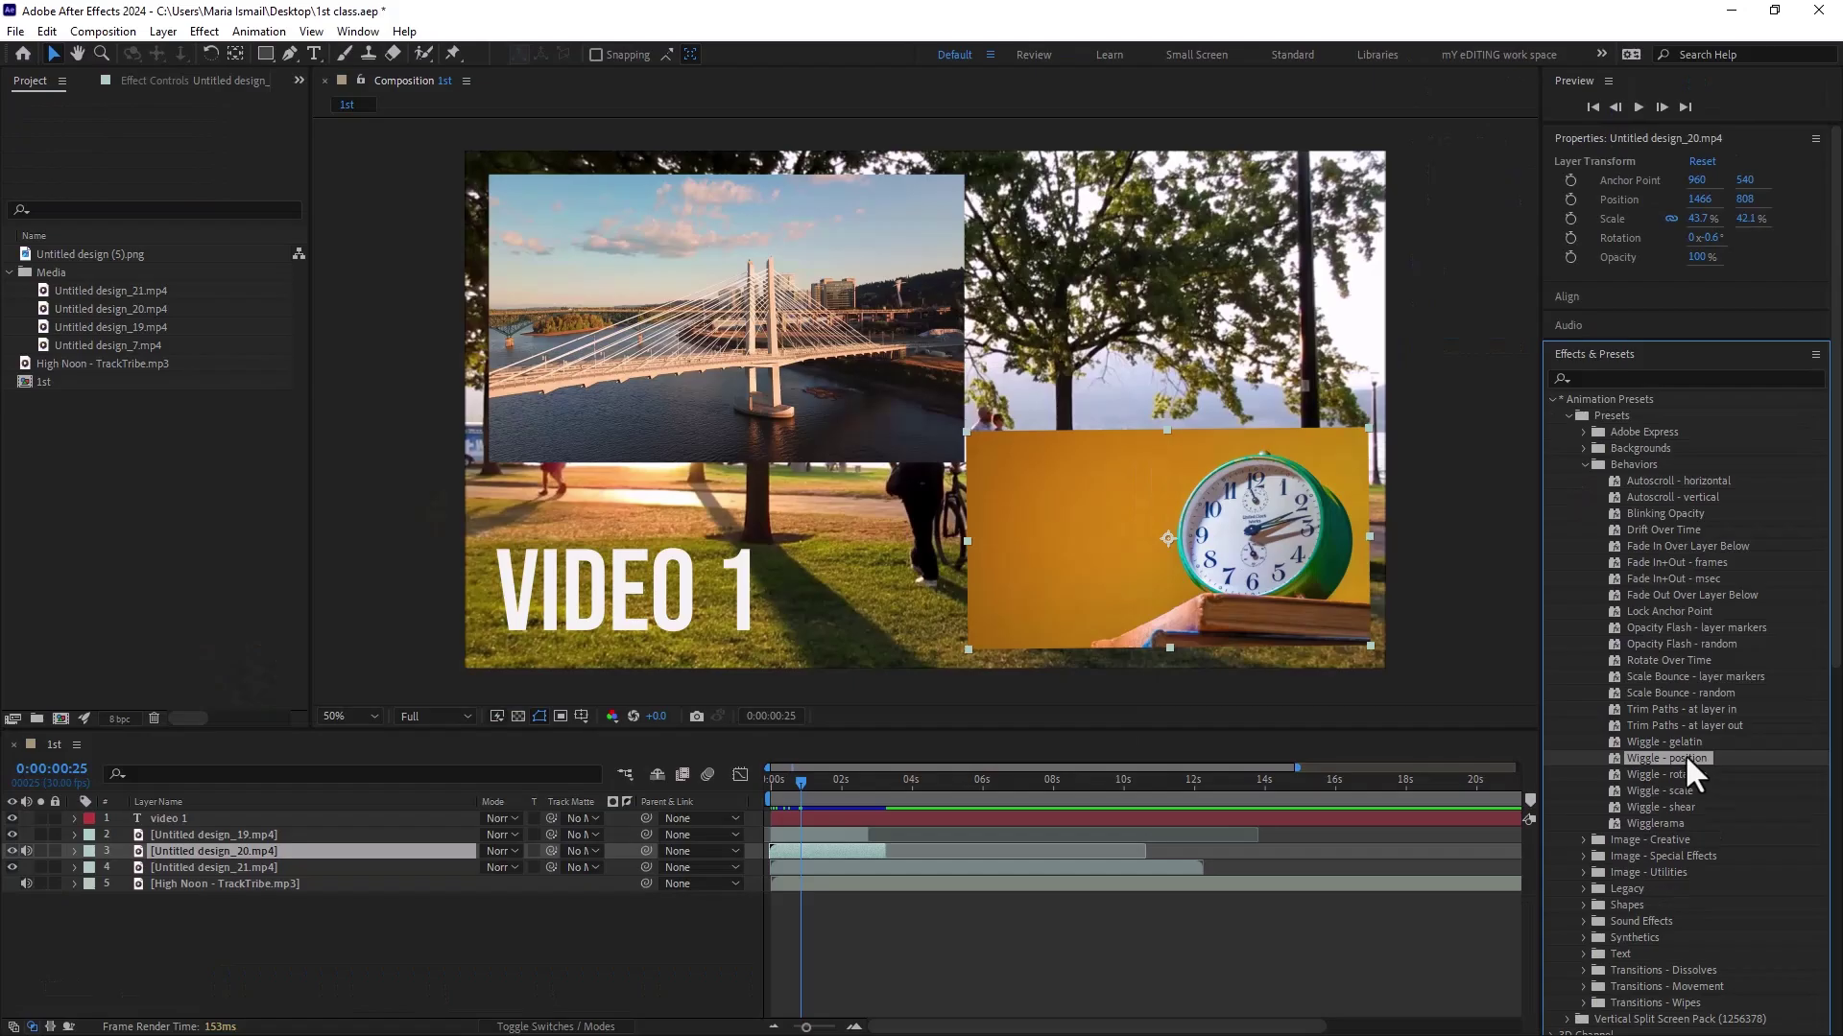
pyautogui.moveTo(1669, 758); pyautogui.dragTo(829, 848)
# - Preview the Wiggle - position behavior on Untitled design_20.mp4 from the first frame
pyautogui.moveTo(797, 777); pyautogui.dragTo(767, 787)
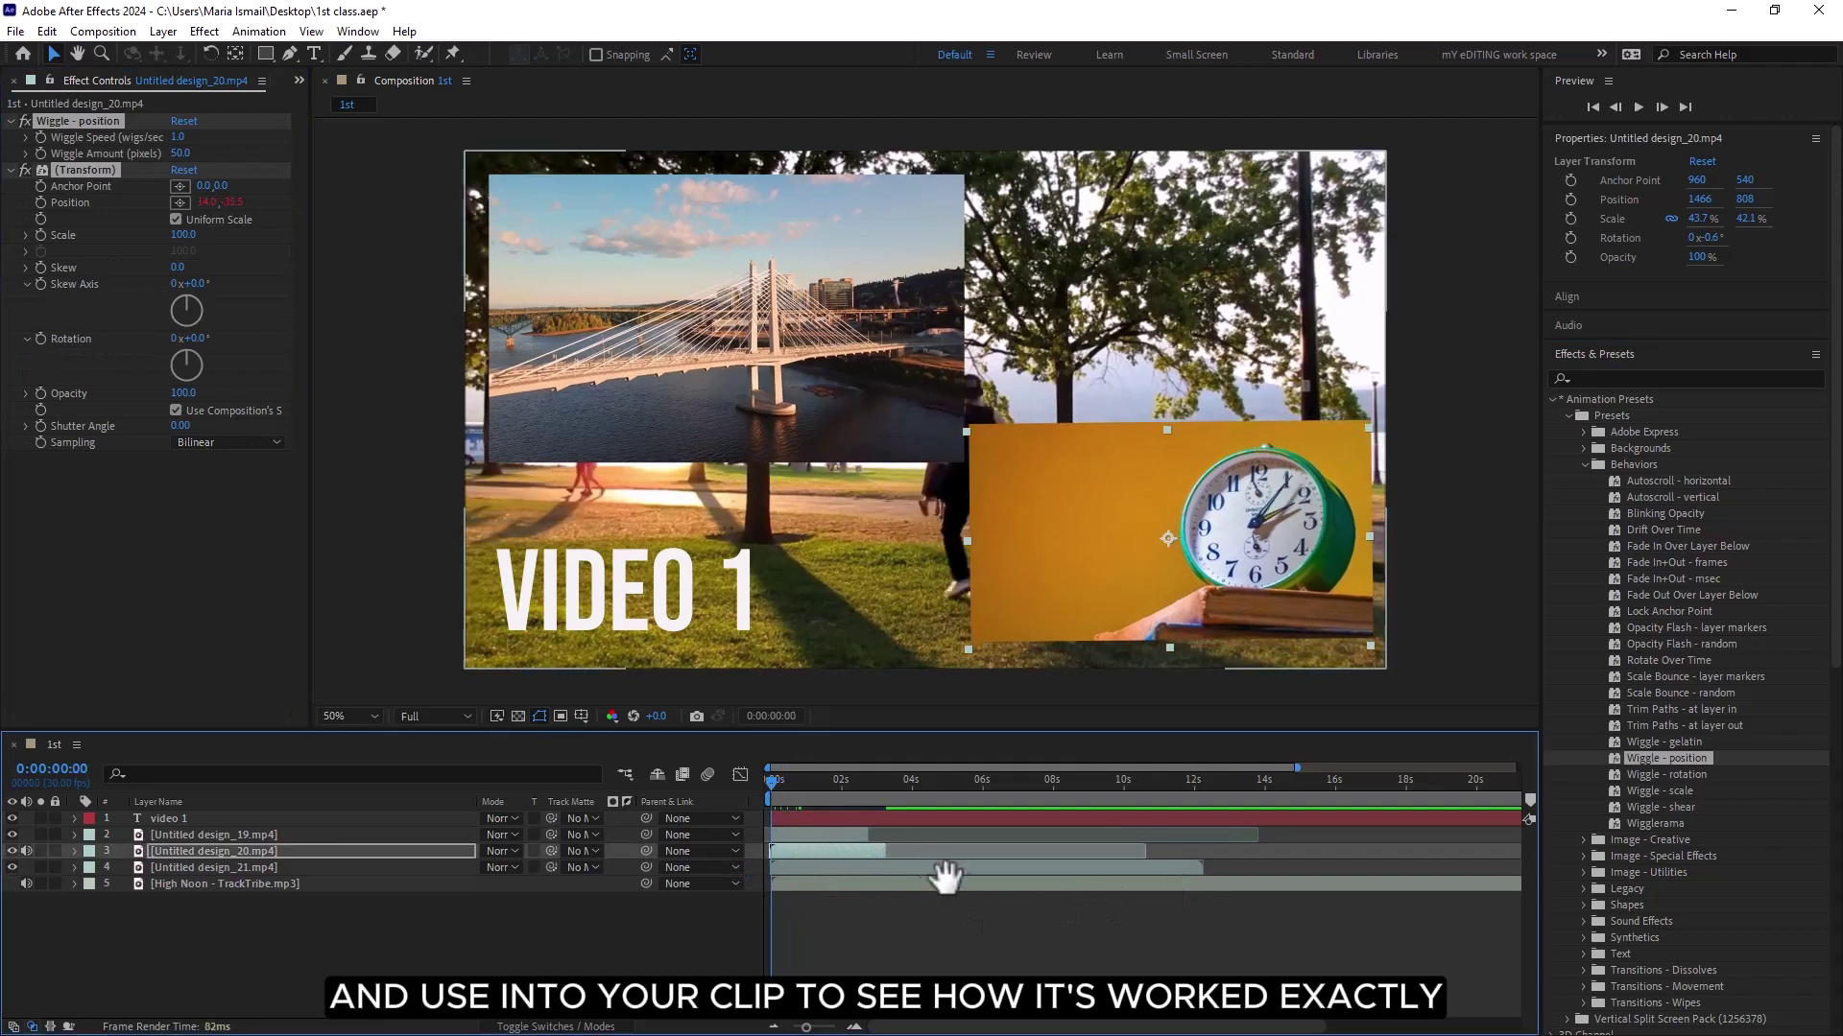
pyautogui.press('space')
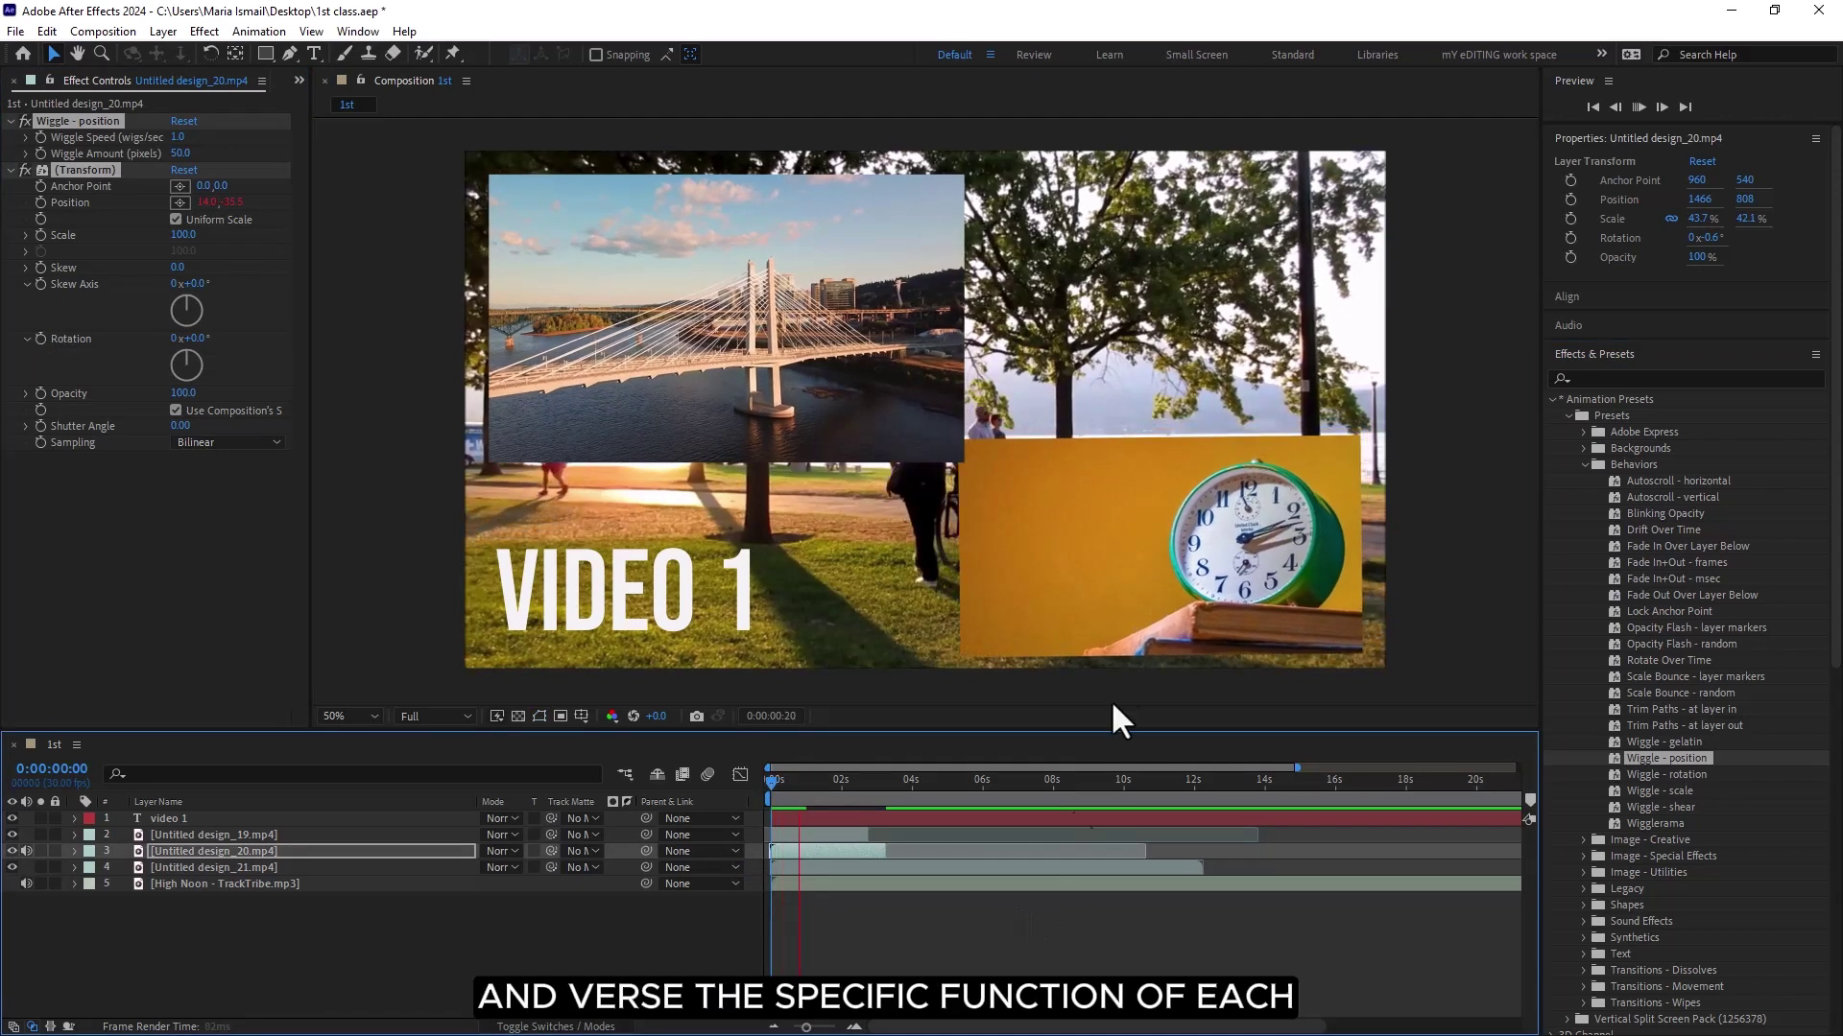
pyautogui.press('space')
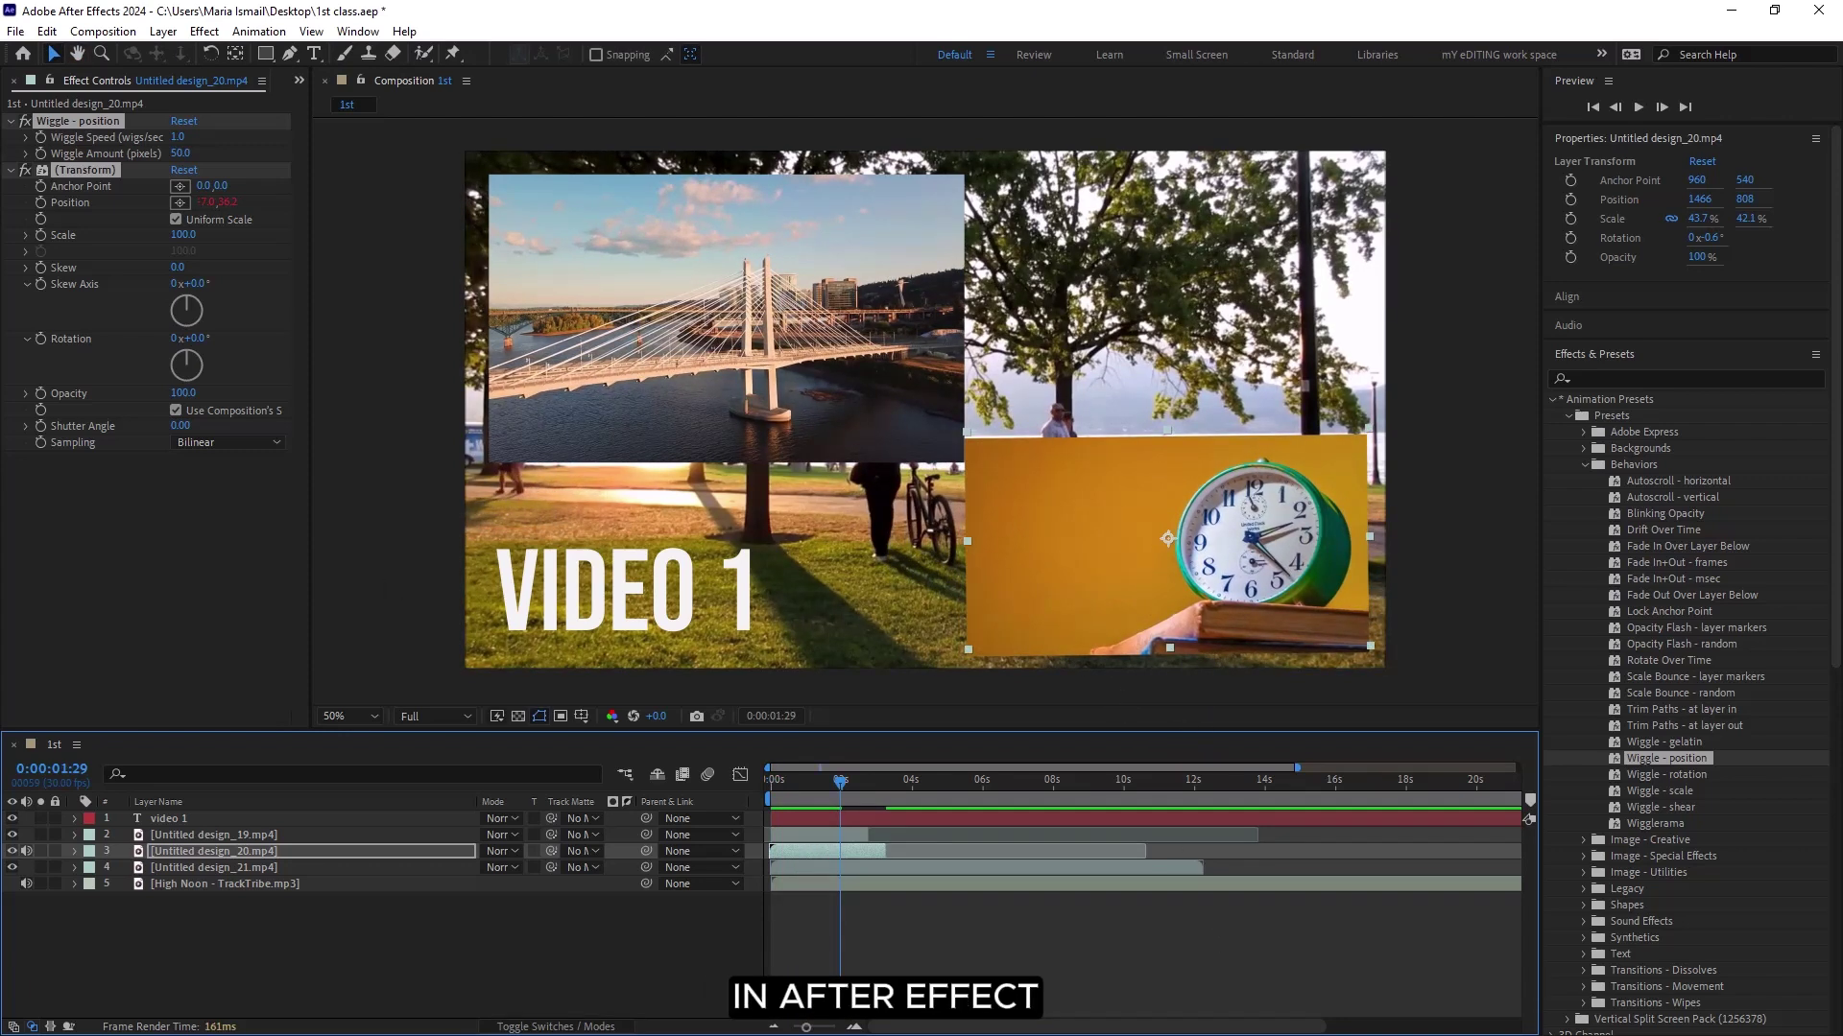
# - Collapse the animation presets and delete the wiggle behavior's effects from Untitled design_20.mp4
pyautogui.click(1585, 464)
pyautogui.click(1553, 399)
pyautogui.click(60, 122)
pyautogui.press('Delete')
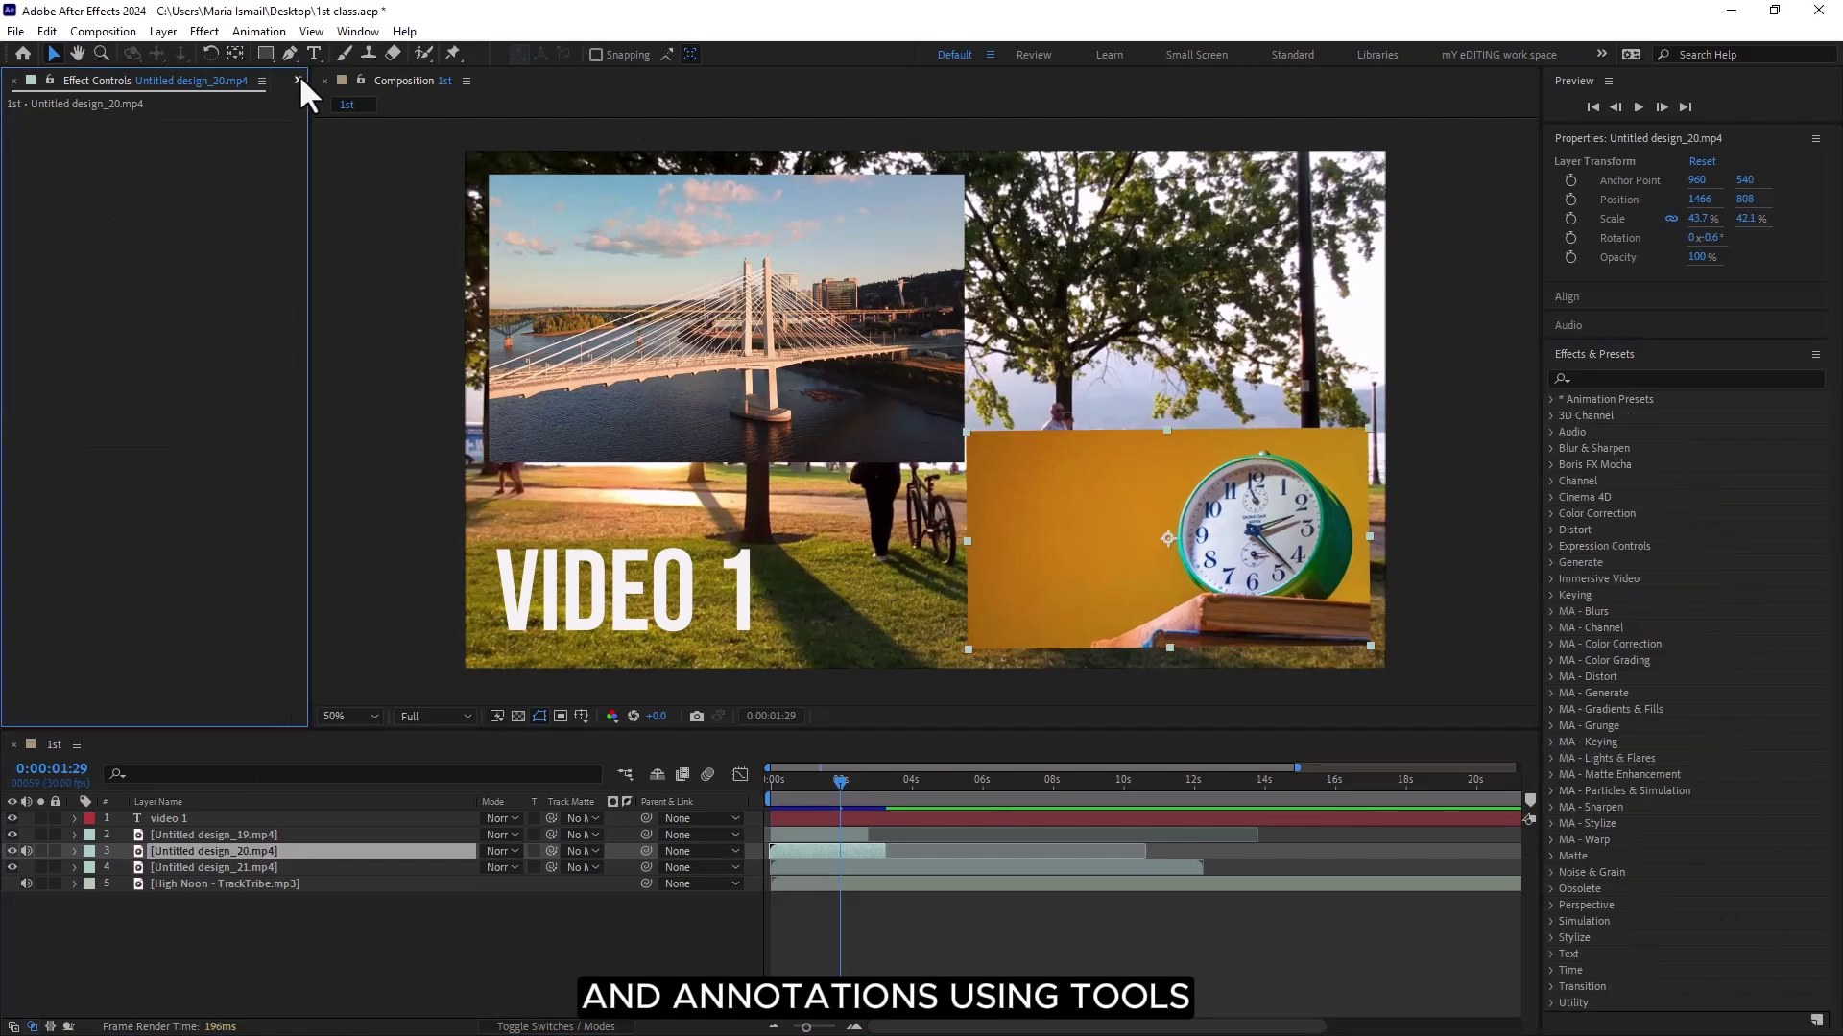
# - Return to the project's file list and hide the Untitled design_19.mp4 and Untitled design_20.mp4 layers
pyautogui.click(298, 81)
pyautogui.click(331, 98)
pyautogui.click(12, 835)
pyautogui.click(12, 851)
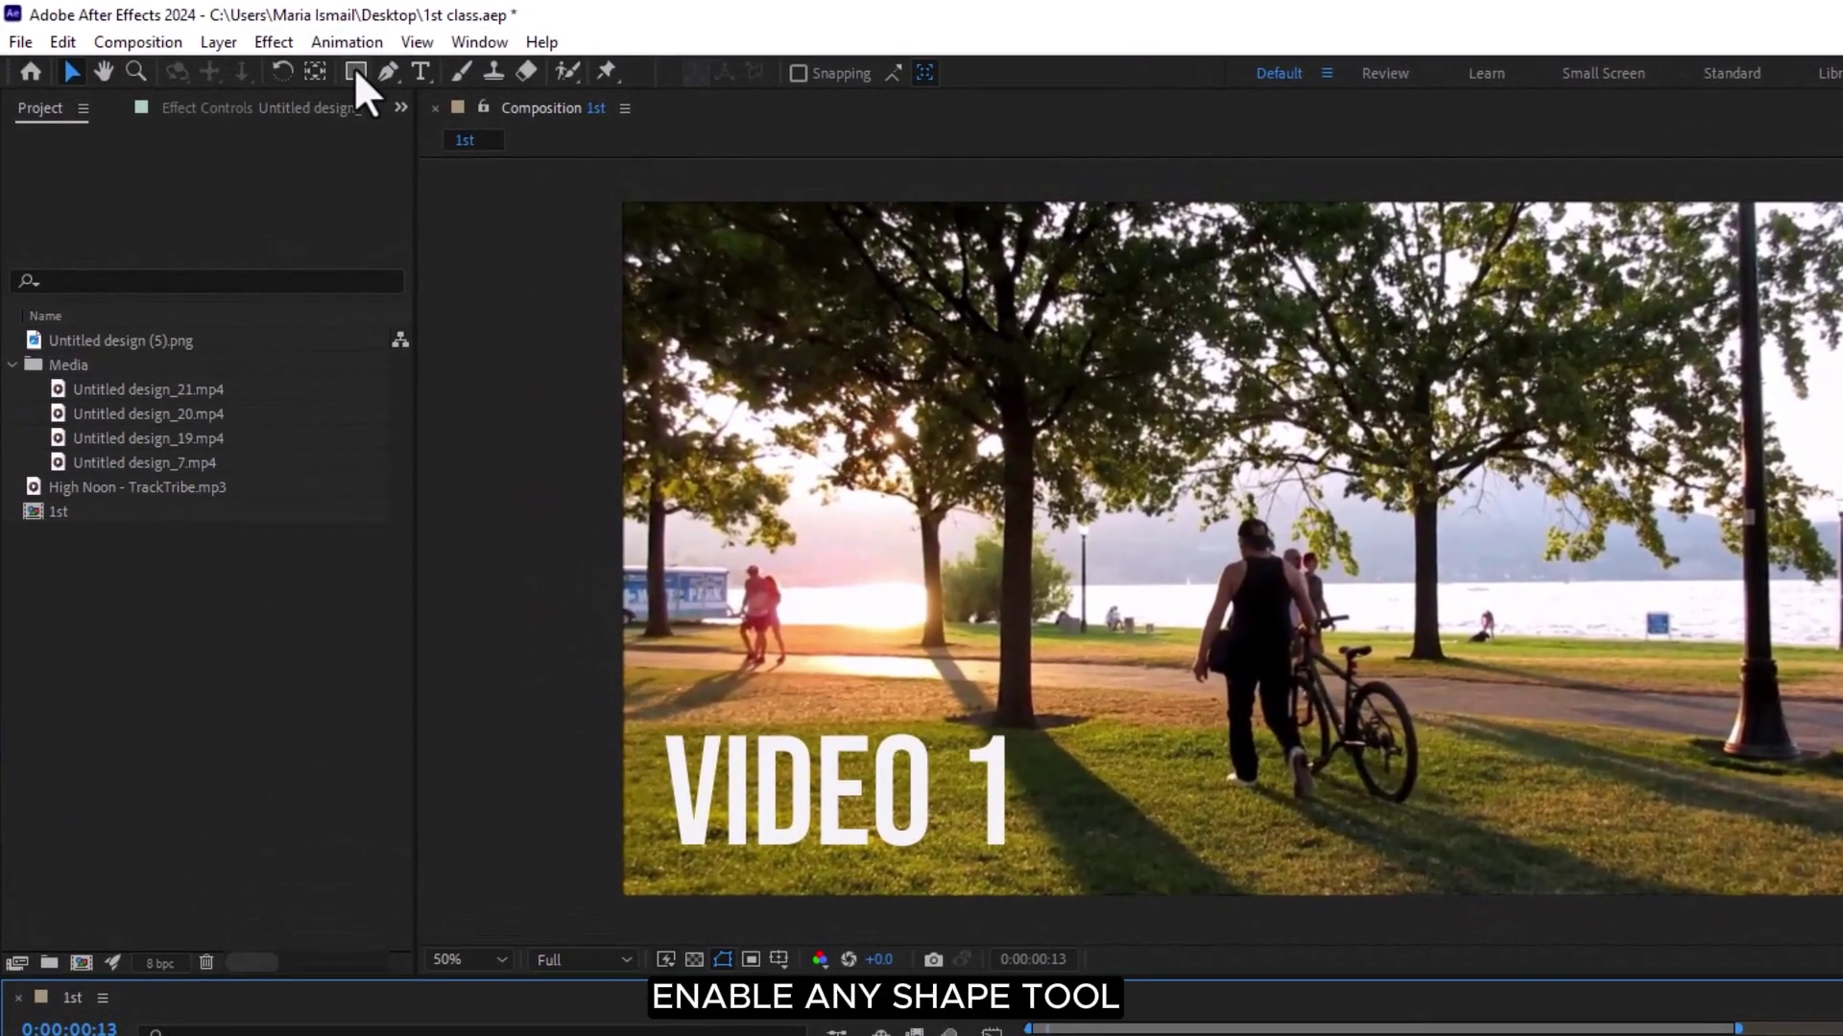
# - Draw a rectangle shape about 430 by 212 px in the upper-left area of the composition and collapse its layer
pyautogui.click(265, 54)
pyautogui.click(446, 72)
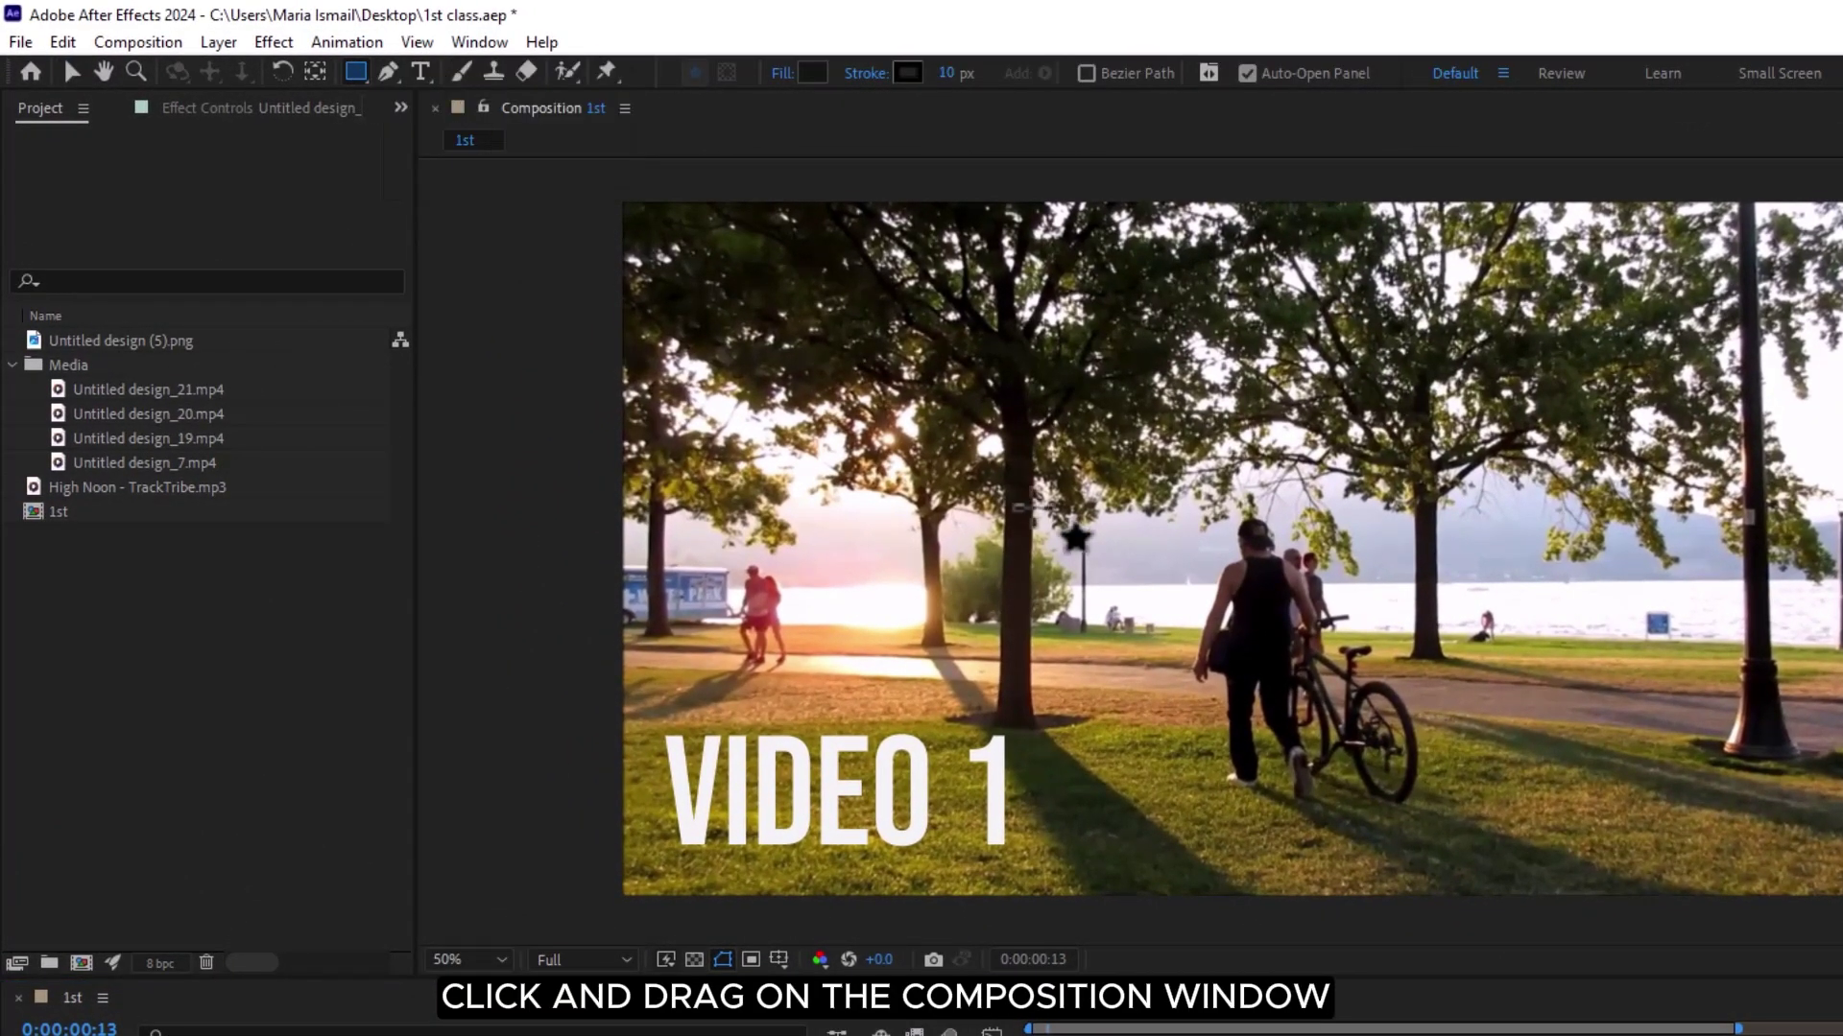
pyautogui.moveTo(824, 327); pyautogui.dragTo(1062, 451)
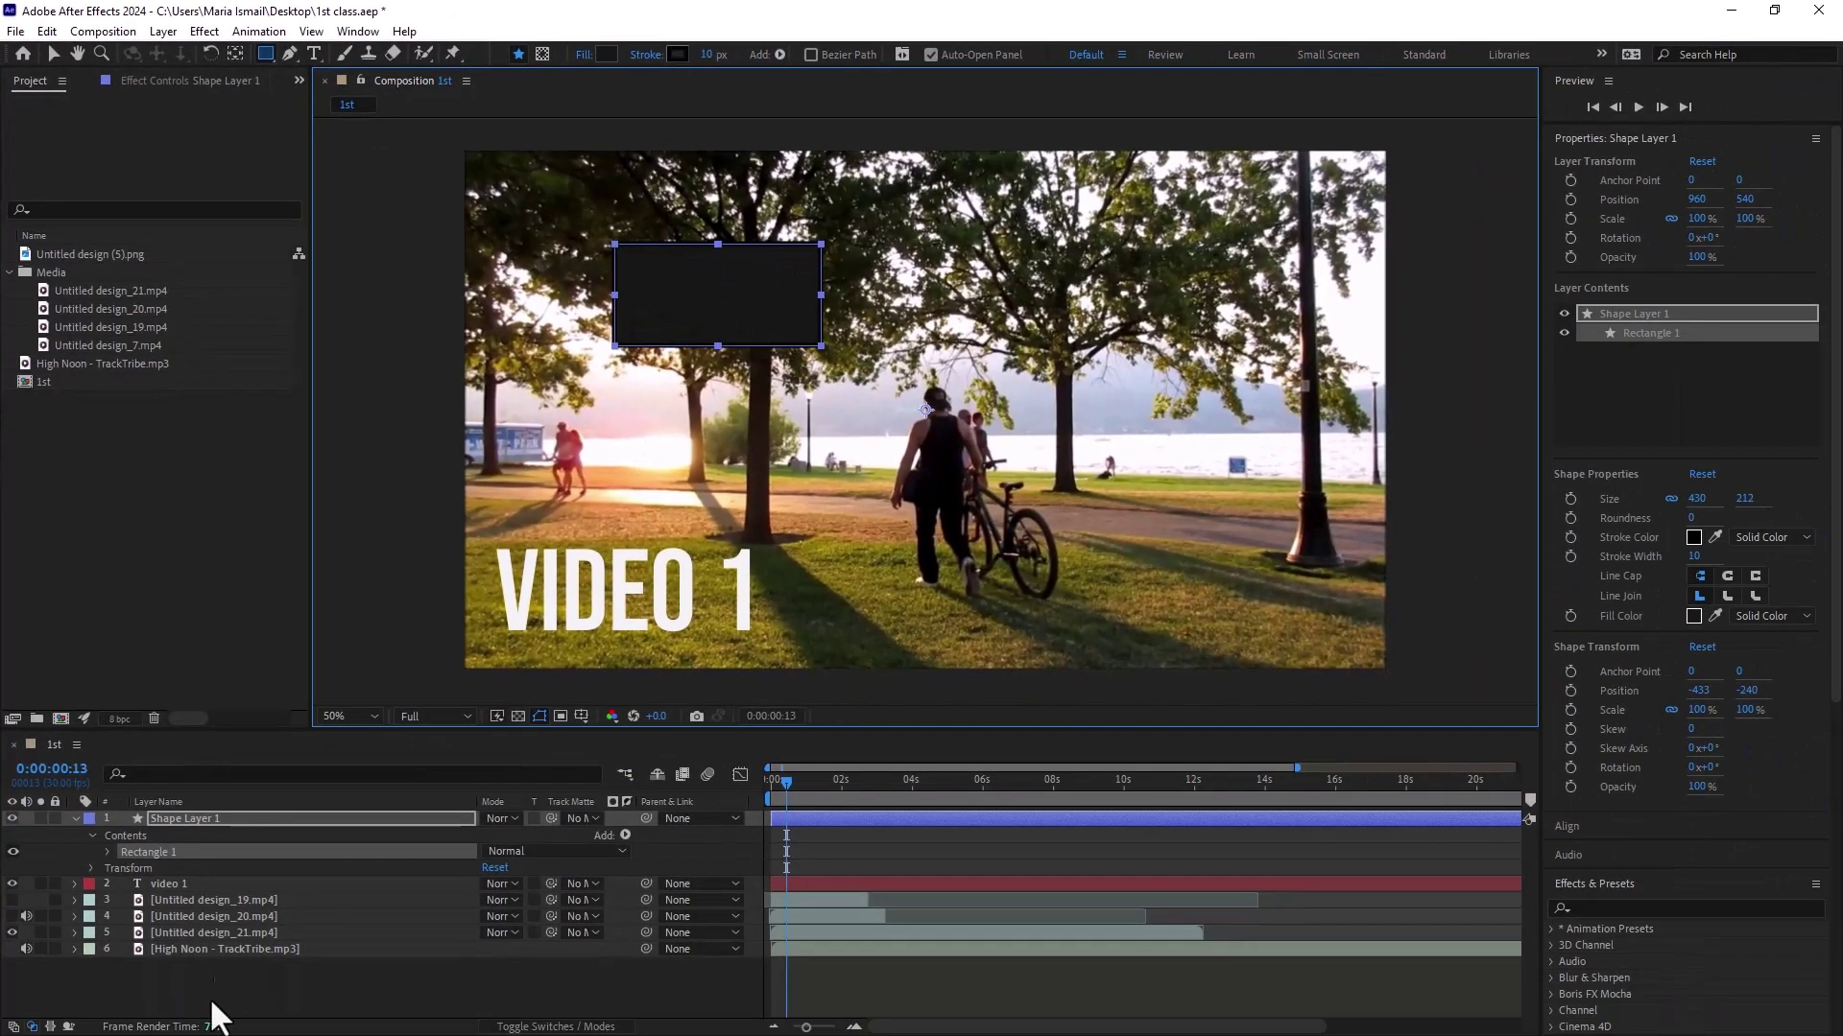
pyautogui.click(77, 819)
# - Create a new solid layer in the composition and change its color from red to white
pyautogui.rightClick(176, 944)
pyautogui.moveTo(238, 718)
pyautogui.click(463, 763)
pyautogui.click(911, 629)
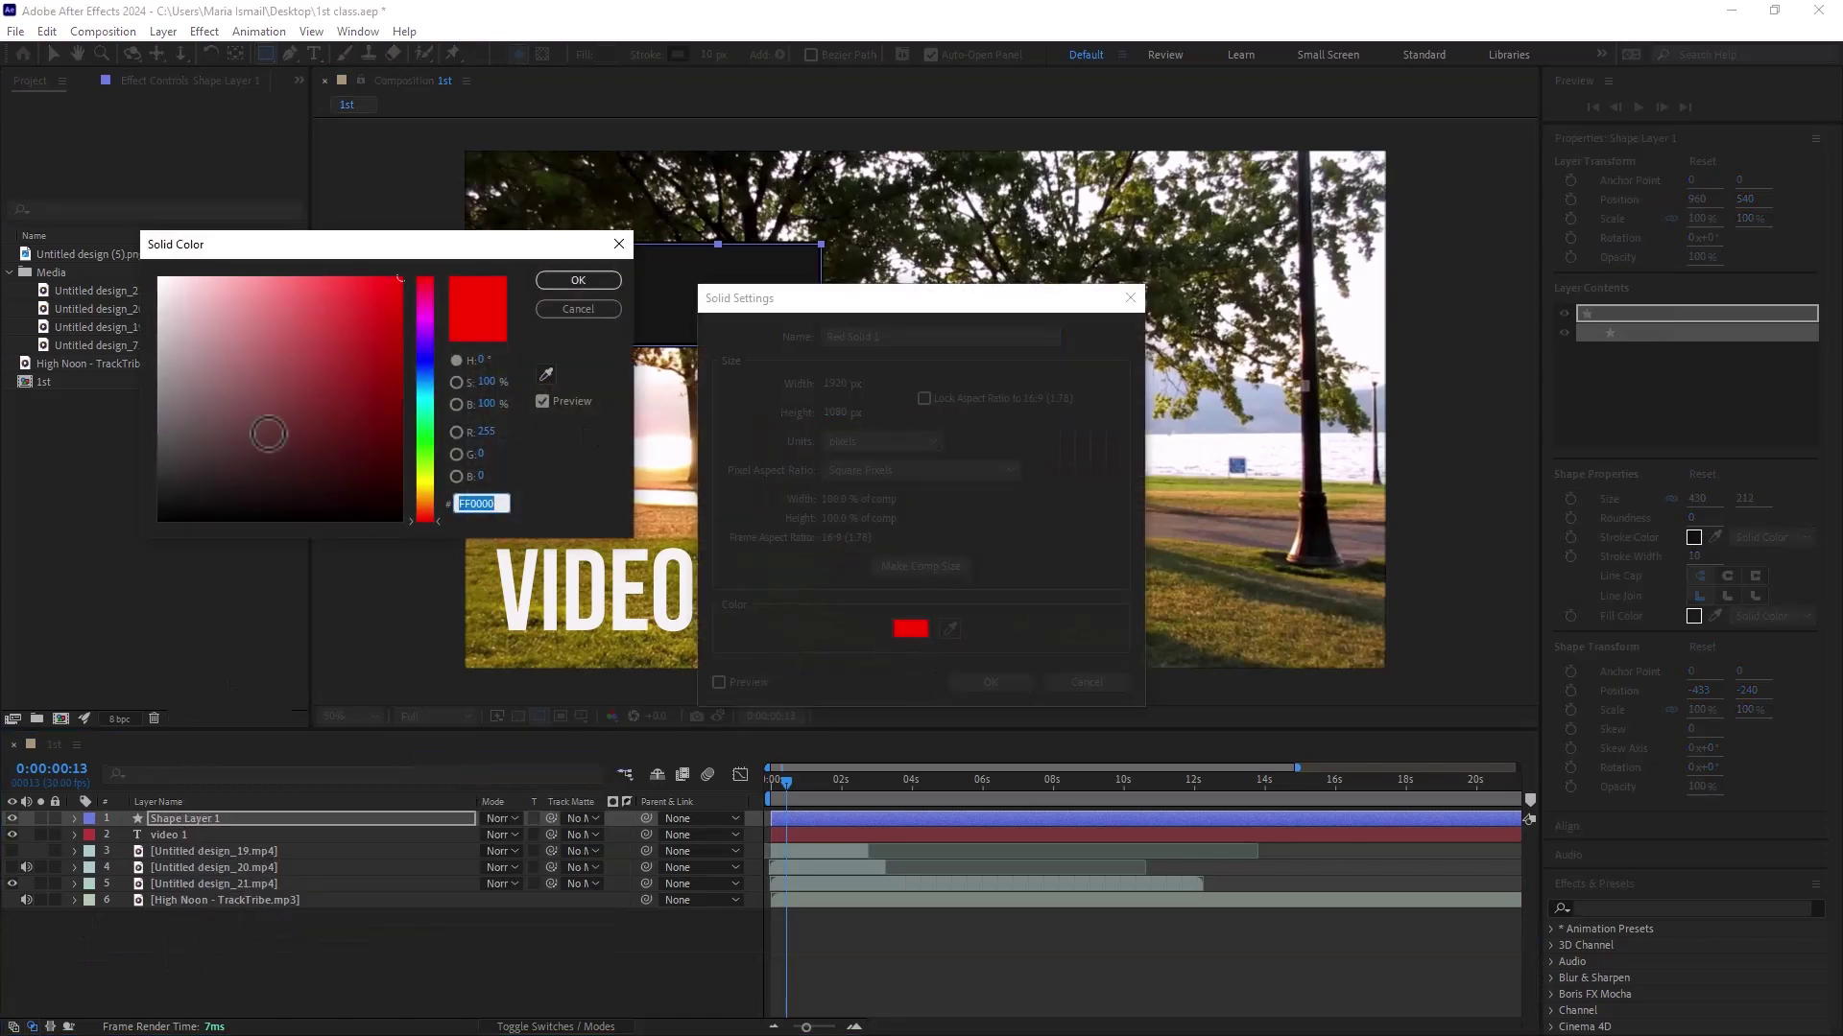
pyautogui.click(173, 320)
pyautogui.click(578, 279)
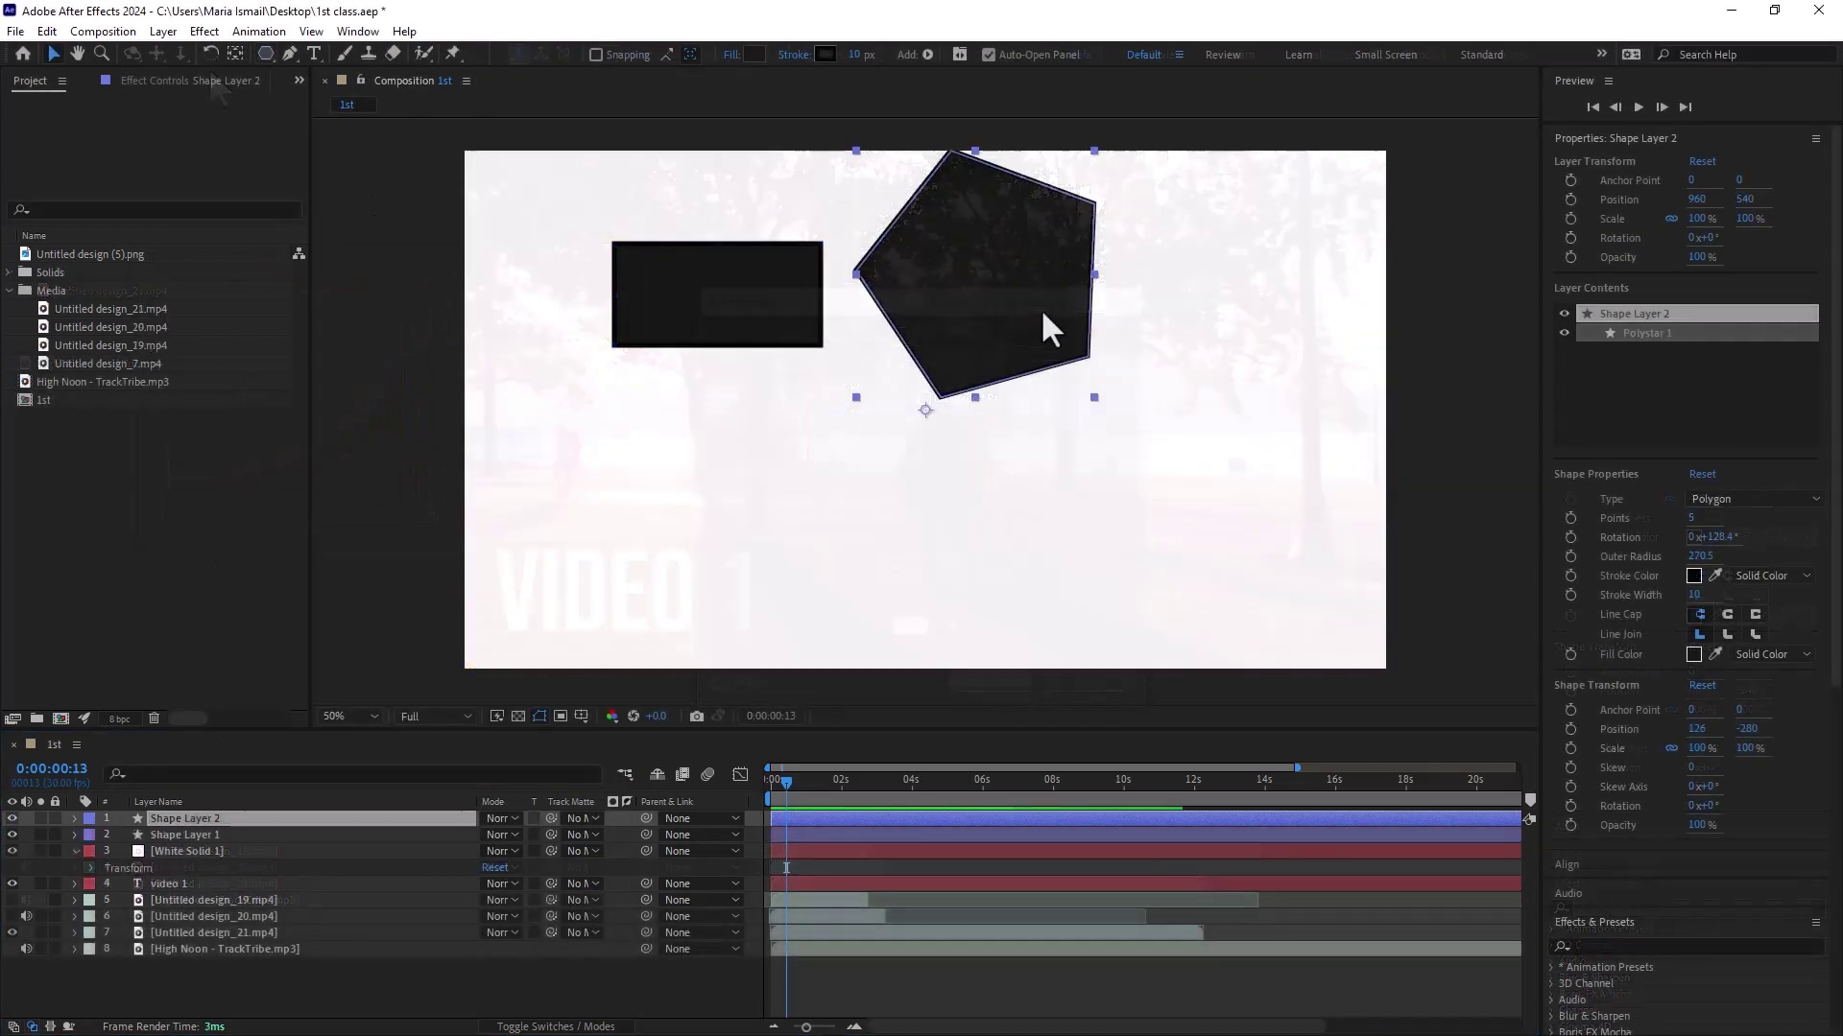
# - Draw an S-shaped curve with the Pen tool below the rectangle, within Shape Layer 2
pyautogui.click(289, 53)
pyautogui.click(585, 486)
pyautogui.moveTo(723, 481); pyautogui.dragTo(771, 505)
pyautogui.moveTo(965, 677); pyautogui.dragTo(1023, 708)
pyautogui.click(1136, 667)
# - Set the fill of the S-shaped curve to None, leaving only its stroke
pyautogui.click(714, 73)
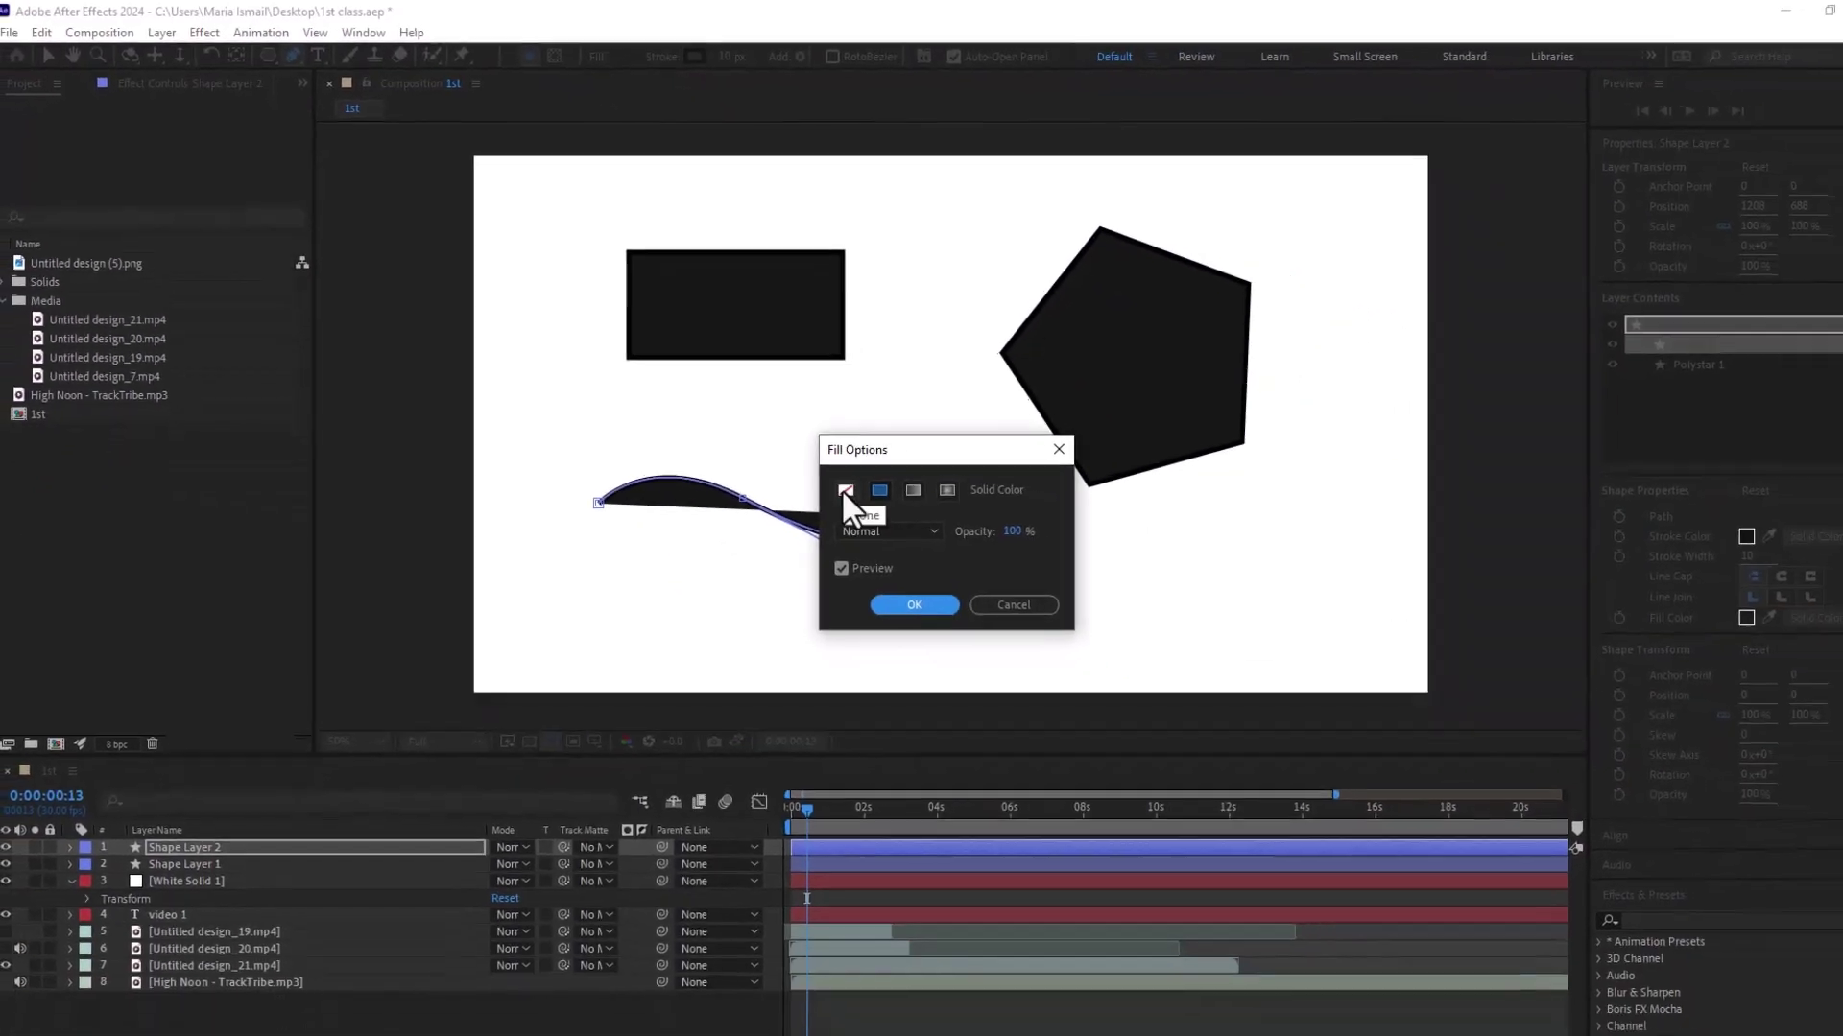
pyautogui.click(1037, 636)
pyautogui.click(891, 586)
# - Resize the S-shaped curve to about 55% width and 205% height with the Selection tool
pyautogui.click(54, 54)
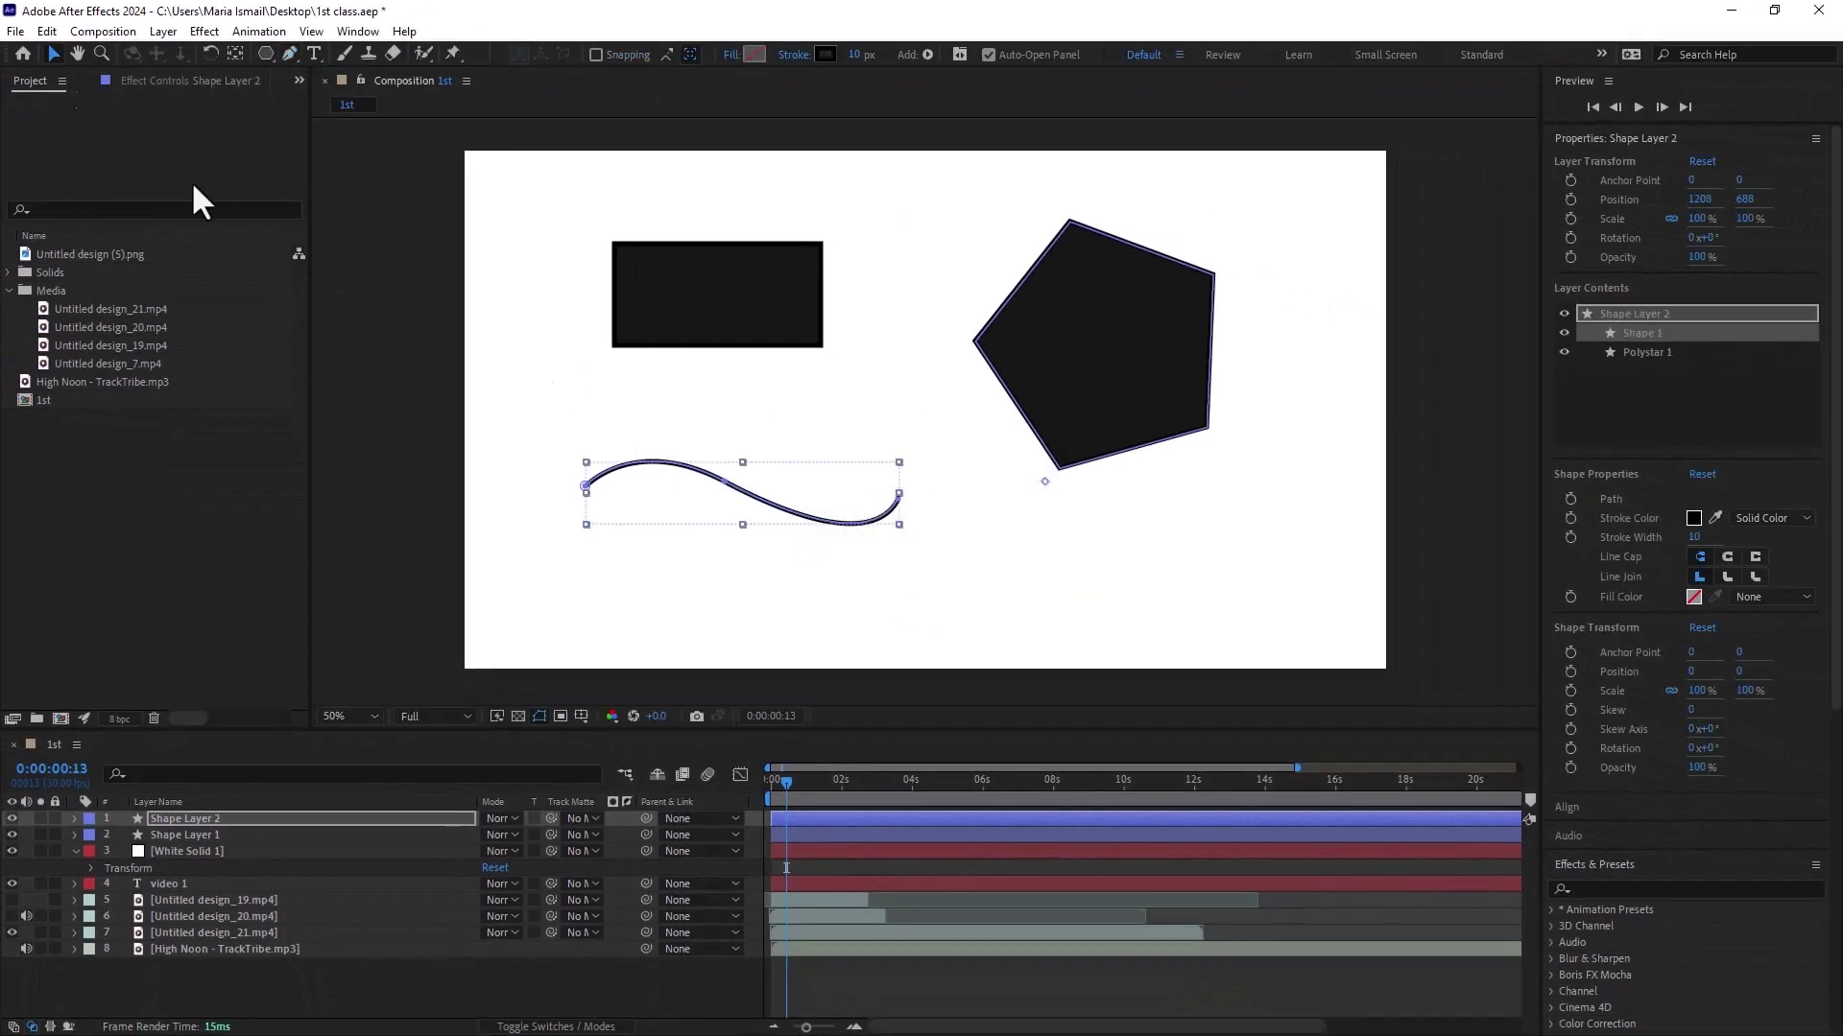
pyautogui.moveTo(901, 497); pyautogui.dragTo(988, 561)
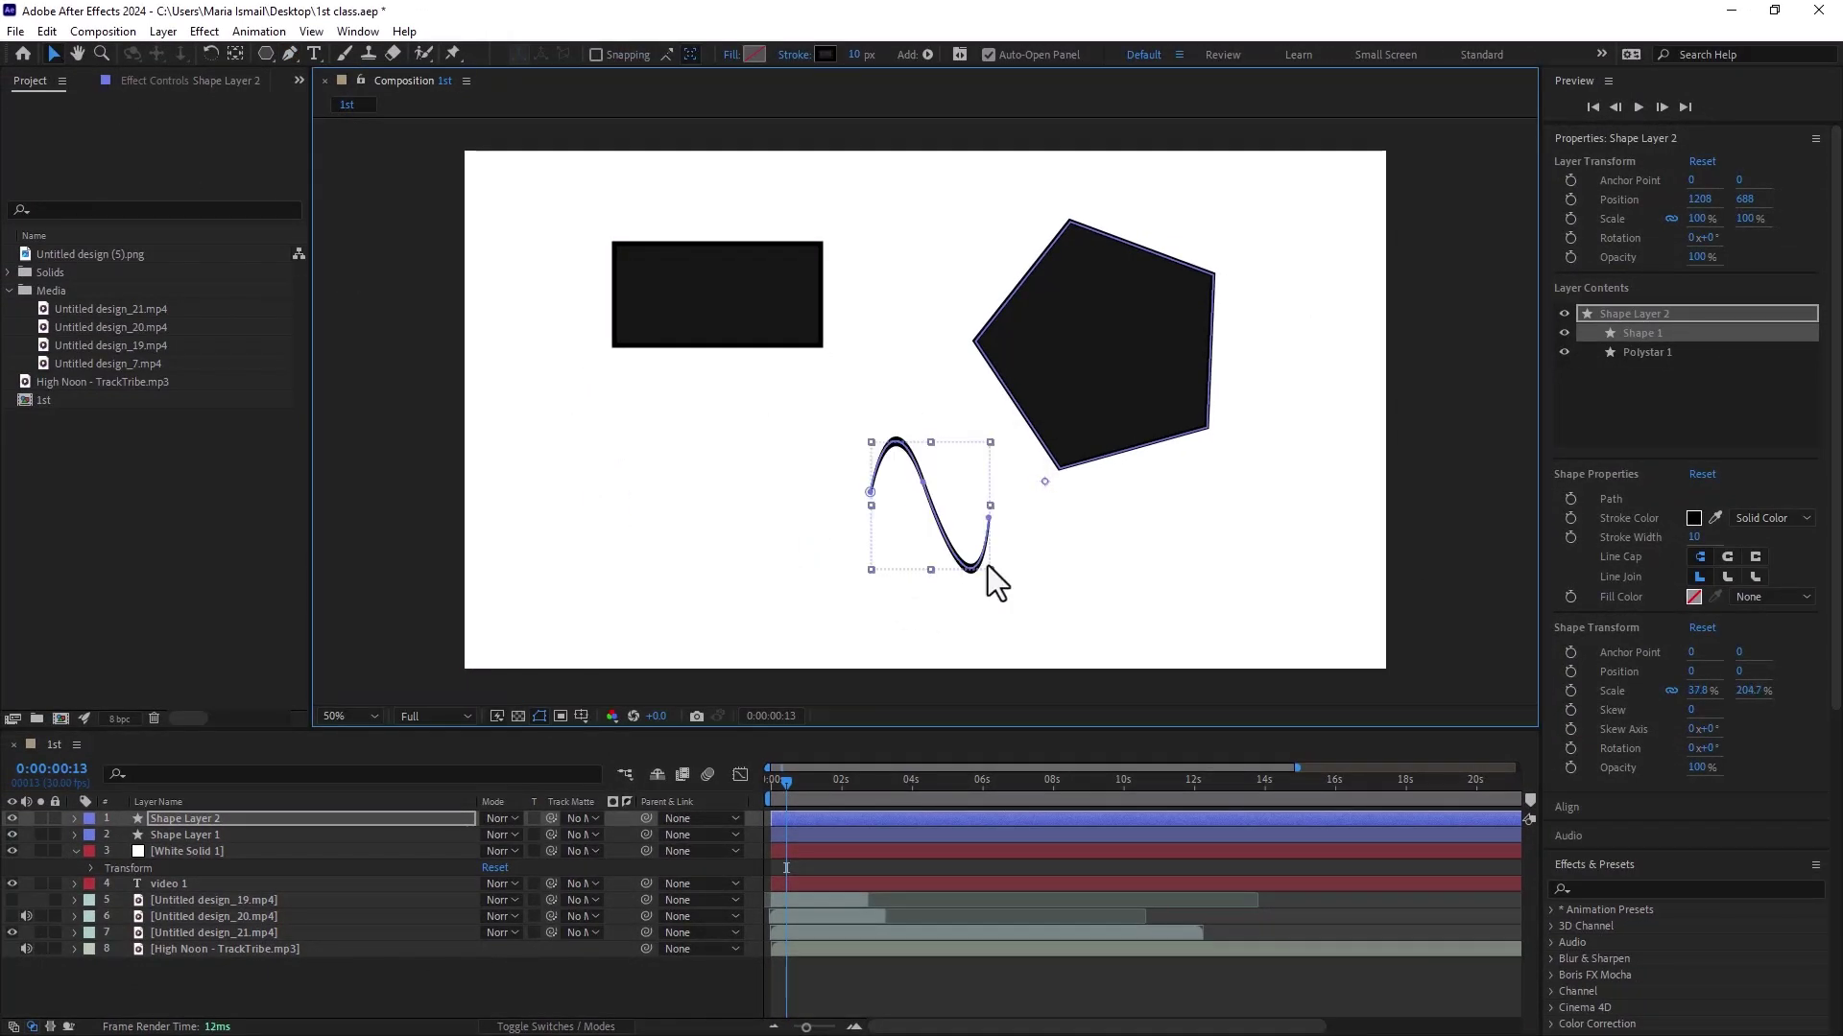
pyautogui.moveTo(847, 508); pyautogui.dragTo(791, 506)
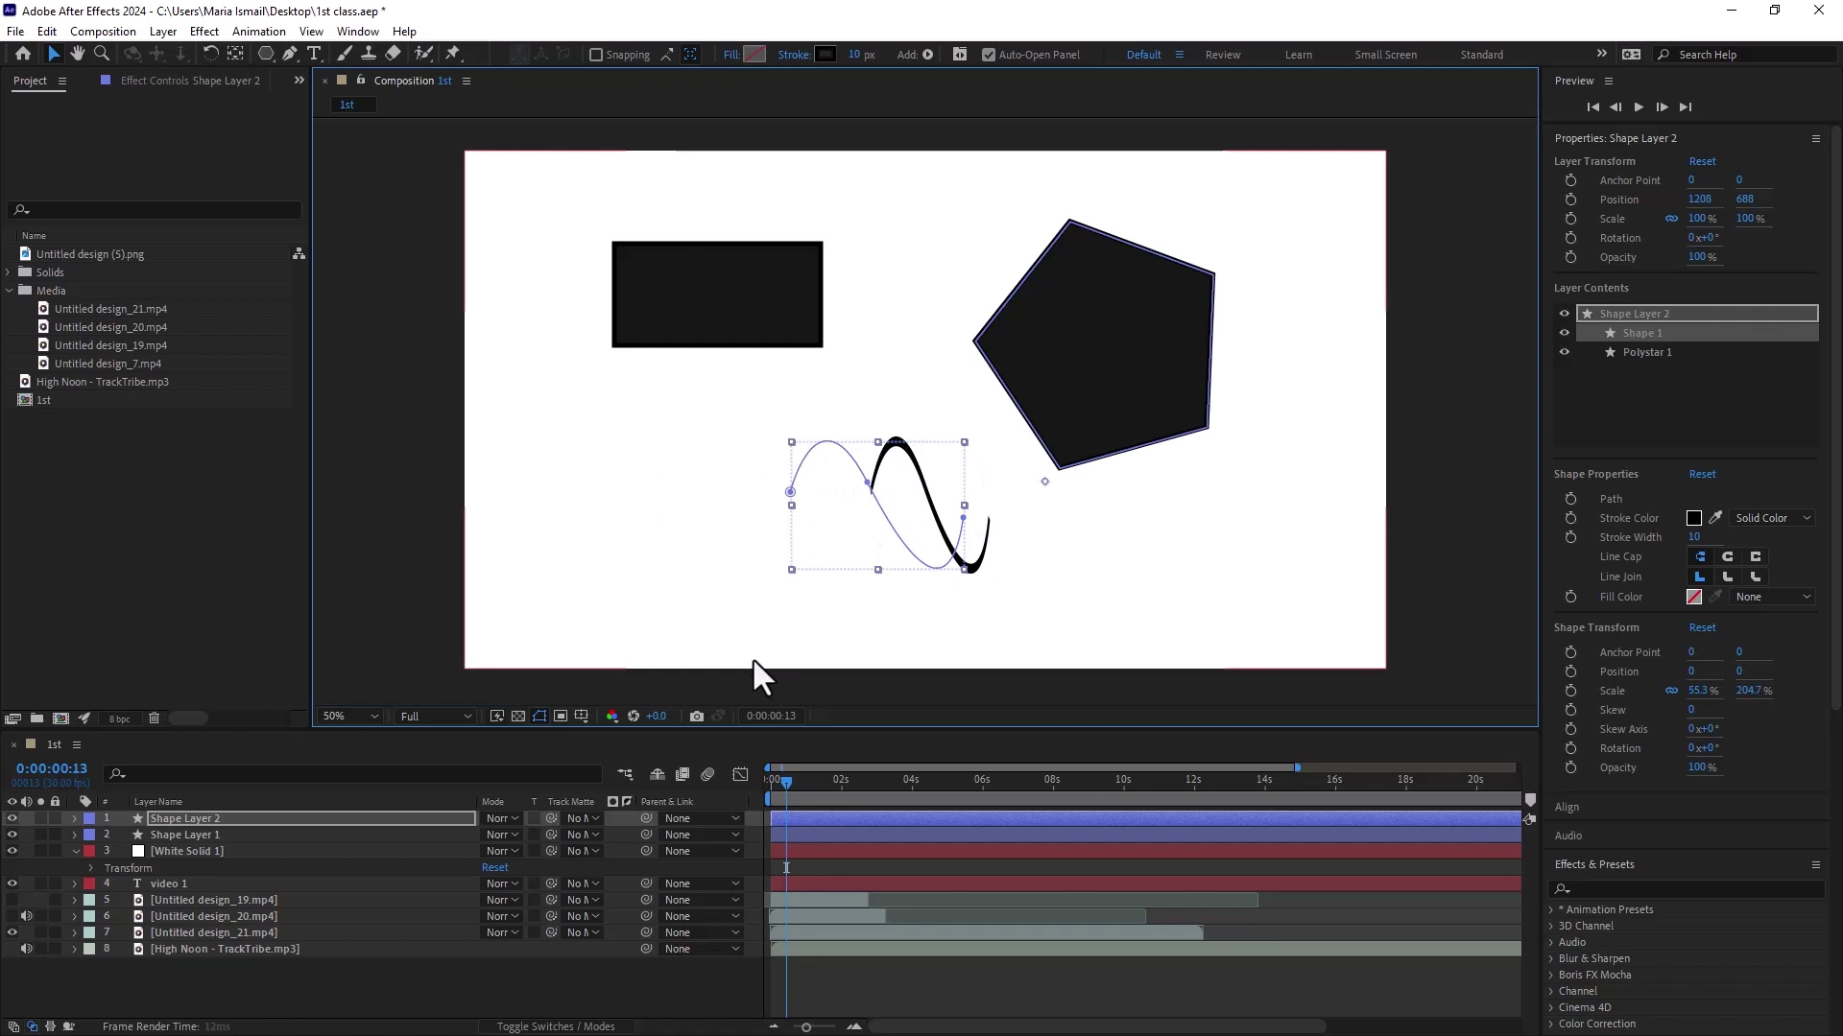
# - Add a text box reading "Like the video" beneath the rectangle and widen it to fit the whole phrase
pyautogui.click(313, 54)
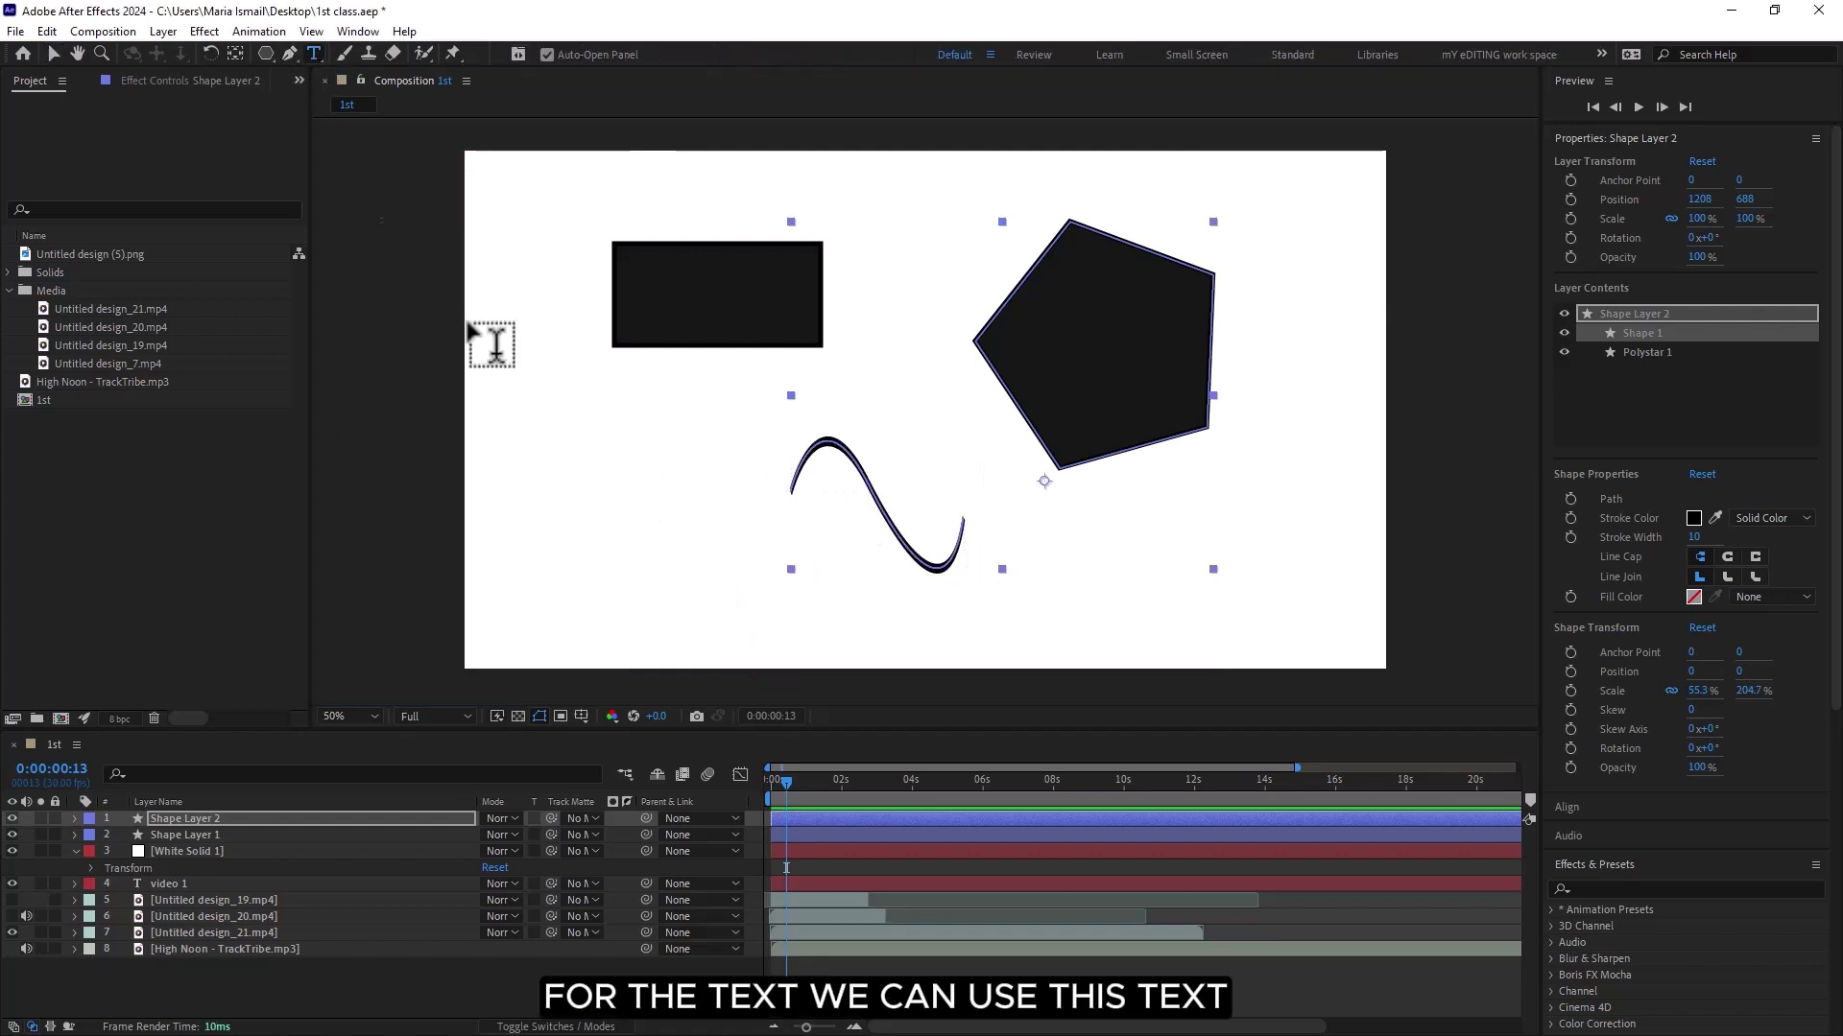
pyautogui.moveTo(541, 408); pyautogui.dragTo(724, 530)
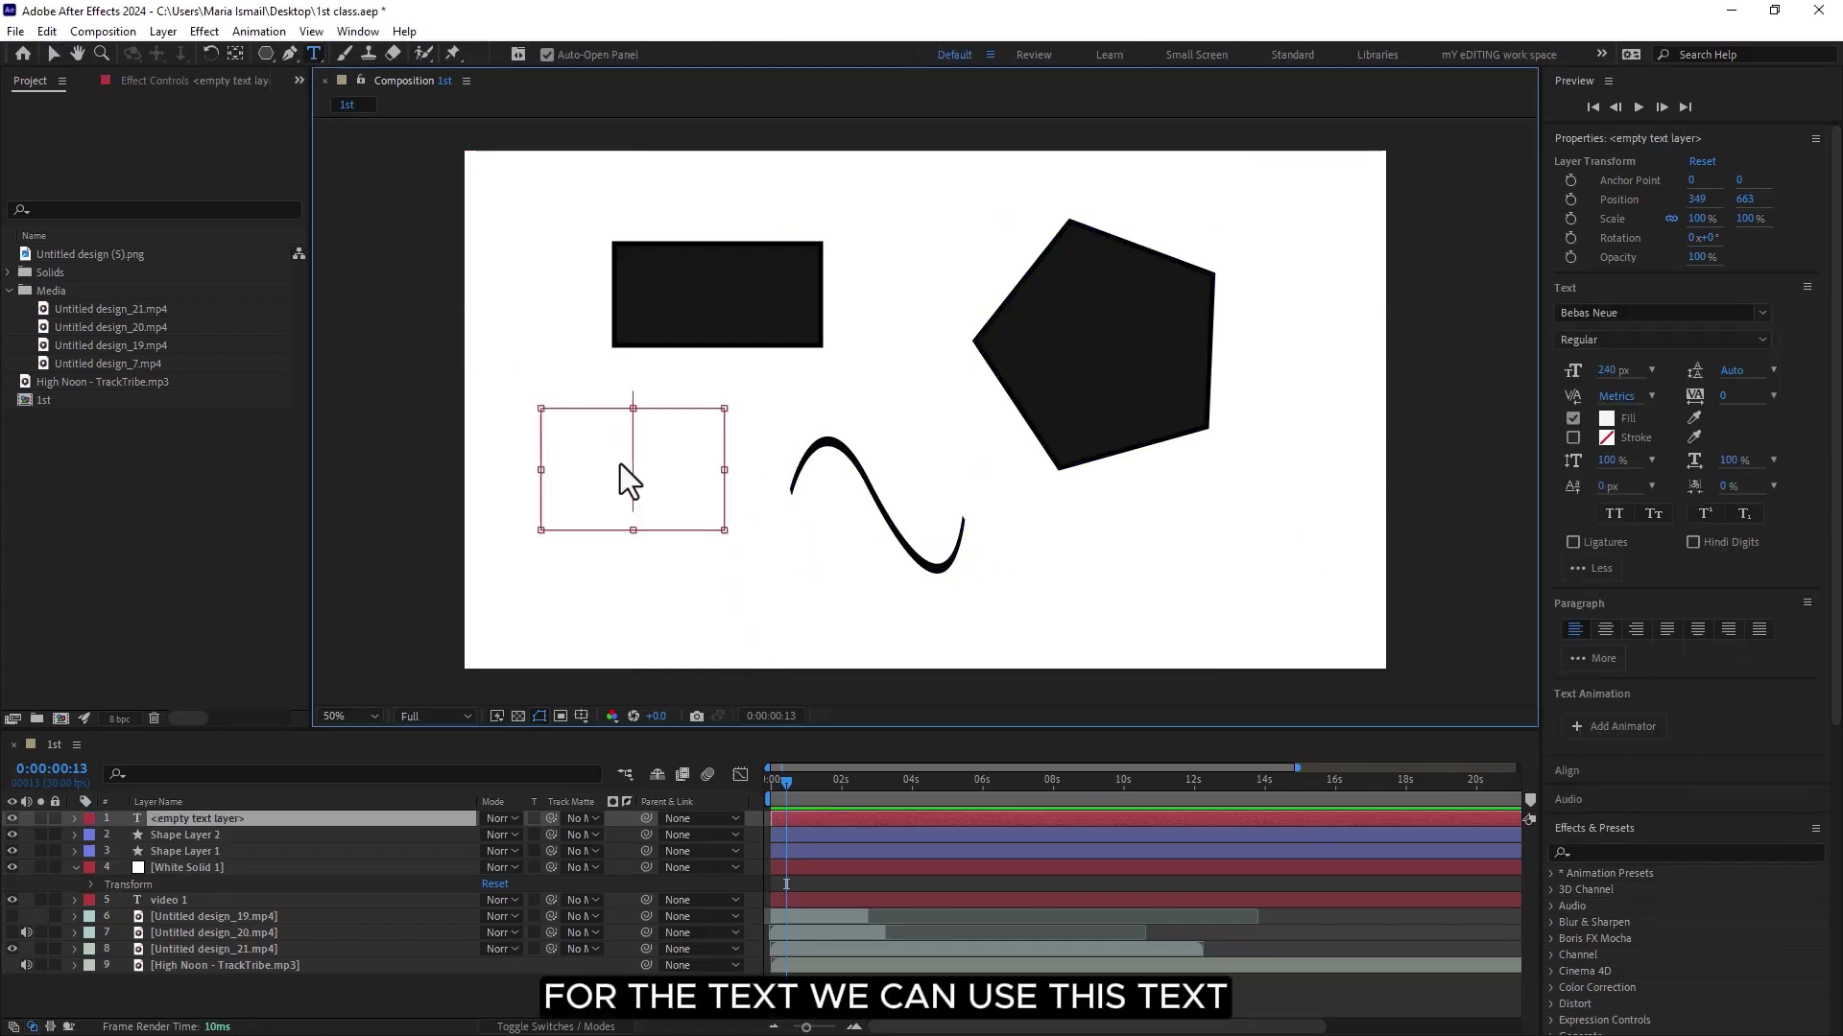
pyautogui.write('Like')
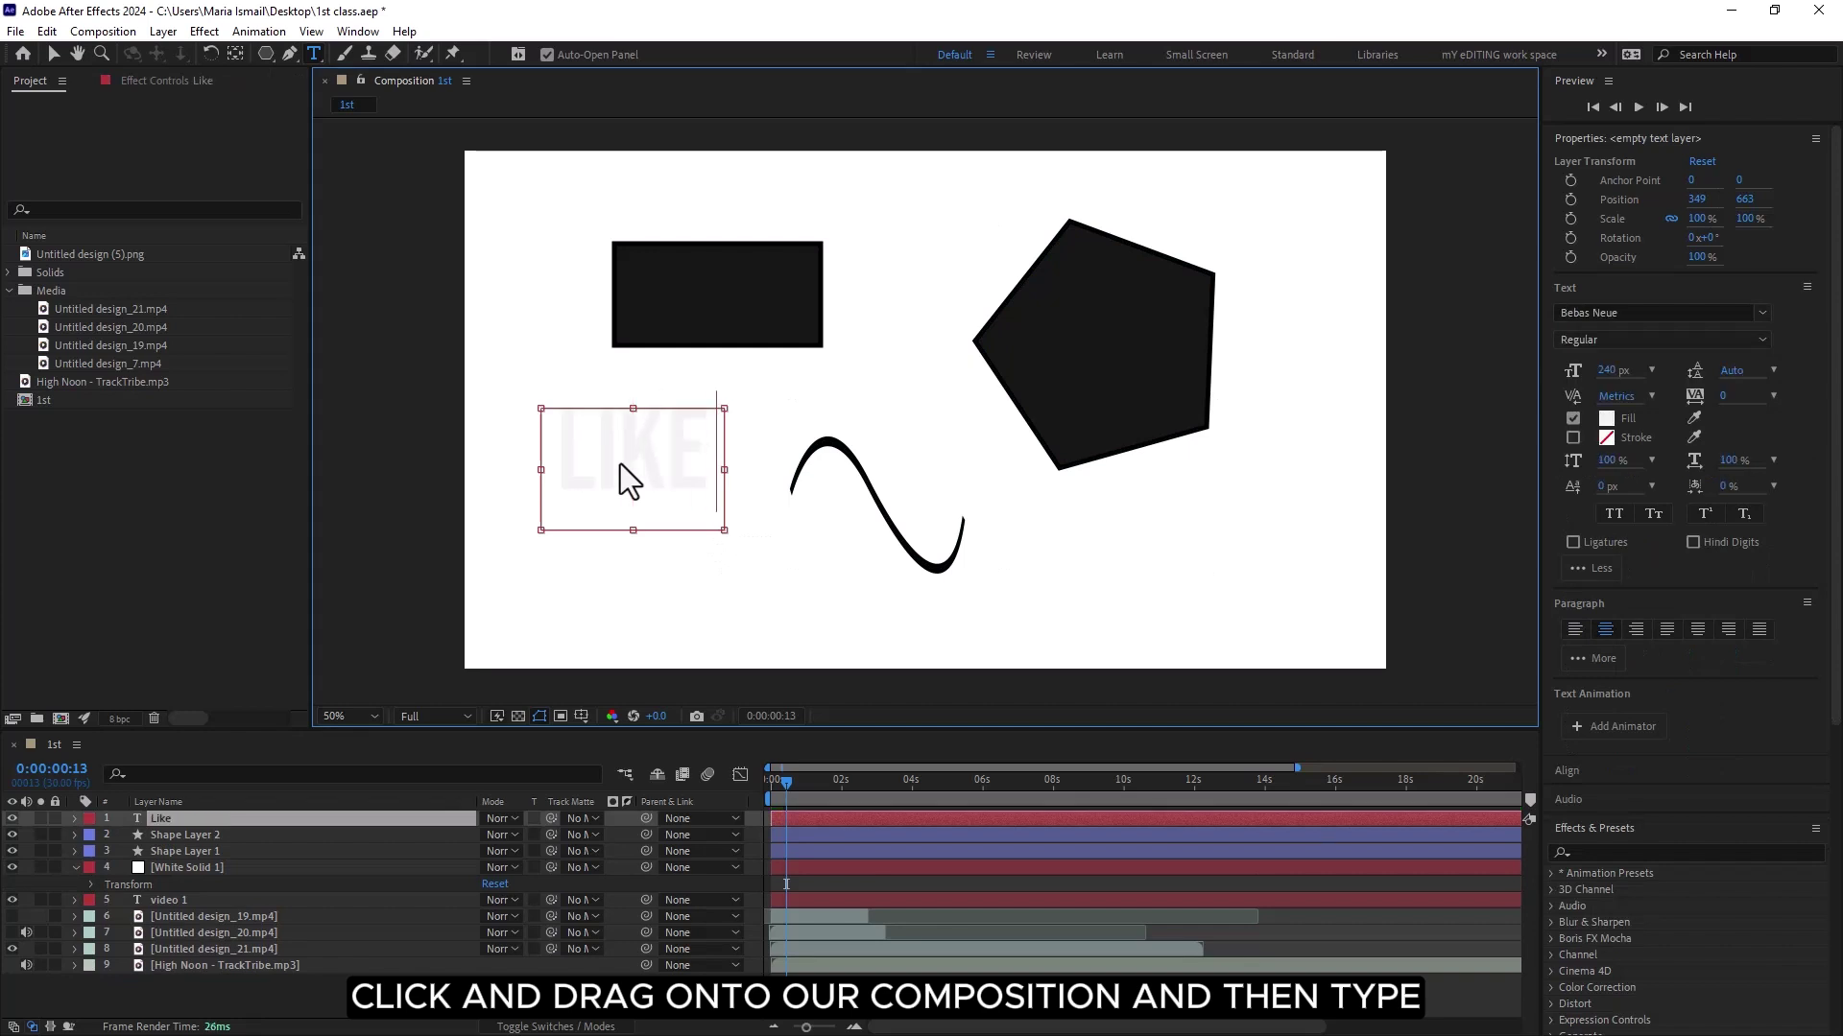
pyautogui.write(' the video')
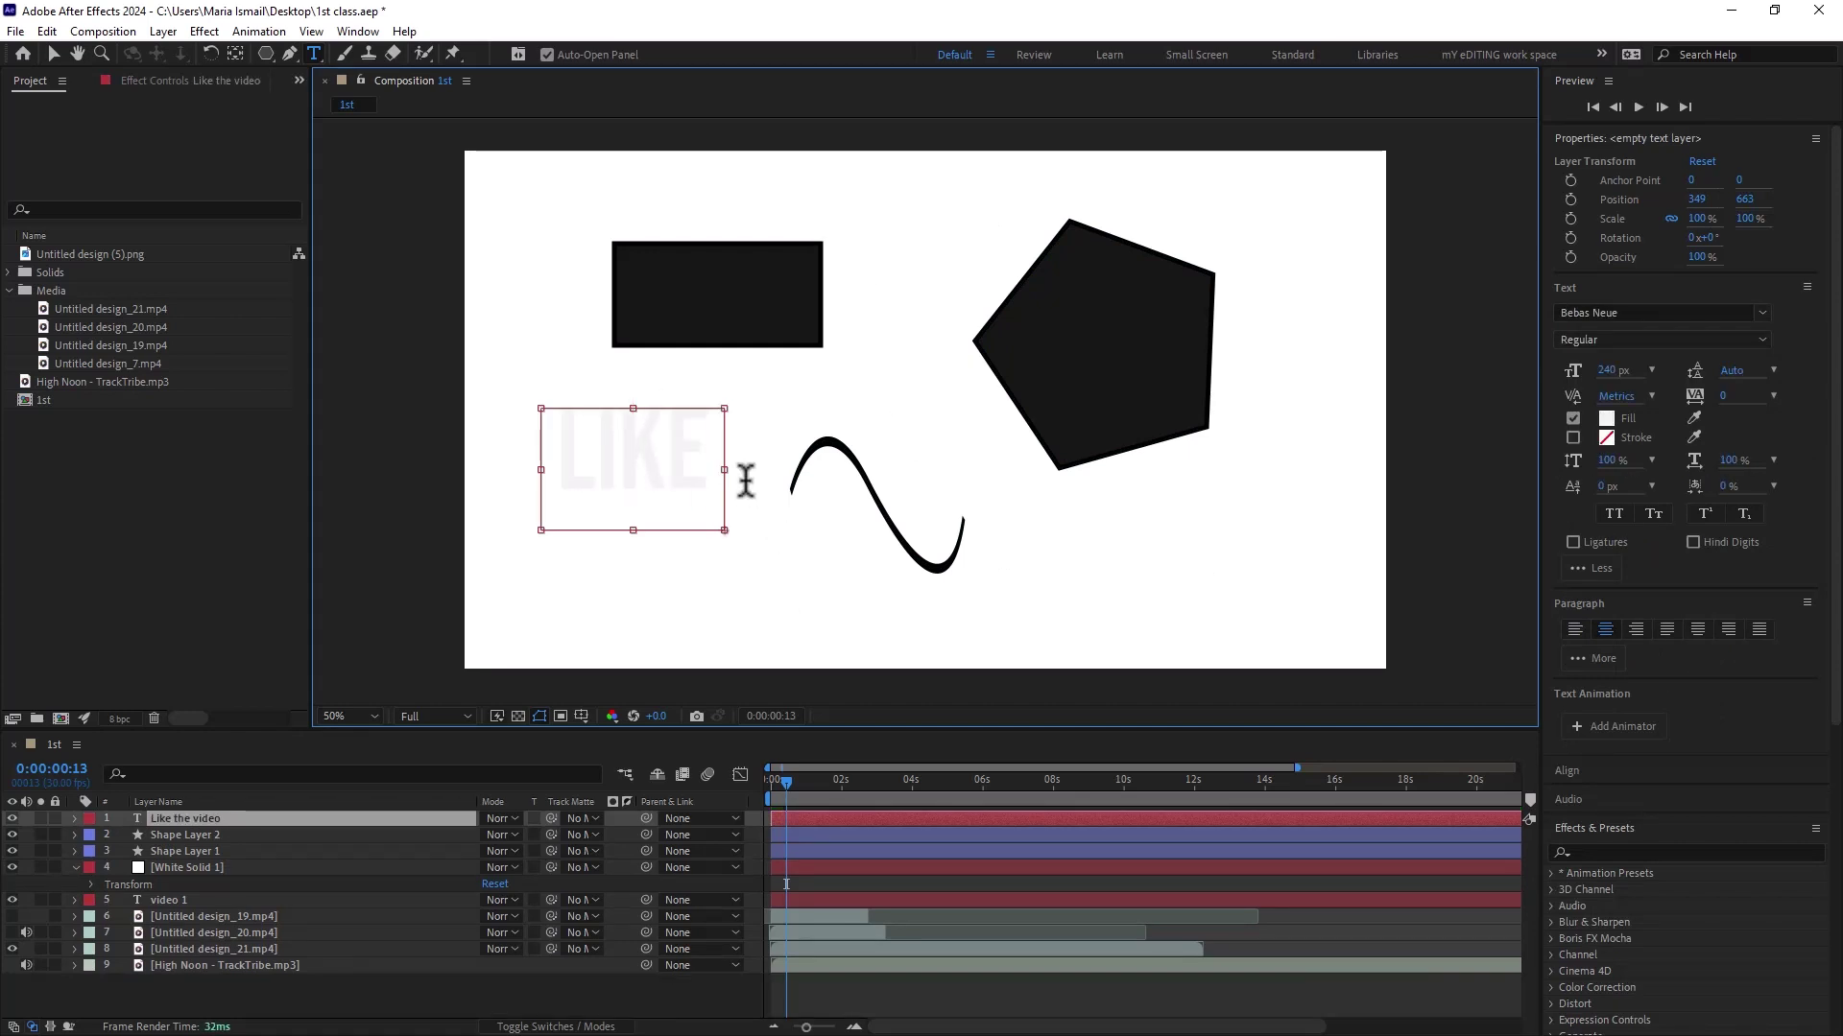
pyautogui.moveTo(725, 469); pyautogui.dragTo(1114, 481)
# - Move the "Like the video" text down below the curve and shift the pentagon-and-curve layer upward
pyautogui.click(53, 54)
pyautogui.moveTo(848, 428)
pyautogui.mouseDown()
pyautogui.moveTo(861, 619)
pyautogui.moveTo(1027, 597)
pyautogui.moveTo(993, 582)
pyautogui.mouseUp()
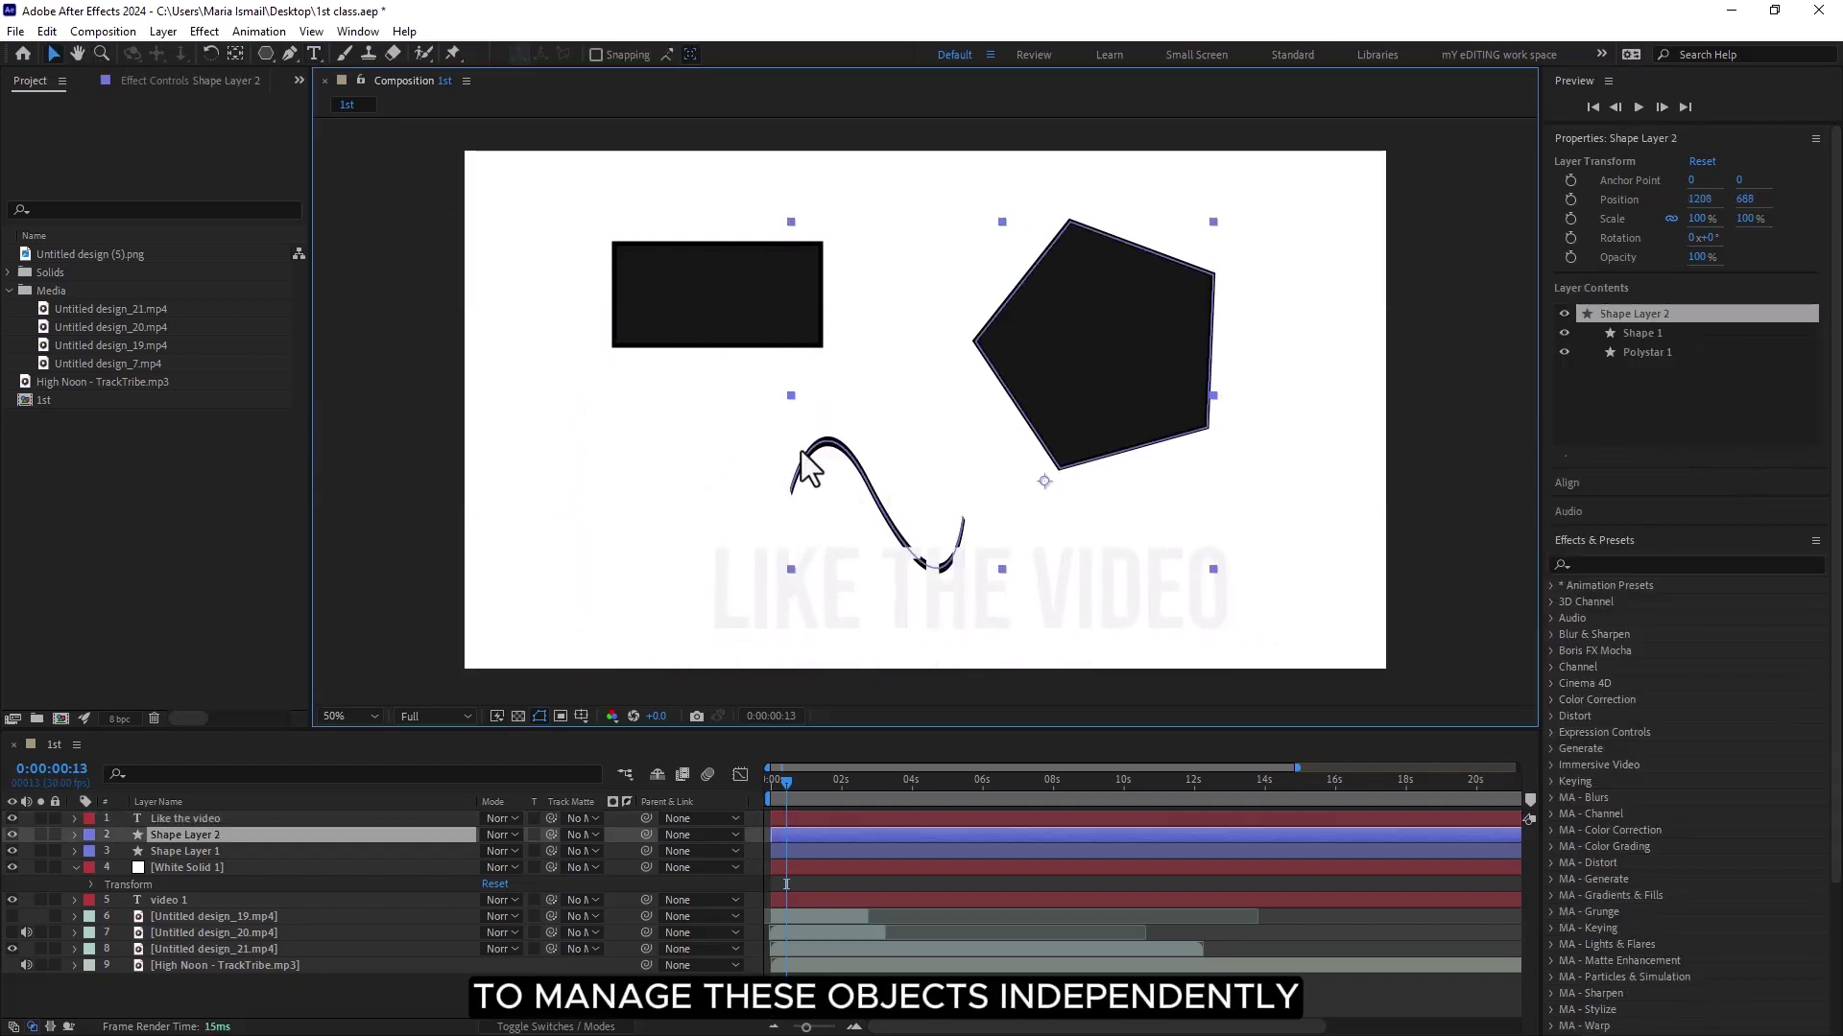
pyautogui.moveTo(820, 468)
pyautogui.mouseDown()
pyautogui.moveTo(739, 427)
pyautogui.moveTo(777, 388)
pyautogui.moveTo(864, 428)
pyautogui.mouseUp()
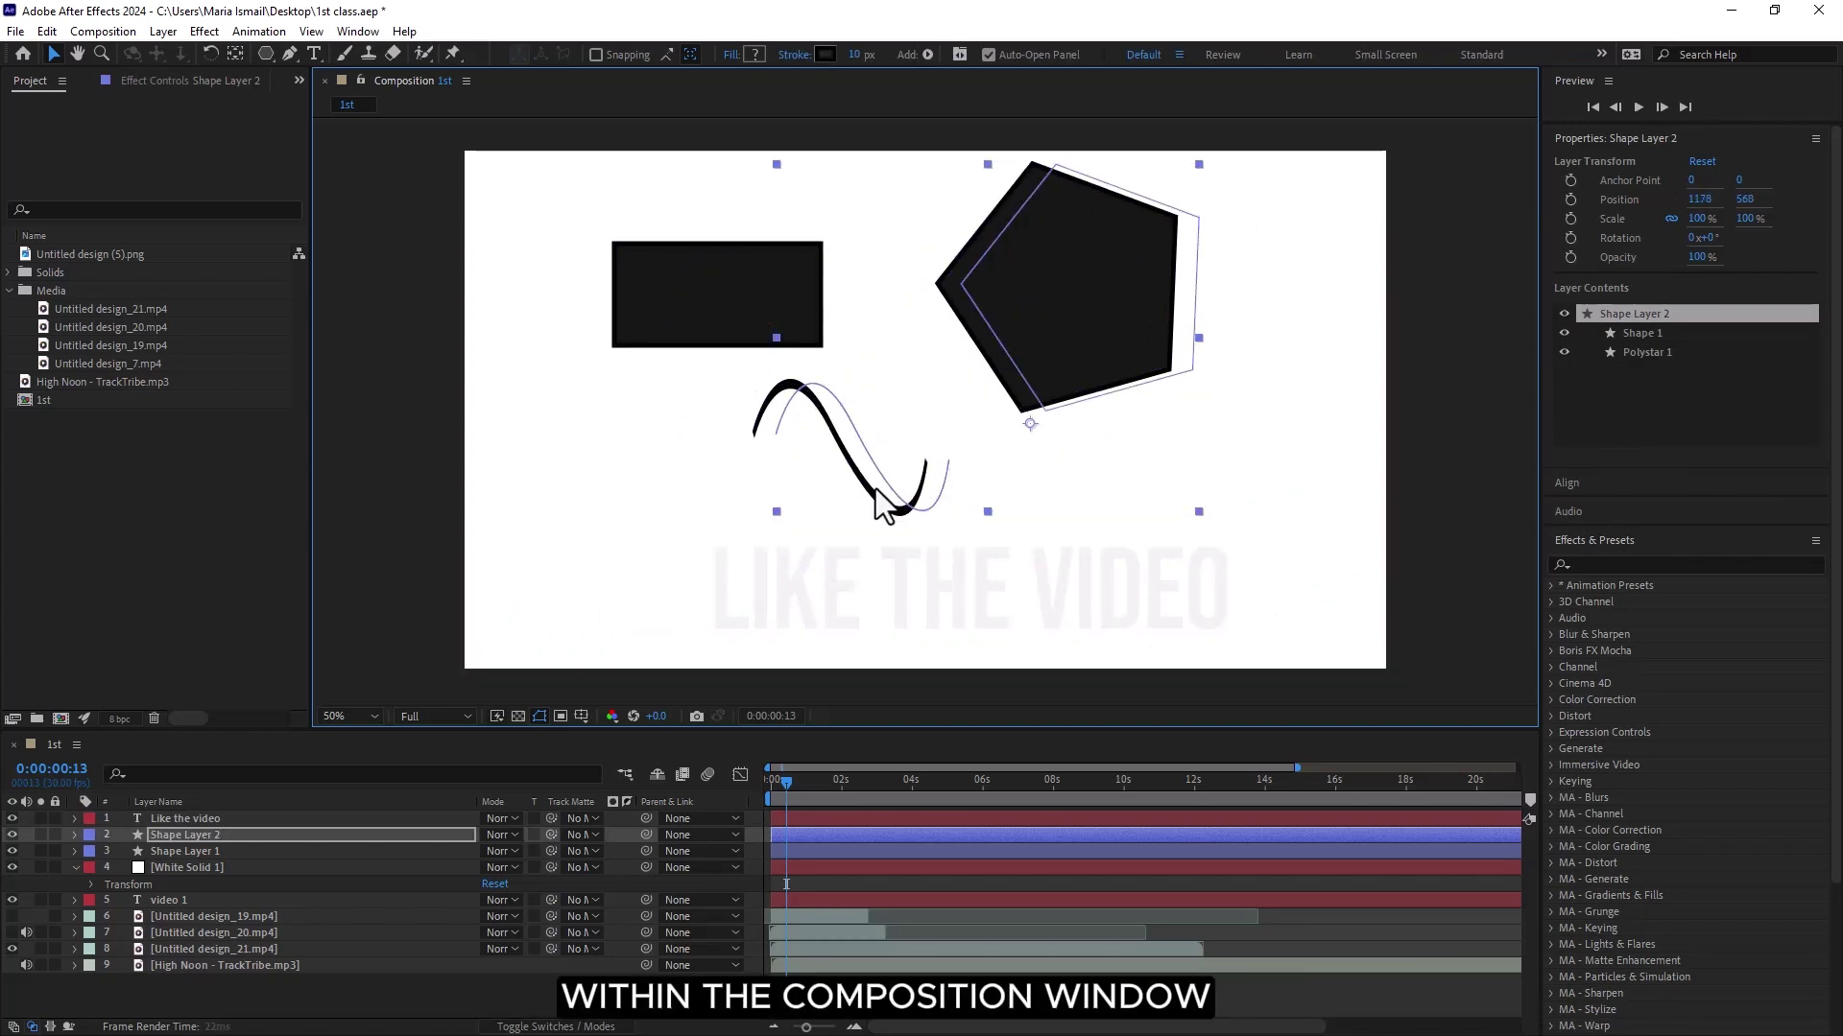
pyautogui.moveTo(882, 503); pyautogui.dragTo(887, 491)
# - Set the fill color of the "Like the video" text to black (000000)
pyautogui.click(989, 609)
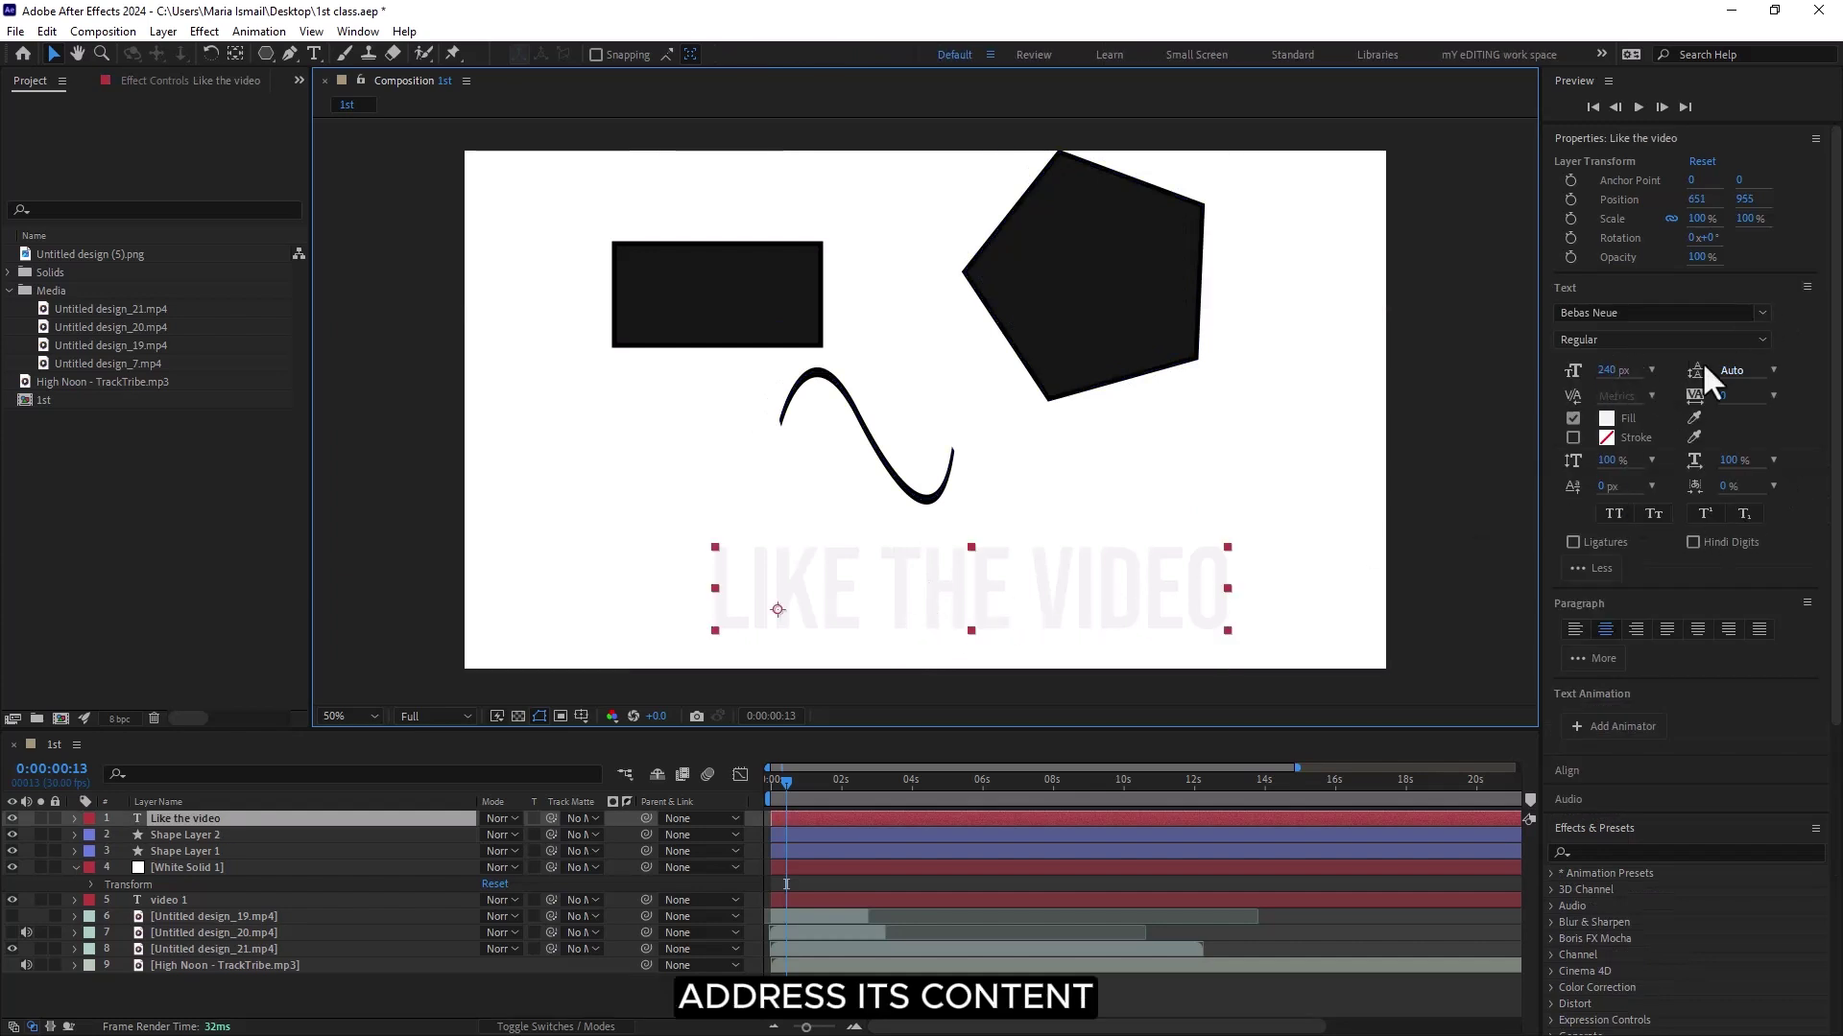
pyautogui.click(1606, 417)
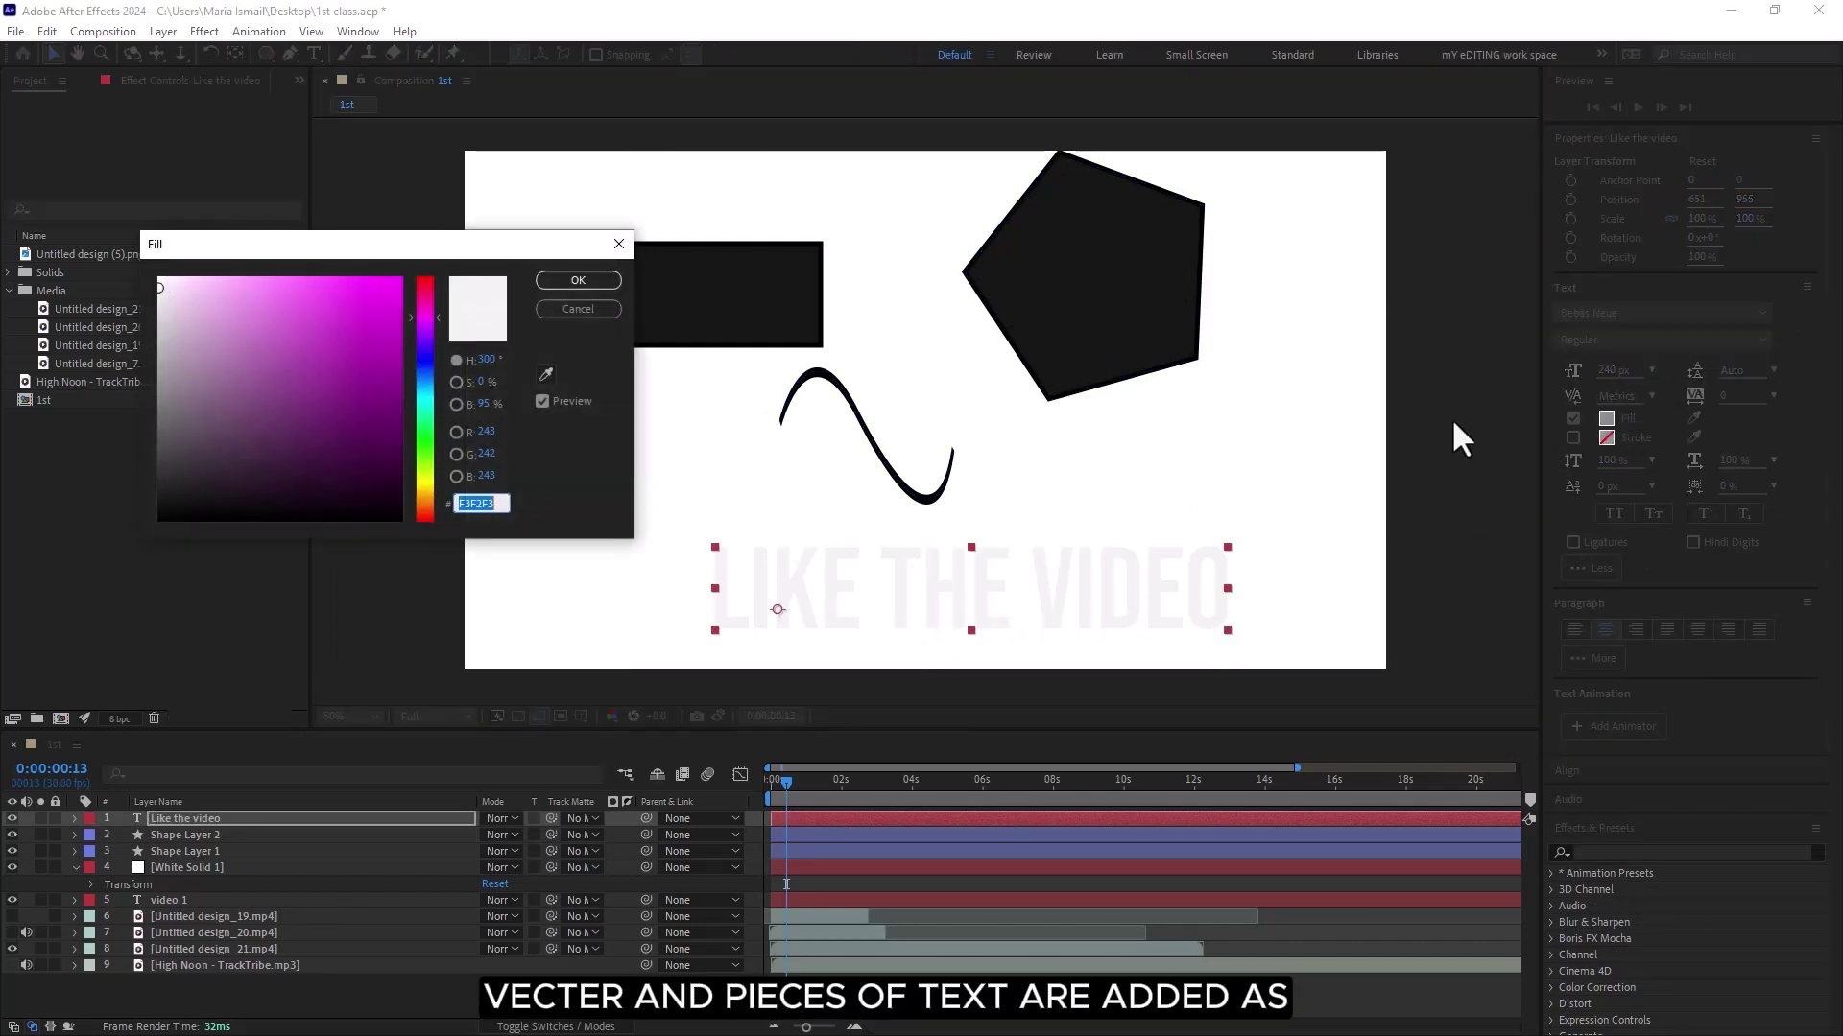
pyautogui.moveTo(233, 355); pyautogui.dragTo(116, 543)
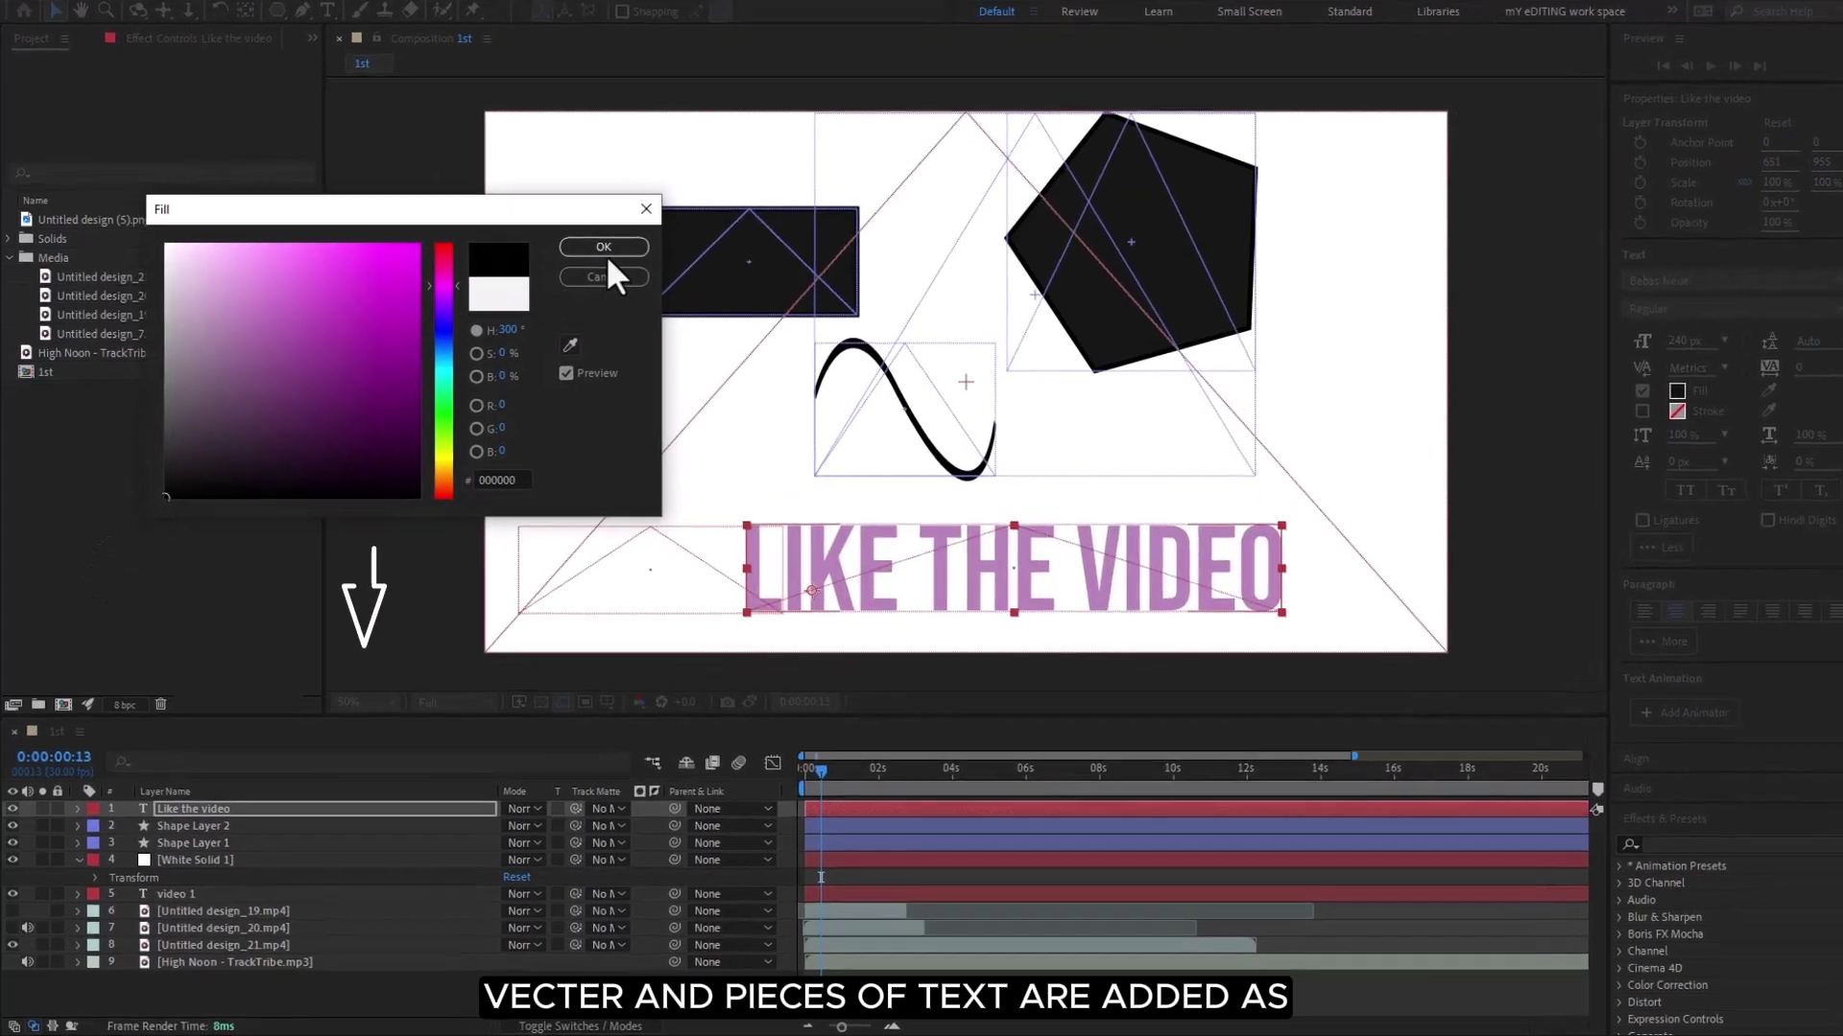
pyautogui.click(578, 279)
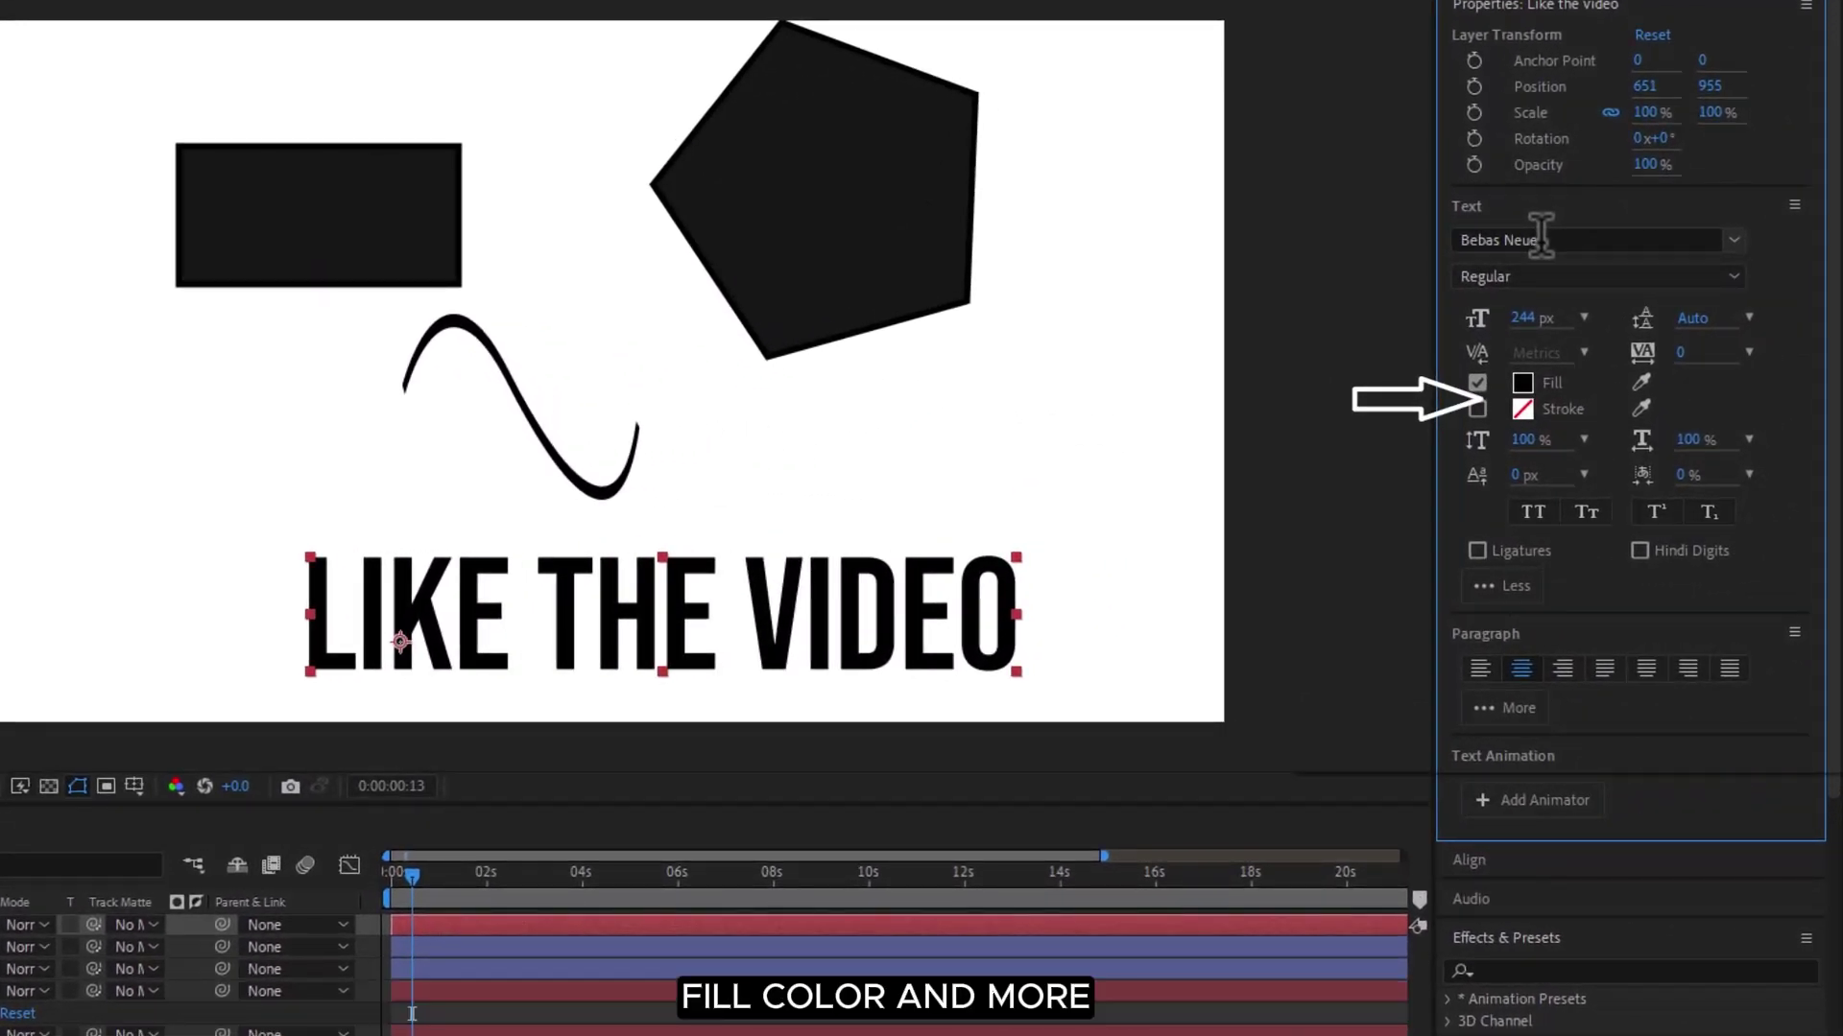
pyautogui.click(1540, 238)
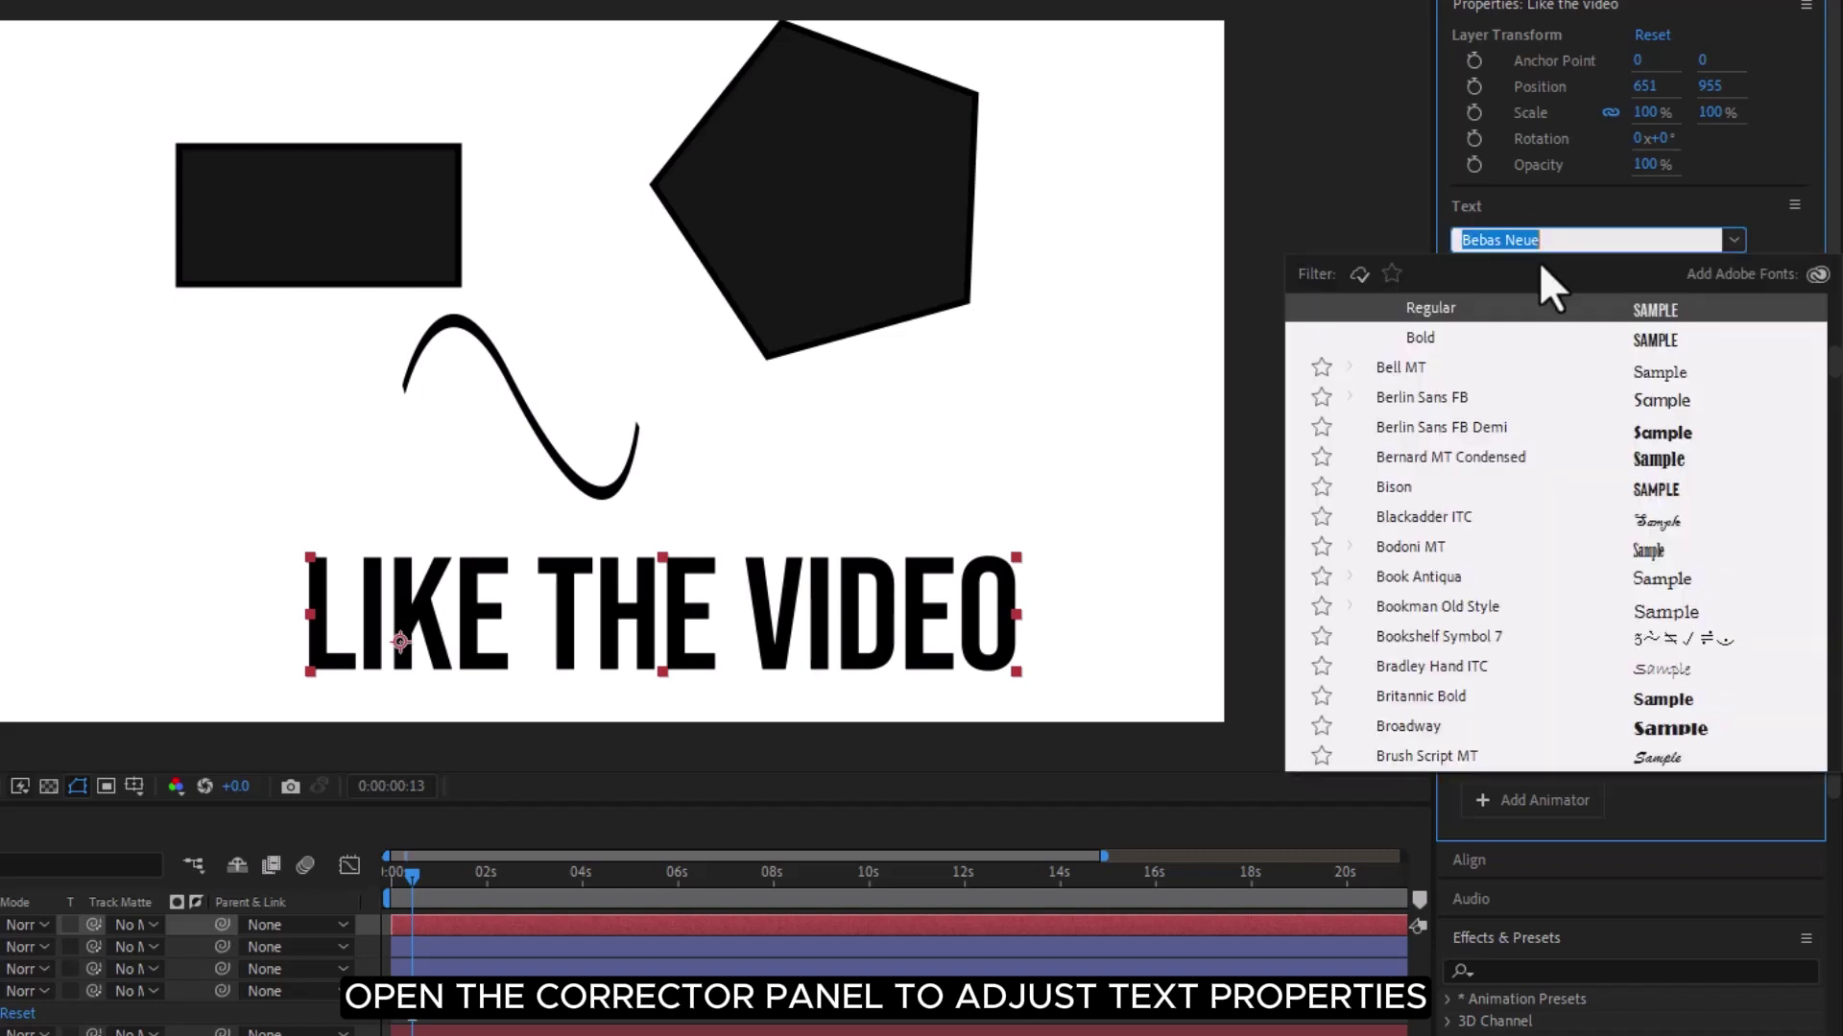
pyautogui.click(1734, 240)
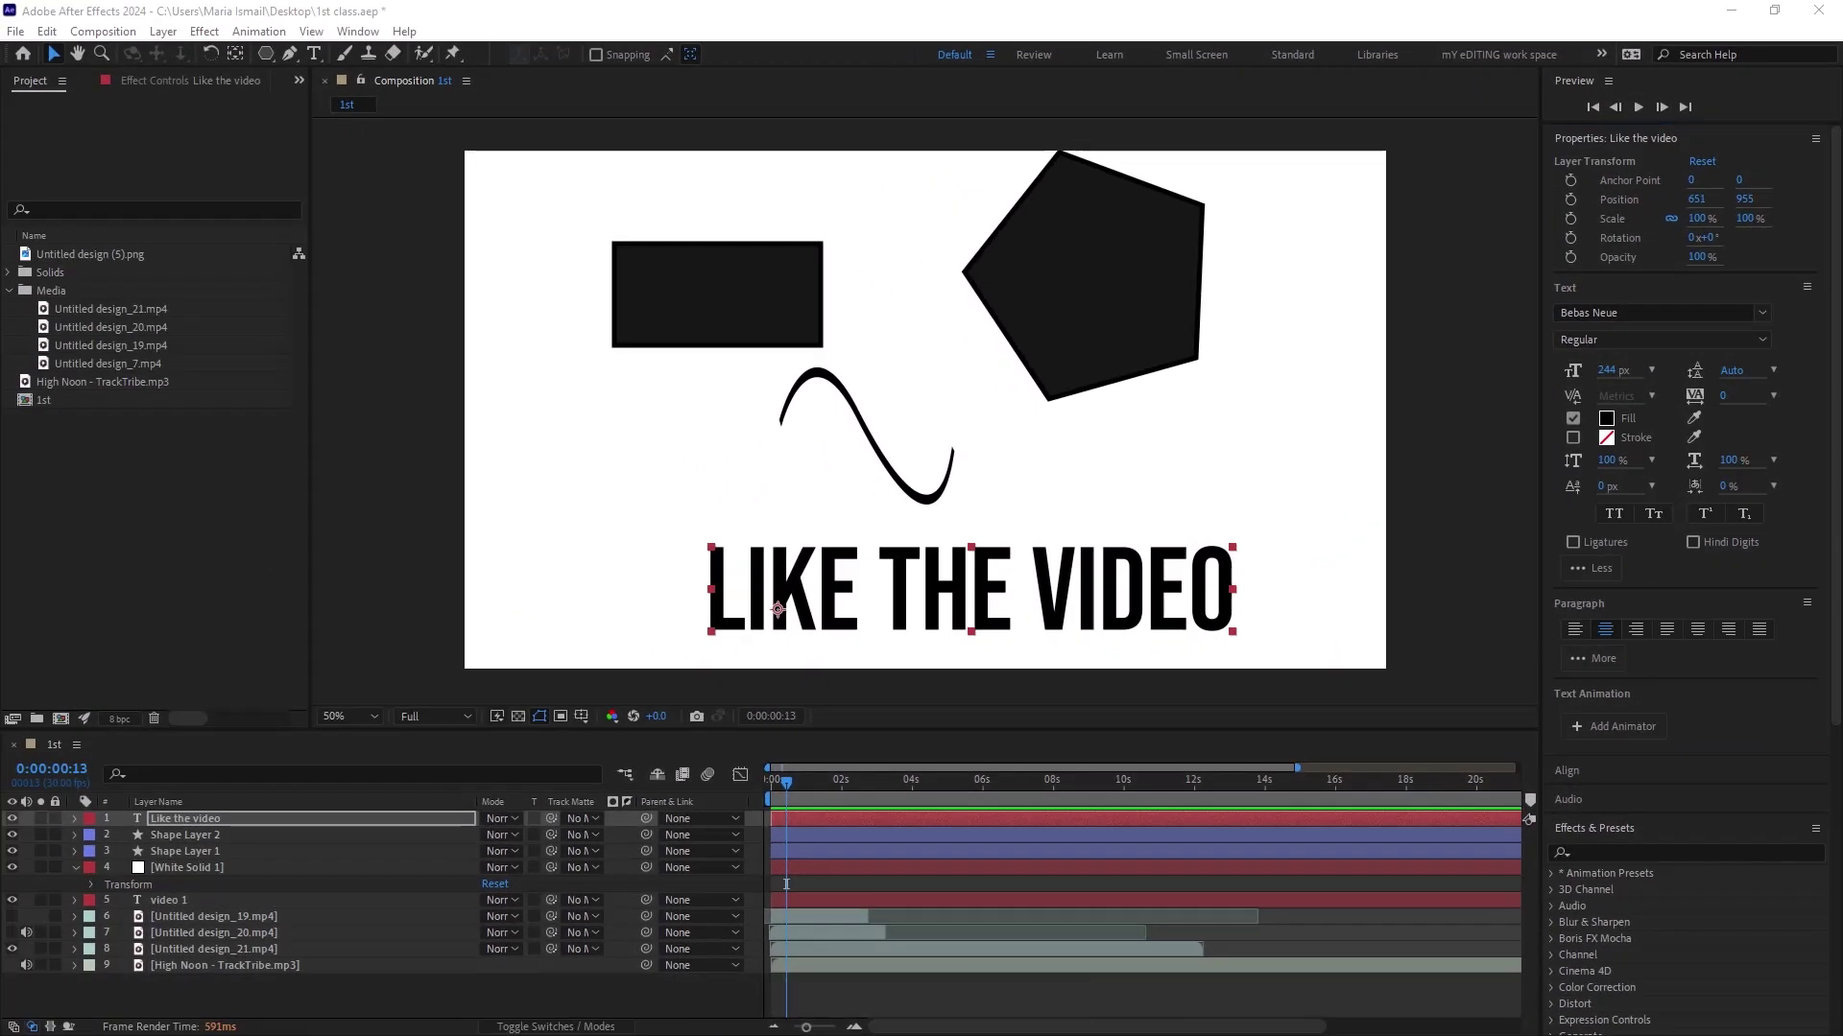
# - Hide the Like the video, Shape Layer 2, Shape Layer 1 and White Solid 1 layers and show Untitled design_20.mp4
pyautogui.moveTo(16, 823); pyautogui.dragTo(12, 867)
pyautogui.click(202, 932)
pyautogui.click(12, 932)
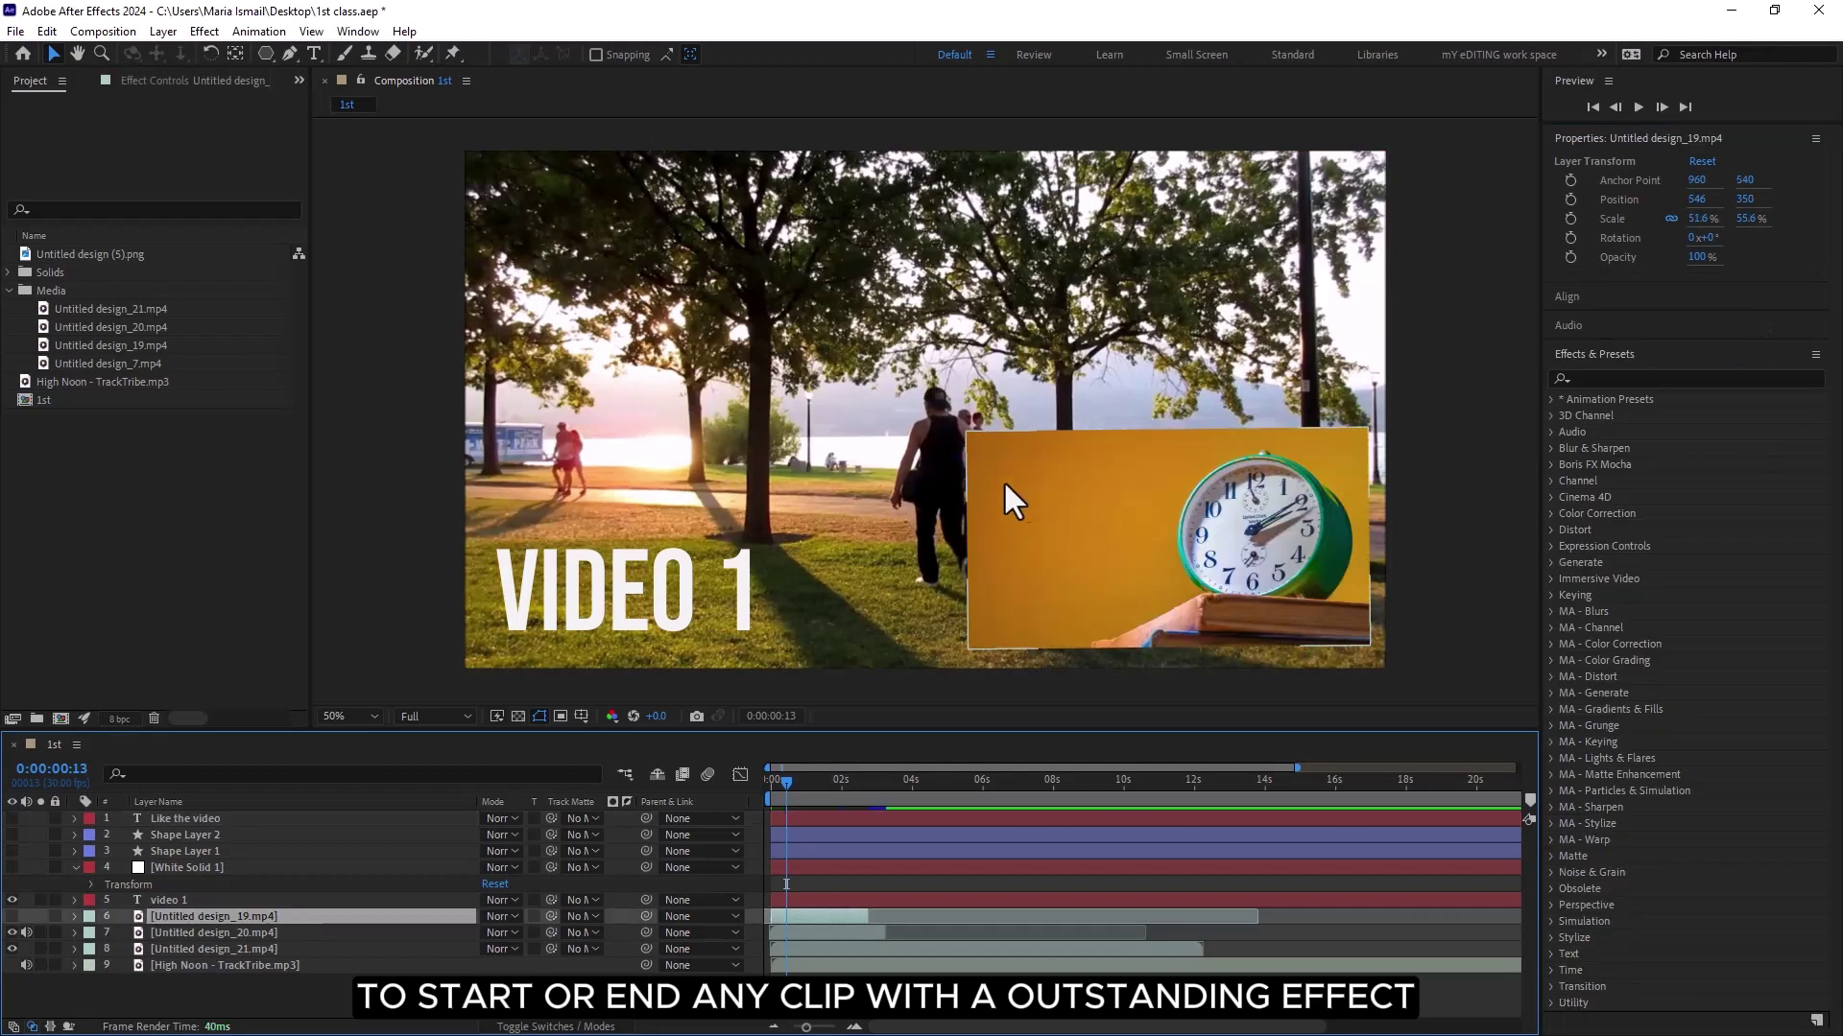
# - Shift the Untitled design_20.mp4 clip to start where Untitled design_19.mp4 ends and set the current time to 0:00:02:24
pyautogui.click(75, 932)
pyautogui.click(495, 928)
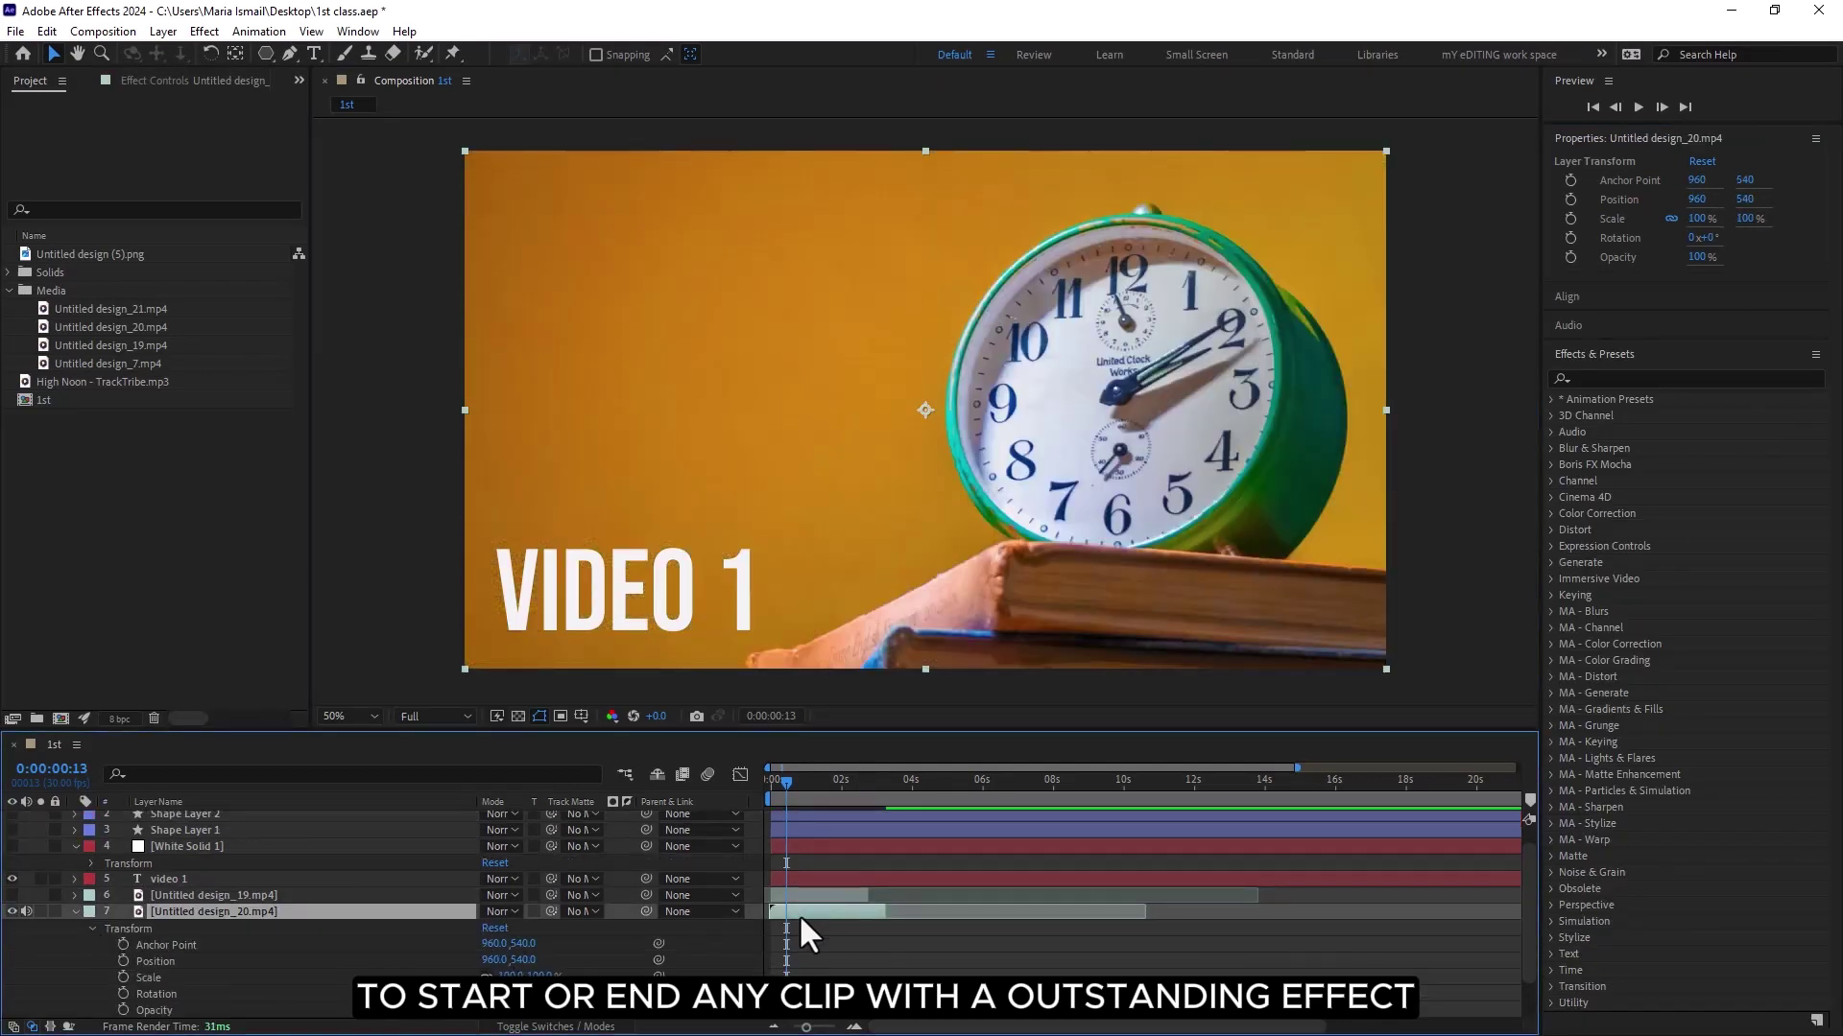
pyautogui.click(74, 912)
pyautogui.moveTo(794, 932); pyautogui.dragTo(893, 933)
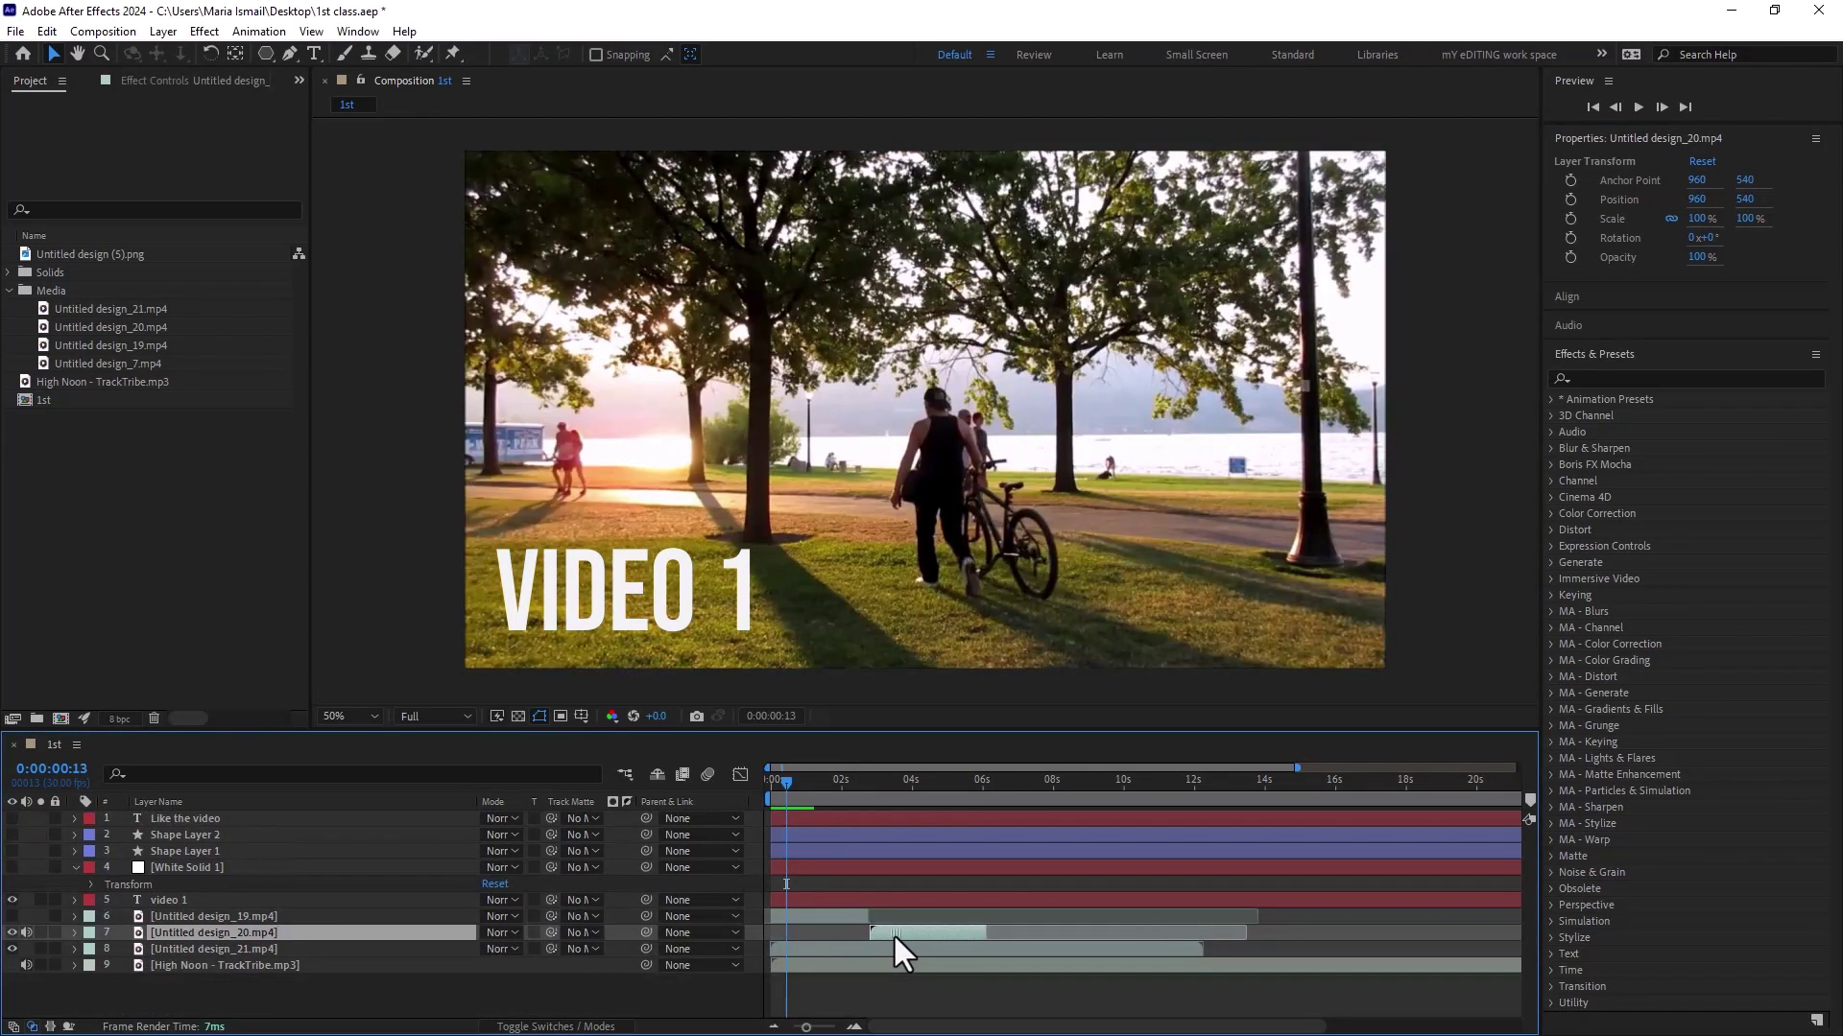
pyautogui.click(872, 777)
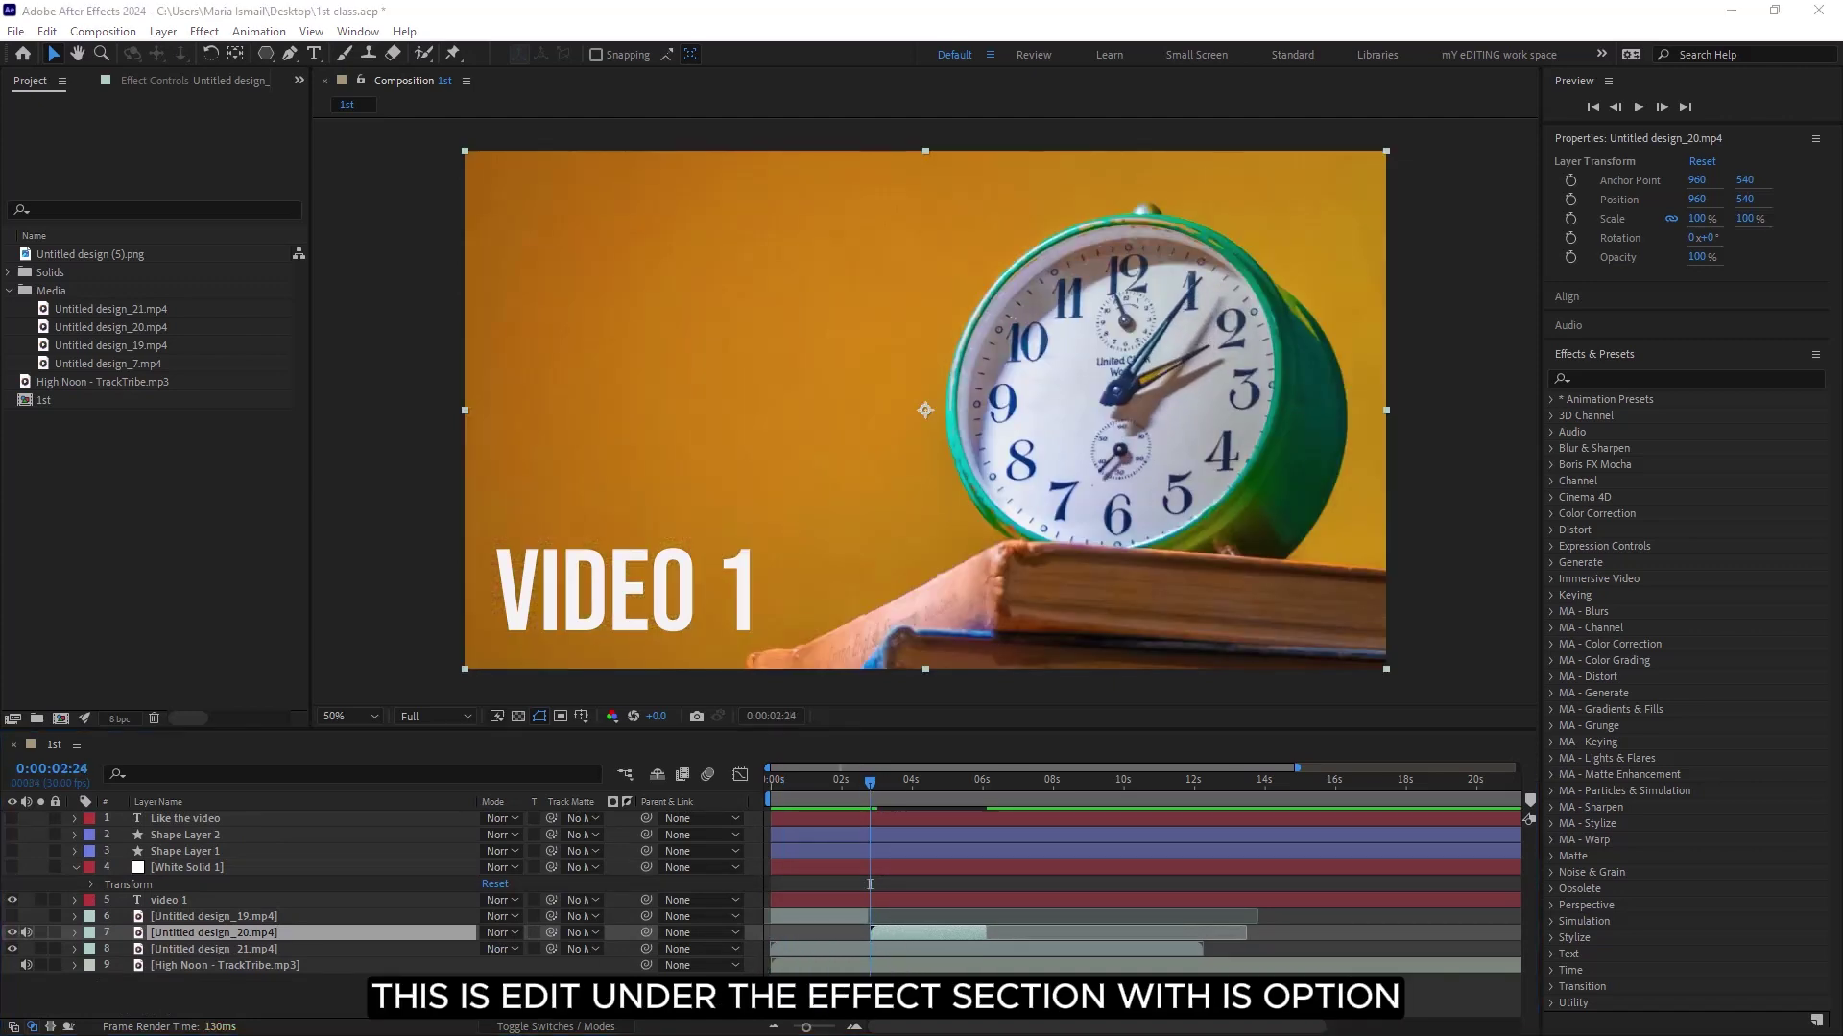
# - Apply the Dissolve - sand transition preset to Untitled design_20.mp4 and scrub through its keyframes
pyautogui.click(1551, 399)
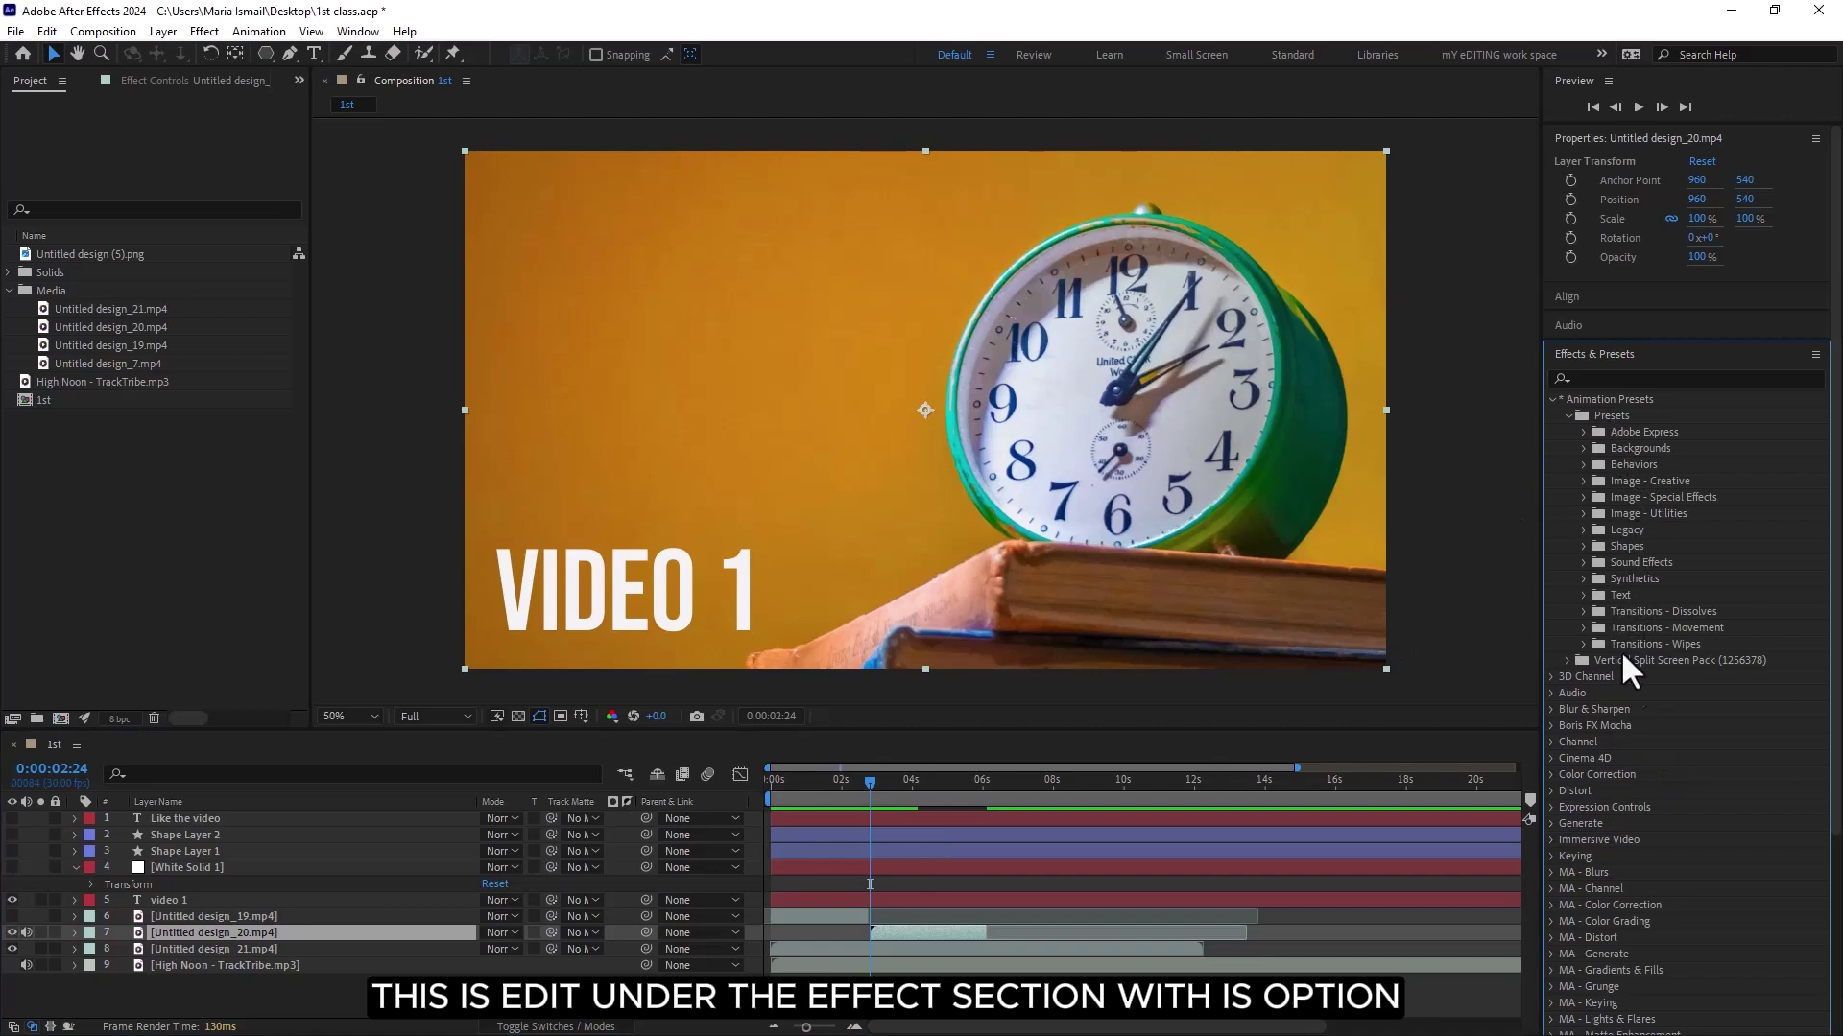
pyautogui.click(1585, 611)
pyautogui.doubleClick(1679, 791)
pyautogui.moveTo(882, 799); pyautogui.dragTo(908, 780)
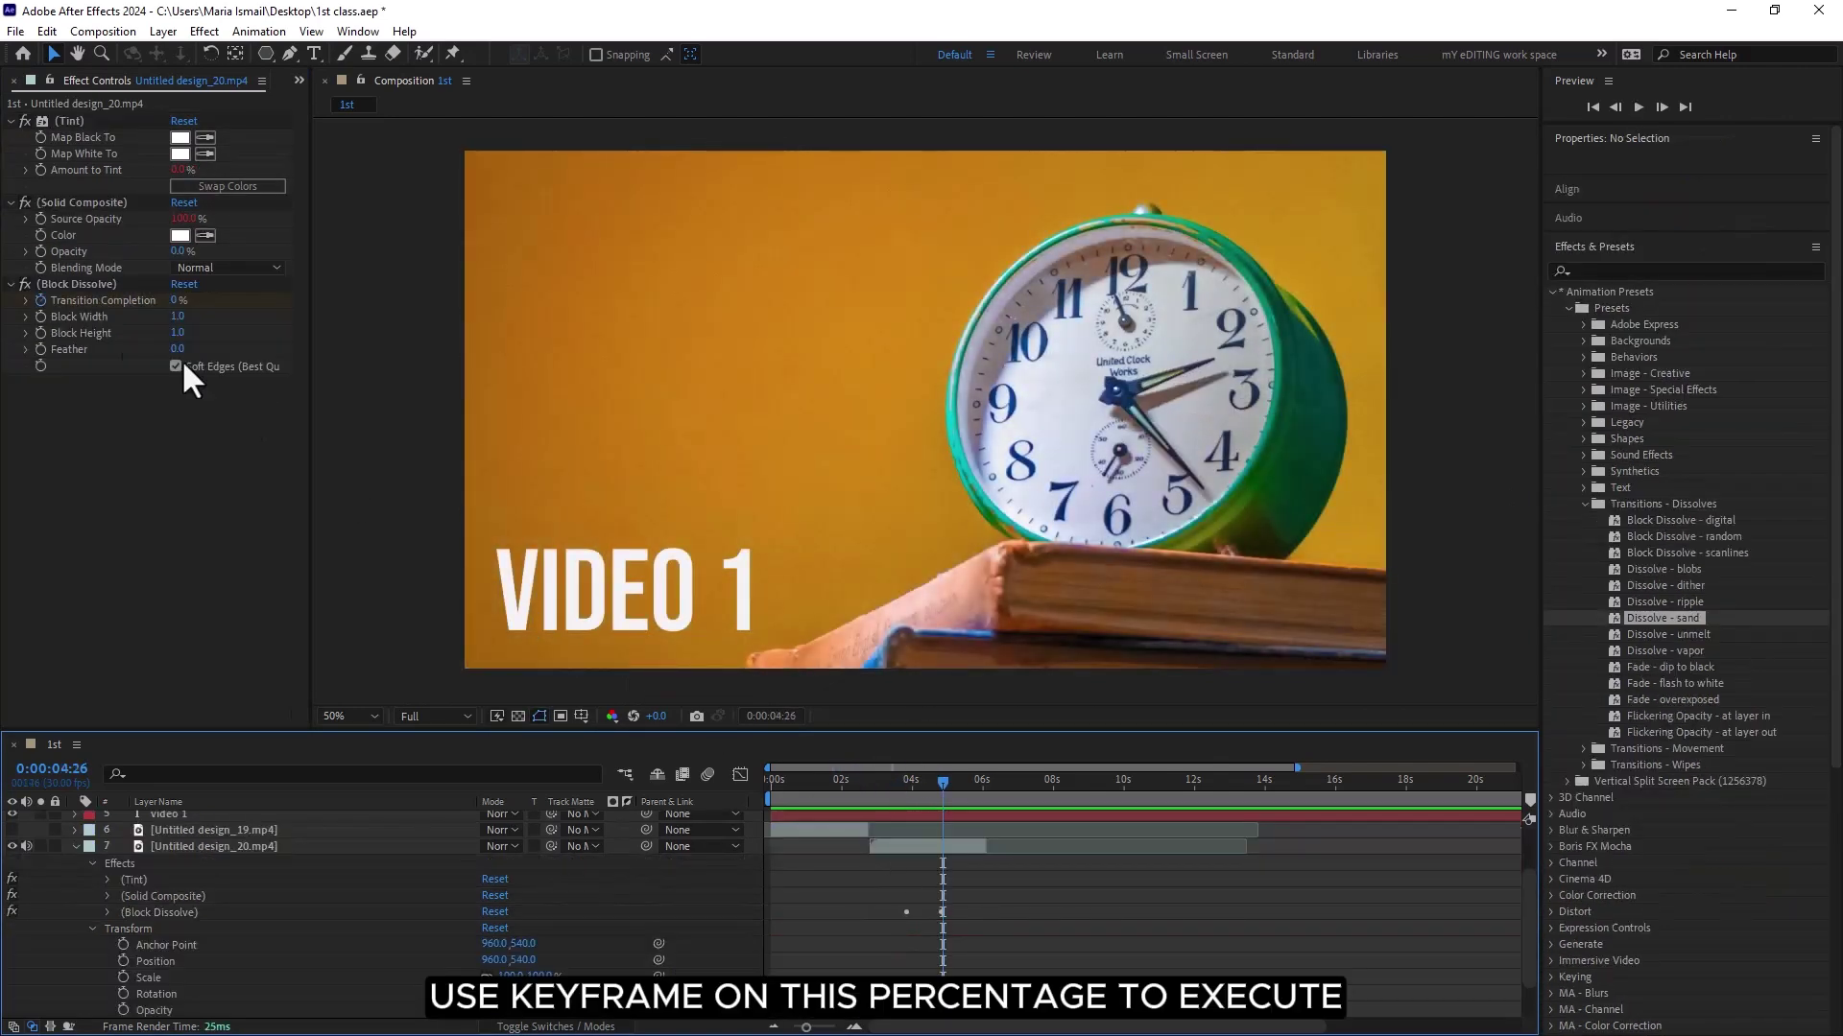
pyautogui.moveTo(940, 780); pyautogui.dragTo(904, 789)
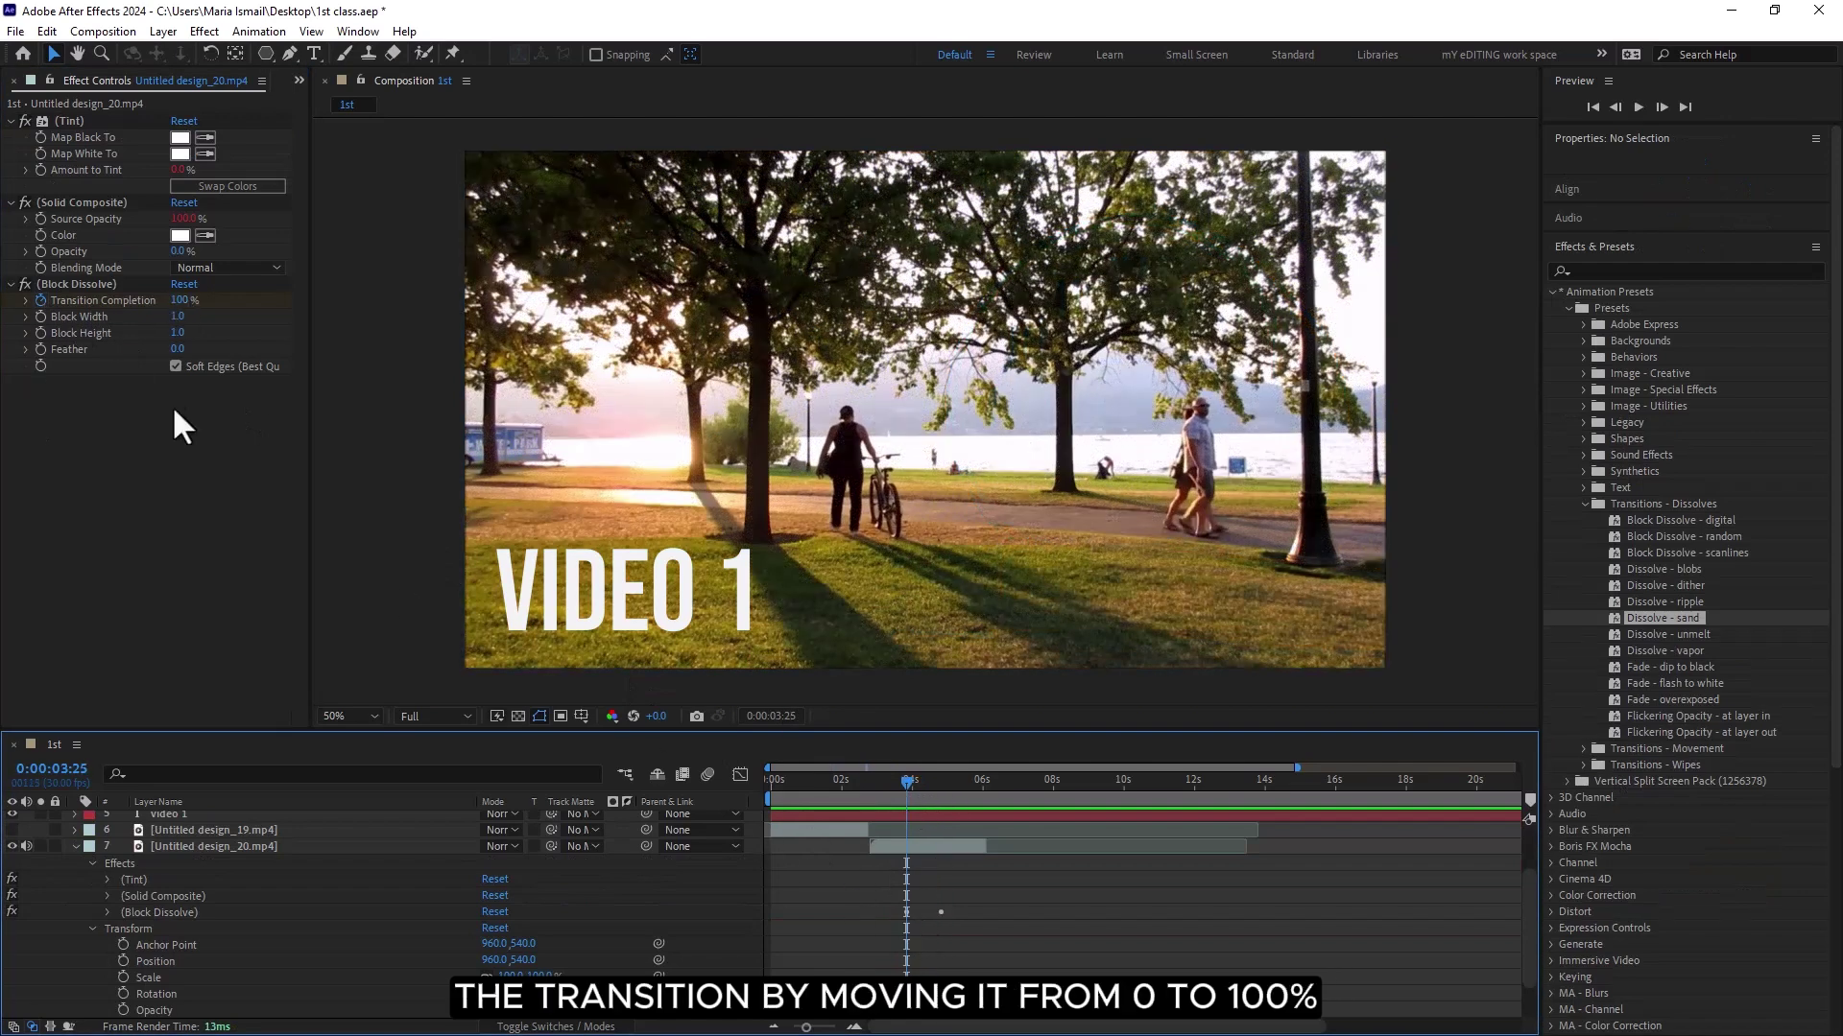
# - Keyframe Block Dissolve's Transition Completion from 100% at 0:00:03:25 to 0% at 0:00:04:08 and preview the transition
pyautogui.click(39, 303)
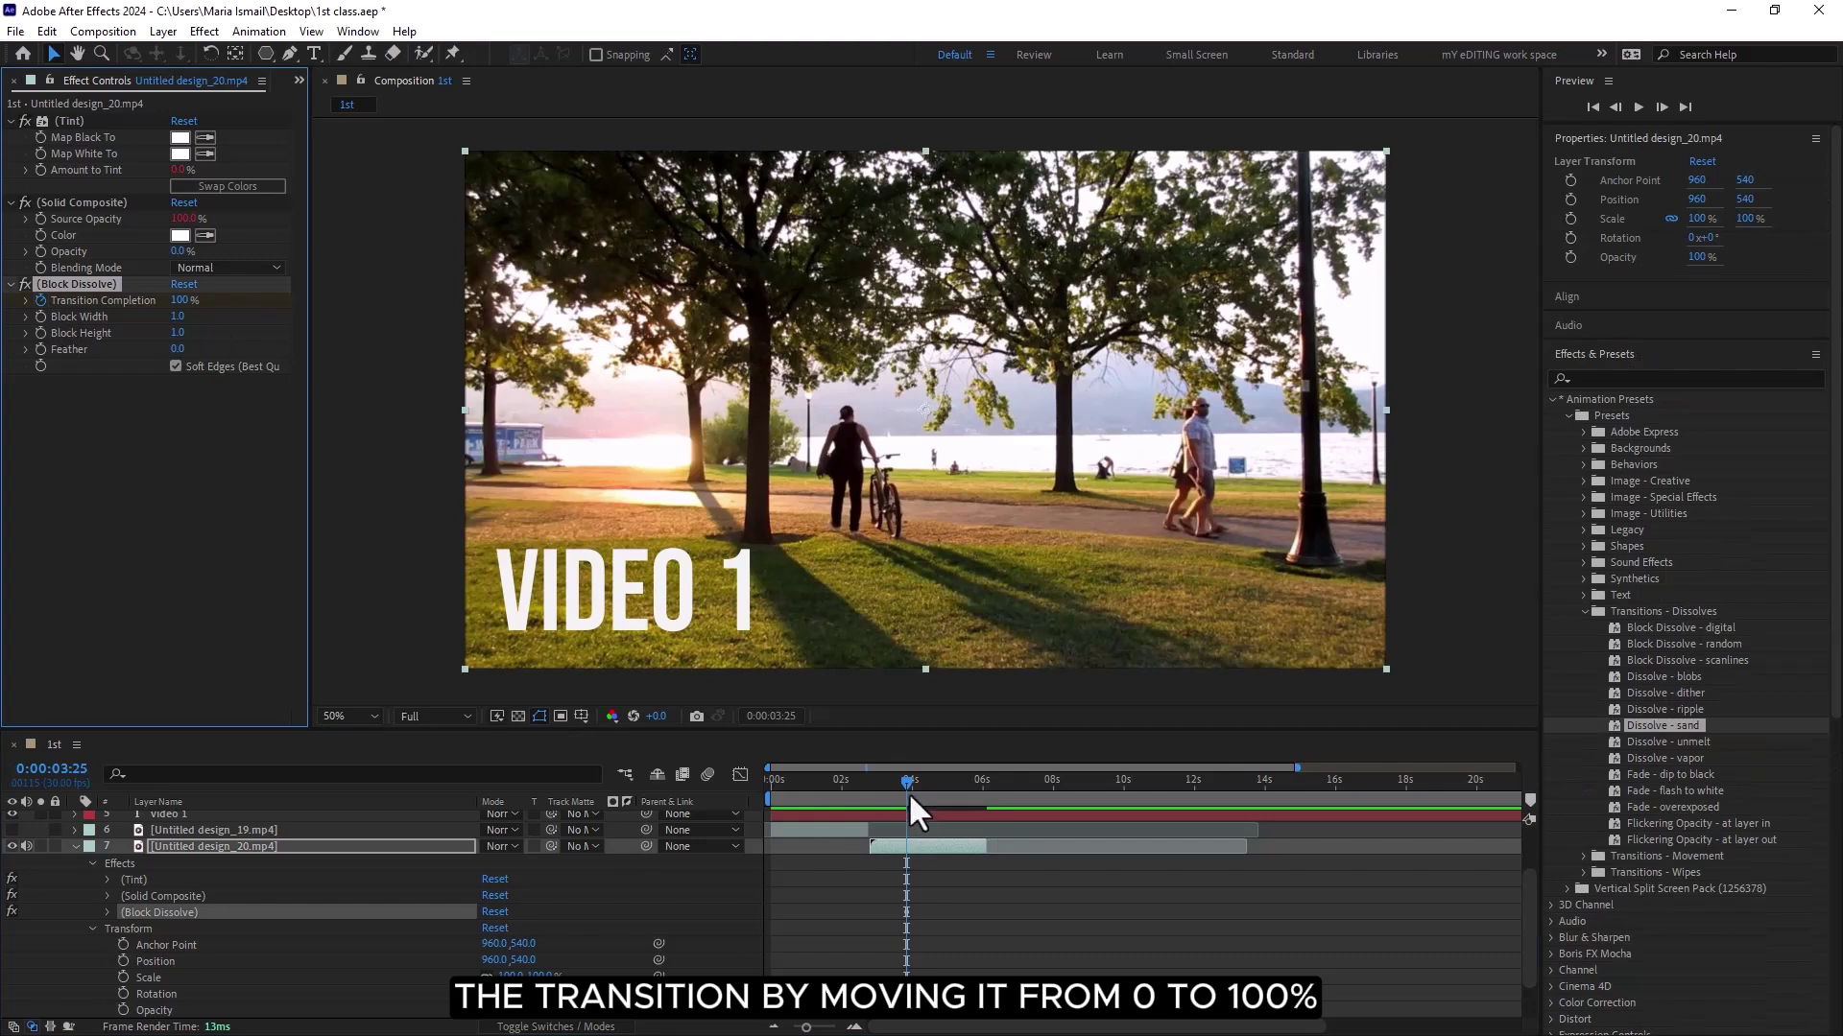
pyautogui.moveTo(912, 795); pyautogui.dragTo(920, 793)
pyautogui.moveTo(171, 300); pyautogui.dragTo(1509, 827)
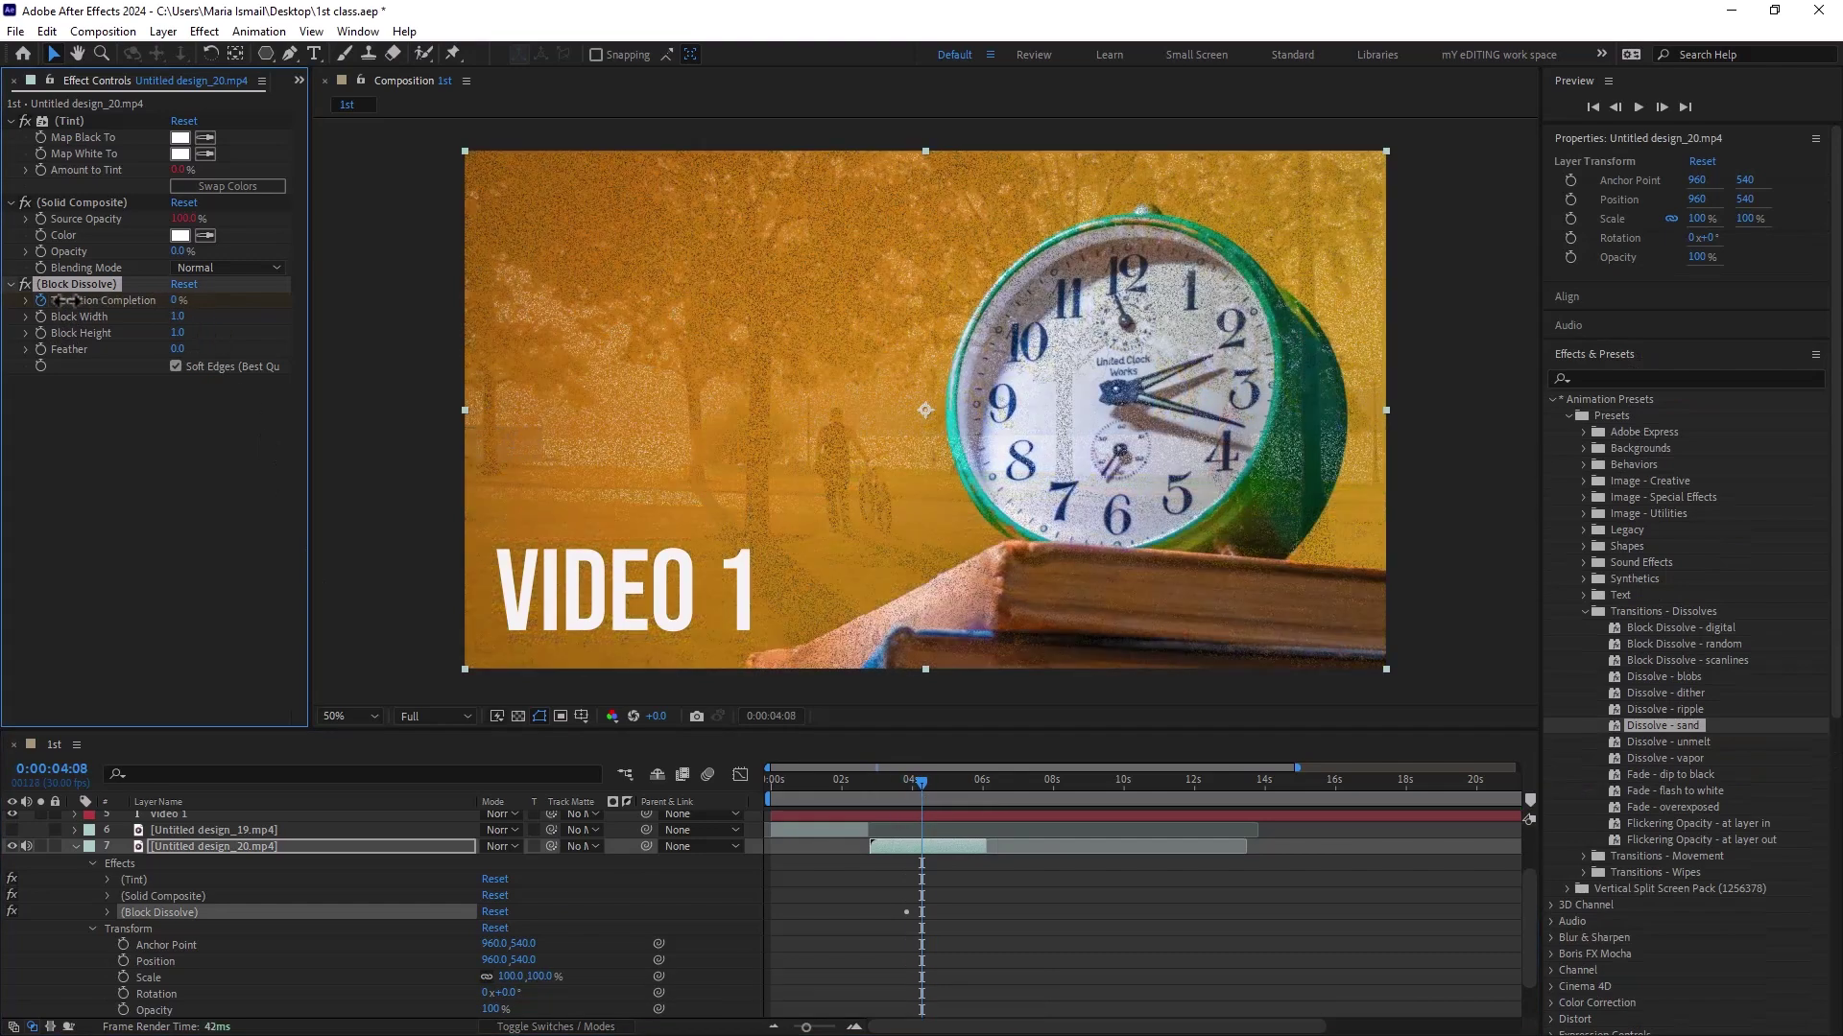
pyautogui.moveTo(910, 781); pyautogui.dragTo(889, 781)
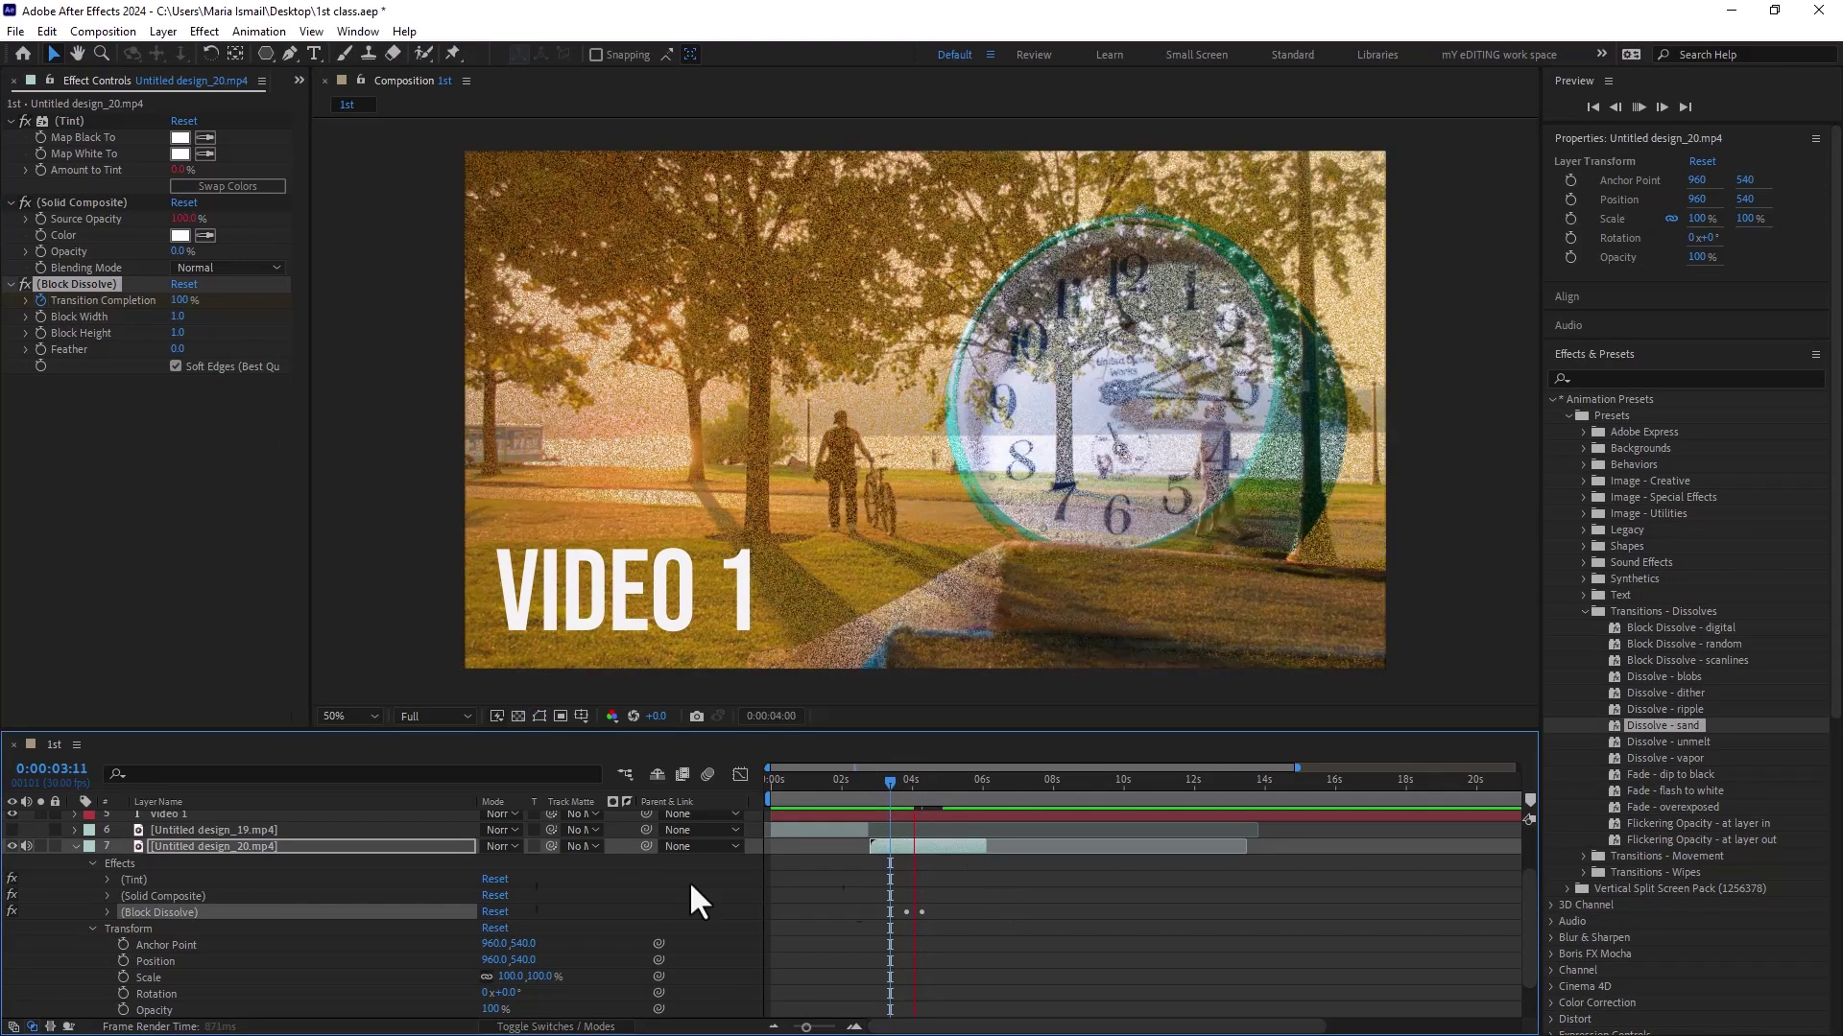
pyautogui.press('space')
# - Delete all layers above Untitled design_20.mp4, from Like the video through Untitled design_19.mp4
pyautogui.click(76, 846)
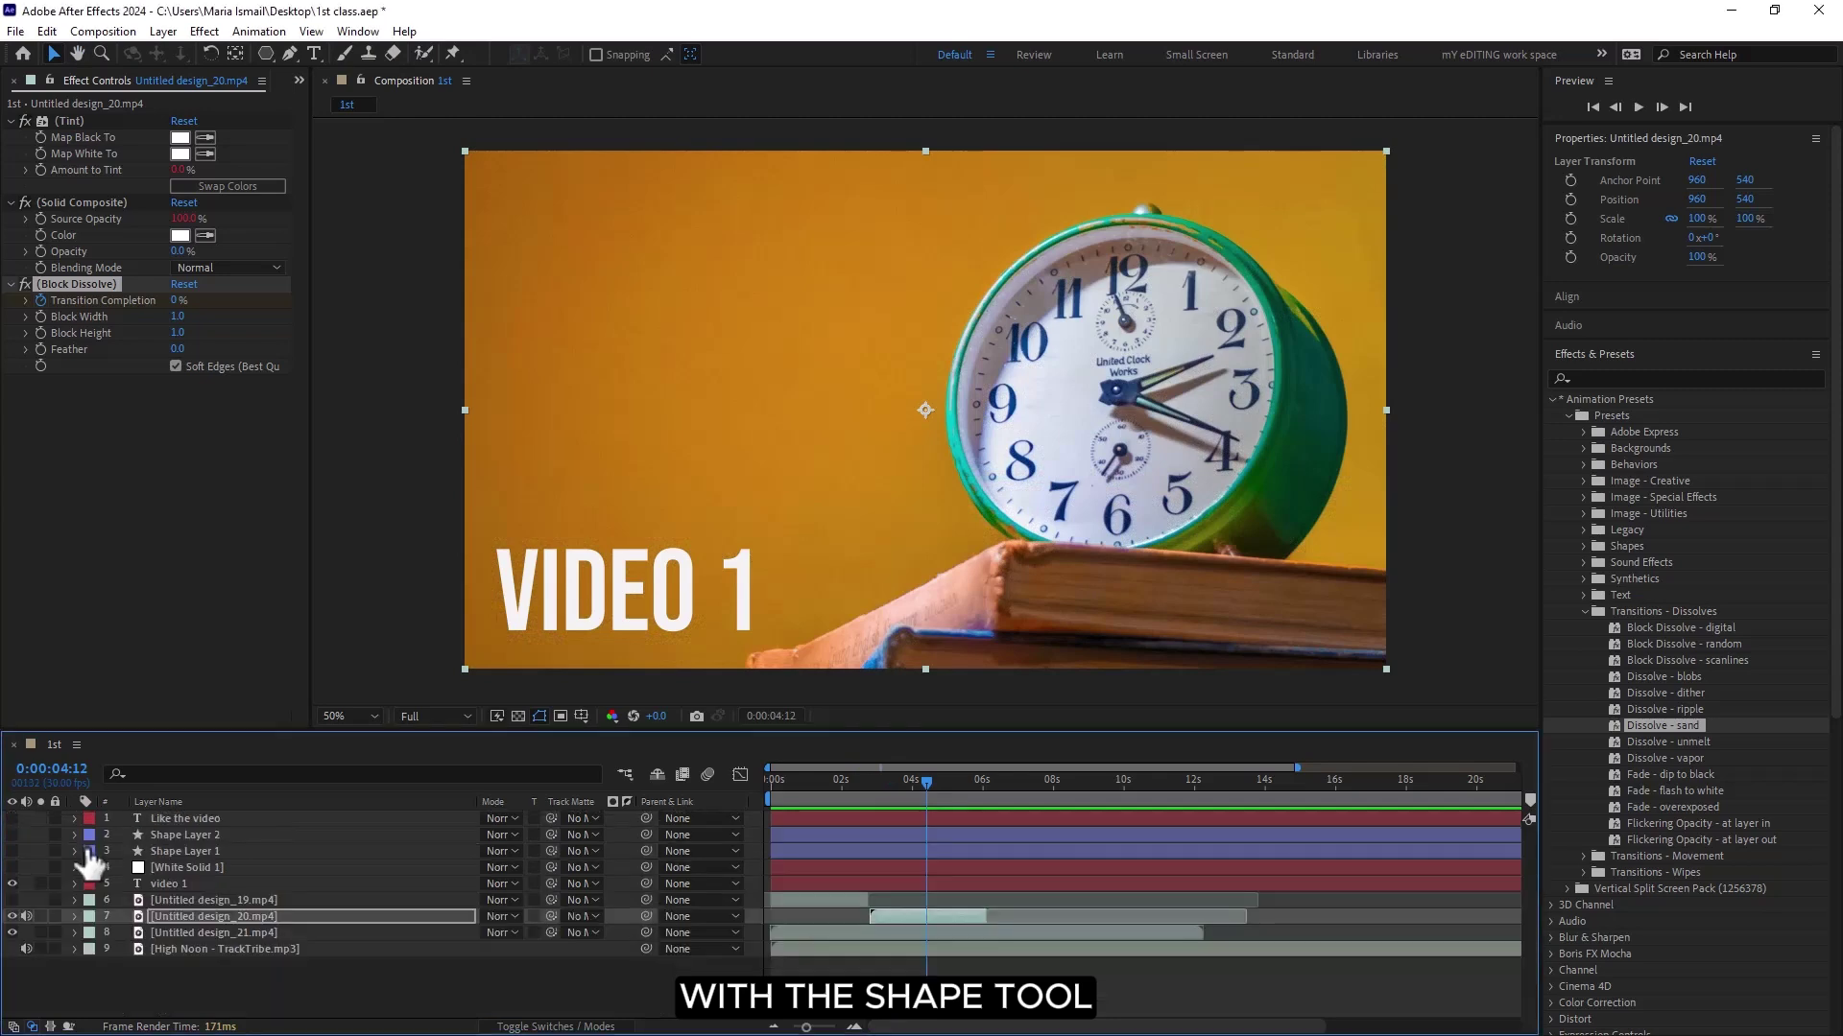
pyautogui.click(185, 819)
pyautogui.keyDown('shift'); pyautogui.click(180, 900); pyautogui.keyUp('shift')
pyautogui.press('Delete')
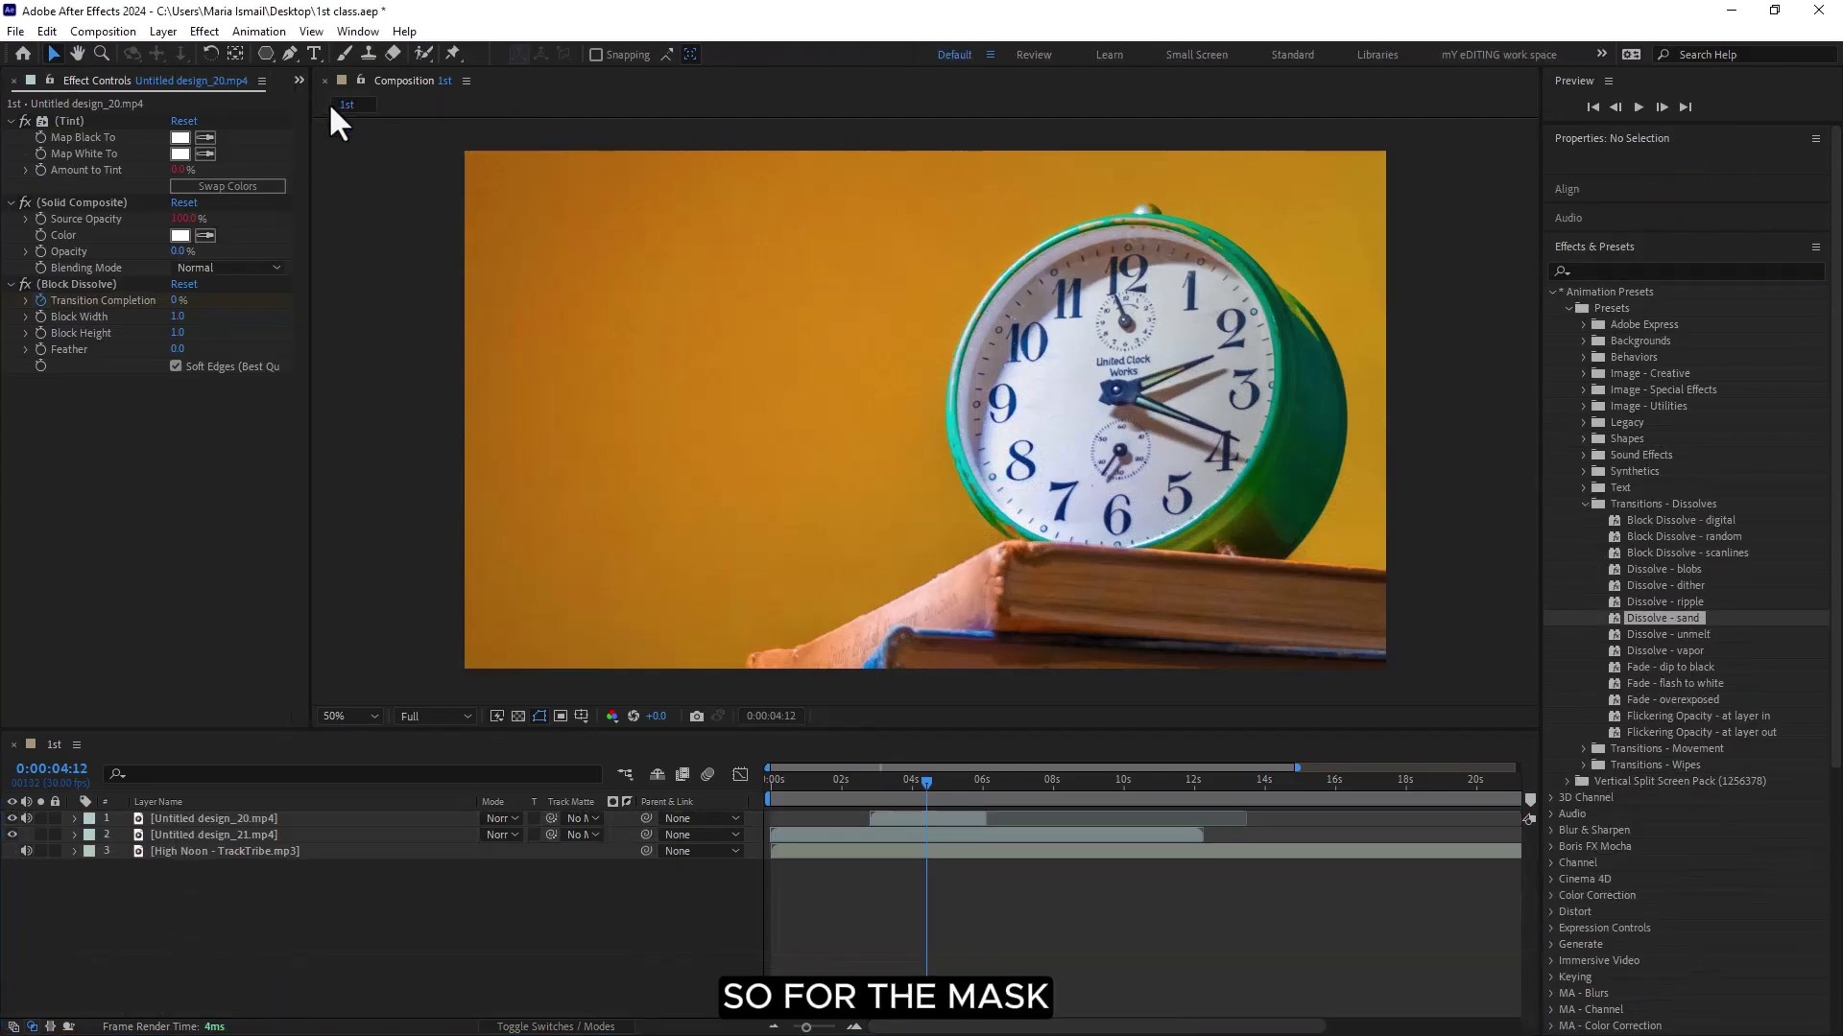
# - Draw an elliptical mask around the clock on the Untitled design_20.mp4 layer with the Ellipse tool
pyautogui.moveTo(861, 779); pyautogui.dragTo(815, 816)
pyautogui.click(266, 54)
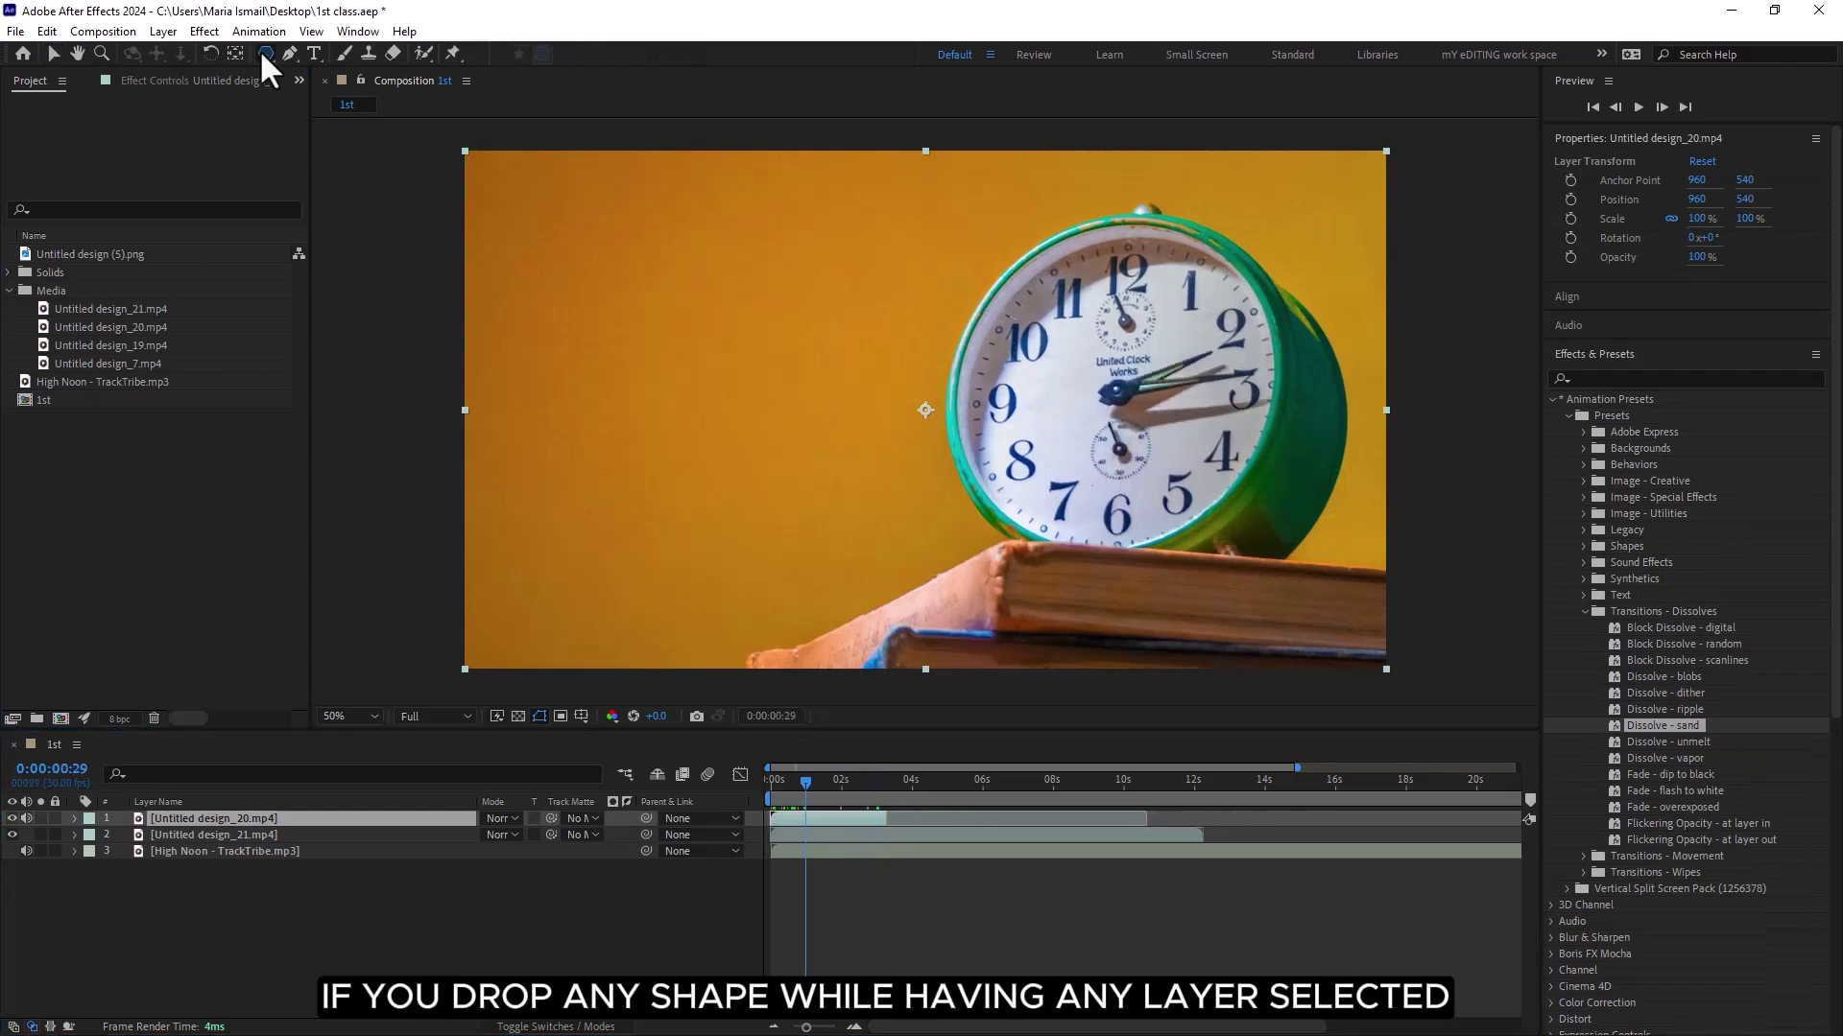
pyautogui.click(268, 55)
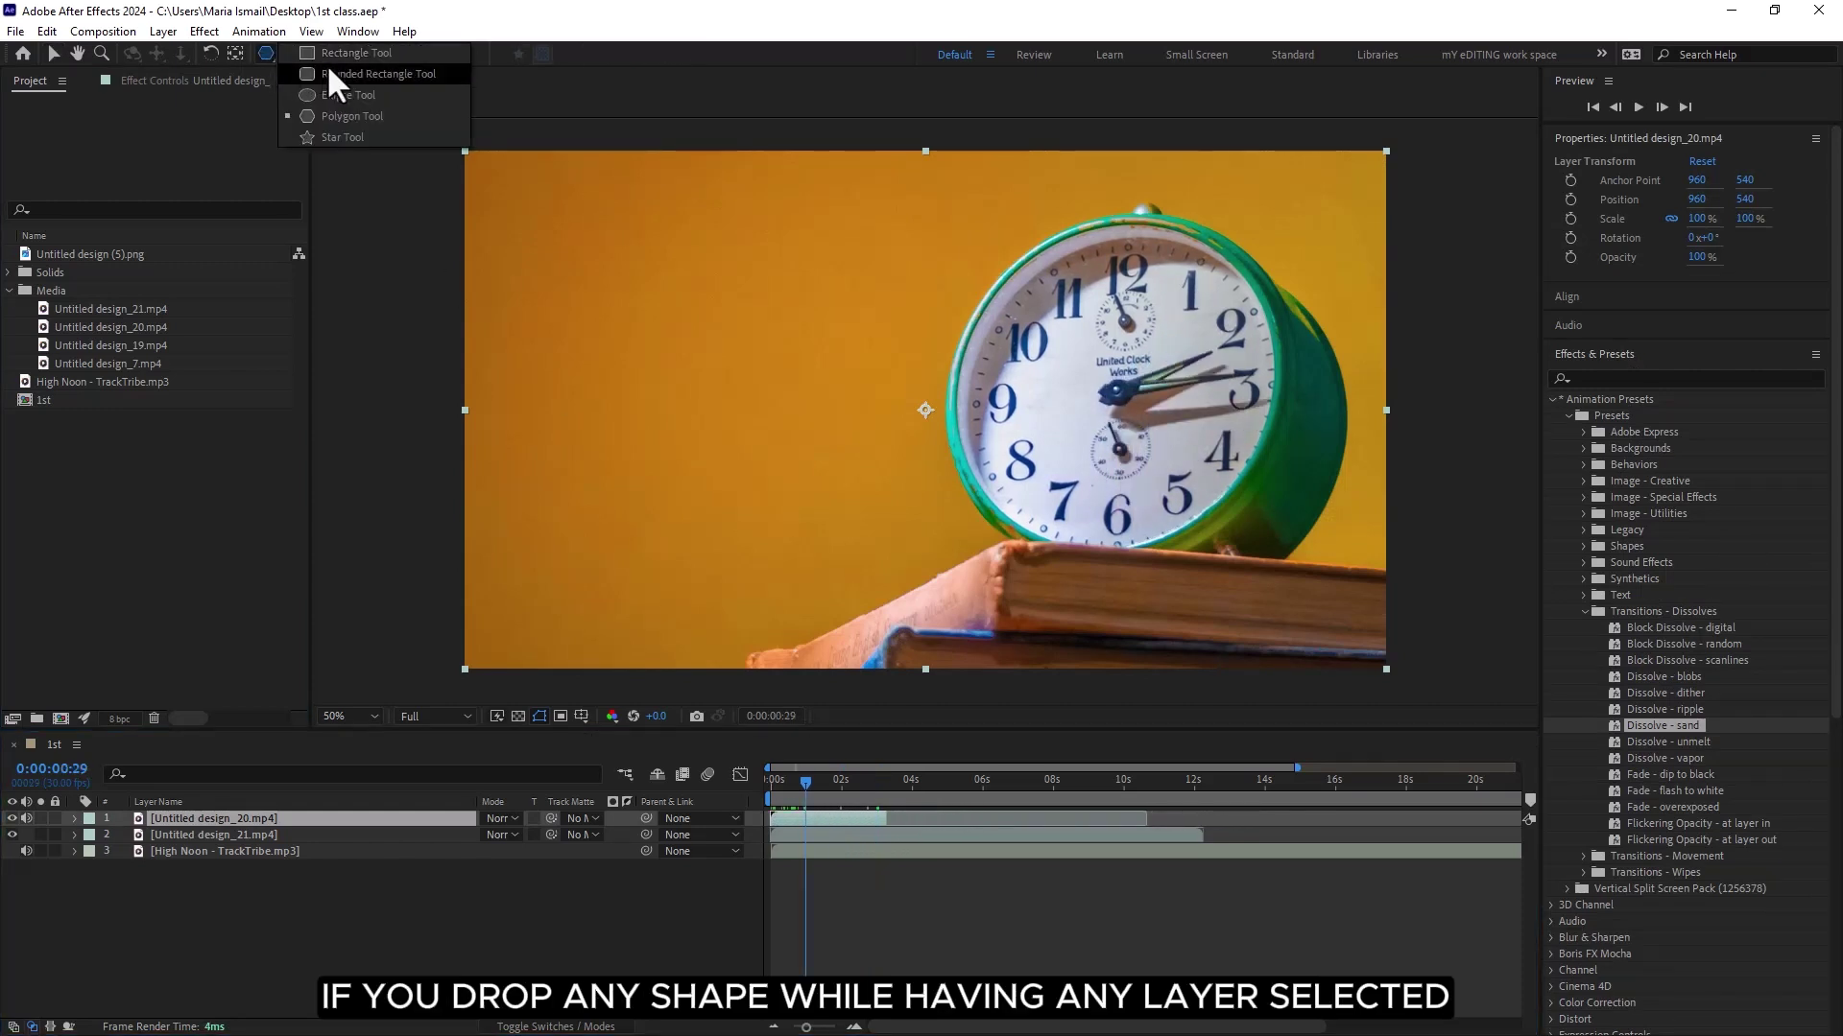
pyautogui.click(332, 98)
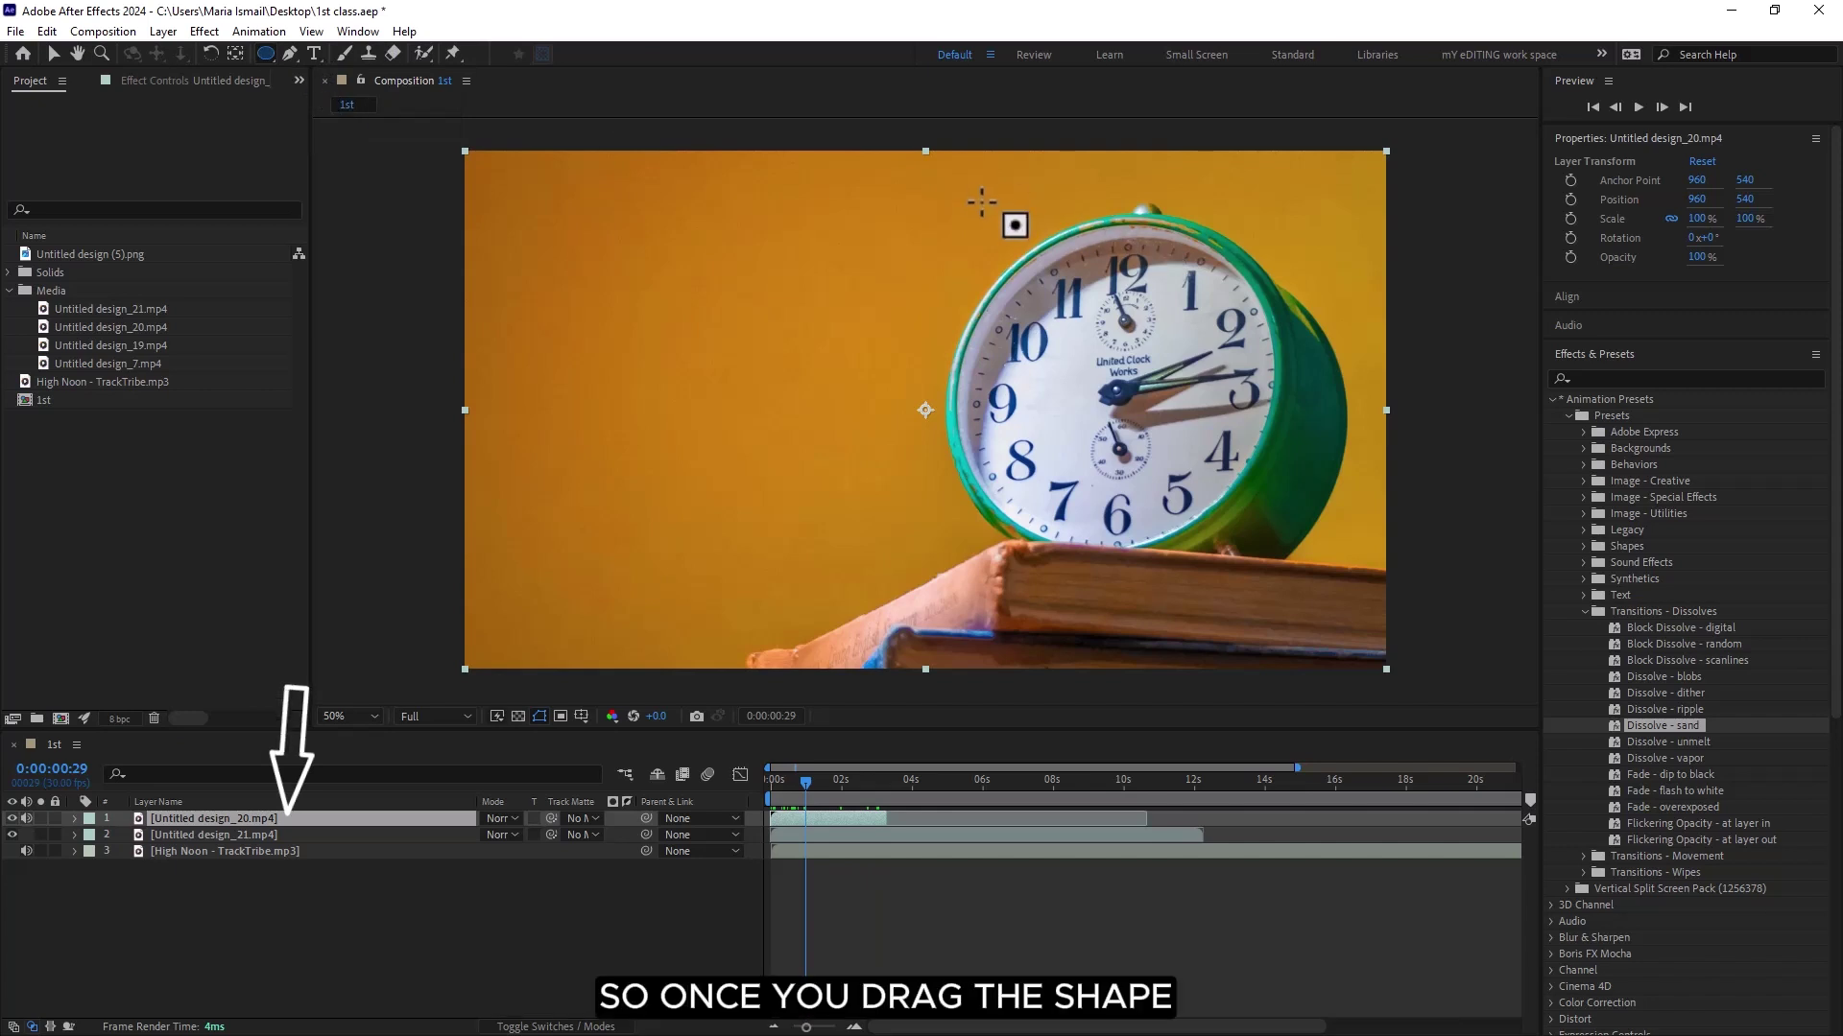
pyautogui.moveTo(976, 202); pyautogui.dragTo(1422, 650)
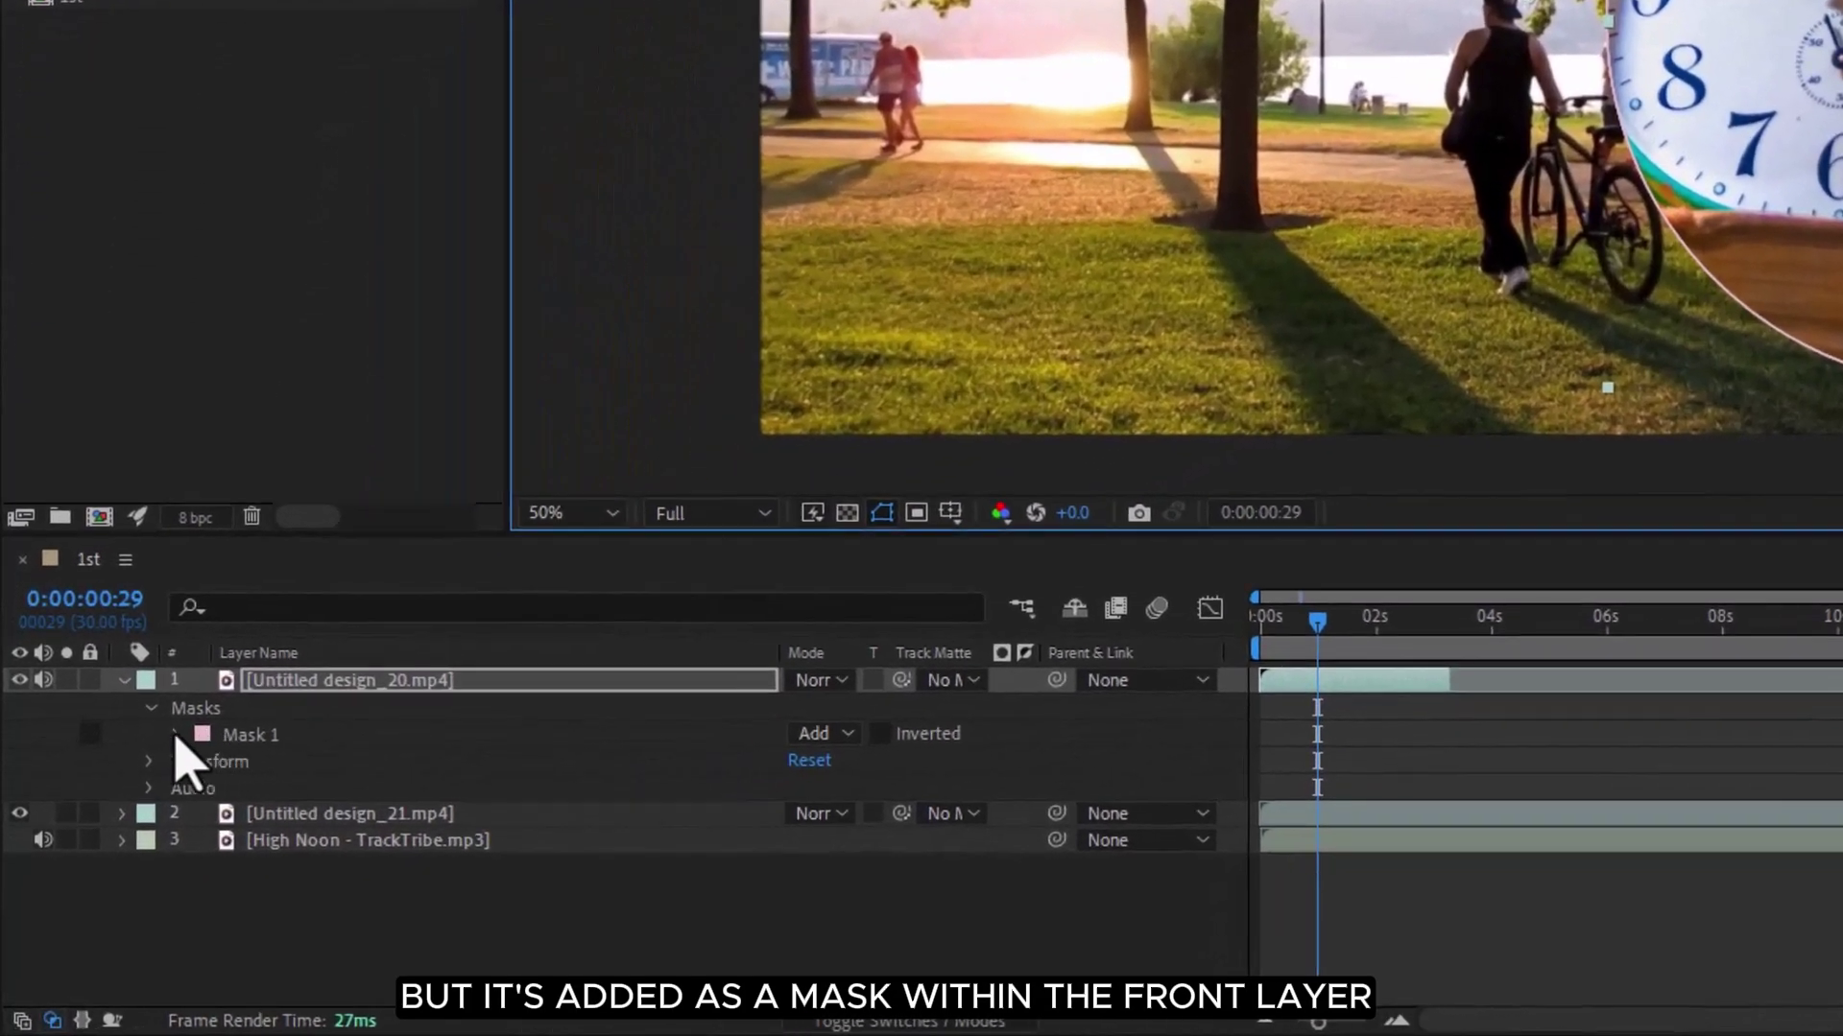
# - Try the Subtract mode on Mask 1 of Untitled design_20.mp4 and undo it
pyautogui.click(172, 741)
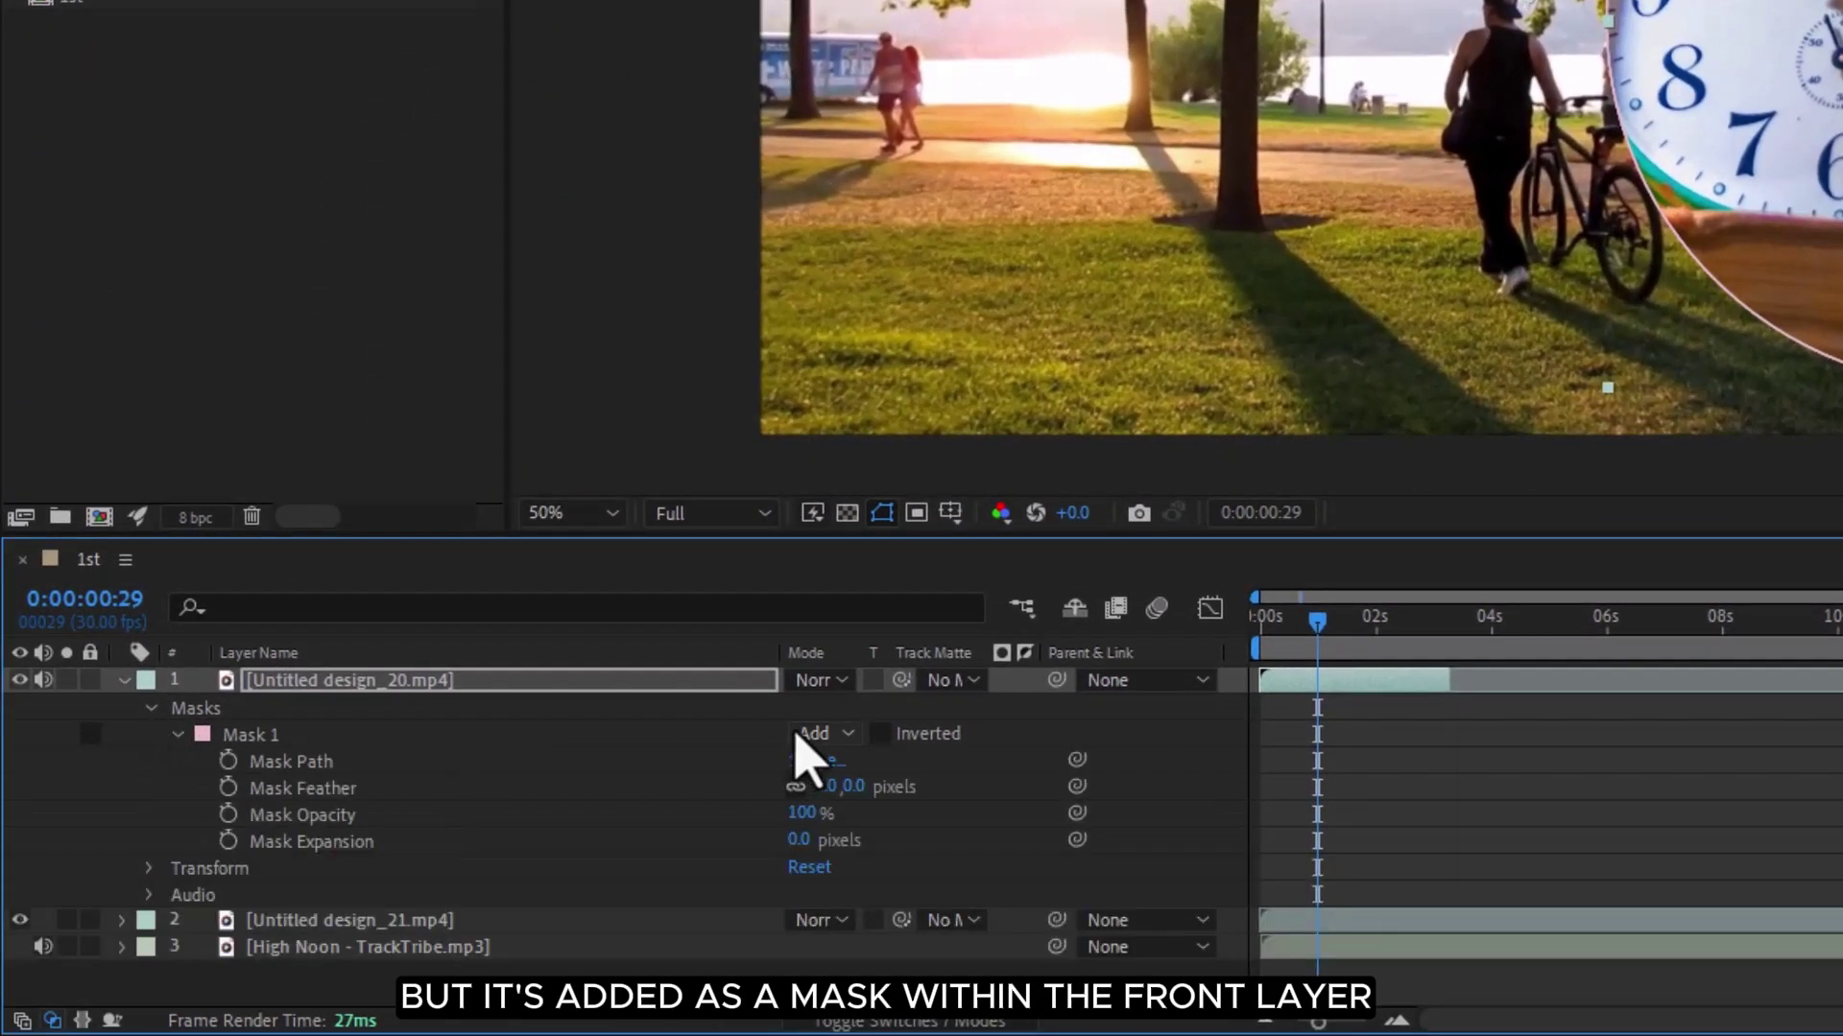
pyautogui.click(822, 733)
pyautogui.click(835, 811)
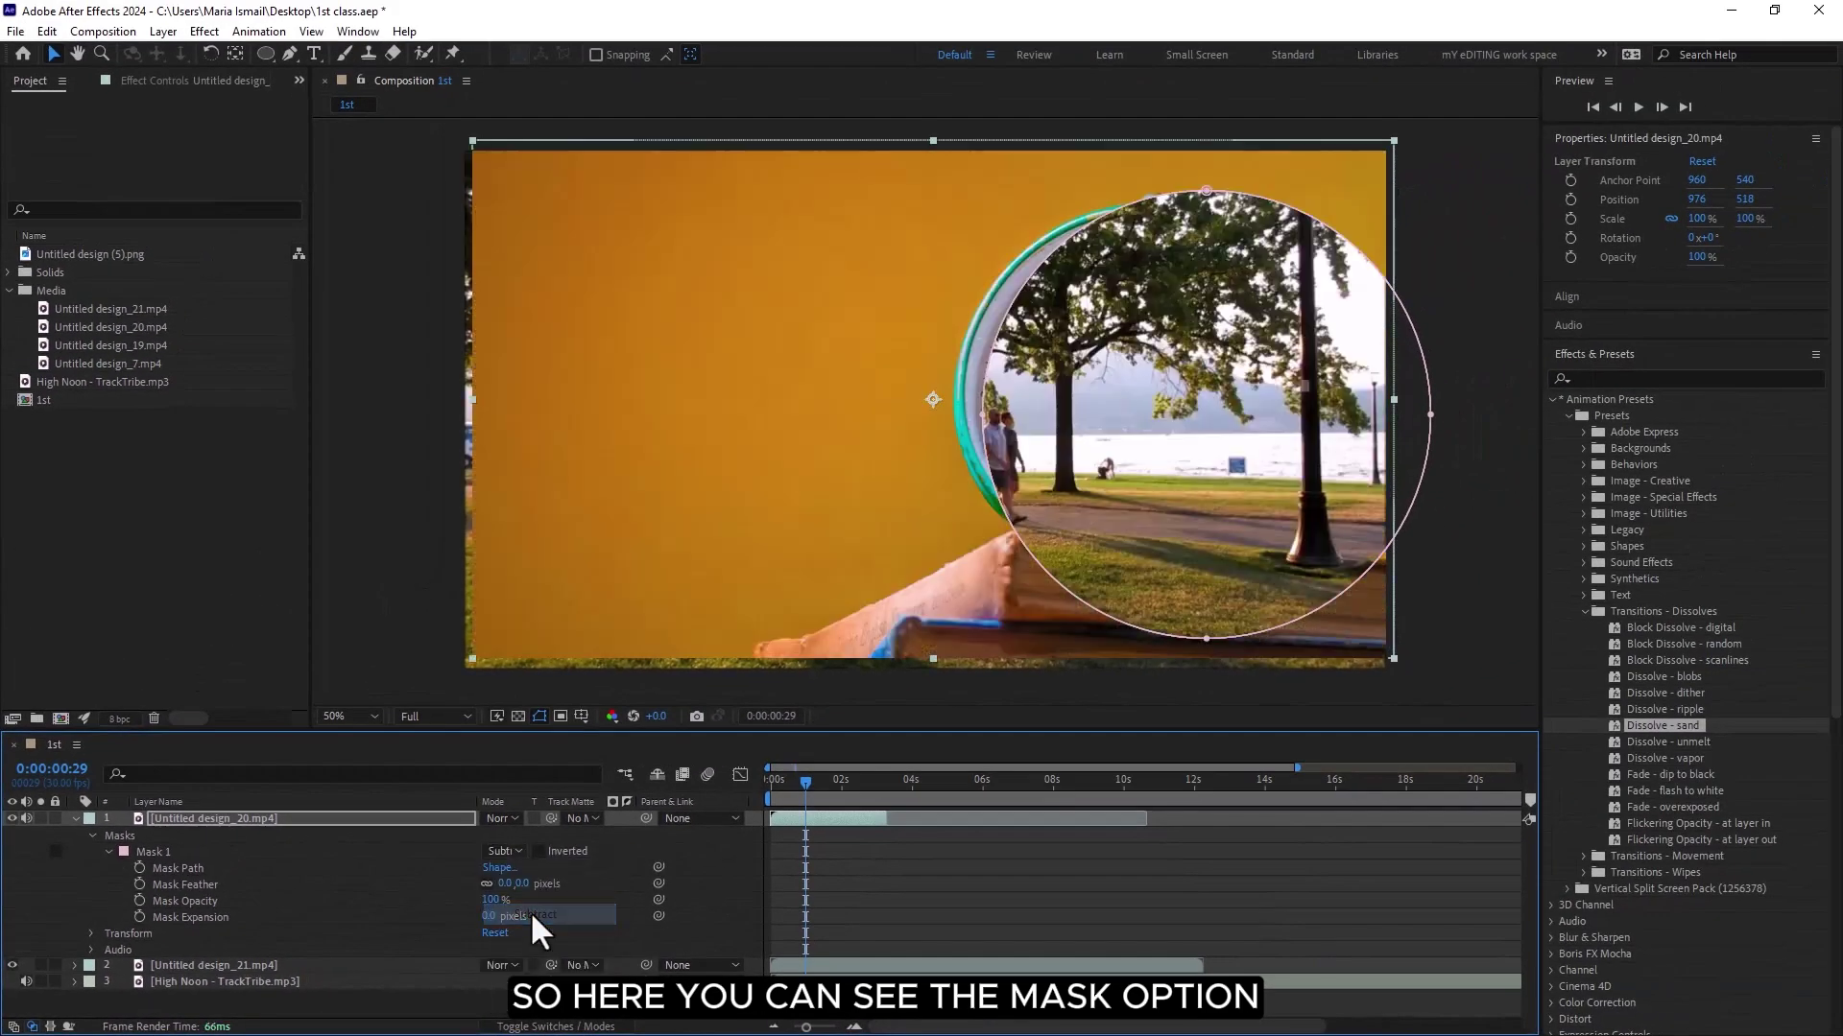
pyautogui.hotkey('ctrl', 'z')
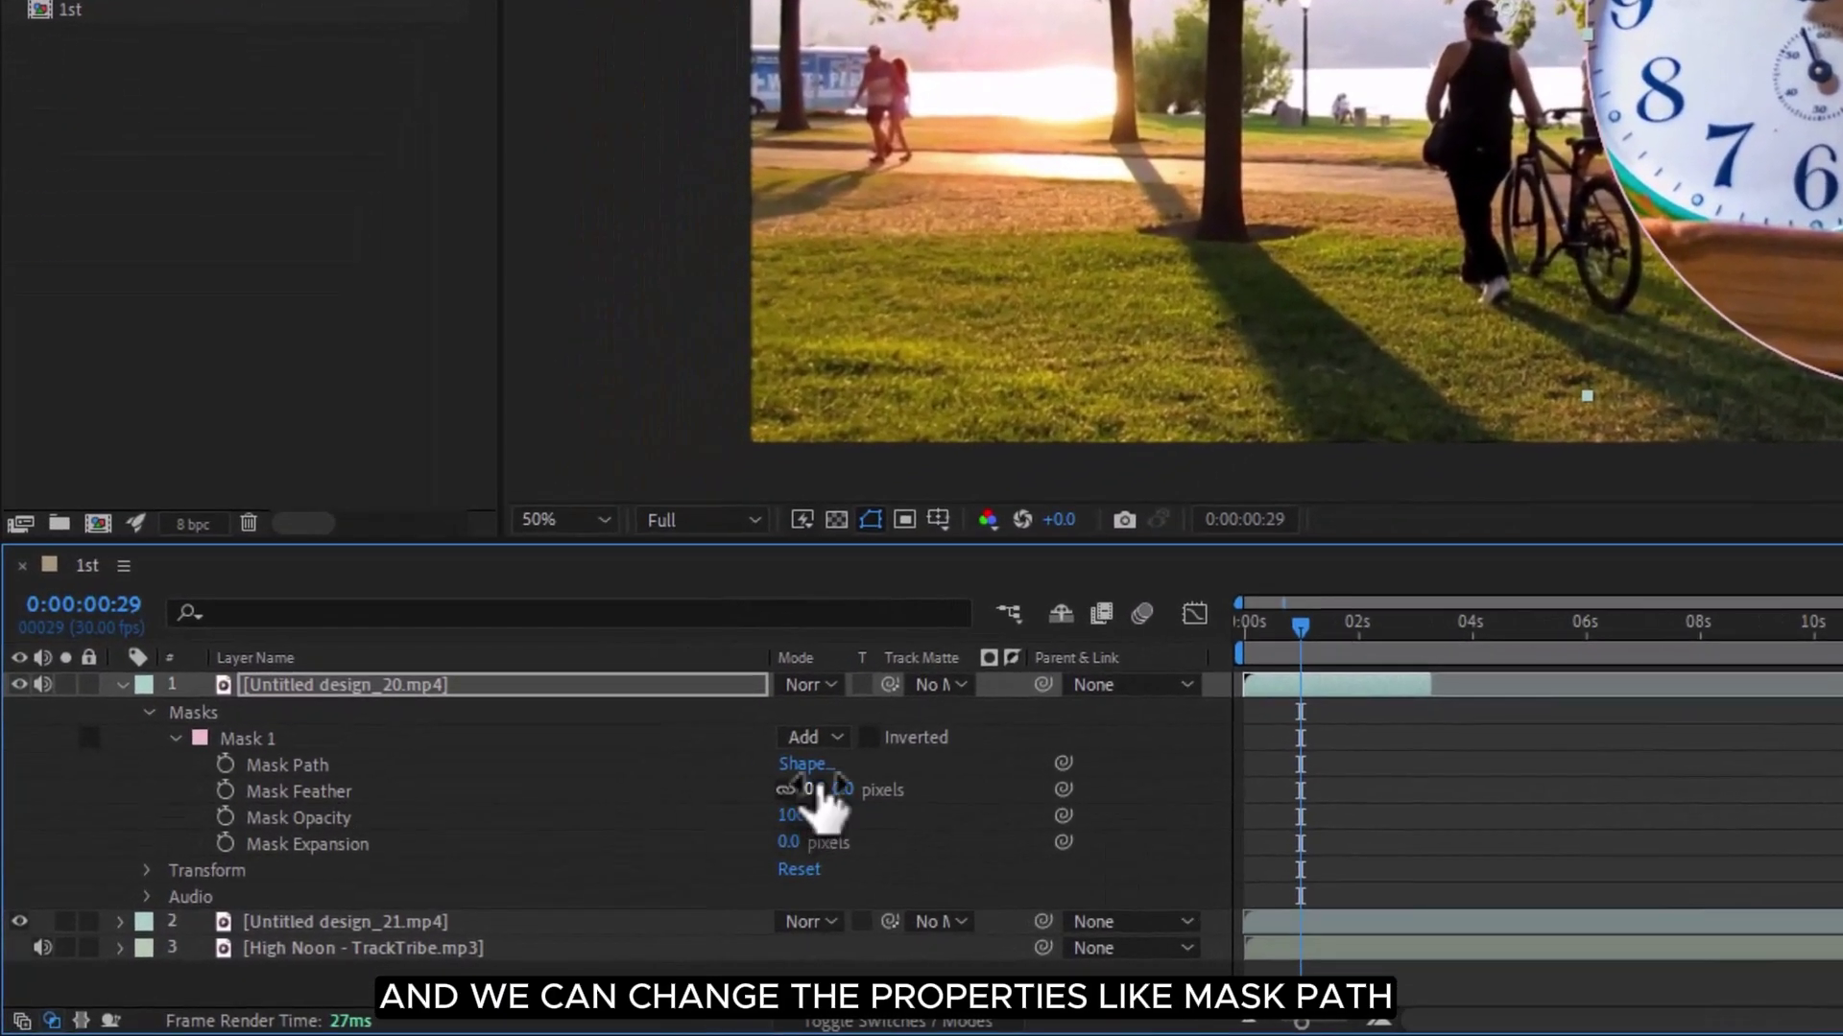
# - Try a Mask Feather of 46 pixels on Mask 1 and select its Mask Opacity and Mask Expansion properties
pyautogui.moveTo(811, 791); pyautogui.dragTo(892, 797)
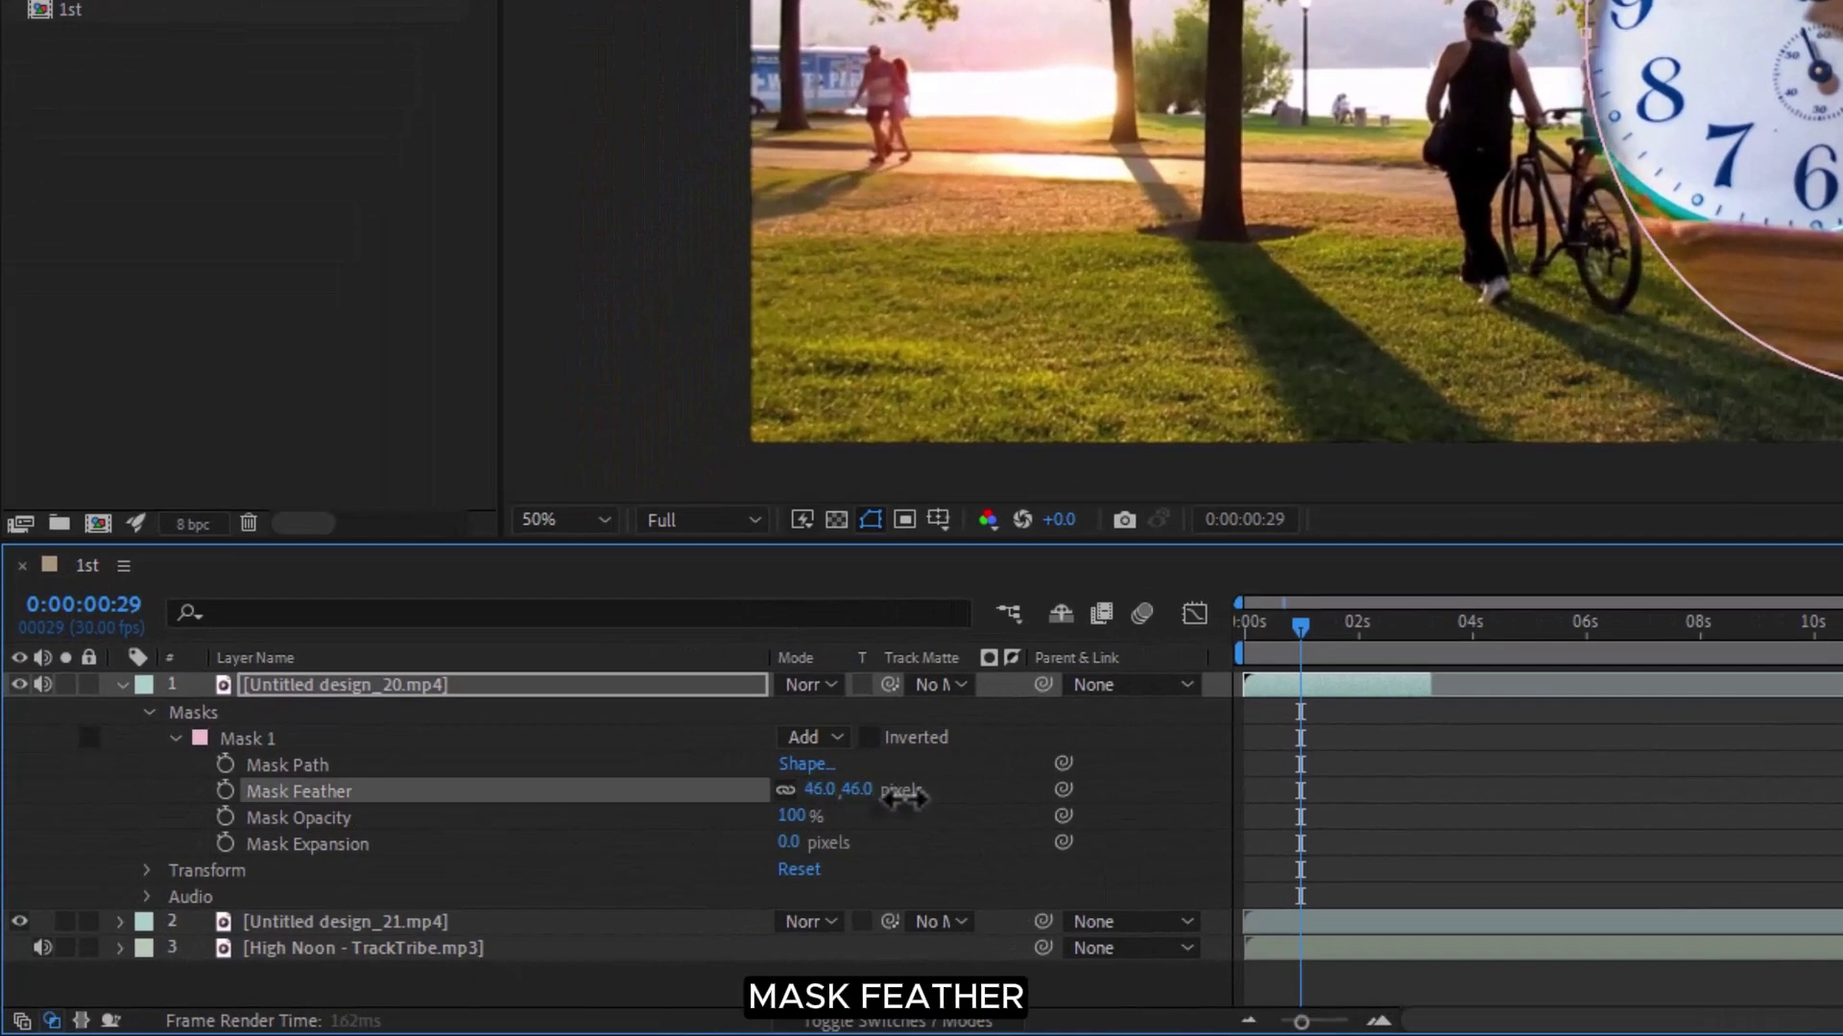
pyautogui.click(345, 820)
pyautogui.click(338, 843)
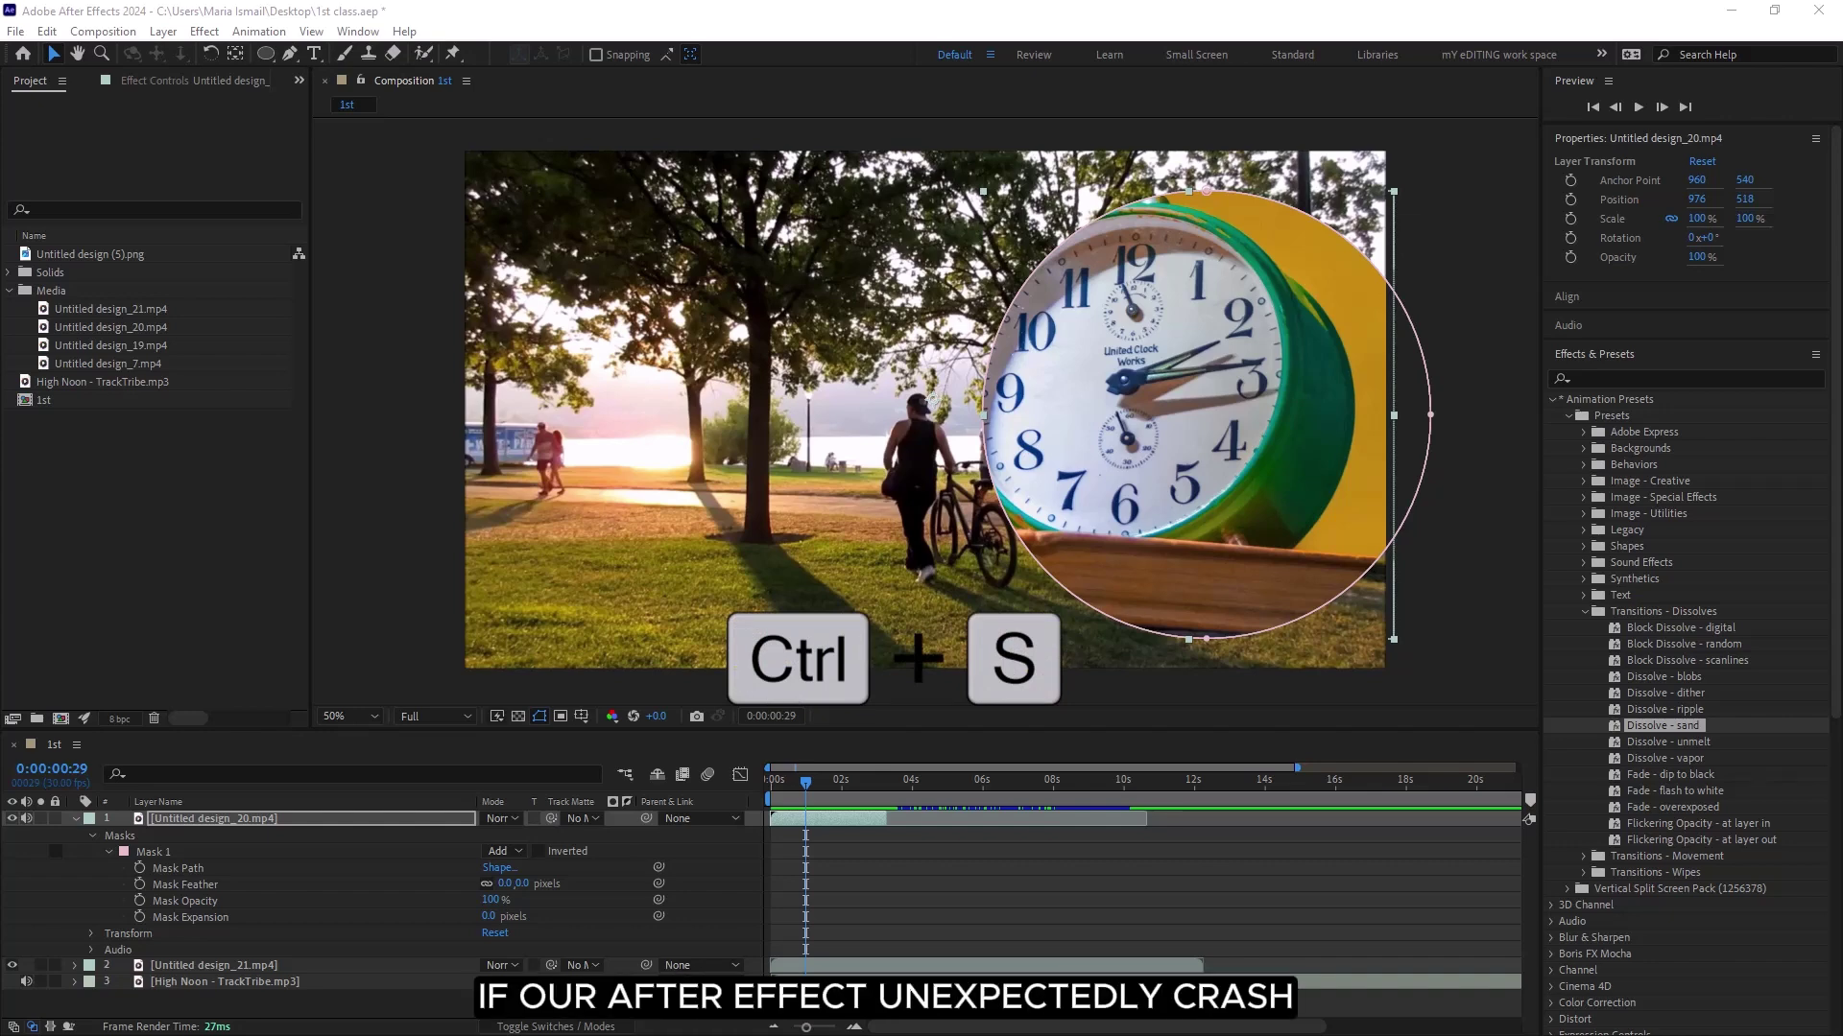
# - Return the current time to 0:00:00:00, collapse the masked layer and add the 1st composition to the render queue
pyautogui.moveTo(805, 781); pyautogui.dragTo(751, 795)
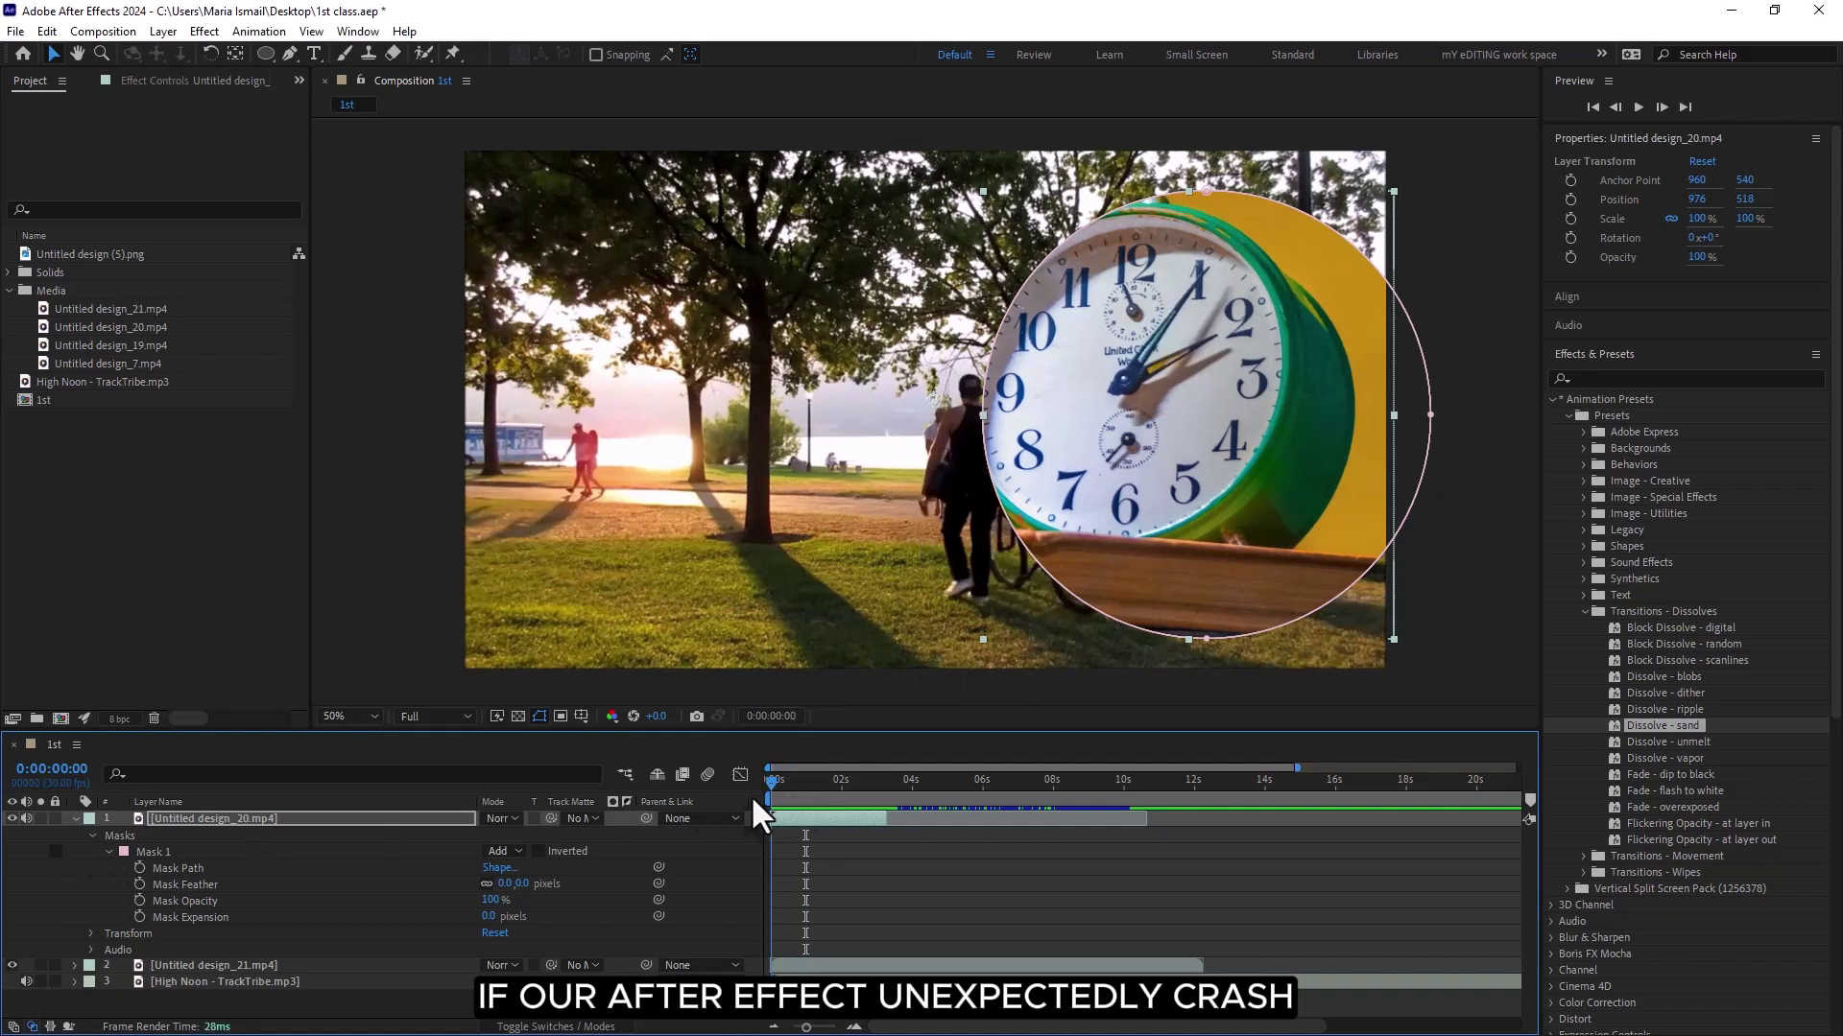
pyautogui.moveTo(1199, 1028); pyautogui.dragTo(815, 1034)
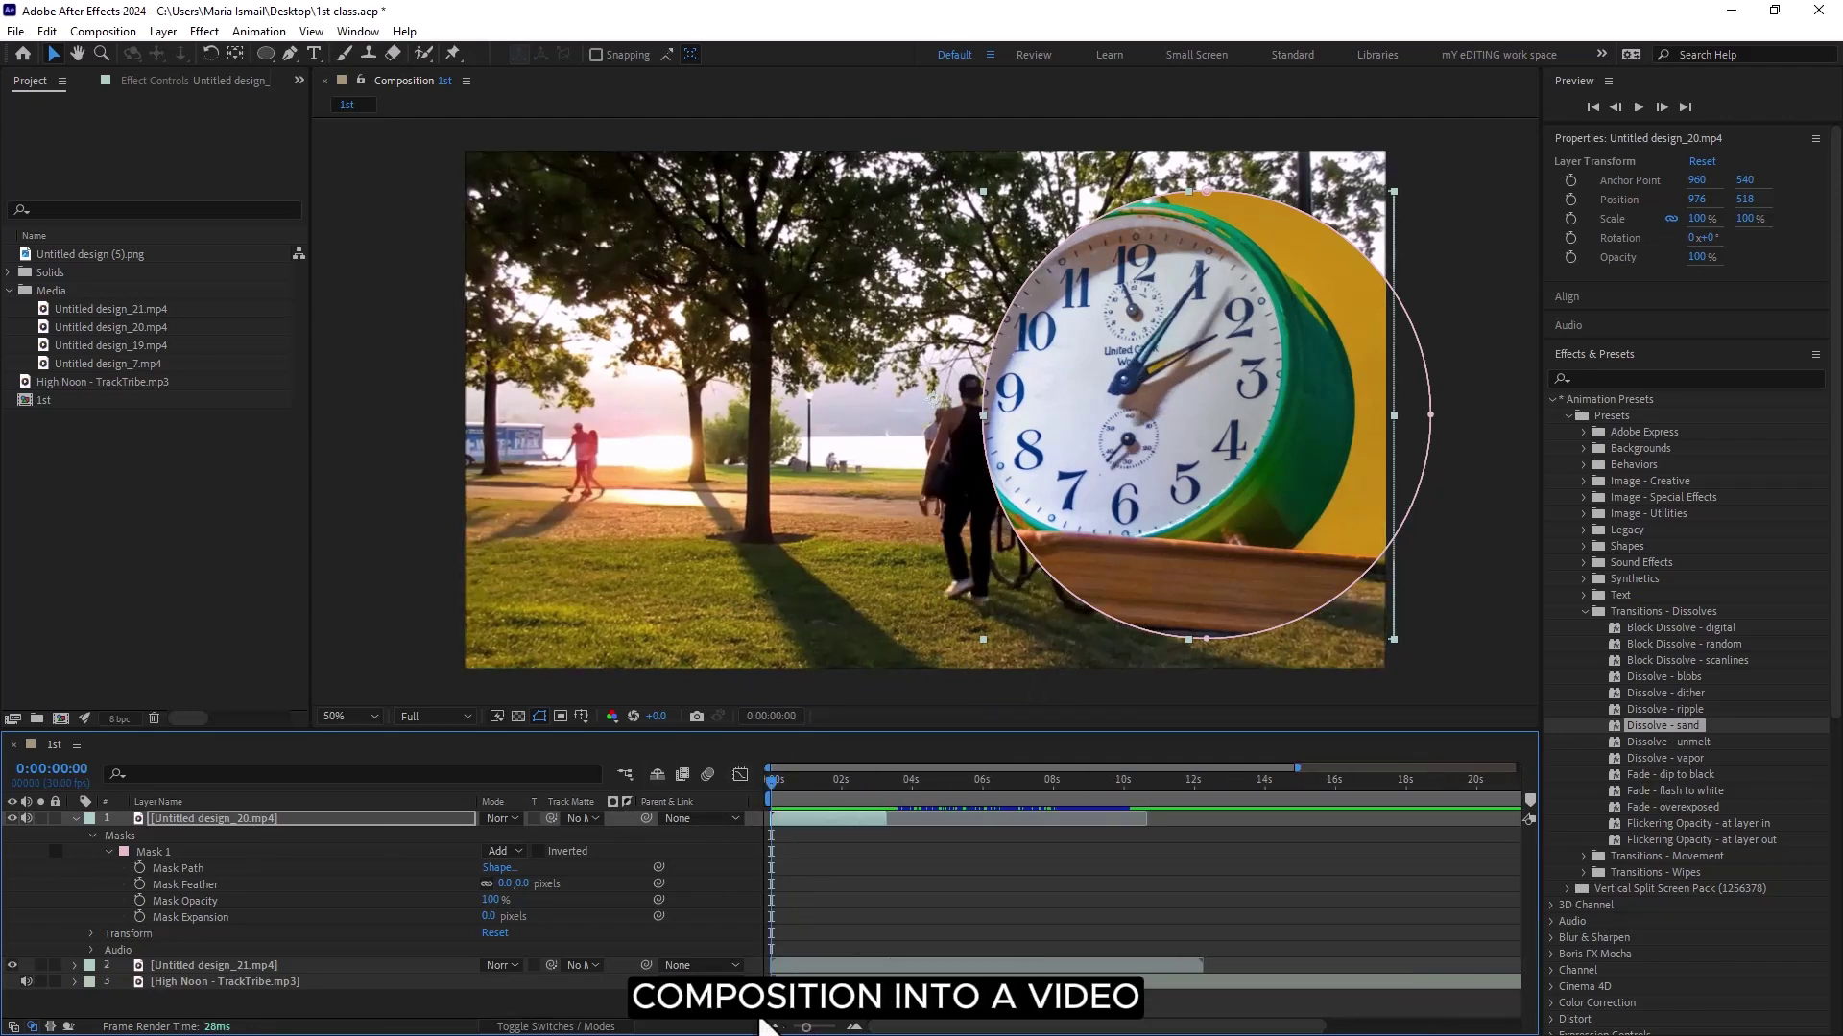
pyautogui.click(76, 819)
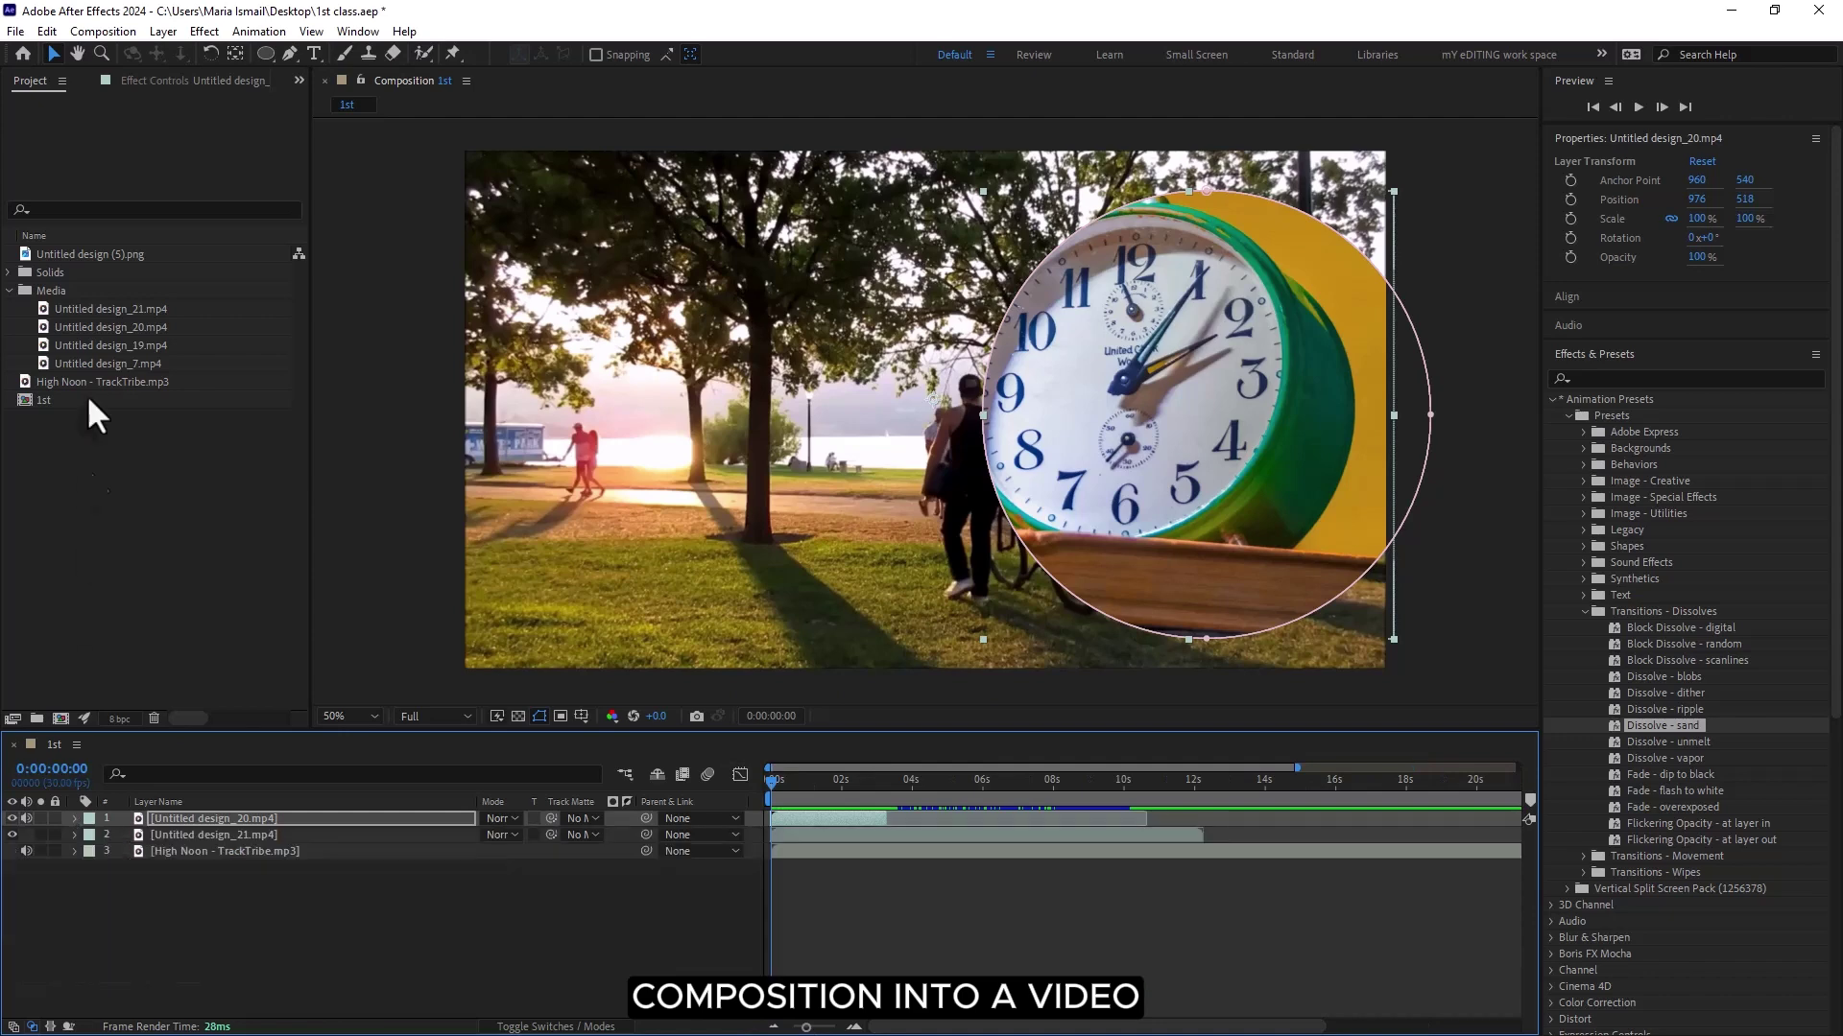
pyautogui.click(85, 32)
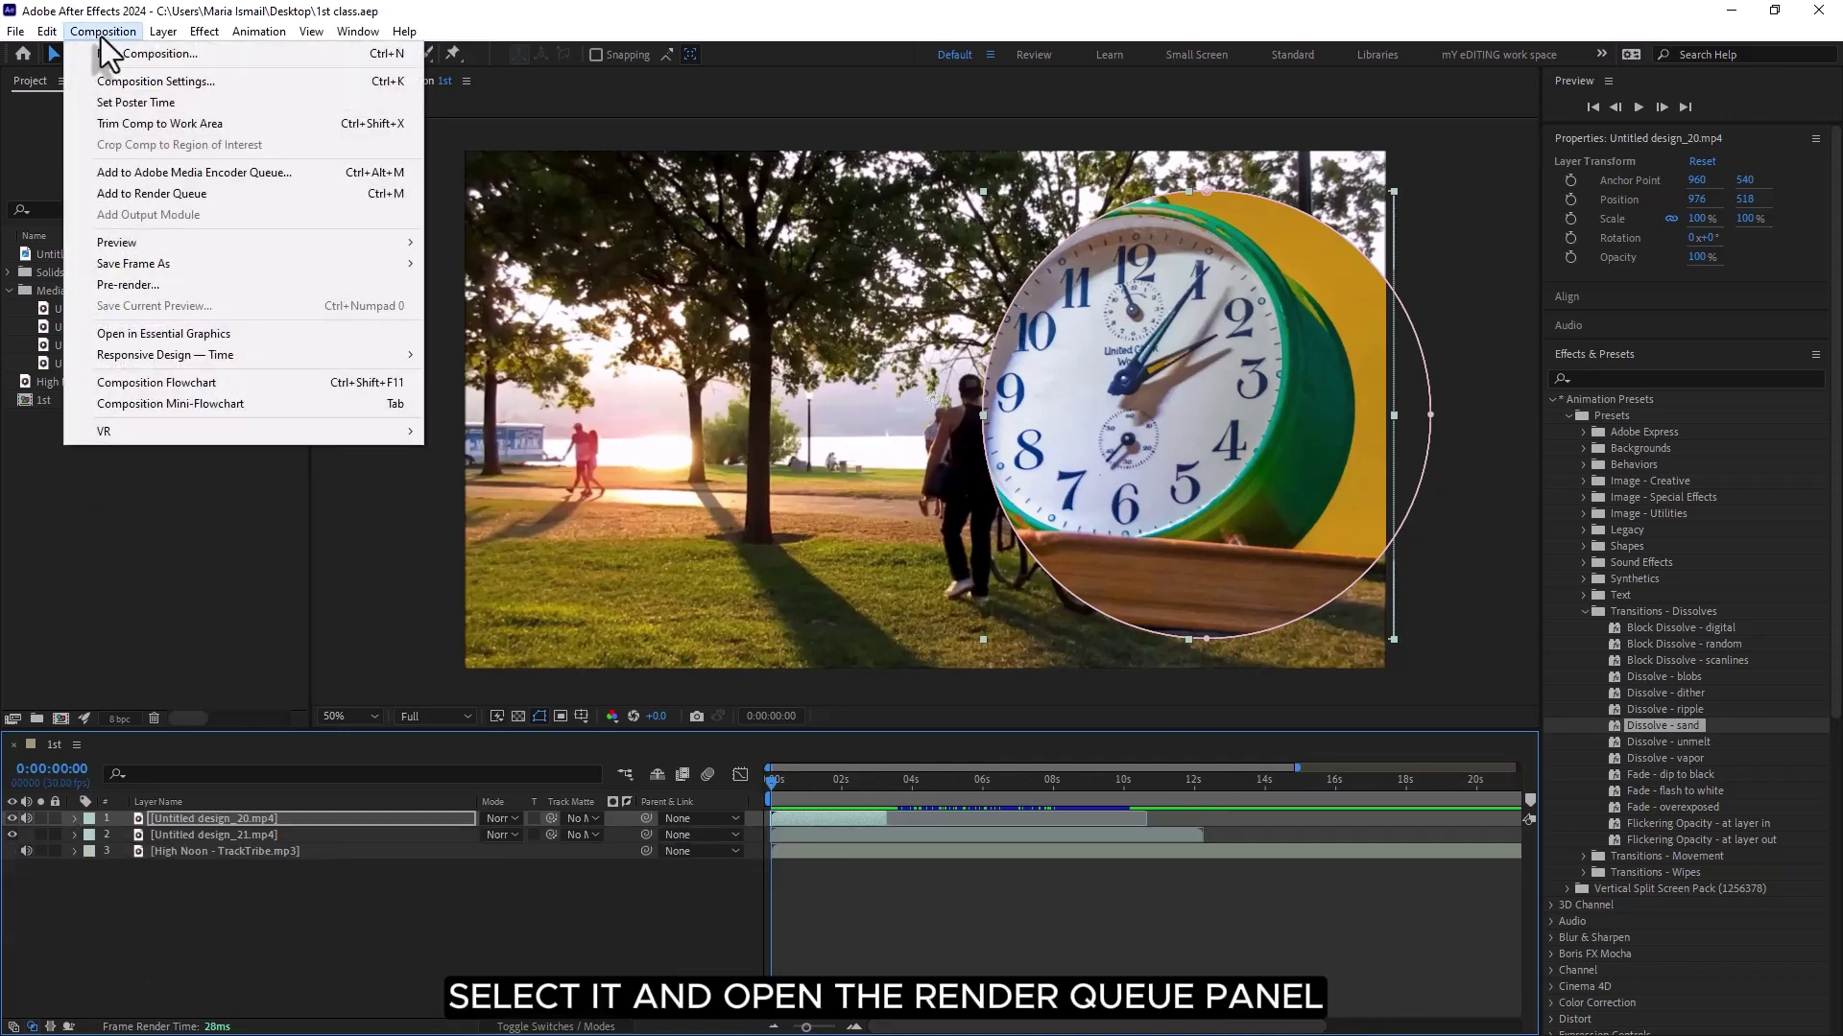
pyautogui.click(180, 196)
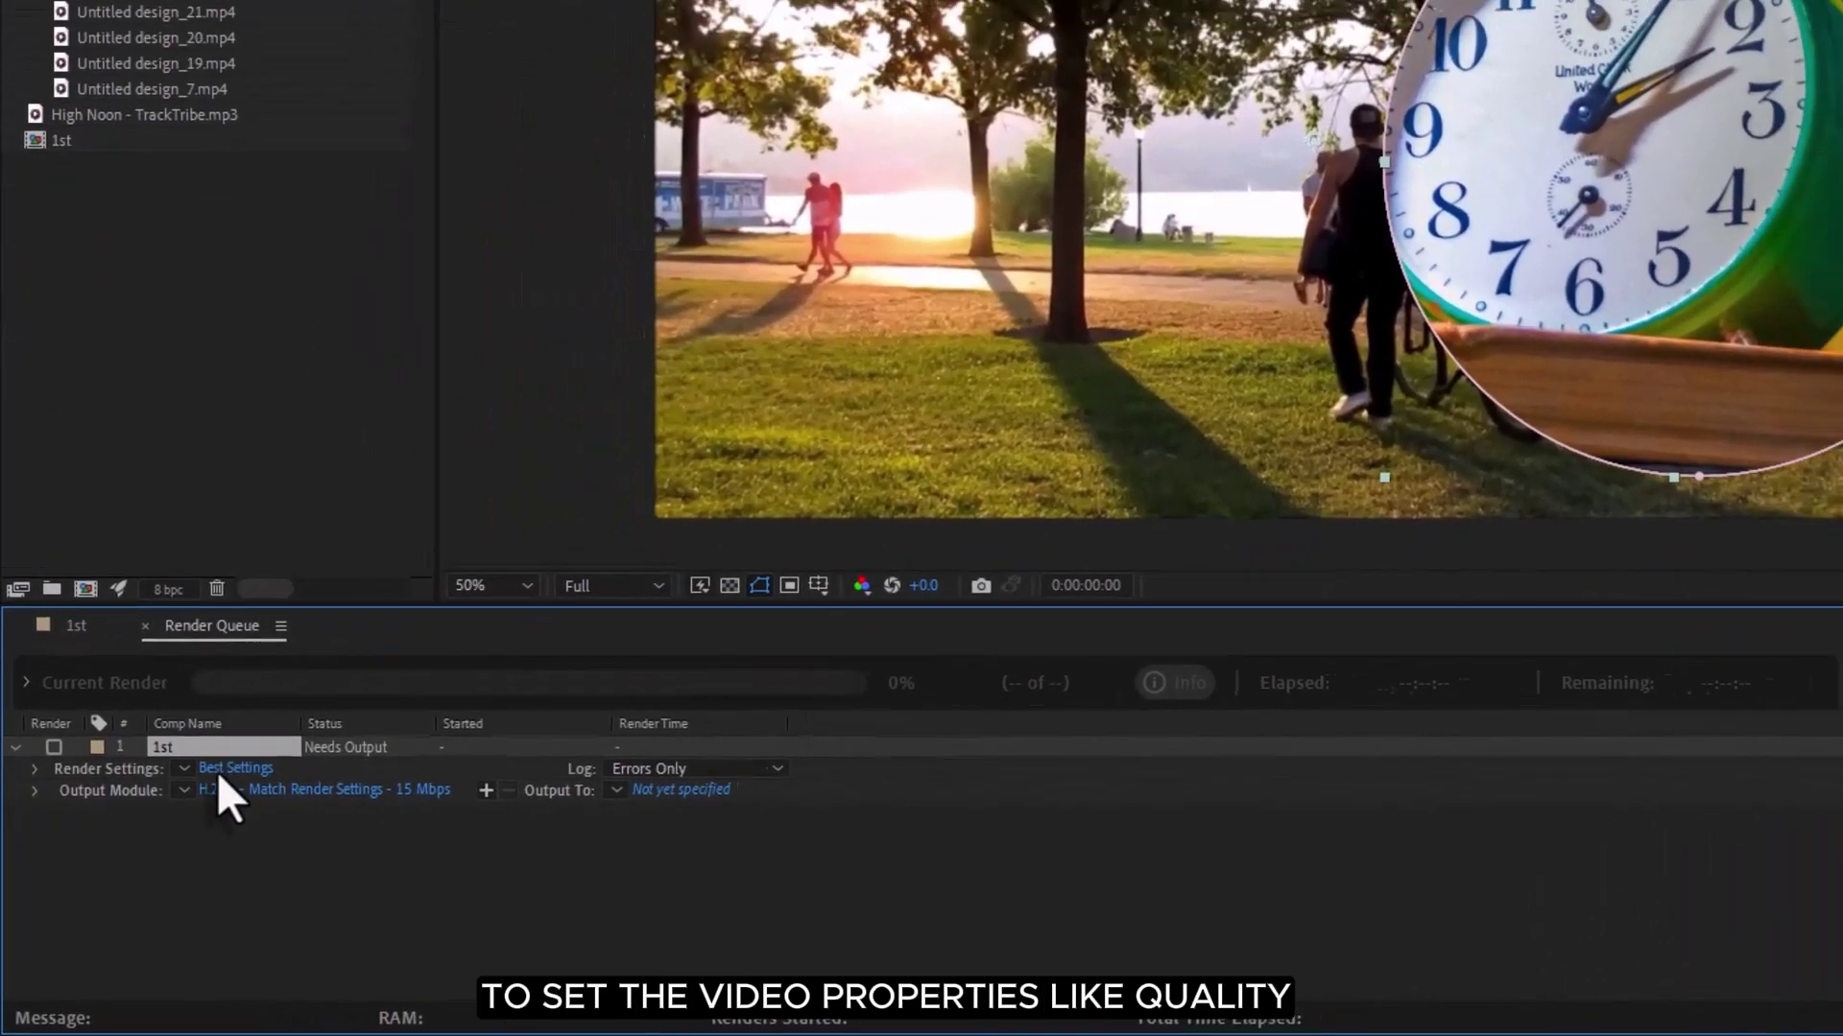
# - Confirm render settings of Best quality and Full resolution, and accept the H.264 output module with automatic audio output
pyautogui.click(221, 770)
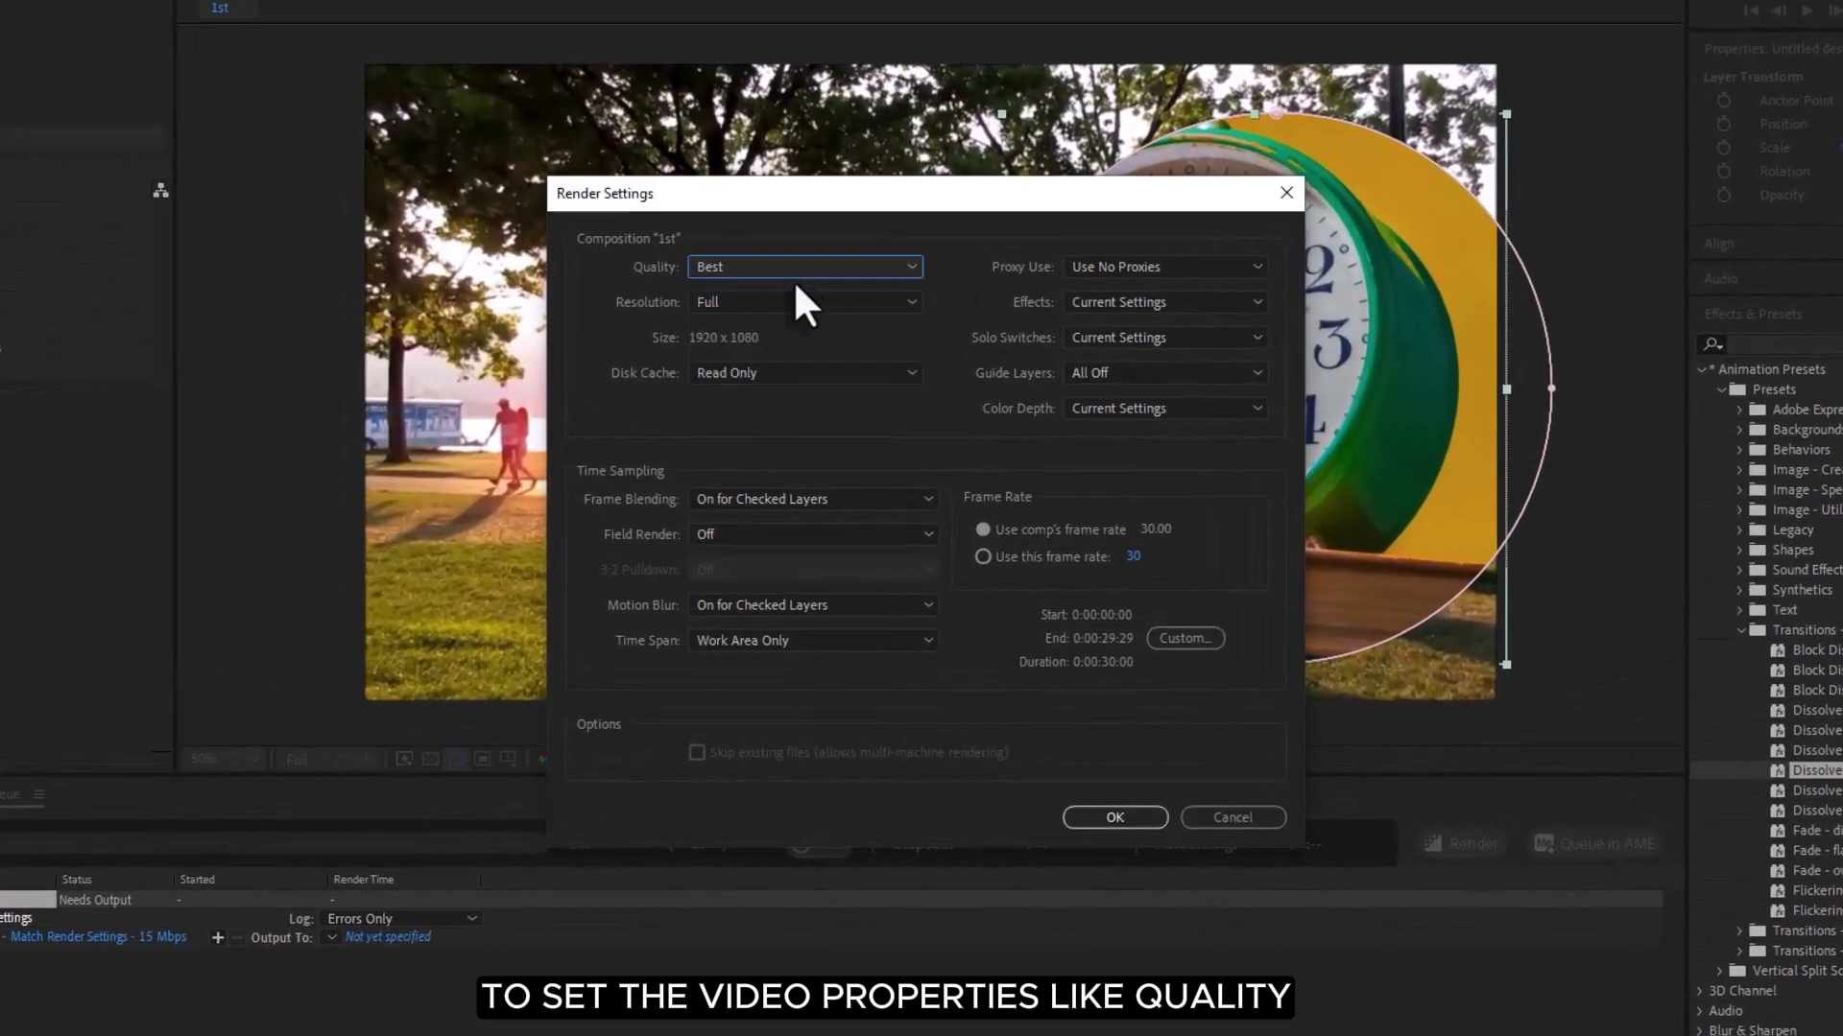
pyautogui.click(750, 305)
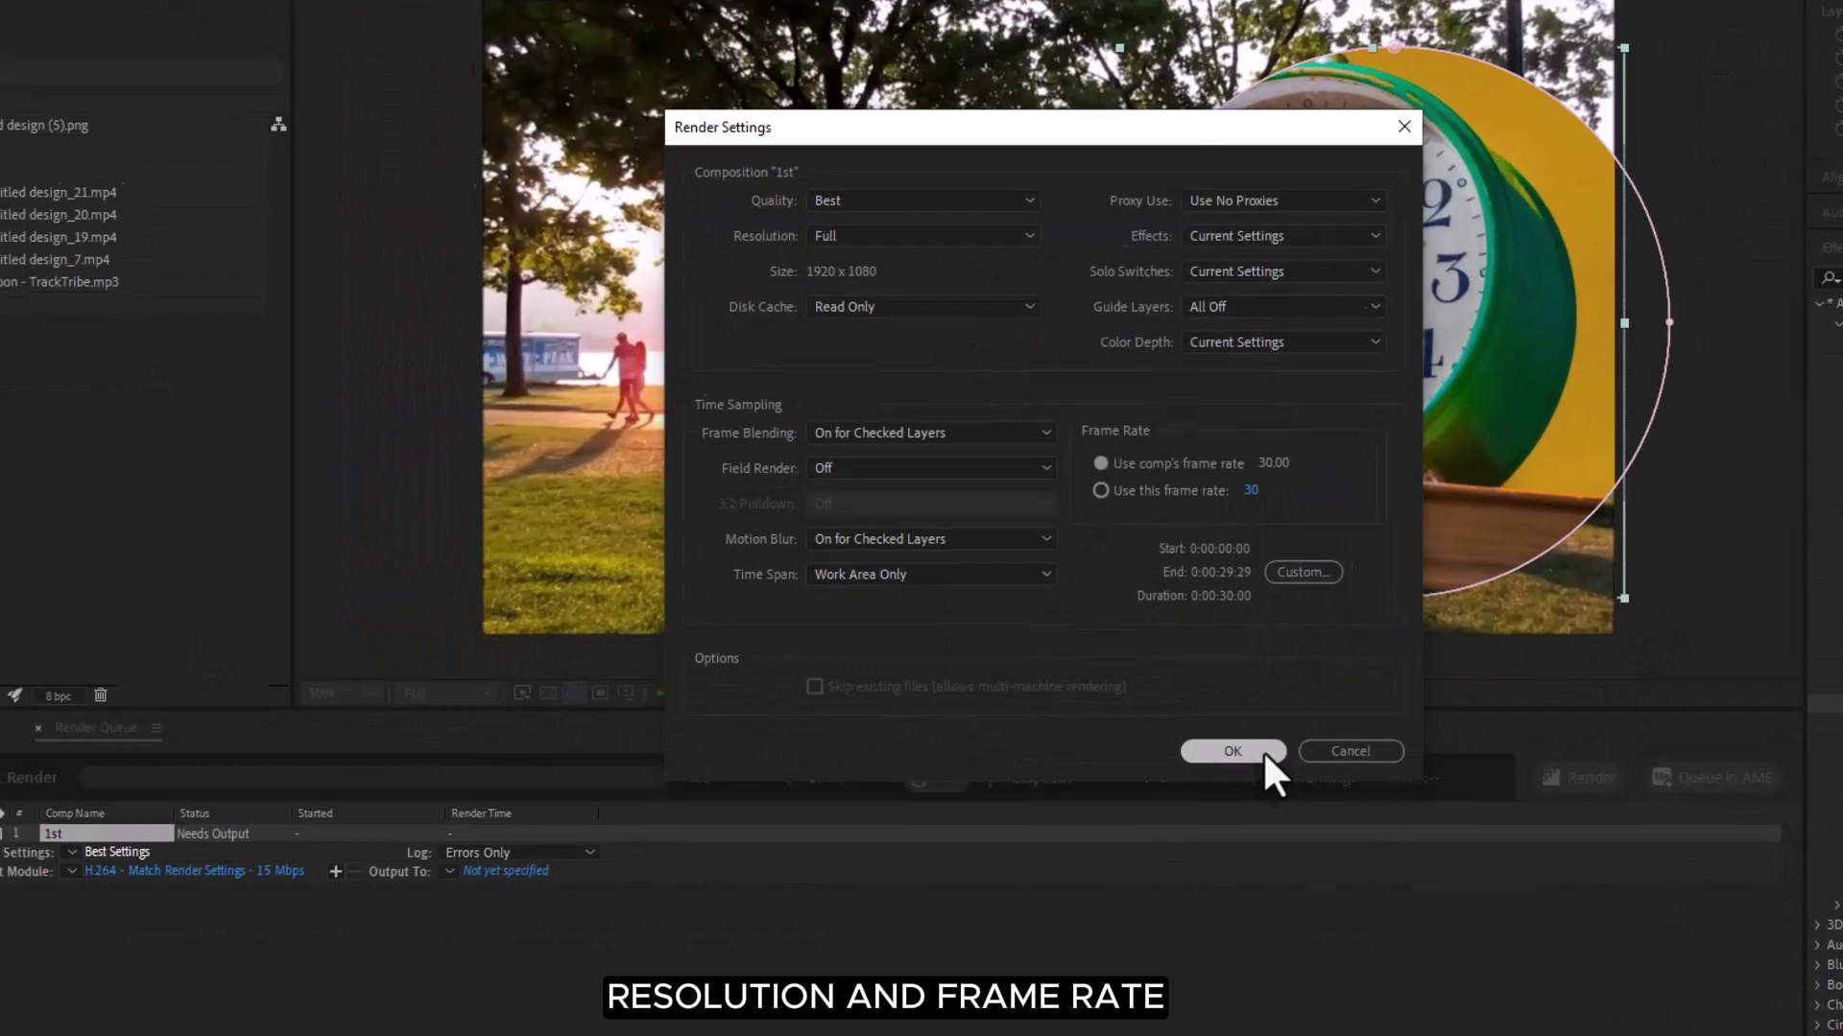
pyautogui.click(1133, 817)
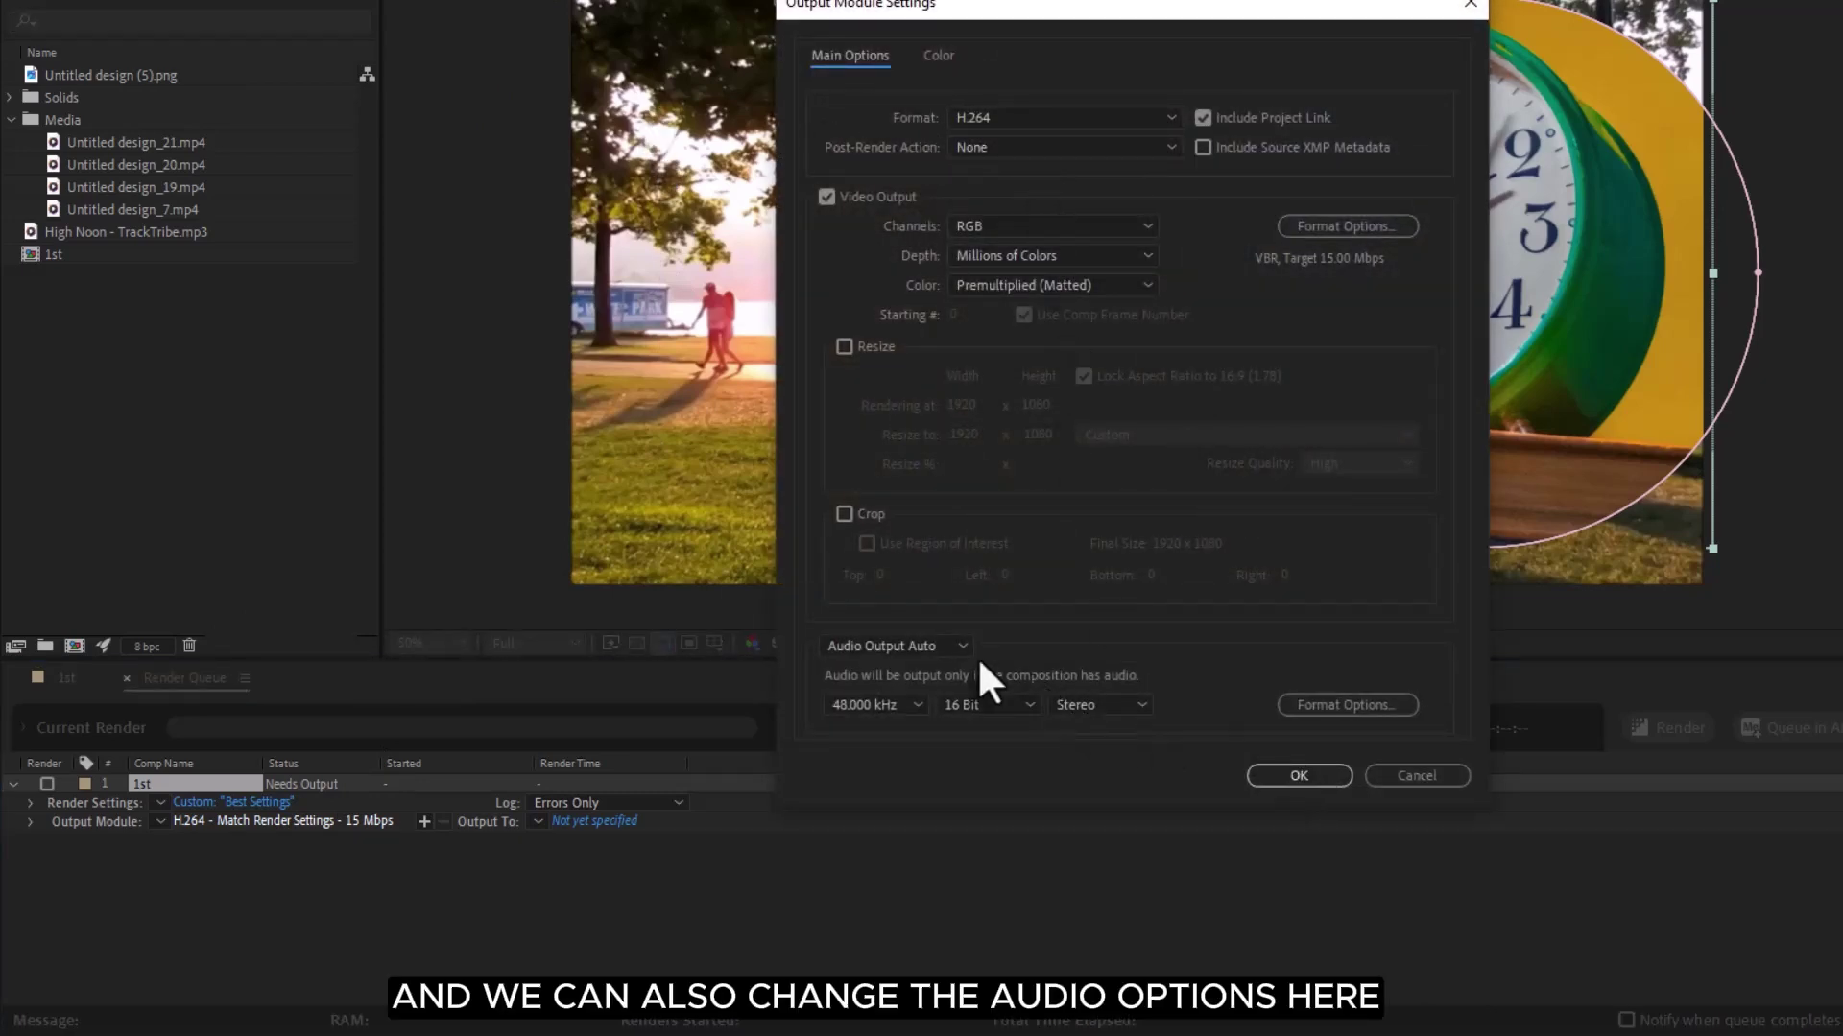
pyautogui.click(1300, 776)
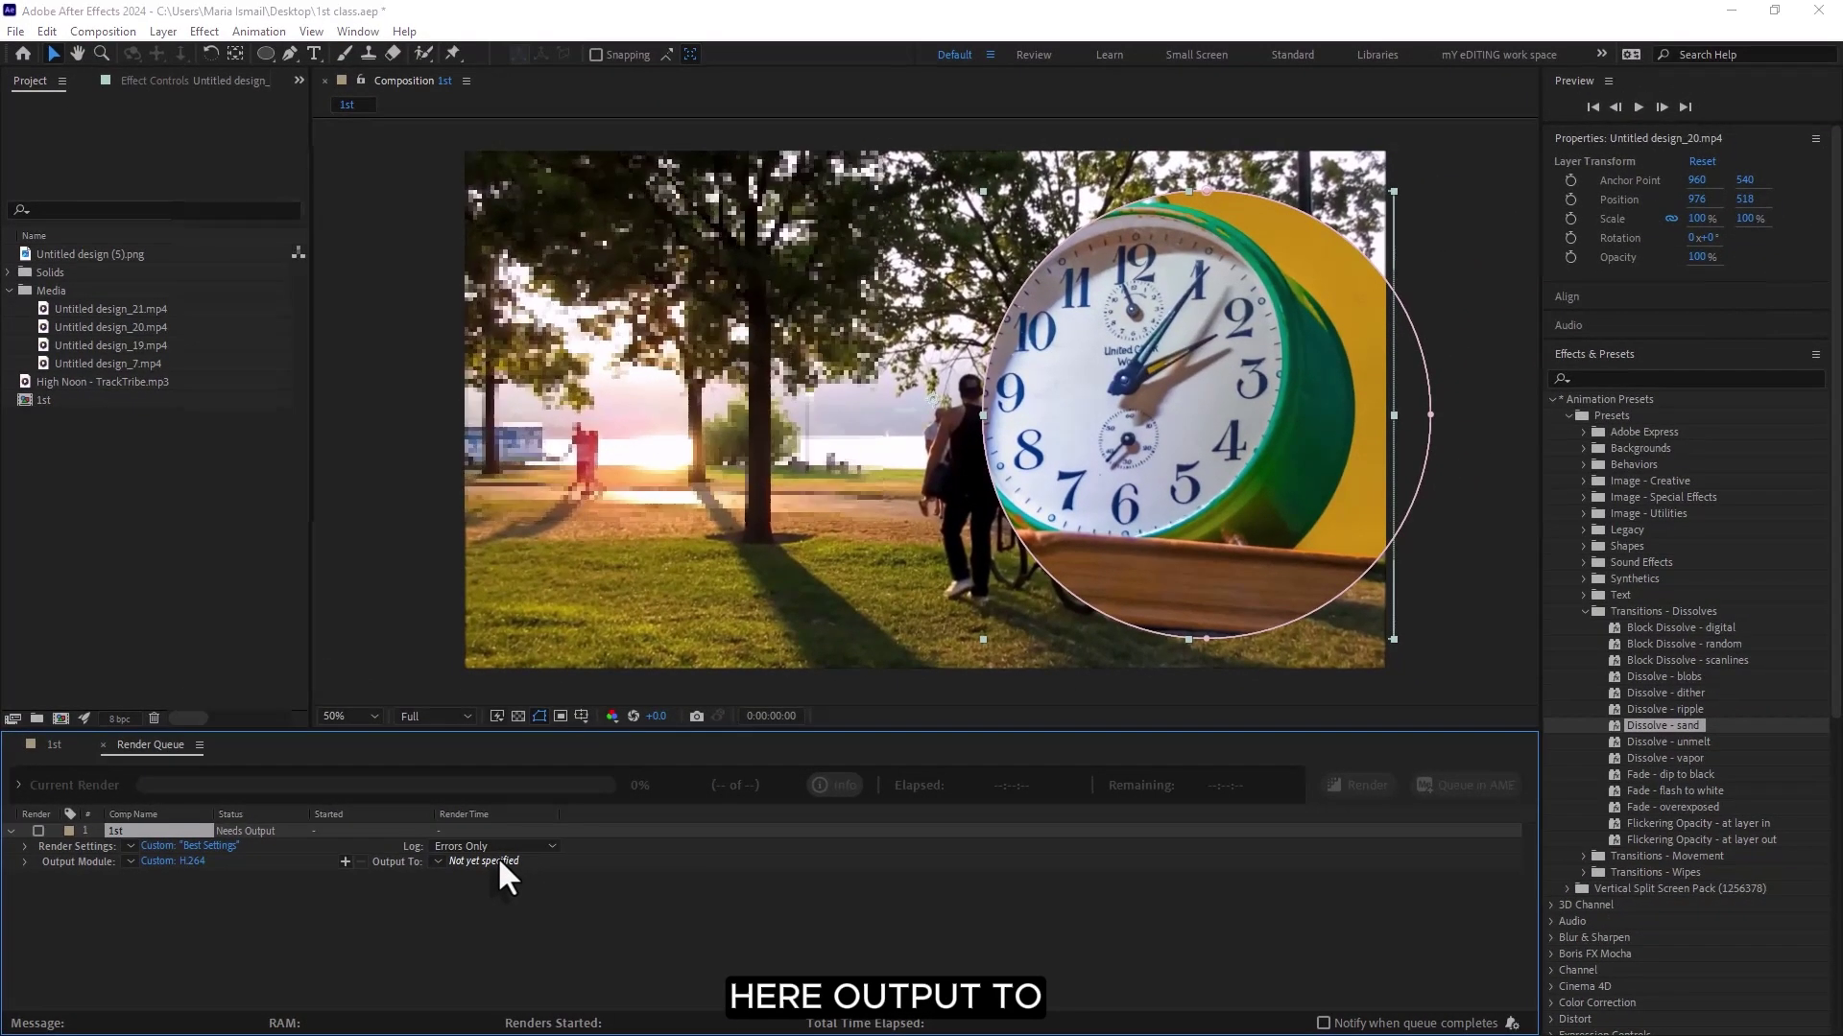
# - Set the render output to "1st class" on the Desktop and render the composition
pyautogui.click(485, 861)
pyautogui.click(79, 230)
pyautogui.write('clas')
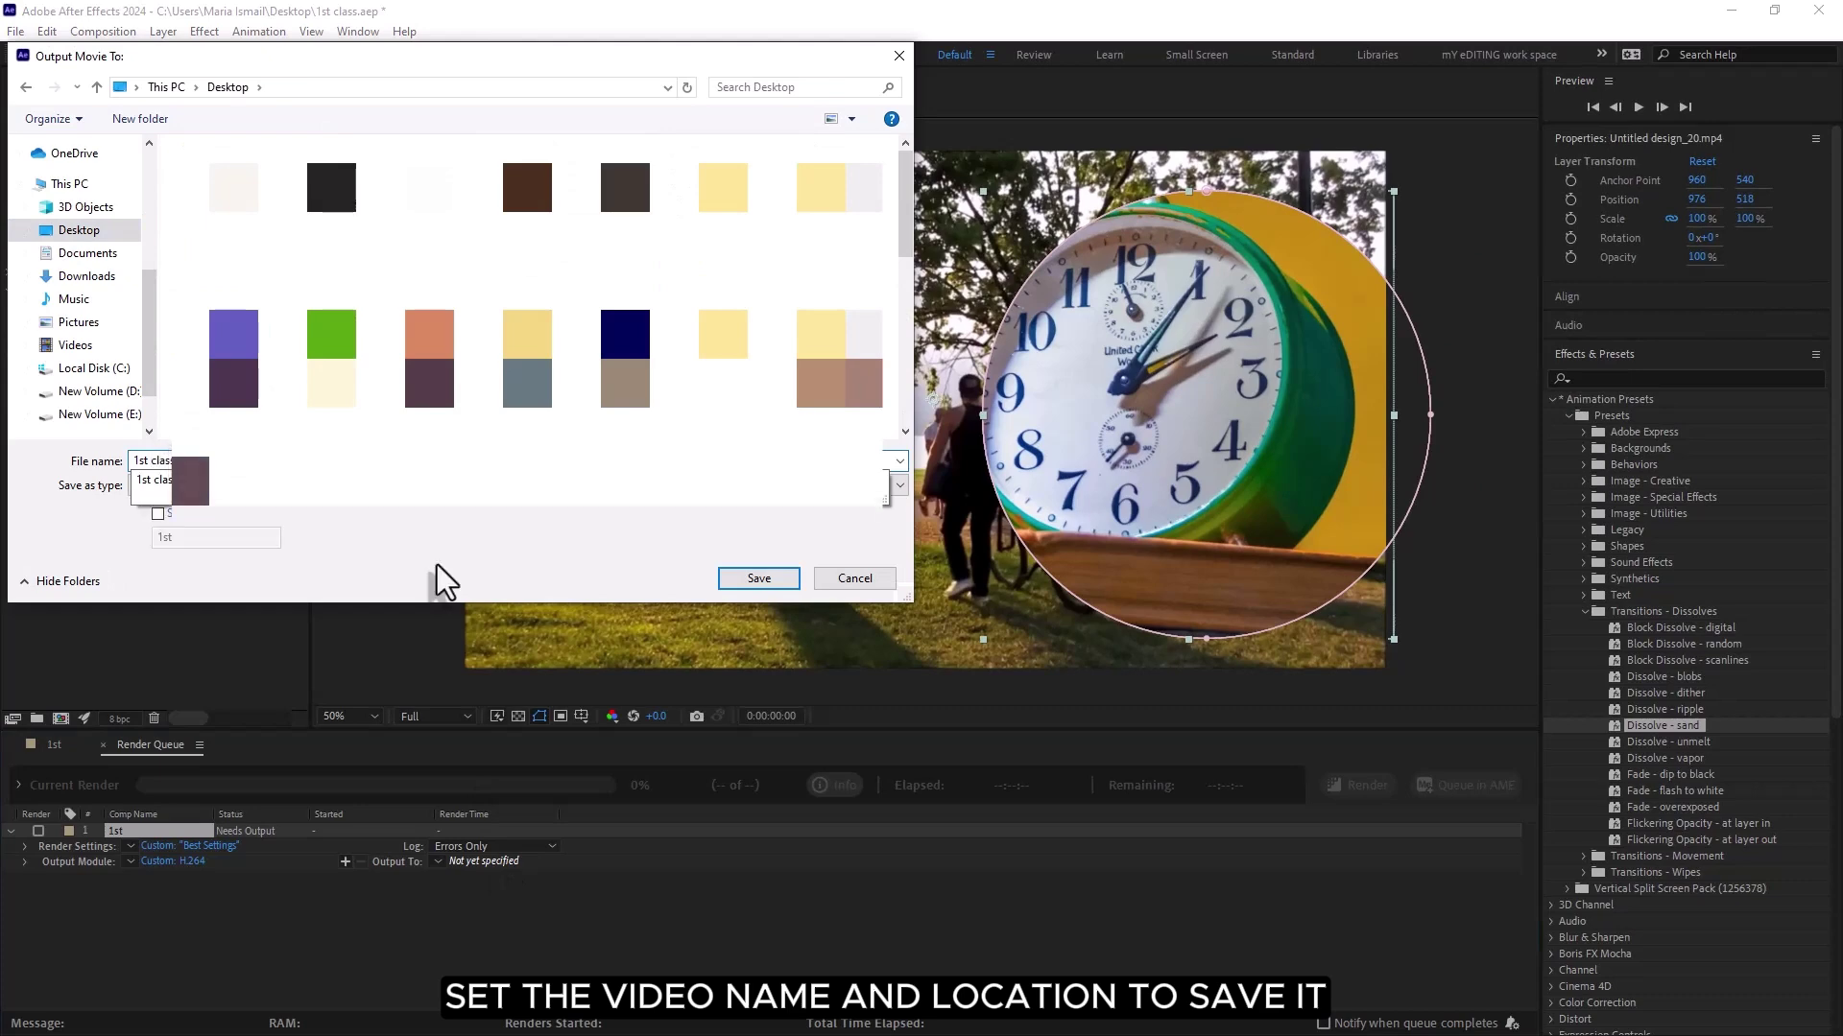
pyautogui.click(759, 578)
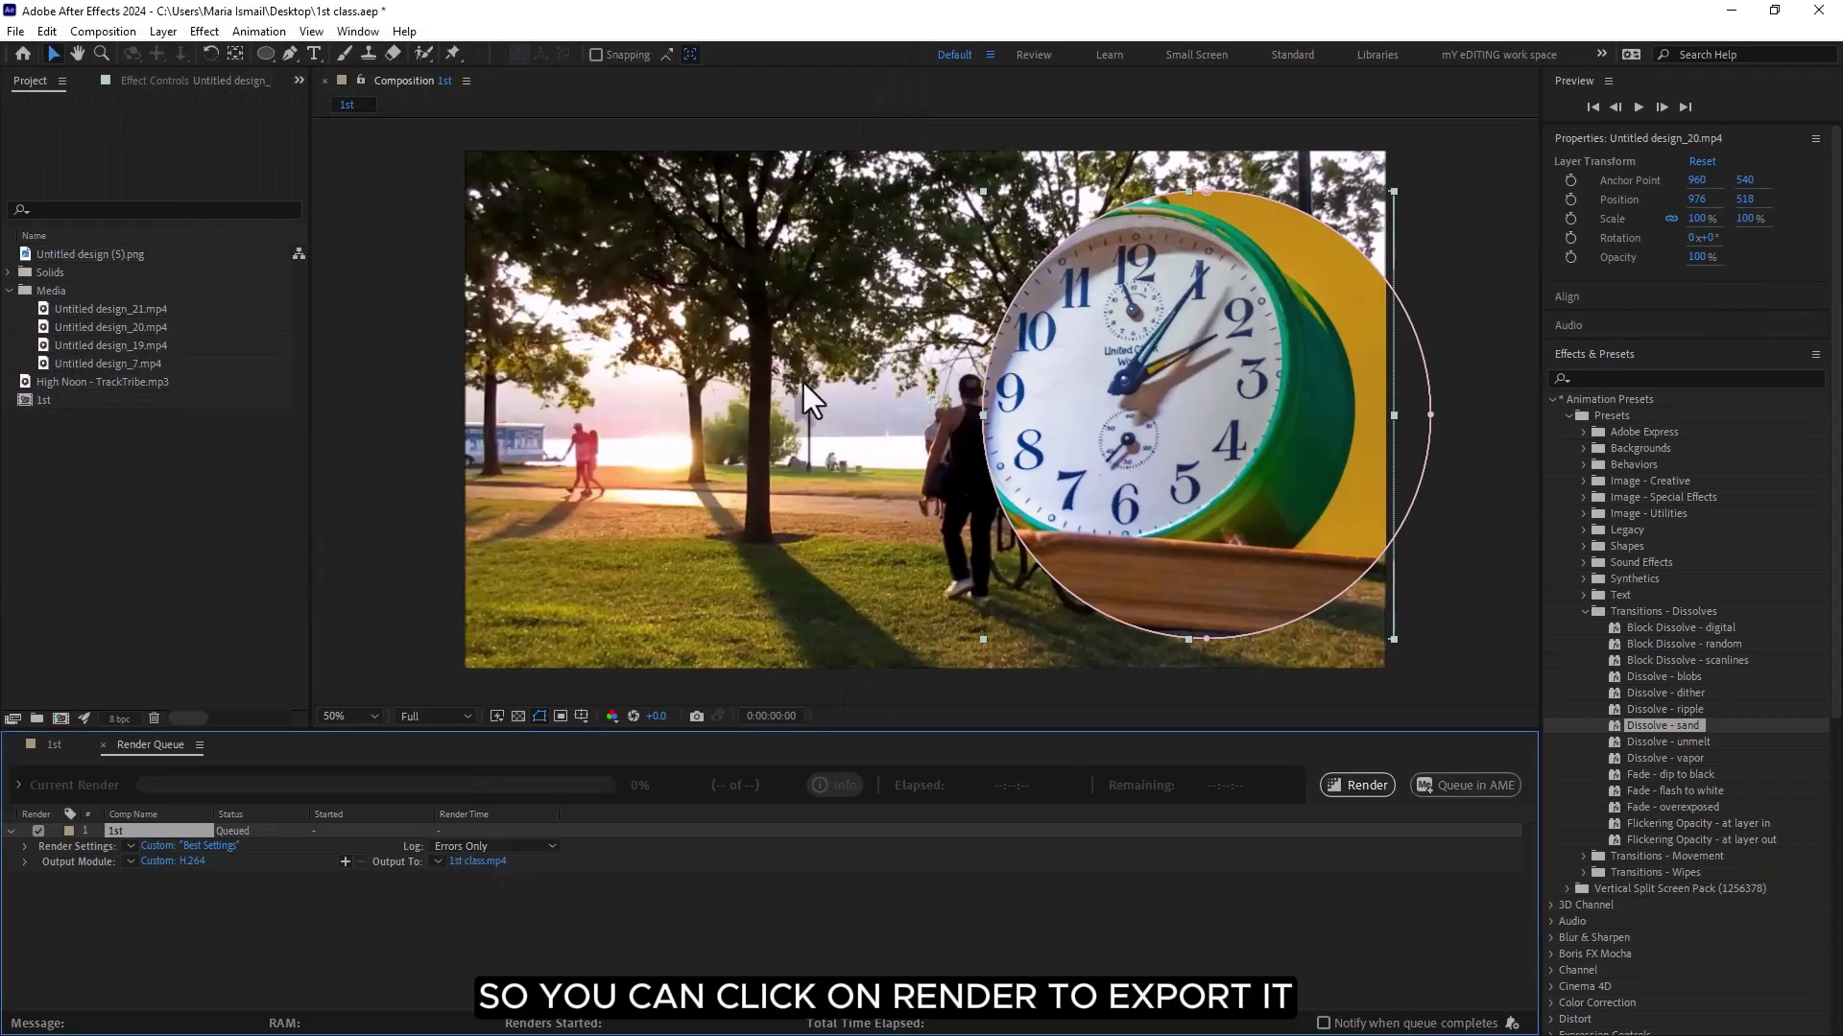
pyautogui.click(1350, 785)
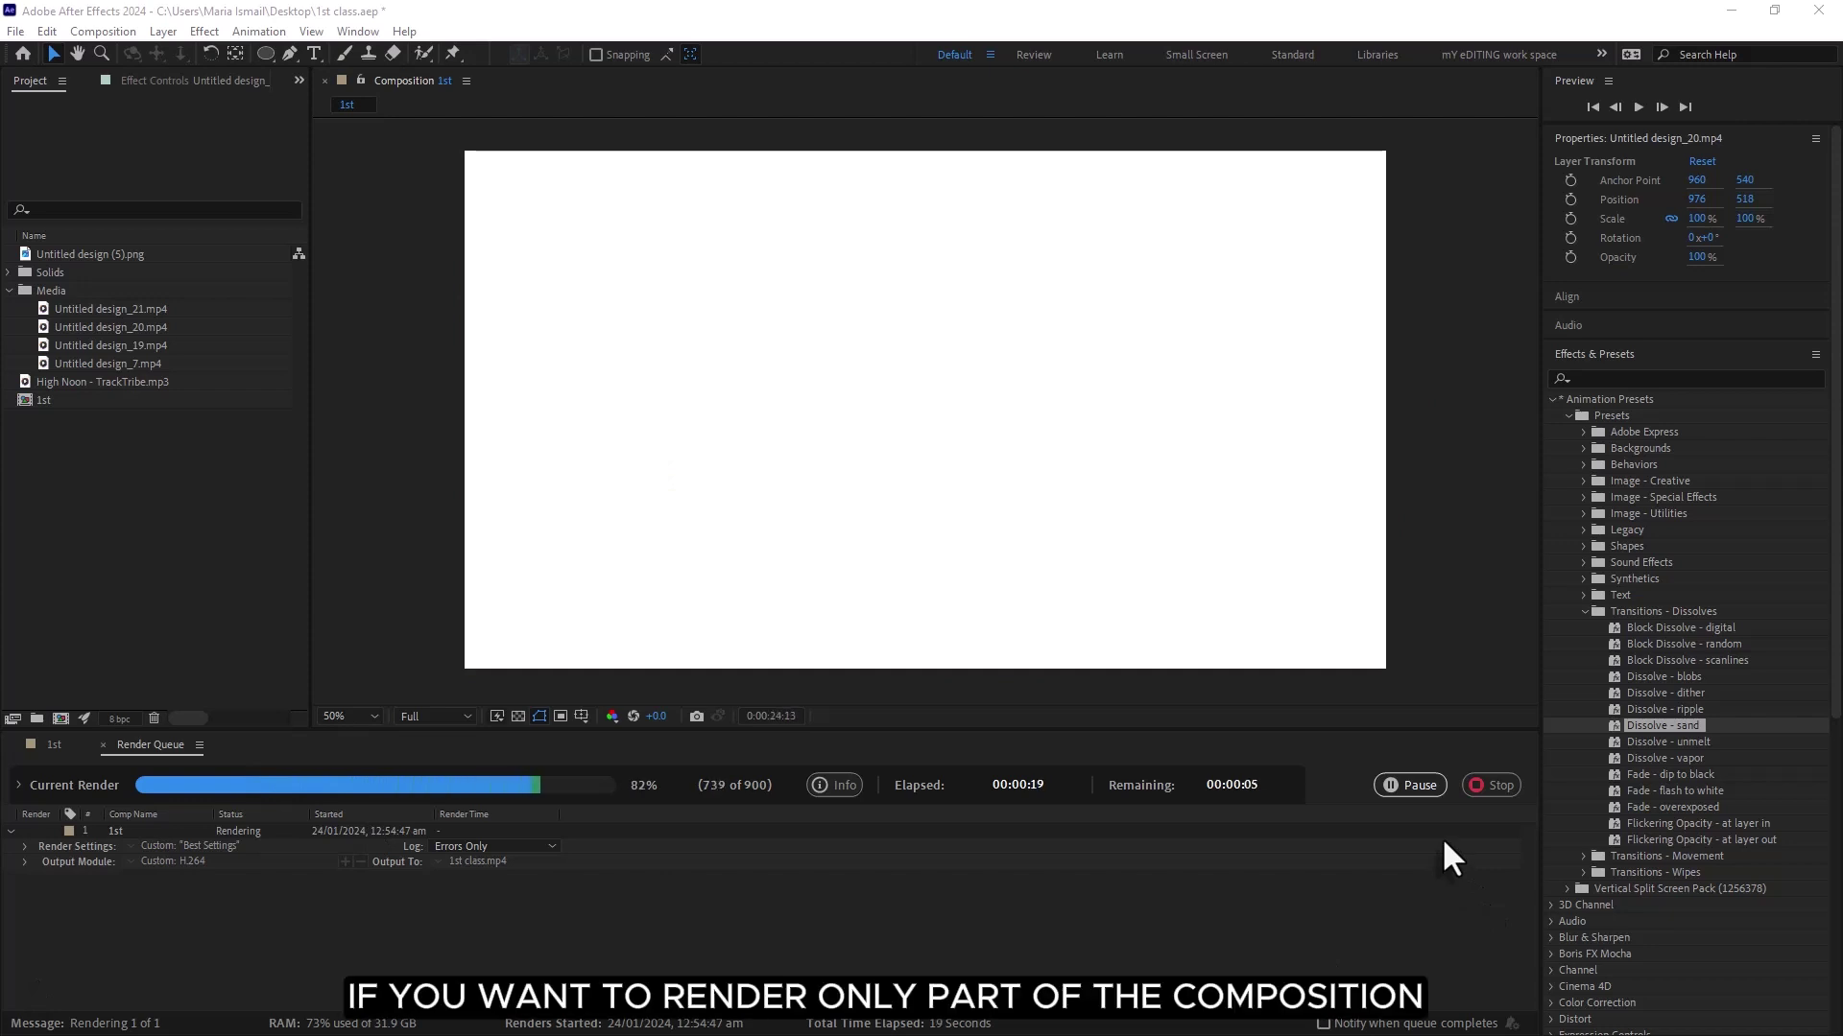
# - Shorten the composition's work area to about the first three seconds and add it to the render queue
pyautogui.click(49, 744)
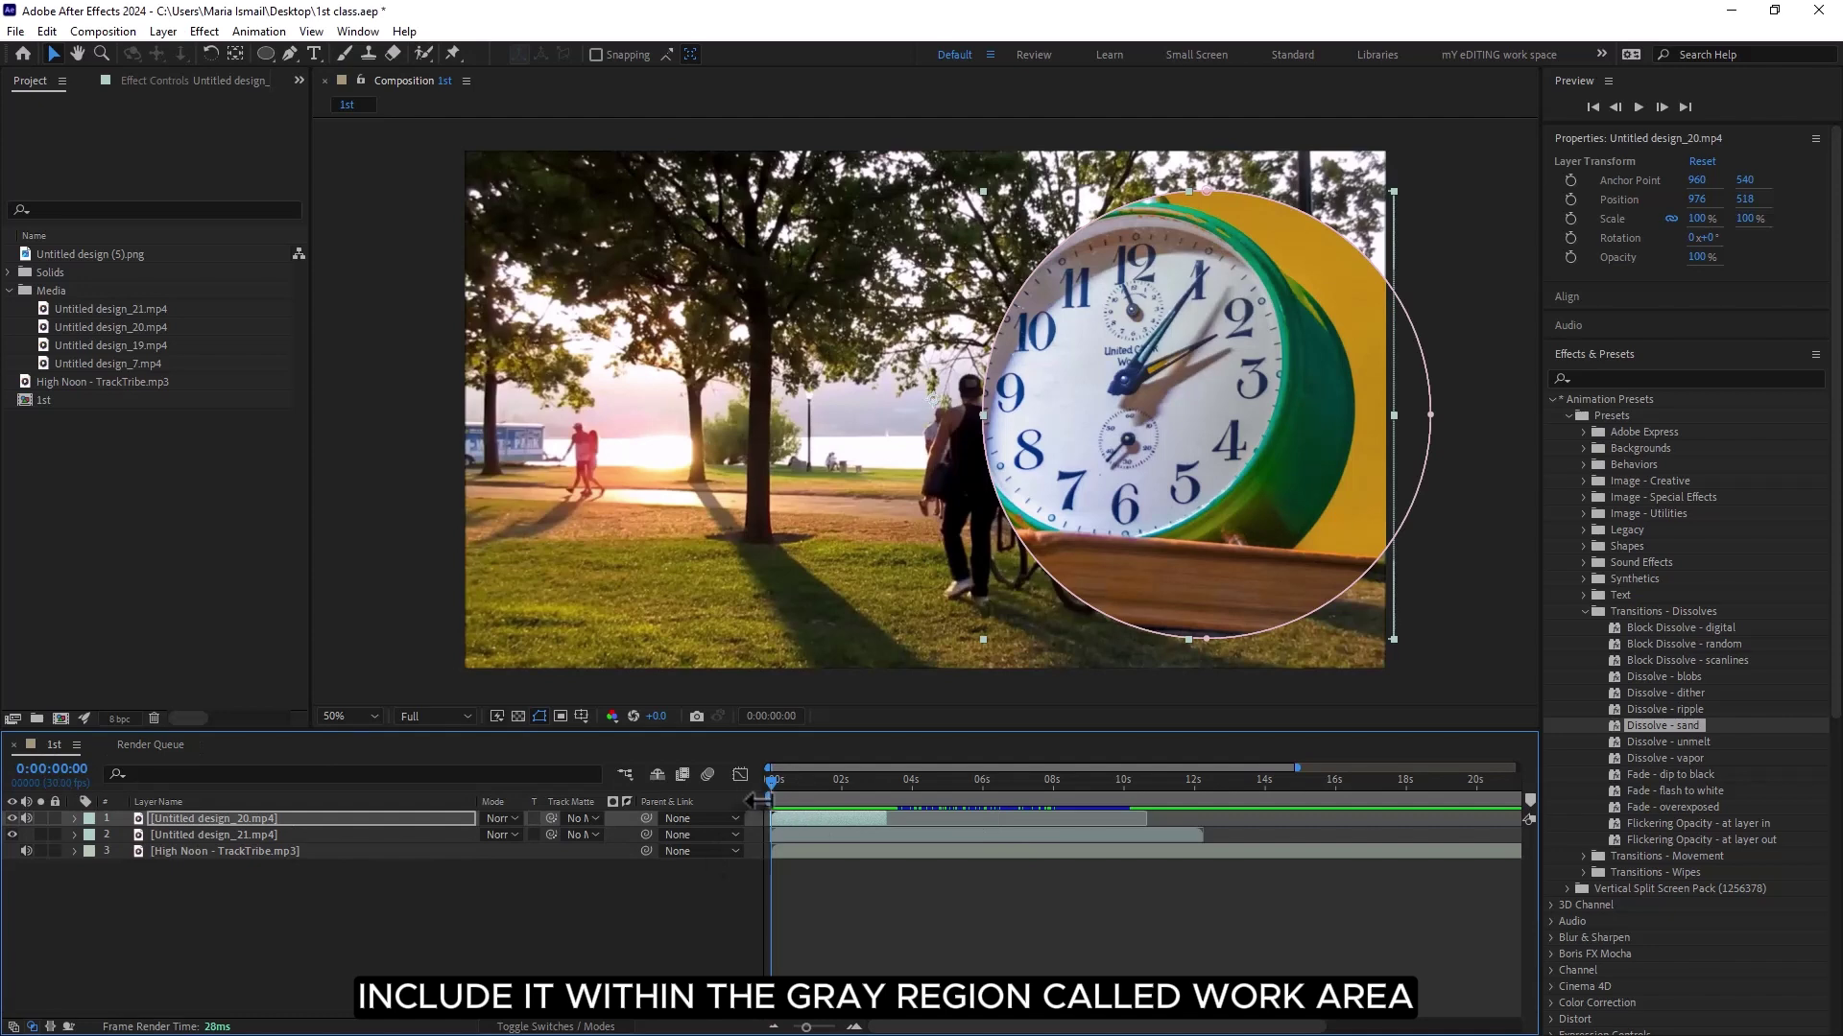
pyautogui.click(848, 796)
pyautogui.moveTo(888, 1030); pyautogui.dragTo(782, 800)
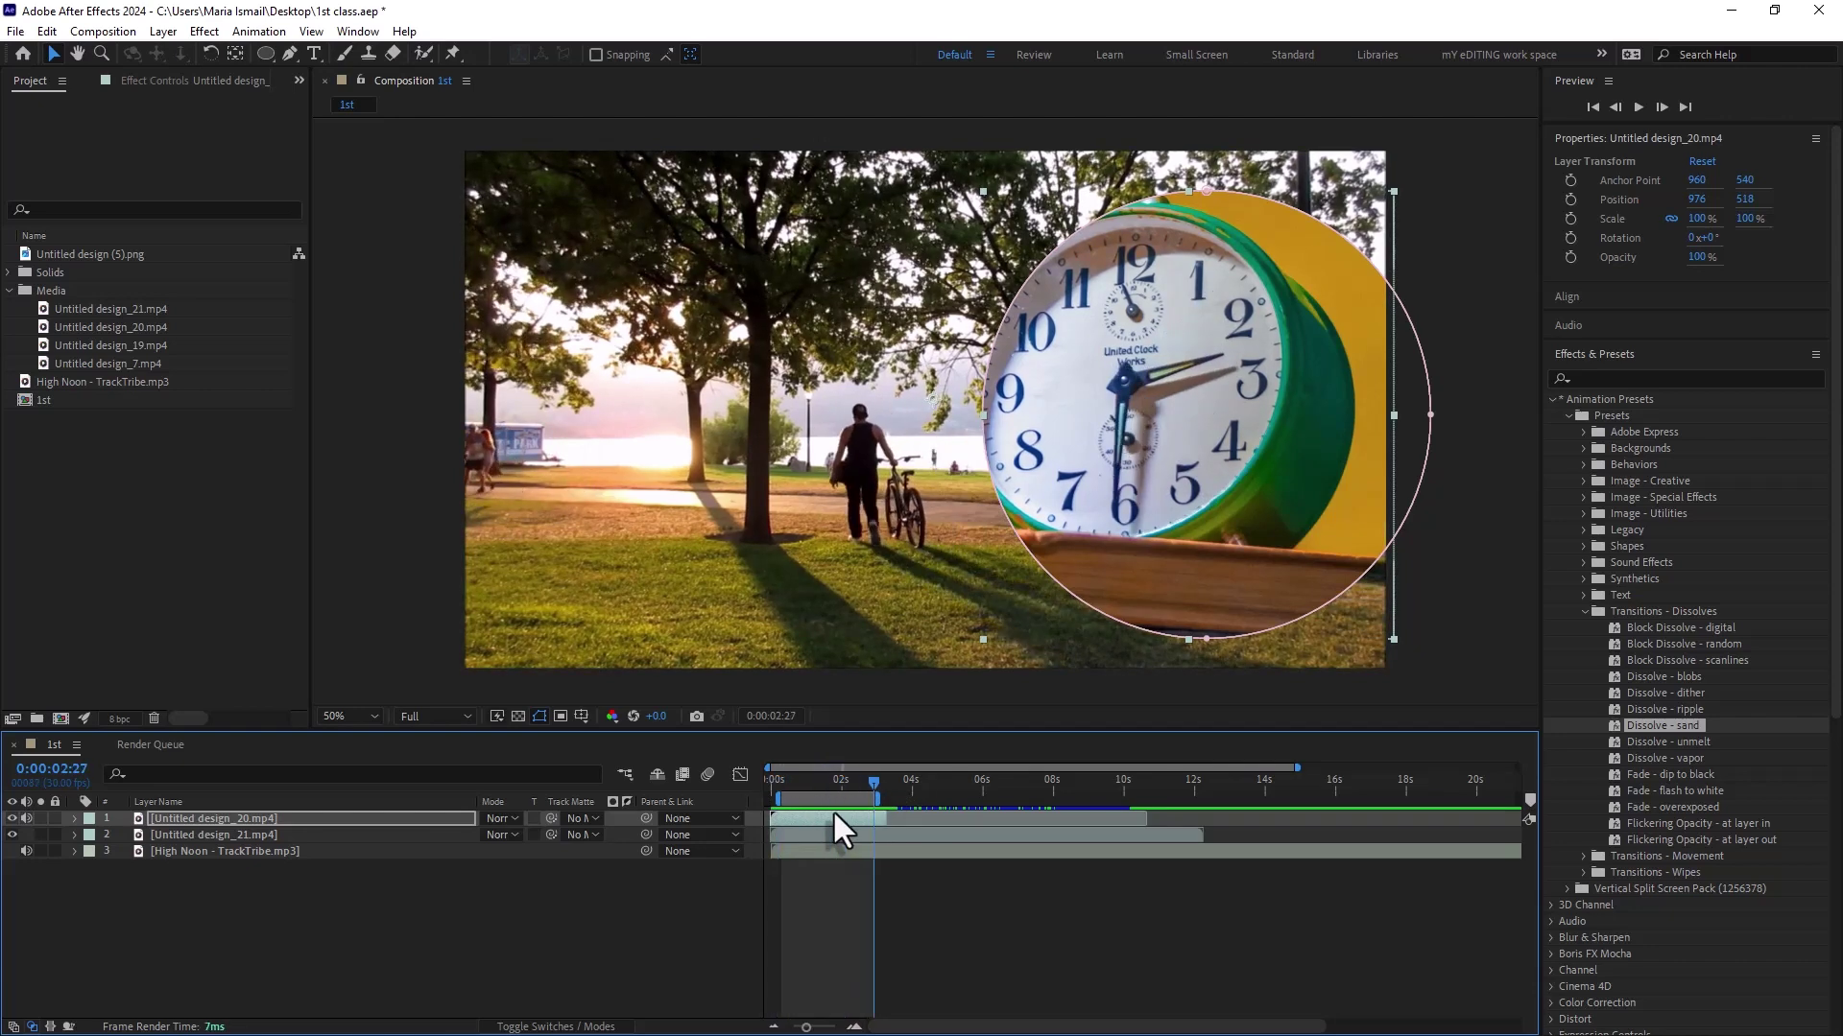
pyautogui.click(102, 31)
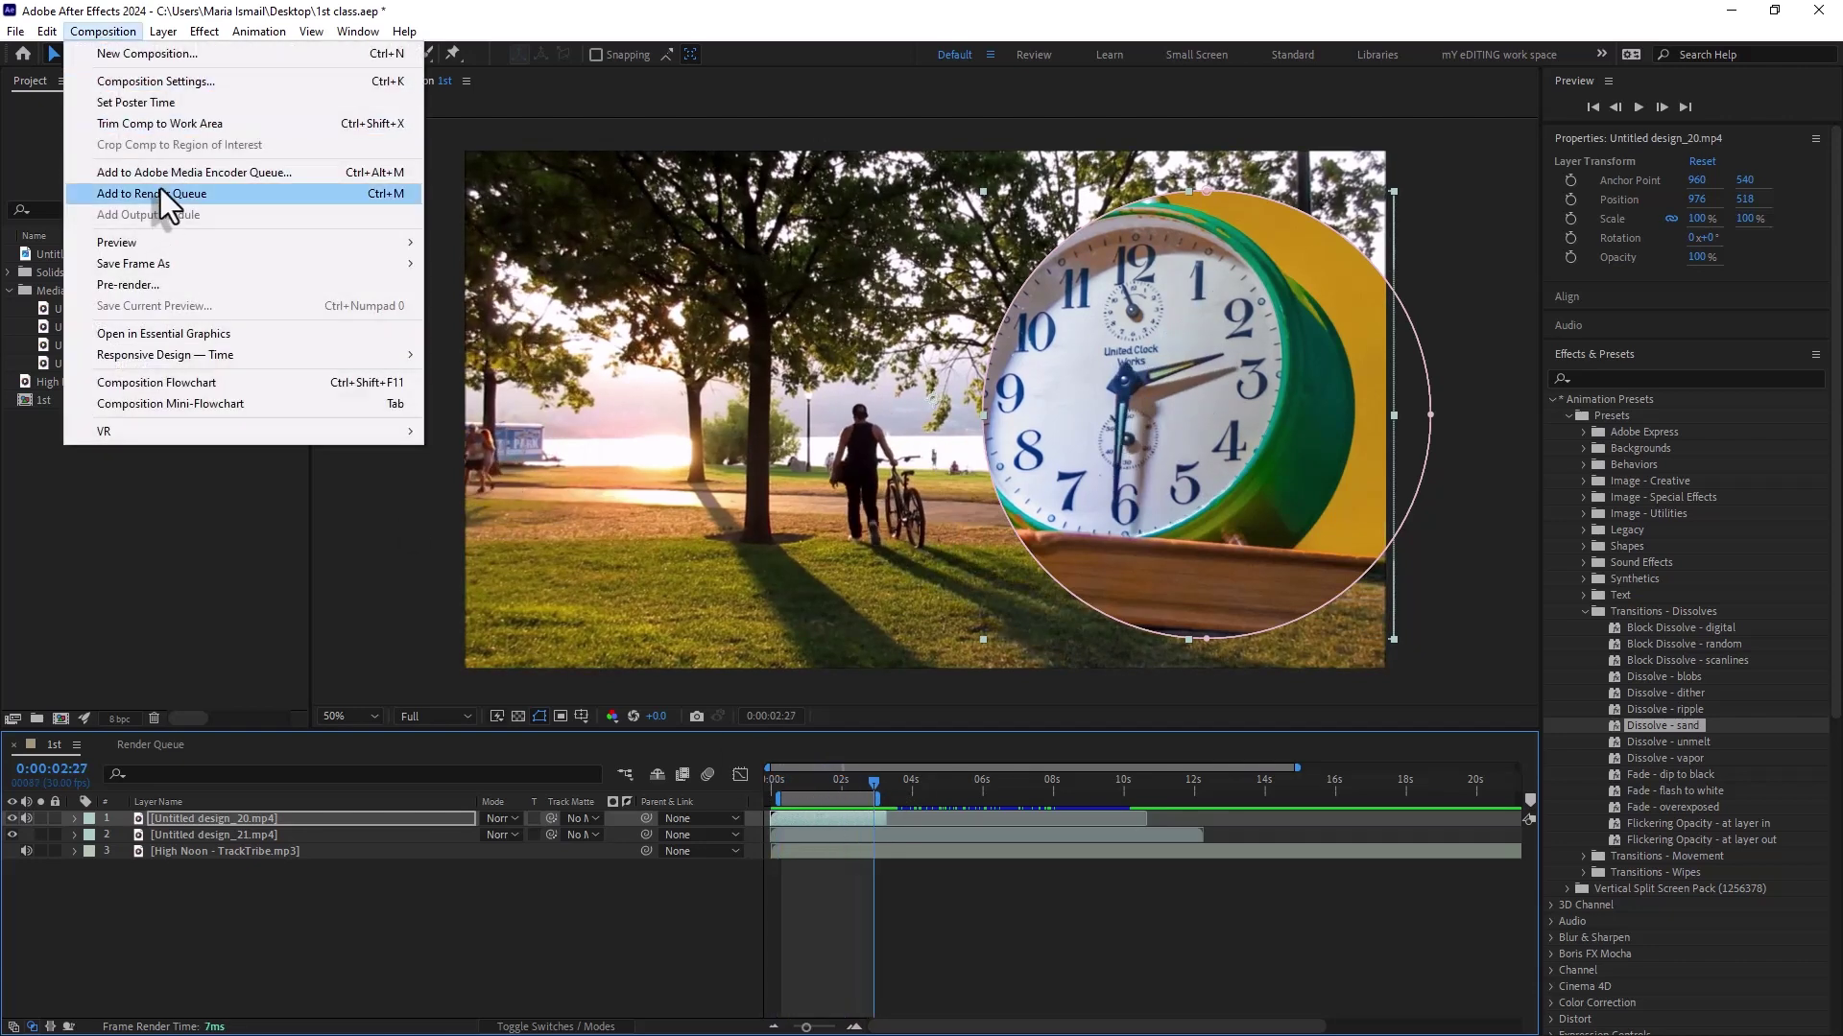
pyautogui.click(158, 192)
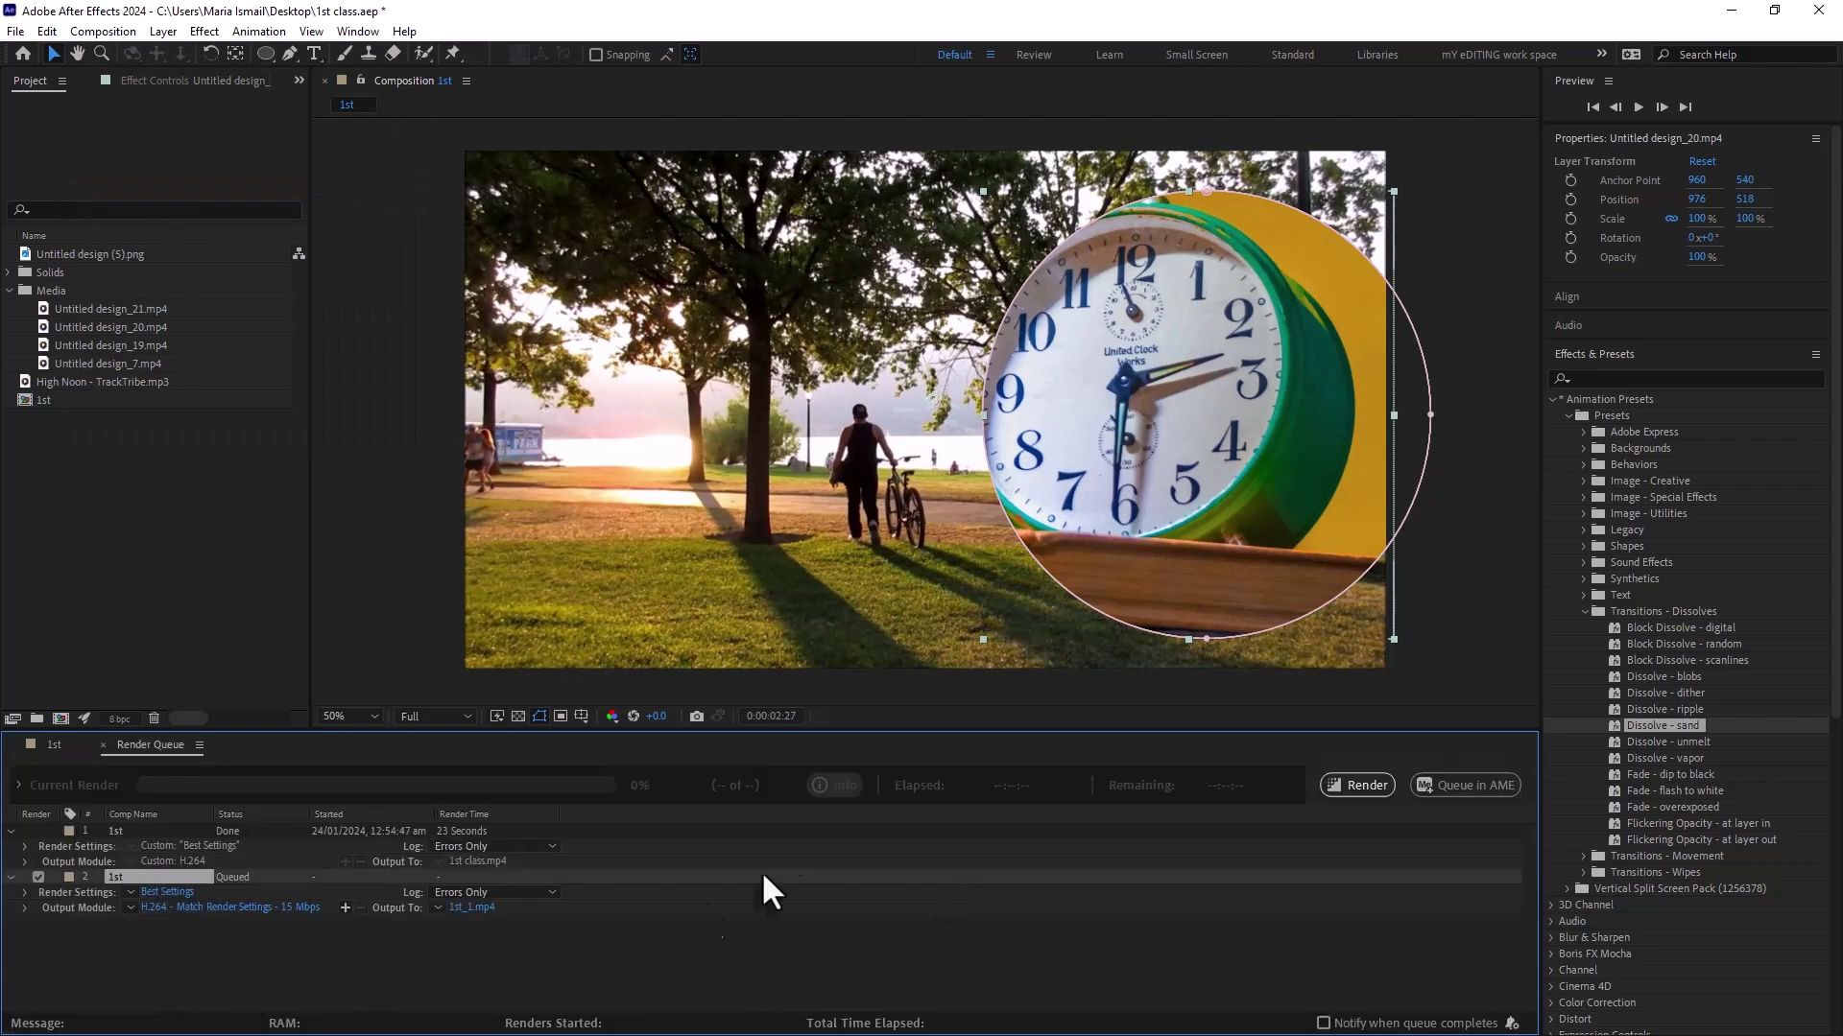